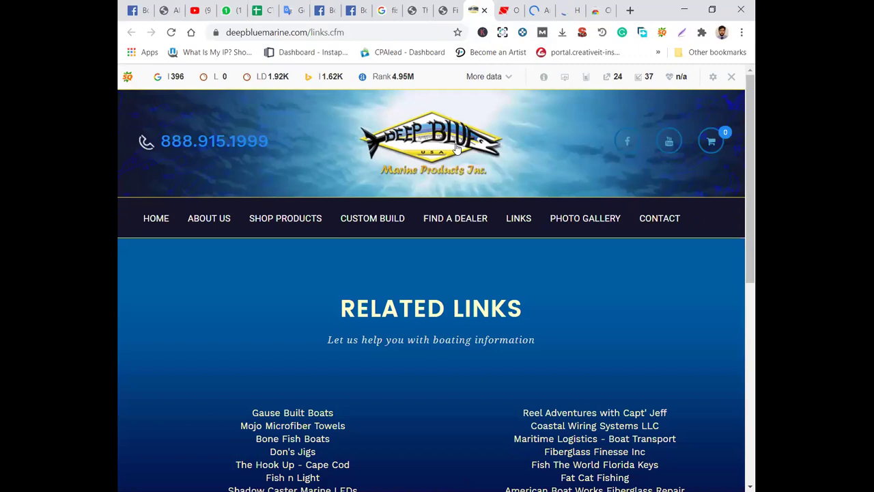
Step: Review the Ventura Boat Rentals fishing boat links page and Lake-Link's Boating Links page
{"action": "left_click", "coordinate": [444, 12]}
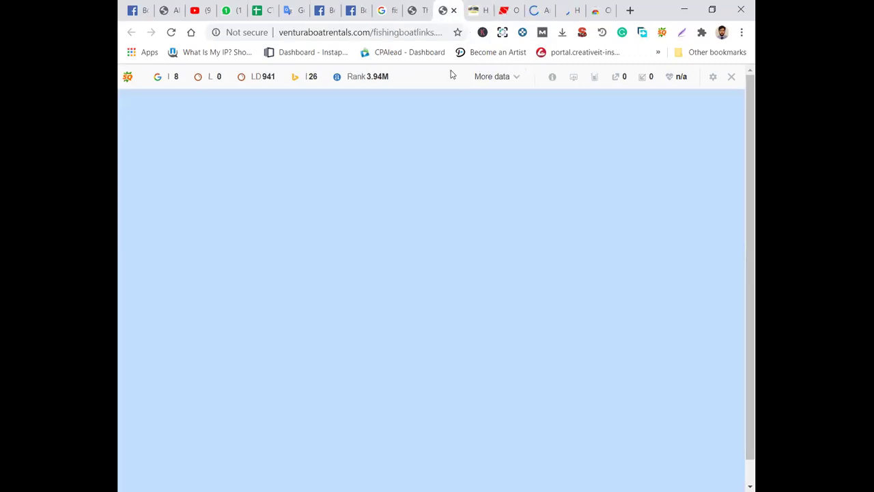
{"action": "left_click", "coordinate": [506, 11]}
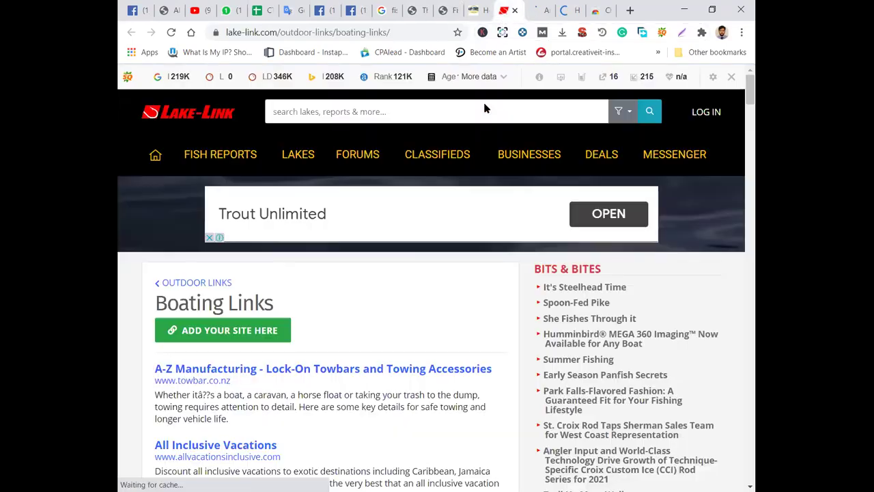
{"action": "scroll", "coordinate": [483, 106], "scroll_direction": "down", "scroll_amount": 3}
{"action": "scroll", "coordinate": [485, 113], "scroll_direction": "up", "scroll_amount": 3}
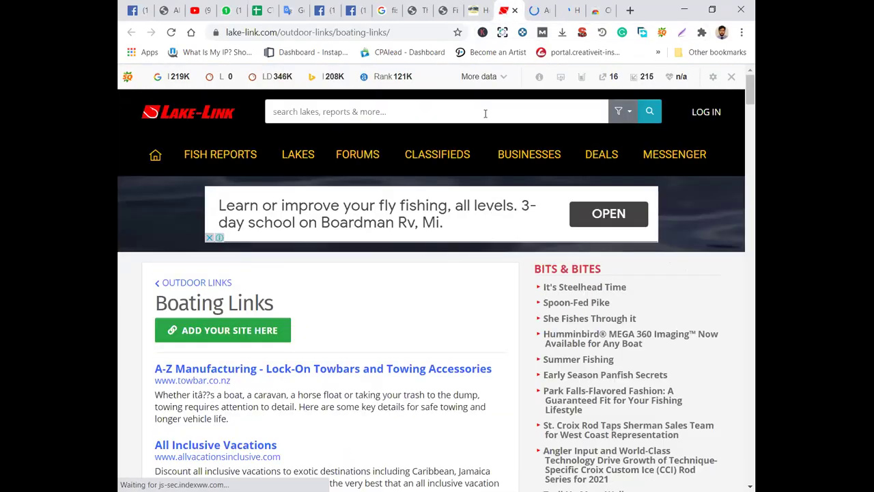
{"action": "scroll", "coordinate": [485, 114], "scroll_direction": "down", "scroll_amount": 7}
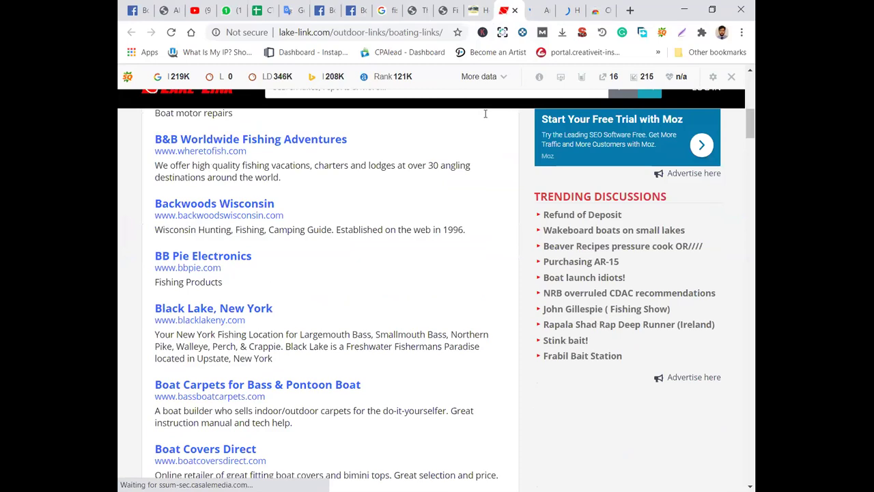
{"action": "scroll", "coordinate": [485, 114], "scroll_direction": "up", "scroll_amount": 5}
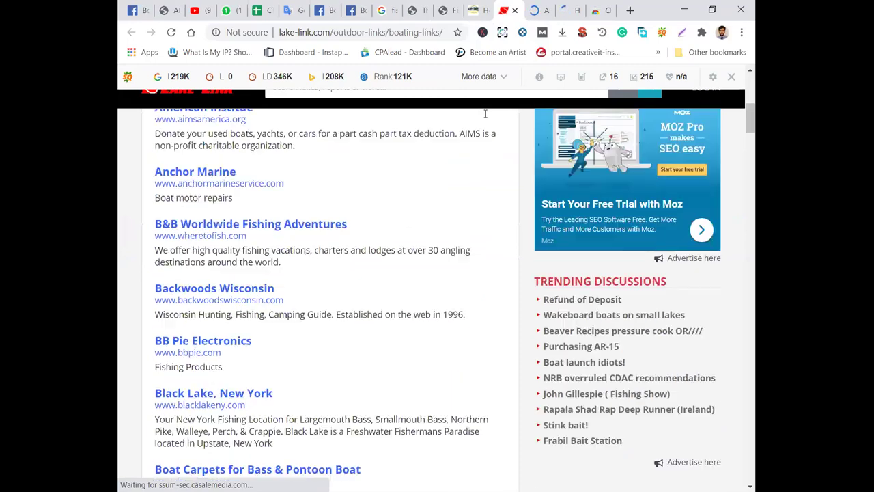
Step: Close the Amazon rod holder page and look through the Windward article on fishing boats in illicit supply chains
{"action": "left_click", "coordinate": [538, 8]}
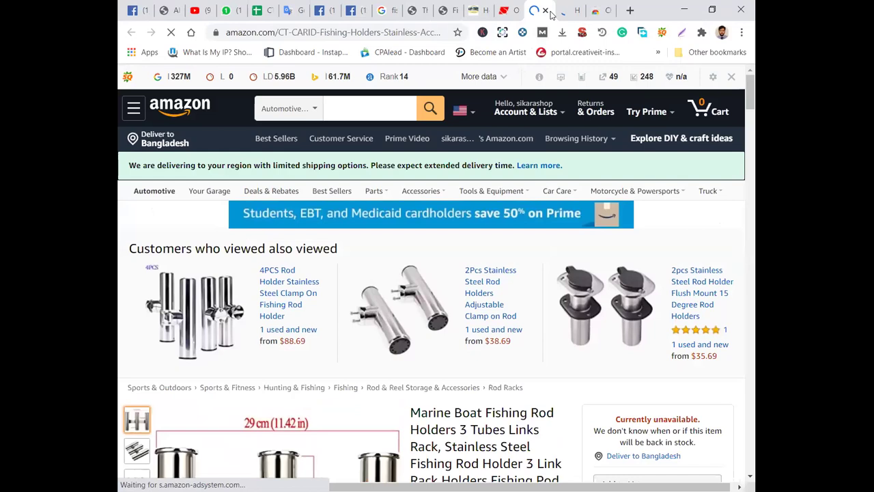
{"action": "left_click", "coordinate": [545, 11]}
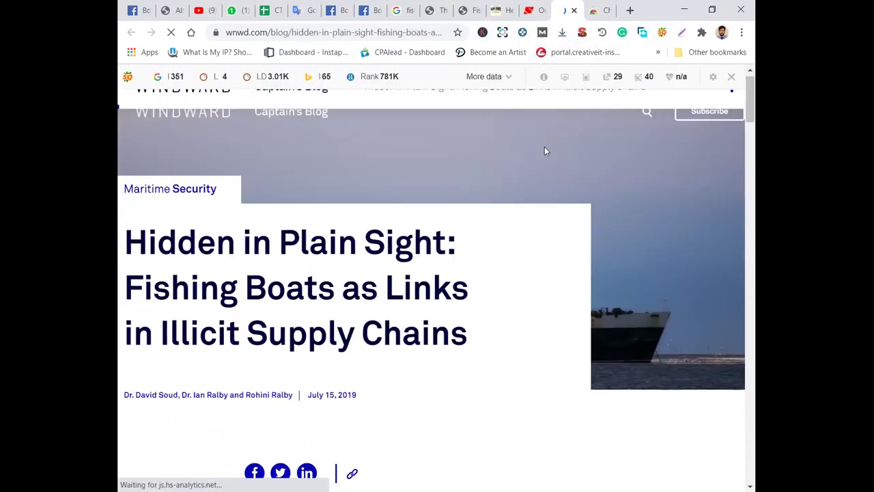
{"action": "scroll", "coordinate": [544, 146], "scroll_direction": "down", "scroll_amount": 10}
{"action": "scroll", "coordinate": [544, 146], "scroll_direction": "down", "scroll_amount": 15}
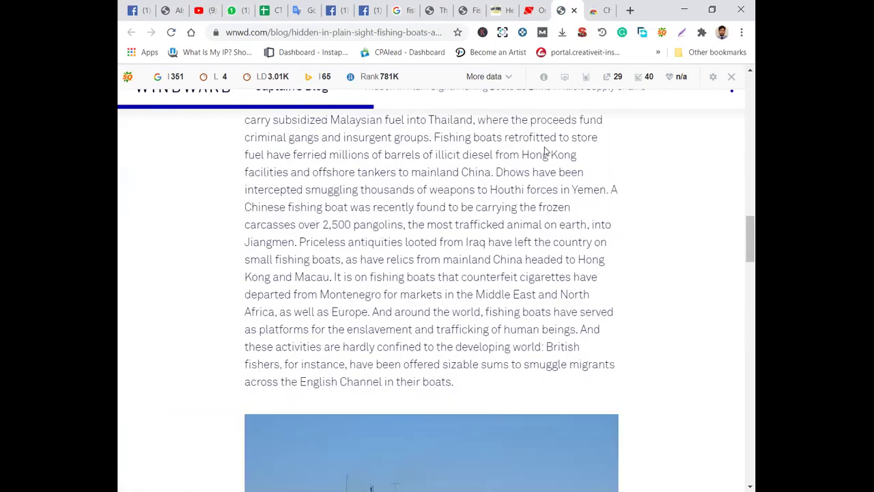
{"action": "scroll", "coordinate": [545, 151], "scroll_direction": "up", "scroll_amount": 3}
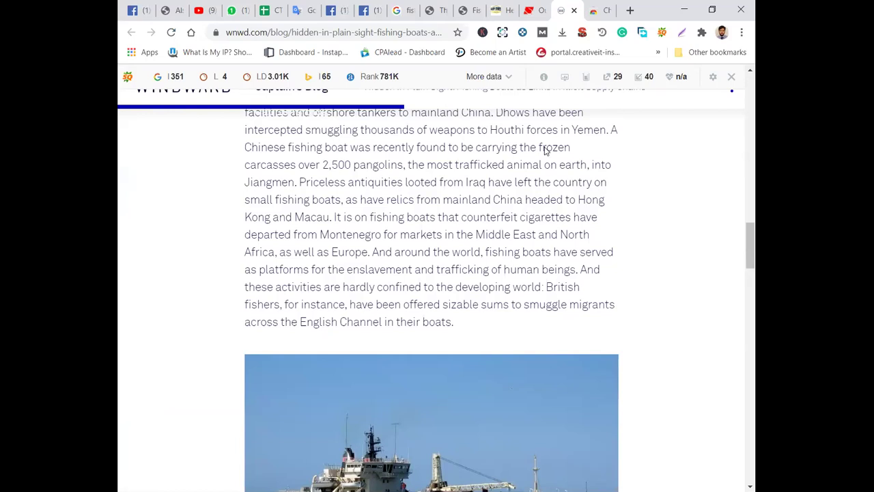
Step: Install the Check My Links extension from the Chrome Web Store
{"action": "left_click", "coordinate": [589, 9]}
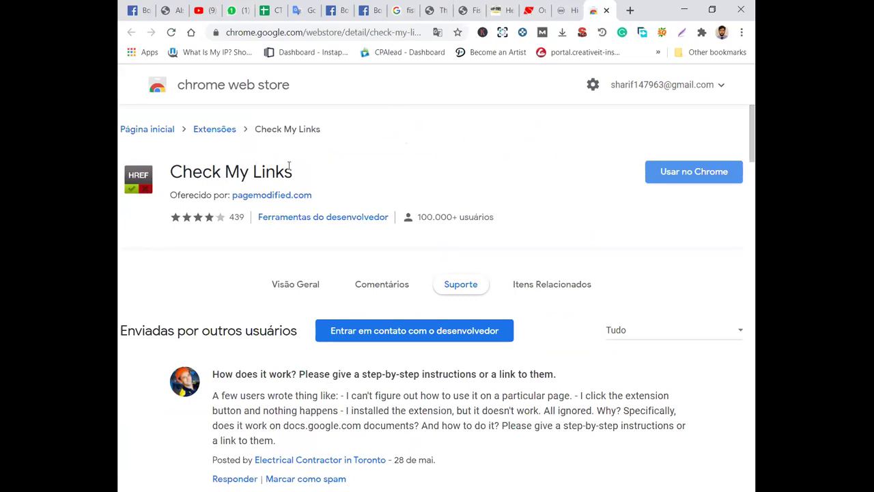
{"action": "left_click", "coordinate": [695, 179]}
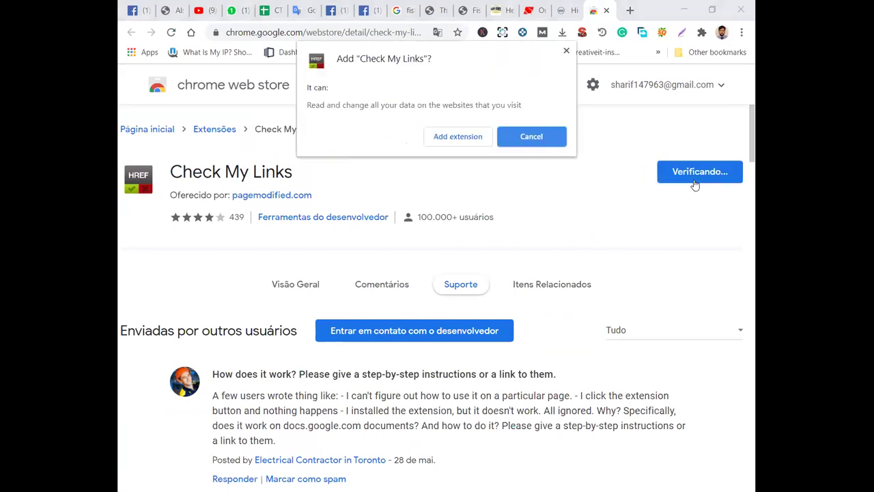
{"action": "left_click", "coordinate": [476, 140]}
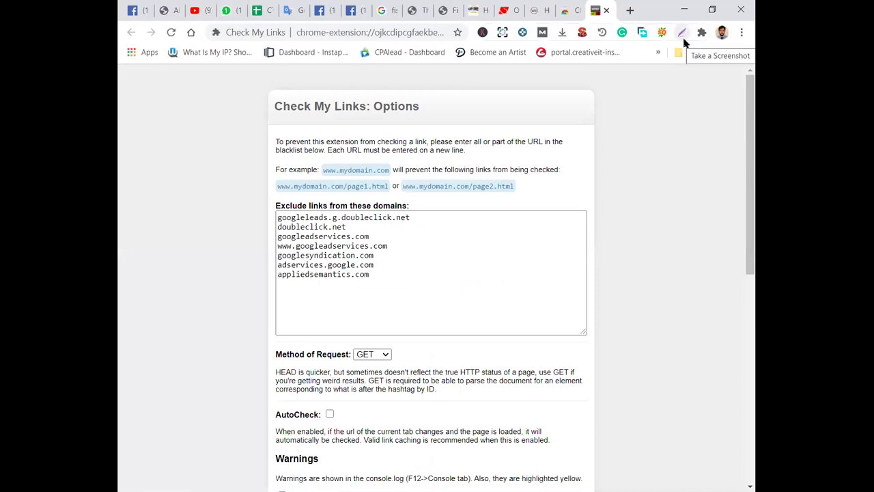
Step: Return to the Windward article and pin the Check My Links extension in the browser
{"action": "left_click", "coordinate": [571, 10]}
{"action": "left_click", "coordinate": [538, 11]}
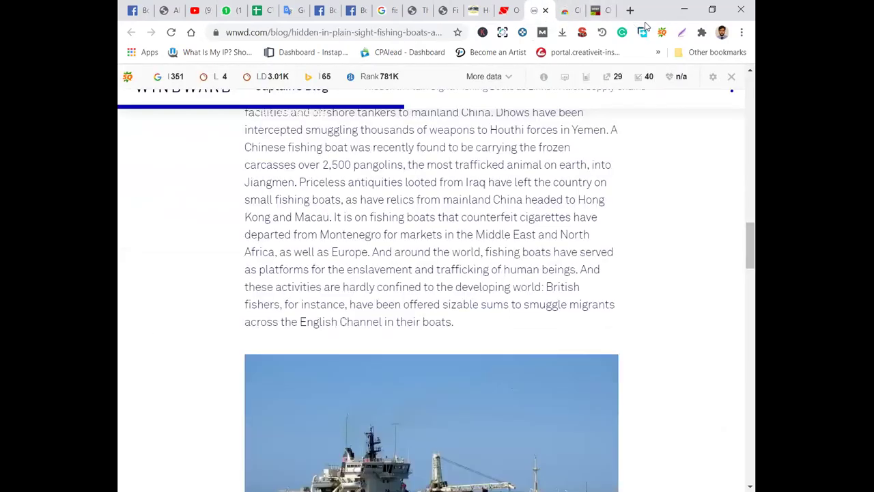
{"action": "left_click", "coordinate": [702, 32]}
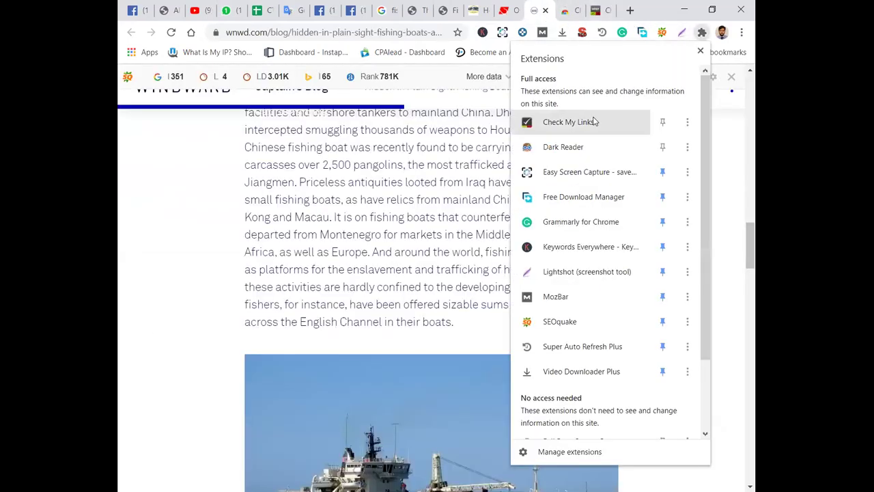
{"action": "left_click", "coordinate": [661, 121]}
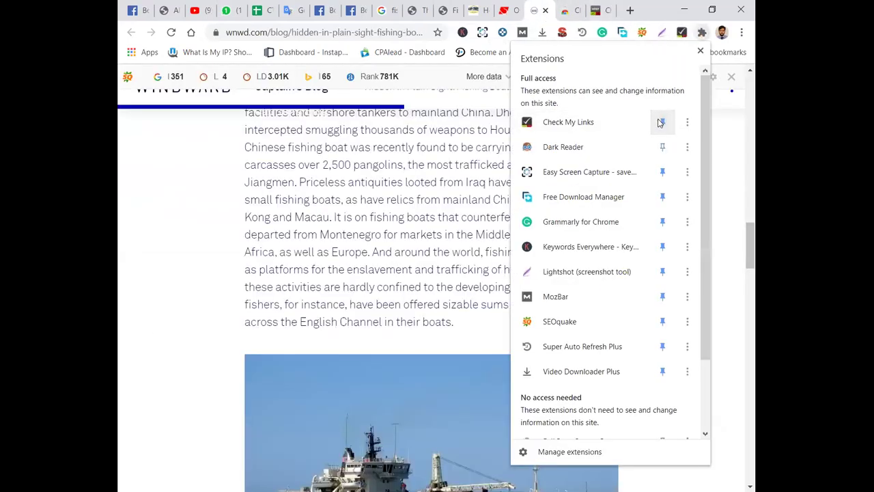
{"action": "left_click", "coordinate": [208, 194]}
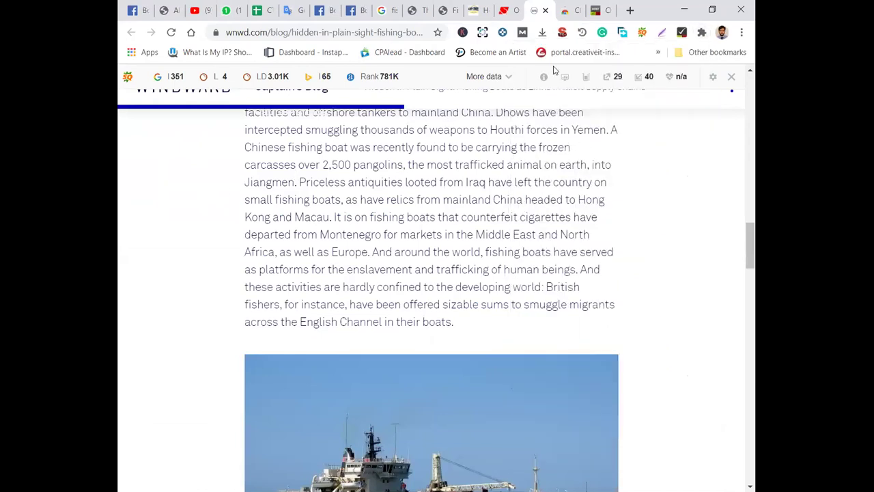
Step: Try to run Check My Links on the Windward article
{"action": "left_click", "coordinate": [514, 8]}
{"action": "left_click", "coordinate": [536, 9]}
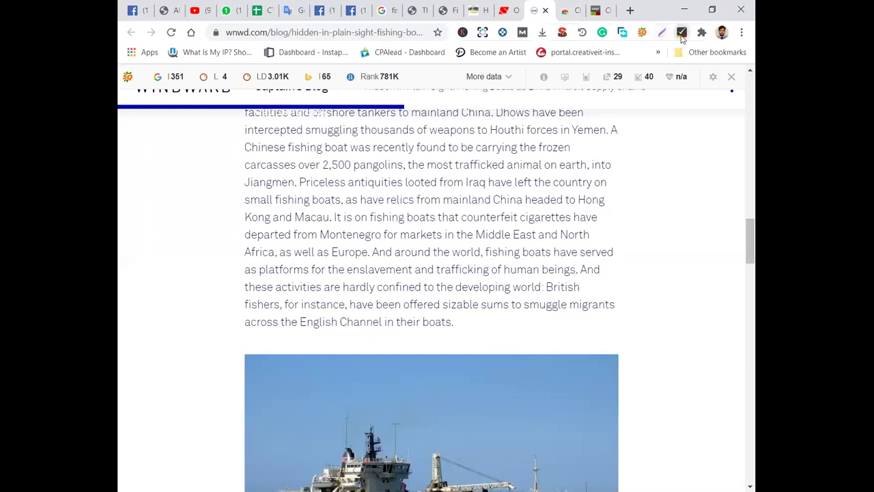
{"action": "left_click", "coordinate": [682, 35]}
{"action": "scroll", "coordinate": [683, 234], "scroll_direction": "up", "scroll_amount": 20}
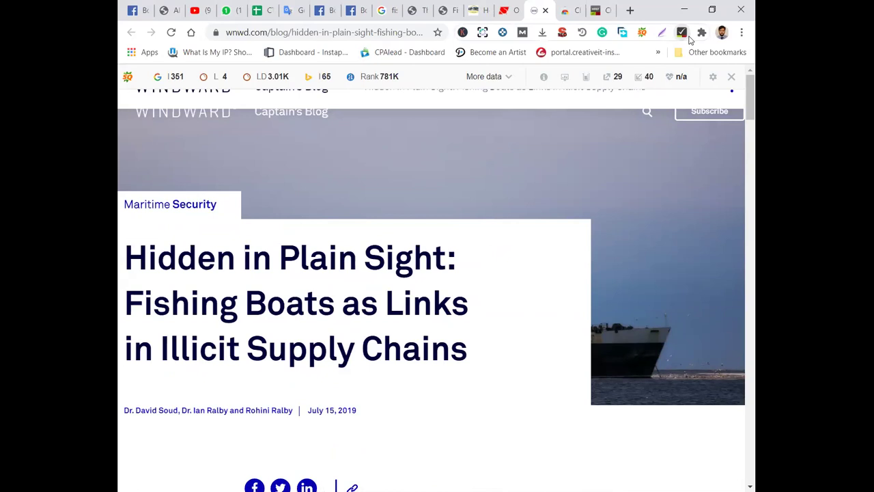
Step: Examine the Check My Links options, from the excluded domains to the link caching and nofollow settings
{"action": "left_click", "coordinate": [689, 39]}
{"action": "scroll", "coordinate": [578, 171], "scroll_direction": "down", "scroll_amount": 5}
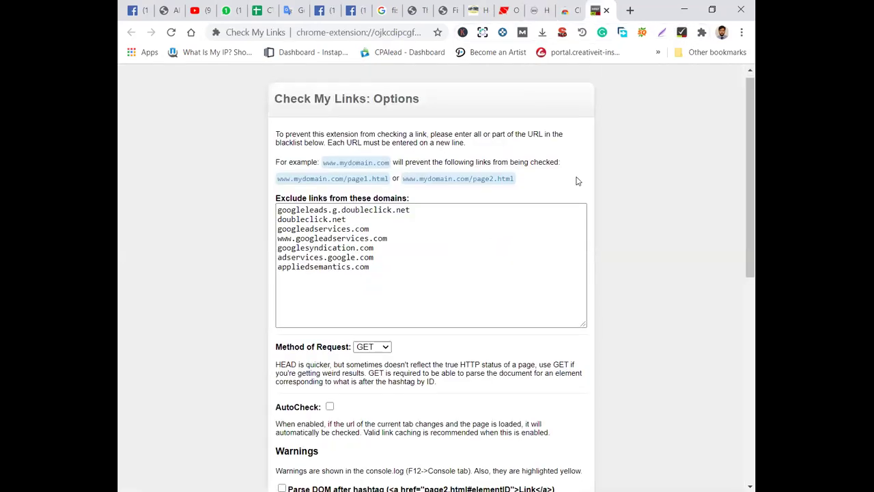
{"action": "scroll", "coordinate": [578, 181], "scroll_direction": "down", "scroll_amount": 2}
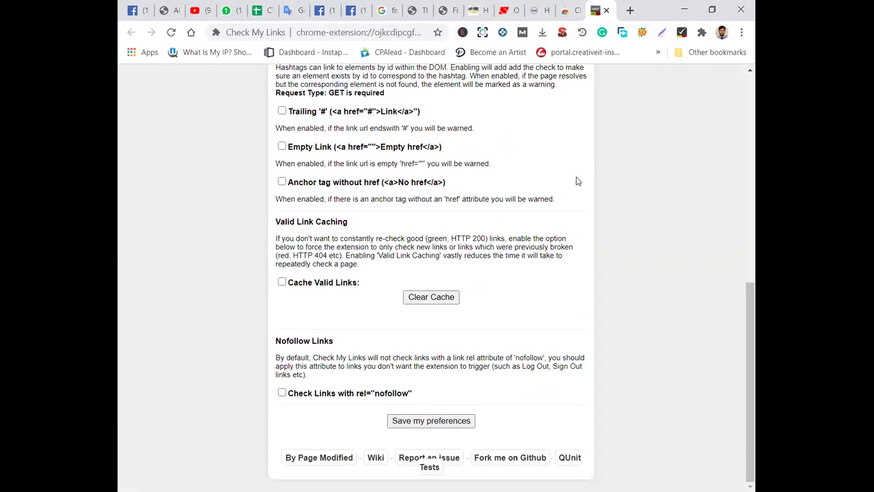
{"action": "scroll", "coordinate": [578, 181], "scroll_direction": "up", "scroll_amount": 5}
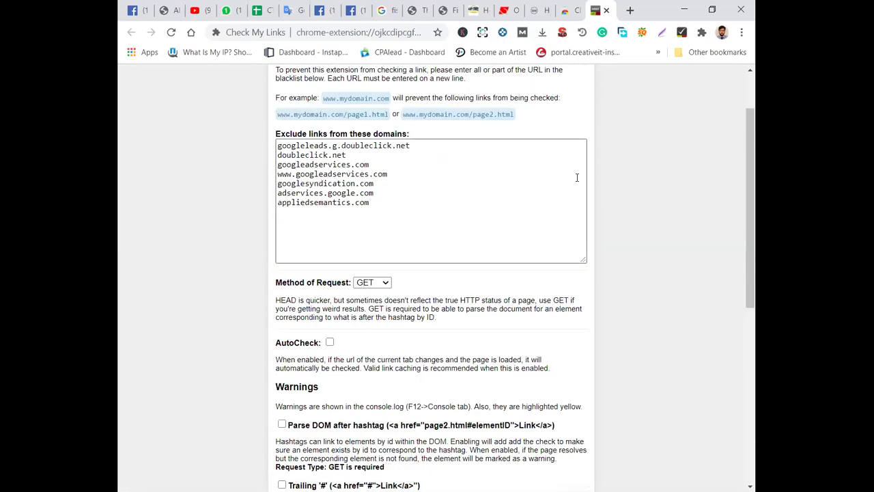
{"action": "scroll", "coordinate": [577, 179], "scroll_direction": "up", "scroll_amount": 1}
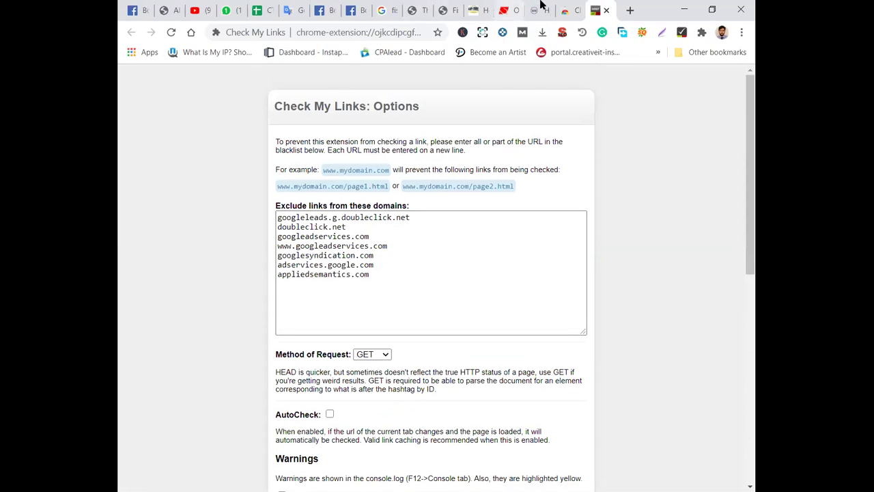
{"action": "scroll", "coordinate": [606, 259], "scroll_direction": "down", "scroll_amount": 2}
{"action": "scroll", "coordinate": [605, 255], "scroll_direction": "down", "scroll_amount": 5}
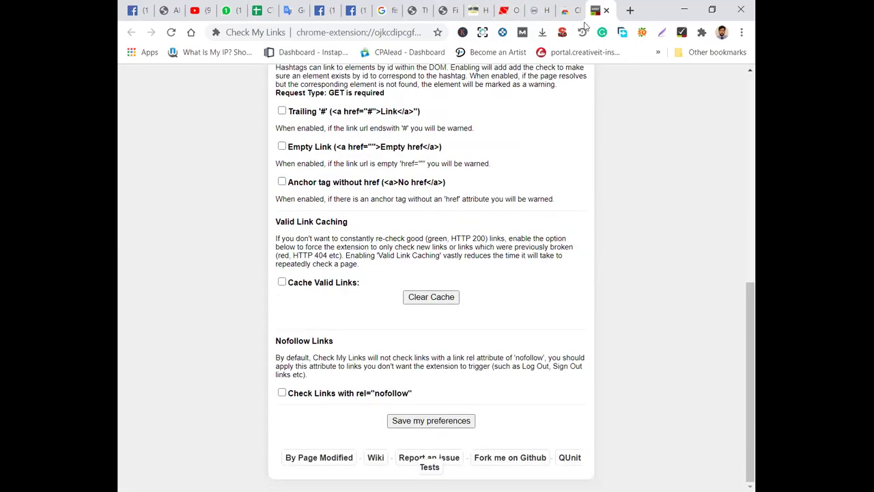
Step: Disable the SEOquake extension while on the Windward article
{"action": "left_click", "coordinate": [539, 10]}
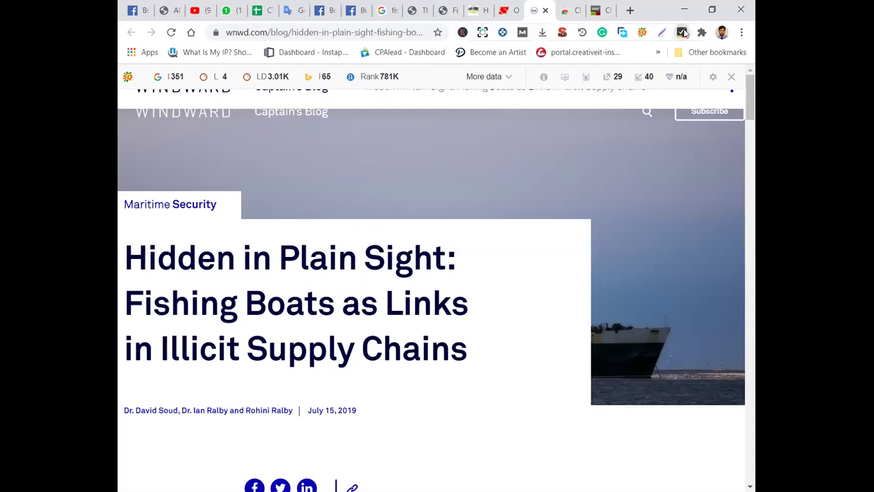
{"action": "left_click", "coordinate": [642, 32]}
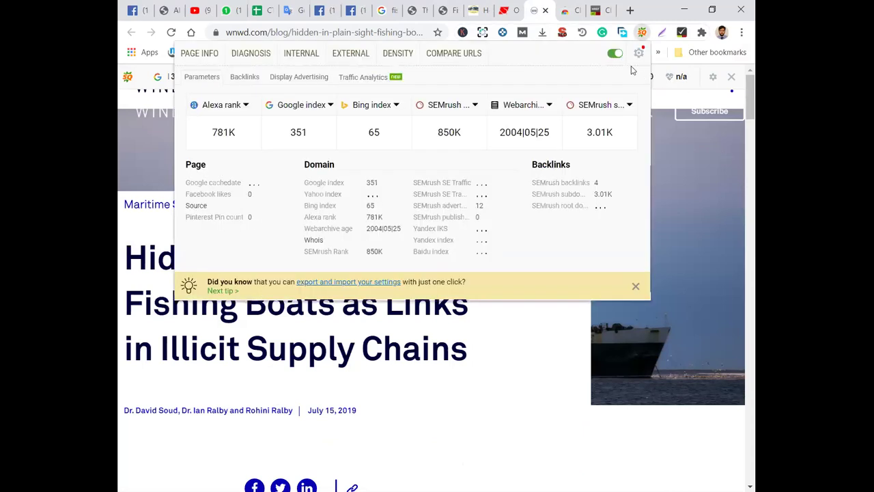
{"action": "left_click", "coordinate": [615, 55]}
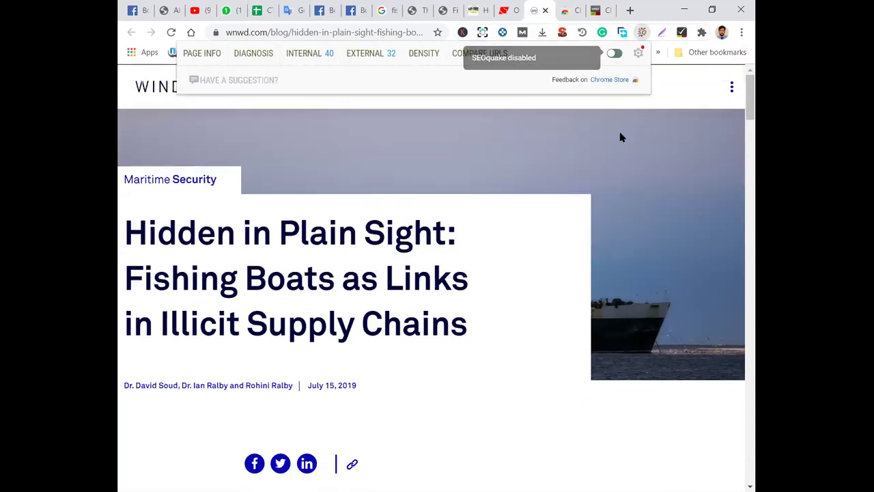
{"action": "left_click", "coordinate": [578, 225]}
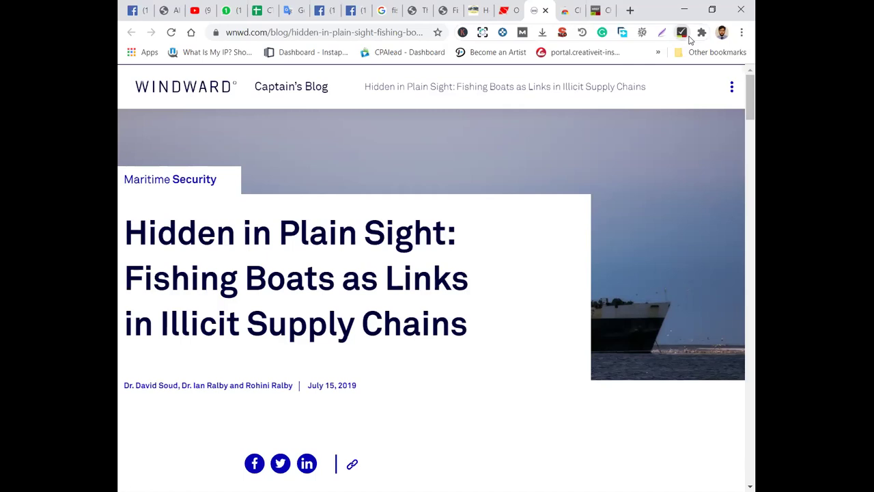
{"action": "scroll", "coordinate": [700, 249], "scroll_direction": "down", "scroll_amount": 1}
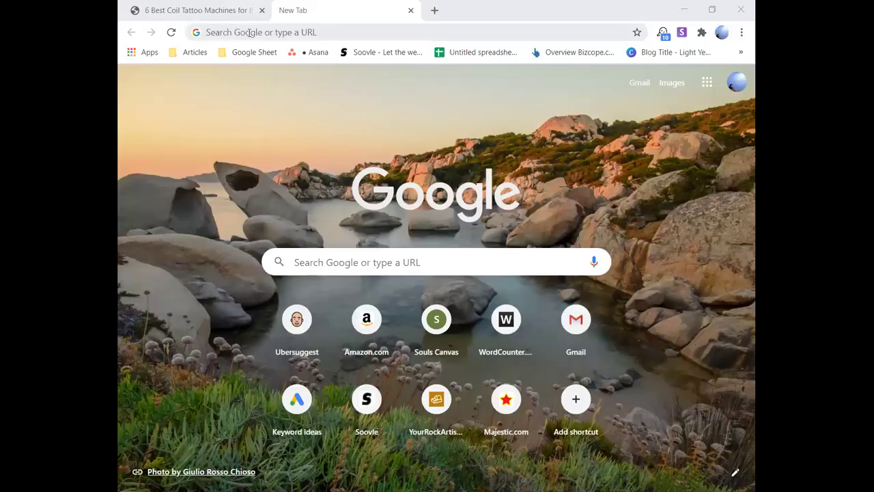
{"action": "left_click", "coordinate": [251, 32]}
{"action": "left_click", "coordinate": [119, 212]}
{"action": "left_click", "coordinate": [460, 6]}
{"action": "left_click", "coordinate": [410, 27]}
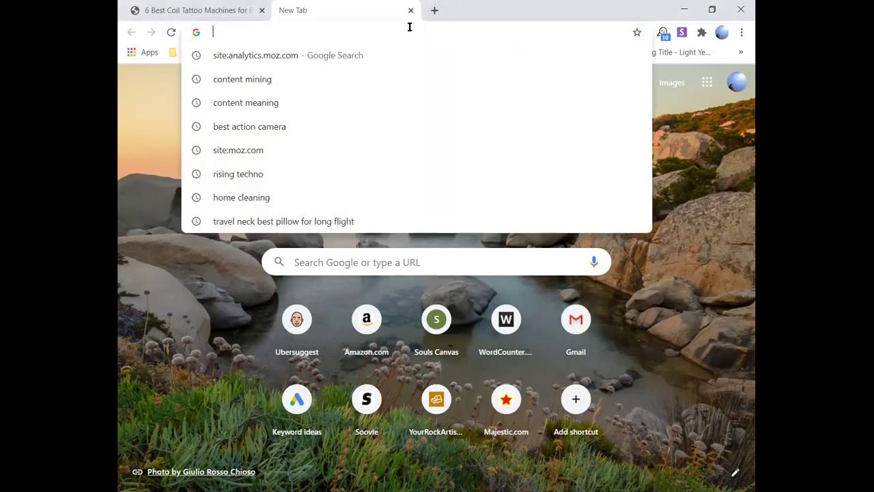
{"action": "type", "text": "https://wnwd.com/blog/hidden-in-plain-sight-fishing-boats-as-links-in-illicit-supply-chains/"}
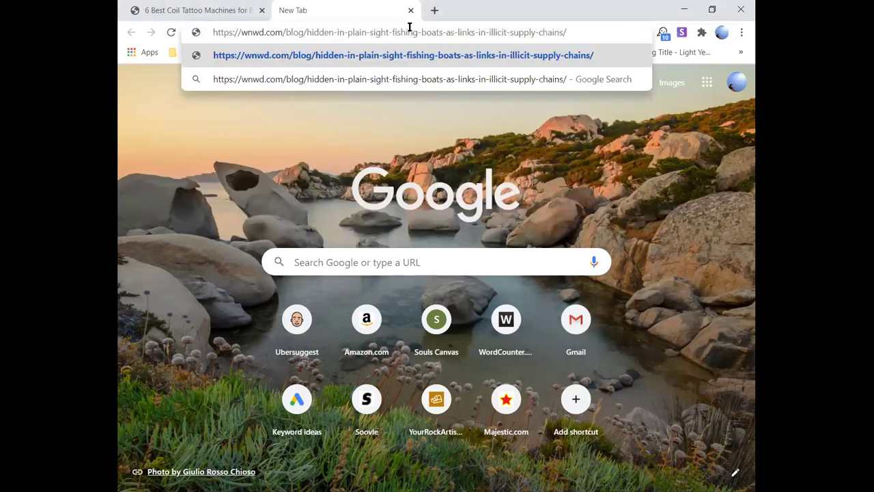
{"action": "key", "text": "Return"}
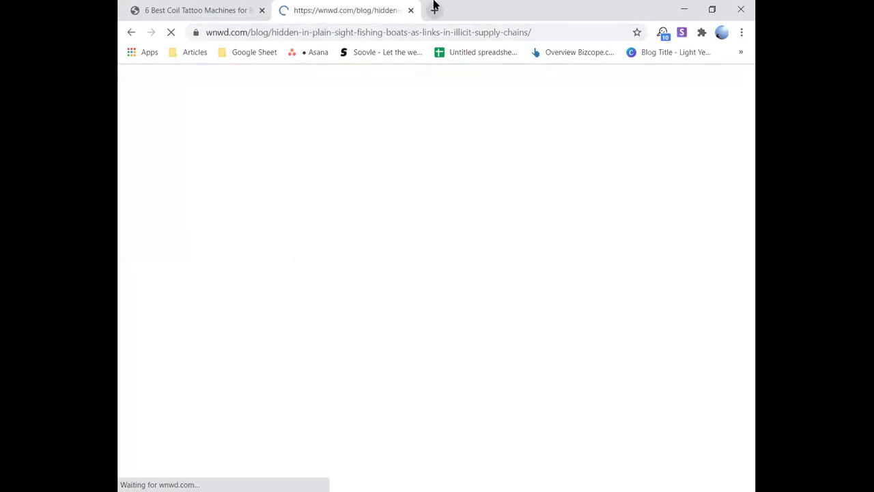
Step: Search Google for "check my links" in a new tab
{"action": "left_click", "coordinate": [433, 5]}
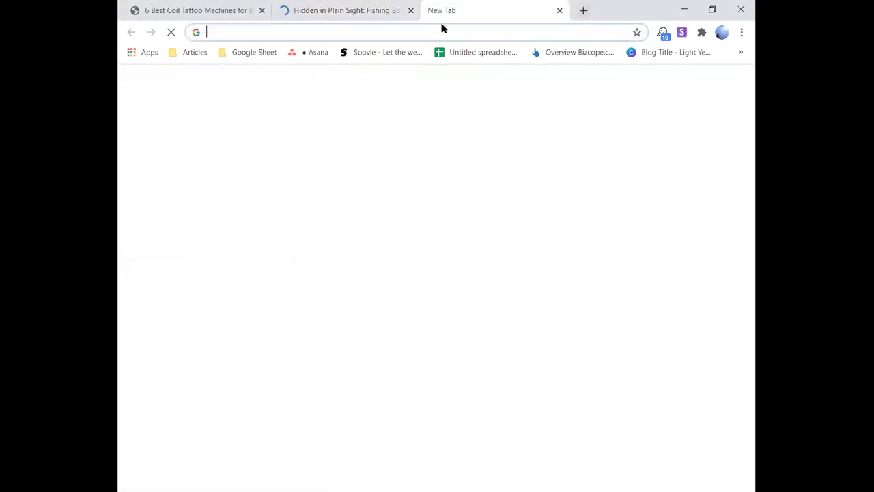
{"action": "left_click", "coordinate": [448, 28]}
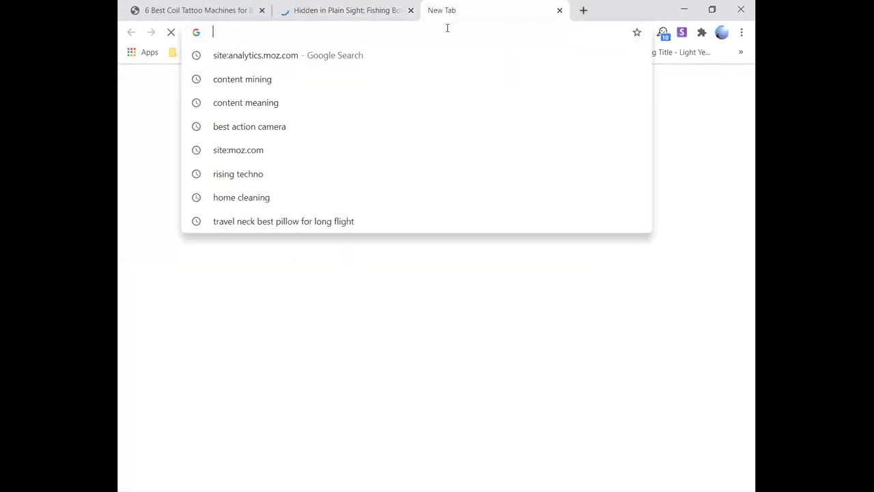
{"action": "type", "text": "chec"}
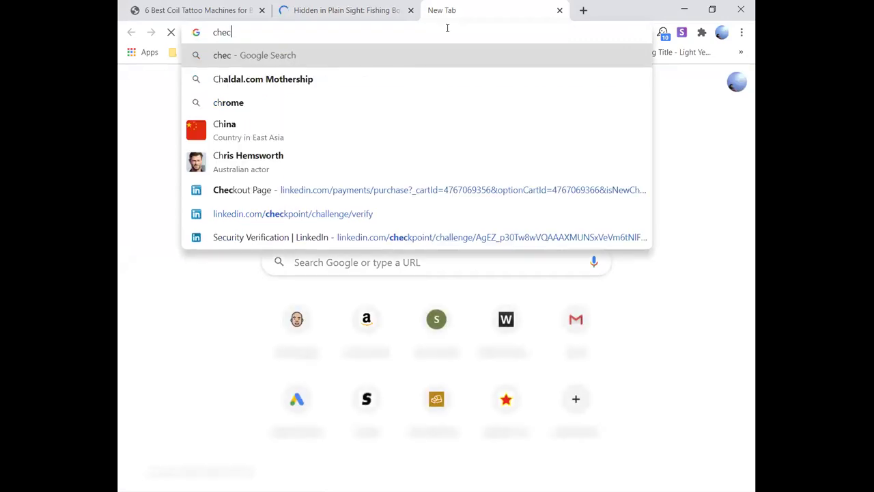
{"action": "type", "text": "k m"}
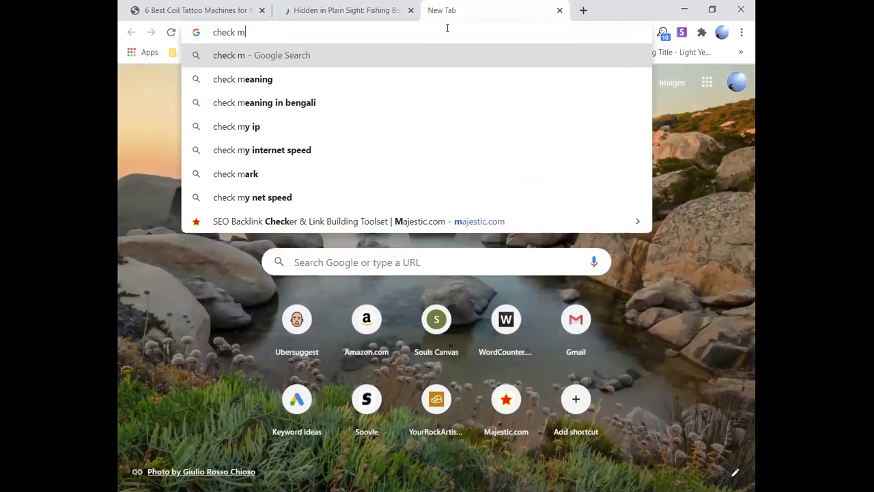
{"action": "type", "text": "t"}
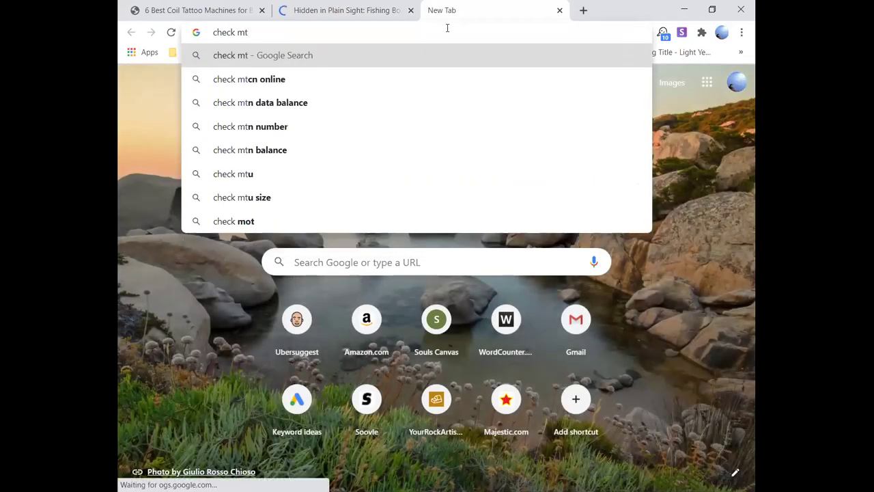
{"action": "key", "text": "BackSpace"}
{"action": "type", "text": "y"}
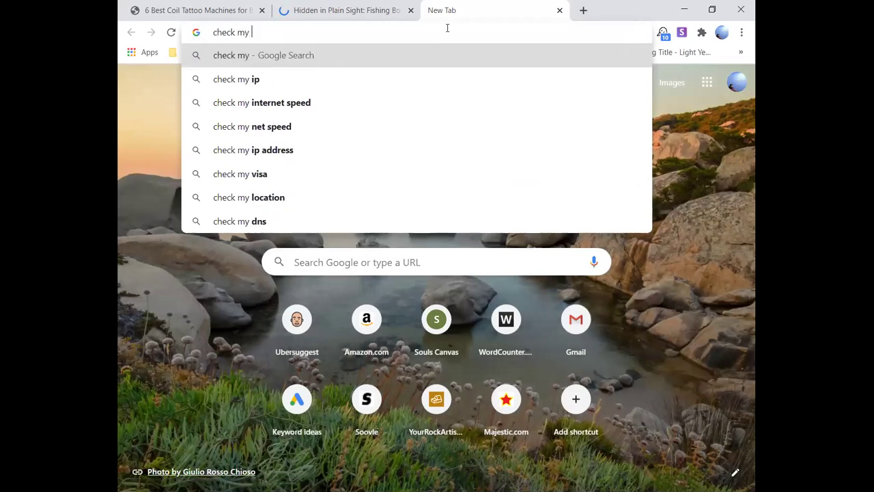
{"action": "type", "text": " link"}
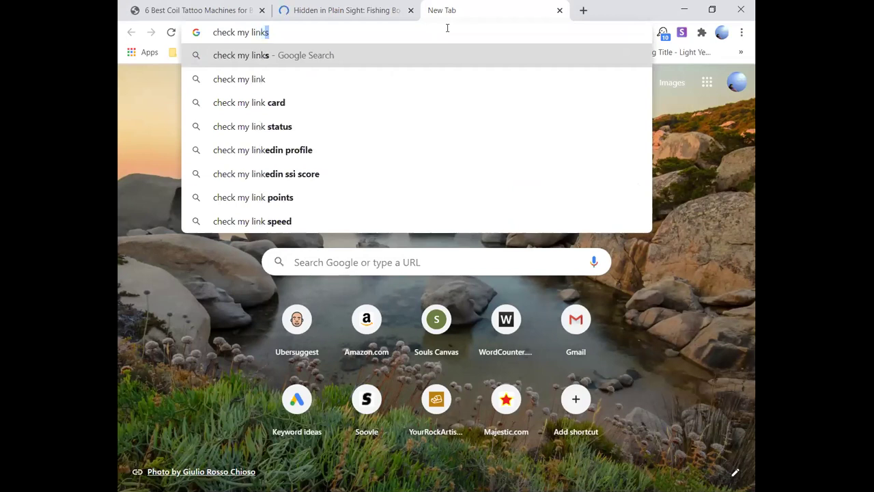
{"action": "key", "text": "Return"}
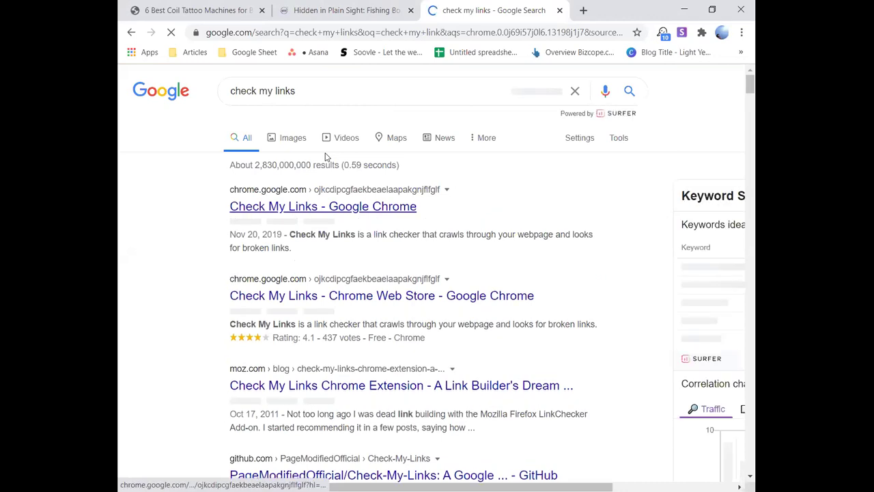
Step: Open the Check My Links page in the Chrome Web Store and add the extension to Chrome
{"action": "left_click", "coordinate": [325, 157]}
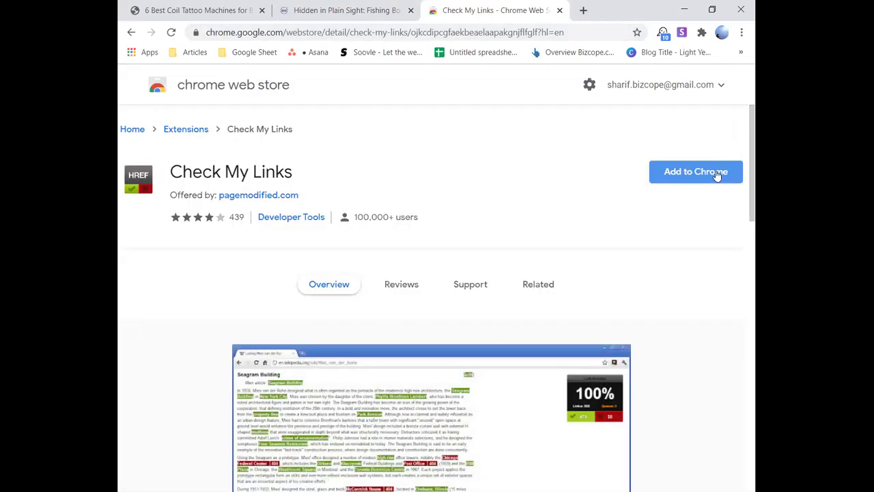
{"action": "left_click", "coordinate": [718, 176]}
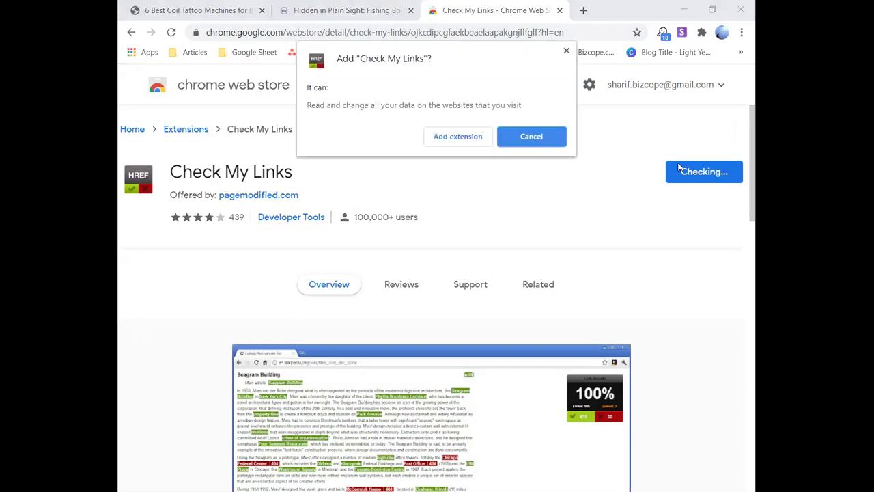
{"action": "left_click", "coordinate": [446, 136]}
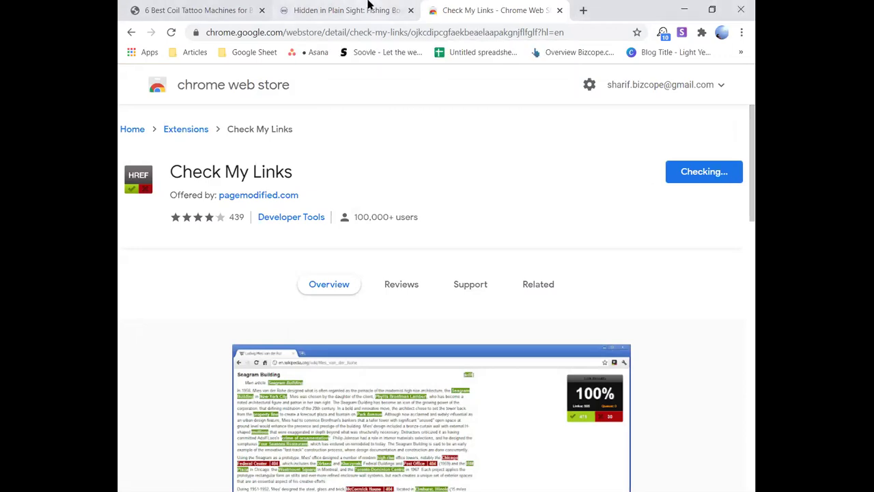
Step: Return to the Windward article, pin the Check My Links extension and run it on the page
{"action": "left_click", "coordinate": [367, 7]}
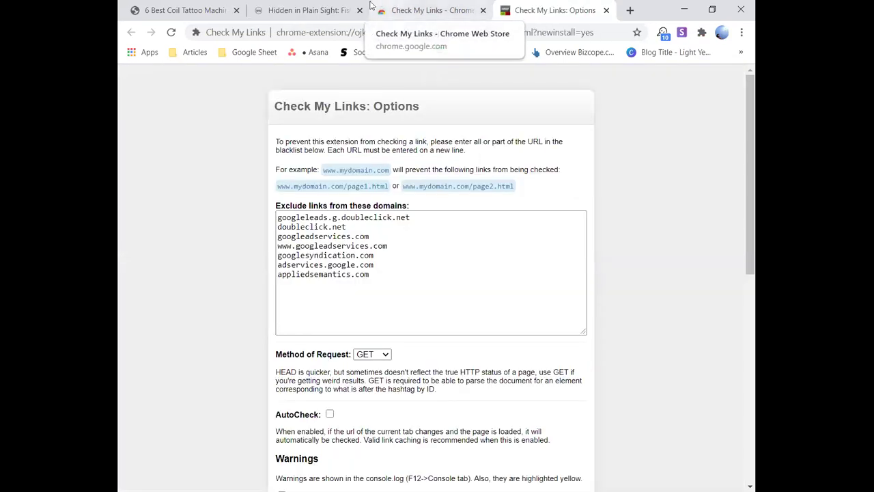
{"action": "left_click", "coordinate": [349, 7]}
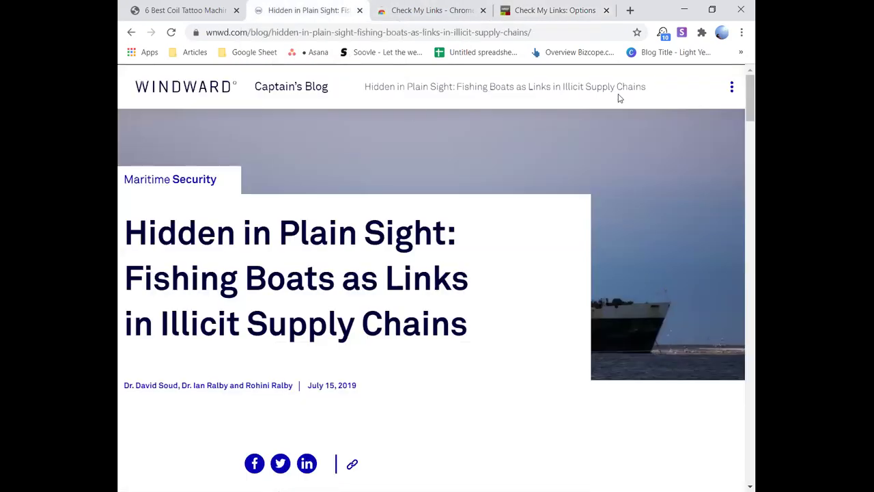
{"action": "left_click", "coordinate": [702, 33]}
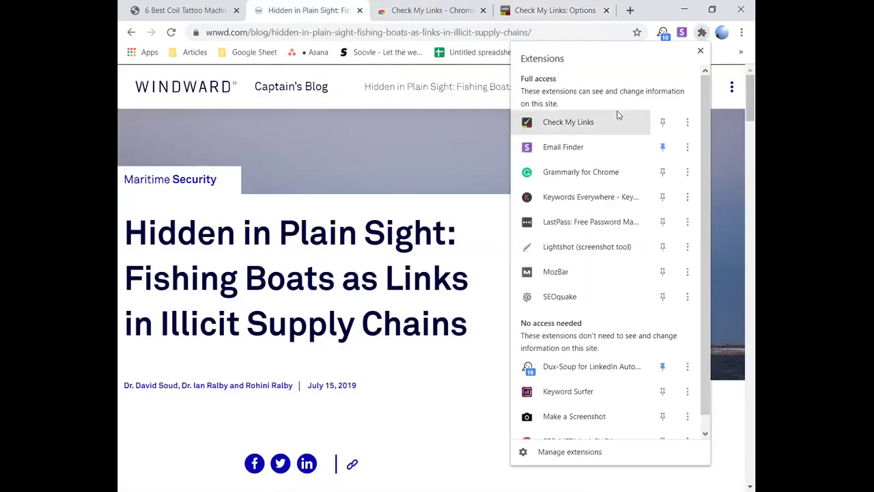
{"action": "left_click", "coordinate": [662, 123]}
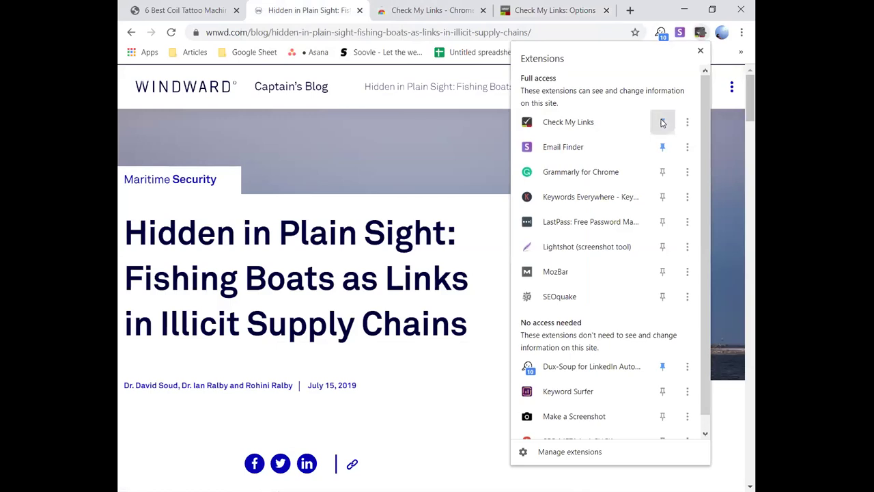
{"action": "left_click", "coordinate": [452, 146]}
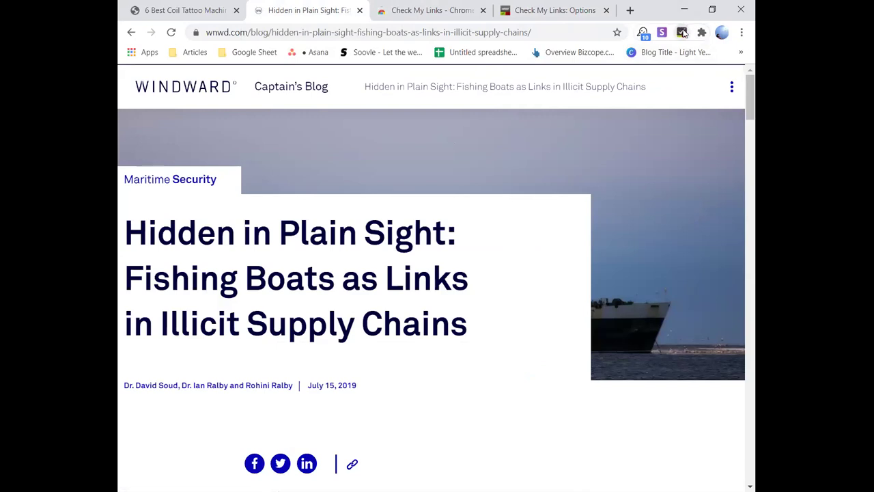
{"action": "left_click", "coordinate": [683, 33]}
Step: Review the Check My Links options, including request method, warnings, valid link caching and nofollow links, and go back to the Windward article
{"action": "left_click", "coordinate": [582, 9]}
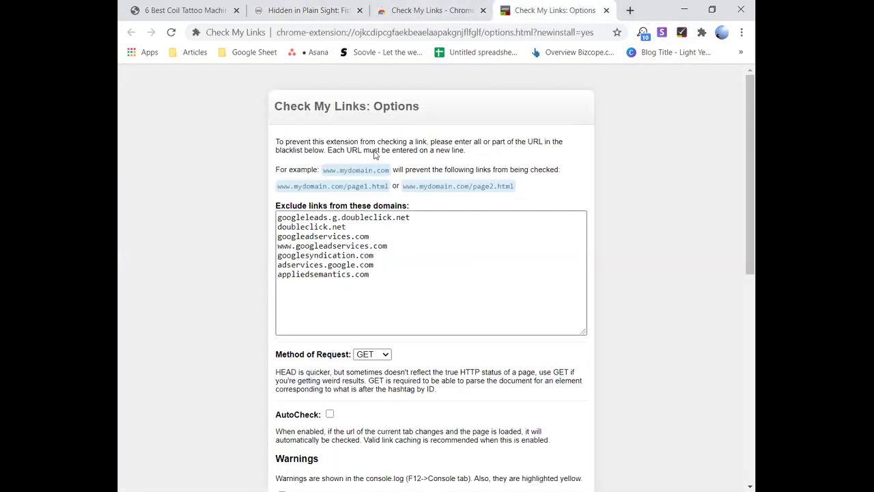
{"action": "scroll", "coordinate": [374, 155], "scroll_direction": "down", "scroll_amount": 7}
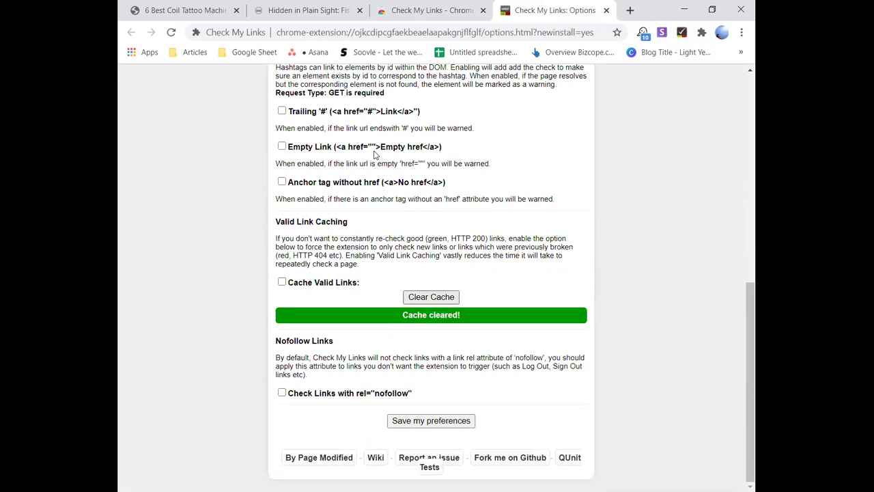
{"action": "scroll", "coordinate": [574, 303], "scroll_direction": "up", "scroll_amount": 5}
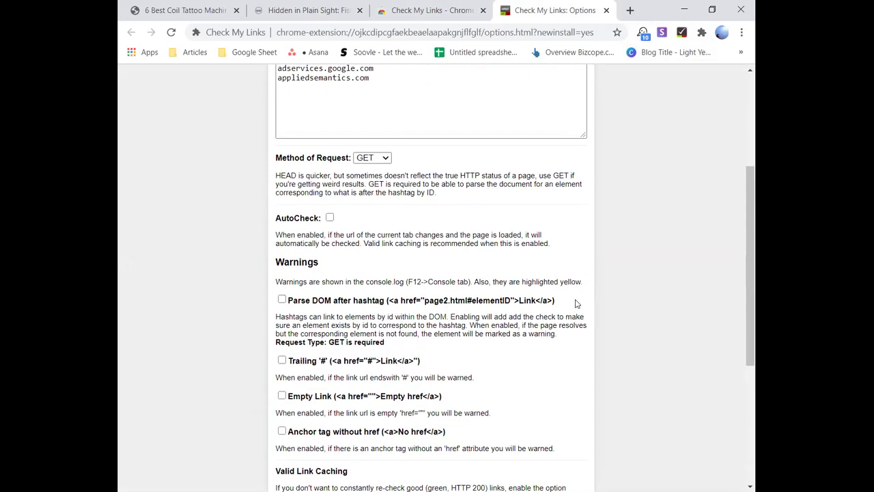
{"action": "scroll", "coordinate": [575, 304], "scroll_direction": "up", "scroll_amount": 2}
{"action": "left_click_drag", "start_coordinate": [574, 298], "coordinate": [117, 283]}
{"action": "key", "text": "ctrl+a"}
{"action": "left_click", "coordinate": [472, 5]}
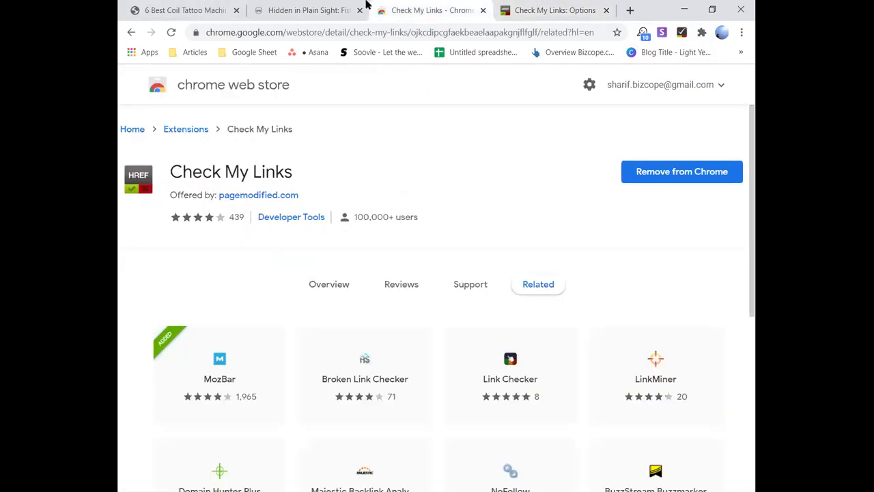
{"action": "left_click", "coordinate": [355, 5]}
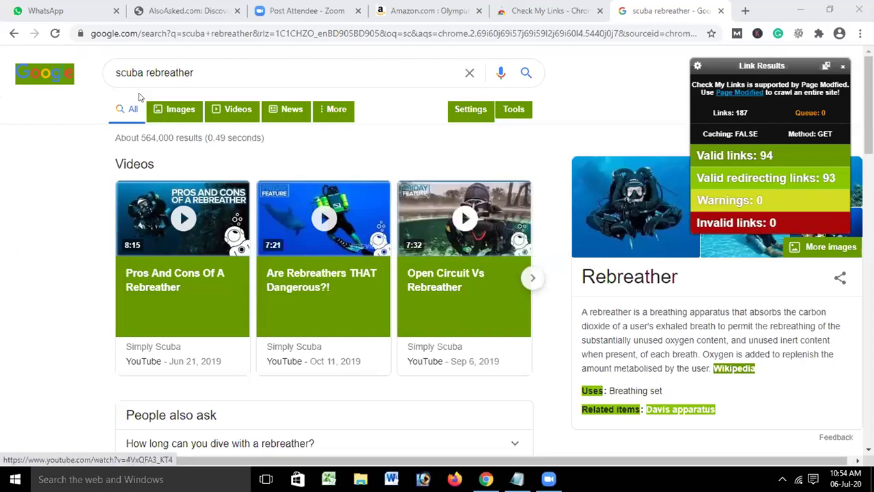
Step: Open the Poseidon Rebreather page from the "scuba rebreather" search results and run Check My Links on it
{"action": "scroll", "coordinate": [287, 335], "scroll_direction": "down", "scroll_amount": 5}
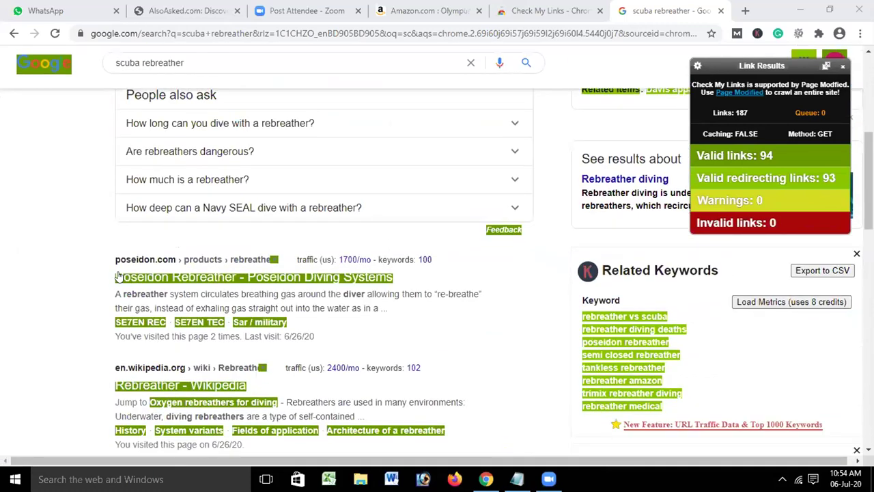
{"action": "scroll", "coordinate": [168, 280], "scroll_direction": "up", "scroll_amount": 2}
{"action": "scroll", "coordinate": [170, 267], "scroll_direction": "down", "scroll_amount": 2}
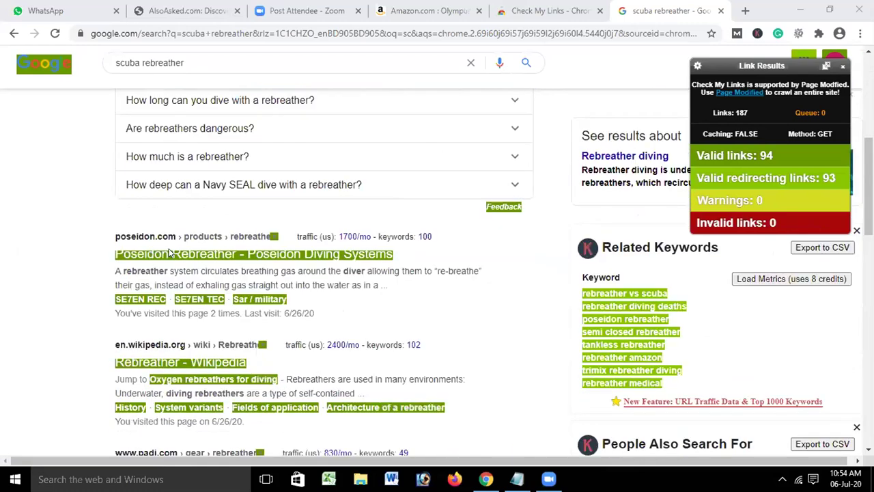
{"action": "scroll", "coordinate": [171, 252], "scroll_direction": "down", "scroll_amount": 1}
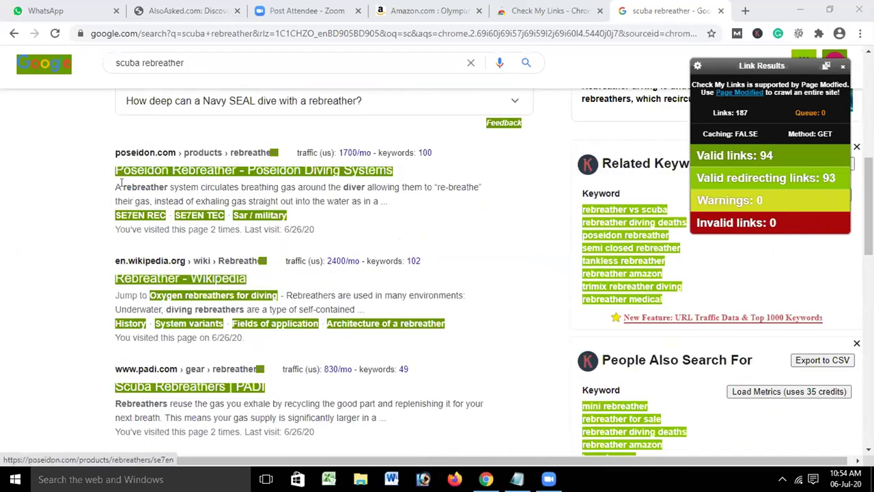
{"action": "left_click", "coordinate": [188, 171]}
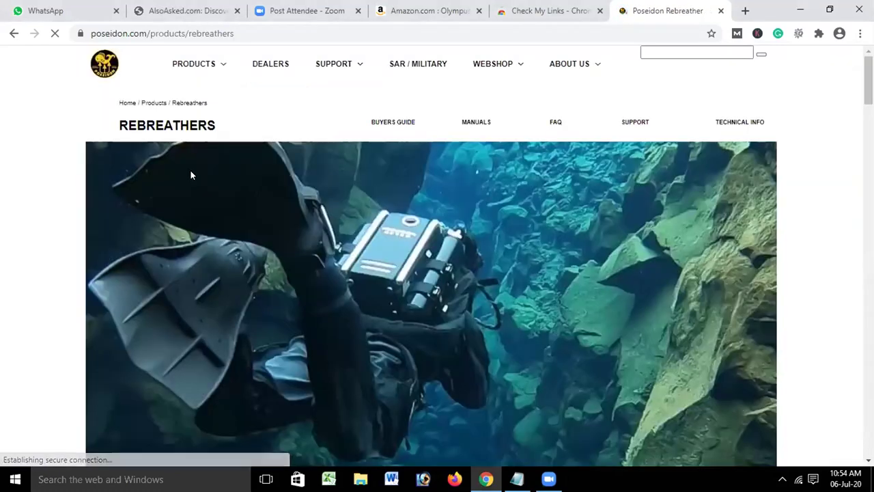
{"action": "left_click", "coordinate": [820, 33]}
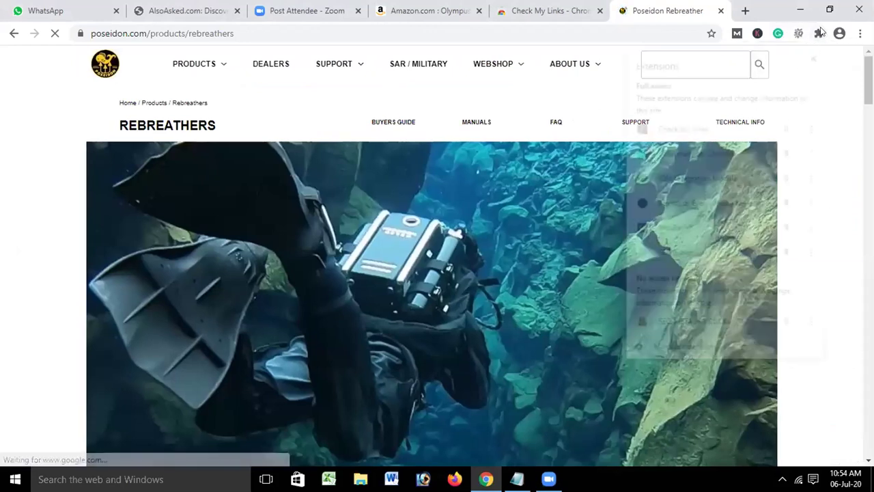
{"action": "left_click", "coordinate": [694, 127]}
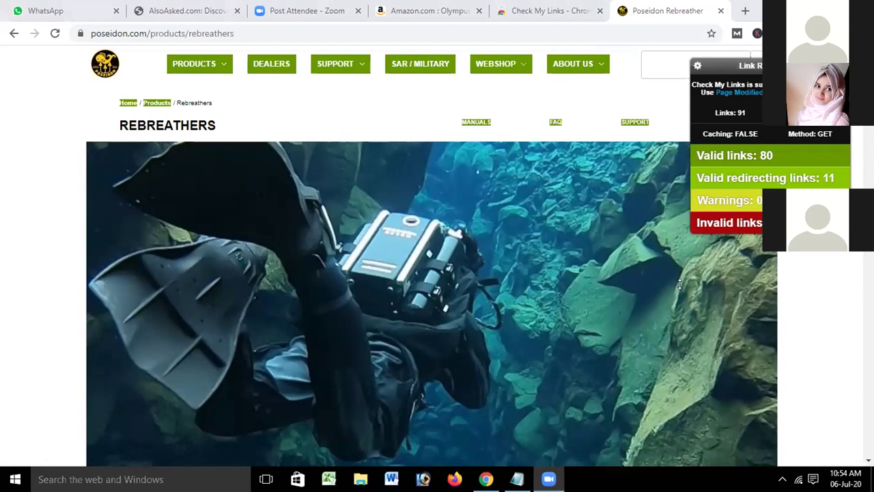
{"action": "left_click", "coordinate": [744, 11]}
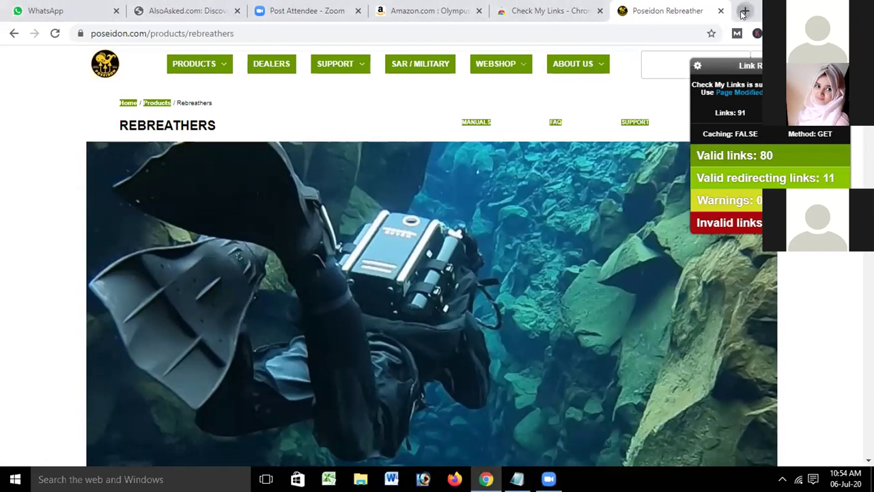
{"action": "right_click", "coordinate": [371, 32]}
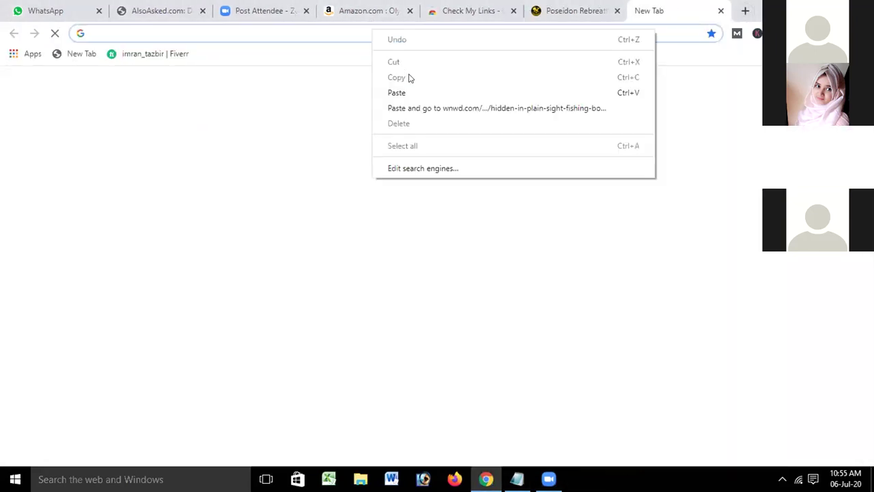
{"action": "left_click", "coordinate": [414, 92]}
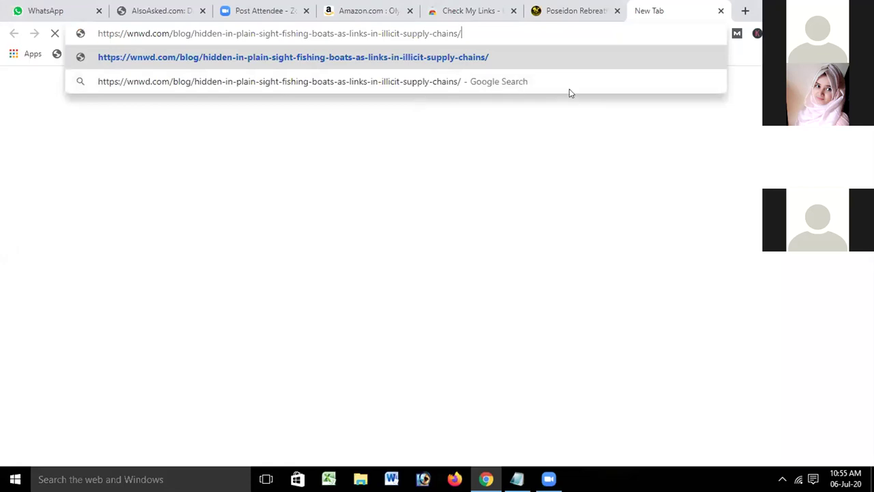
{"action": "key", "text": "Return"}
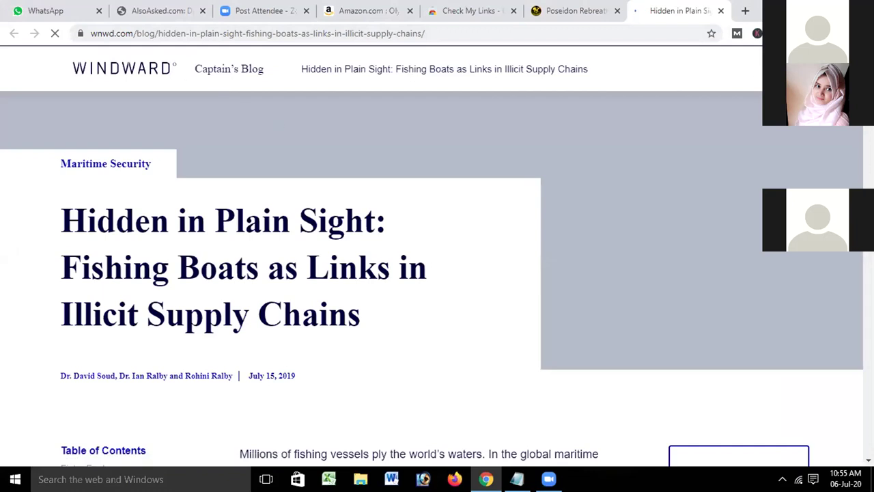
Step: Run Check My Links on the Windward article and open the "ready alternative" link marked 404
{"action": "left_click", "coordinate": [776, 33]}
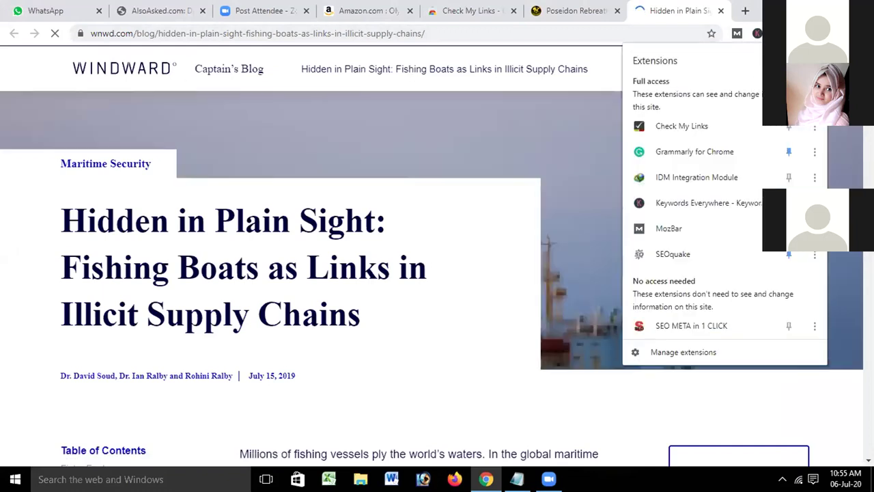
{"action": "left_click", "coordinate": [677, 131]}
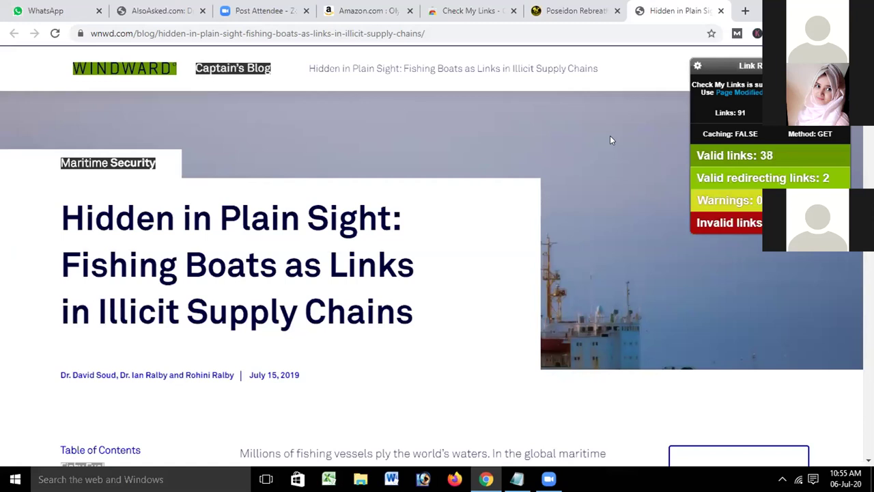
{"action": "scroll", "coordinate": [672, 206], "scroll_direction": "down", "scroll_amount": 6}
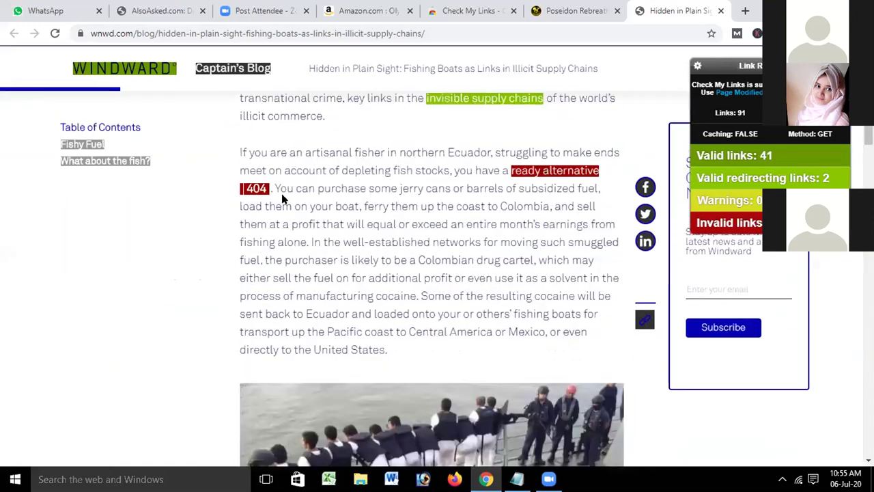
{"action": "left_click", "coordinate": [567, 171]}
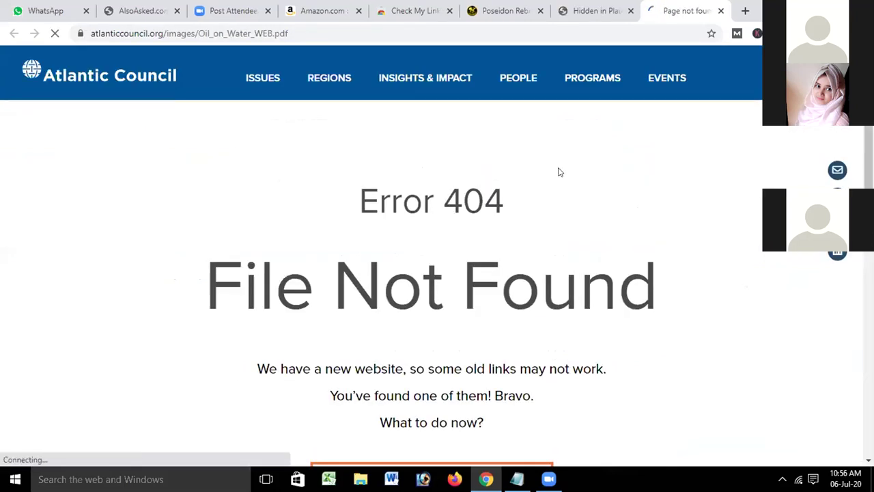
Step: Look over the Atlantic Council error page that the broken "ready alternative" link leads to
{"action": "scroll", "coordinate": [509, 236], "scroll_direction": "down", "scroll_amount": 2}
{"action": "scroll", "coordinate": [511, 242], "scroll_direction": "down", "scroll_amount": 2}
{"action": "scroll", "coordinate": [512, 243], "scroll_direction": "up", "scroll_amount": 3}
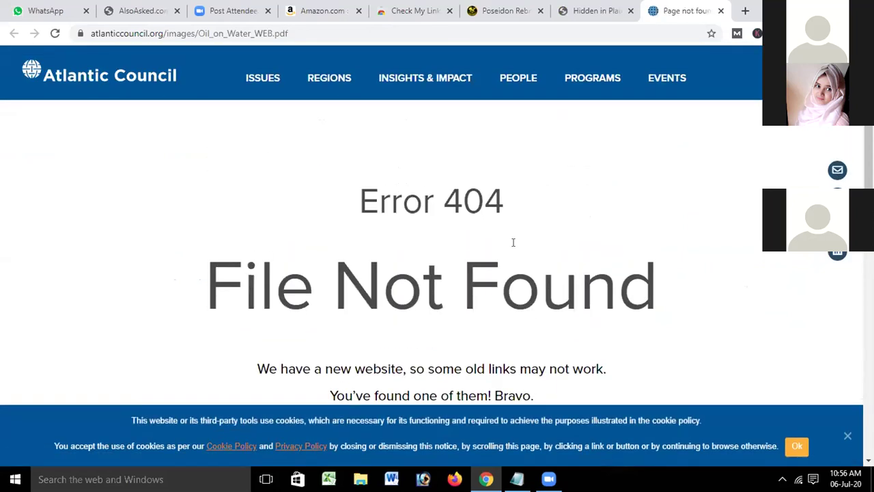
{"action": "scroll", "coordinate": [513, 242], "scroll_direction": "down", "scroll_amount": 2}
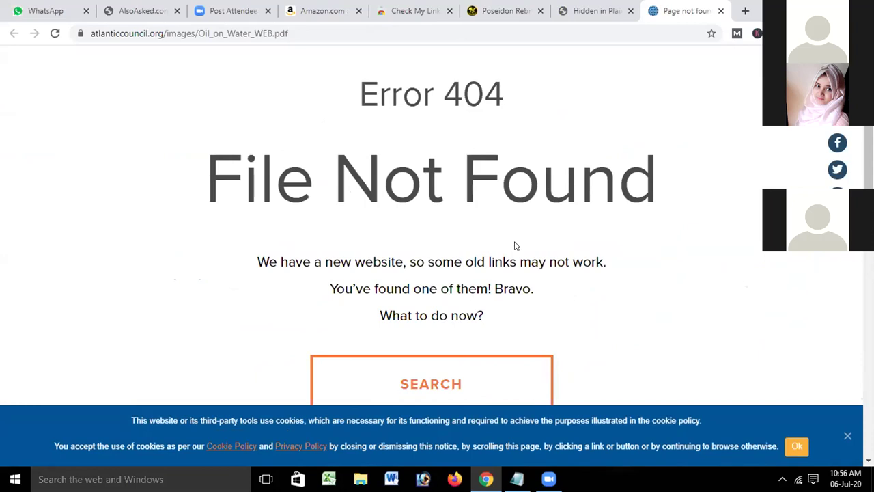
{"action": "scroll", "coordinate": [513, 242], "scroll_direction": "up", "scroll_amount": 2}
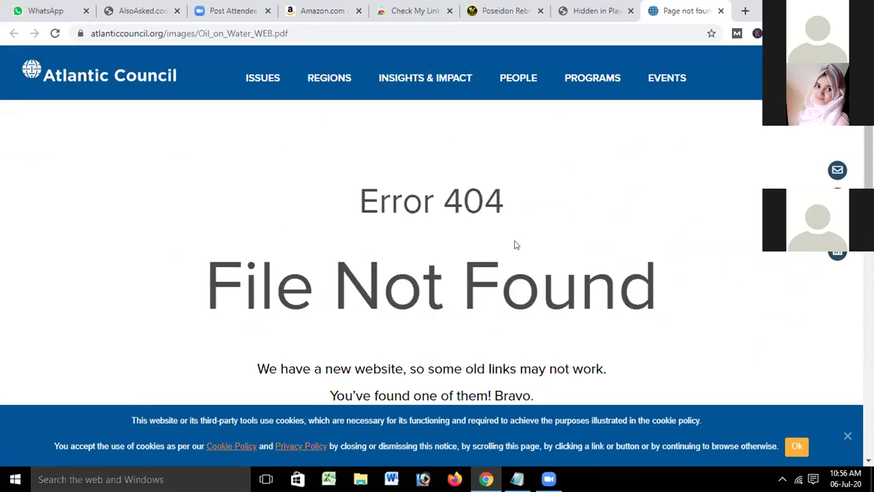
{"action": "scroll", "coordinate": [550, 244], "scroll_direction": "down", "scroll_amount": 2}
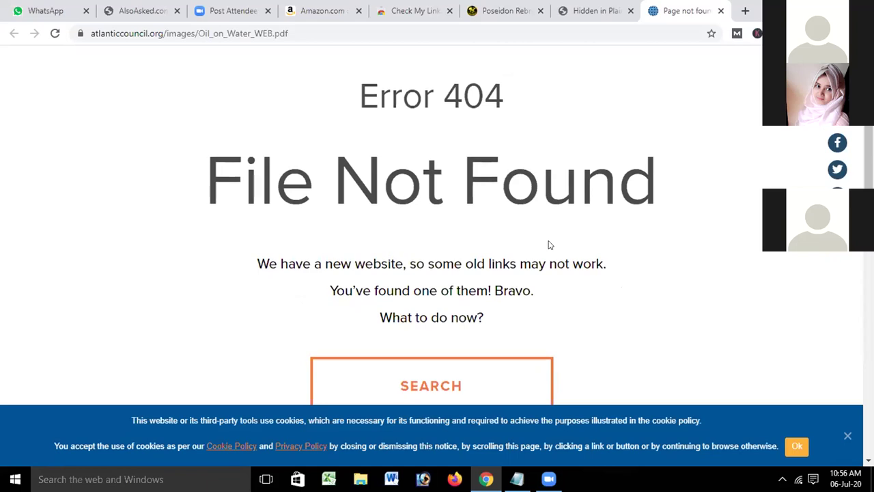
{"action": "scroll", "coordinate": [550, 245], "scroll_direction": "up", "scroll_amount": 2}
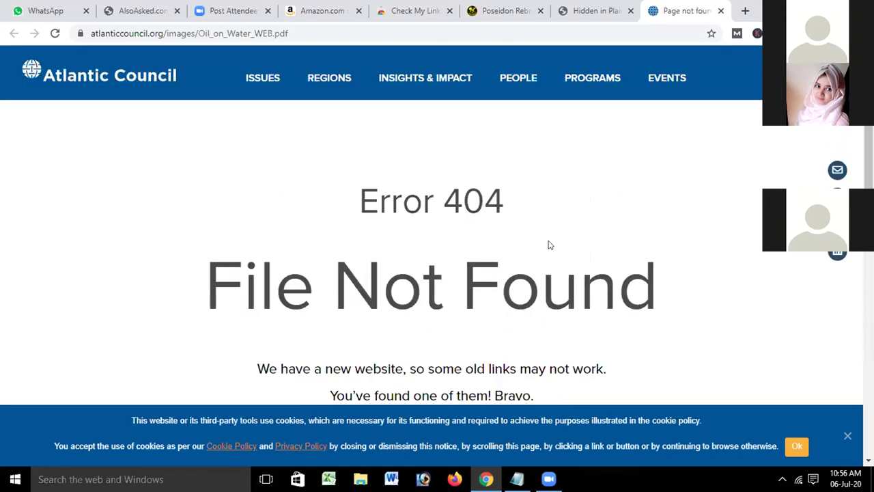
{"action": "scroll", "coordinate": [550, 244], "scroll_direction": "down", "scroll_amount": 2}
{"action": "scroll", "coordinate": [549, 245], "scroll_direction": "up", "scroll_amount": 2}
{"action": "scroll", "coordinate": [728, 164], "scroll_direction": "down", "scroll_amount": 2}
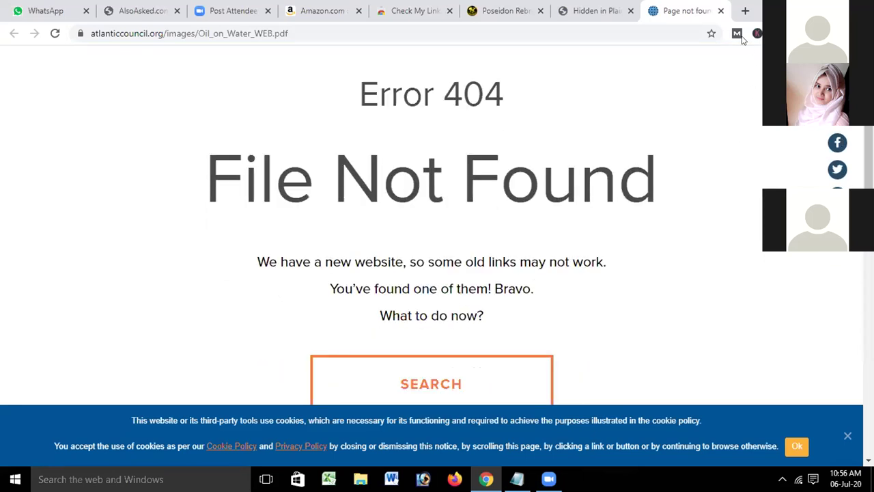
Step: Check the broken Atlantic Council page's authority and link metrics with MozBar, and turn the bar off again
{"action": "left_click", "coordinate": [737, 34]}
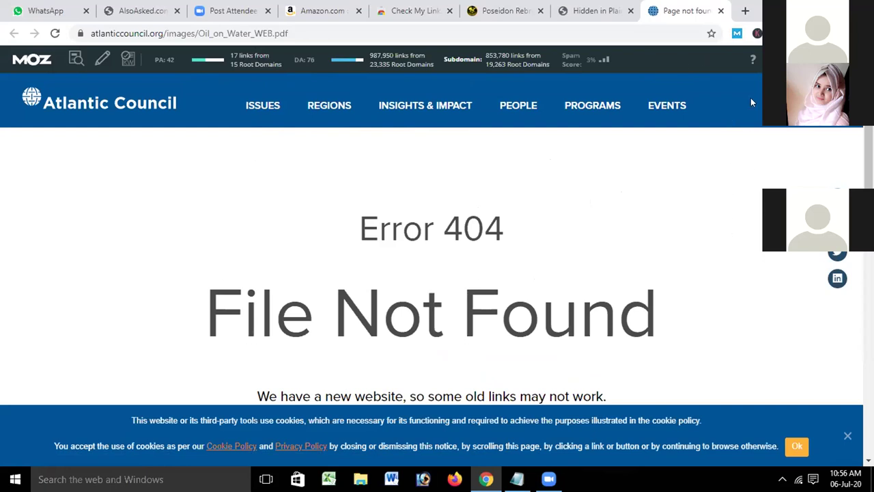
{"action": "left_click", "coordinate": [737, 34]}
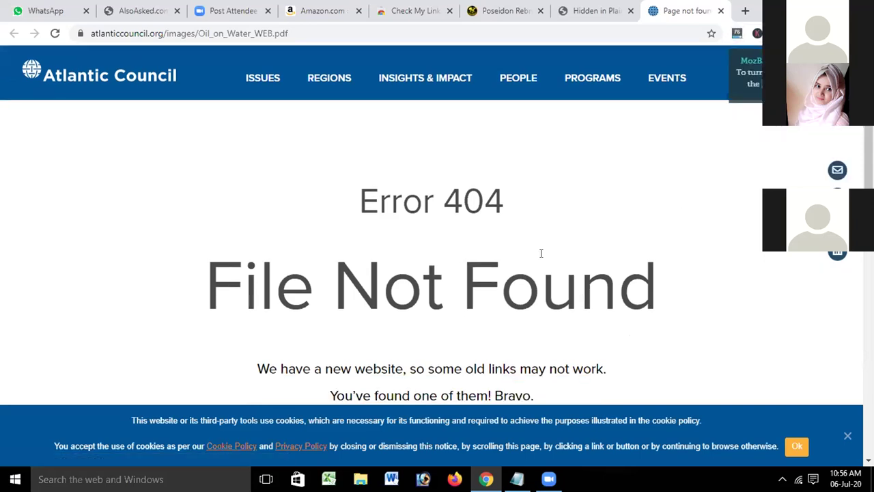
{"action": "scroll", "coordinate": [546, 255], "scroll_direction": "down", "scroll_amount": 3}
{"action": "scroll", "coordinate": [550, 253], "scroll_direction": "up", "scroll_amount": 3}
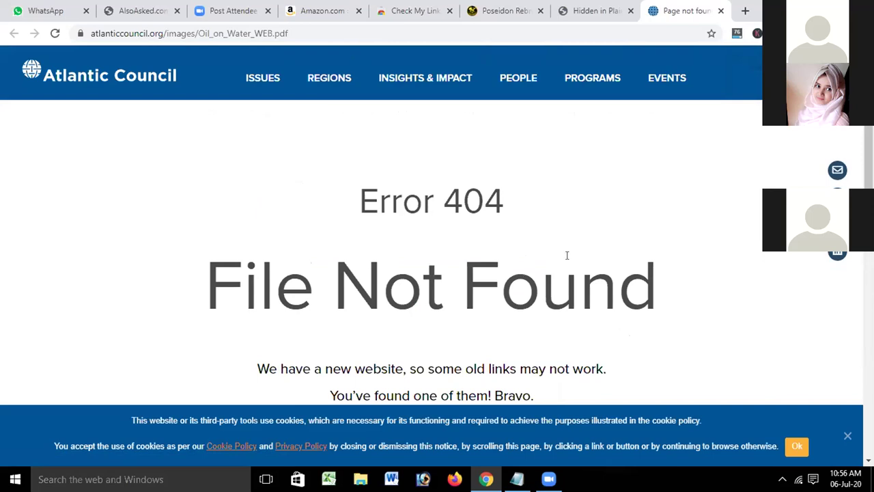
Step: Open the "over a metric ton of the drug" link marked 410 in the Windward article, and return to the article
{"action": "left_click", "coordinate": [584, 13]}
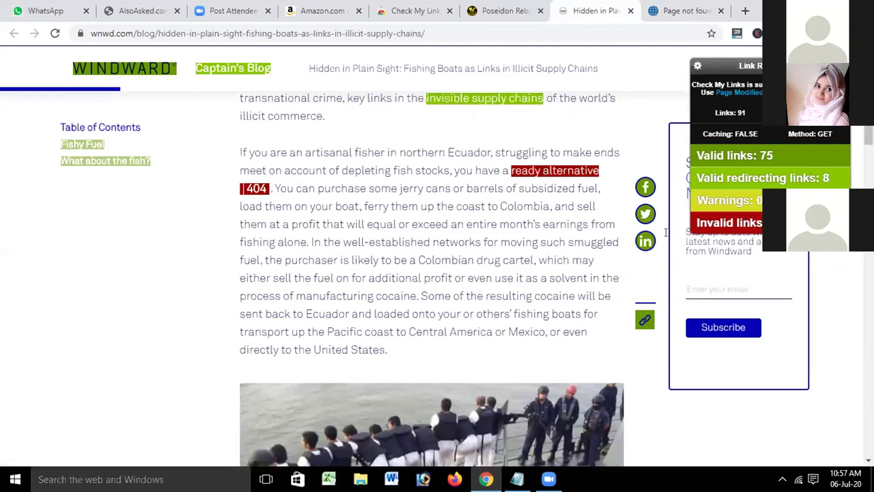
{"action": "scroll", "coordinate": [545, 234], "scroll_direction": "down", "scroll_amount": 3}
{"action": "scroll", "coordinate": [546, 234], "scroll_direction": "down", "scroll_amount": 1}
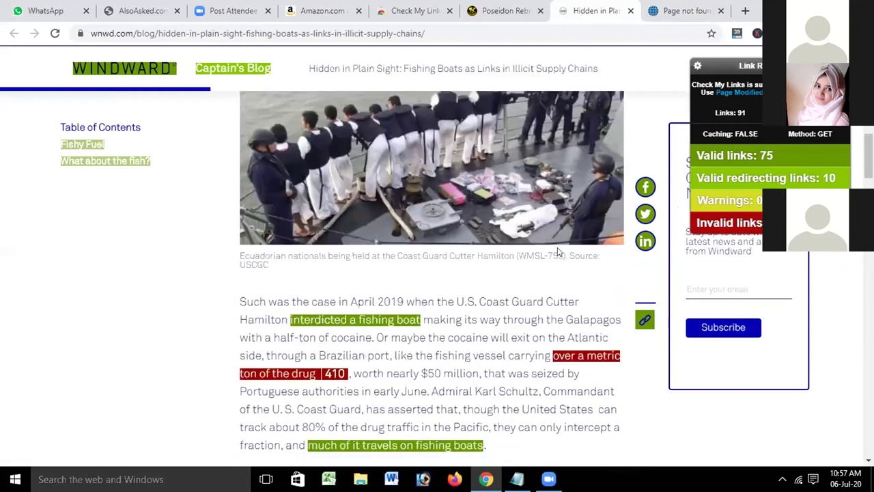
{"action": "left_click", "coordinate": [598, 356]}
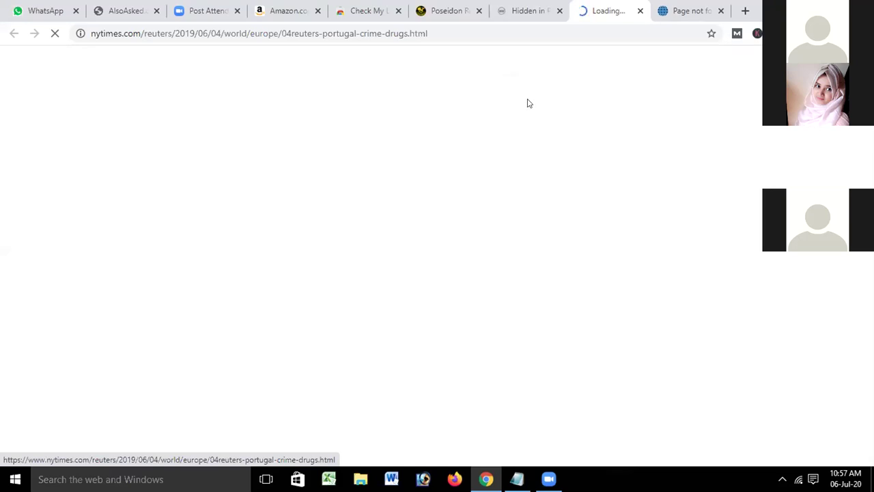
{"action": "left_click", "coordinate": [530, 10]}
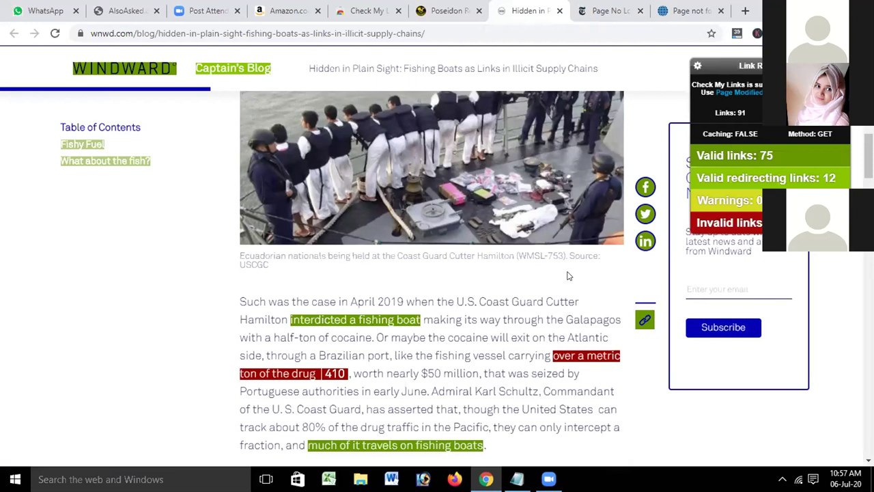
Step: Select the full URL of the broken Atlantic Council PDF page to inspect it
{"action": "left_click", "coordinate": [687, 15]}
{"action": "left_click", "coordinate": [376, 31]}
{"action": "left_click", "coordinate": [375, 31]}
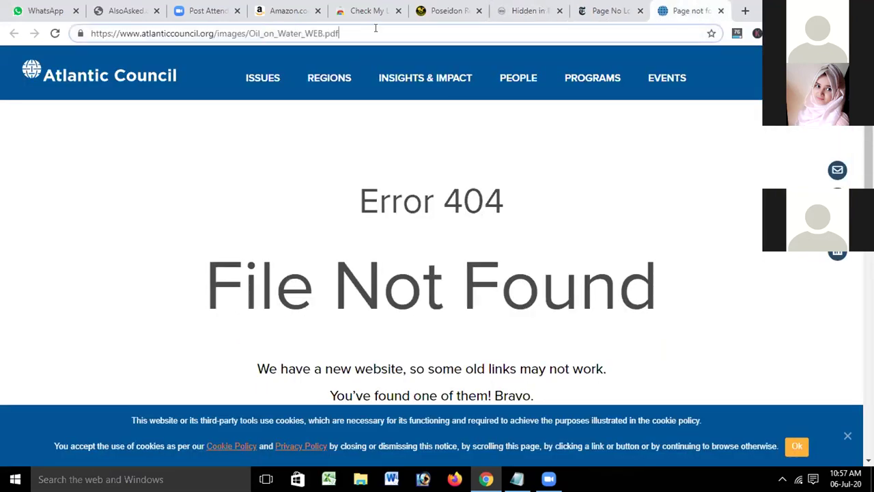
{"action": "triple_click", "coordinate": [375, 31]}
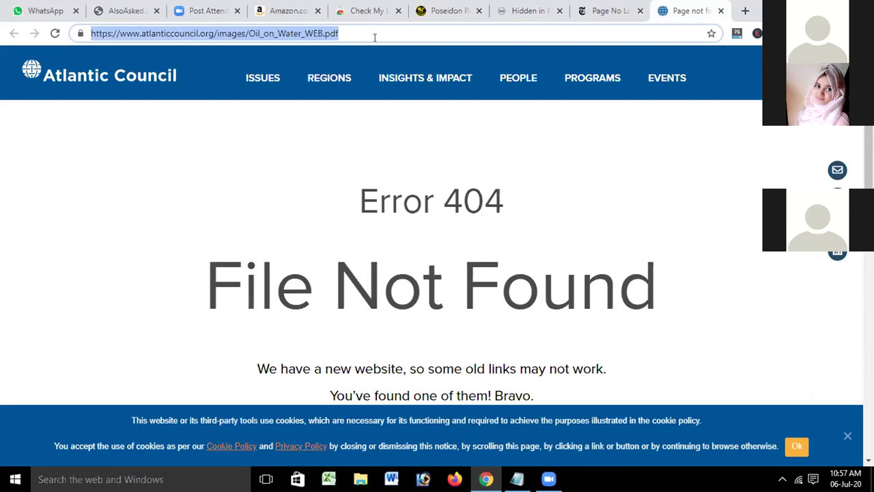
{"action": "left_click", "coordinate": [578, 179]}
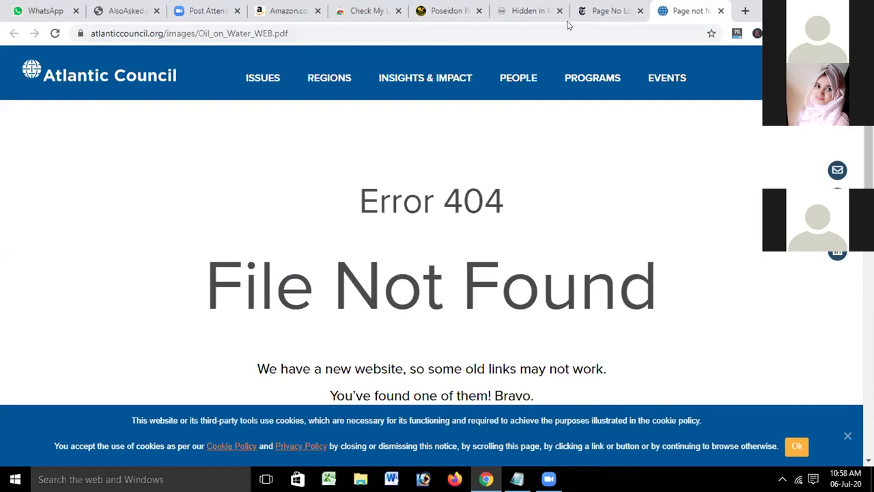
Step: Revisit the New York Times page behind the 410 link, and review the marked links in the article's Fishy Fuel section
{"action": "left_click", "coordinate": [595, 12]}
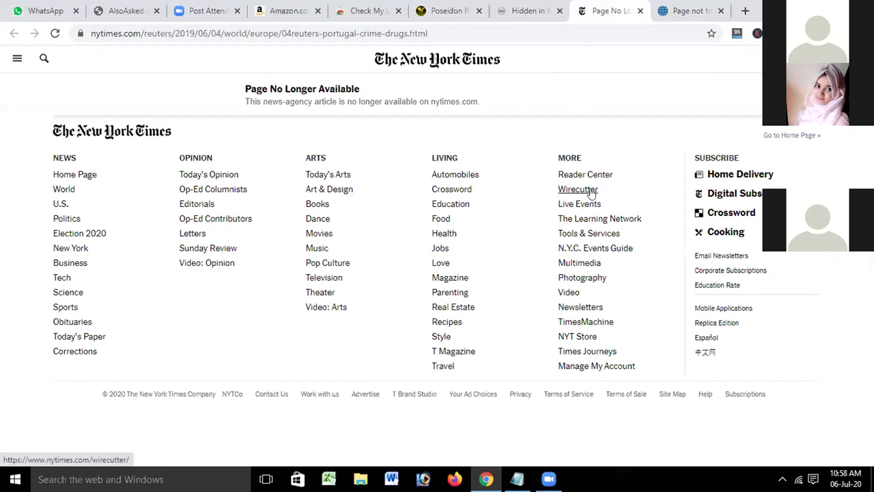
{"action": "left_click", "coordinate": [534, 17]}
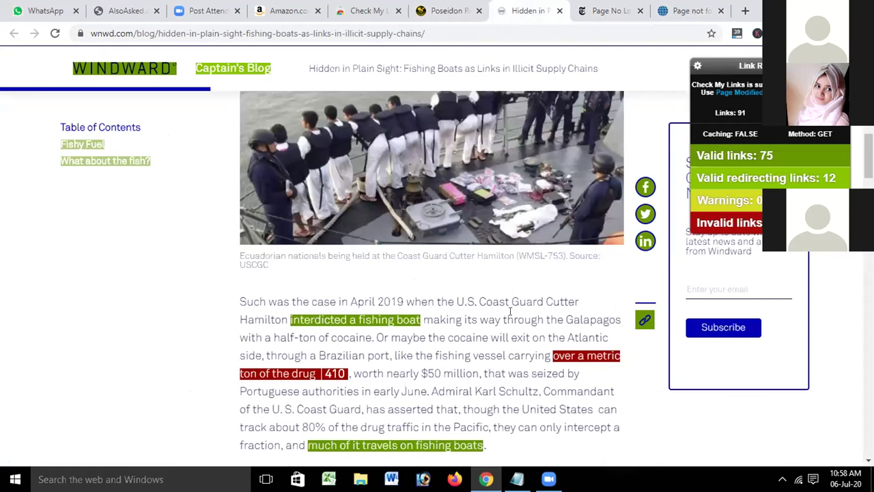
{"action": "scroll", "coordinate": [510, 310], "scroll_direction": "down", "scroll_amount": 2}
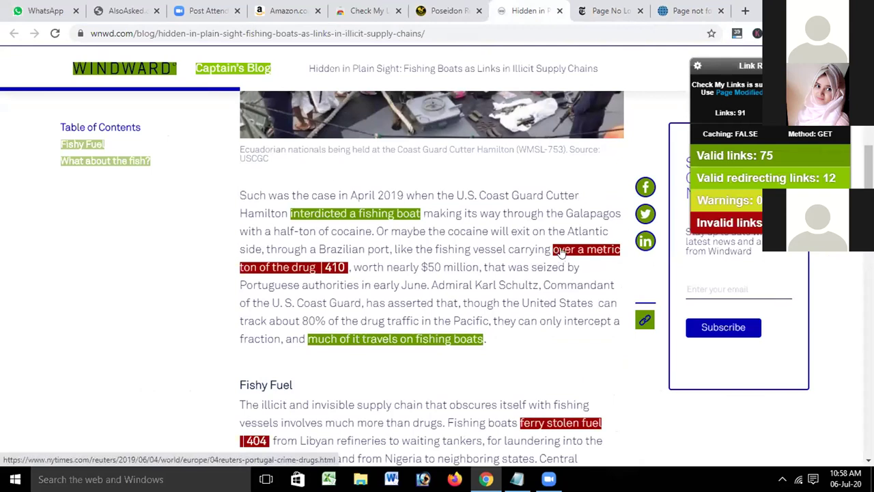
{"action": "scroll", "coordinate": [560, 250], "scroll_direction": "down", "scroll_amount": 2}
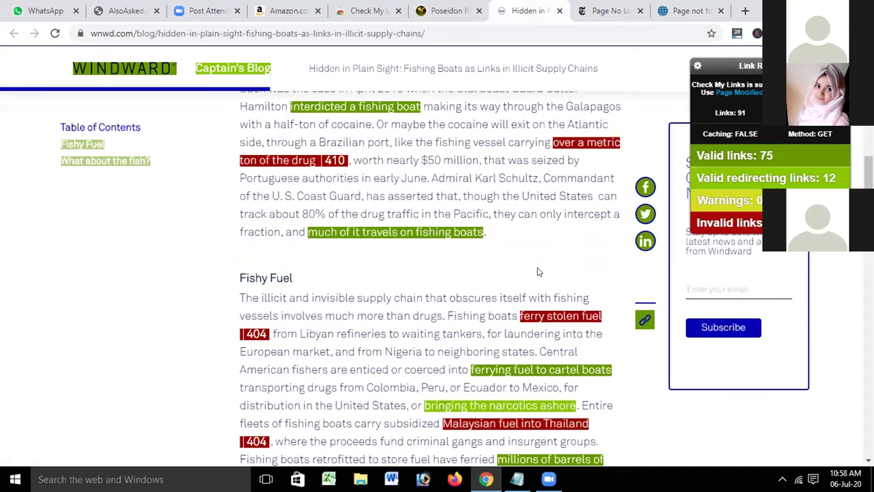
{"action": "left_click", "coordinate": [571, 144]}
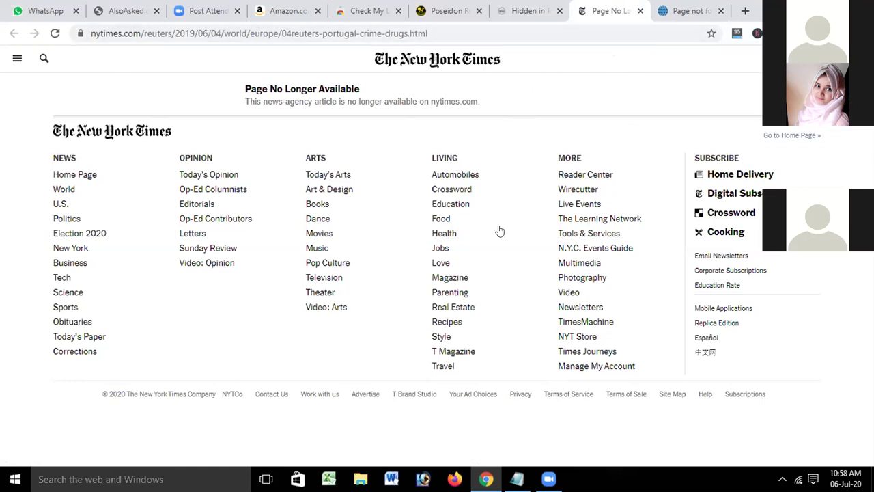
{"action": "left_click", "coordinate": [526, 8]}
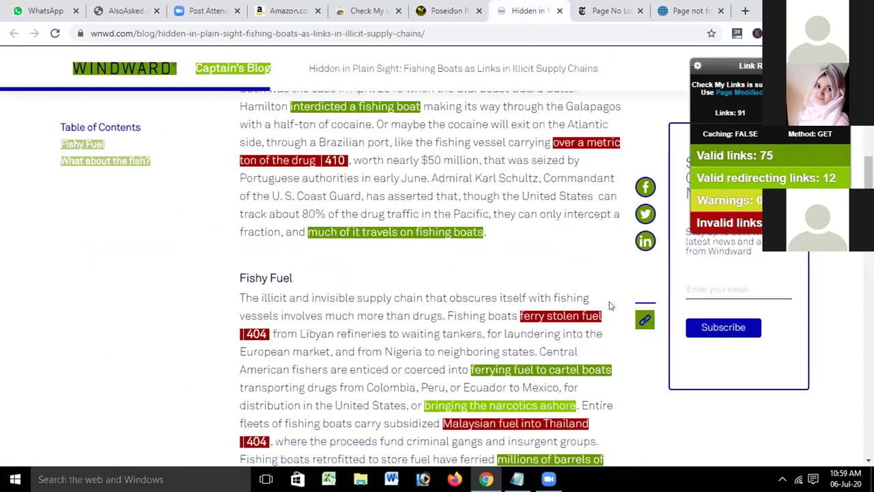
{"action": "scroll", "coordinate": [611, 305], "scroll_direction": "down", "scroll_amount": 1}
{"action": "scroll", "coordinate": [611, 304], "scroll_direction": "down", "scroll_amount": 1}
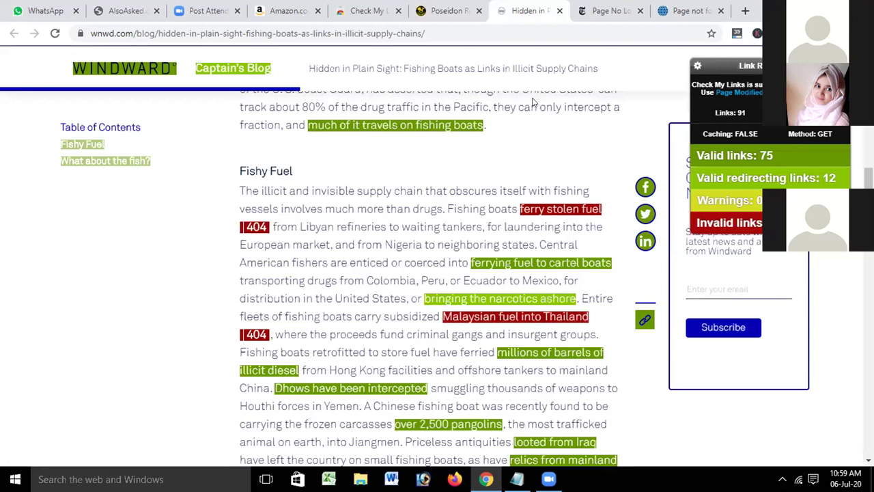
Step: Look over the checked Poseidon Rebreathers page and go back from it to the "scuba rebreather" Google results
{"action": "left_click", "coordinate": [437, 15]}
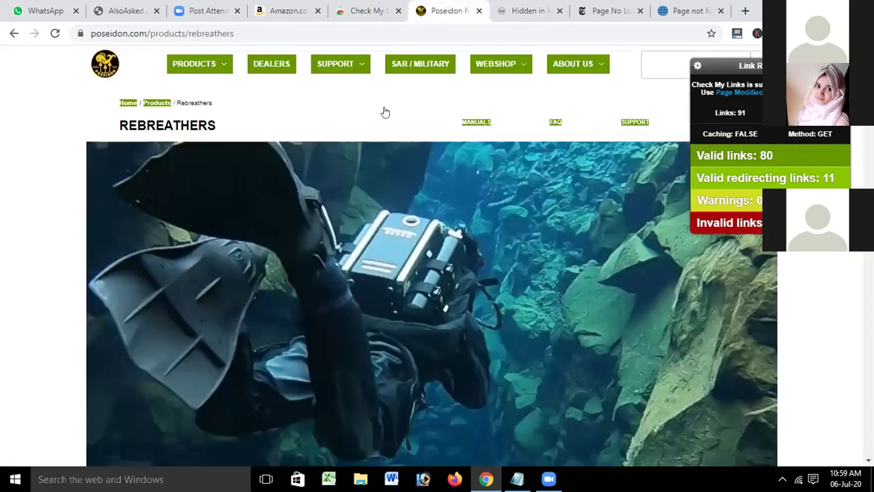
{"action": "left_click", "coordinate": [312, 29]}
{"action": "left_click", "coordinate": [311, 29]}
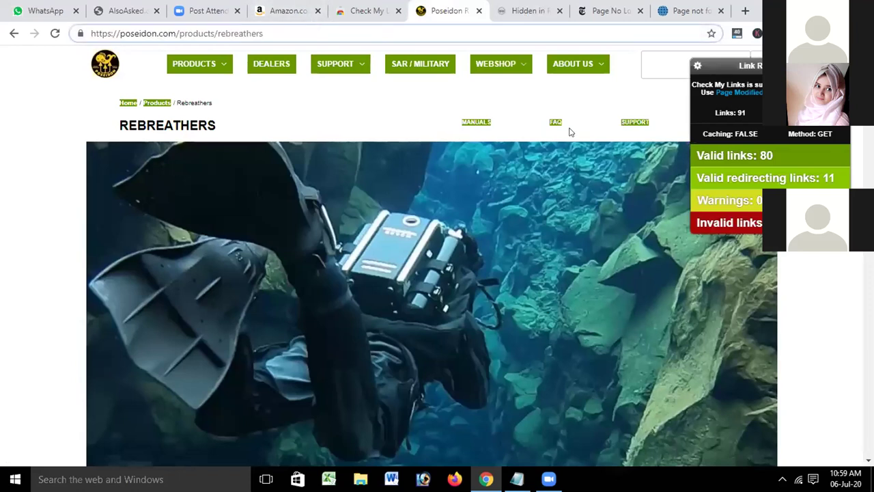
{"action": "scroll", "coordinate": [579, 251], "scroll_direction": "down", "scroll_amount": 2}
{"action": "scroll", "coordinate": [619, 234], "scroll_direction": "down", "scroll_amount": 2}
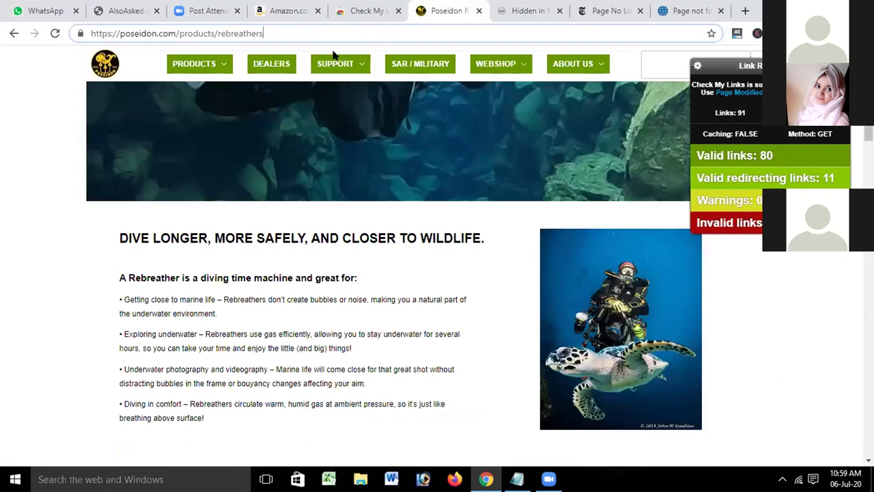
{"action": "left_click", "coordinate": [13, 38]}
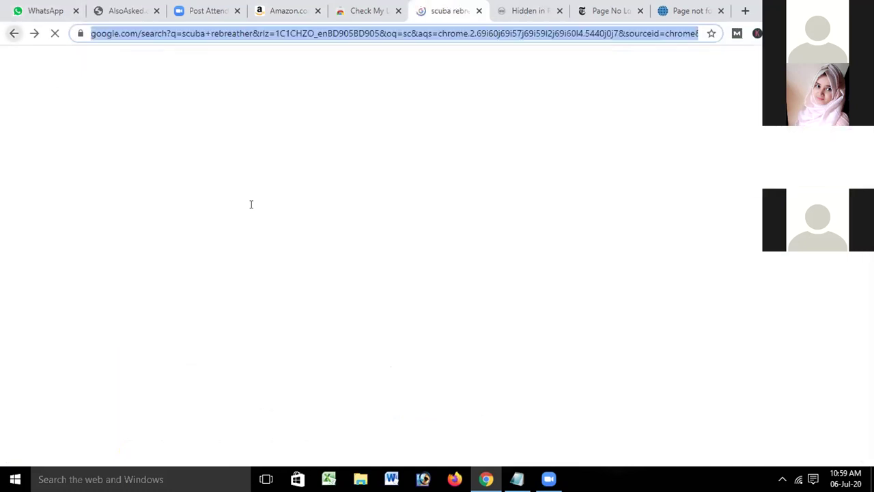
{"action": "scroll", "coordinate": [261, 256], "scroll_direction": "down", "scroll_amount": 1}
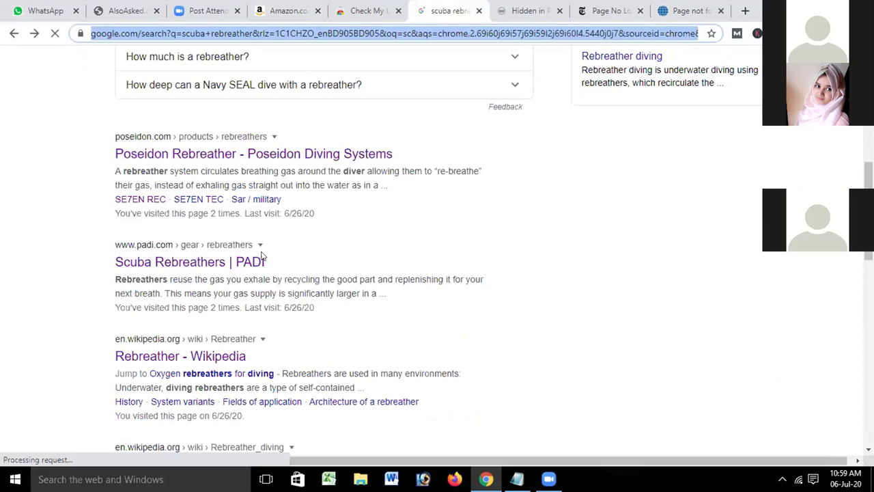
{"action": "scroll", "coordinate": [263, 254], "scroll_direction": "up", "scroll_amount": 3}
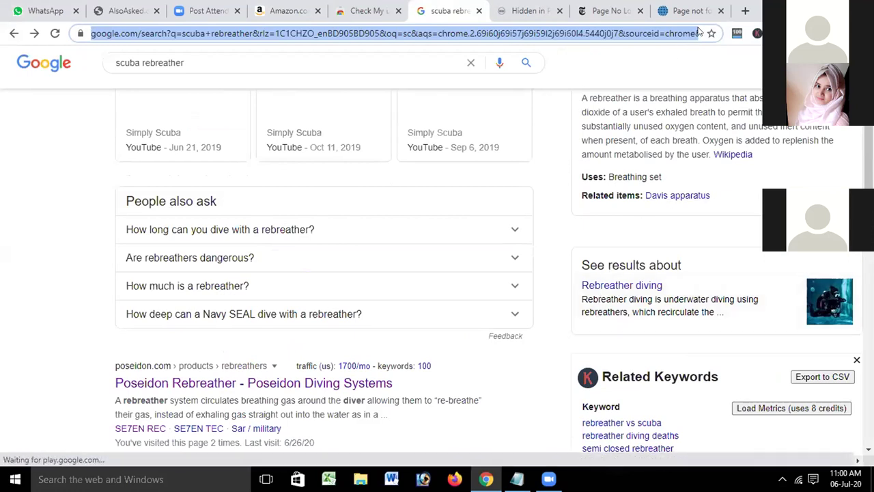
Step: Copy the "scuba+rebreather&" part of the Google search URL
{"action": "left_click", "coordinate": [695, 29]}
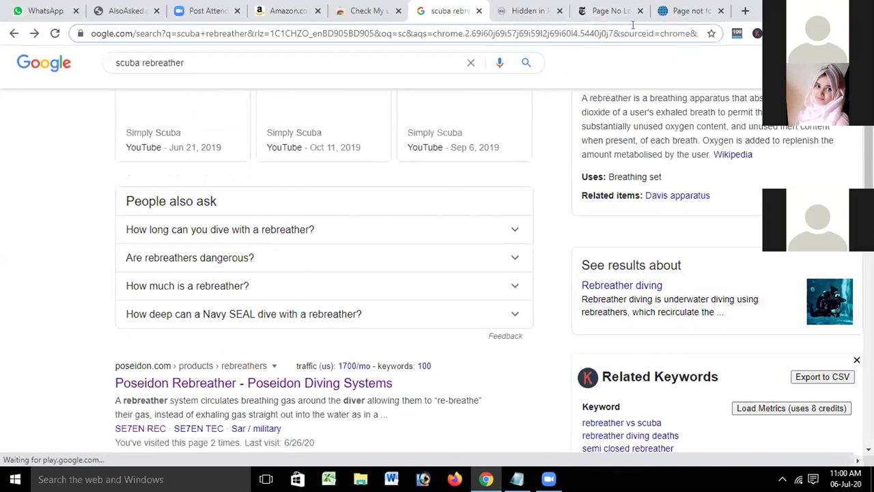
{"action": "left_click", "coordinate": [699, 35]}
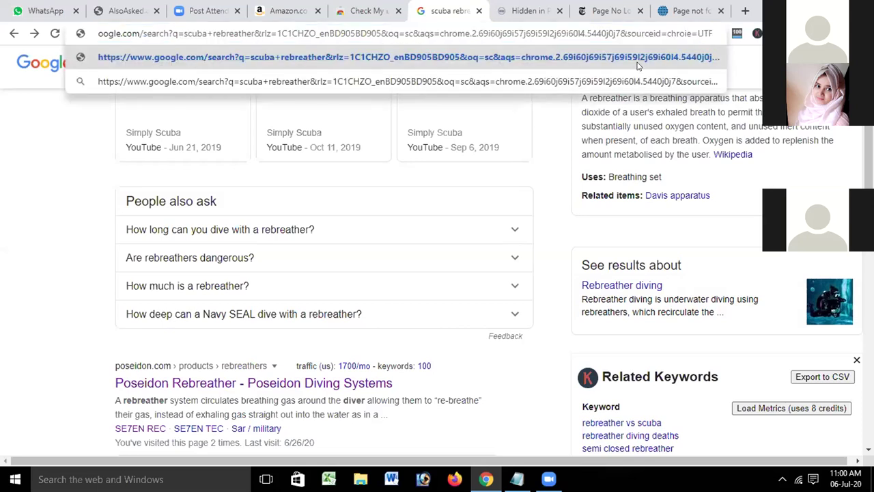
{"action": "double_click", "coordinate": [252, 33]}
{"action": "left_click_drag", "start_coordinate": [219, 34], "coordinate": [200, 35]}
{"action": "right_click", "coordinate": [199, 35]}
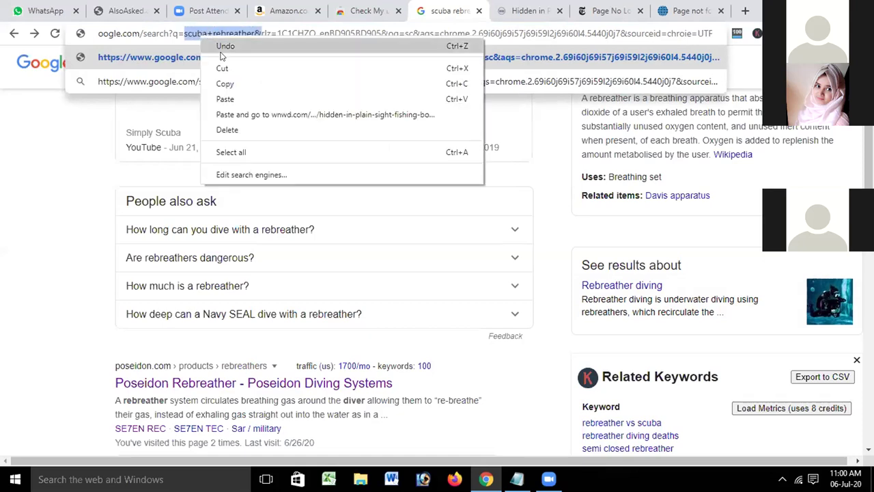
{"action": "left_click", "coordinate": [246, 85]}
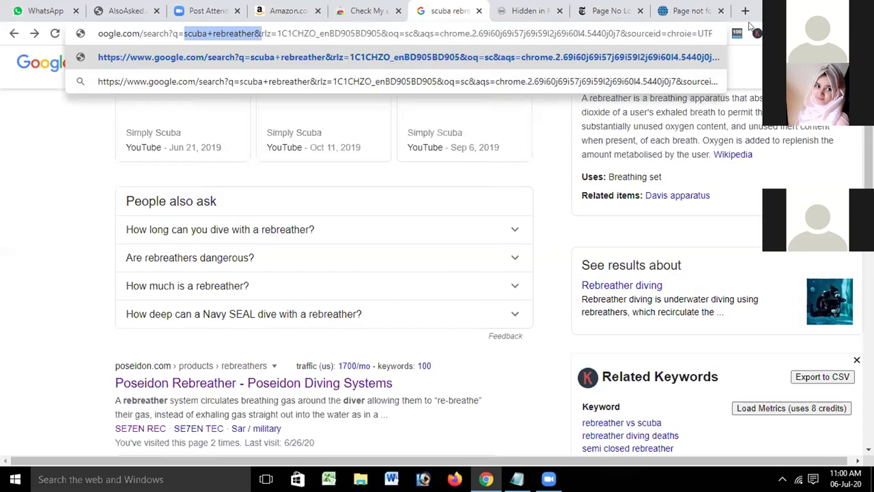
{"action": "left_click", "coordinate": [715, 33]}
{"action": "key", "text": "BackSpace"}
{"action": "key", "text": "BackSpace"}
{"action": "key", "text": "BackSpace"}
{"action": "key", "text": "BackSpace"}
{"action": "key", "text": "BackSpace"}
{"action": "key", "text": "BackSpace"}
{"action": "key", "text": "BackSpace"}
{"action": "key", "text": "BackSpace"}
{"action": "key", "text": "BackSpace"}
{"action": "key", "text": "BackSpace"}
{"action": "key", "text": "BackSpace"}
{"action": "key", "text": "BackSpace"}
{"action": "key", "text": "BackSpace"}
{"action": "key", "text": "BackSpace"}
{"action": "key", "text": "BackSpace"}
{"action": "key", "text": "BackSpace"}
{"action": "key", "text": "BackSpace"}
{"action": "key", "text": "BackSpace"}
{"action": "key", "text": "BackSpace"}
{"action": "key", "text": "BackSpace"}
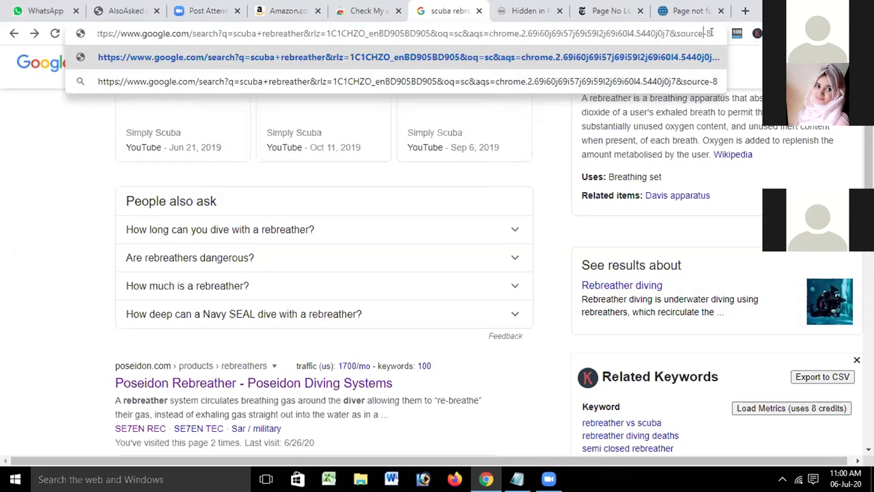
{"action": "key", "text": "BackSpace"}
{"action": "key", "text": "BackSpace"}
{"action": "key", "text": "BackSpace"}
{"action": "key", "text": "BackSpace"}
{"action": "key", "text": "BackSpace"}
{"action": "key", "text": "BackSpace"}
{"action": "key", "text": "BackSpace"}
{"action": "key", "text": "BackSpace"}
{"action": "key", "text": "BackSpace"}
{"action": "key", "text": "BackSpace"}
{"action": "key", "text": "BackSpace"}
{"action": "key", "text": "BackSpace"}
{"action": "key", "text": "BackSpace"}
{"action": "key", "text": "BackSpace"}
{"action": "key", "text": "BackSpace"}
{"action": "key", "text": "BackSpace"}
{"action": "key", "text": "BackSpace"}
{"action": "key", "text": "BackSpace"}
{"action": "key", "text": "BackSpace"}
{"action": "key", "text": "BackSpace"}
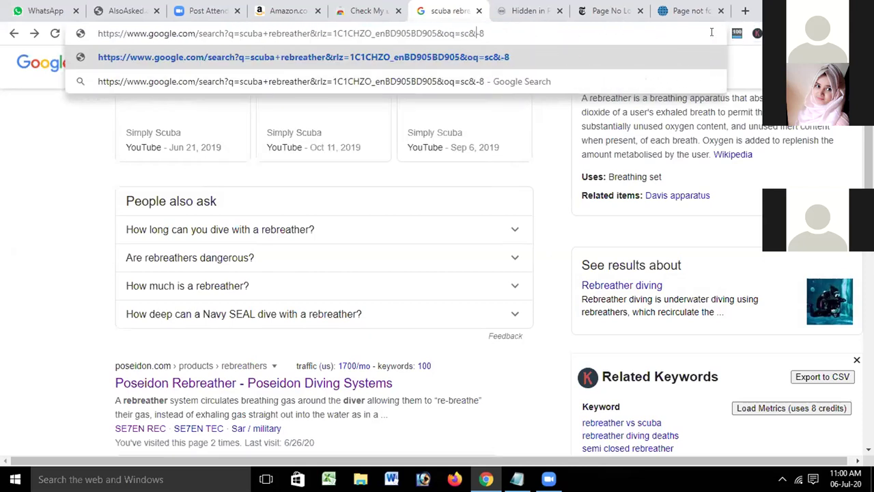
Step: Replace the whole search URL with the copied text followed by "intitle", making the query "scuba+rebreather&intitle"
{"action": "key", "text": "ctrl+a"}
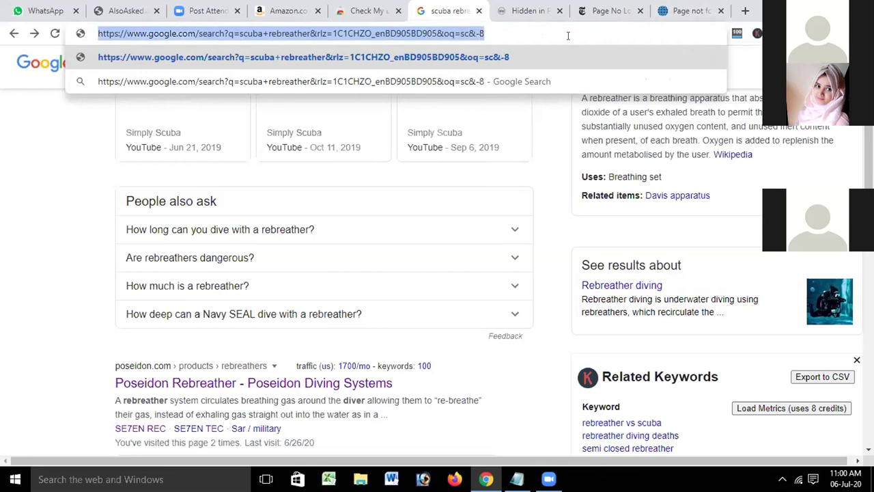
{"action": "key", "text": "BackSpace"}
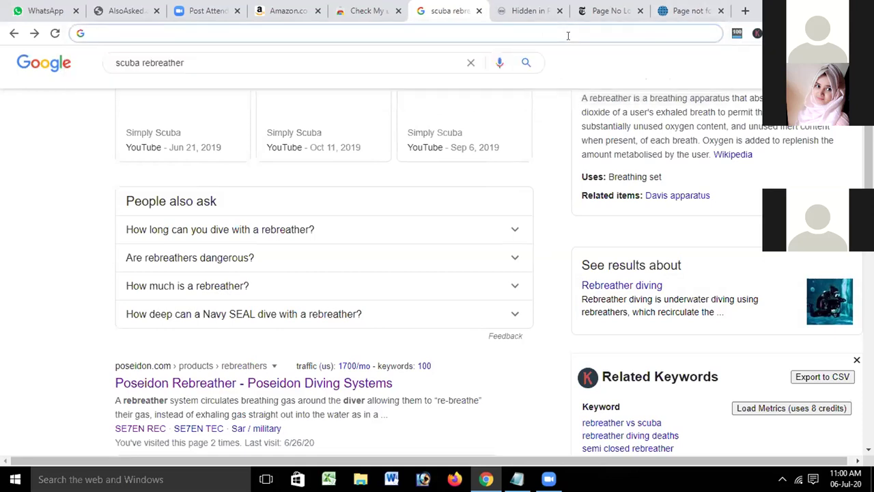
{"action": "type", "text": "inti"}
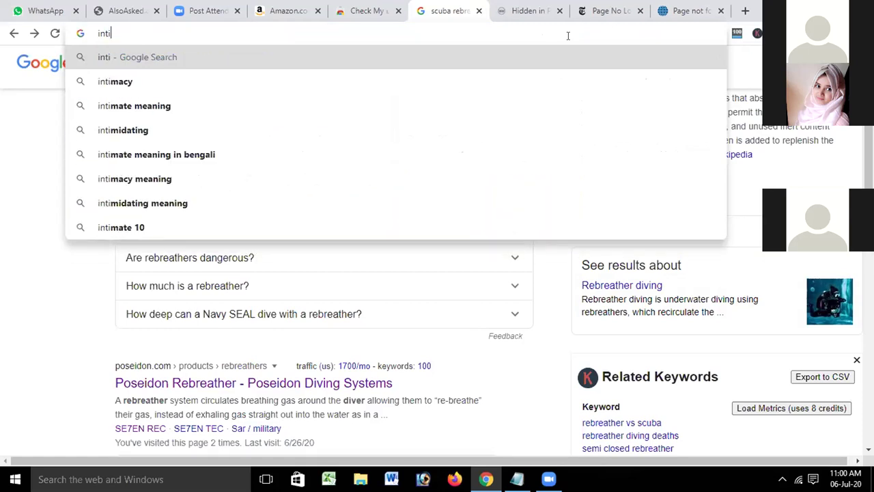
{"action": "type", "text": "tle"}
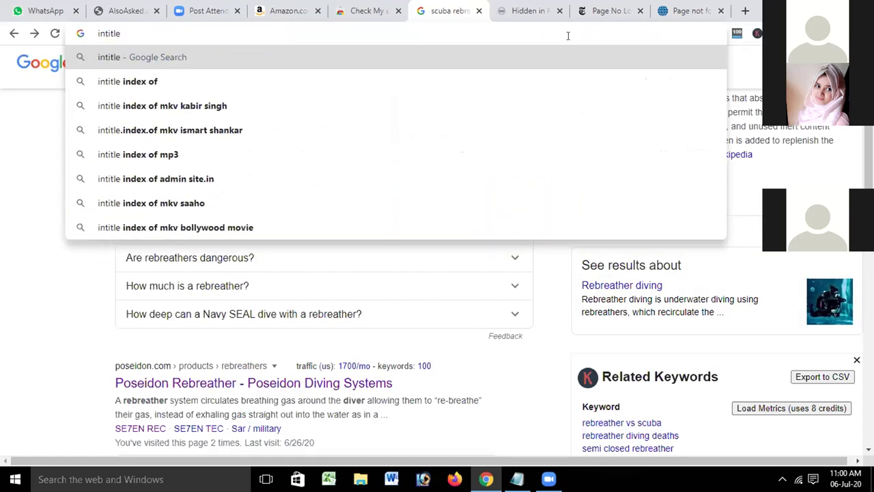
{"action": "left_click", "coordinate": [97, 33]}
{"action": "key", "text": "ctrl+v"}
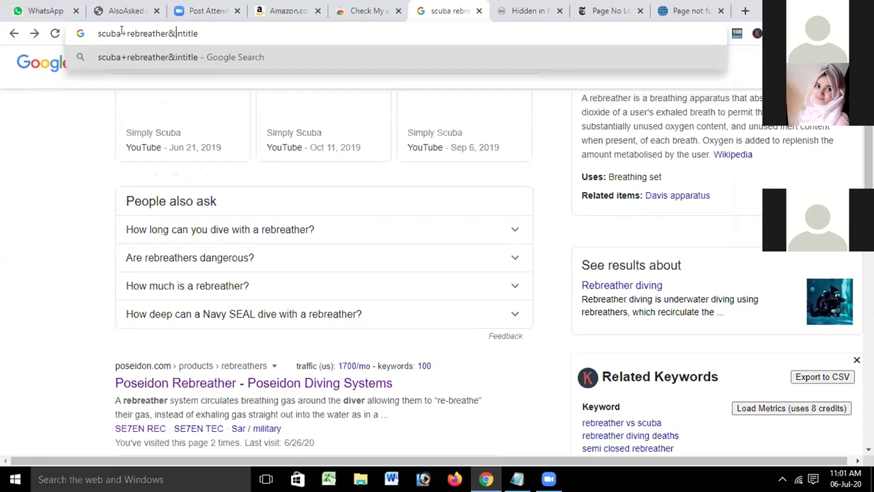
Step: Remove the plus sign and the ampersand from the "scuba+rebreather&intitle" query
{"action": "left_click", "coordinate": [122, 33]}
{"action": "key", "text": "BackSpace"}
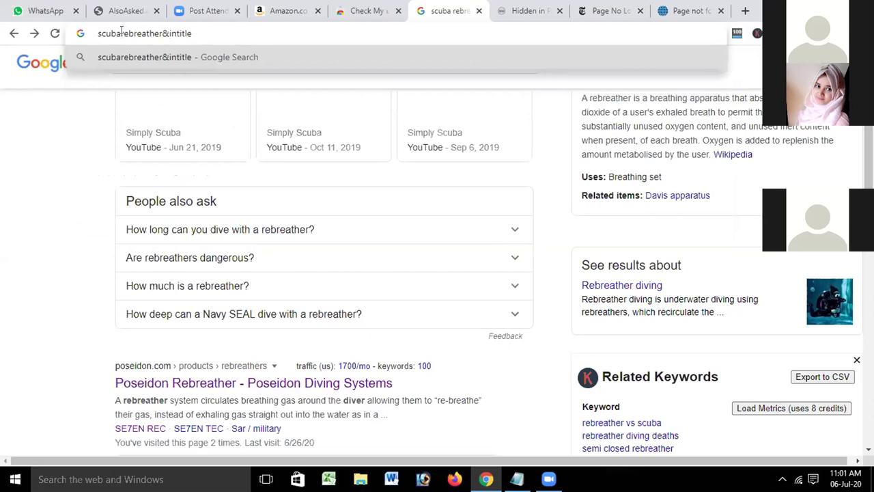
{"action": "left_click", "coordinate": [168, 30]}
{"action": "key", "text": "BackSpace"}
{"action": "left_click", "coordinate": [201, 33]}
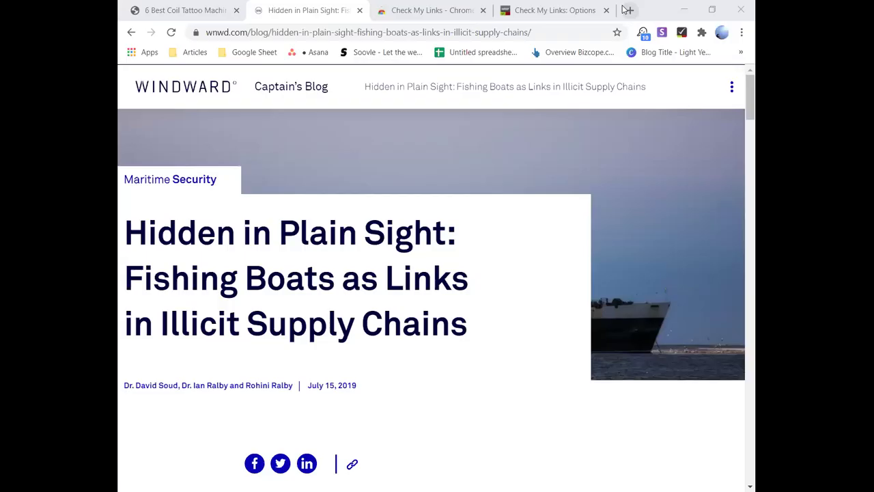
Step: In a new tab, paste "intitle:links", put "fishing boat" directly in front of it, and run the search
{"action": "left_click", "coordinate": [627, 10]}
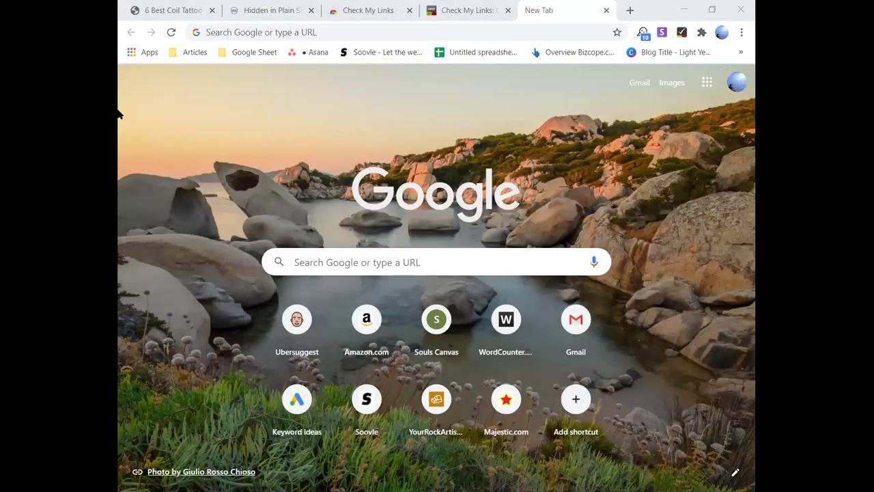
{"action": "left_click", "coordinate": [342, 30]}
{"action": "key", "text": "ctrl+v"}
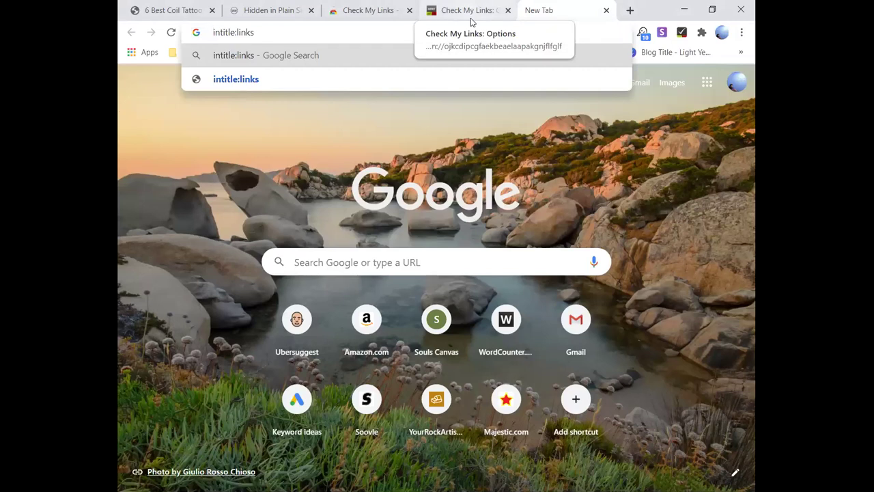
{"action": "type", "text": "fi"}
{"action": "type", "text": "shing"}
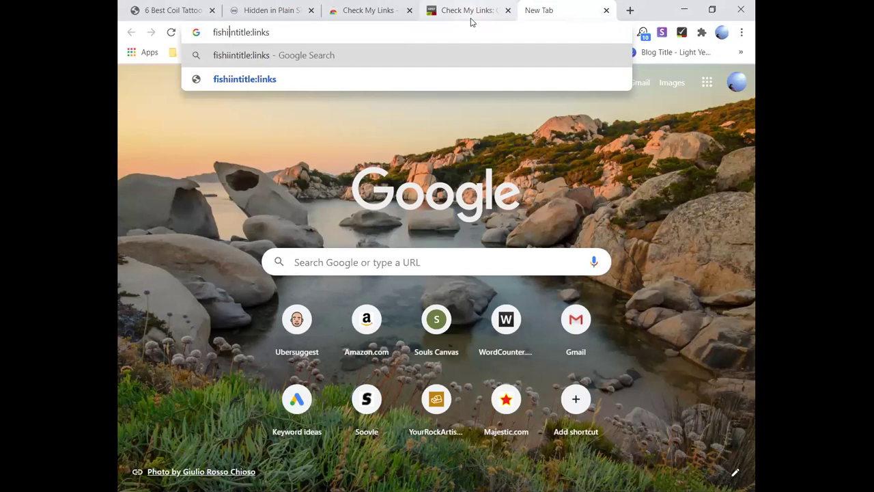
{"action": "type", "text": " b"}
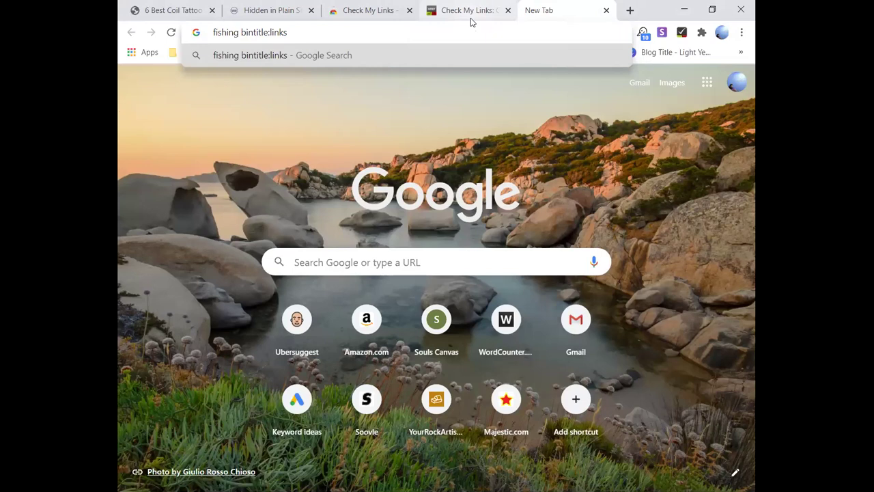
{"action": "type", "text": "oat"}
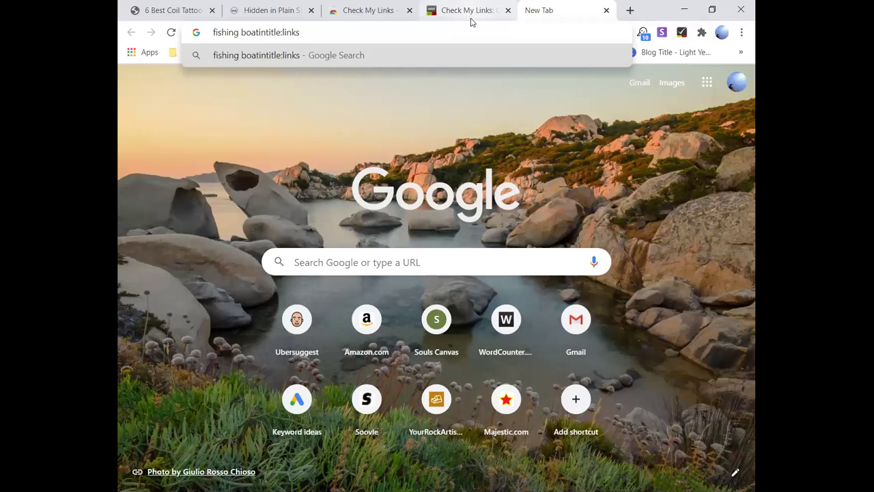
{"action": "key", "text": "Return"}
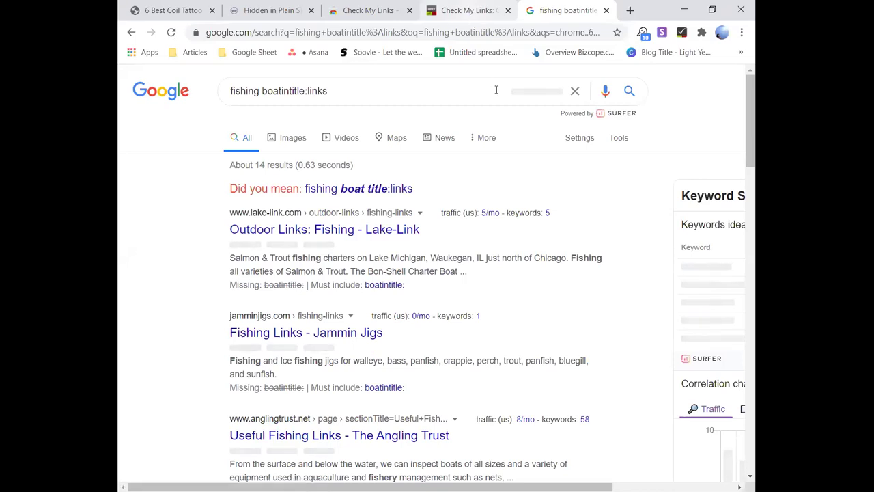
Step: Open the Jammin Jigs, Angling Trust, Red Rooster III and FAO "2. FISH RESOURCES" results in separate new tabs
{"action": "scroll", "coordinate": [471, 142], "scroll_direction": "down", "scroll_amount": 2}
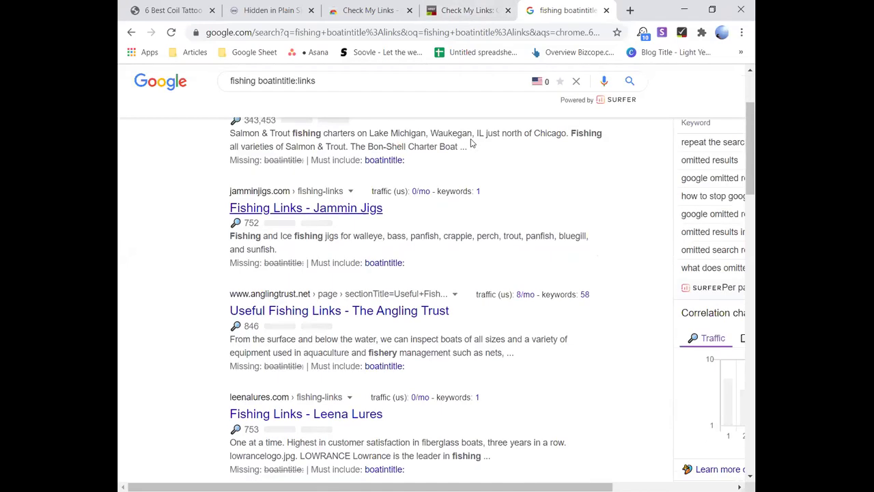
{"action": "right_click", "coordinate": [346, 210]}
{"action": "left_click", "coordinate": [349, 213]}
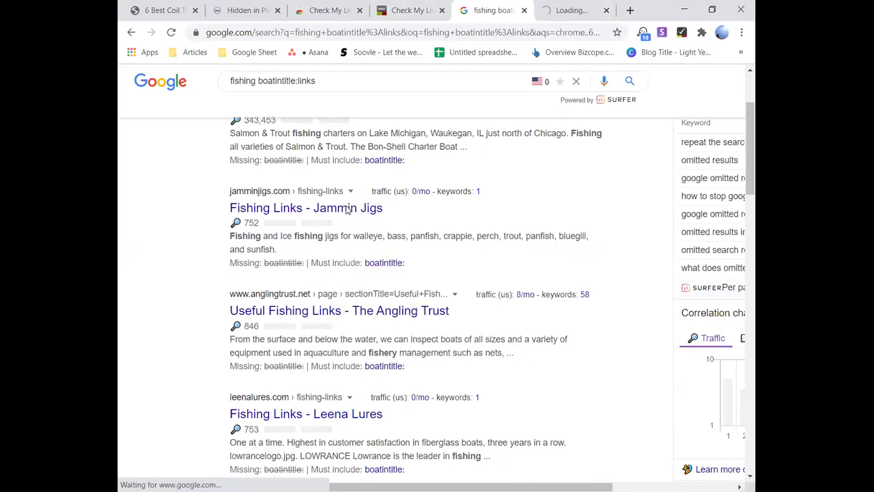
{"action": "right_click", "coordinate": [335, 306]}
{"action": "left_click", "coordinate": [362, 313]}
{"action": "scroll", "coordinate": [328, 318], "scroll_direction": "down", "scroll_amount": 3}
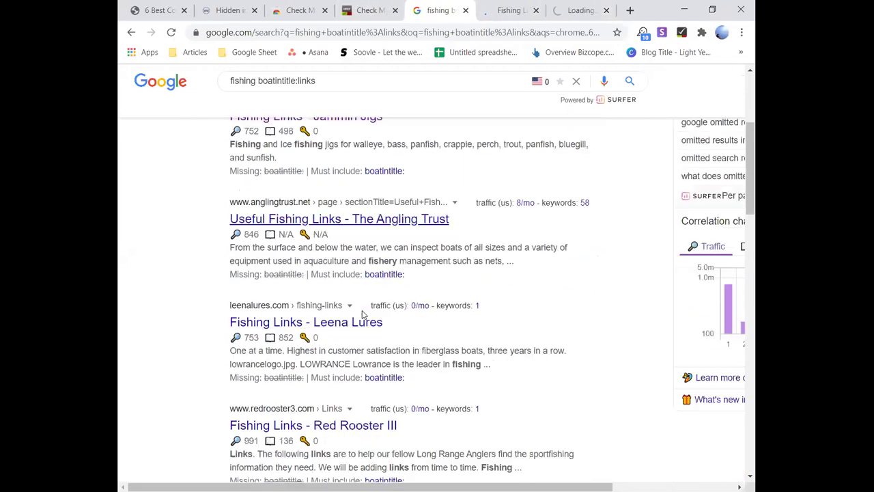
{"action": "right_click", "coordinate": [327, 331]}
{"action": "left_click", "coordinate": [332, 336]}
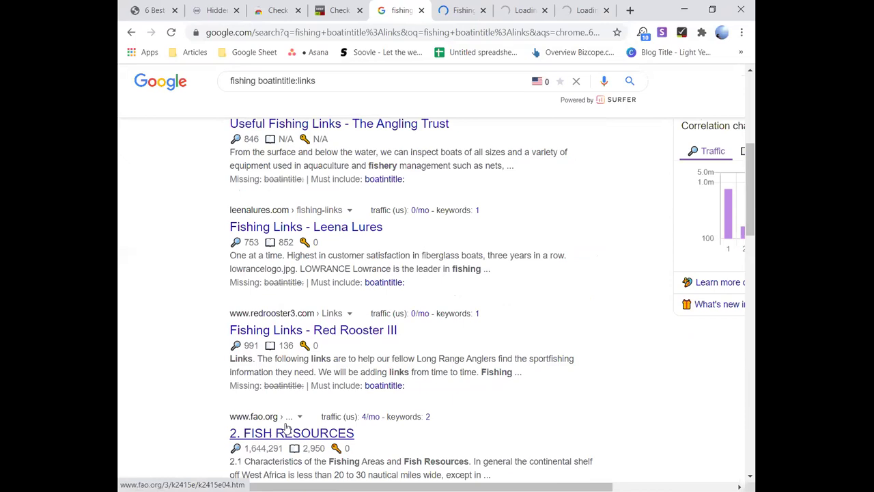
{"action": "right_click", "coordinate": [283, 430]}
{"action": "left_click", "coordinate": [375, 280]}
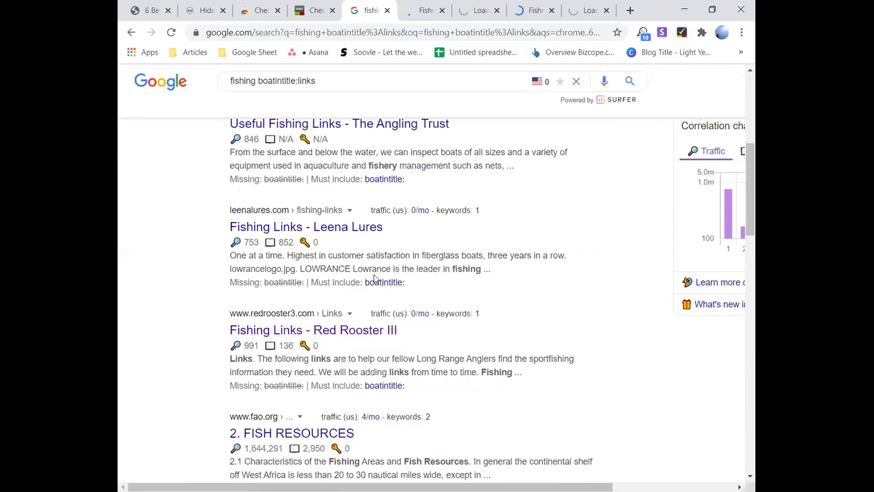
Step: Correct the query to "fishing boat intitle:links", rerun the search, and look through its results
{"action": "left_click", "coordinate": [323, 82]}
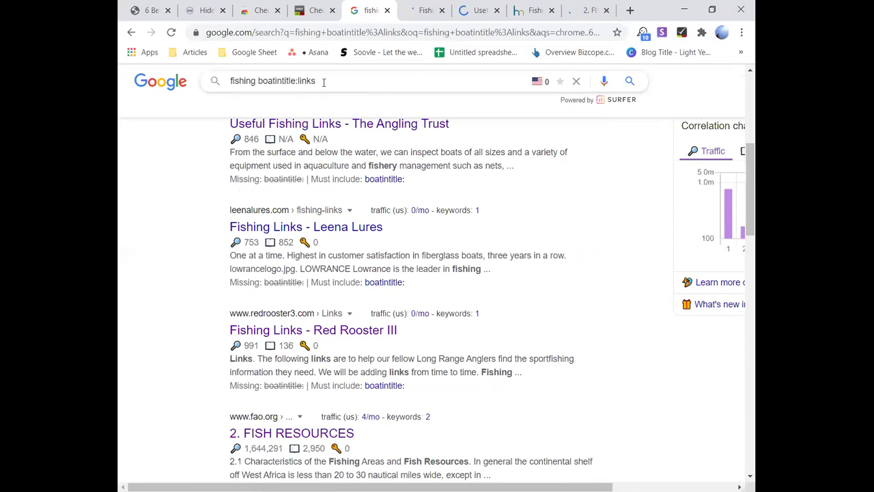
{"action": "left_click", "coordinate": [276, 80]}
{"action": "type", "text": "i"}
{"action": "key", "text": "Left"}
{"action": "key", "text": "Left"}
{"action": "key", "text": "BackSpace"}
{"action": "key", "text": "Right"}
{"action": "key", "text": "Return"}
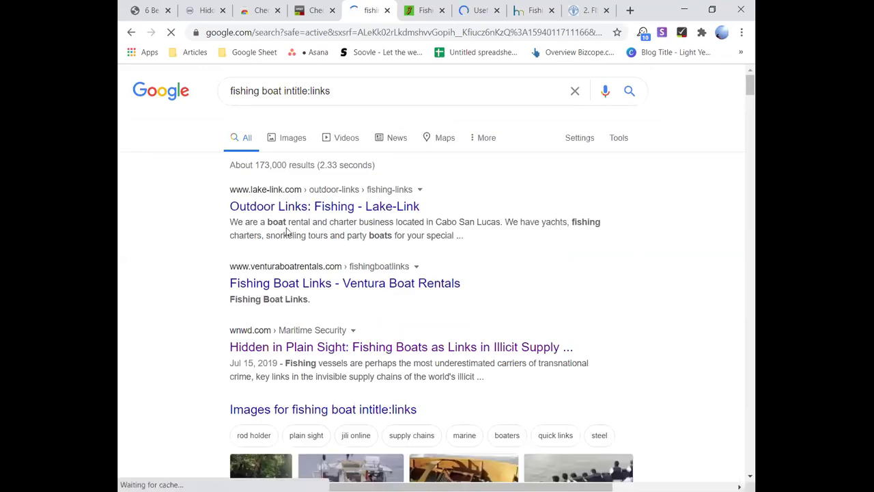
{"action": "scroll", "coordinate": [287, 232], "scroll_direction": "down", "scroll_amount": 15}
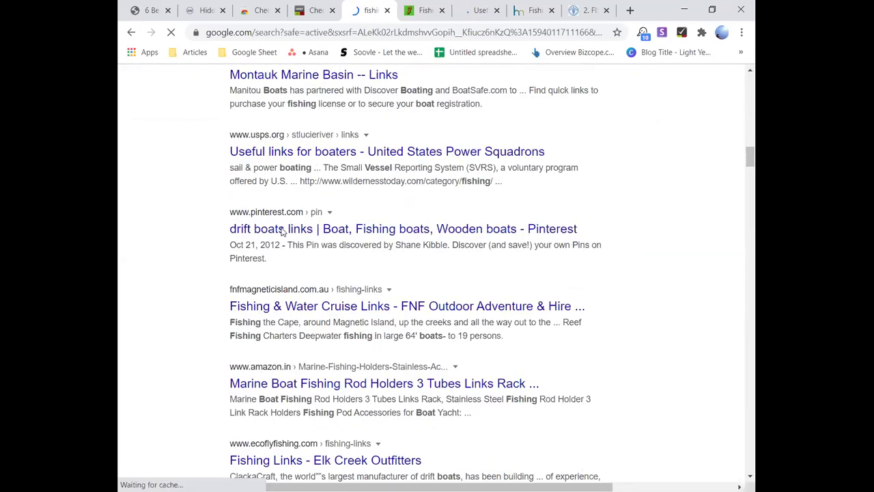
{"action": "scroll", "coordinate": [282, 232], "scroll_direction": "up", "scroll_amount": 15}
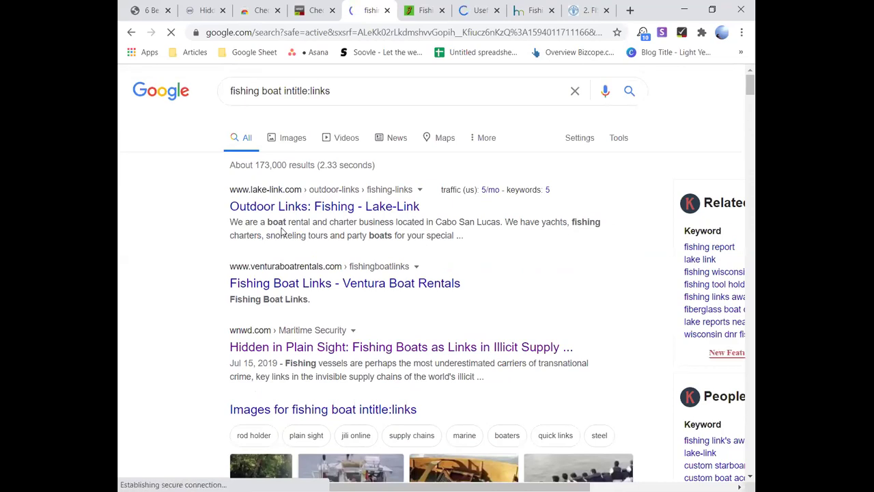
{"action": "key", "text": "ctrl+plus"}
{"action": "key", "text": "ctrl+plus"}
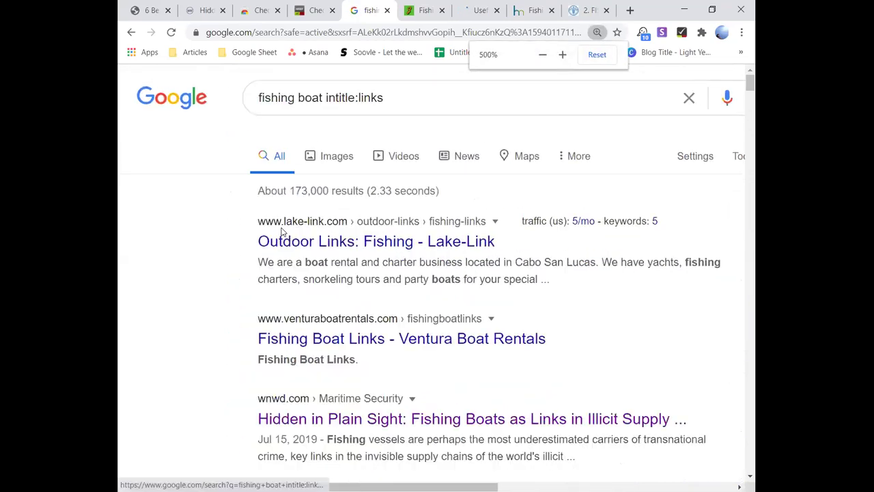
{"action": "key", "text": "ctrl+plus"}
{"action": "key", "text": "ctrl+plus"}
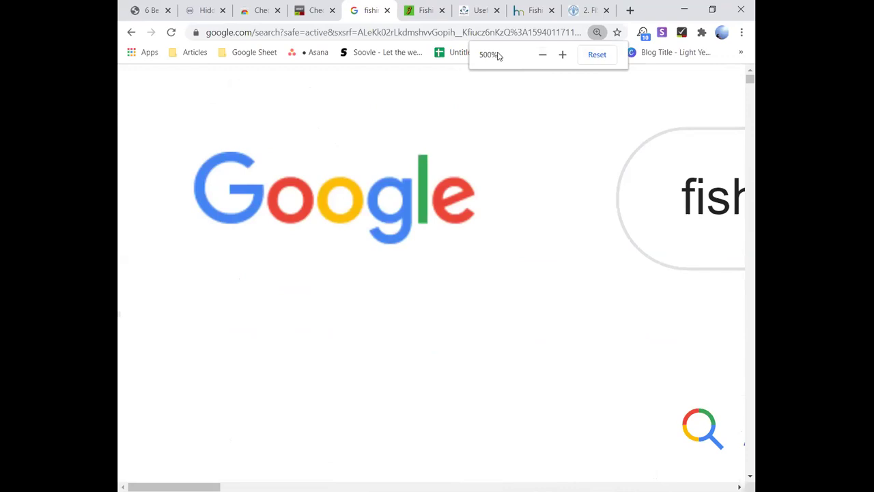
{"action": "left_click", "coordinate": [543, 54]}
{"action": "left_click", "coordinate": [543, 54]}
{"action": "left_click", "coordinate": [543, 55]}
{"action": "left_click", "coordinate": [543, 55]}
{"action": "left_click", "coordinate": [544, 55]}
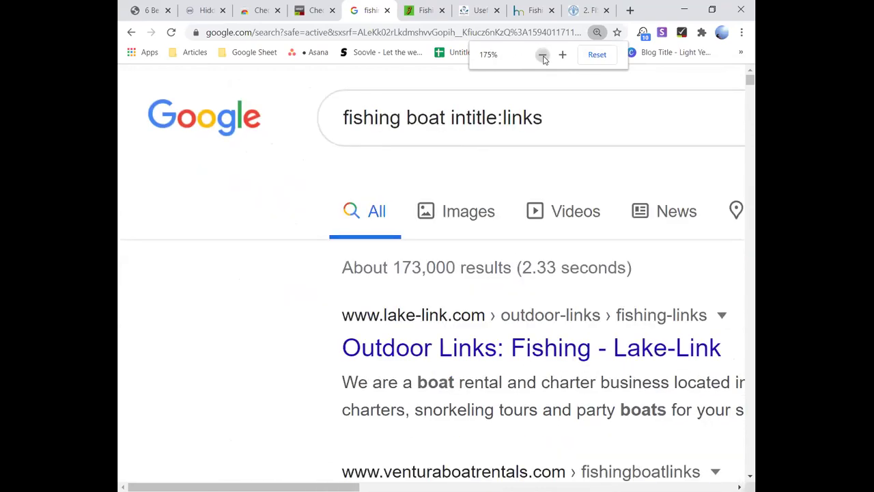
{"action": "left_click", "coordinate": [543, 54]}
{"action": "left_click", "coordinate": [543, 55]}
{"action": "left_click", "coordinate": [543, 55]}
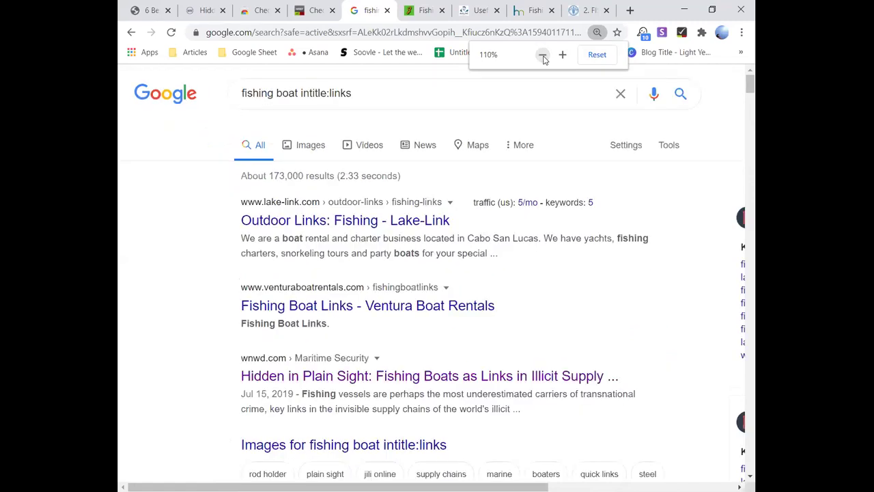
{"action": "left_click", "coordinate": [543, 54]}
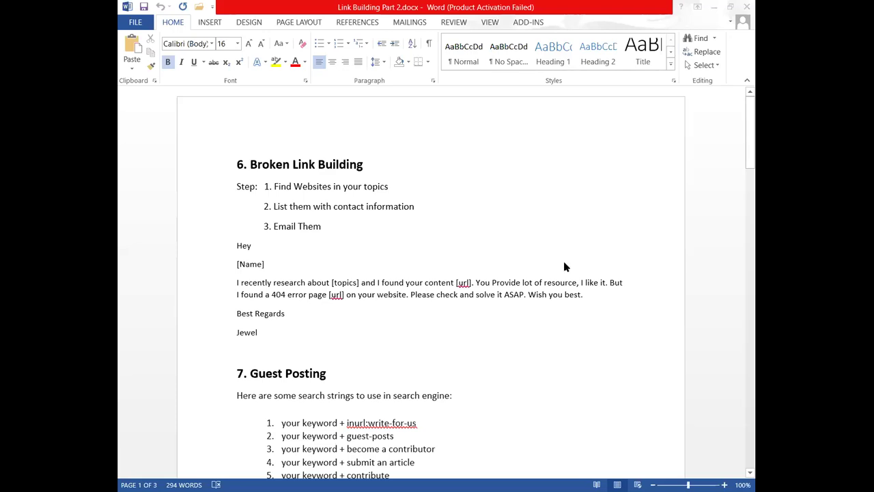
Step: Switch to Word and review Link Building Part 2.docx from Broken Link Building to Web 2.0 Backlink, returning to the Guest Posting section
{"action": "scroll", "coordinate": [565, 267], "scroll_direction": "down", "scroll_amount": 2}
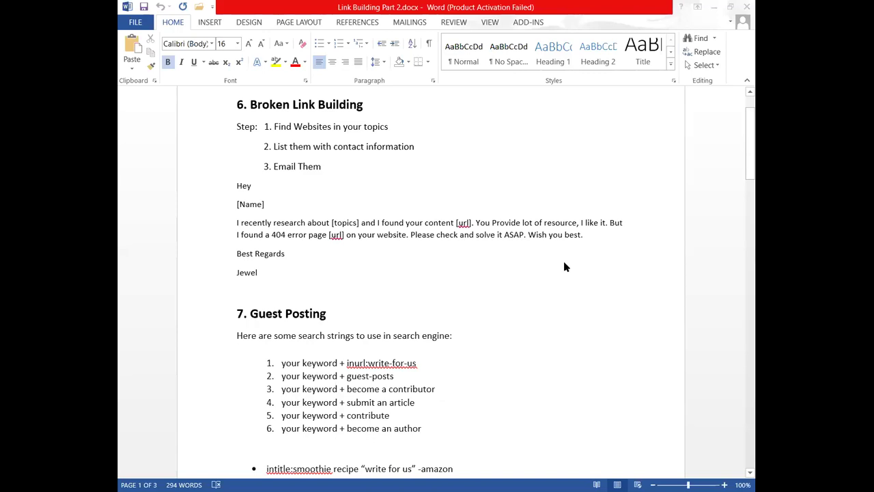
{"action": "scroll", "coordinate": [564, 266], "scroll_direction": "down", "scroll_amount": 6}
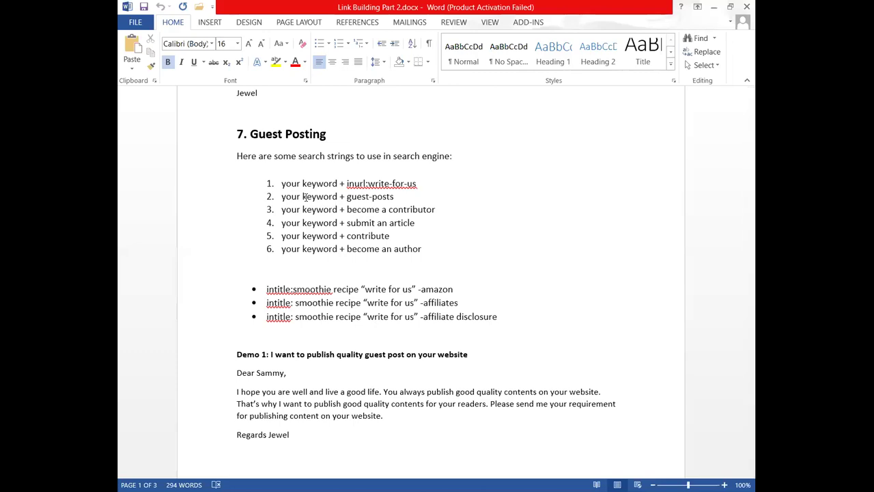
{"action": "scroll", "coordinate": [686, 320], "scroll_direction": "down", "scroll_amount": 3}
{"action": "scroll", "coordinate": [686, 320], "scroll_direction": "down", "scroll_amount": 12}
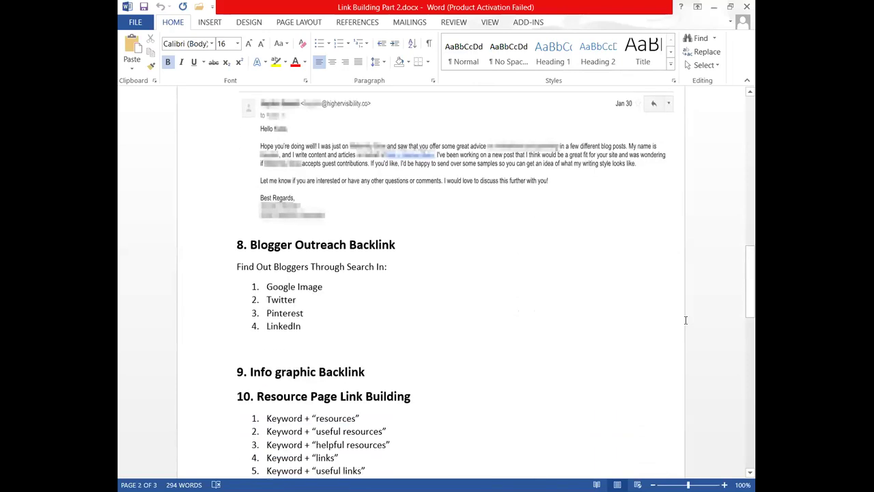
{"action": "scroll", "coordinate": [685, 319], "scroll_direction": "down", "scroll_amount": 10}
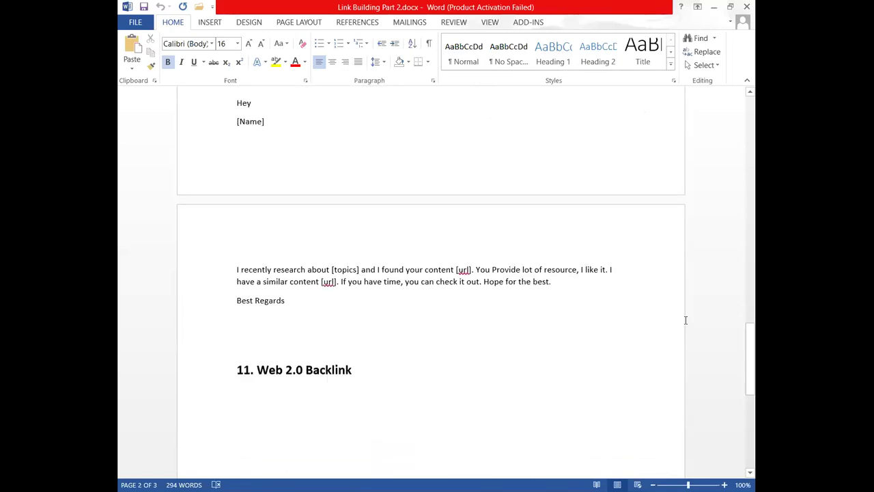
{"action": "scroll", "coordinate": [686, 320], "scroll_direction": "up", "scroll_amount": 20}
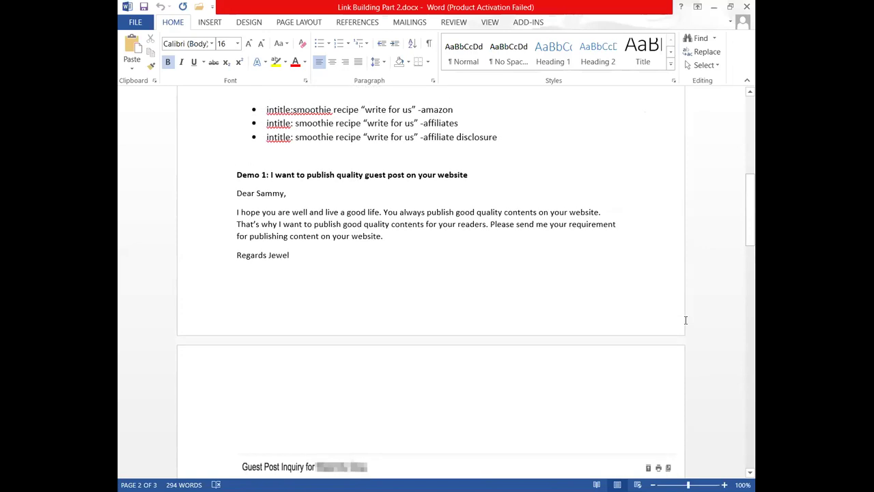
{"action": "scroll", "coordinate": [686, 320], "scroll_direction": "down", "scroll_amount": 2}
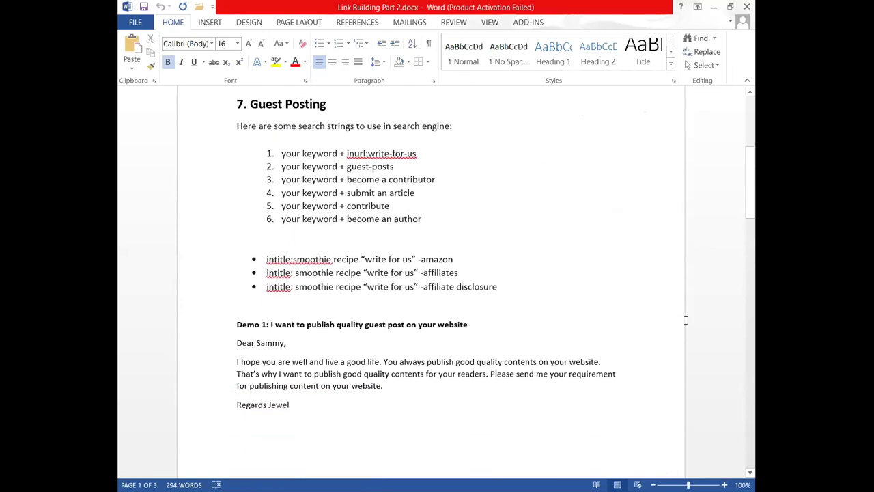
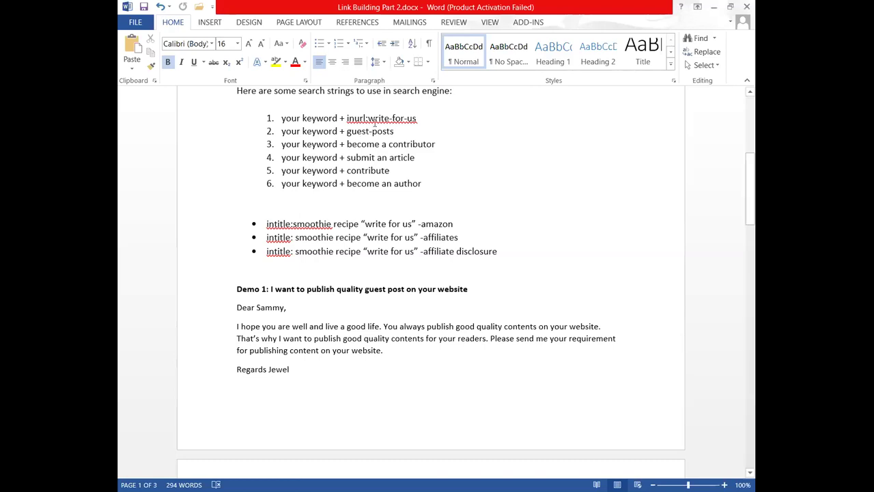
Step: Copy the "your keyword + guest-posts" search string from the Guest Posting list and paste it into a new Chrome tab's address field
{"action": "double_click", "coordinate": [372, 131]}
{"action": "triple_click", "coordinate": [372, 131]}
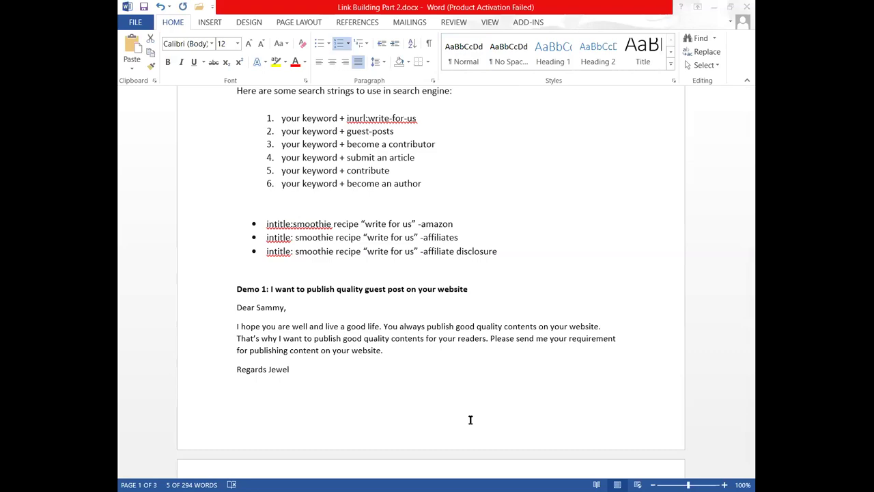
{"action": "key", "text": "alt+Tab"}
{"action": "key", "text": "ctrl+t"}
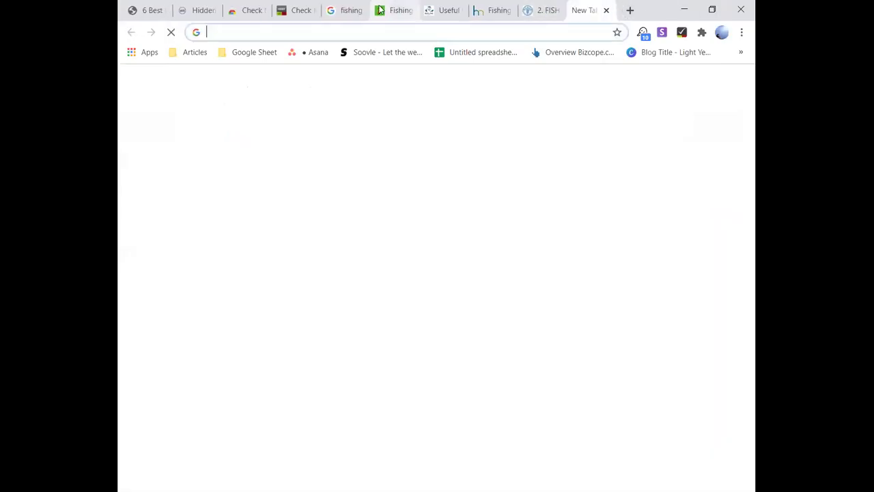
{"action": "type", "text": "2. your keyword + guest-posts"}
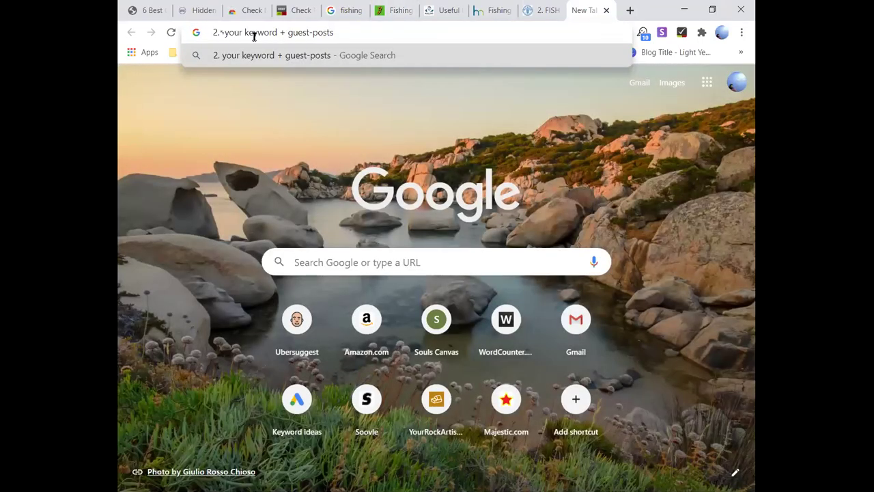
Step: Replace the number and "your keyword" placeholder with "fishing boat" and search Google for "fishing boat + guest-posts"
{"action": "left_click_drag", "start_coordinate": [277, 33], "coordinate": [207, 34]}
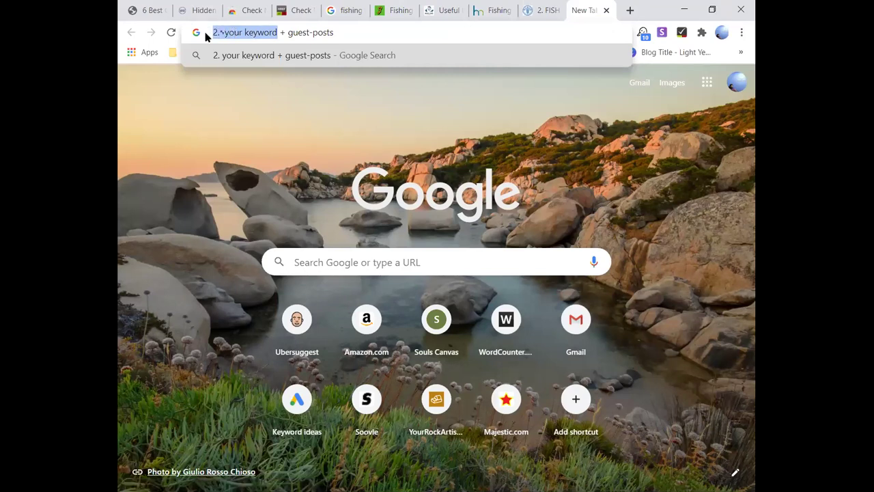
{"action": "type", "text": "finid"}
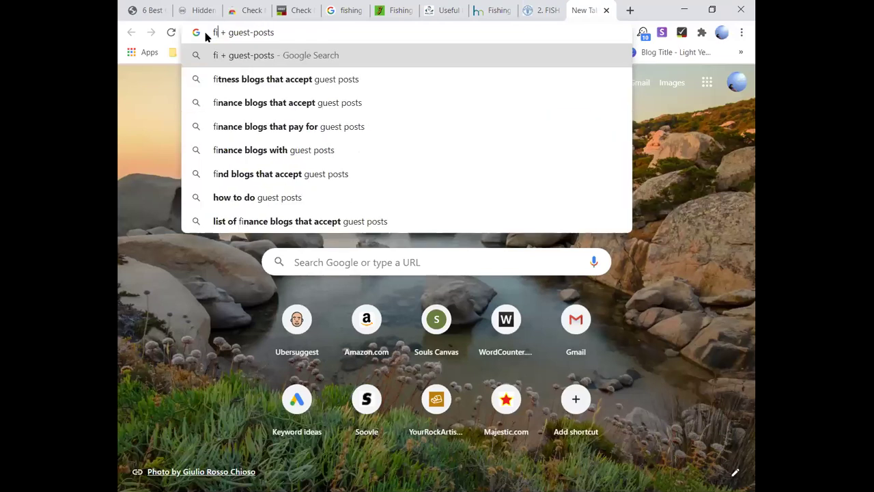
{"action": "key", "text": "BackSpace"}
{"action": "key", "text": "BackSpace"}
{"action": "key", "text": "BackSpace"}
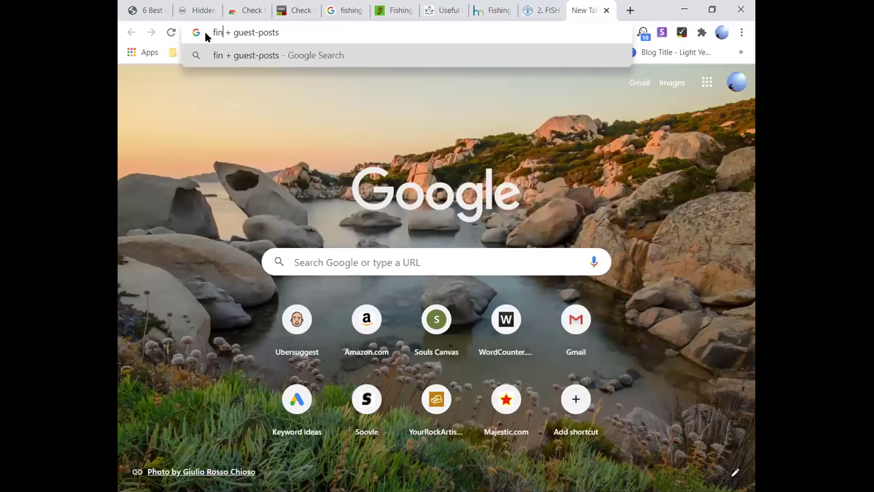
{"action": "type", "text": "shin"}
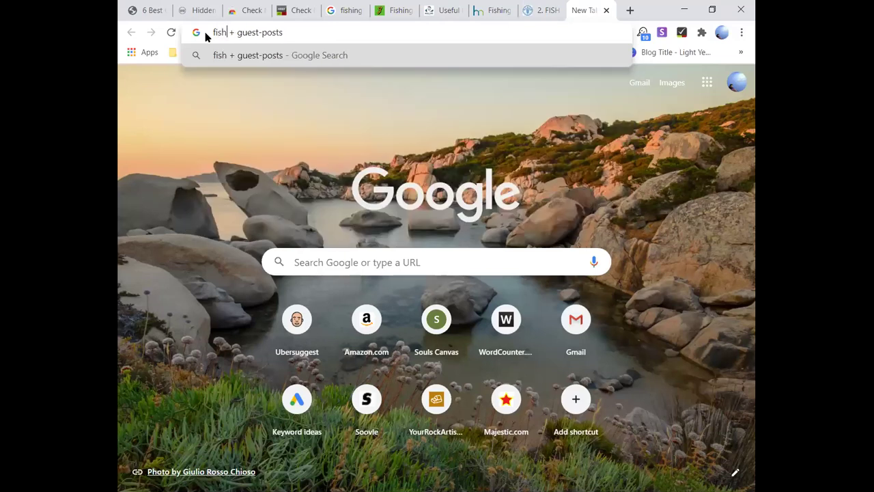
{"action": "type", "text": "f"}
{"action": "key", "text": "BackSpace"}
{"action": "type", "text": "g"}
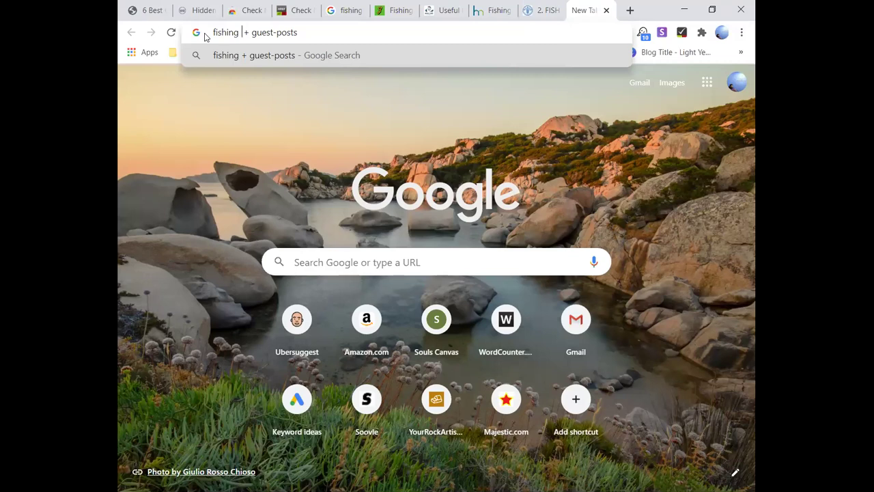
{"action": "type", "text": "b"}
{"action": "type", "text": "oa"}
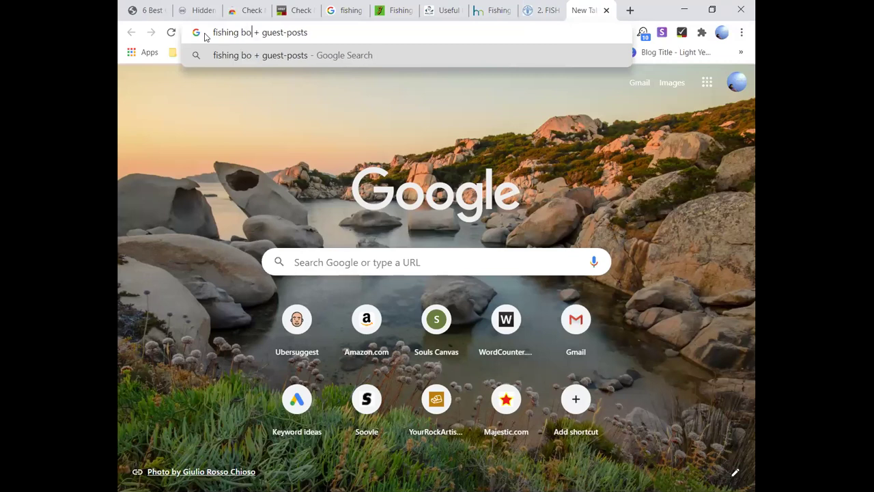
{"action": "type", "text": "t"}
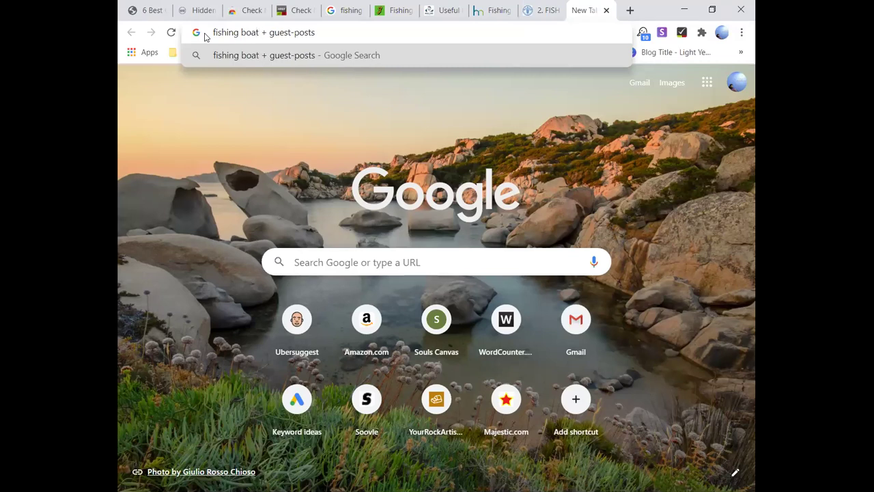
{"action": "key", "text": "Return"}
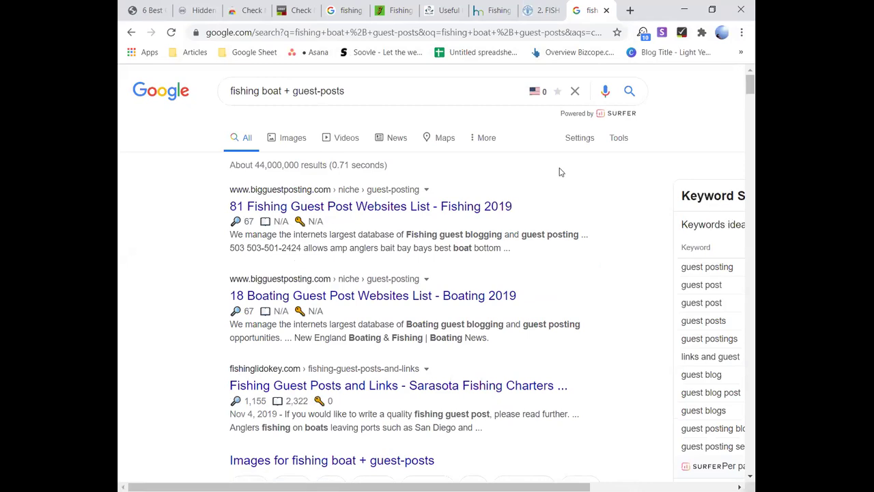
Step: Open the 81 Fishing Guest Post Websites, 18 Boating Guest Post Websites and Sarasota Fishing Charters results in separate new tabs
{"action": "right_click", "coordinate": [280, 212]}
{"action": "left_click", "coordinate": [301, 218]}
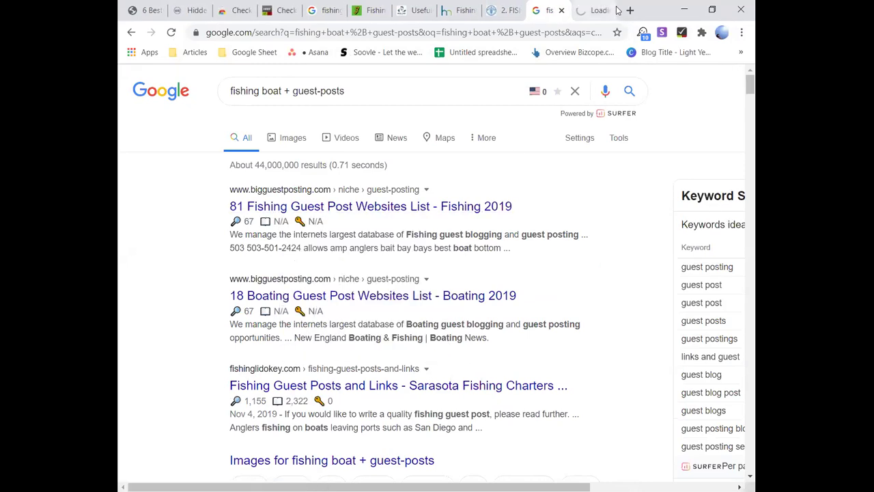
{"action": "right_click", "coordinate": [396, 297]}
{"action": "left_click", "coordinate": [423, 307]}
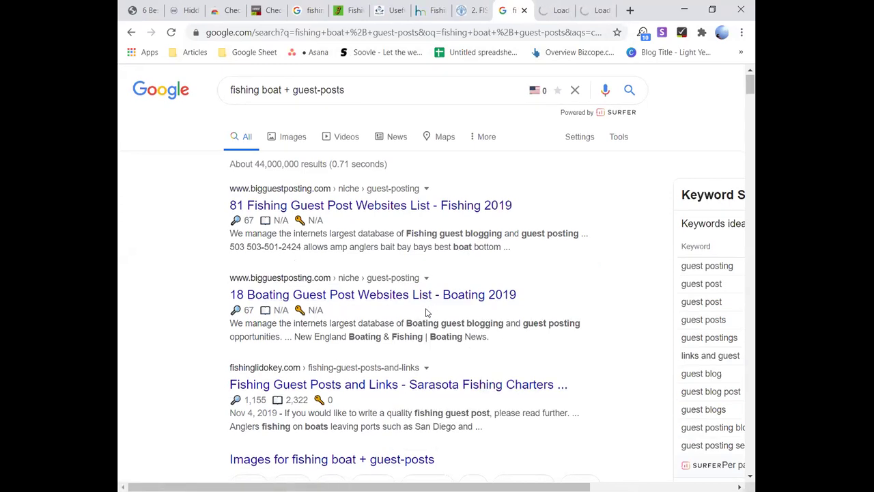
{"action": "scroll", "coordinate": [426, 312], "scroll_direction": "down", "scroll_amount": 5}
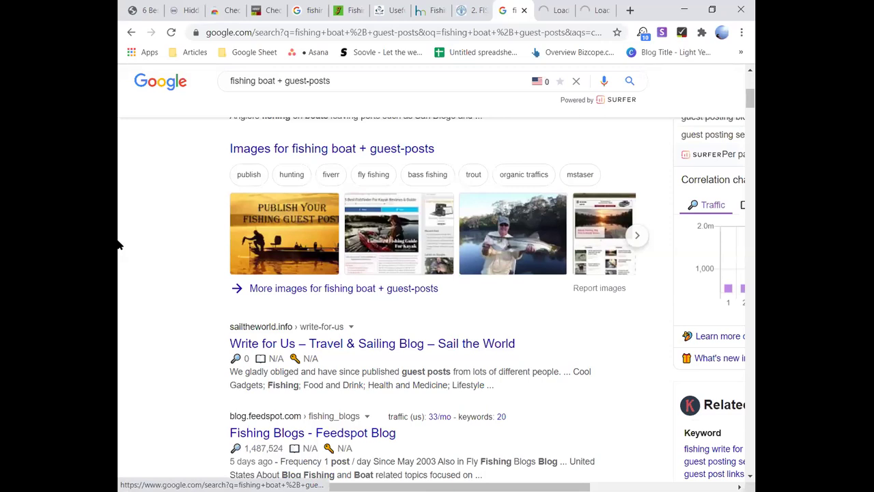
{"action": "scroll", "coordinate": [193, 347], "scroll_direction": "up", "scroll_amount": 3}
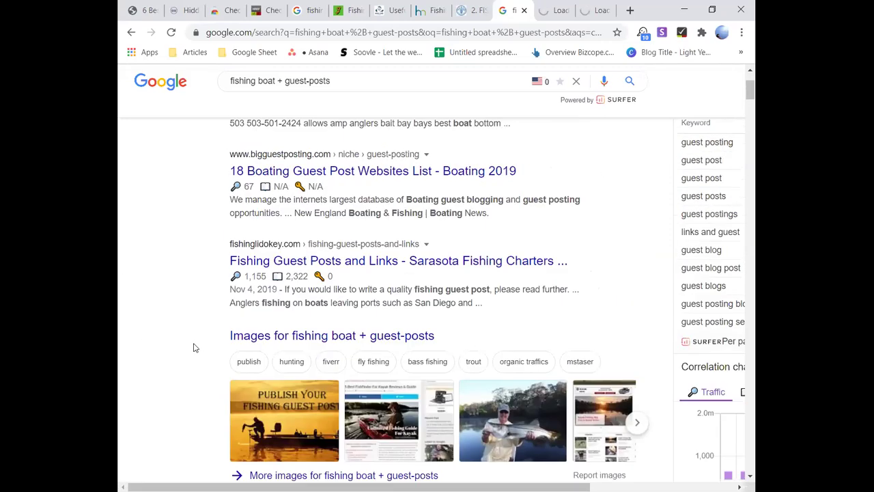
{"action": "right_click", "coordinate": [333, 263]}
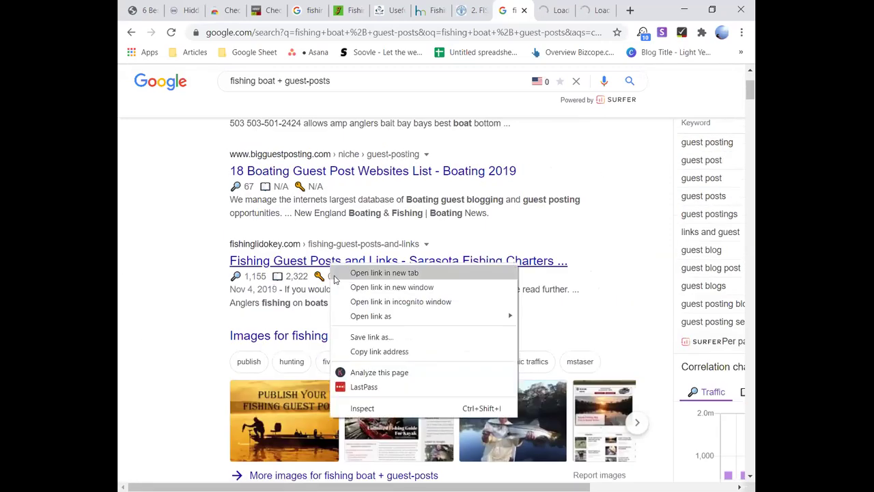
{"action": "left_click", "coordinate": [362, 272]}
Step: Open the Fish Thinkers, Take Me Fishing Blog and Ocean Oculus "Fishing Boat" results in separate new tabs
{"action": "scroll", "coordinate": [335, 280], "scroll_direction": "down", "scroll_amount": 5}
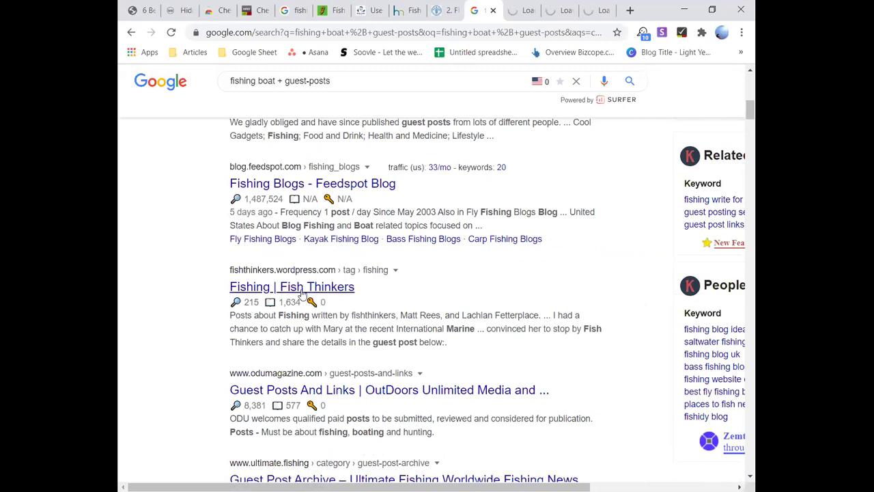
{"action": "right_click", "coordinate": [304, 291]}
{"action": "left_click", "coordinate": [314, 300]}
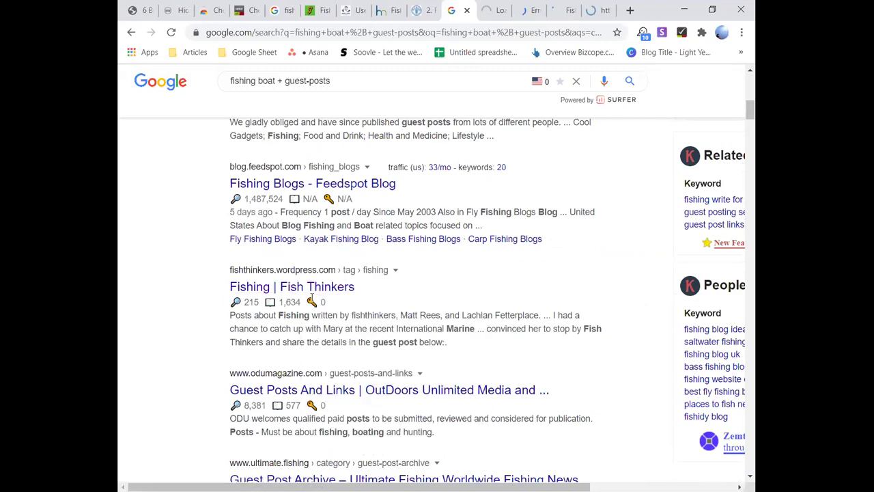
{"action": "right_click", "coordinate": [239, 184]}
{"action": "left_click", "coordinate": [263, 193]}
{"action": "scroll", "coordinate": [310, 316], "scroll_direction": "down", "scroll_amount": 3}
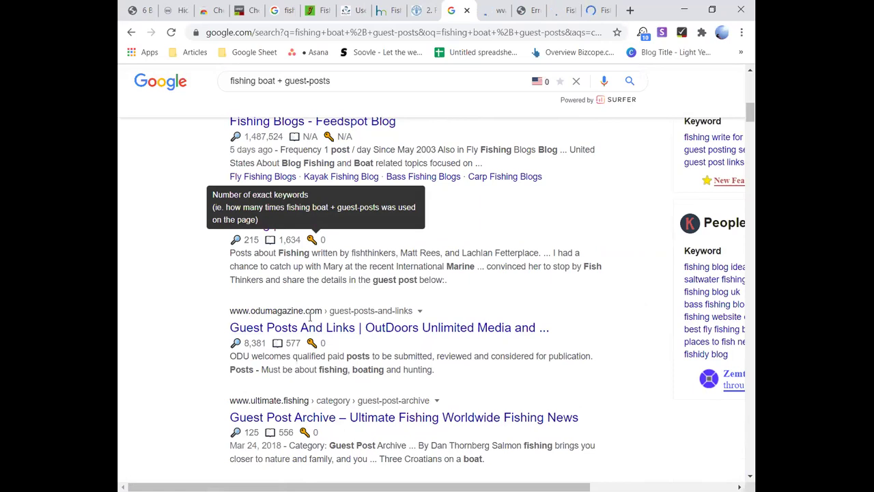
{"action": "scroll", "coordinate": [309, 316], "scroll_direction": "down", "scroll_amount": 3}
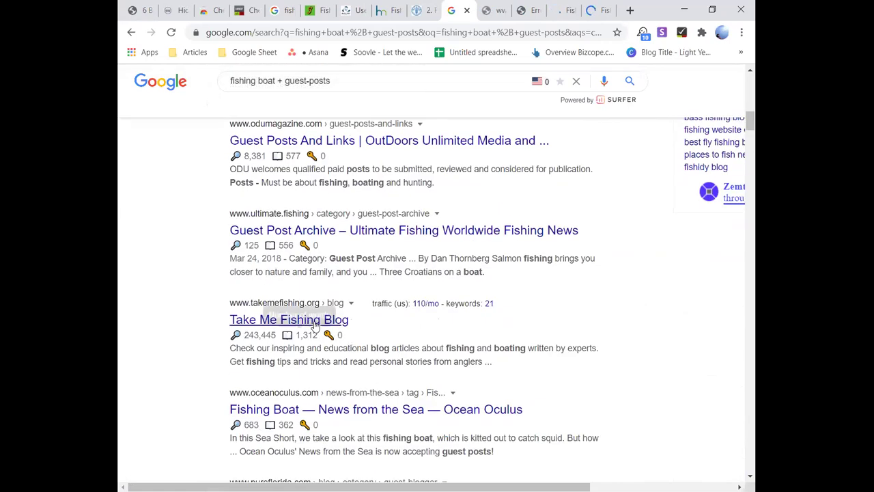
{"action": "right_click", "coordinate": [330, 316]}
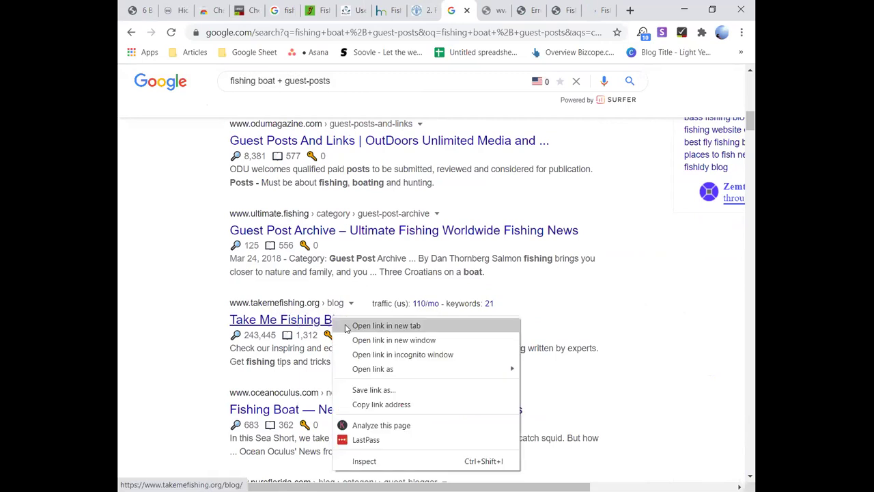
{"action": "left_click", "coordinate": [355, 325]}
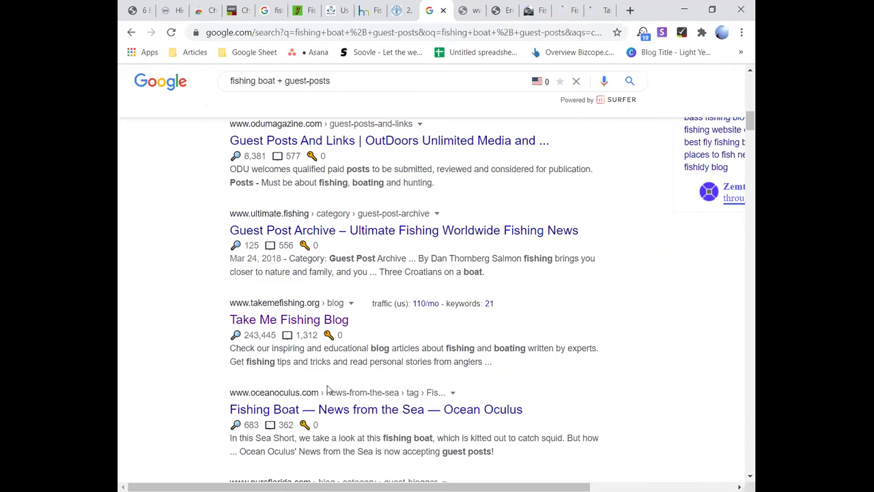
{"action": "right_click", "coordinate": [333, 408]}
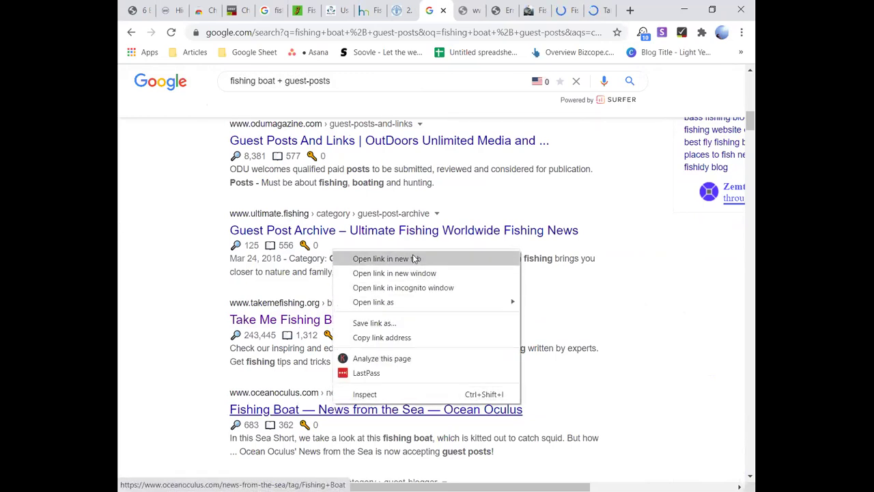
{"action": "left_click", "coordinate": [383, 257]}
Step: Look through the Fishing Links page on the already opened Jammin Jigs site
{"action": "left_click", "coordinate": [296, 17]}
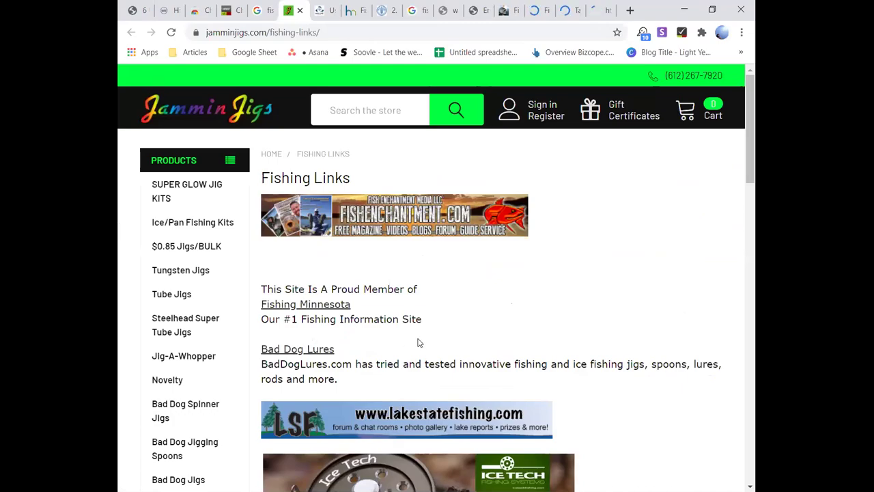
{"action": "scroll", "coordinate": [418, 344], "scroll_direction": "down", "scroll_amount": 10}
{"action": "scroll", "coordinate": [504, 340], "scroll_direction": "down", "scroll_amount": 9}
{"action": "scroll", "coordinate": [504, 338], "scroll_direction": "up", "scroll_amount": 13}
{"action": "scroll", "coordinate": [506, 343], "scroll_direction": "up", "scroll_amount": 5}
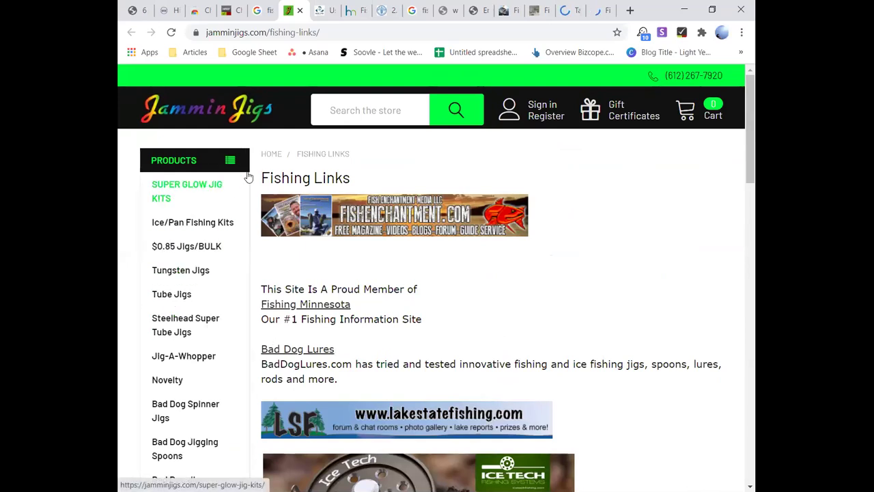
Step: Review the Angling Trust Useful Fishing Links page down to its end and switch to the Red Rooster III Links page
{"action": "left_click", "coordinate": [315, 13]}
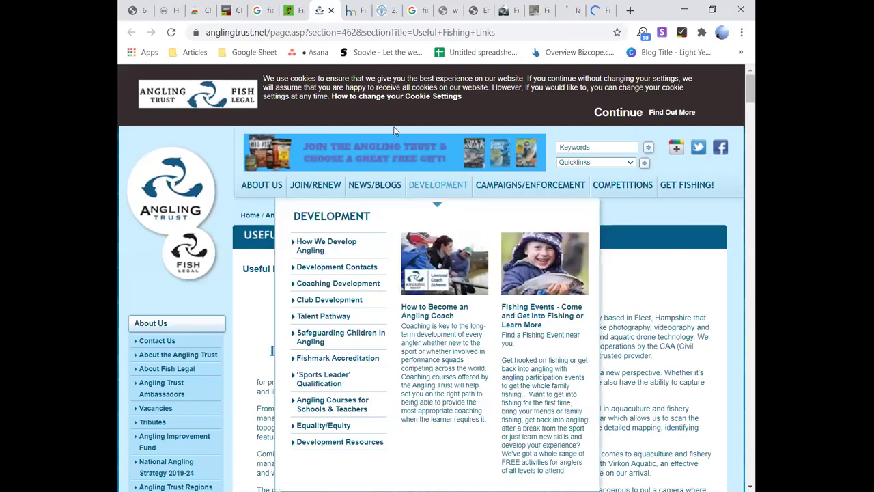
{"action": "scroll", "coordinate": [166, 209], "scroll_direction": "down", "scroll_amount": 1}
{"action": "scroll", "coordinate": [248, 226], "scroll_direction": "down", "scroll_amount": 5}
{"action": "scroll", "coordinate": [248, 226], "scroll_direction": "down", "scroll_amount": 10}
{"action": "scroll", "coordinate": [248, 226], "scroll_direction": "down", "scroll_amount": 15}
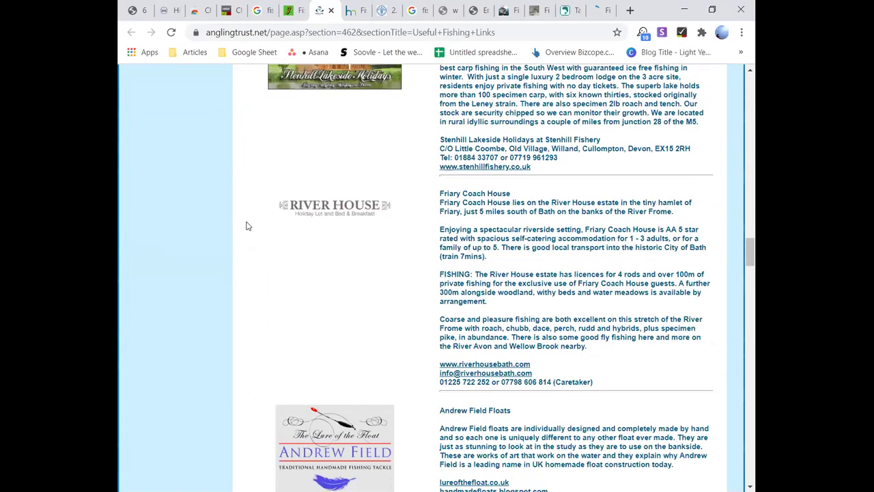
{"action": "scroll", "coordinate": [248, 227], "scroll_direction": "down", "scroll_amount": 5}
{"action": "scroll", "coordinate": [248, 227], "scroll_direction": "up", "scroll_amount": 10}
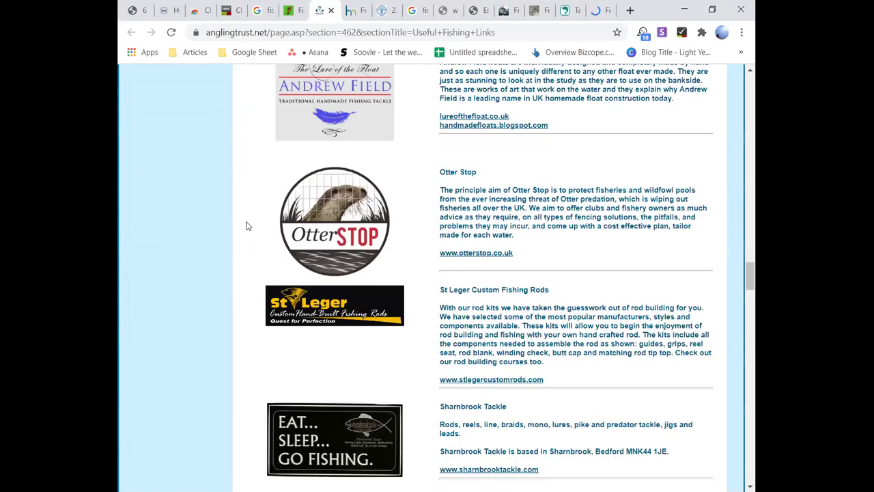
{"action": "scroll", "coordinate": [247, 226], "scroll_direction": "up", "scroll_amount": 10}
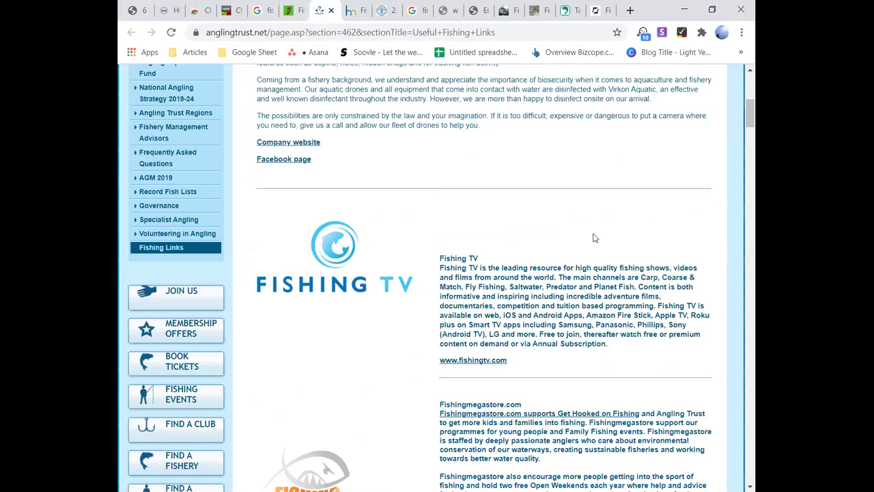
{"action": "scroll", "coordinate": [395, 341], "scroll_direction": "down", "scroll_amount": 5}
{"action": "scroll", "coordinate": [401, 343], "scroll_direction": "down", "scroll_amount": 16}
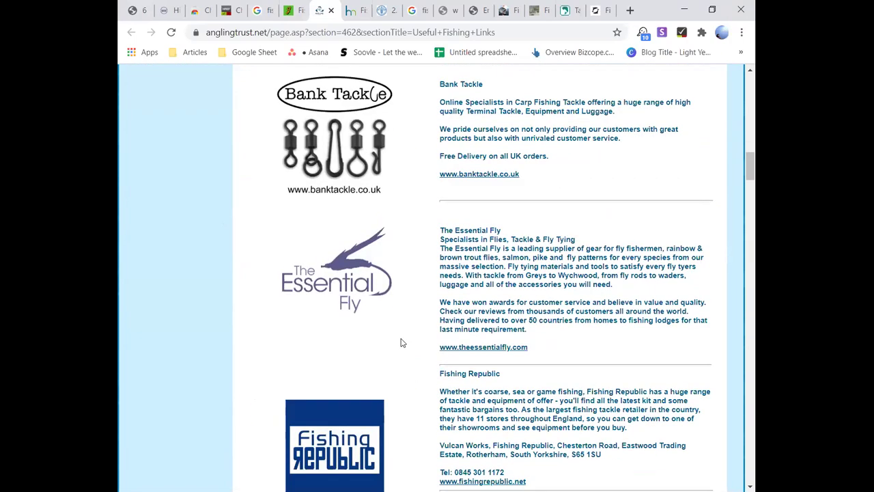
{"action": "scroll", "coordinate": [401, 343], "scroll_direction": "down", "scroll_amount": 20}
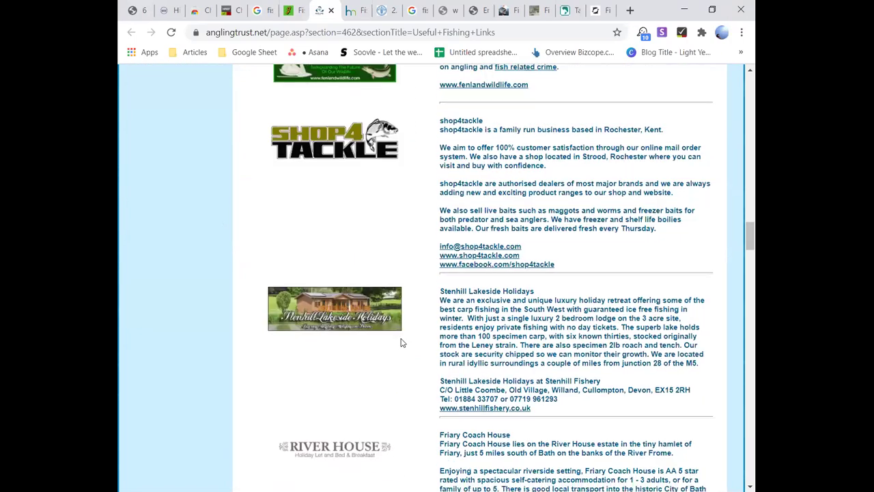
{"action": "scroll", "coordinate": [402, 343], "scroll_direction": "down", "scroll_amount": 20}
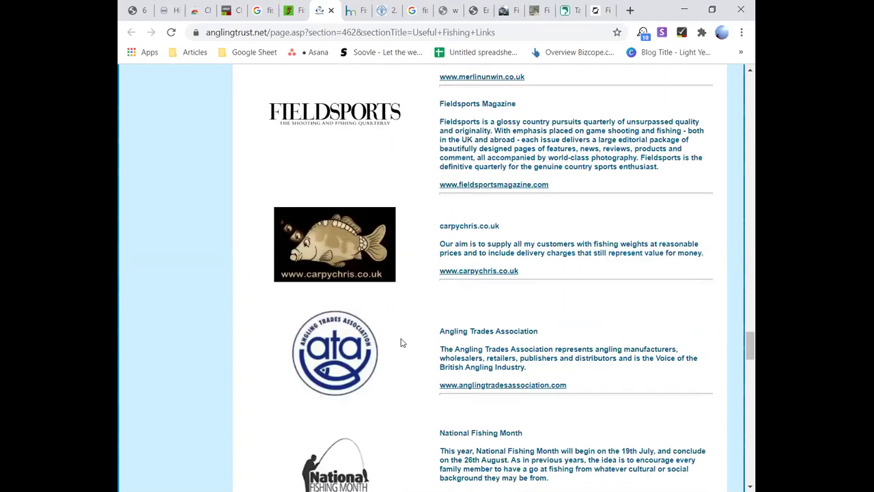
{"action": "scroll", "coordinate": [401, 343], "scroll_direction": "down", "scroll_amount": 12}
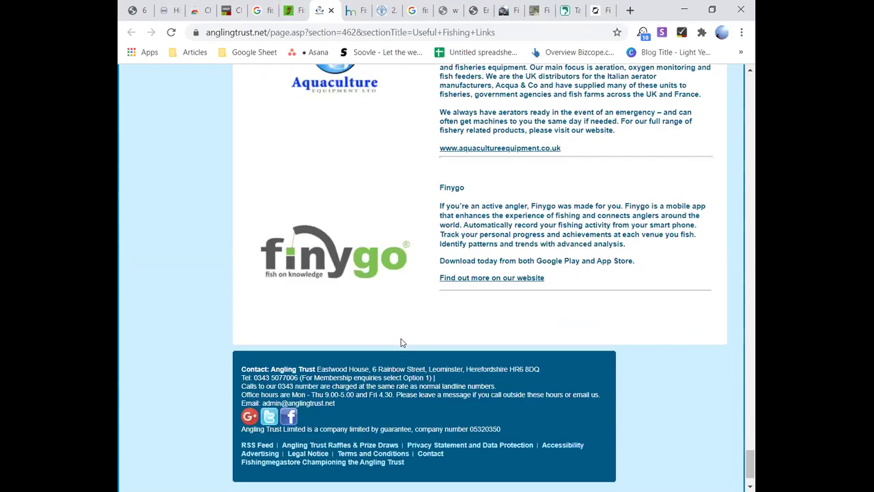
{"action": "left_click", "coordinate": [357, 10]}
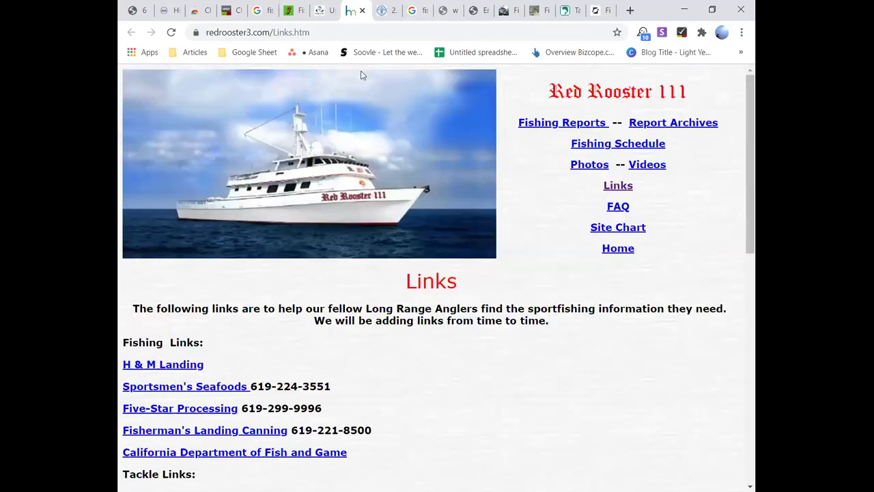
Step: Review the Red Rooster III Links page down to its end and return to its beginning
{"action": "scroll", "coordinate": [371, 154], "scroll_direction": "down", "scroll_amount": 5}
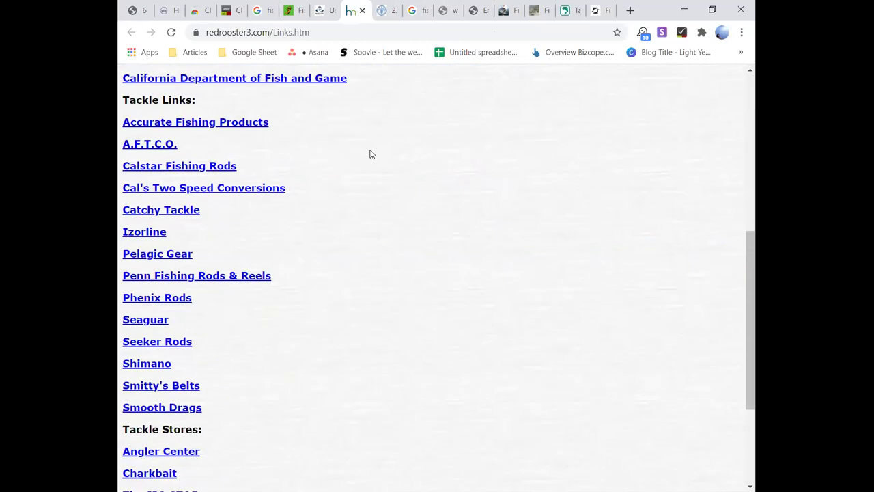
{"action": "scroll", "coordinate": [371, 154], "scroll_direction": "up", "scroll_amount": 5}
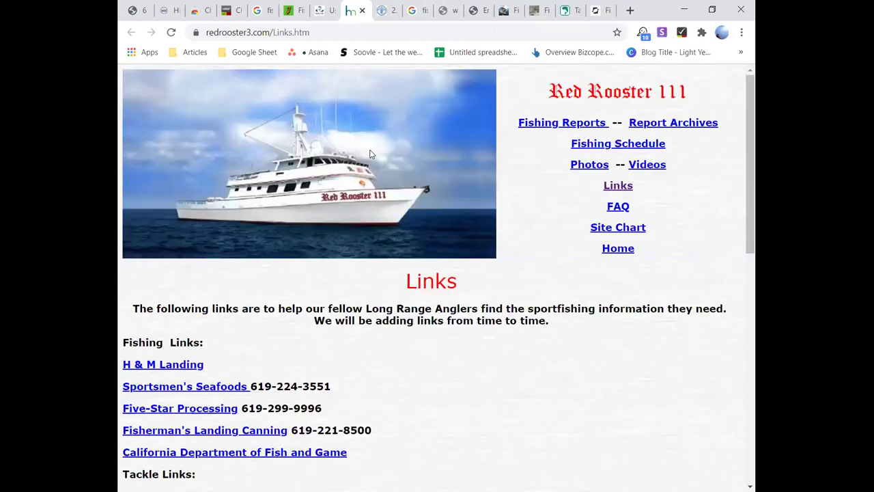
{"action": "scroll", "coordinate": [371, 154], "scroll_direction": "down", "scroll_amount": 8}
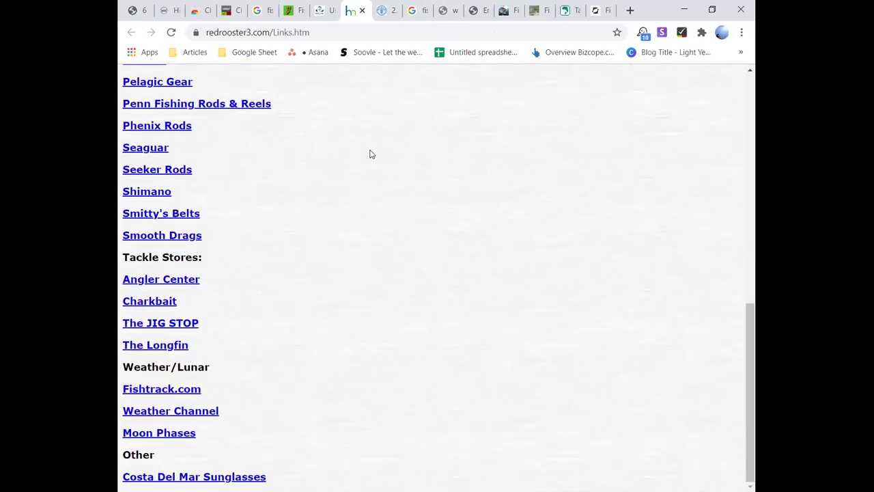
{"action": "scroll", "coordinate": [371, 155], "scroll_direction": "up", "scroll_amount": 8}
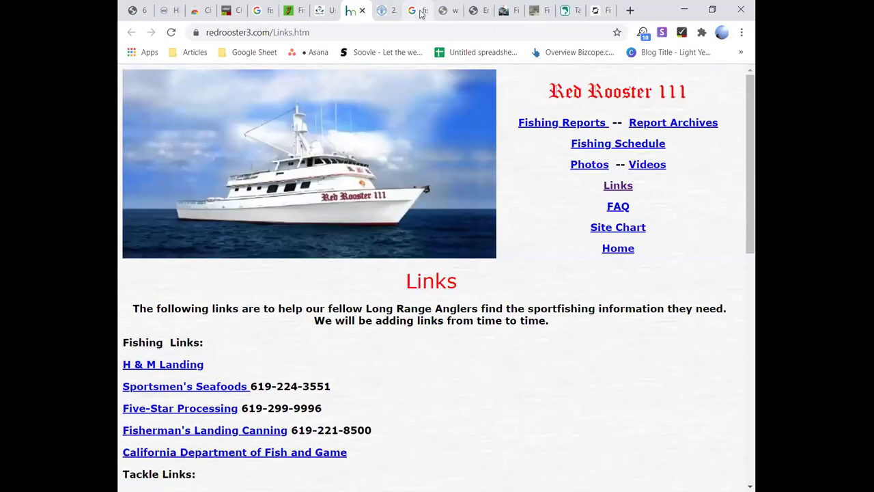
Step: Look over the already opened FAO Fish Resources, guest-post search, Big Guest Posting, Sarasota Fishing Charters and Fish Thinkers pages
{"action": "left_click", "coordinate": [395, 8]}
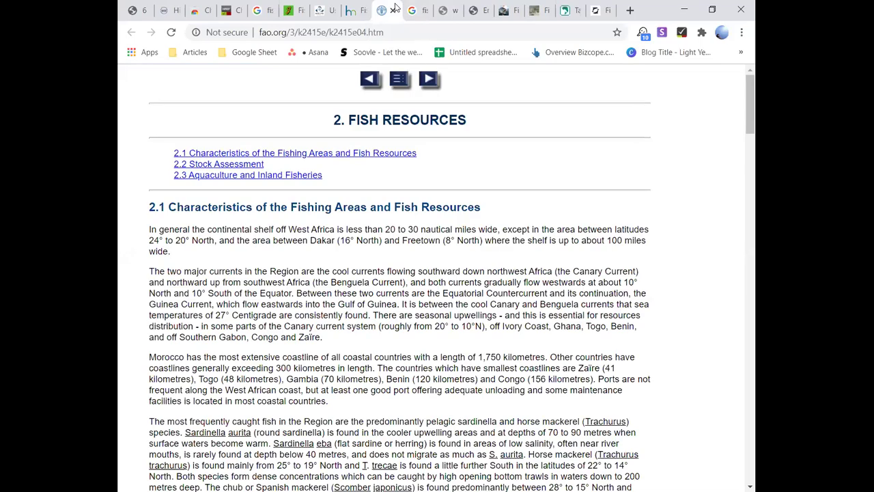
{"action": "left_click", "coordinate": [415, 9]}
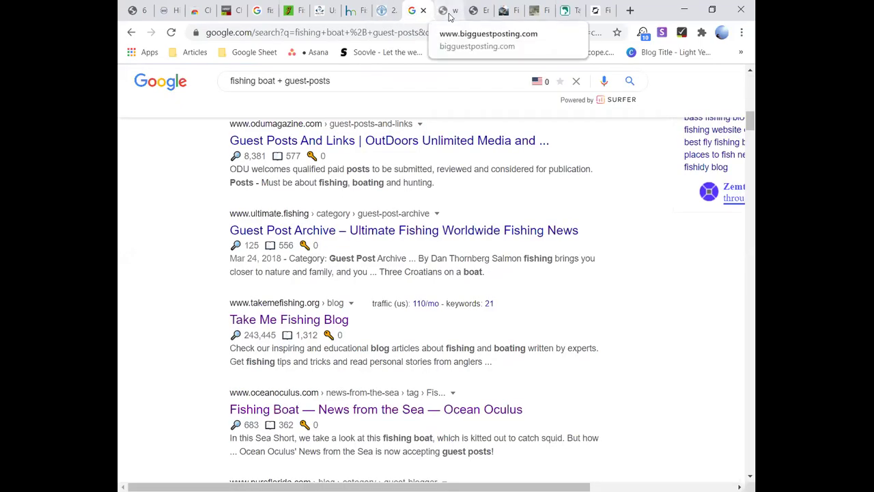
{"action": "left_click", "coordinate": [443, 11]}
{"action": "left_click", "coordinate": [481, 10]}
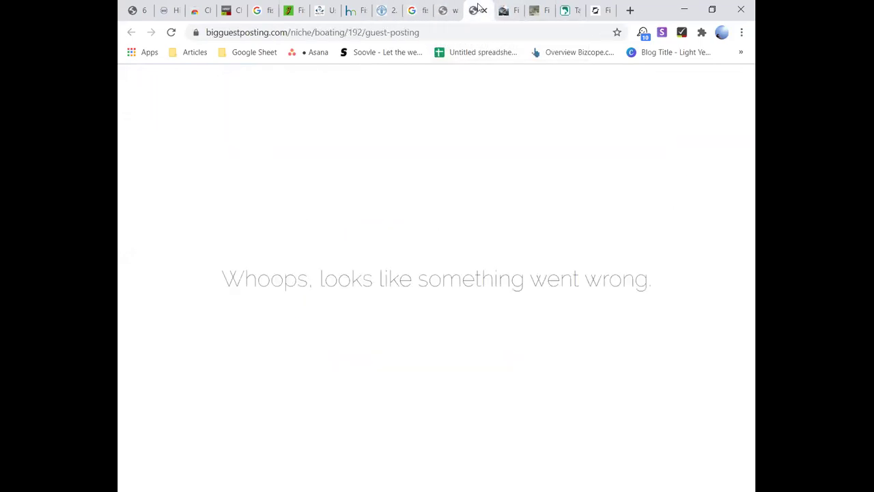
{"action": "left_click", "coordinate": [510, 10]}
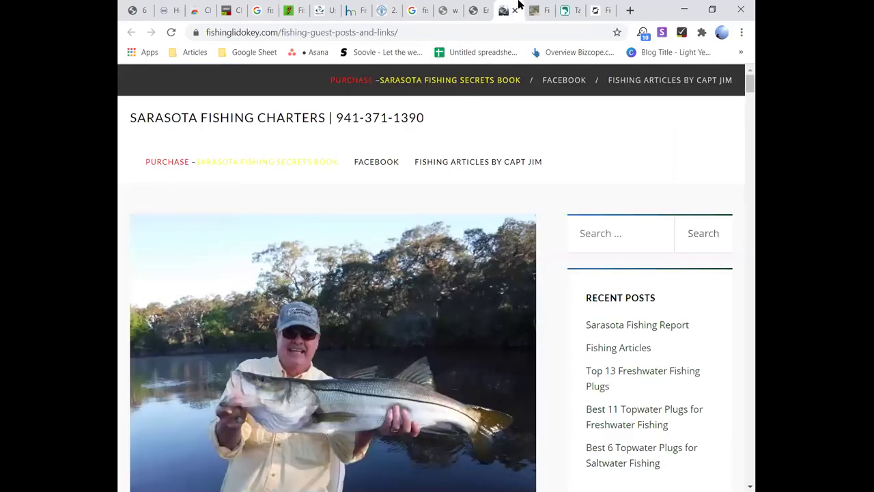
{"action": "left_click", "coordinate": [537, 10]}
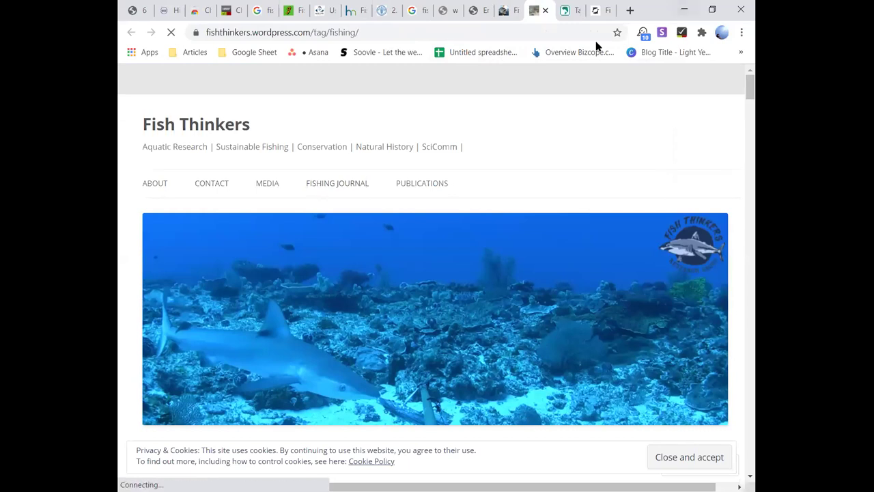
Step: Reload the Big Guest Posting fishing page and close the Big Guest Posting boating page
{"action": "left_click", "coordinate": [461, 7]}
{"action": "left_click", "coordinate": [481, 6]}
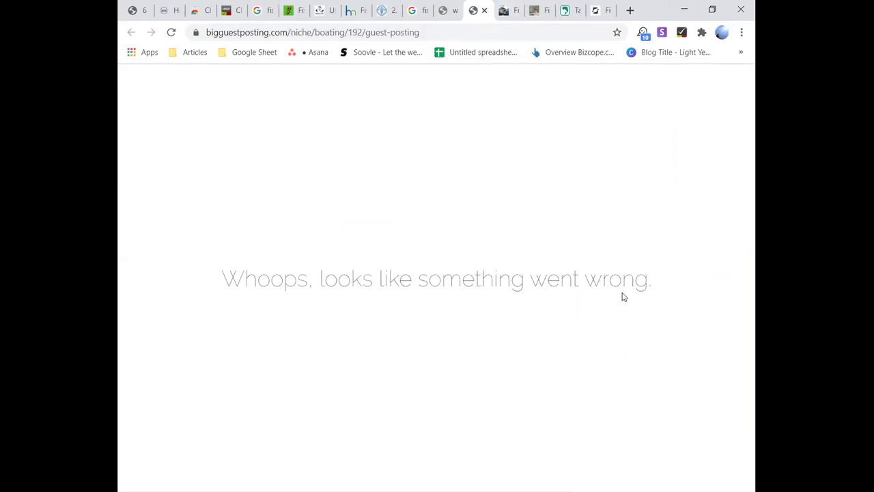
{"action": "left_click", "coordinate": [449, 11]}
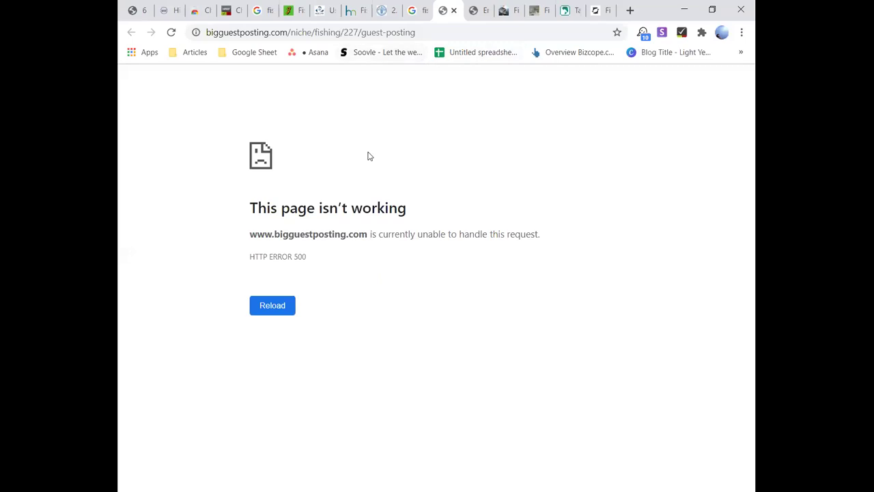
{"action": "left_click", "coordinate": [171, 32]}
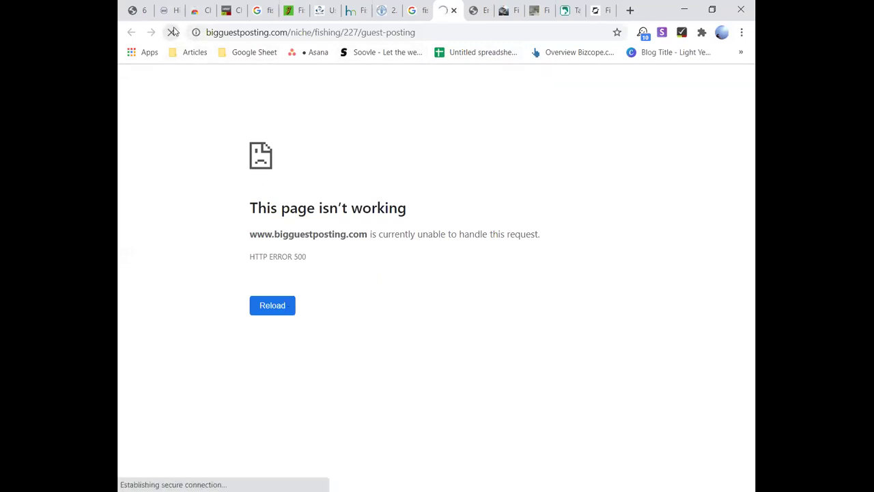
{"action": "left_click", "coordinate": [480, 11]}
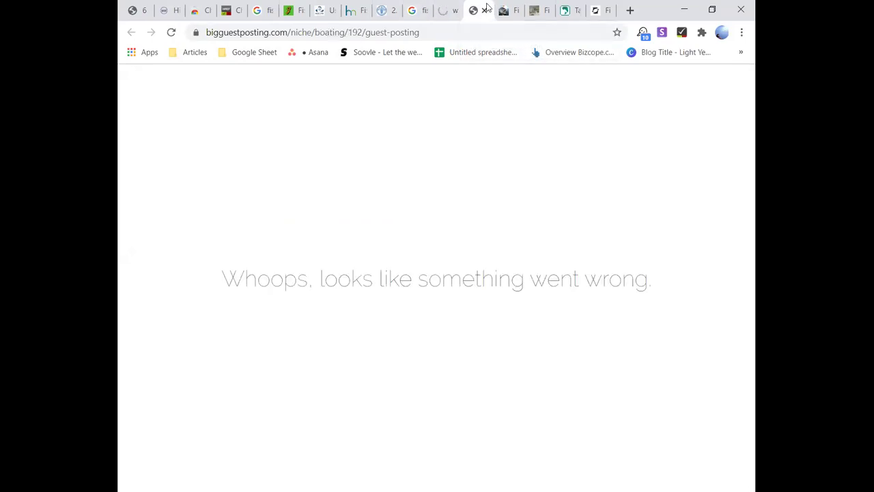
{"action": "left_click", "coordinate": [484, 10]}
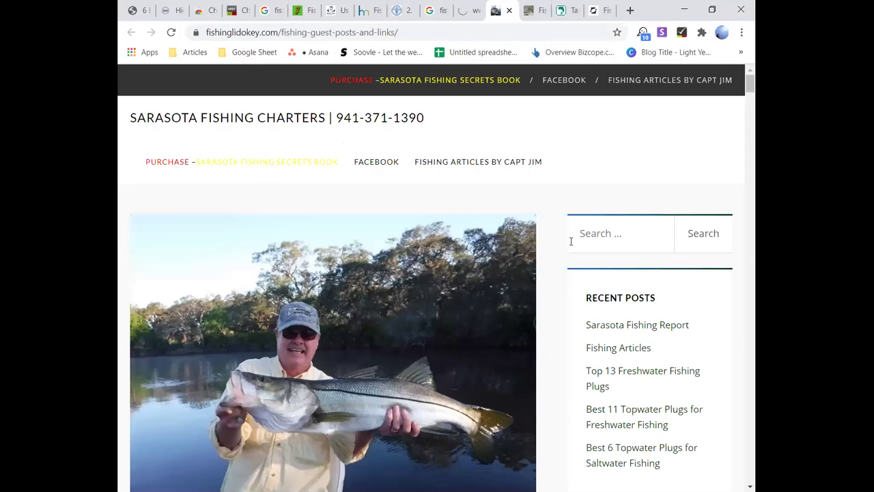
Step: Review the Sarasota Fishing Charters guest posts and links article down to its post tags
{"action": "scroll", "coordinate": [645, 269], "scroll_direction": "down", "scroll_amount": 20}
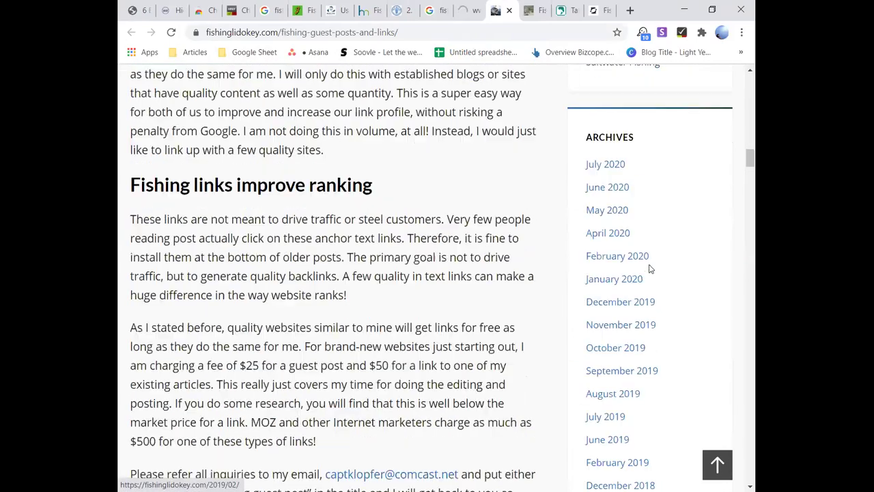
{"action": "scroll", "coordinate": [650, 268], "scroll_direction": "down", "scroll_amount": 20}
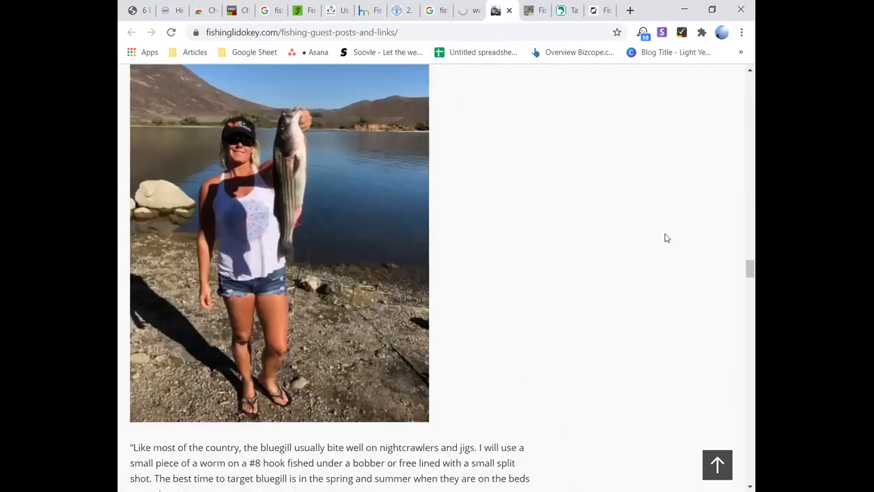
{"action": "scroll", "coordinate": [667, 238], "scroll_direction": "down", "scroll_amount": 6}
{"action": "scroll", "coordinate": [667, 238], "scroll_direction": "up", "scroll_amount": 5}
{"action": "scroll", "coordinate": [667, 237], "scroll_direction": "down", "scroll_amount": 20}
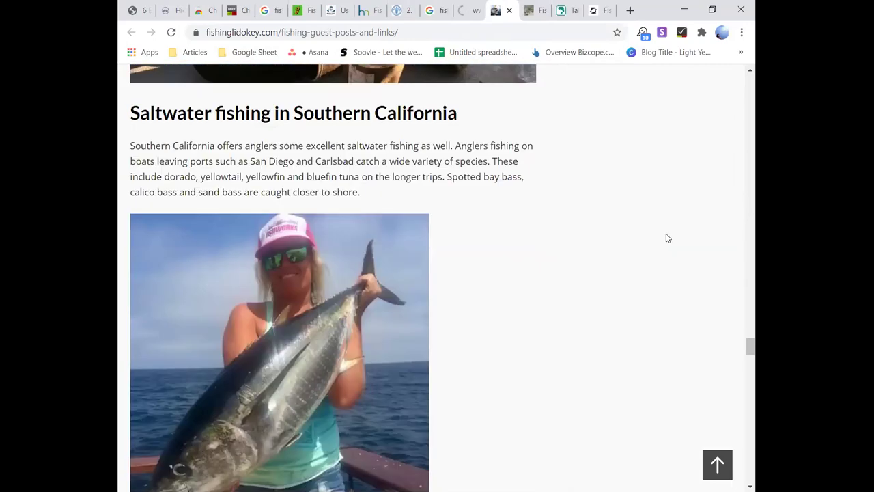
{"action": "scroll", "coordinate": [668, 237], "scroll_direction": "down", "scroll_amount": 20}
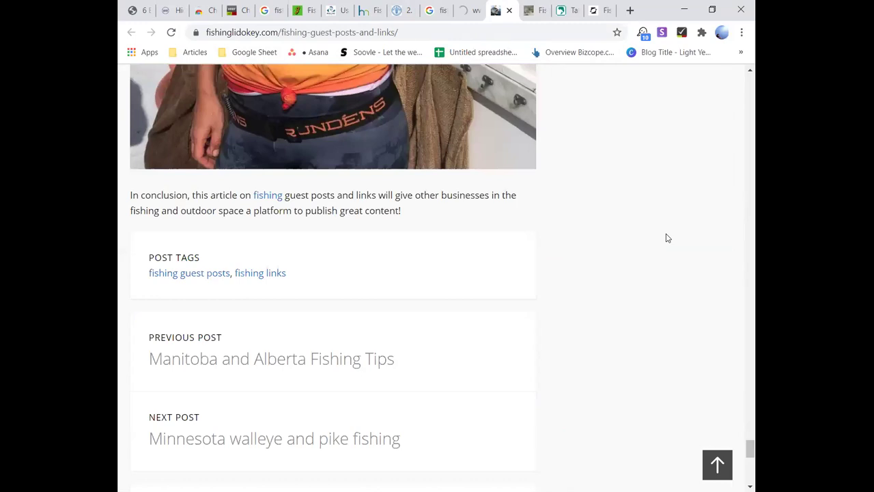
{"action": "scroll", "coordinate": [668, 237], "scroll_direction": "up", "scroll_amount": 6}
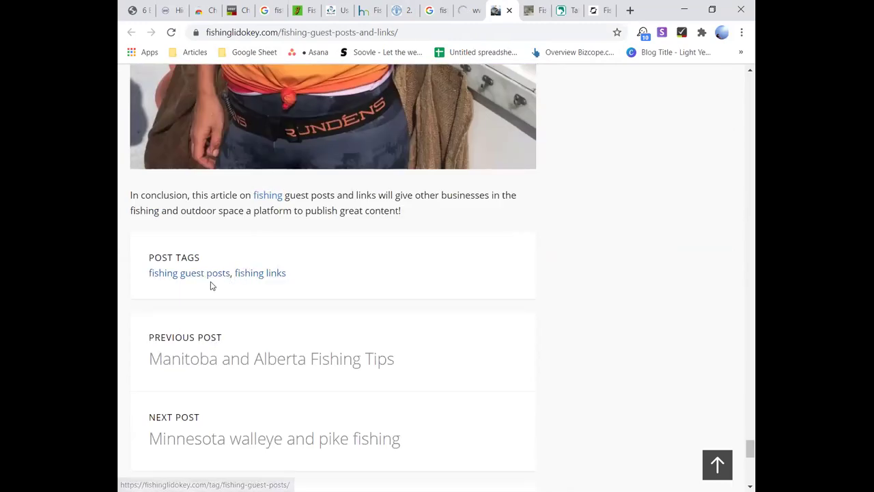
Step: View the "fishing guest posts" tag page and return to the fishing-guest-posts-and-links article
{"action": "left_click", "coordinate": [168, 280]}
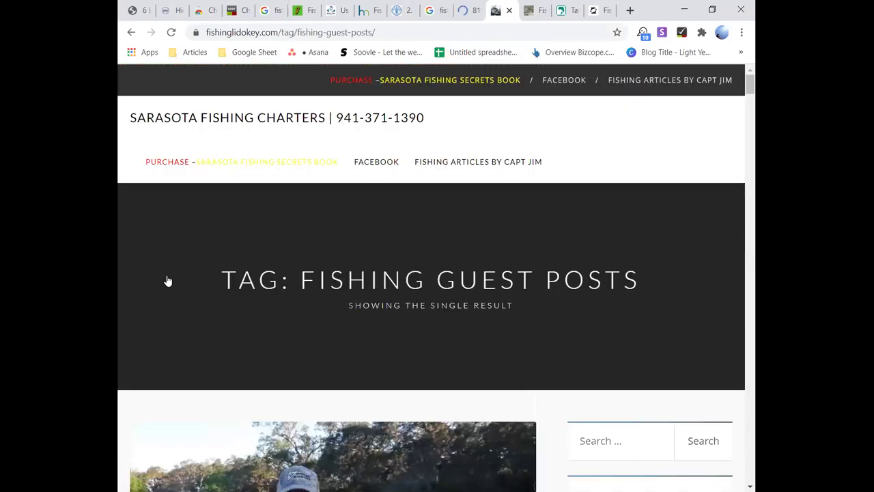
{"action": "scroll", "coordinate": [250, 296], "scroll_direction": "down", "scroll_amount": 5}
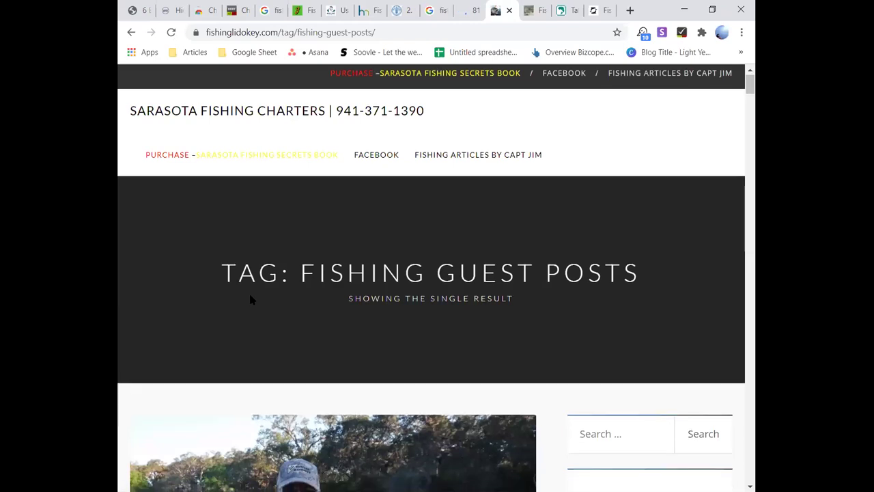
{"action": "scroll", "coordinate": [250, 297], "scroll_direction": "up", "scroll_amount": 5}
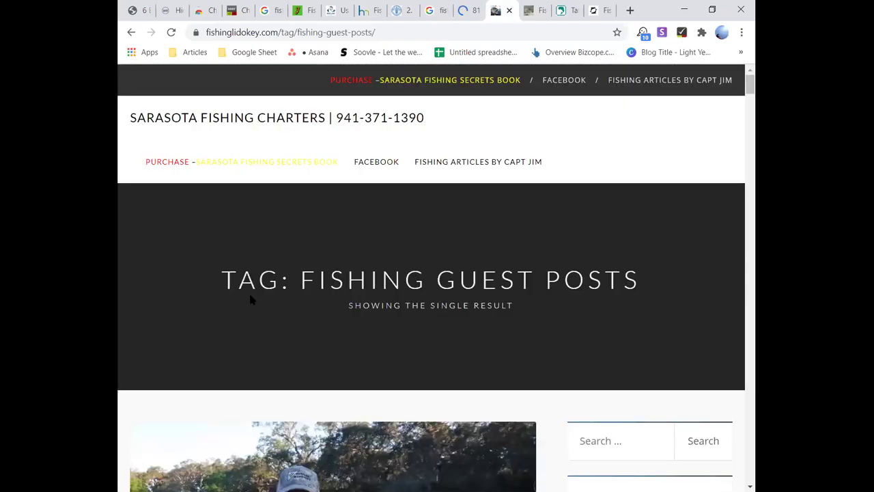
{"action": "left_click_drag", "start_coordinate": [297, 28], "coordinate": [281, 32]}
{"action": "key", "text": "BackSpace"}
{"action": "key", "text": "Return"}
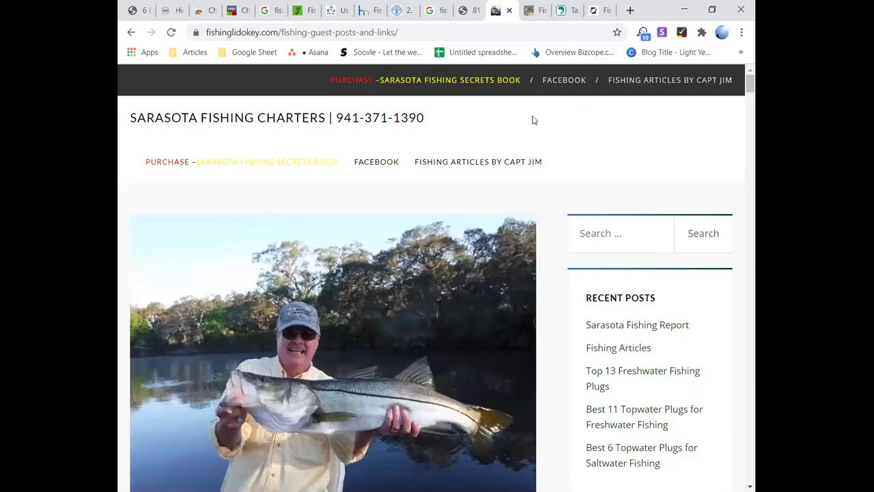
Step: Read the article's contributor and link exchange terms again and continue to its conclusion
{"action": "scroll", "coordinate": [571, 210], "scroll_direction": "down", "scroll_amount": 20}
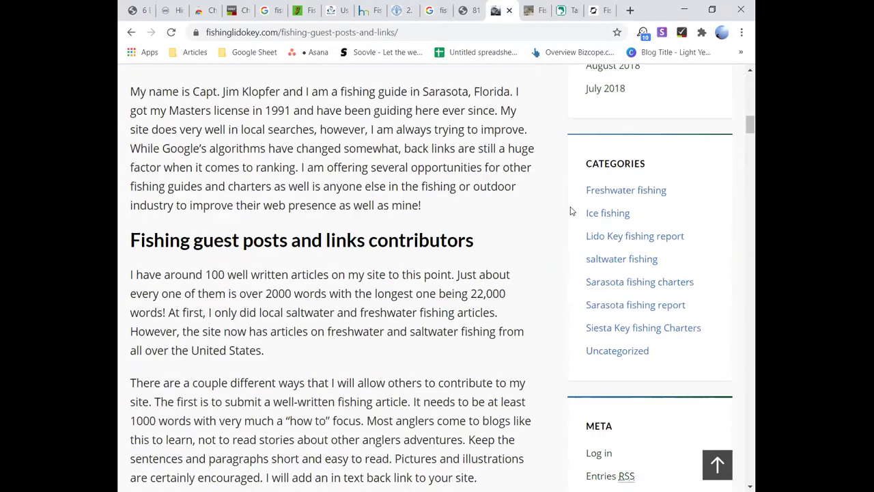
{"action": "scroll", "coordinate": [737, 293], "scroll_direction": "down", "scroll_amount": 5}
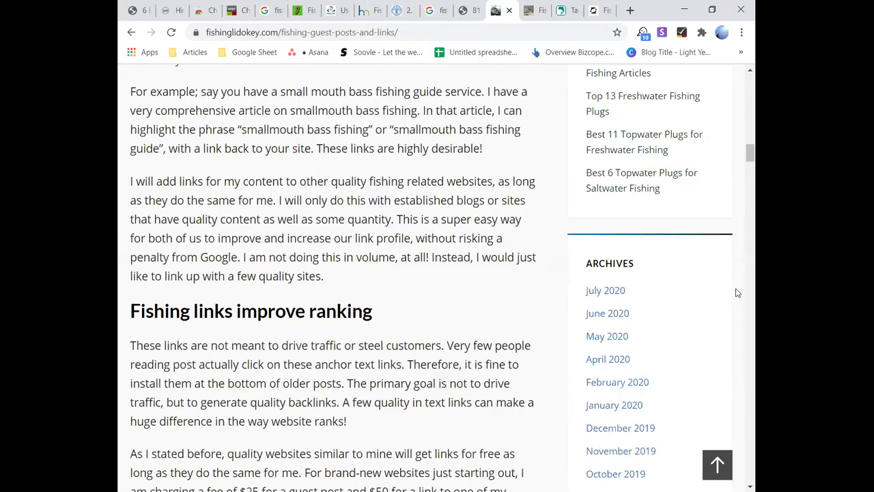
{"action": "scroll", "coordinate": [742, 285], "scroll_direction": "down", "scroll_amount": 15}
{"action": "left_click_drag", "start_coordinate": [755, 237], "coordinate": [755, 396]}
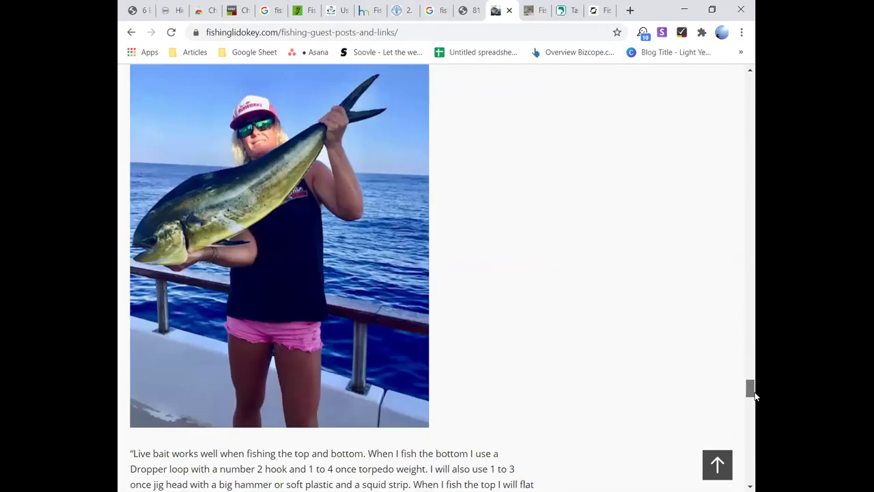
{"action": "scroll", "coordinate": [696, 367], "scroll_direction": "down", "scroll_amount": 2}
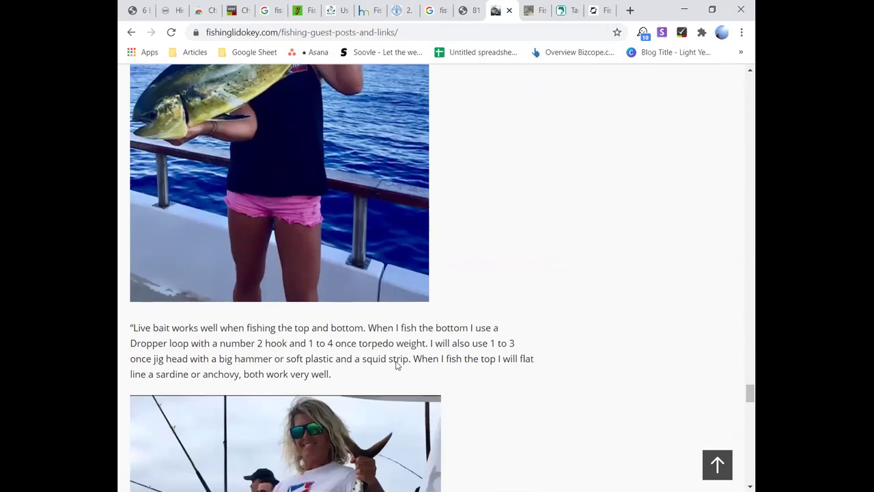
{"action": "scroll", "coordinate": [606, 339], "scroll_direction": "down", "scroll_amount": 15}
{"action": "scroll", "coordinate": [605, 340], "scroll_direction": "up", "scroll_amount": 5}
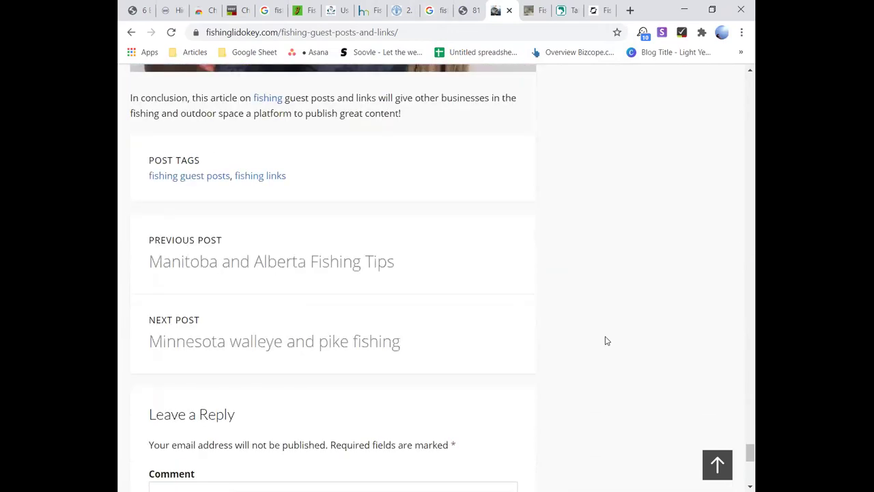
Step: Open the "fishing" link from the article's conclusion in a new tab and switch to that page
{"action": "scroll", "coordinate": [558, 317], "scroll_direction": "up", "scroll_amount": 3}
{"action": "right_click", "coordinate": [272, 290]}
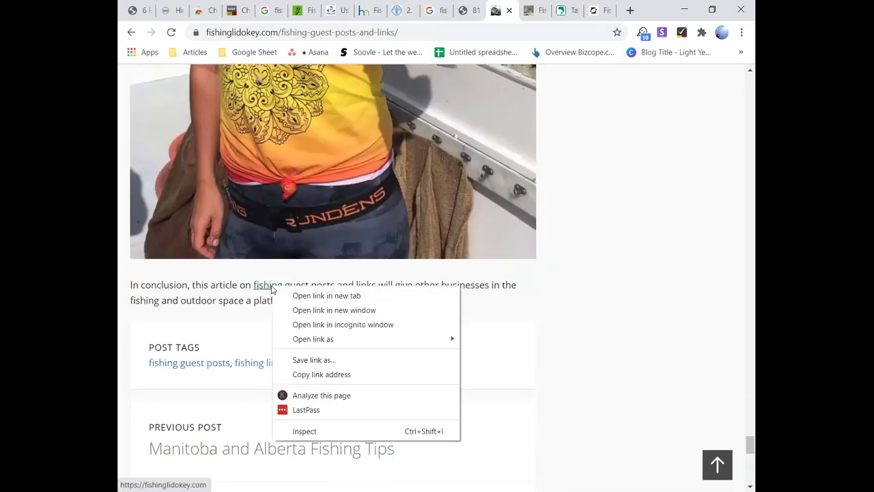
{"action": "left_click", "coordinate": [301, 296]}
{"action": "left_click", "coordinate": [506, 14]}
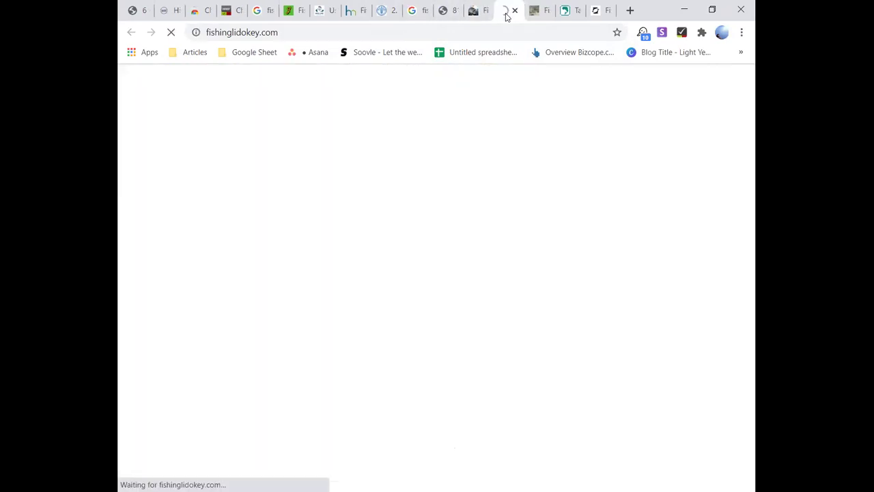
{"action": "left_click", "coordinate": [483, 9]}
{"action": "left_click", "coordinate": [508, 8]}
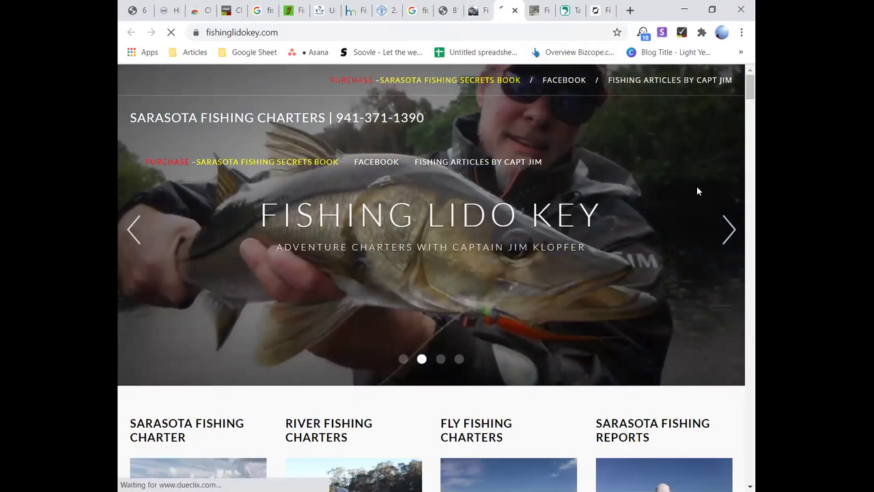
Step: Examine the Fishing Lido Key home page, from its contact form back up through the reviews and fish species text
{"action": "scroll", "coordinate": [703, 181], "scroll_direction": "down", "scroll_amount": 10}
{"action": "left_click_drag", "start_coordinate": [753, 145], "coordinate": [751, 469]}
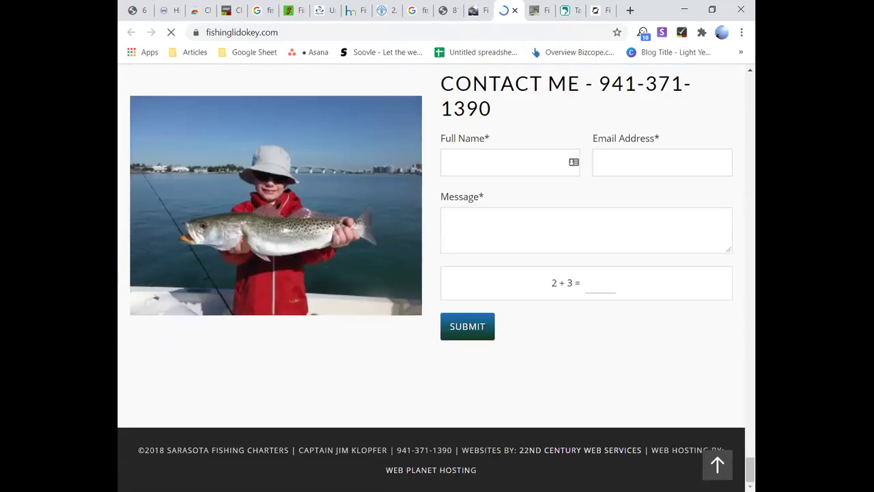
{"action": "scroll", "coordinate": [410, 393], "scroll_direction": "up", "scroll_amount": 2}
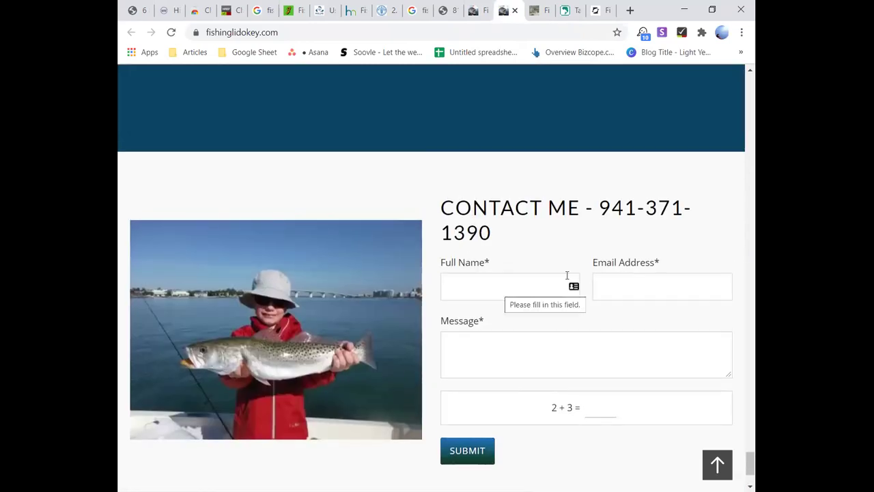
{"action": "scroll", "coordinate": [622, 274], "scroll_direction": "up", "scroll_amount": 15}
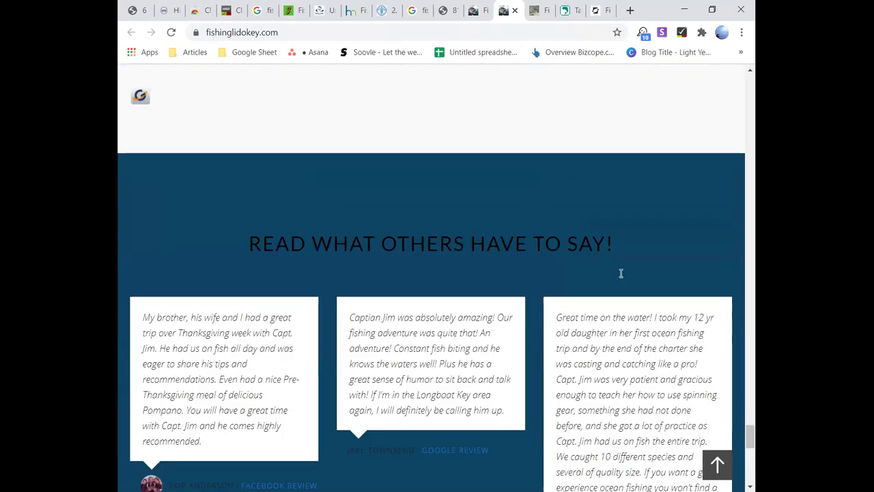
{"action": "scroll", "coordinate": [622, 275], "scroll_direction": "up", "scroll_amount": 18}
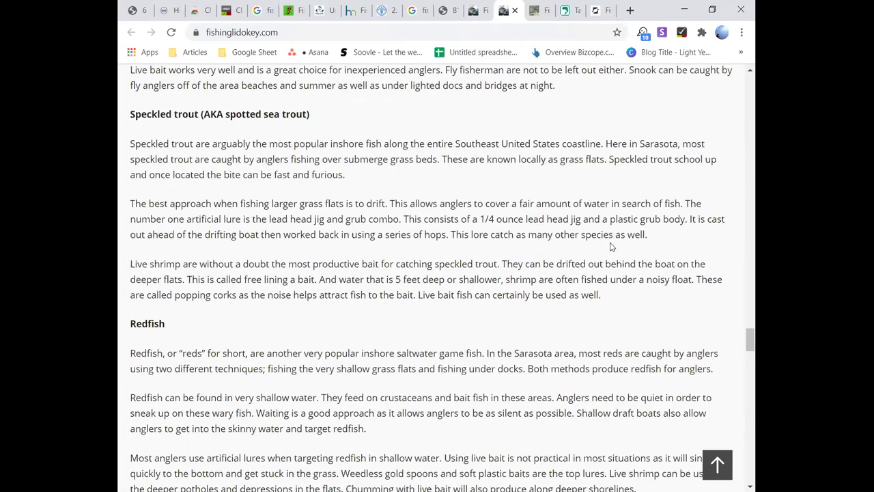
Step: Look over the seasonal fishing sections and the charter details on the Fishing Lido Key home page
{"action": "scroll", "coordinate": [608, 236], "scroll_direction": "up", "scroll_amount": 15}
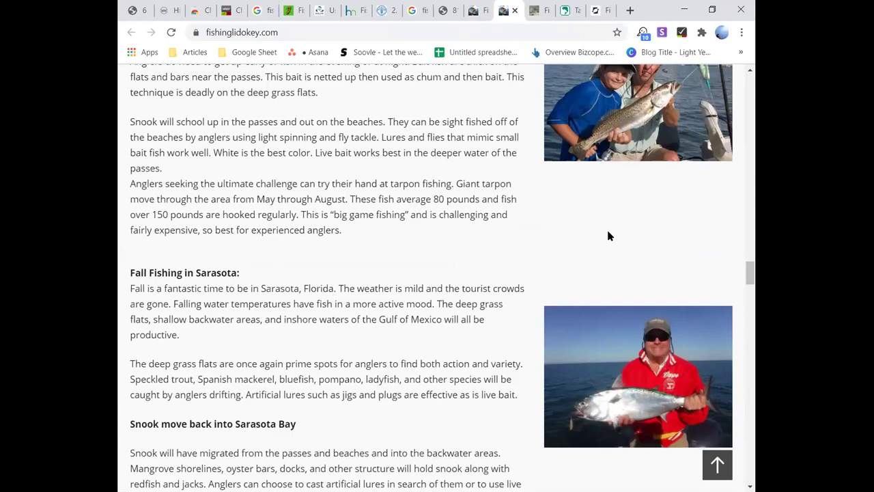
{"action": "scroll", "coordinate": [608, 233], "scroll_direction": "up", "scroll_amount": 15}
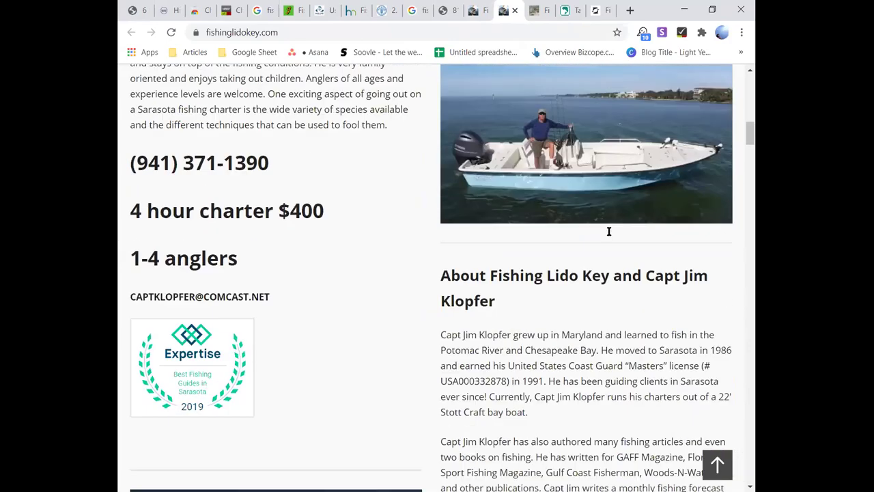
Step: Examine the Fish Thinkers fishing tag page for guest posts, authors and contact options
{"action": "left_click", "coordinate": [540, 10]}
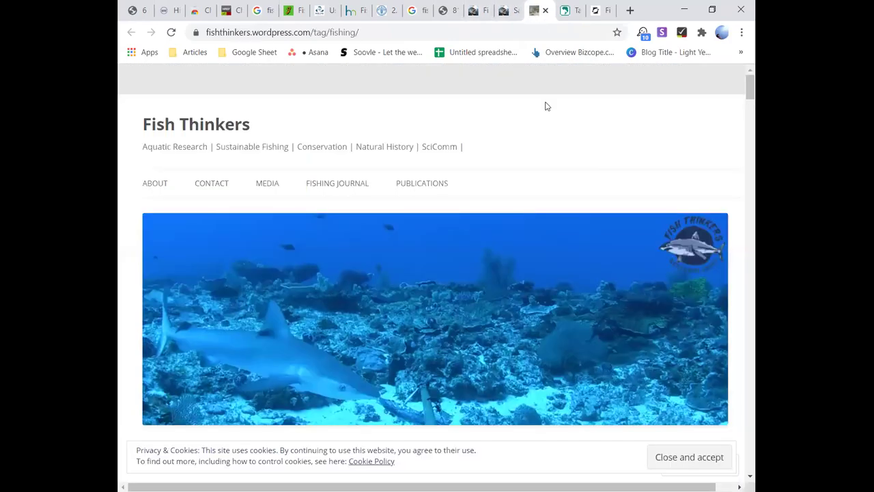
{"action": "scroll", "coordinate": [552, 150], "scroll_direction": "down", "scroll_amount": 12}
{"action": "scroll", "coordinate": [553, 159], "scroll_direction": "down", "scroll_amount": 15}
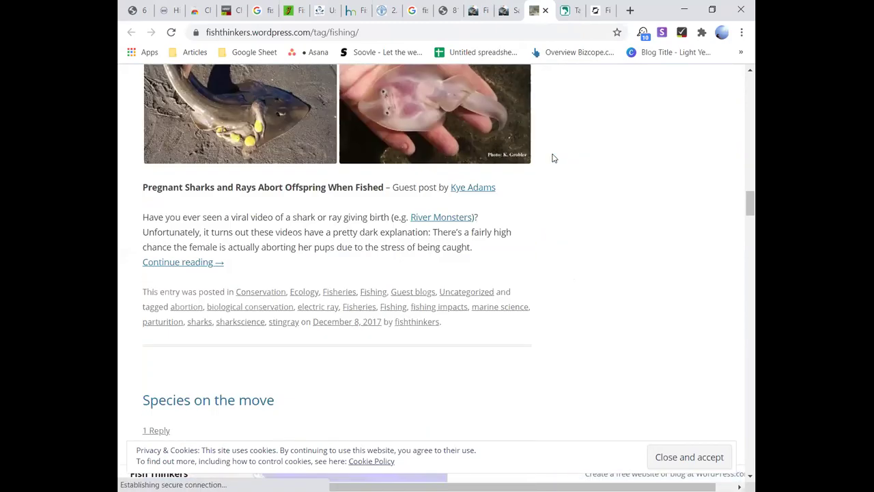
{"action": "scroll", "coordinate": [553, 159], "scroll_direction": "down", "scroll_amount": 20}
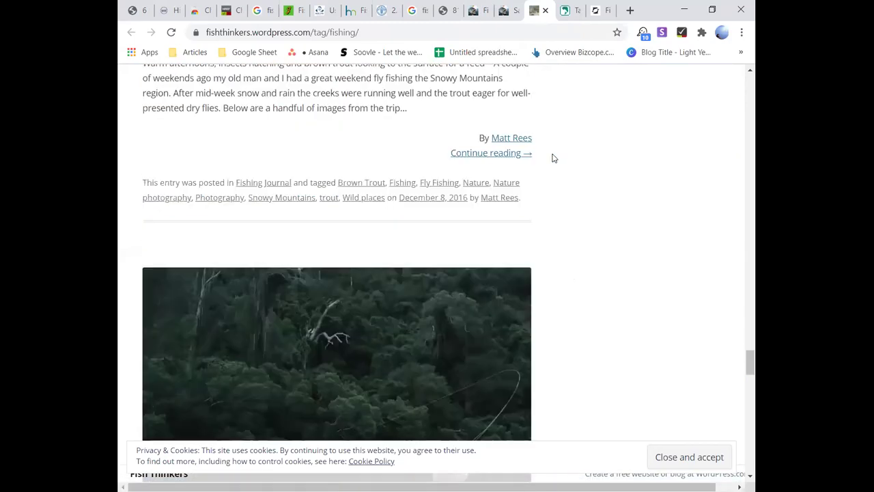
{"action": "scroll", "coordinate": [554, 158], "scroll_direction": "down", "scroll_amount": 1}
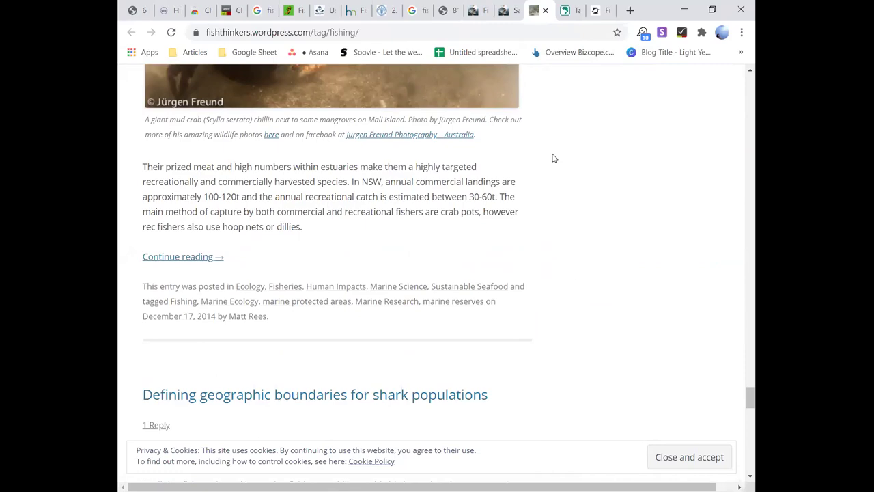
{"action": "scroll", "coordinate": [554, 158], "scroll_direction": "down", "scroll_amount": 20}
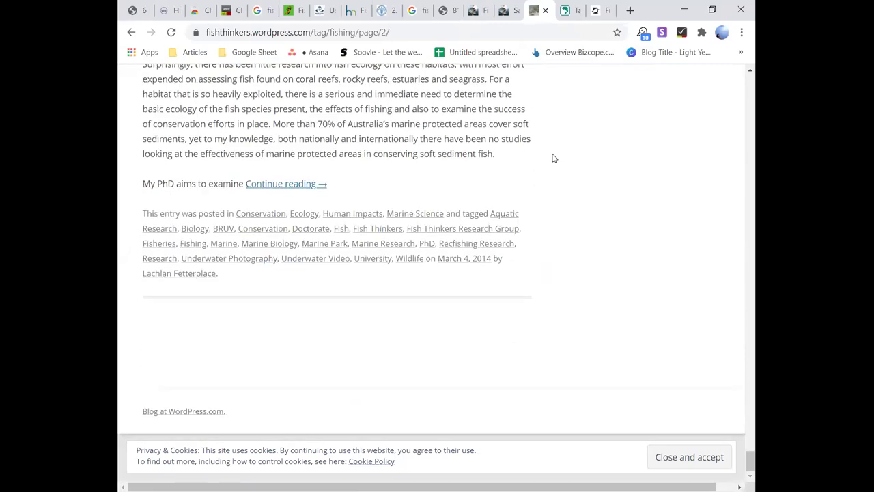
{"action": "scroll", "coordinate": [554, 159], "scroll_direction": "up", "scroll_amount": 20}
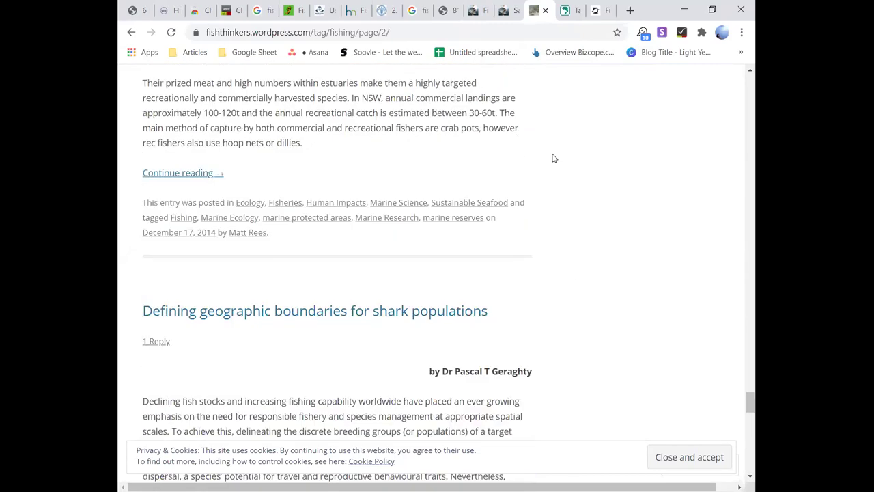
{"action": "scroll", "coordinate": [554, 159], "scroll_direction": "up", "scroll_amount": 20}
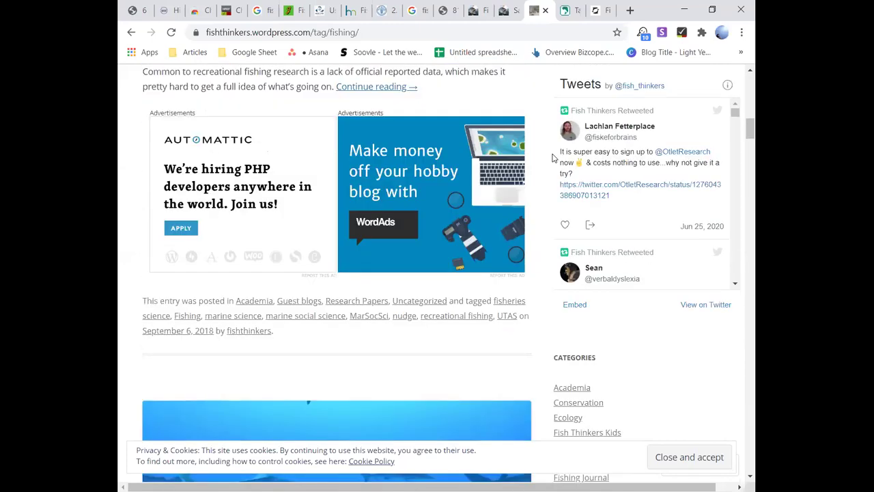
{"action": "scroll", "coordinate": [554, 158], "scroll_direction": "up", "scroll_amount": 5}
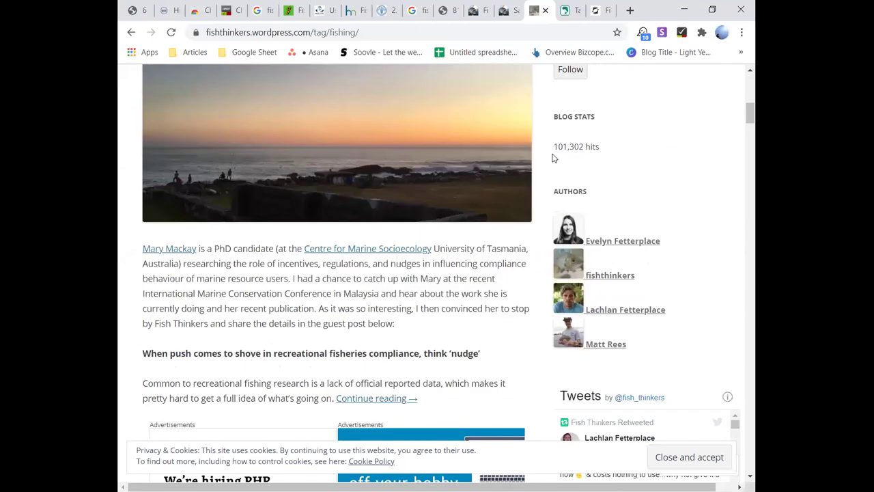
{"action": "scroll", "coordinate": [554, 158], "scroll_direction": "up", "scroll_amount": 10}
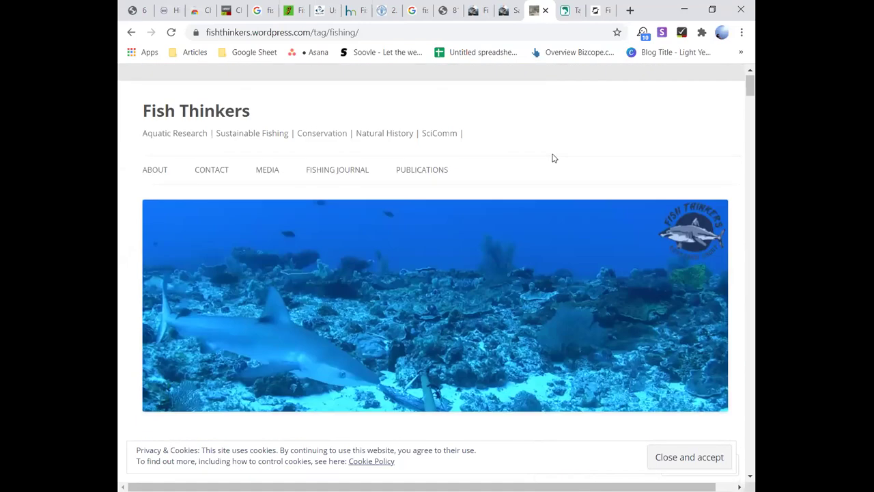
Step: Look through the Take Me Fishing blog from its introduction and articles to the footer links
{"action": "left_click", "coordinate": [572, 11]}
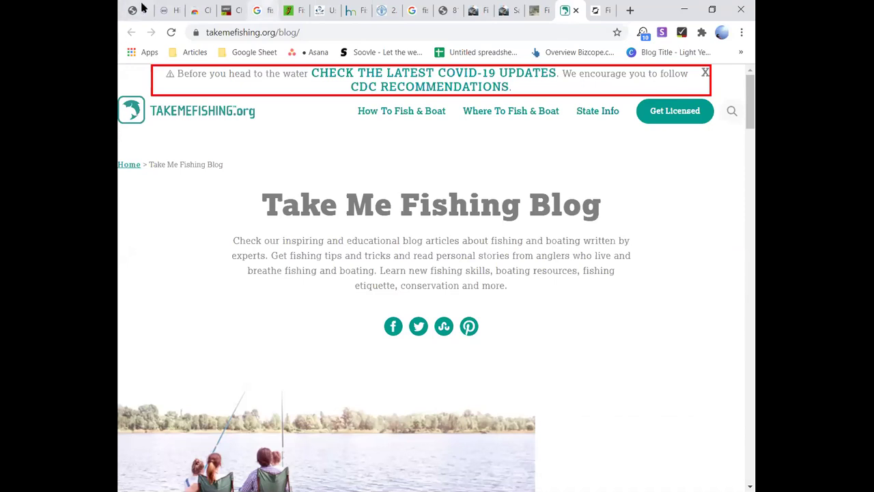
{"action": "scroll", "coordinate": [706, 146], "scroll_direction": "down", "scroll_amount": 5}
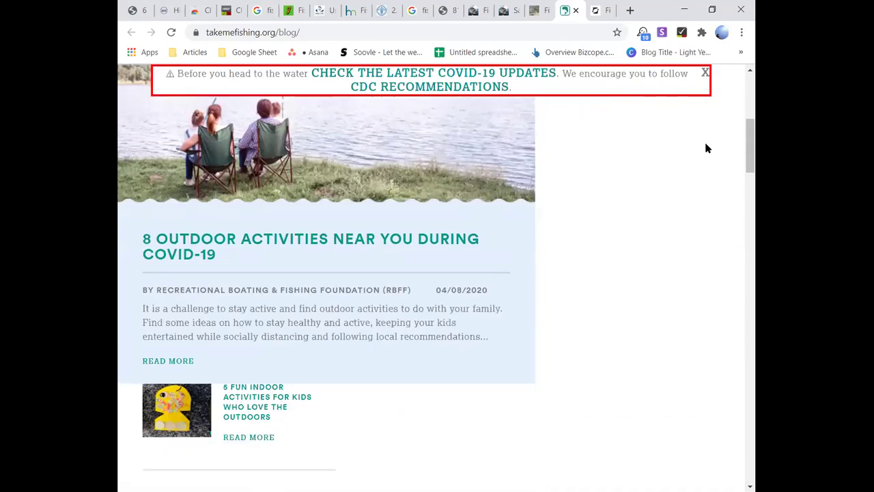
{"action": "scroll", "coordinate": [710, 136], "scroll_direction": "down", "scroll_amount": 10}
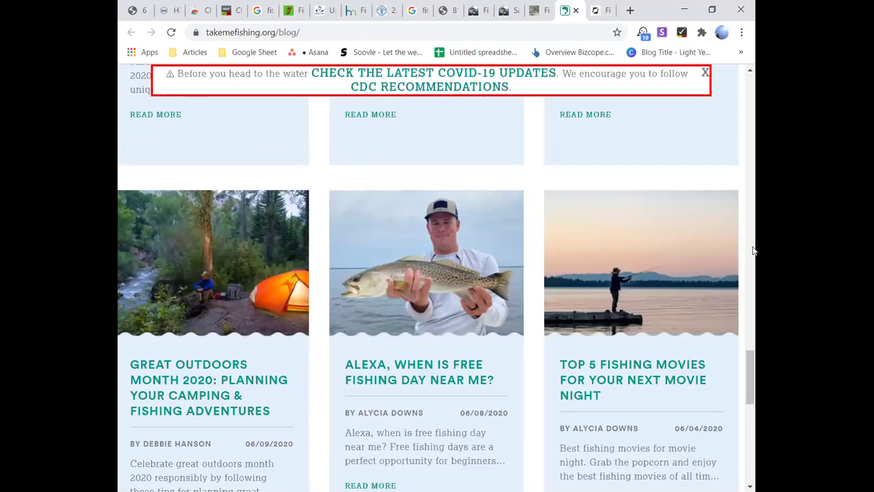
{"action": "scroll", "coordinate": [751, 252], "scroll_direction": "down", "scroll_amount": 10}
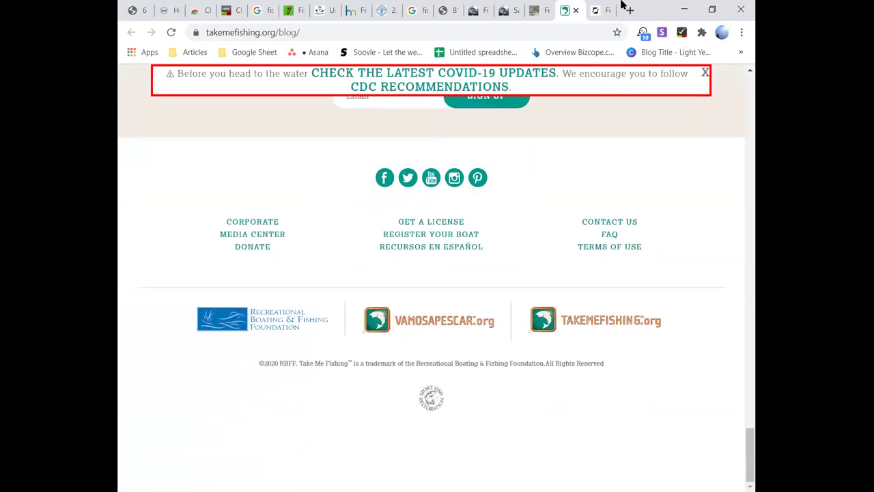
Step: Open the Guest Post Guidelines from the footer of Ocean Oculus's Fishing Boat tag page
{"action": "left_click", "coordinate": [600, 10]}
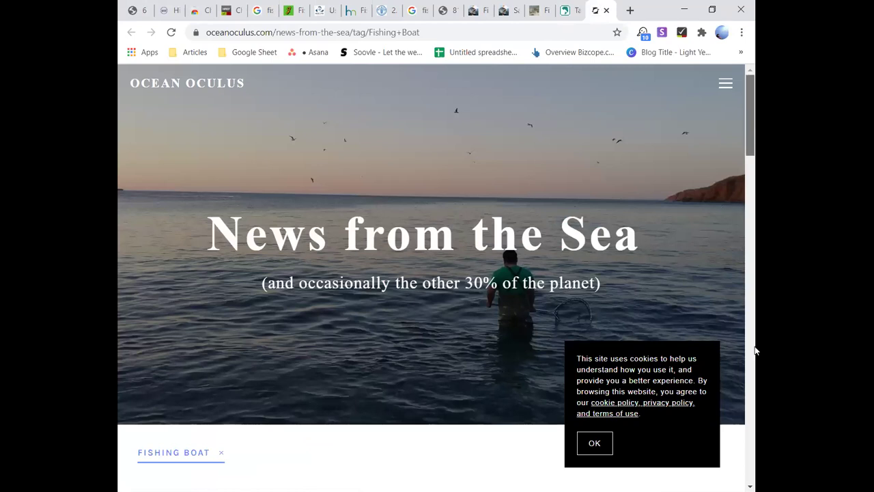
{"action": "scroll", "coordinate": [756, 350], "scroll_direction": "down", "scroll_amount": 15}
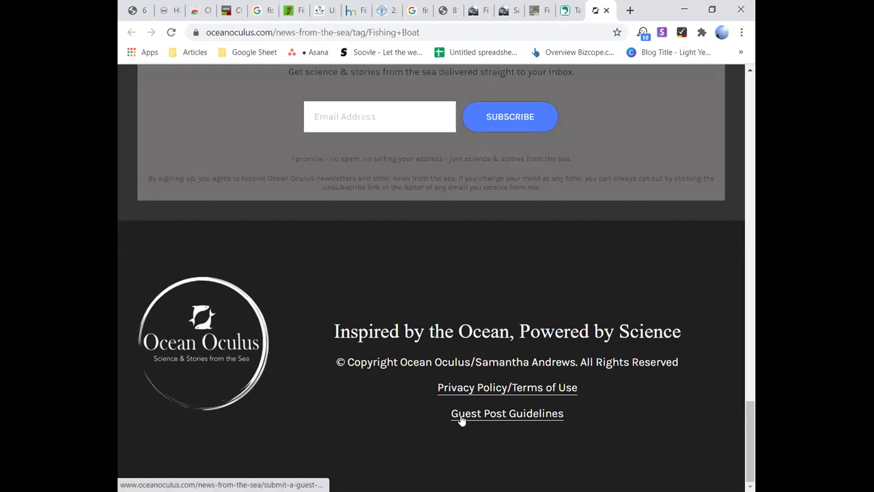
{"action": "left_click", "coordinate": [547, 418]}
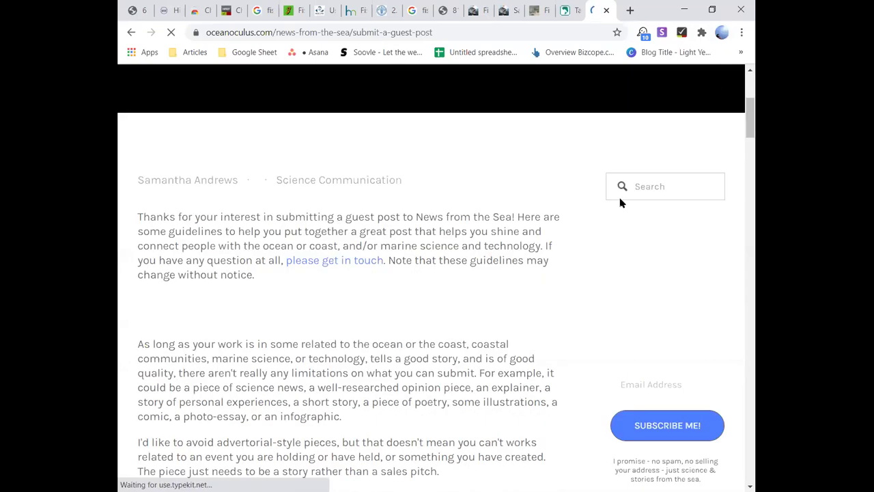
Step: Read the Ocean Oculus guest post guidelines through the submission terms and open the linked contact form
{"action": "scroll", "coordinate": [566, 227], "scroll_direction": "down", "scroll_amount": 5}
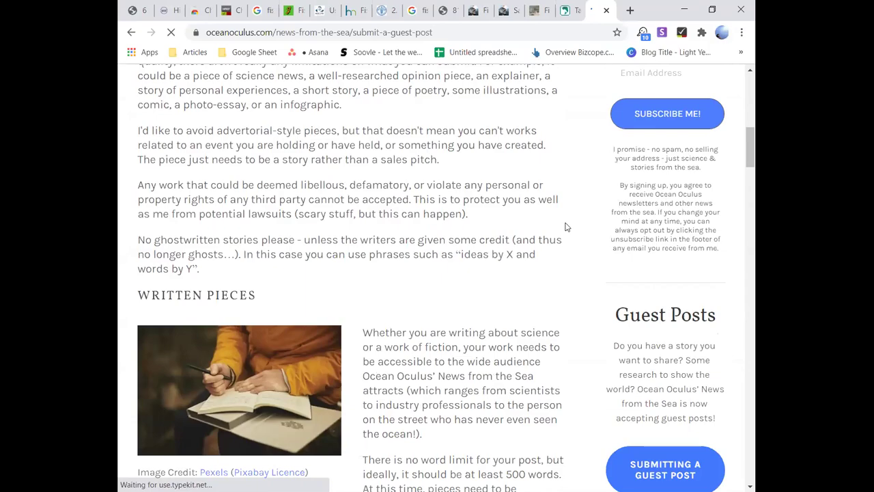
{"action": "scroll", "coordinate": [565, 227], "scroll_direction": "down", "scroll_amount": 5}
{"action": "scroll", "coordinate": [565, 227], "scroll_direction": "down", "scroll_amount": 10}
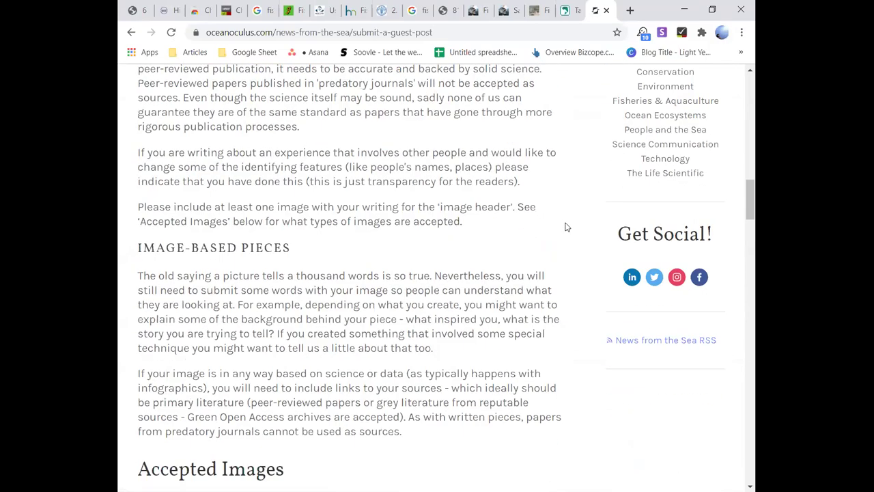
{"action": "scroll", "coordinate": [566, 227], "scroll_direction": "down", "scroll_amount": 10}
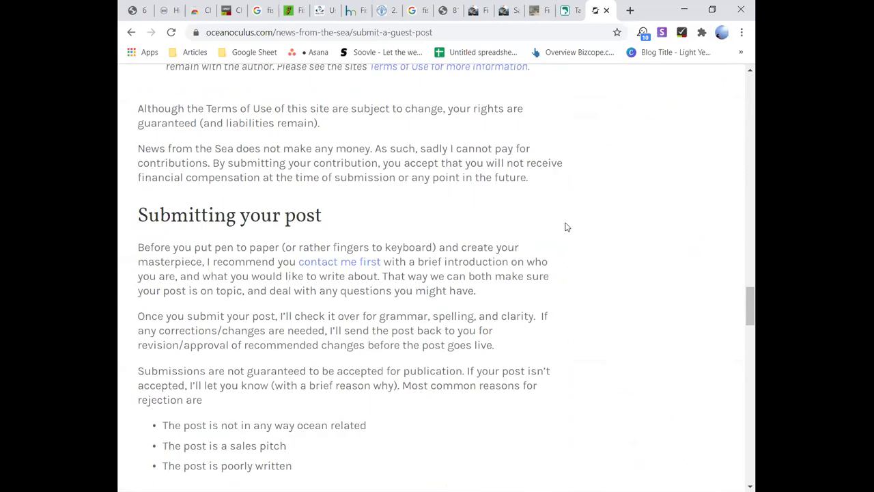
{"action": "left_click", "coordinate": [309, 262]}
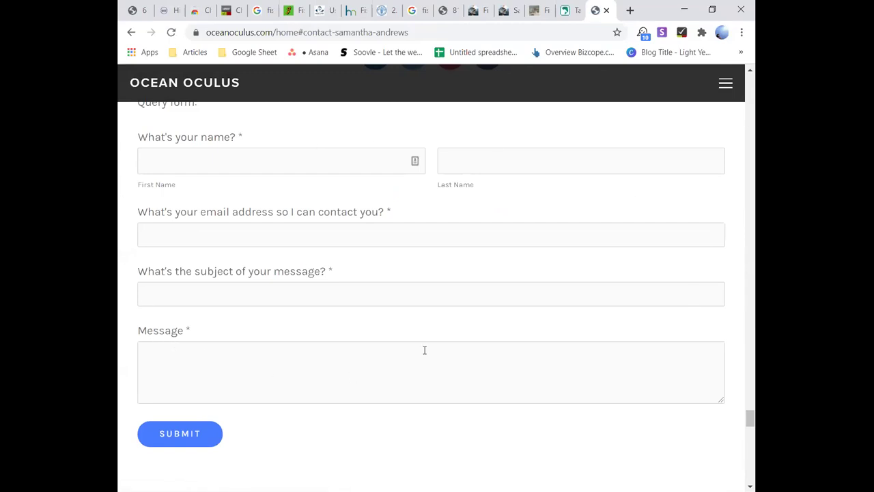
{"action": "scroll", "coordinate": [424, 350], "scroll_direction": "up", "scroll_amount": 2}
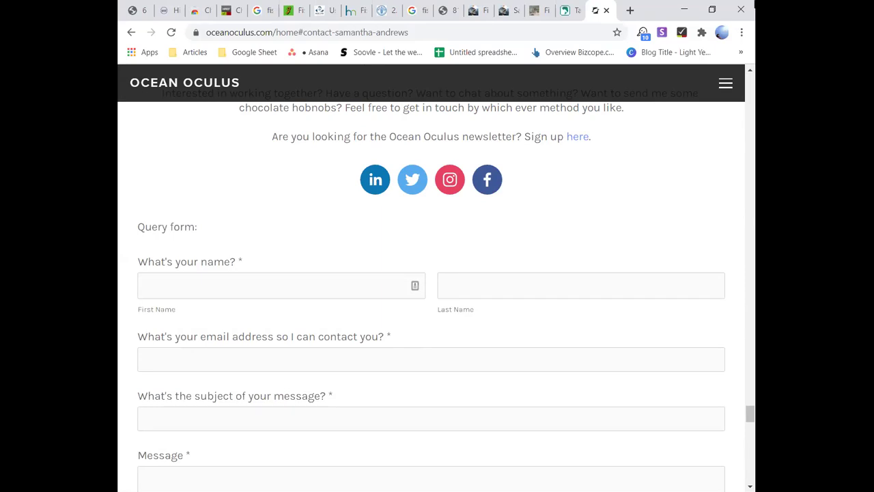
Step: Return to the "fishing boat + guest-posts" Google results and look through them for more guest-post prospects
{"action": "left_click", "coordinate": [410, 8]}
{"action": "scroll", "coordinate": [410, 264], "scroll_direction": "down", "scroll_amount": 5}
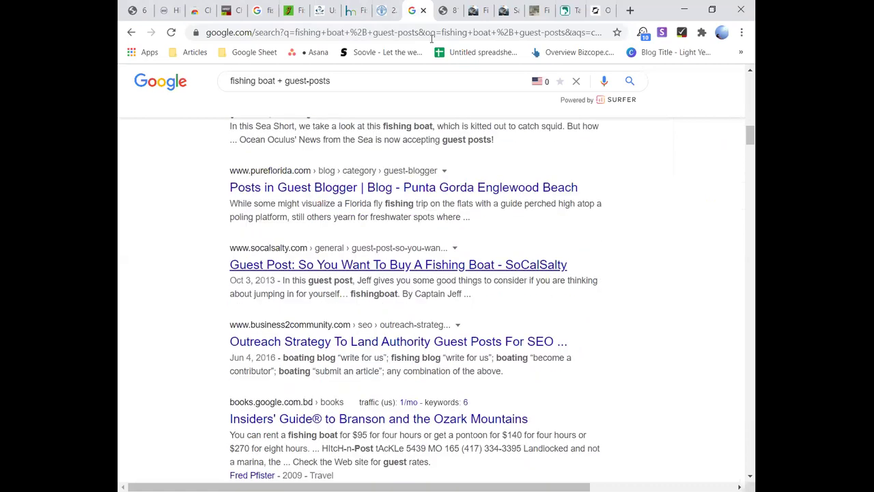
{"action": "scroll", "coordinate": [317, 273], "scroll_direction": "down", "scroll_amount": 2}
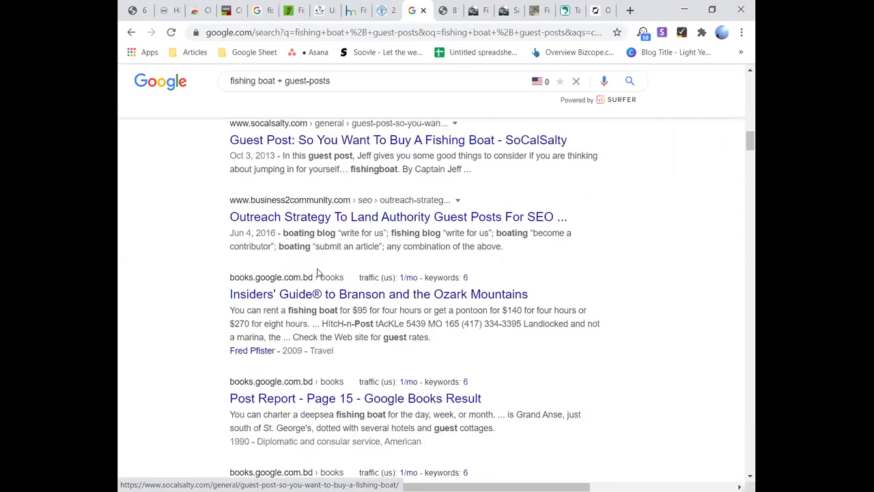
{"action": "scroll", "coordinate": [318, 293], "scroll_direction": "up", "scroll_amount": 10}
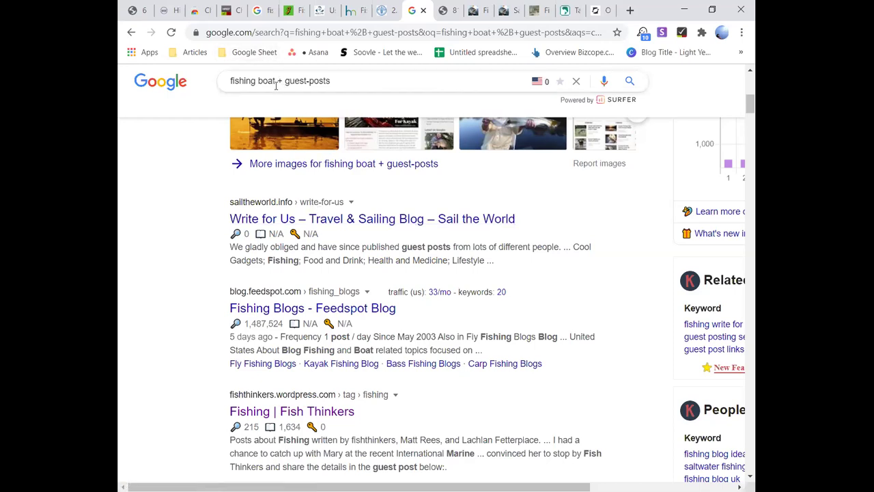
{"action": "left_click_drag", "start_coordinate": [274, 81], "coordinate": [234, 81]}
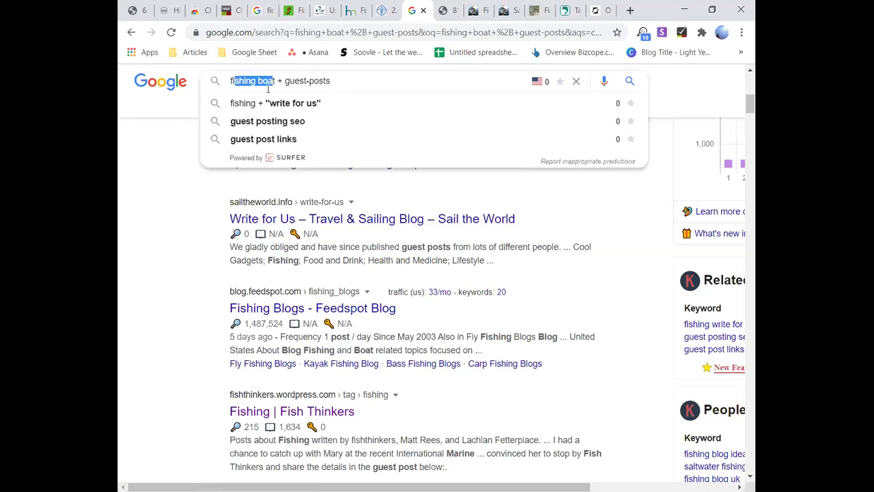
{"action": "left_click", "coordinate": [172, 203]}
{"action": "scroll", "coordinate": [283, 278], "scroll_direction": "down", "scroll_amount": 15}
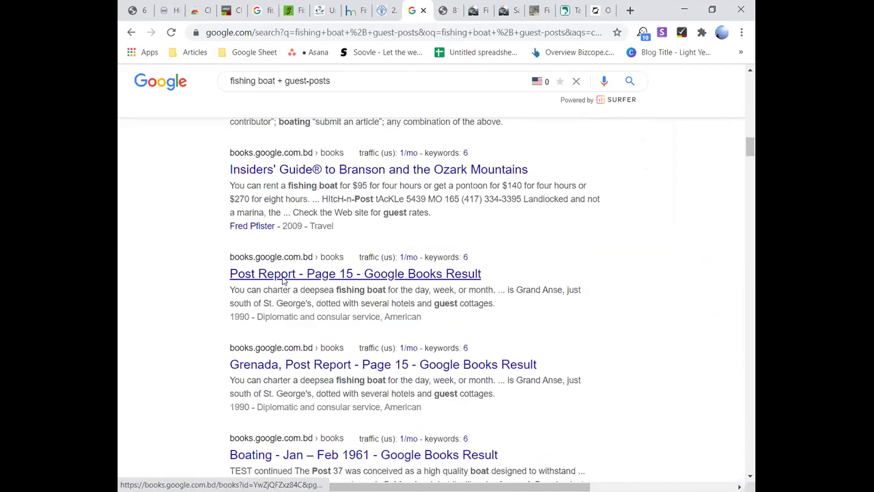
{"action": "scroll", "coordinate": [283, 279], "scroll_direction": "down", "scroll_amount": 10}
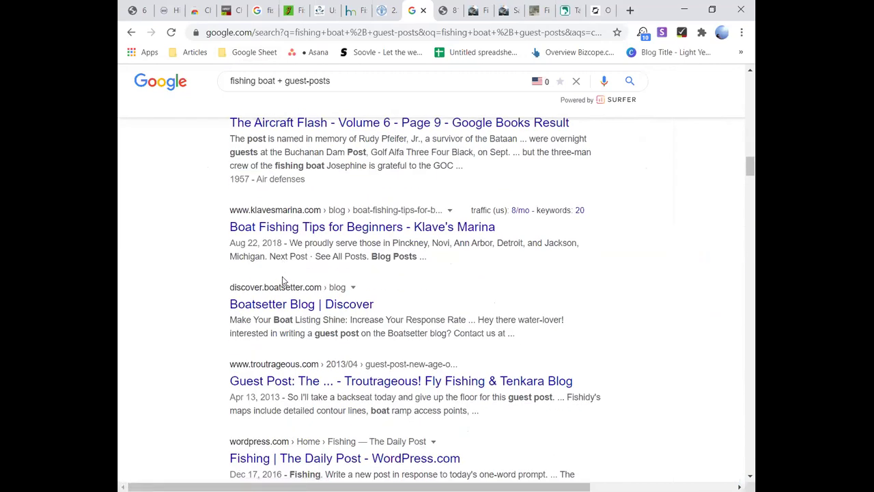
{"action": "scroll", "coordinate": [282, 280], "scroll_direction": "down", "scroll_amount": 5}
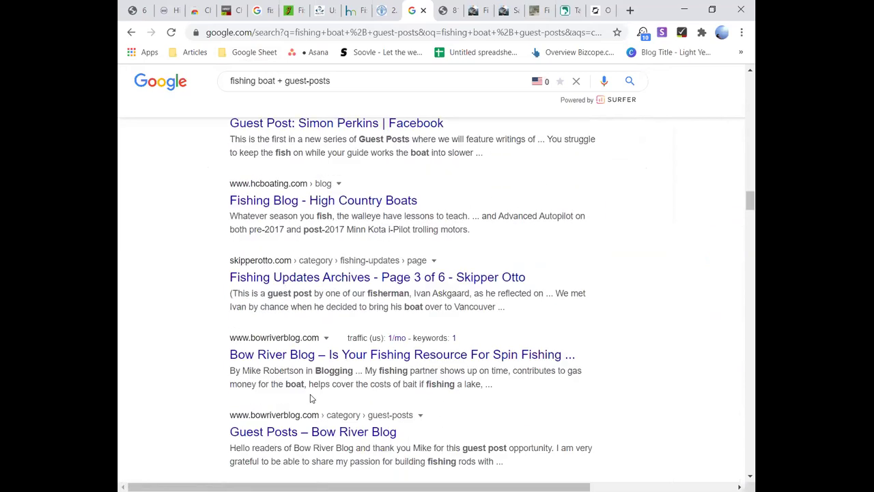
Step: Open the Bow River Blog home page and its Guest Posts category in new tabs and switch to the category page
{"action": "right_click", "coordinate": [337, 356]}
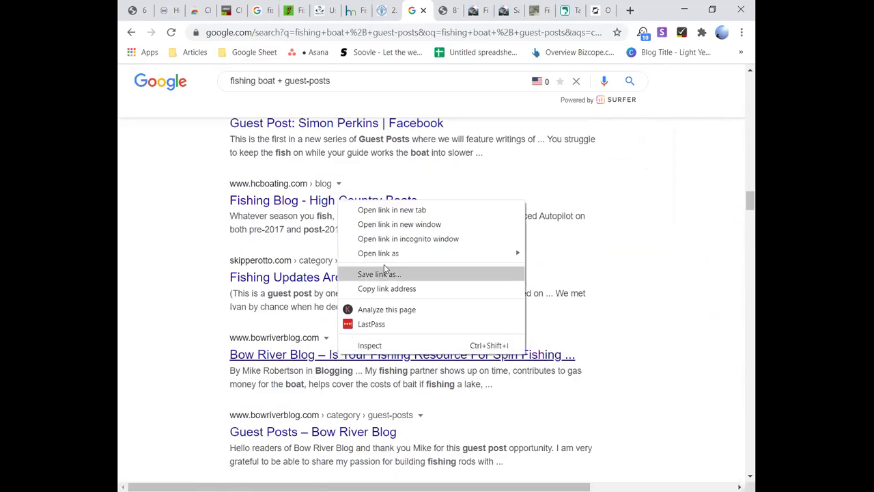
{"action": "left_click", "coordinate": [386, 210]}
{"action": "right_click", "coordinate": [311, 441]}
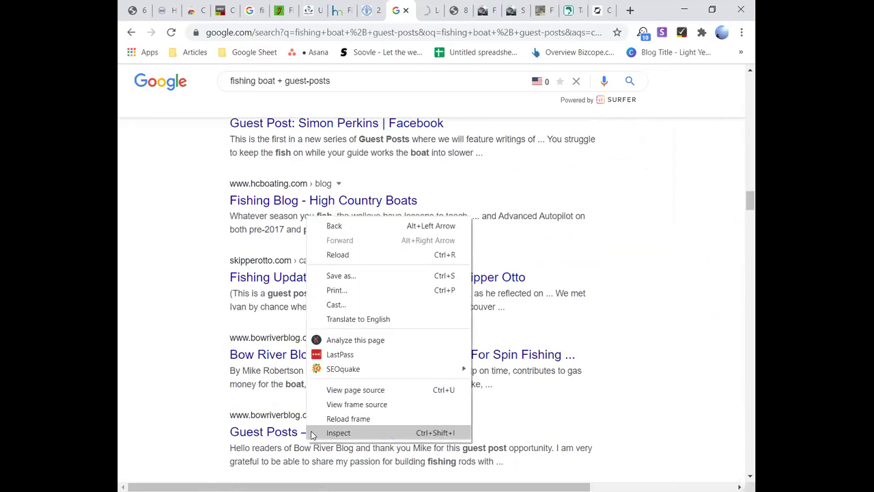
{"action": "right_click", "coordinate": [274, 429]}
{"action": "right_click", "coordinate": [273, 429]}
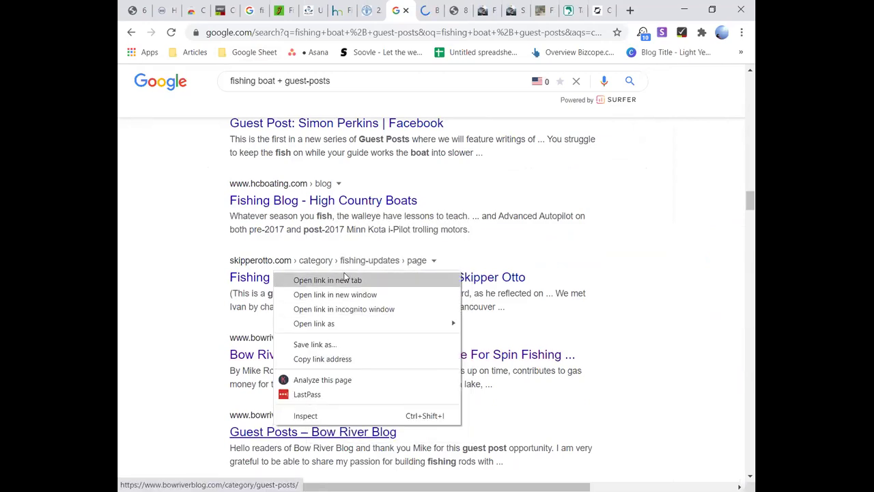
{"action": "left_click", "coordinate": [345, 280]}
{"action": "left_click", "coordinate": [413, 5]}
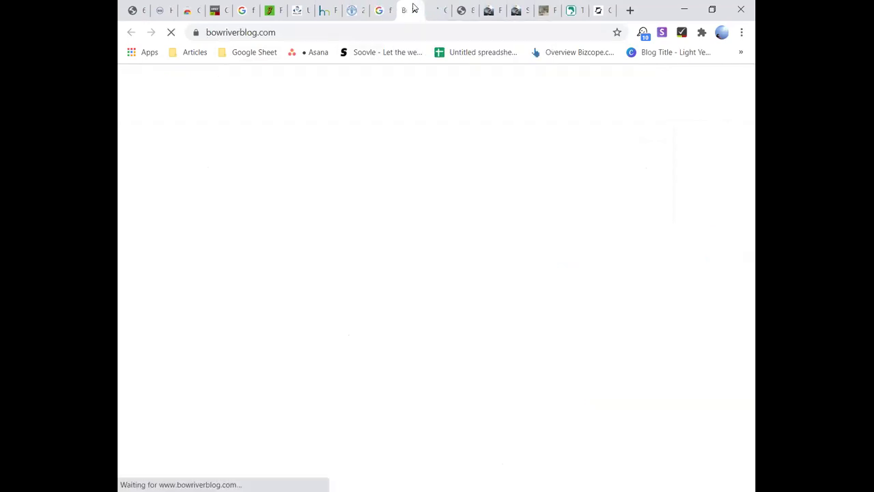
{"action": "left_click", "coordinate": [429, 13]}
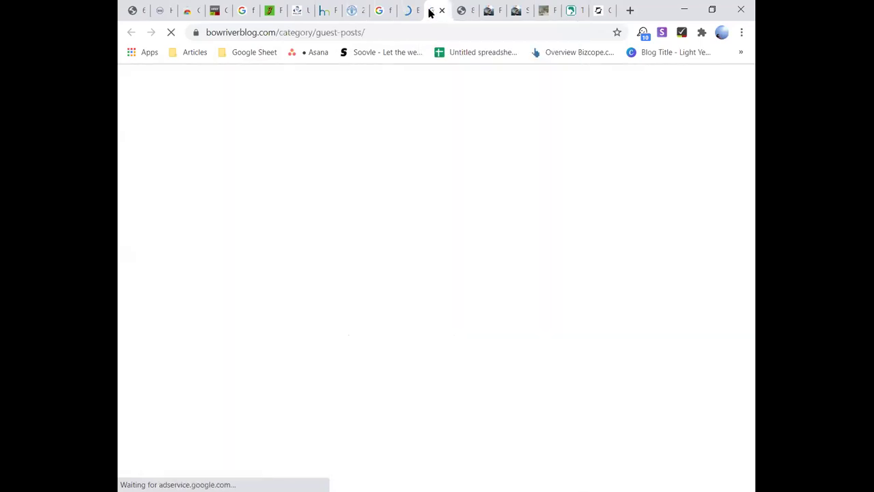
Step: Look through Bow River Blog's Guest Posts category page down to the footer for guest-post submission information
{"action": "left_click", "coordinate": [405, 14]}
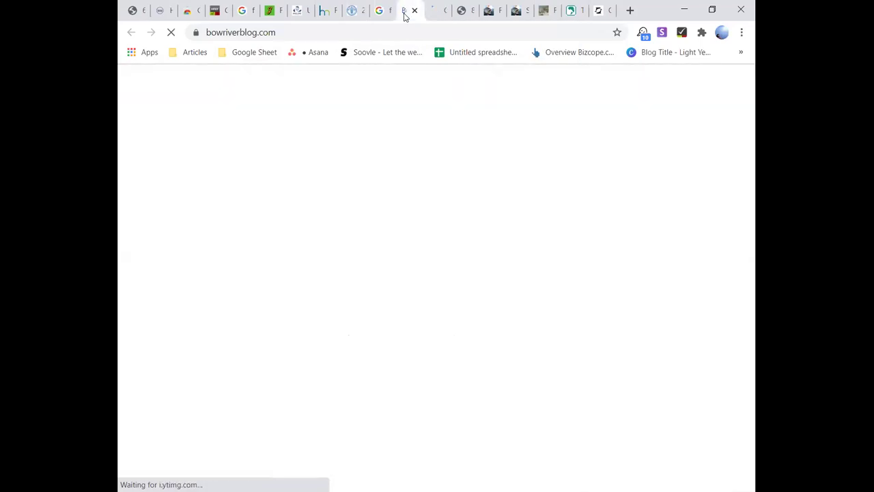
{"action": "left_click", "coordinate": [431, 15]}
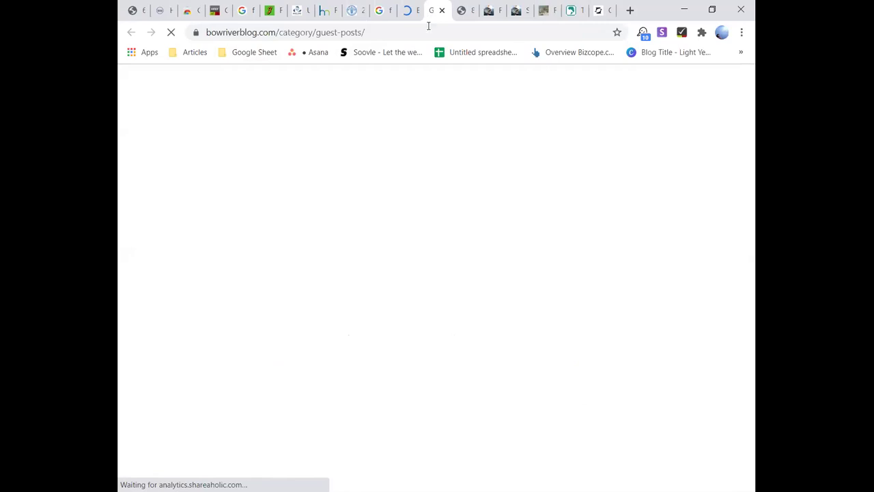
{"action": "scroll", "coordinate": [447, 142], "scroll_direction": "down", "scroll_amount": 1}
{"action": "scroll", "coordinate": [448, 143], "scroll_direction": "down", "scroll_amount": 20}
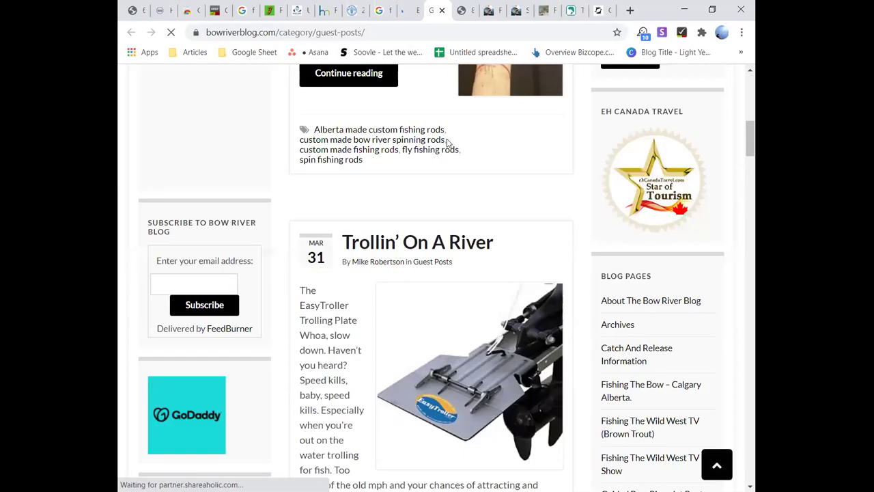
{"action": "scroll", "coordinate": [447, 144], "scroll_direction": "up", "scroll_amount": 20}
{"action": "scroll", "coordinate": [448, 142], "scroll_direction": "up", "scroll_amount": 3}
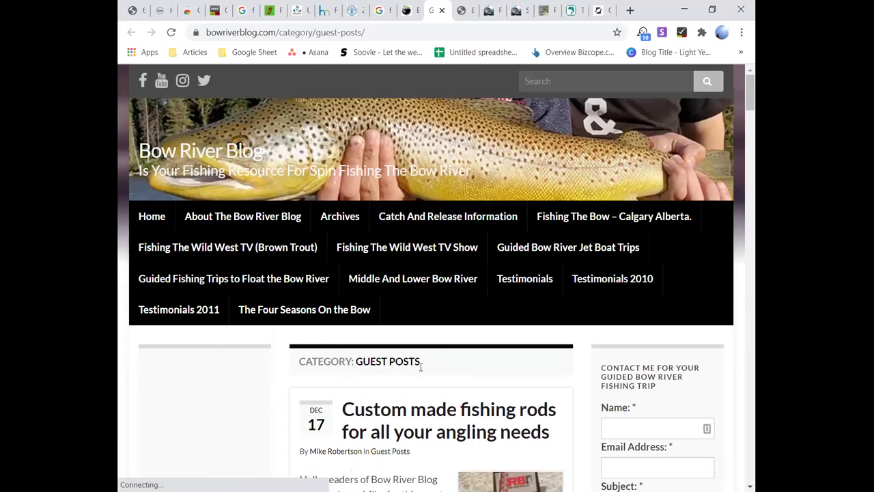
{"action": "scroll", "coordinate": [423, 363], "scroll_direction": "down", "scroll_amount": 10}
{"action": "scroll", "coordinate": [434, 365], "scroll_direction": "down", "scroll_amount": 14}
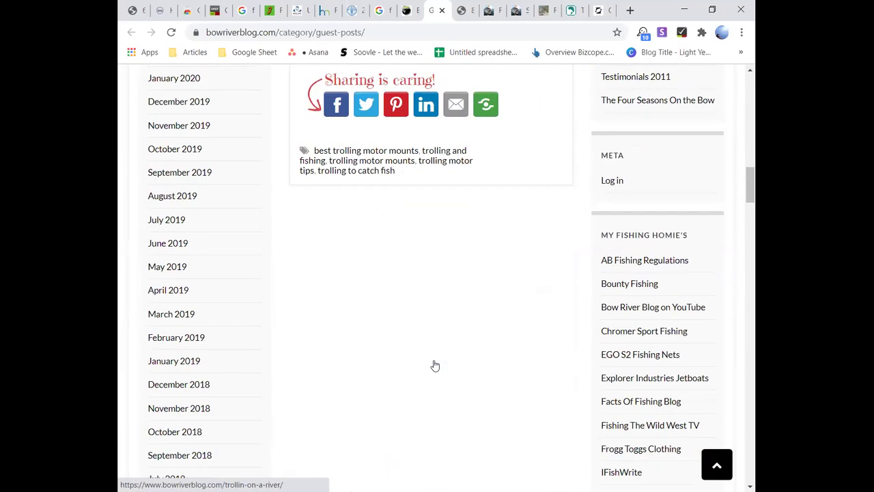
{"action": "scroll", "coordinate": [434, 363], "scroll_direction": "down", "scroll_amount": 20}
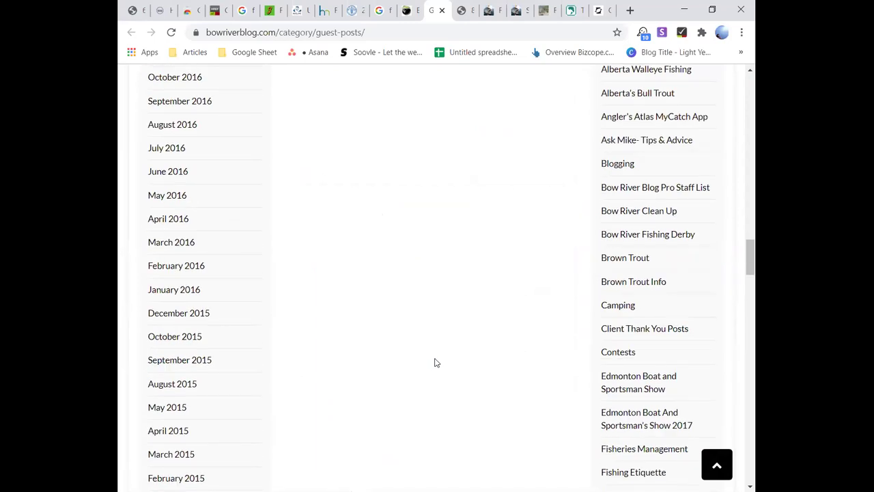
{"action": "scroll", "coordinate": [501, 351], "scroll_direction": "down", "scroll_amount": 8}
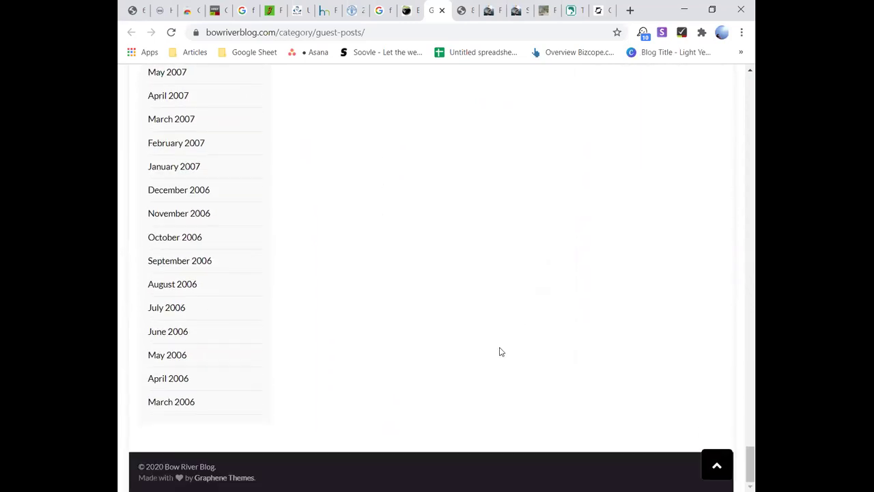
{"action": "scroll", "coordinate": [500, 351], "scroll_direction": "up", "scroll_amount": 20}
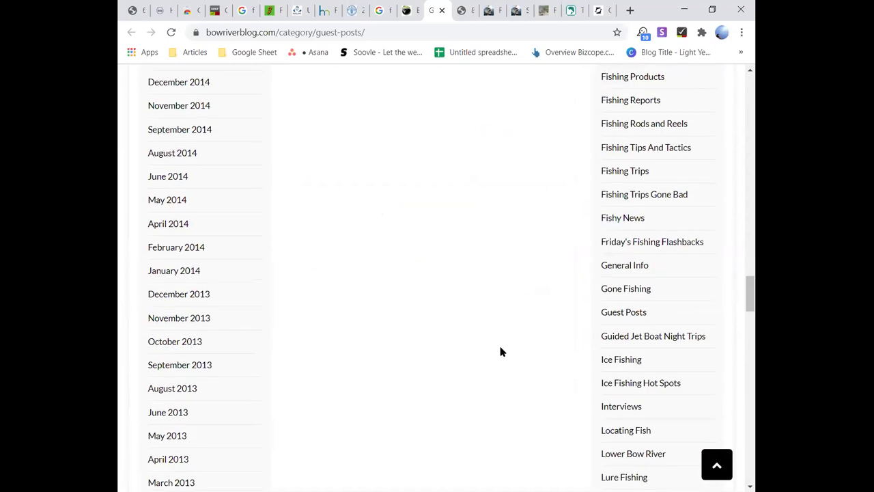
{"action": "scroll", "coordinate": [501, 352], "scroll_direction": "up", "scroll_amount": 15}
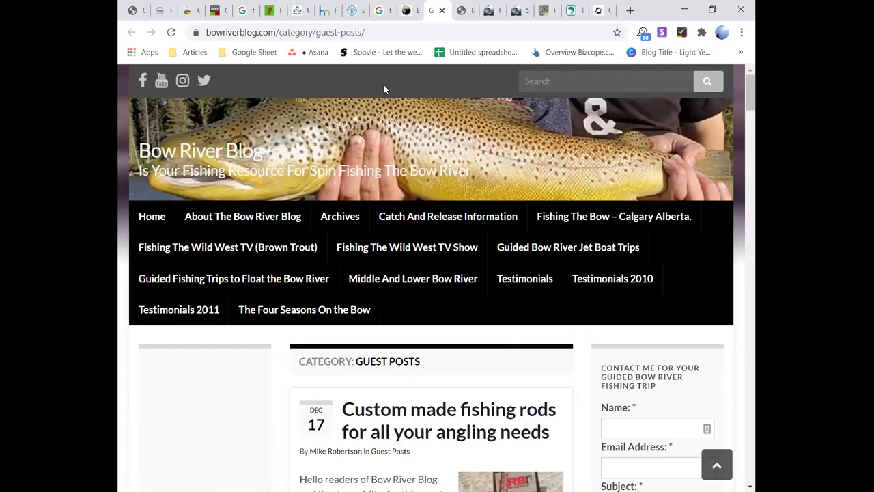
Step: Review the published guest posts and the archive and sidebar links on the category page for a way to contribute
{"action": "scroll", "coordinate": [429, 100], "scroll_direction": "down", "scroll_amount": 6}
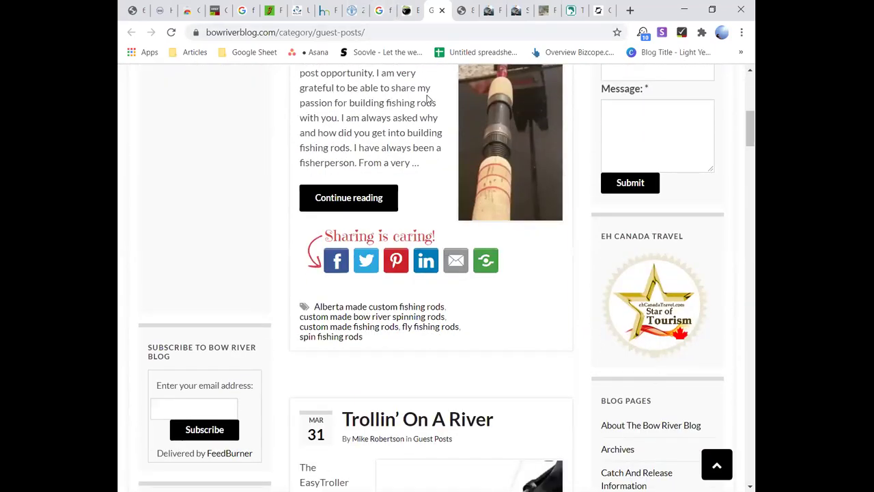
{"action": "scroll", "coordinate": [390, 156], "scroll_direction": "down", "scroll_amount": 3}
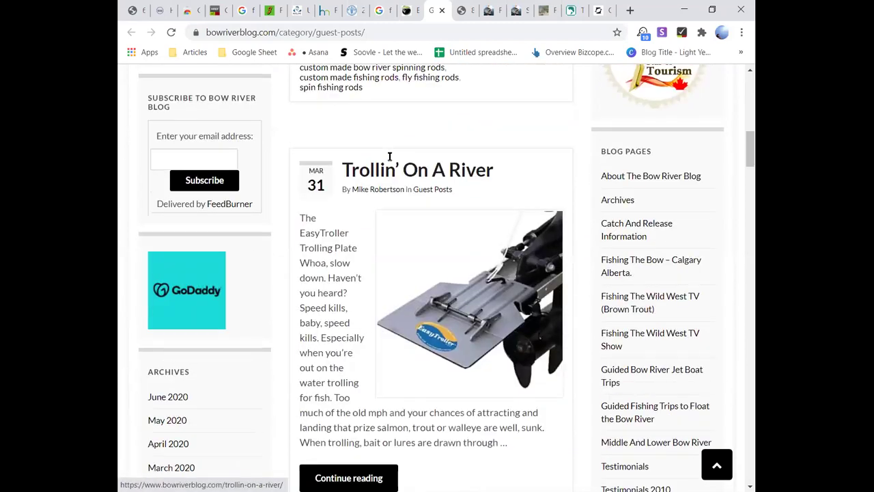
{"action": "scroll", "coordinate": [390, 157], "scroll_direction": "down", "scroll_amount": 6}
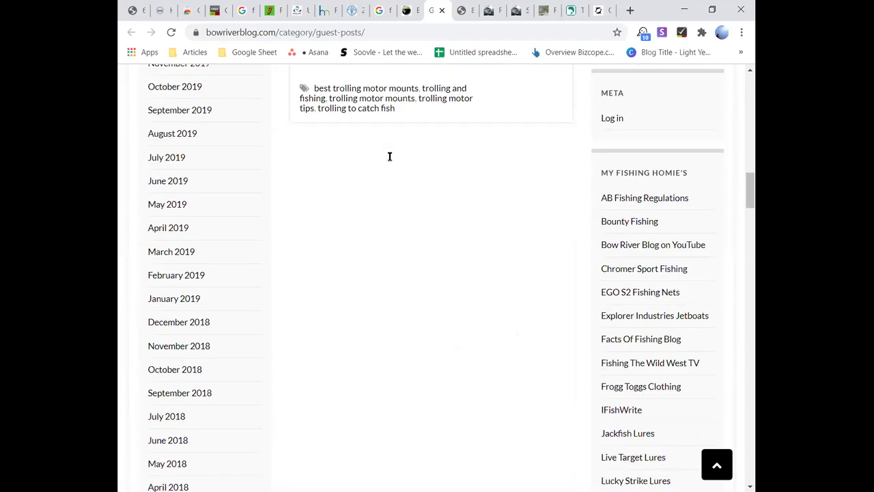
{"action": "left_click_drag", "start_coordinate": [750, 191], "coordinate": [750, 82]}
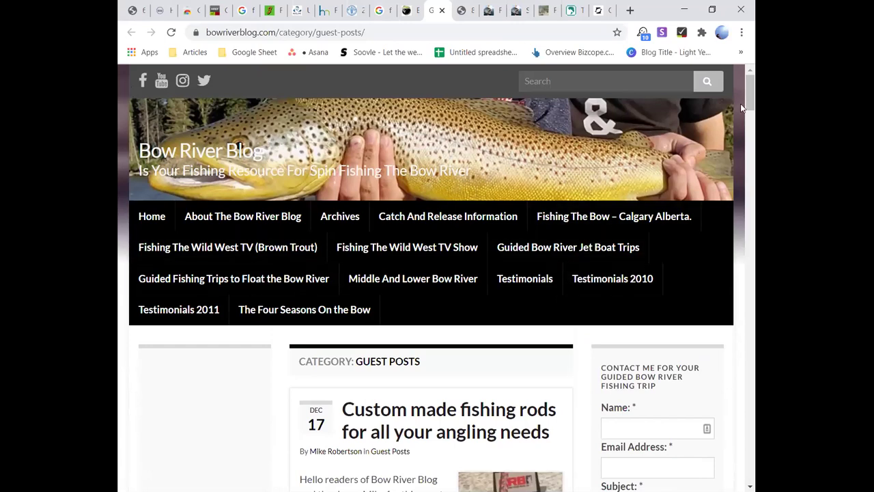
{"action": "left_click_drag", "start_coordinate": [750, 85], "coordinate": [751, 464]}
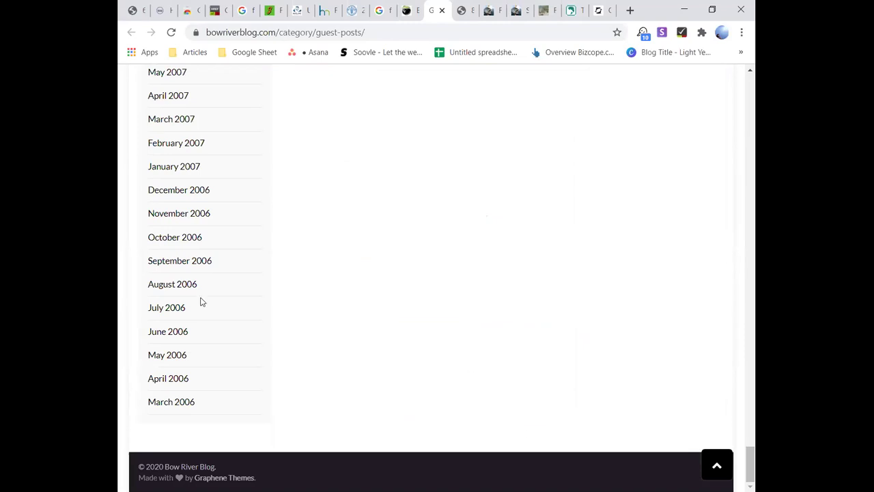
{"action": "scroll", "coordinate": [201, 301], "scroll_direction": "up", "scroll_amount": 20}
{"action": "scroll", "coordinate": [200, 301], "scroll_direction": "up", "scroll_amount": 6}
{"action": "scroll", "coordinate": [200, 300], "scroll_direction": "down", "scroll_amount": 12}
{"action": "scroll", "coordinate": [200, 300], "scroll_direction": "up", "scroll_amount": 20}
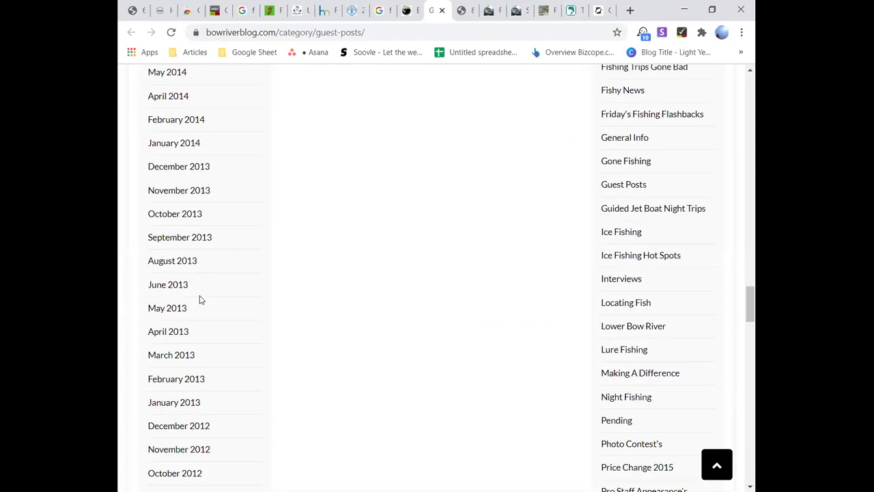
{"action": "scroll", "coordinate": [201, 300], "scroll_direction": "down", "scroll_amount": 5}
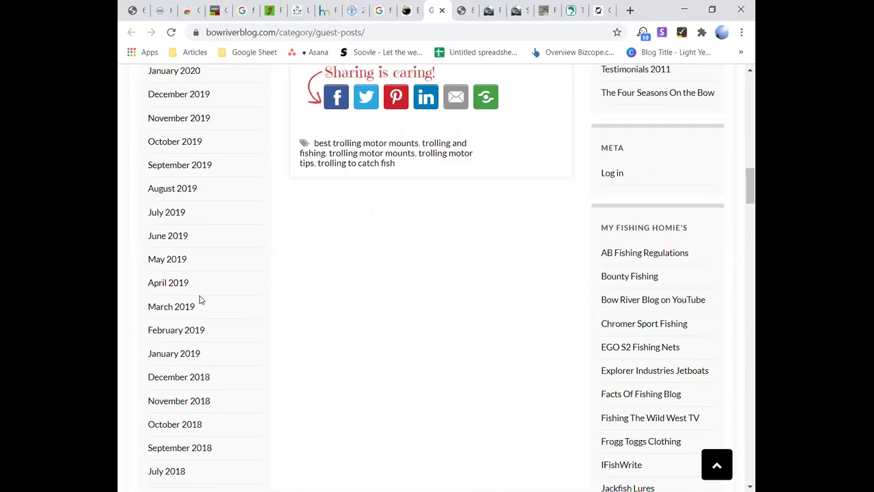
{"action": "scroll", "coordinate": [201, 300], "scroll_direction": "up", "scroll_amount": 5}
{"action": "scroll", "coordinate": [201, 299], "scroll_direction": "up", "scroll_amount": 5}
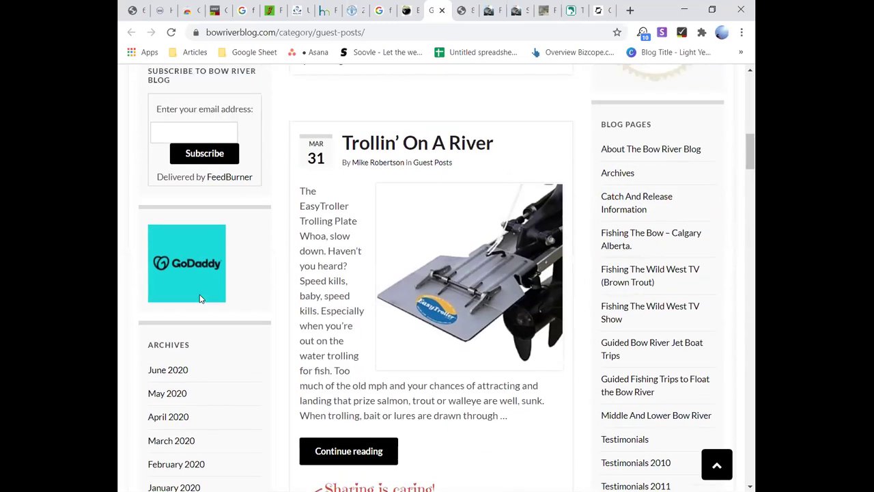
{"action": "scroll", "coordinate": [201, 298], "scroll_direction": "up", "scroll_amount": 2}
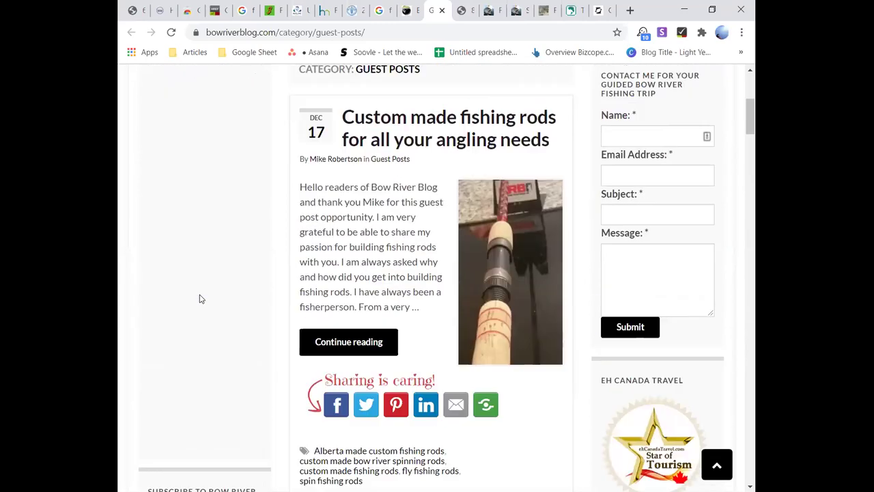
{"action": "scroll", "coordinate": [639, 247], "scroll_direction": "up", "scroll_amount": 2}
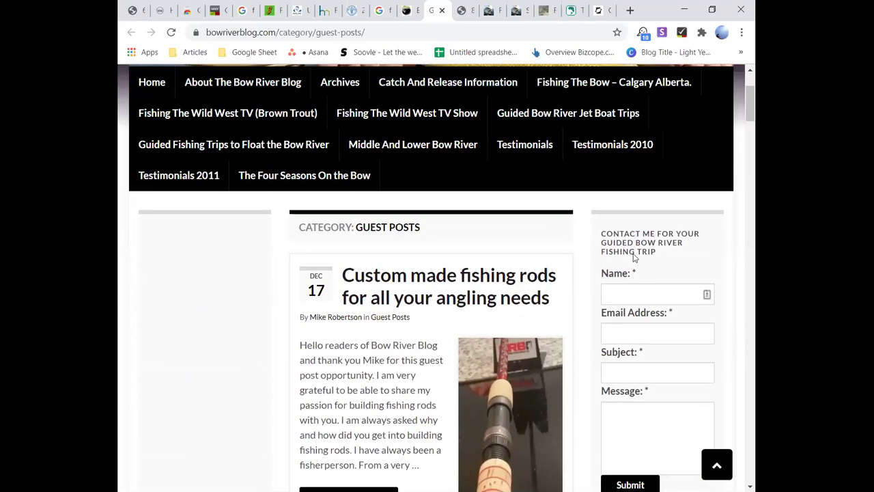
Step: Check the name, email, subject and message fields of the guided fishing trip contact form as a way to reach the blog owner
{"action": "left_click", "coordinate": [665, 288]}
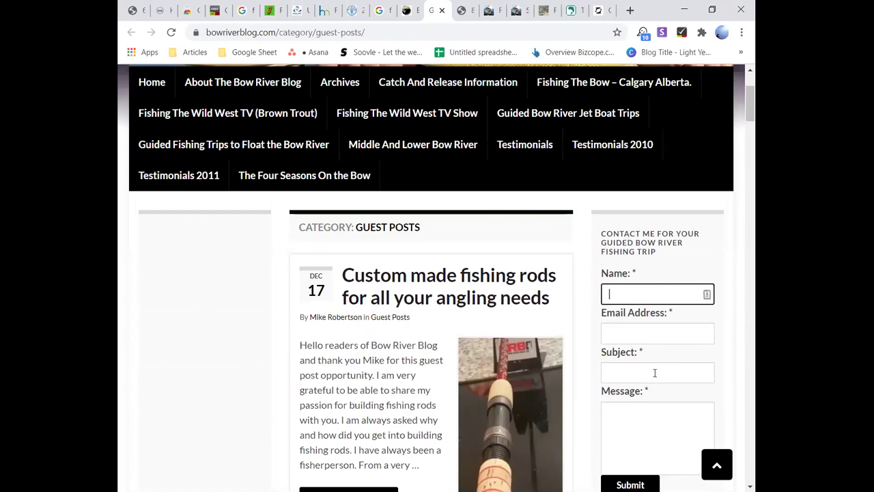
{"action": "key", "text": "Tab"}
{"action": "key", "text": "Tab"}
{"action": "key", "text": "Tab"}
{"action": "scroll", "coordinate": [636, 415], "scroll_direction": "down", "scroll_amount": 5}
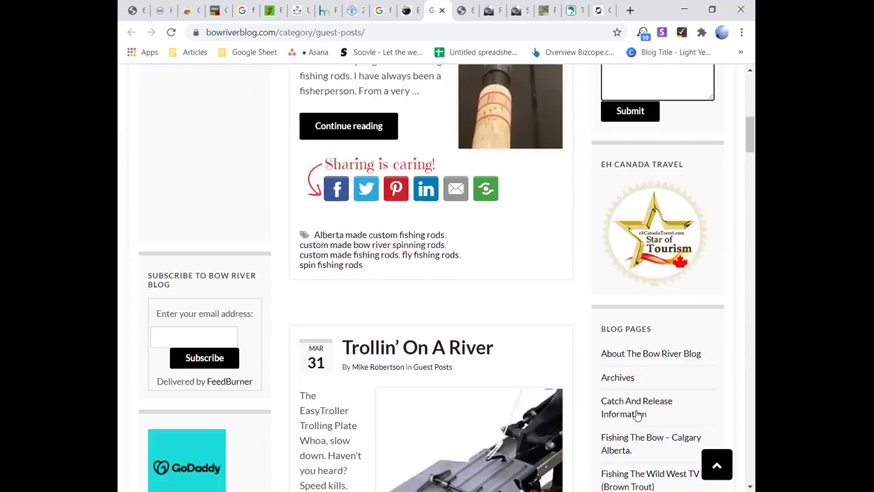
{"action": "scroll", "coordinate": [640, 235], "scroll_direction": "up", "scroll_amount": 4}
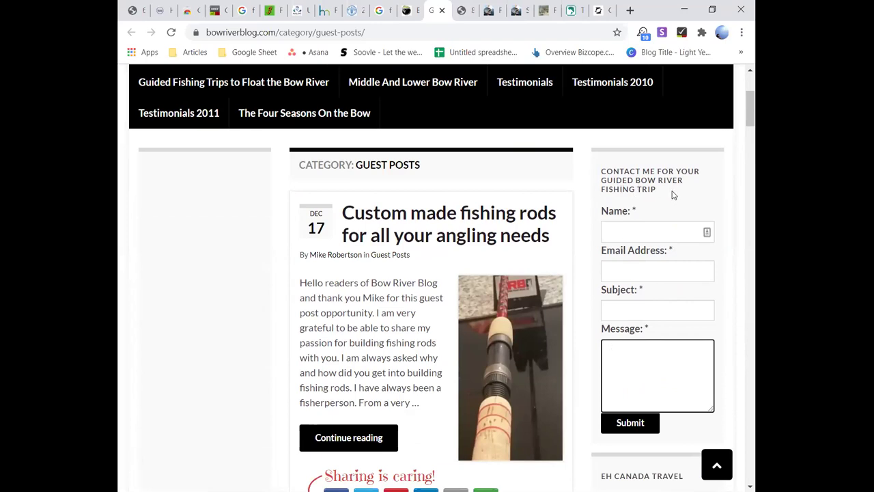
{"action": "scroll", "coordinate": [582, 310], "scroll_direction": "up", "scroll_amount": 2}
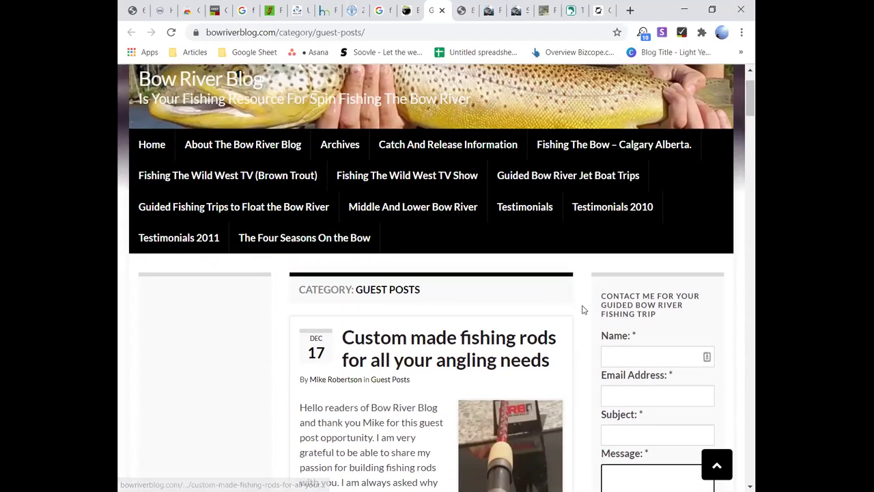
{"action": "left_click", "coordinate": [582, 310]}
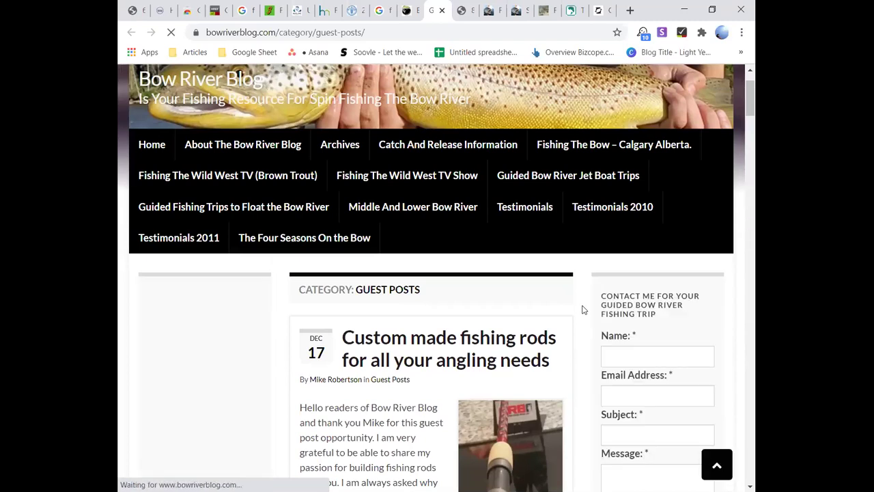
Step: Open the About The Bow River Blog page and read the owner's introduction
{"action": "left_click", "coordinate": [222, 151]}
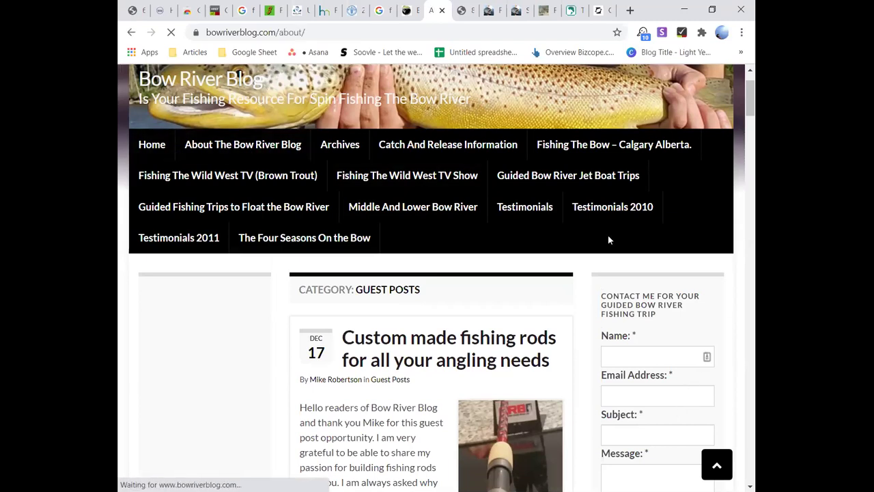
{"action": "scroll", "coordinate": [280, 173], "scroll_direction": "down", "scroll_amount": 5}
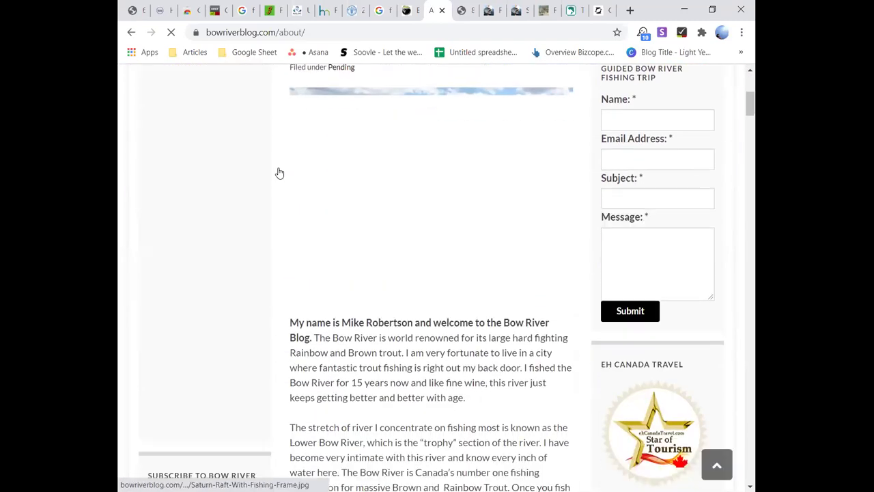
{"action": "scroll", "coordinate": [280, 174], "scroll_direction": "down", "scroll_amount": 10}
{"action": "scroll", "coordinate": [279, 173], "scroll_direction": "up", "scroll_amount": 5}
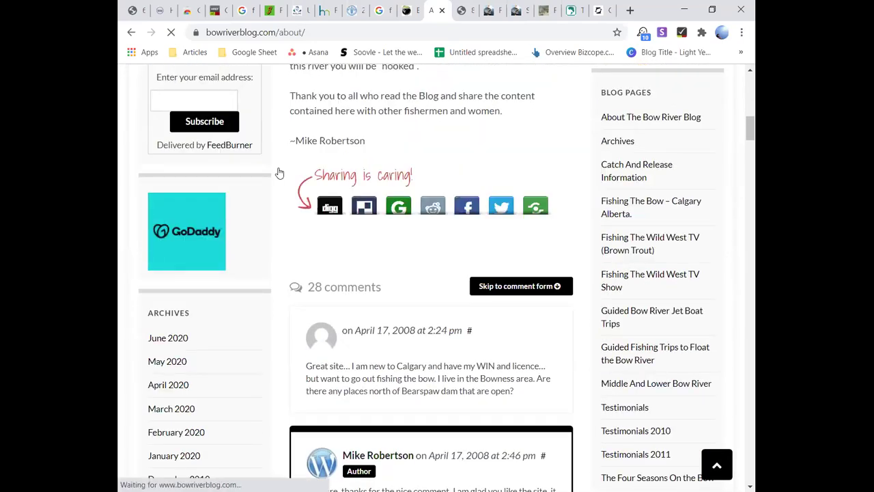
{"action": "scroll", "coordinate": [279, 174], "scroll_direction": "up", "scroll_amount": 5}
{"action": "scroll", "coordinate": [279, 173], "scroll_direction": "up", "scroll_amount": 6}
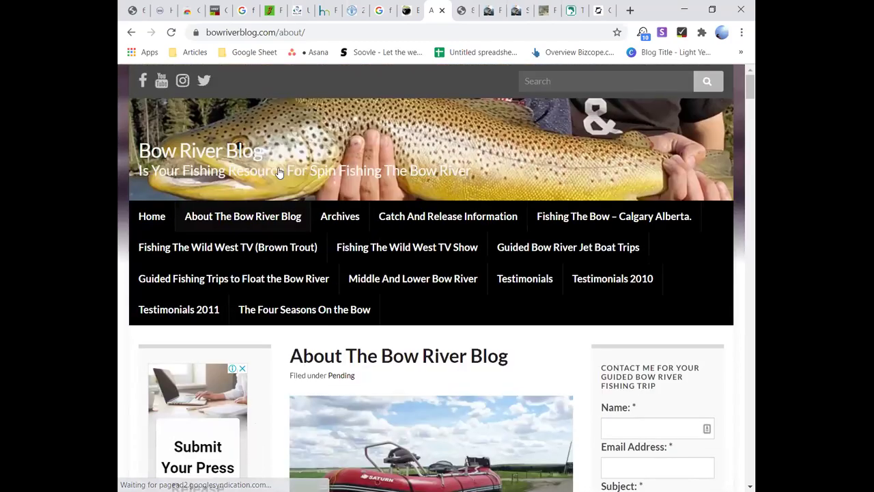
Step: Examine the About page's comments and Leave a Reply form, and return to the introduction
{"action": "scroll", "coordinate": [279, 174], "scroll_direction": "down", "scroll_amount": 20}
{"action": "scroll", "coordinate": [279, 173], "scroll_direction": "down", "scroll_amount": 20}
{"action": "scroll", "coordinate": [279, 174], "scroll_direction": "down", "scroll_amount": 20}
{"action": "scroll", "coordinate": [279, 173], "scroll_direction": "down", "scroll_amount": 20}
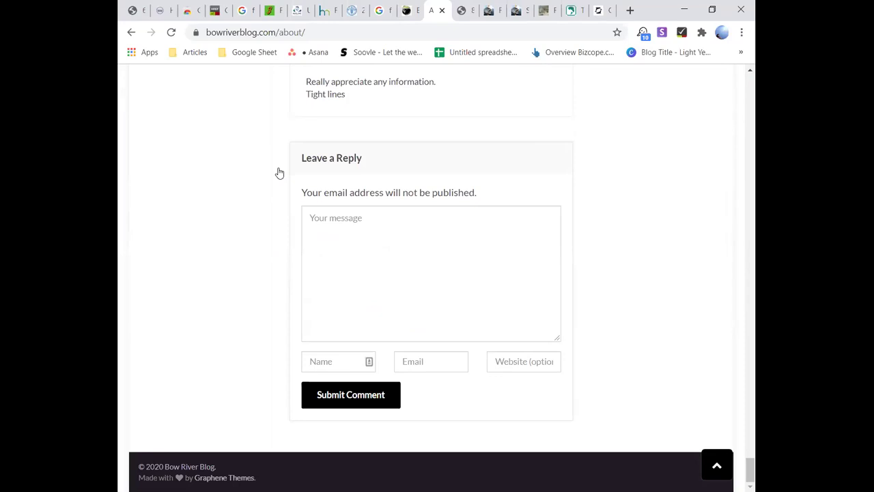
{"action": "scroll", "coordinate": [279, 174], "scroll_direction": "up", "scroll_amount": 1}
{"action": "scroll", "coordinate": [279, 174], "scroll_direction": "up", "scroll_amount": 5}
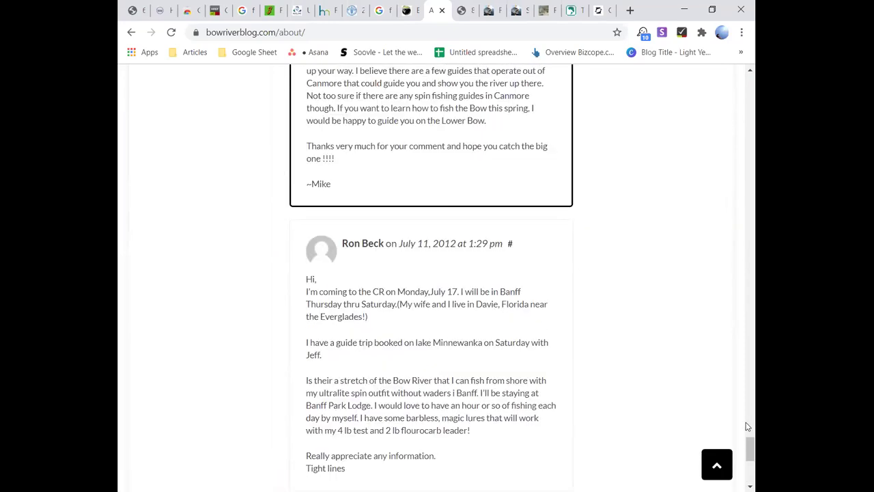
{"action": "left_click_drag", "start_coordinate": [751, 442], "coordinate": [756, 43]}
{"action": "scroll", "coordinate": [755, 181], "scroll_direction": "down", "scroll_amount": 5}
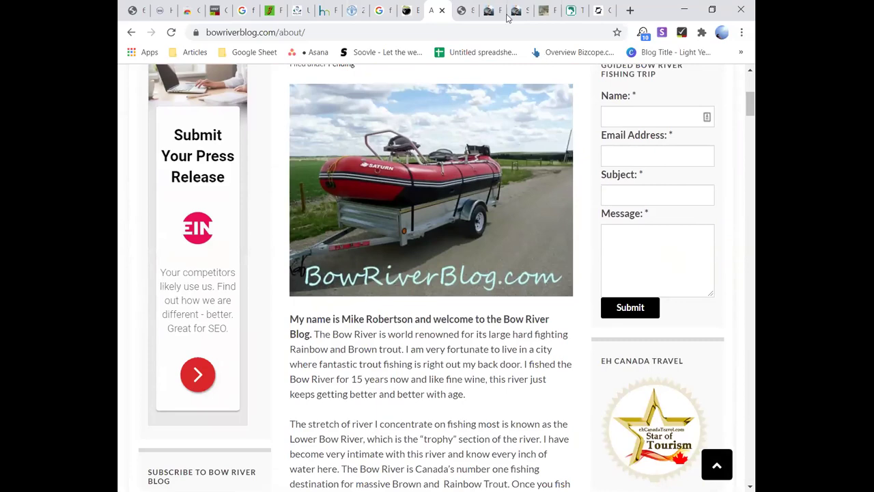
Step: From the "fishing boat + guest-posts" Google results, open nerd's eye view's "Guest Post: Fishing for Tourists" in a new tab and switch to it
{"action": "left_click", "coordinate": [380, 11]}
{"action": "scroll", "coordinate": [362, 407], "scroll_direction": "down", "scroll_amount": 8}
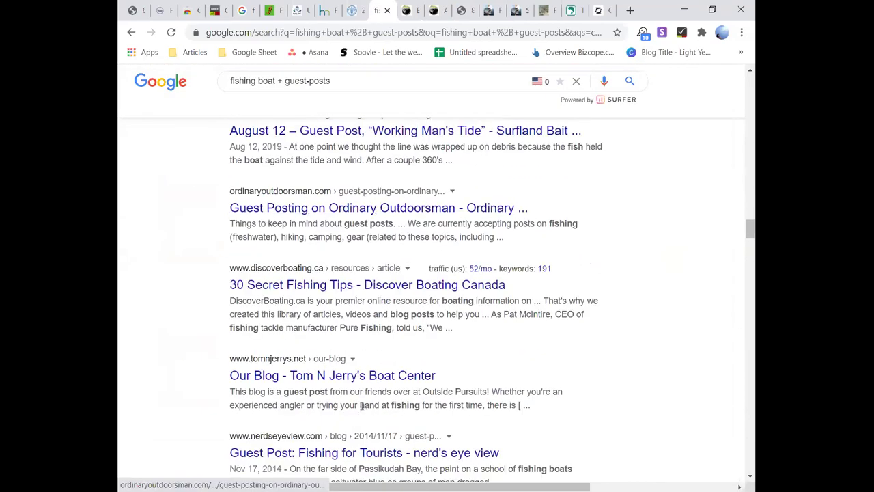
{"action": "scroll", "coordinate": [362, 409], "scroll_direction": "down", "scroll_amount": 2}
{"action": "right_click", "coordinate": [281, 327]}
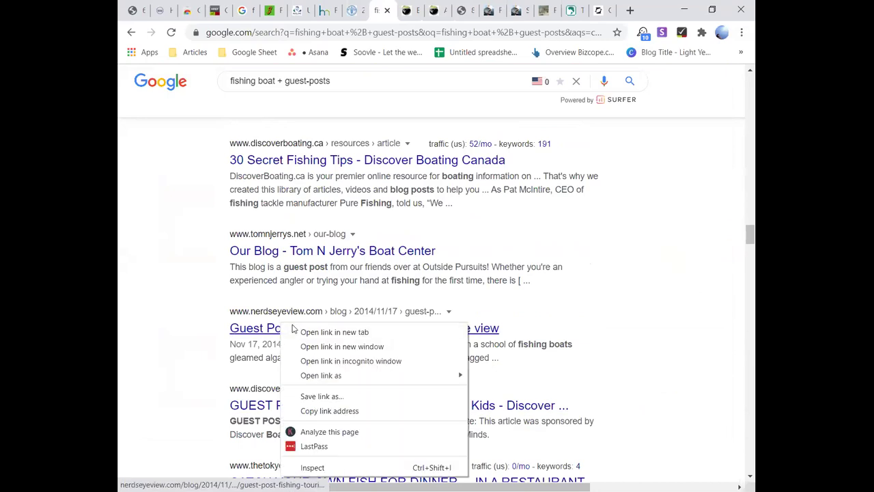
{"action": "left_click", "coordinate": [303, 332]}
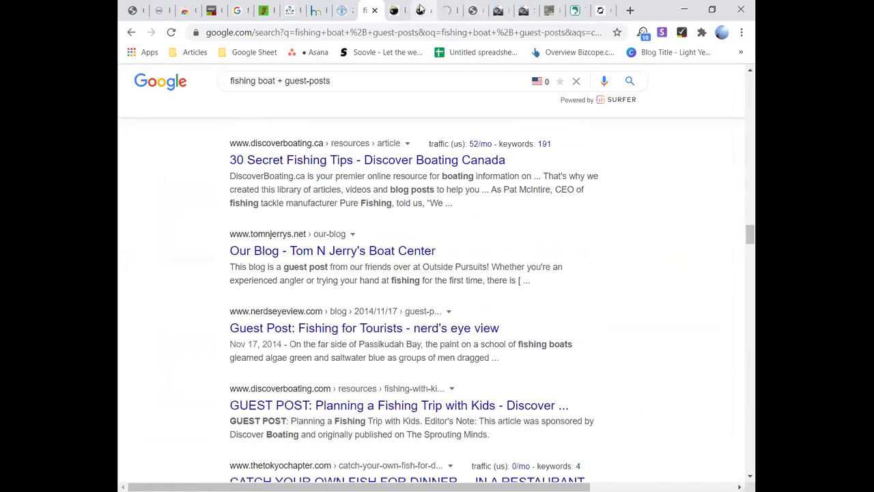
{"action": "left_click", "coordinate": [461, 8]}
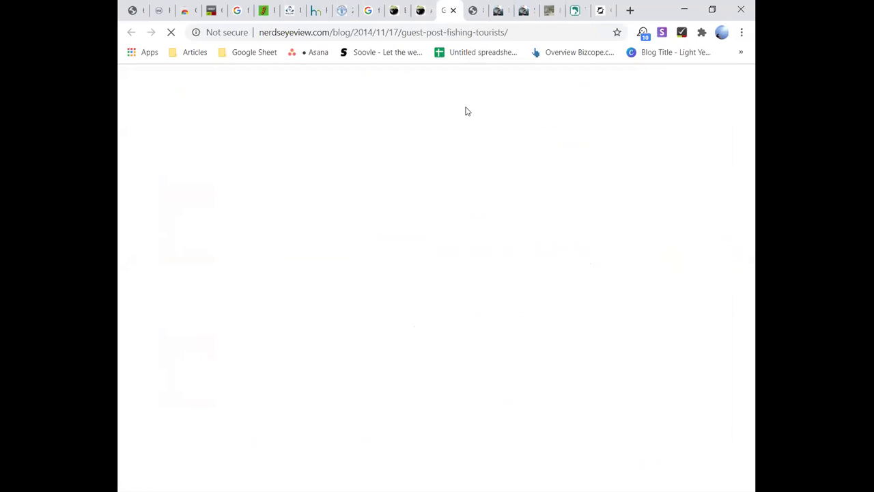
Step: Skim the "Guest Post: Fishing for Tourists" article and its photos, and return to the start of the page
{"action": "scroll", "coordinate": [467, 111], "scroll_direction": "down", "scroll_amount": 10}
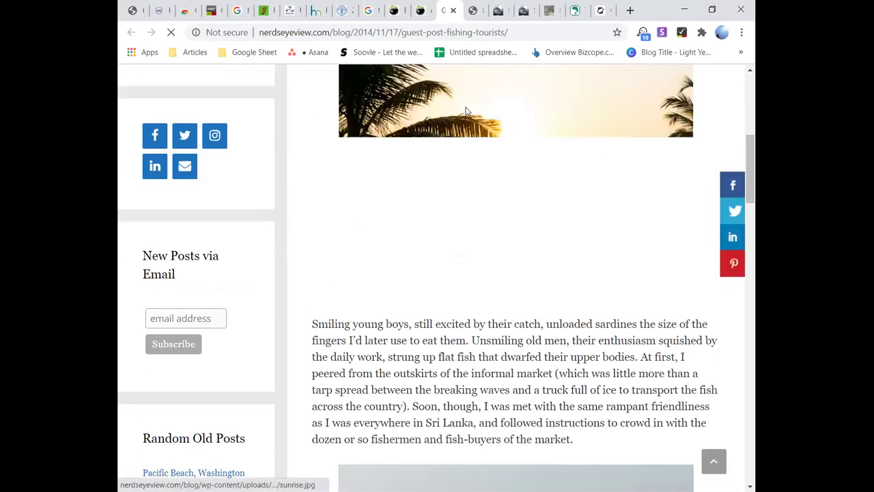
{"action": "scroll", "coordinate": [571, 266], "scroll_direction": "down", "scroll_amount": 5}
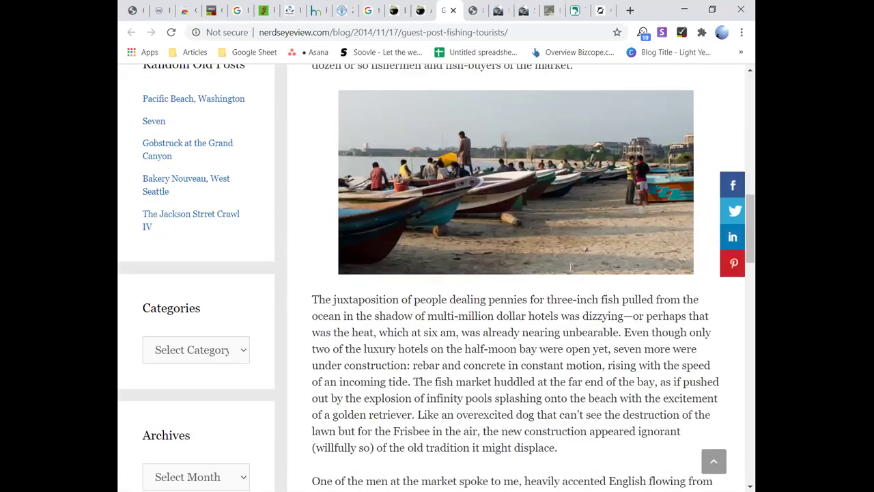
{"action": "scroll", "coordinate": [571, 266], "scroll_direction": "up", "scroll_amount": 15}
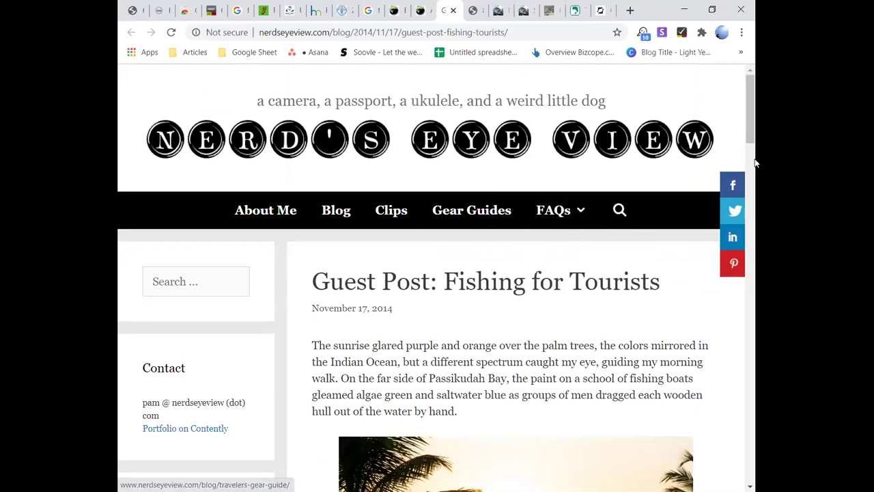
Step: Find the blog's Contact section beside the guest post and highlight the owner's email address as an outreach contact
{"action": "left_click_drag", "start_coordinate": [751, 137], "coordinate": [756, 178]}
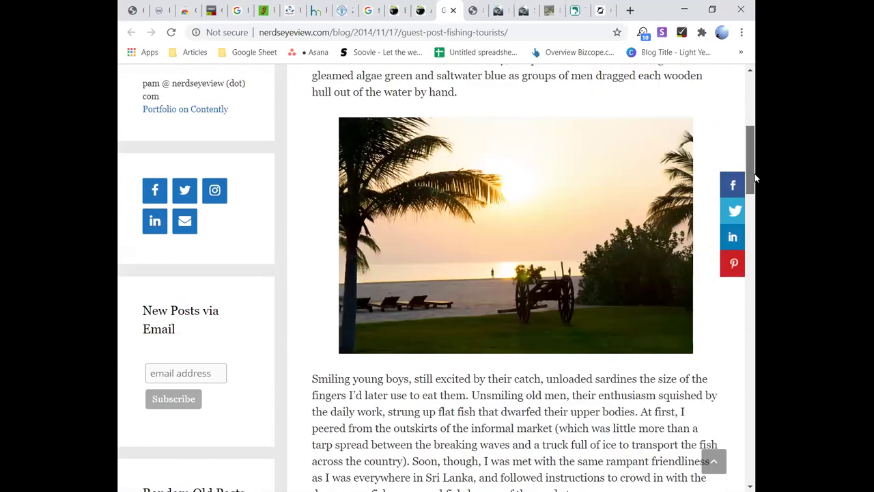
{"action": "scroll", "coordinate": [755, 178], "scroll_direction": "up", "scroll_amount": 1}
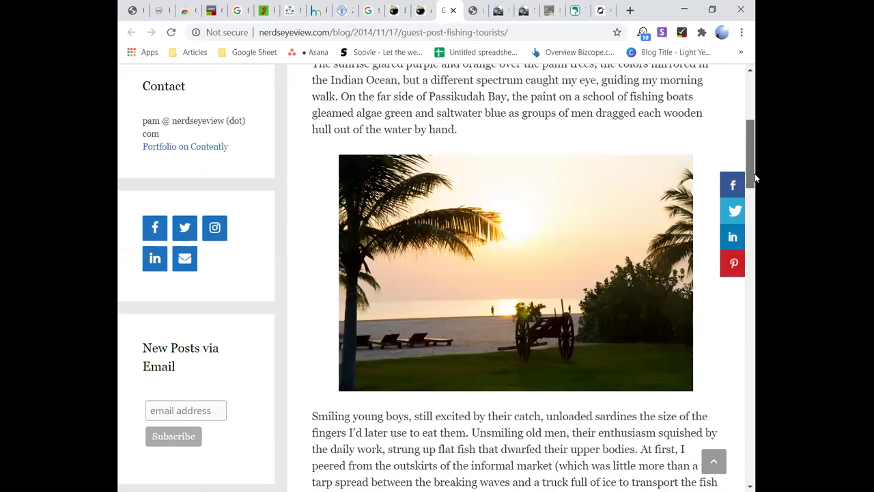
{"action": "mouse_move", "coordinate": [755, 177]}
{"action": "left_mouse_down"}
{"action": "mouse_move", "coordinate": [753, 82]}
{"action": "mouse_move", "coordinate": [751, 170]}
{"action": "left_mouse_up"}
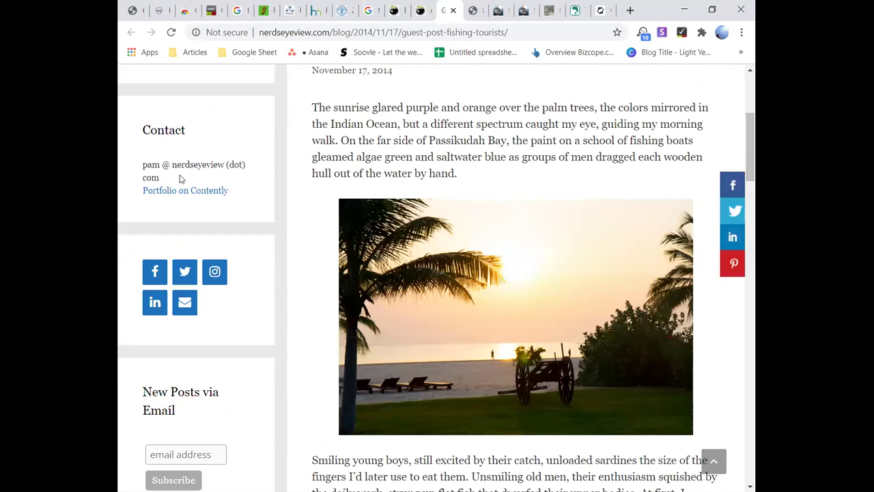
{"action": "left_click_drag", "start_coordinate": [174, 181], "coordinate": [136, 164]}
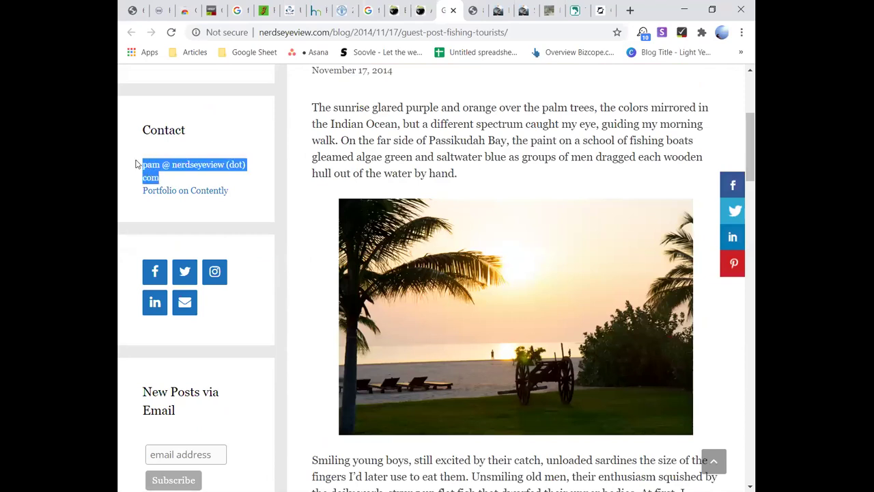
{"action": "left_click", "coordinate": [236, 149]}
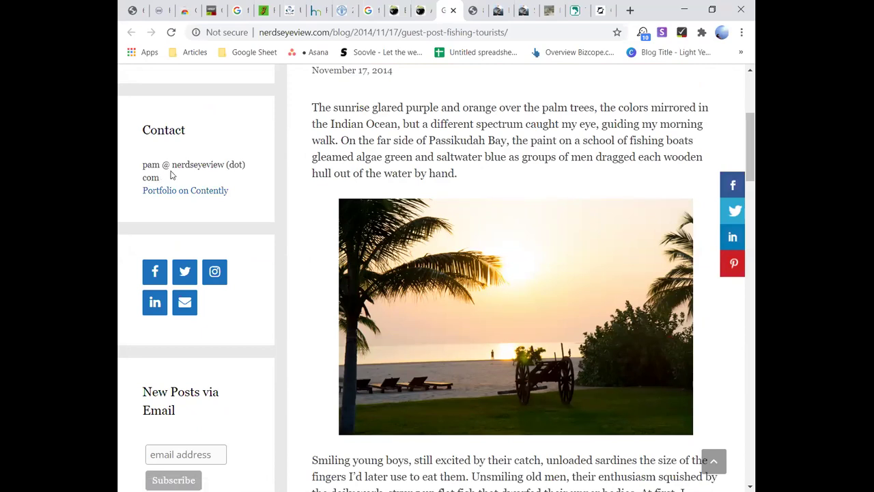
{"action": "scroll", "coordinate": [188, 175], "scroll_direction": "up", "scroll_amount": 1}
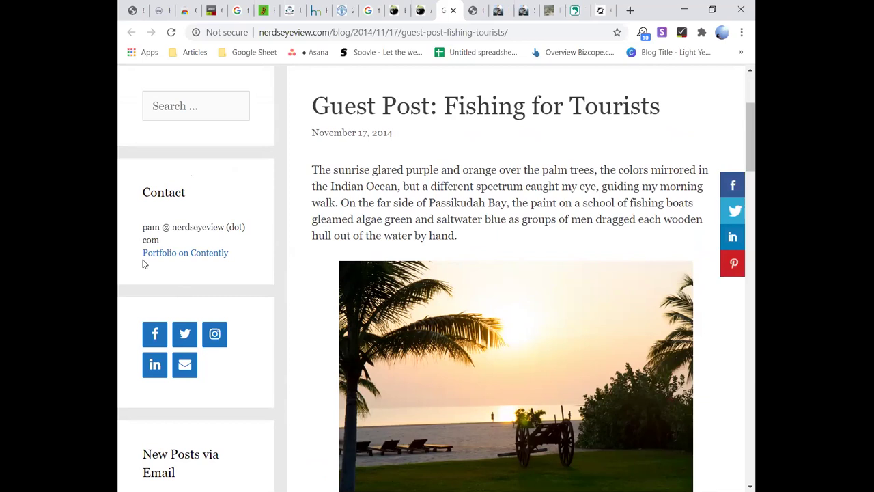
{"action": "scroll", "coordinate": [144, 263], "scroll_direction": "up", "scroll_amount": 1}
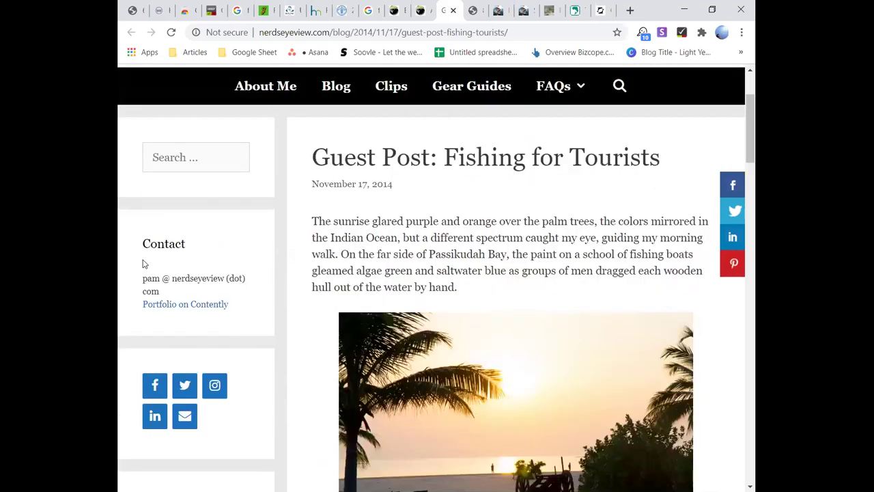
{"action": "left_click_drag", "start_coordinate": [138, 291], "coordinate": [221, 305]}
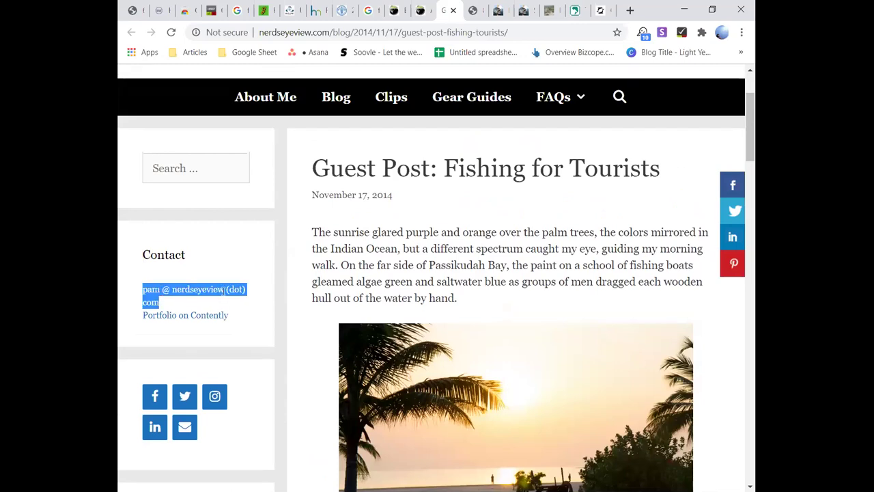
{"action": "scroll", "coordinate": [229, 261], "scroll_direction": "down", "scroll_amount": 12}
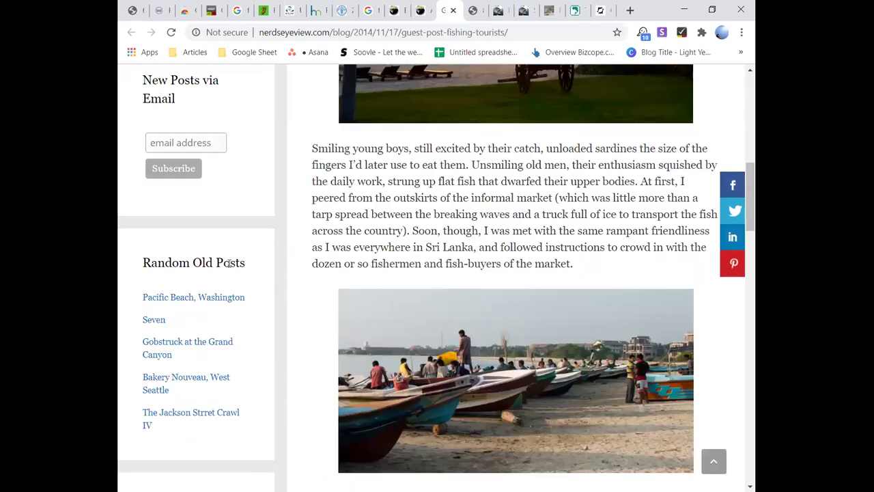
{"action": "scroll", "coordinate": [228, 261], "scroll_direction": "up", "scroll_amount": 7}
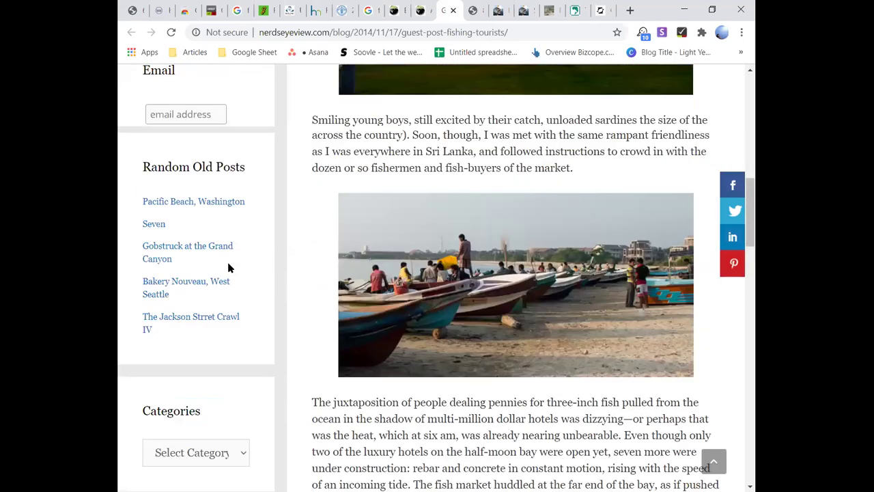
{"action": "scroll", "coordinate": [229, 268], "scroll_direction": "up", "scroll_amount": 5}
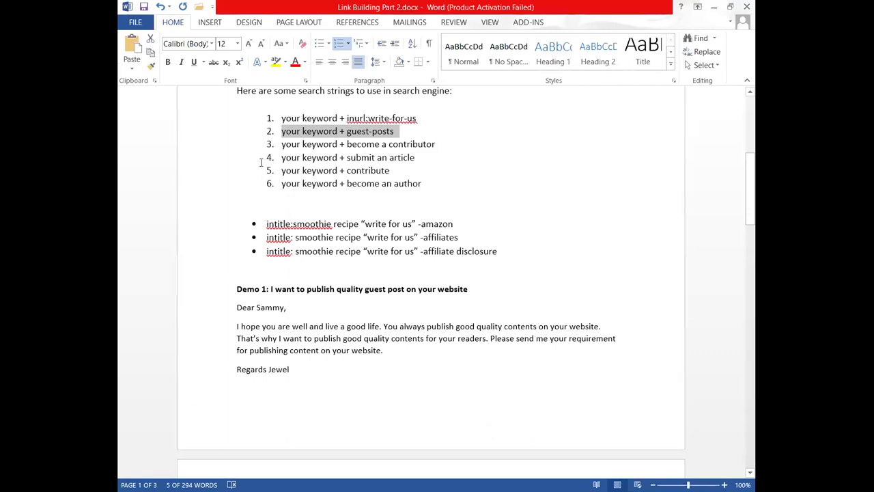
Step: Switch to Link Building Part 2.docx in Word and review the Guest Posting search strings, the broken-link steps and the outreach email templates
{"action": "left_click_drag", "start_coordinate": [318, 205], "coordinate": [286, 109]}
{"action": "left_click", "coordinate": [225, 205]}
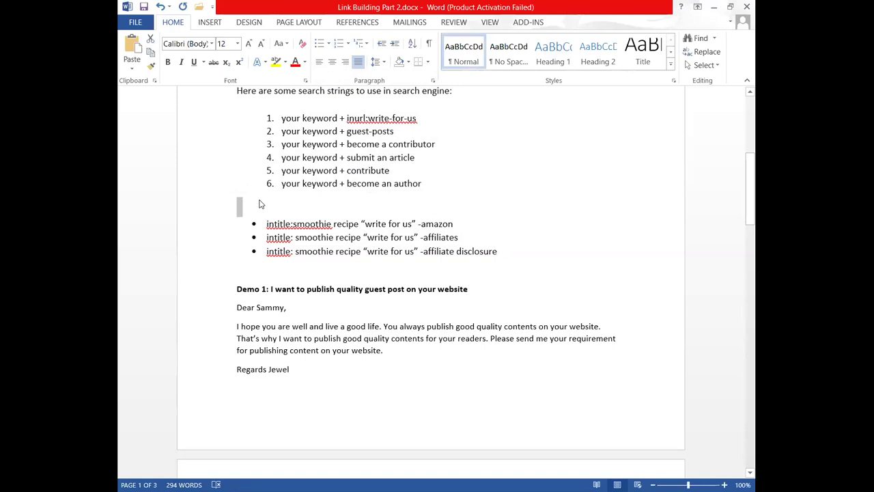
{"action": "scroll", "coordinate": [260, 203], "scroll_direction": "up", "scroll_amount": 8}
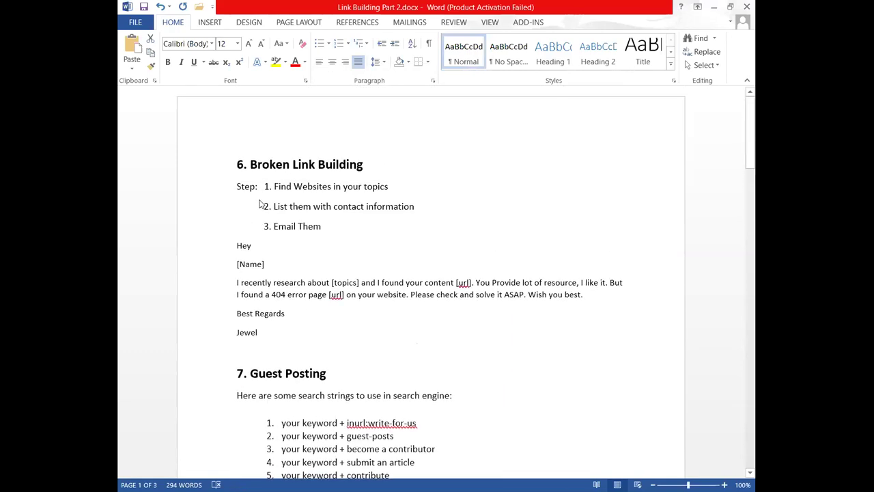
{"action": "scroll", "coordinate": [259, 203], "scroll_direction": "down", "scroll_amount": 13}
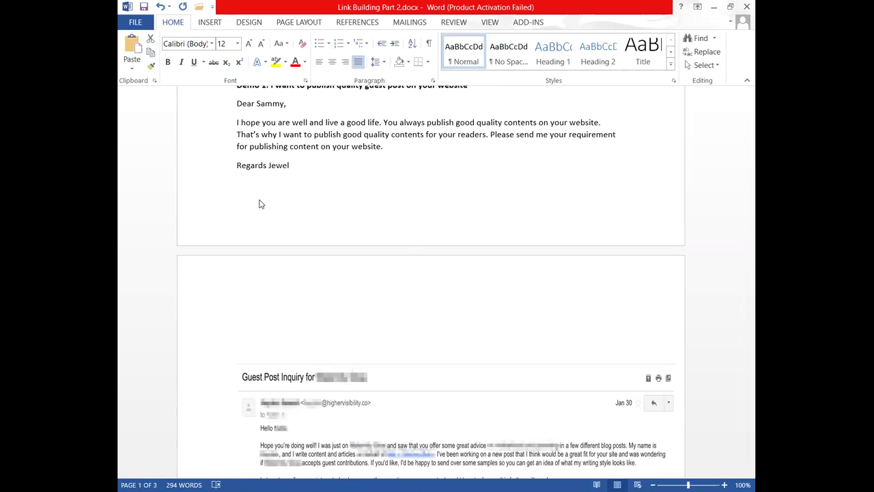
{"action": "scroll", "coordinate": [259, 204], "scroll_direction": "up", "scroll_amount": 7}
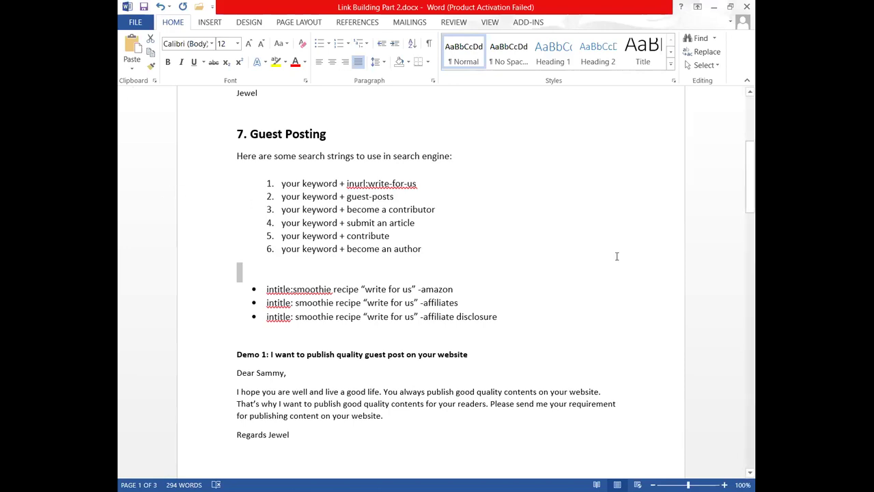
Step: Read the sample guest post inquiry email and the Blogger Outreach Backlink section with its list of places to find bloggers
{"action": "scroll", "coordinate": [616, 257], "scroll_direction": "down", "scroll_amount": 10}
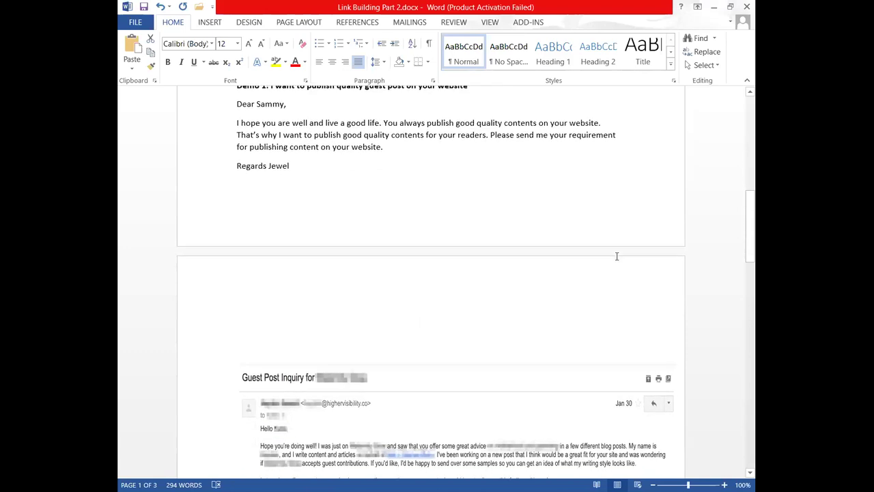
{"action": "scroll", "coordinate": [617, 256], "scroll_direction": "down", "scroll_amount": 5}
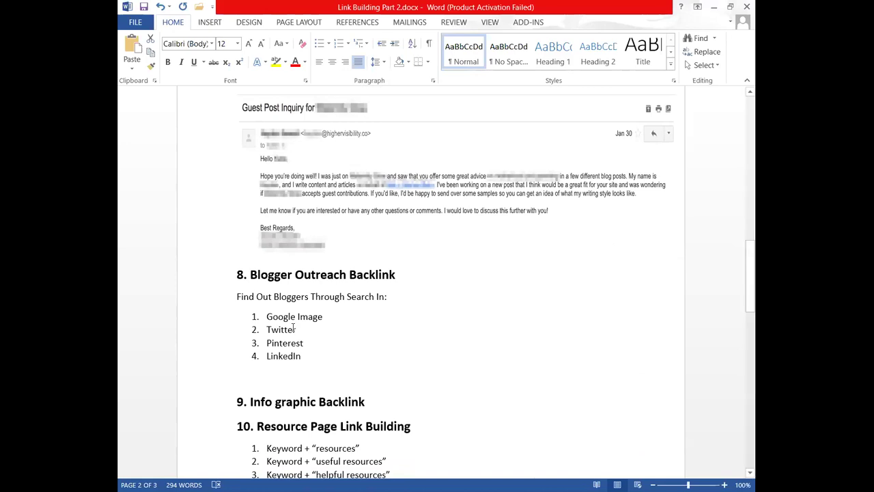
{"action": "scroll", "coordinate": [294, 328], "scroll_direction": "down", "scroll_amount": 2}
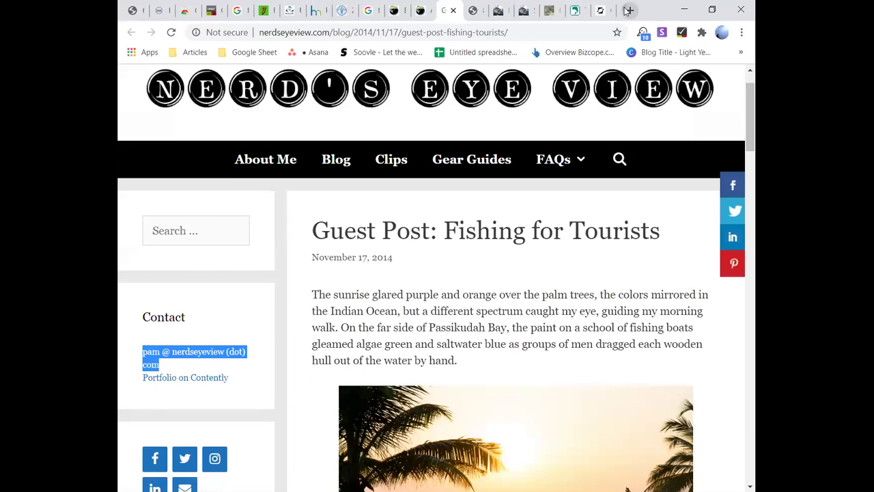
Step: Search Google for "pinterest" in a new browser tab and open the pinterest.com website
{"action": "left_click", "coordinate": [628, 10]}
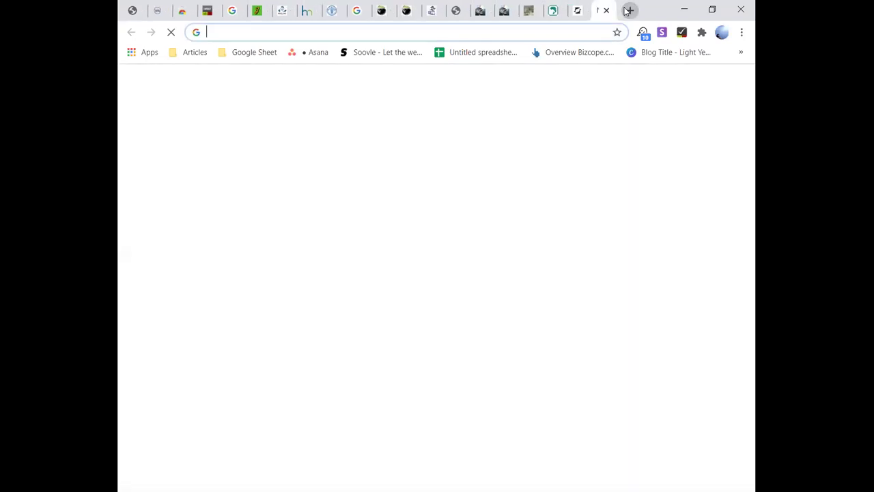
{"action": "type", "text": "pi"}
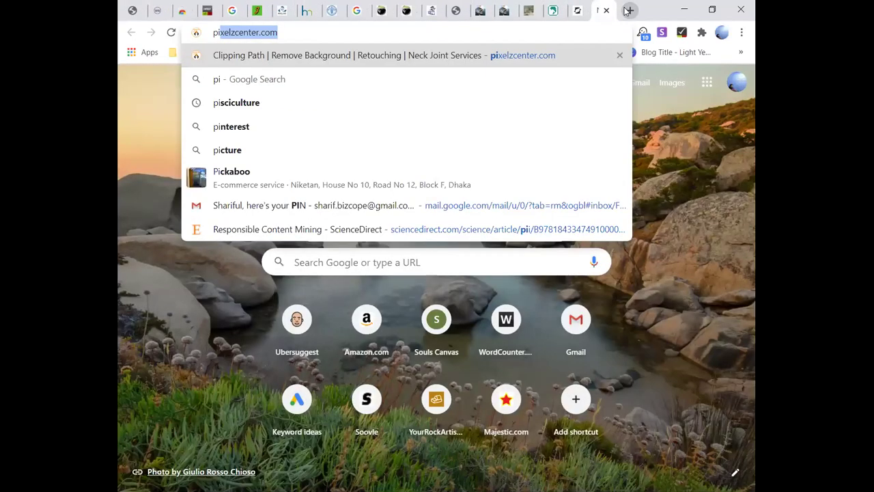
{"action": "type", "text": "ny"}
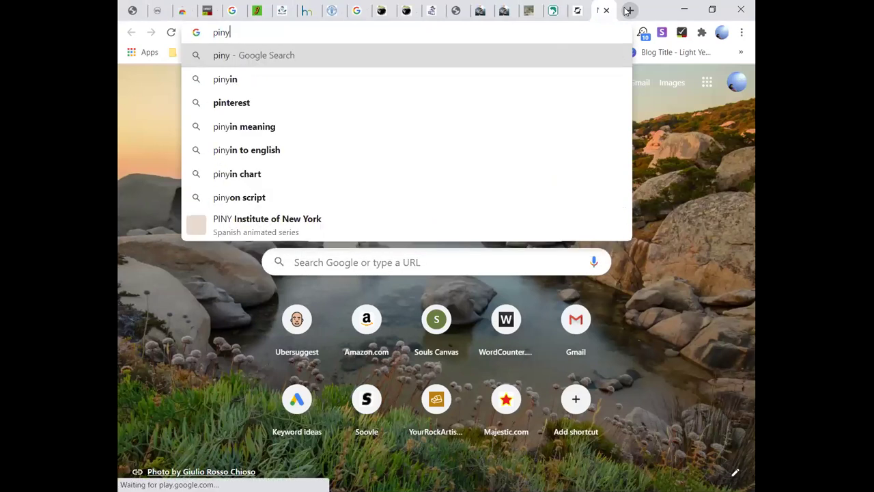
{"action": "key", "text": "BackSpace"}
{"action": "type", "text": "tr"}
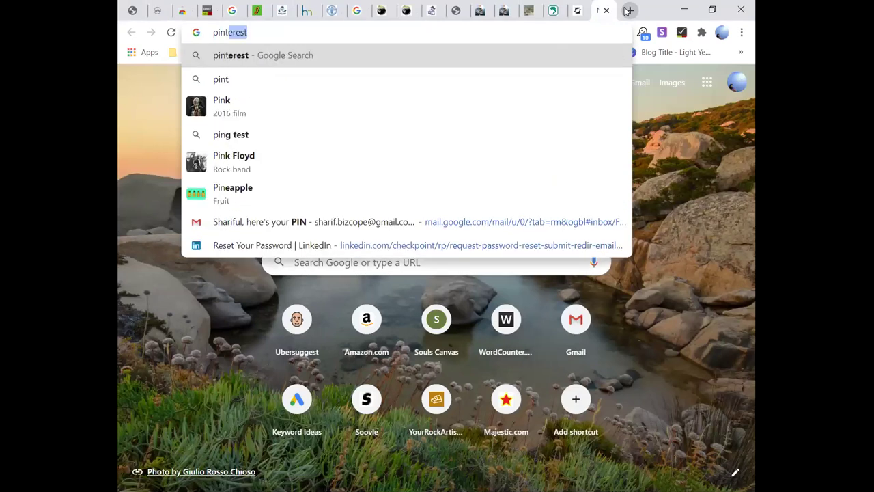
{"action": "key", "text": "BackSpace"}
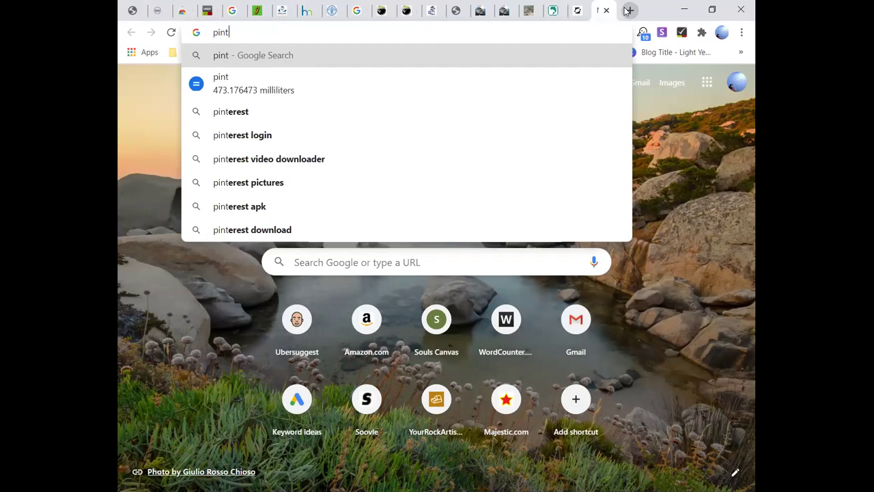
{"action": "left_click", "coordinate": [449, 119]}
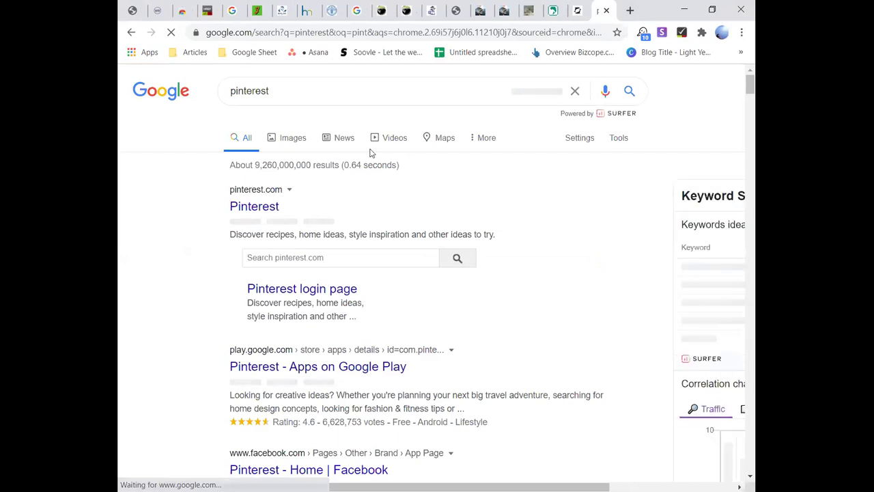
{"action": "left_click", "coordinate": [266, 211]}
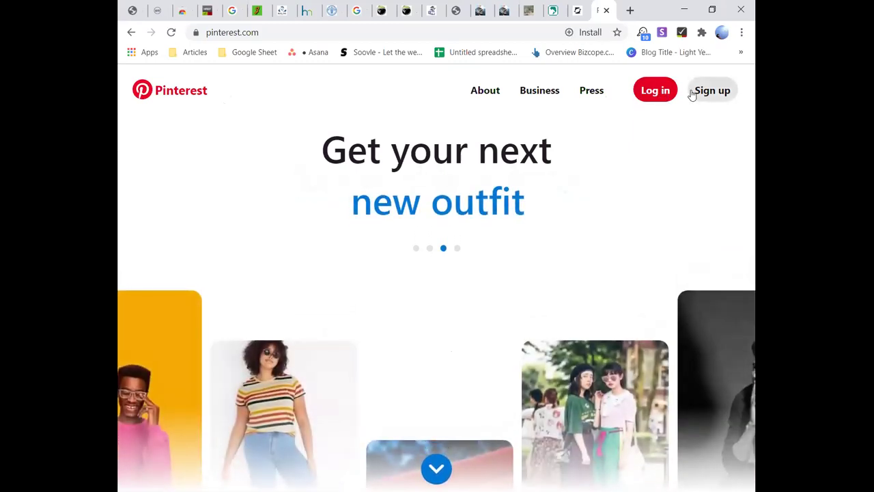
Step: Sign up for Pinterest with the first suggested Google account
{"action": "left_click", "coordinate": [695, 92]}
{"action": "left_click", "coordinate": [460, 388]}
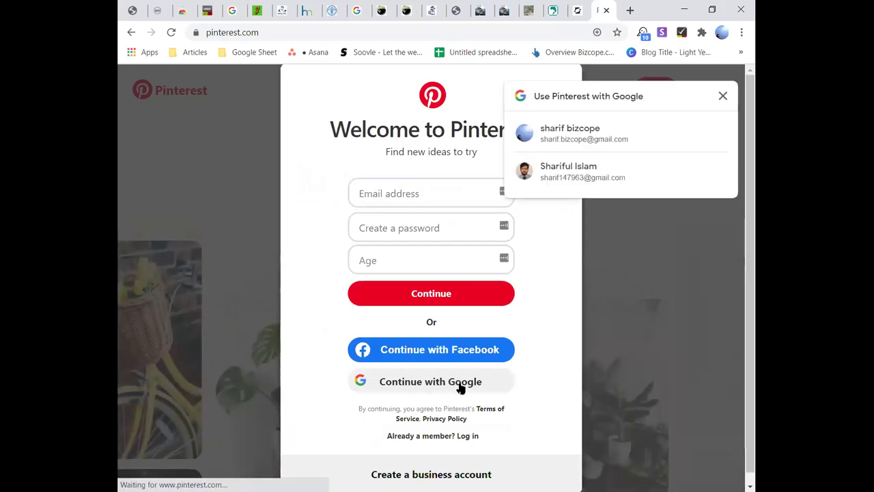
{"action": "left_click", "coordinate": [565, 125]}
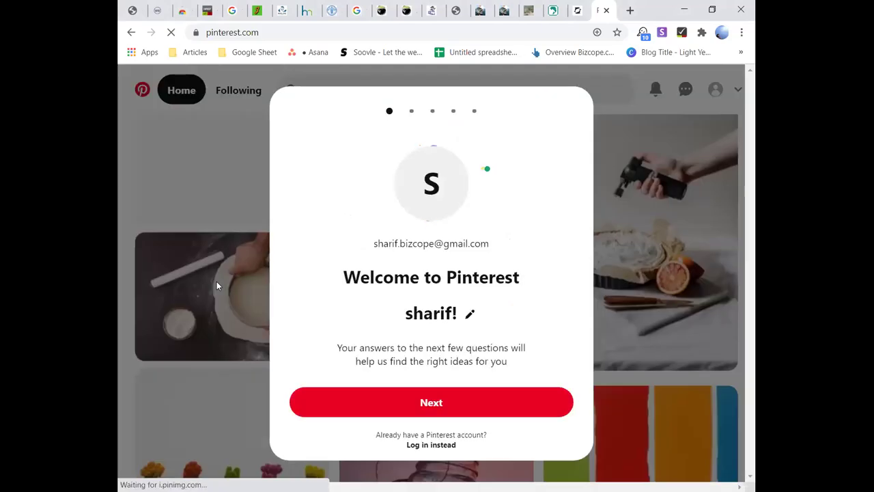
Step: Set the profile's gender to Male and accept English (UK) and Bangladesh as language and country
{"action": "left_click", "coordinate": [359, 405]}
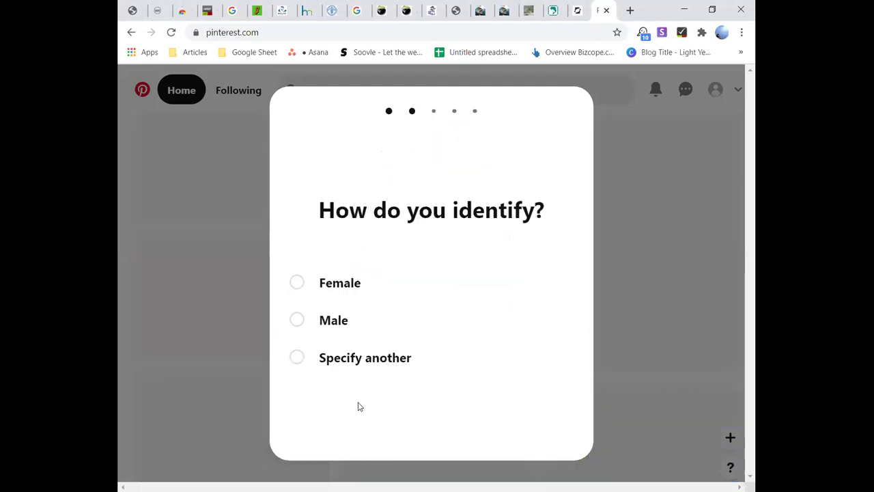
{"action": "left_click", "coordinate": [309, 321]}
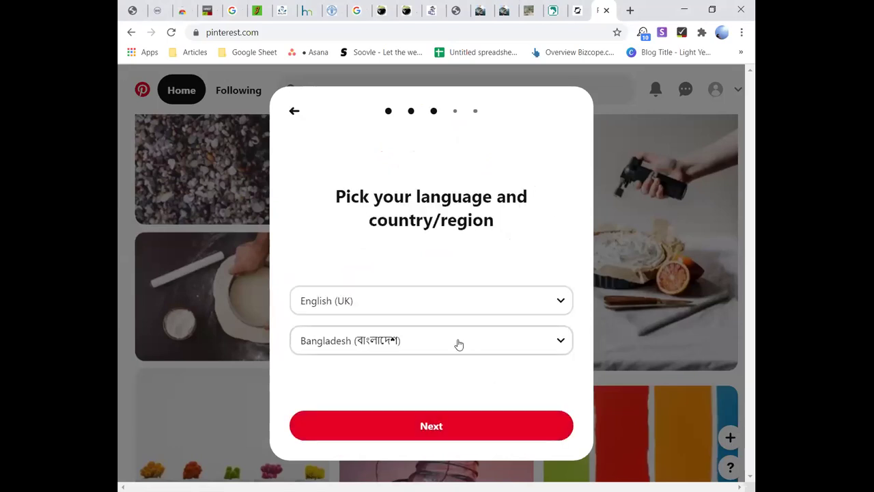
{"action": "left_click", "coordinate": [444, 424]}
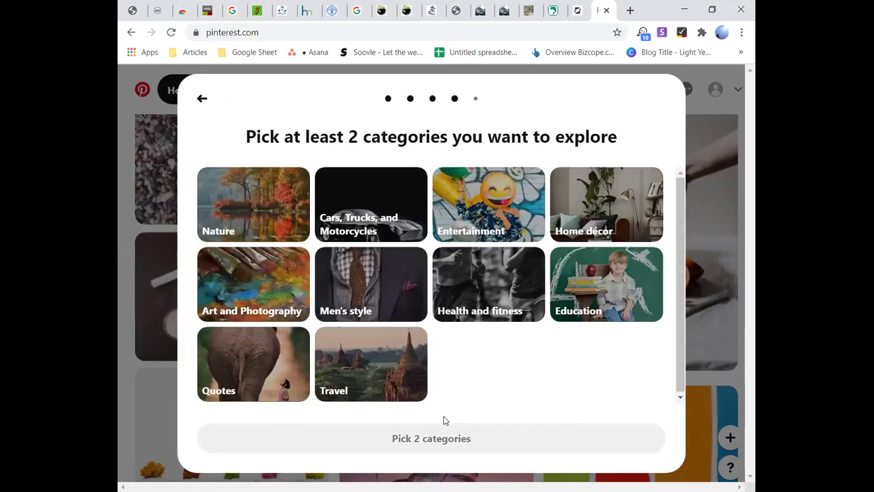
Step: Choose the categories Entertainment, Health and fitness, Men's style, Travel, Education, and Art and Photography, and continue
{"action": "left_click", "coordinate": [489, 205]}
{"action": "left_click", "coordinate": [489, 285]}
{"action": "left_click", "coordinate": [371, 284]}
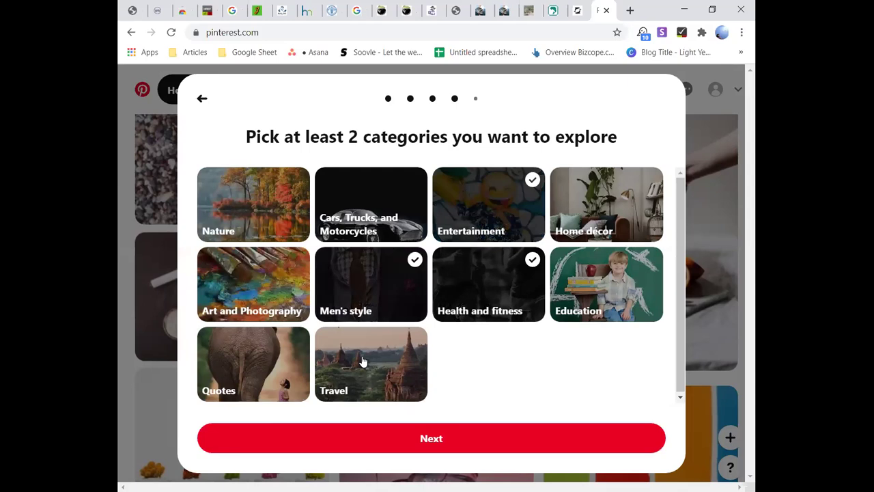
{"action": "left_click", "coordinate": [352, 355]}
{"action": "left_click", "coordinate": [573, 304]}
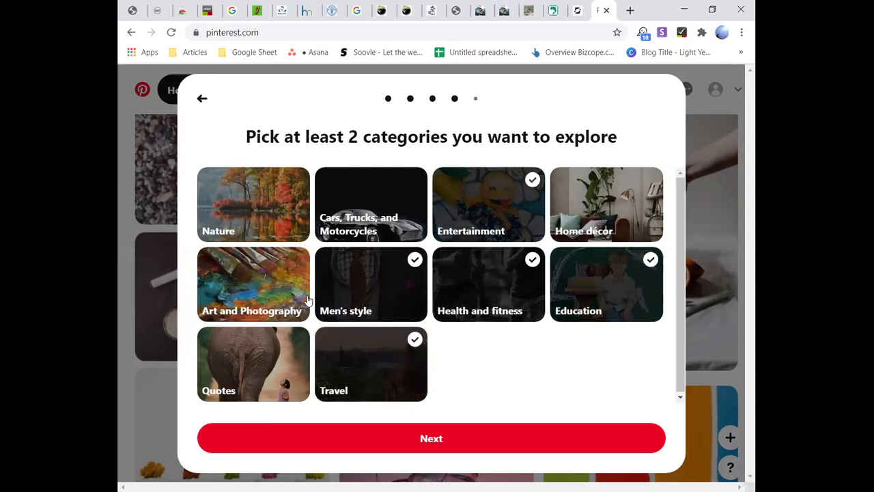
{"action": "left_click", "coordinate": [307, 301]}
{"action": "left_click", "coordinate": [342, 429]}
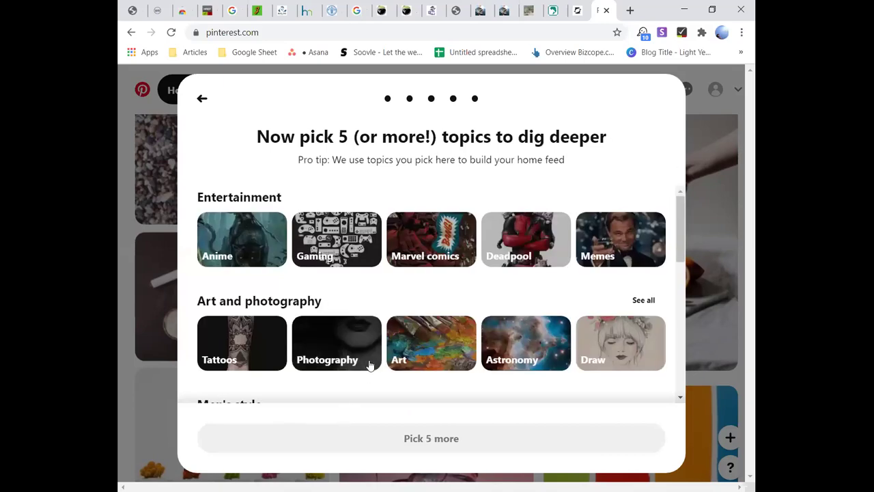
Step: Finish the sign-up with the topics Photography, Astronomy, Deadpool, Marvel comics, Art and Draw, and dismiss the notification request
{"action": "left_click", "coordinate": [367, 362]}
{"action": "left_click", "coordinate": [557, 332]}
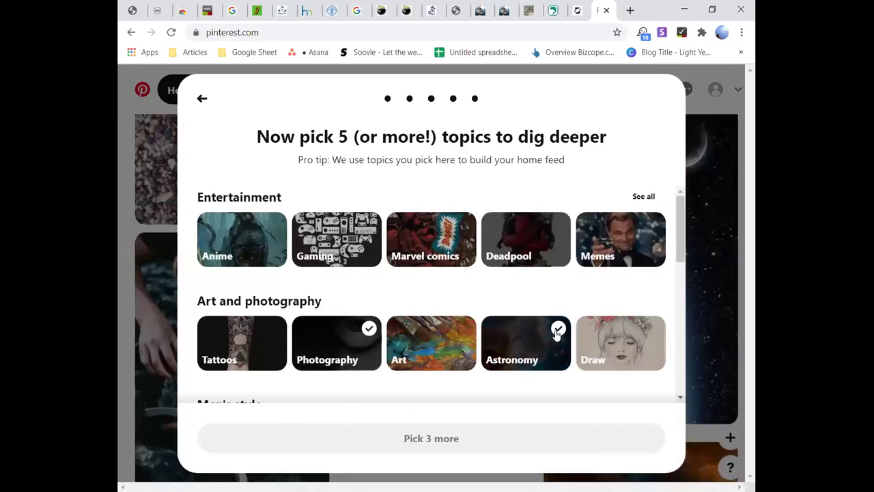
{"action": "left_click", "coordinate": [540, 235]}
{"action": "left_click", "coordinate": [444, 236]}
{"action": "left_click", "coordinate": [400, 365]}
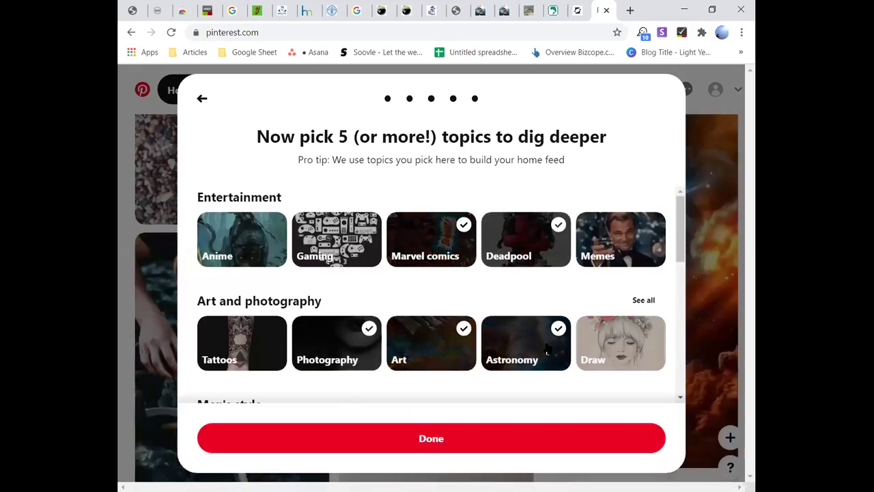
{"action": "left_click", "coordinate": [609, 359]}
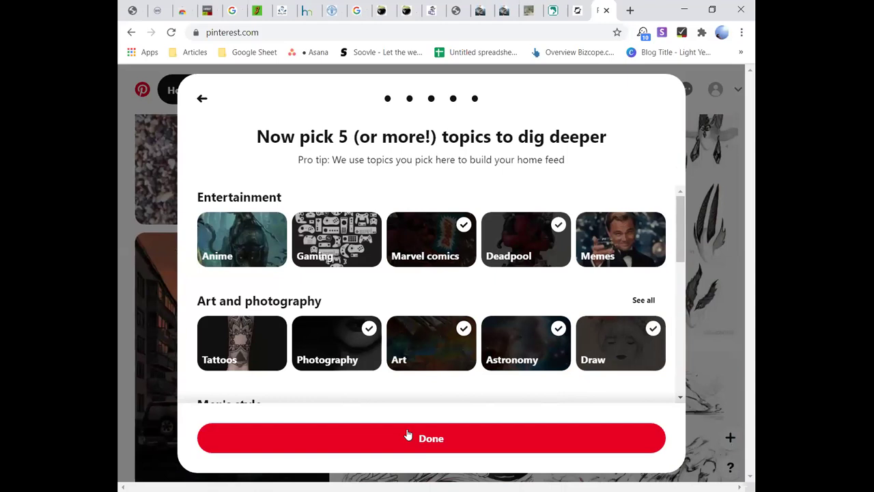
{"action": "key", "text": "alt+Tab"}
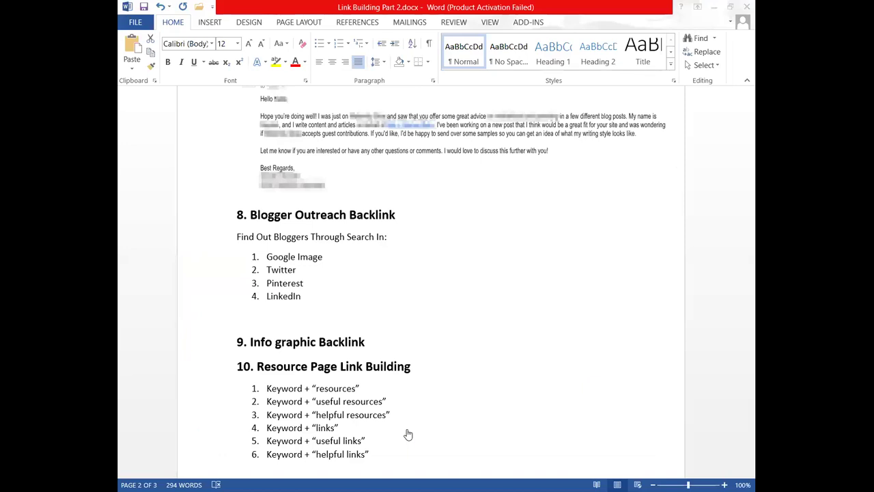
{"action": "key", "text": "alt+Tab"}
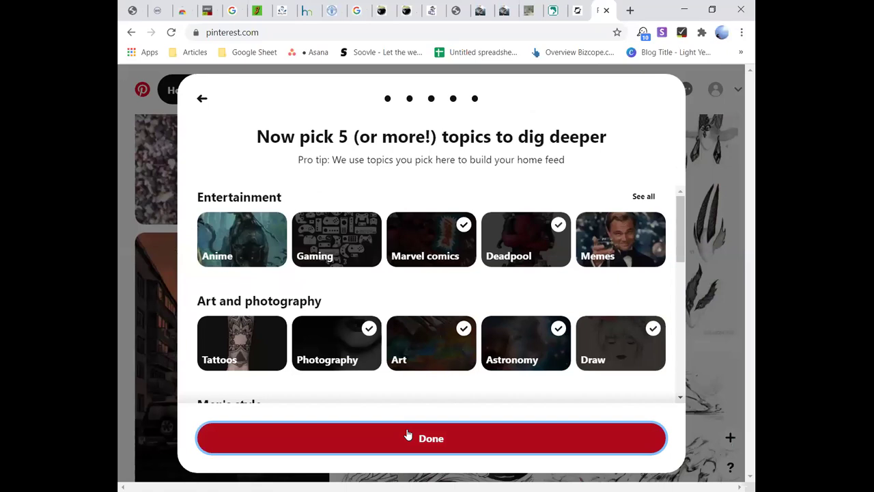
{"action": "scroll", "coordinate": [407, 435], "scroll_direction": "down", "scroll_amount": 3}
{"action": "left_click", "coordinate": [407, 437]}
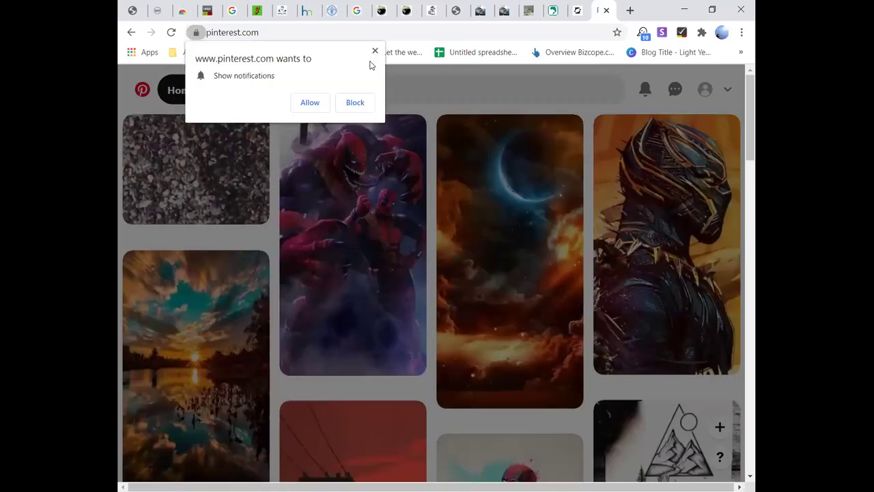
{"action": "left_click", "coordinate": [375, 51]}
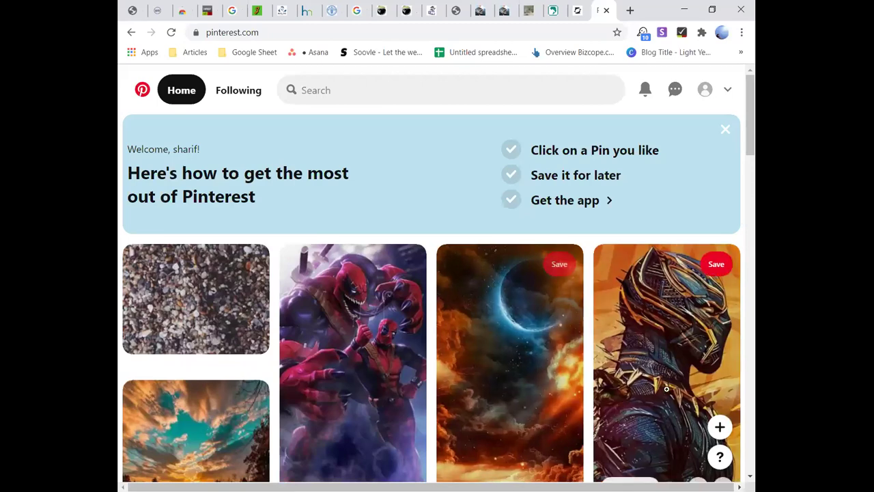
Step: Open a Deadpool pin from the home feed, examine its details and related pins, and view the full-size image
{"action": "scroll", "coordinate": [582, 356], "scroll_direction": "down", "scroll_amount": 6}
{"action": "scroll", "coordinate": [582, 355], "scroll_direction": "down", "scroll_amount": 5}
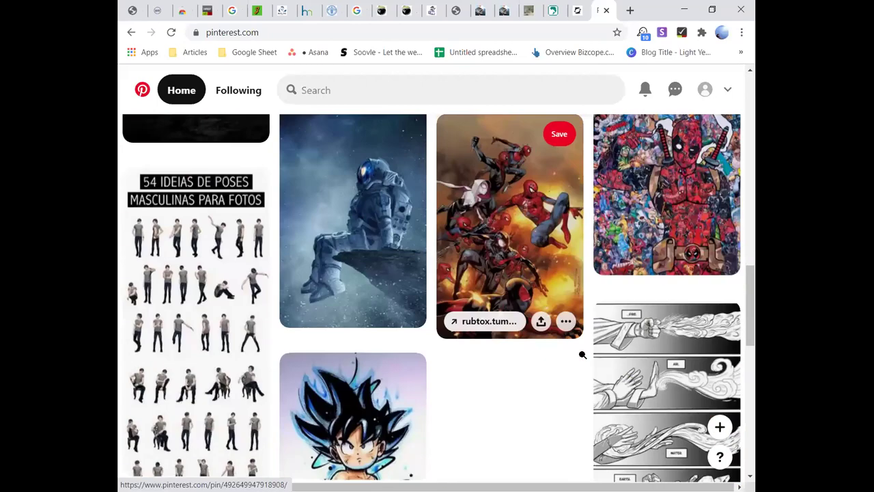
{"action": "left_click", "coordinate": [461, 402]}
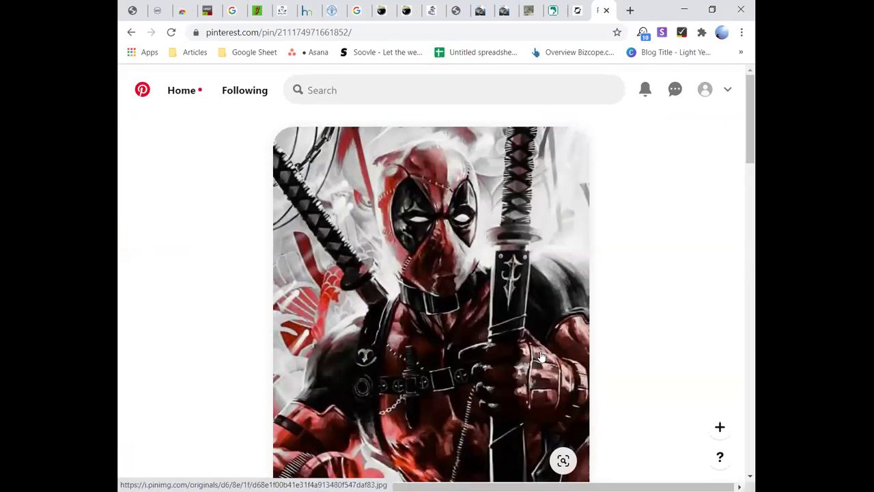
{"action": "scroll", "coordinate": [539, 356], "scroll_direction": "down", "scroll_amount": 3}
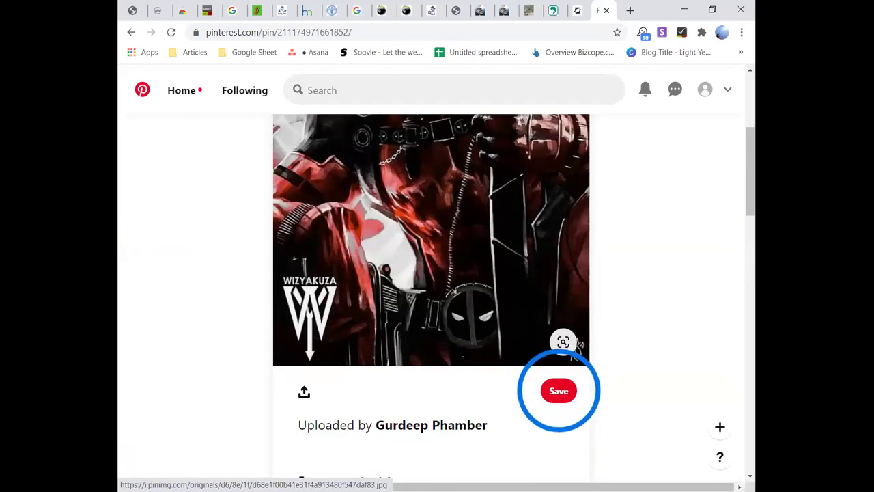
{"action": "scroll", "coordinate": [531, 375], "scroll_direction": "down", "scroll_amount": 4}
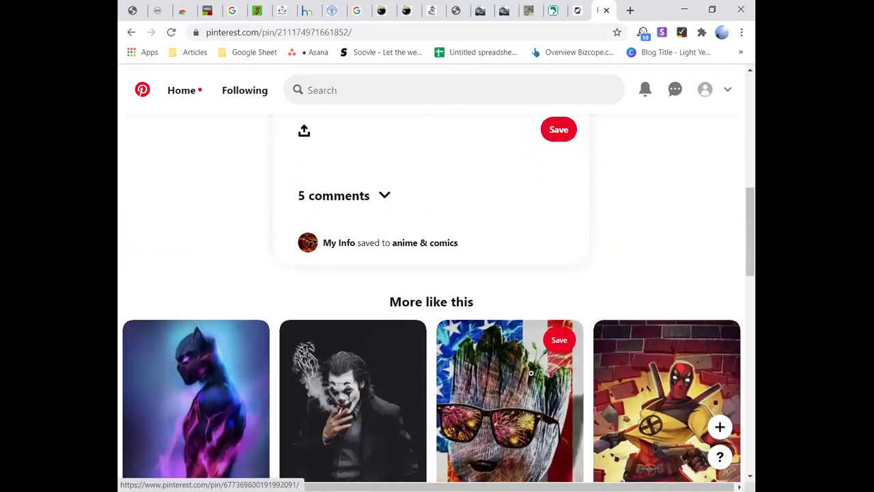
{"action": "scroll", "coordinate": [531, 374], "scroll_direction": "down", "scroll_amount": 5}
{"action": "scroll", "coordinate": [532, 376], "scroll_direction": "up", "scroll_amount": 10}
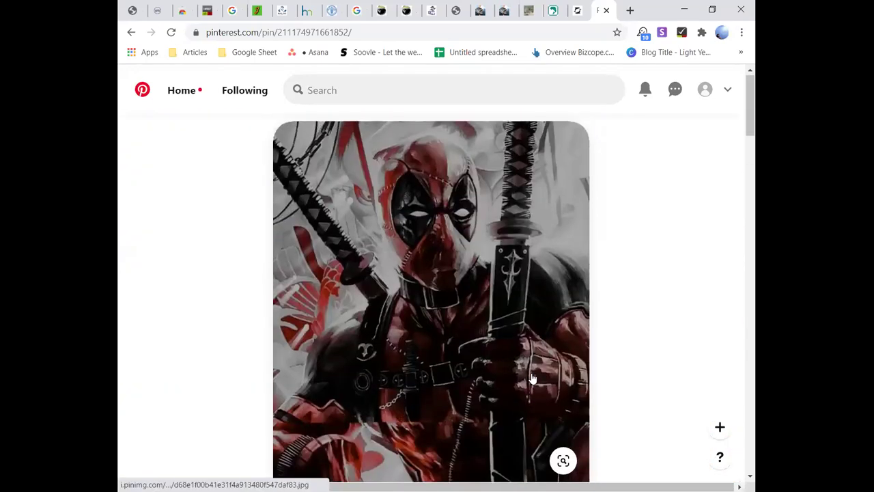
{"action": "left_click", "coordinate": [497, 360]}
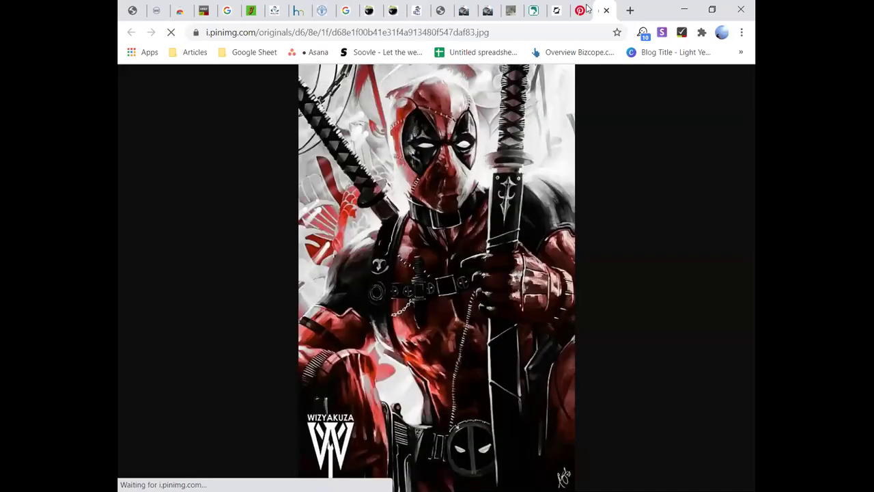
Step: Return to the Pinterest tab and browse the pins in the home feed
{"action": "left_click", "coordinate": [566, 11]}
{"action": "scroll", "coordinate": [441, 159], "scroll_direction": "up", "scroll_amount": 5}
{"action": "scroll", "coordinate": [441, 158], "scroll_direction": "up", "scroll_amount": 15}
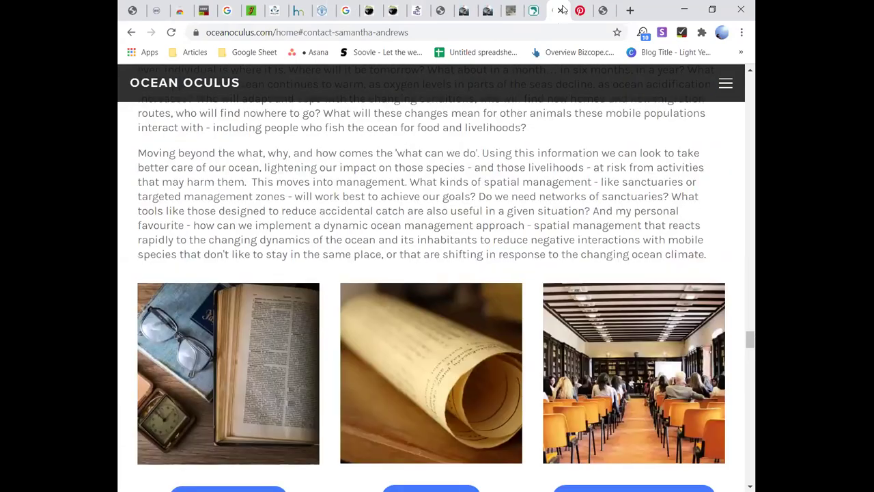
{"action": "left_click", "coordinate": [580, 11]}
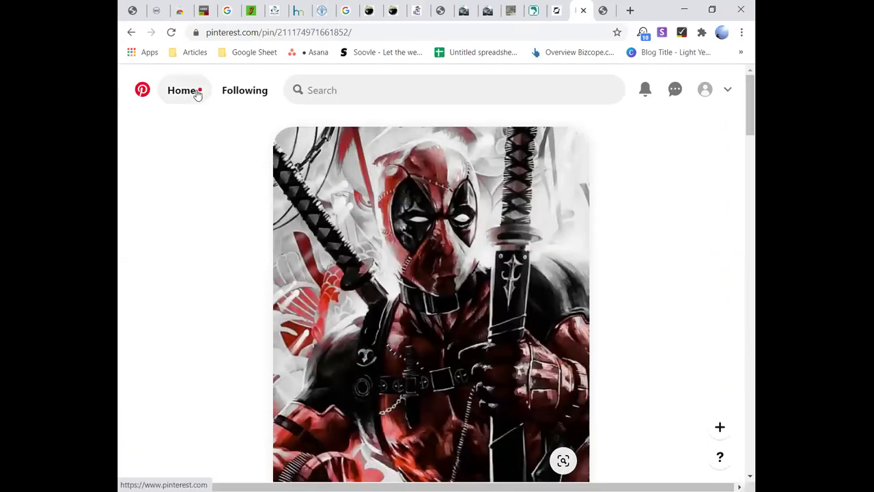
{"action": "left_click", "coordinate": [197, 94]}
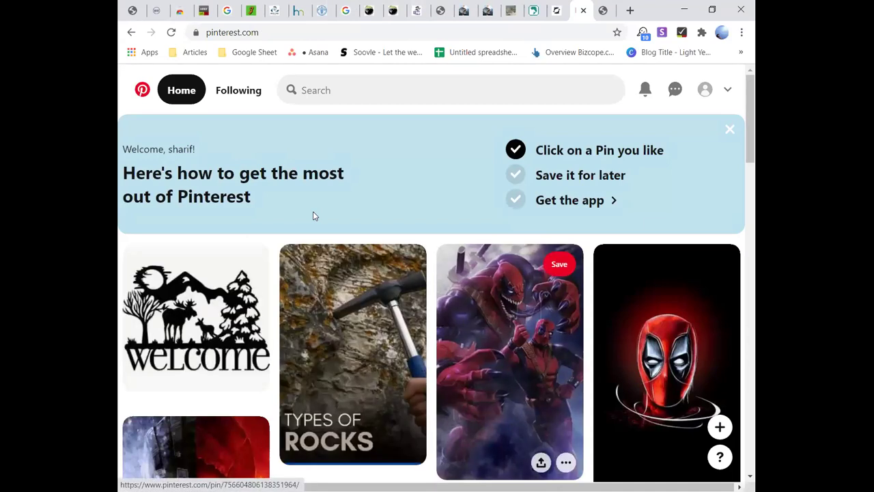
{"action": "scroll", "coordinate": [313, 216], "scroll_direction": "down", "scroll_amount": 15}
{"action": "scroll", "coordinate": [313, 216], "scroll_direction": "down", "scroll_amount": 12}
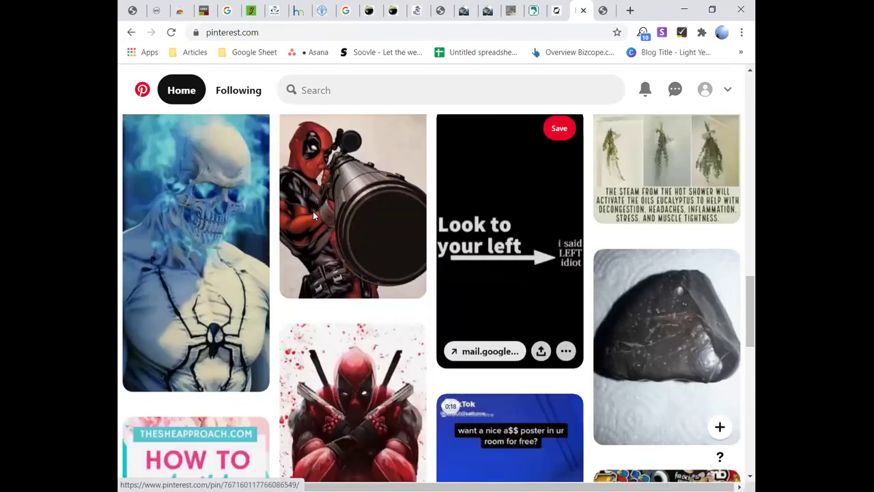
{"action": "scroll", "coordinate": [313, 216], "scroll_direction": "down", "scroll_amount": 10}
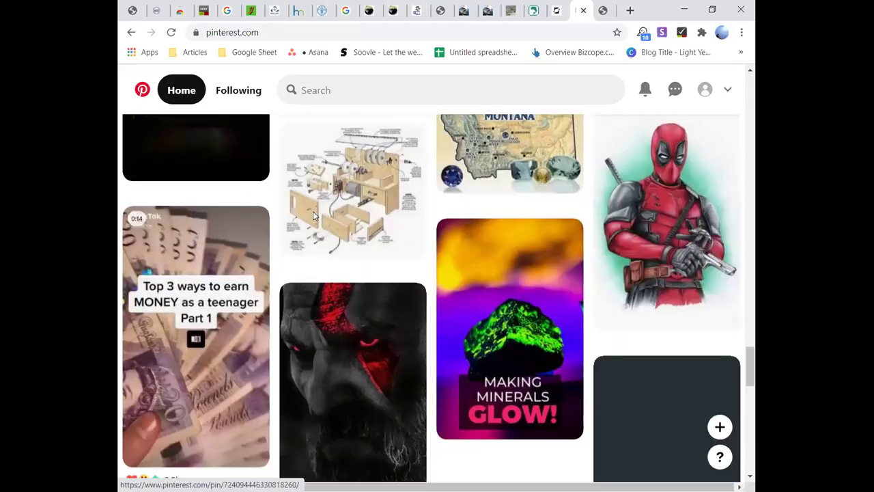
Step: Search Pinterest for the suggested query "finger tattoos"
{"action": "left_click", "coordinate": [468, 77]}
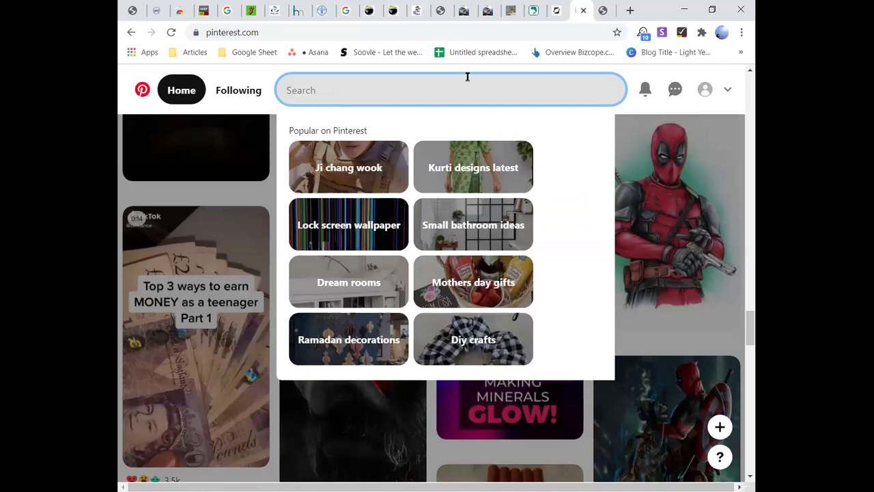
{"action": "type", "text": "fi"}
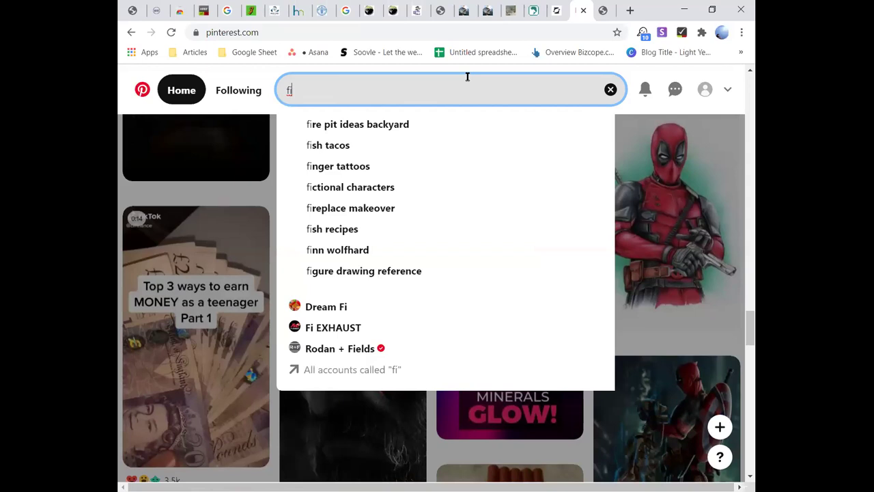
{"action": "left_click", "coordinate": [425, 136]}
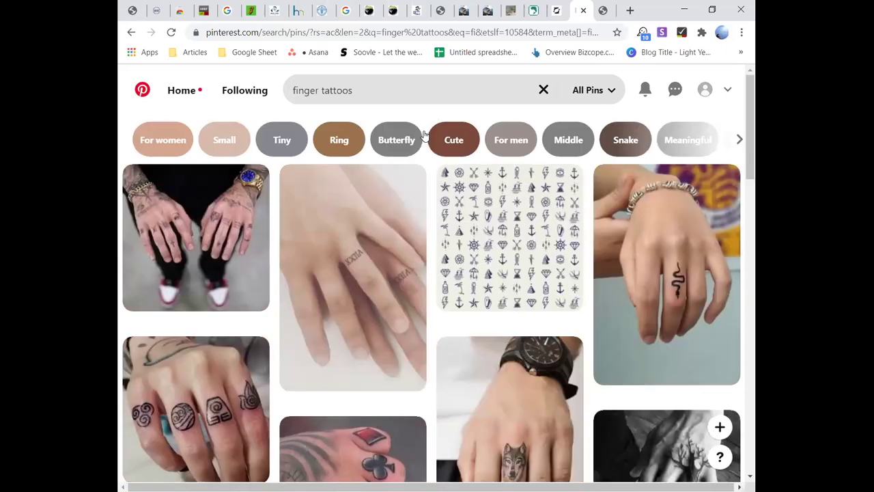
Step: Open the pin of tattooed lettering across two fists from the results and visit its linked Instagram post
{"action": "scroll", "coordinate": [424, 136], "scroll_direction": "down", "scroll_amount": 5}
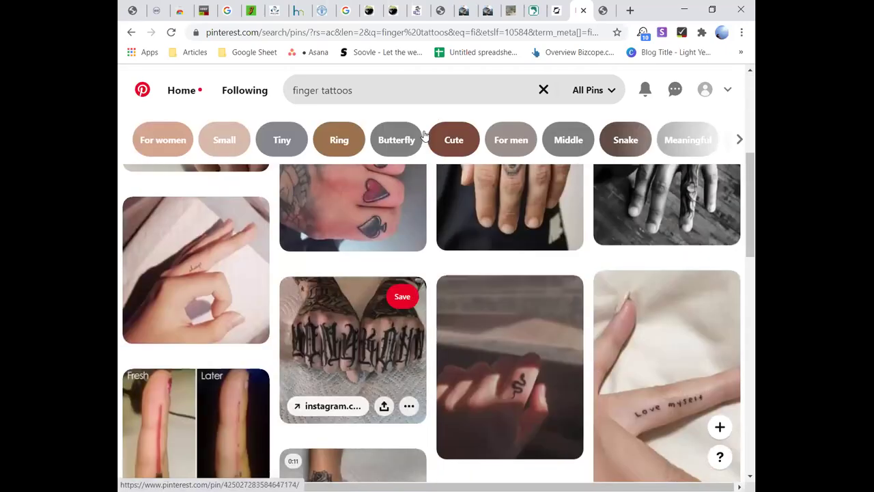
{"action": "left_click", "coordinate": [352, 350]}
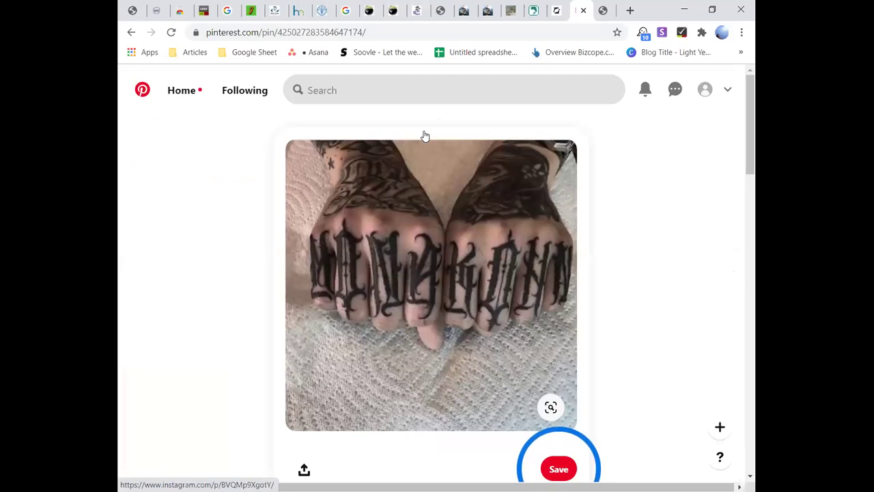
{"action": "scroll", "coordinate": [425, 136], "scroll_direction": "down", "scroll_amount": 3}
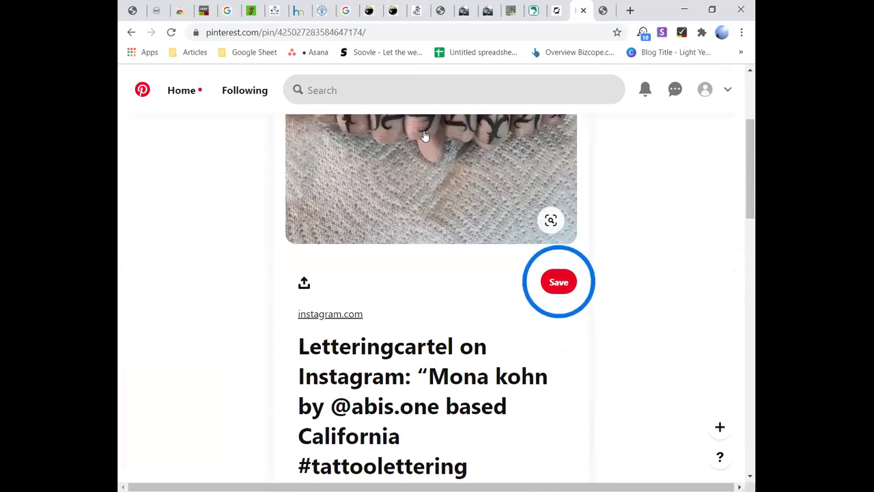
{"action": "scroll", "coordinate": [425, 136], "scroll_direction": "up", "scroll_amount": 2}
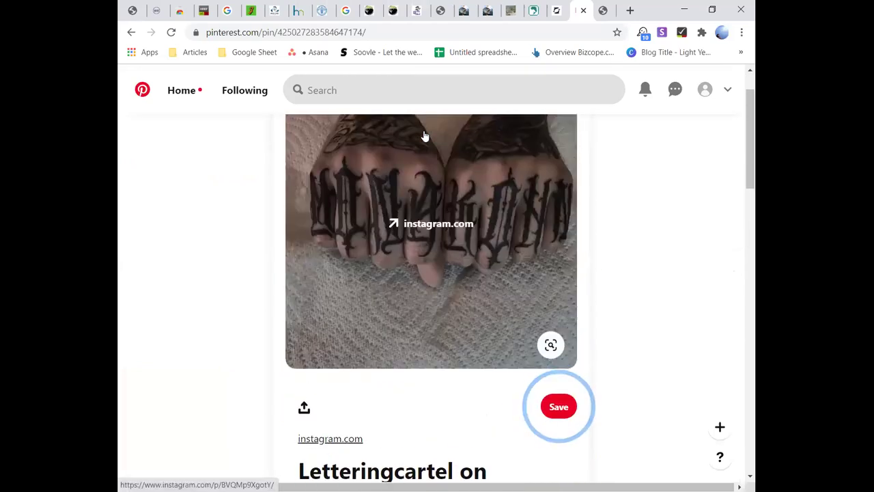
{"action": "scroll", "coordinate": [424, 136], "scroll_direction": "up", "scroll_amount": 1}
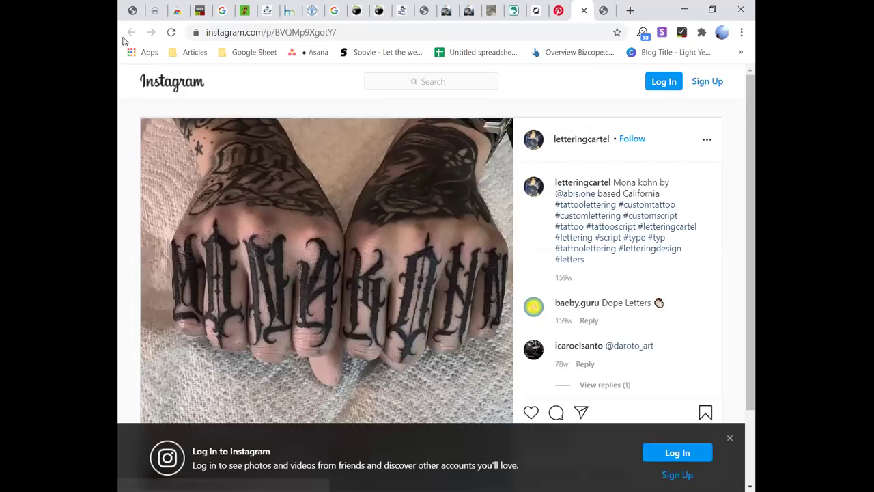
Step: Close the Instagram post, return to the finger tattoos results and open the rose hand tattoo pin
{"action": "left_click", "coordinate": [584, 11]}
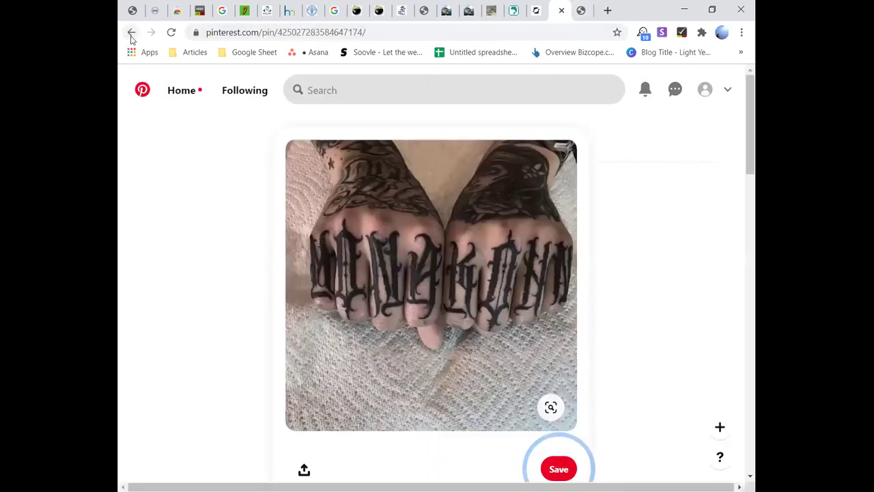
{"action": "left_click", "coordinate": [131, 38]}
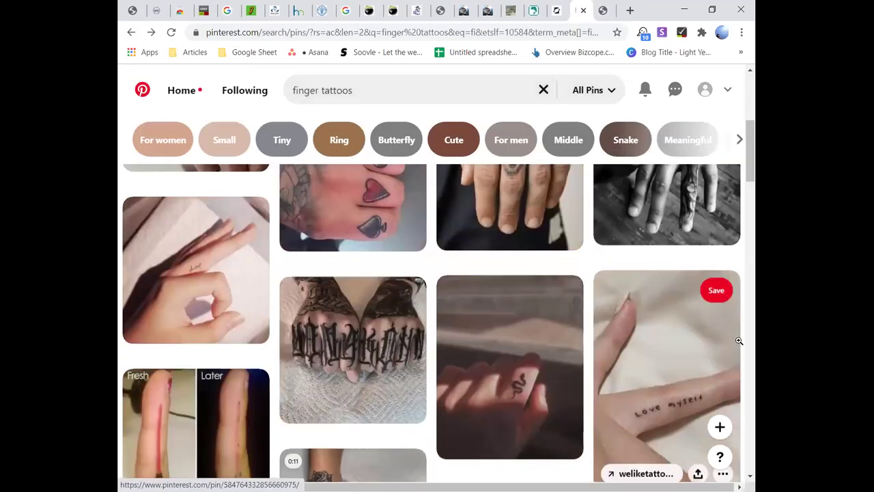
{"action": "scroll", "coordinate": [739, 340], "scroll_direction": "down", "scroll_amount": 5}
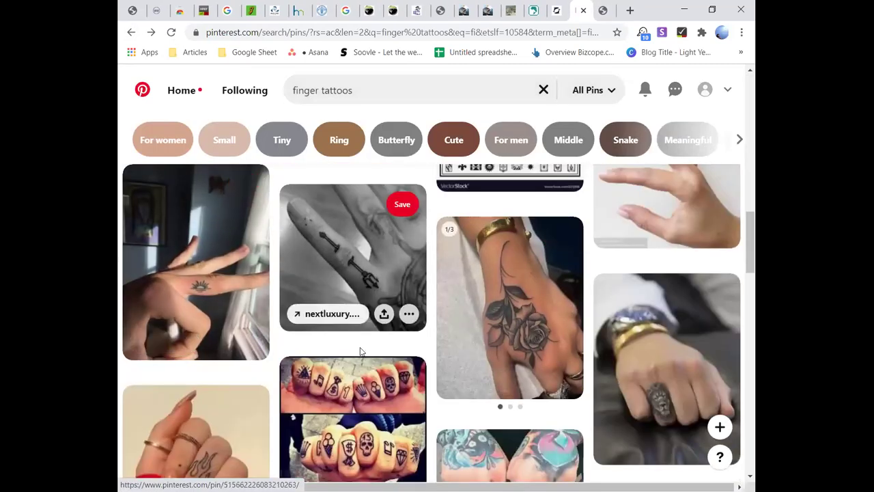
{"action": "left_click", "coordinate": [470, 341]}
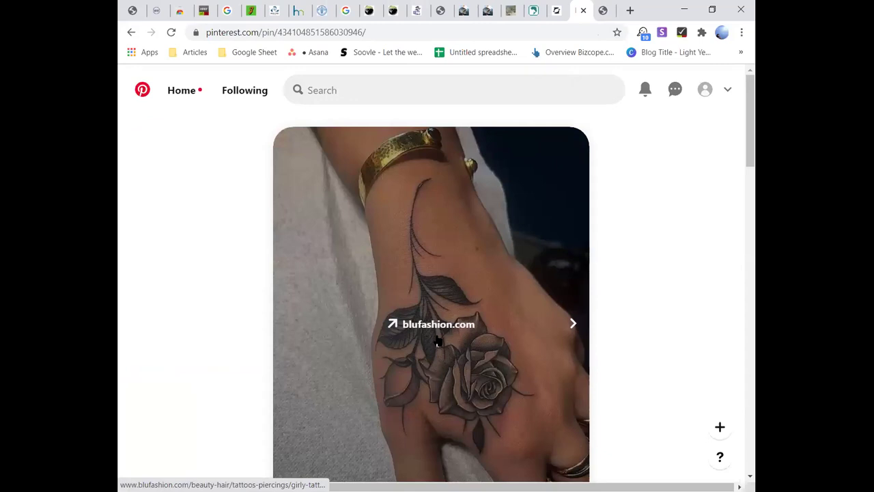
Step: Open the rose tattoo pin's source article on blufashion.com and look through the page
{"action": "left_click", "coordinate": [438, 341]}
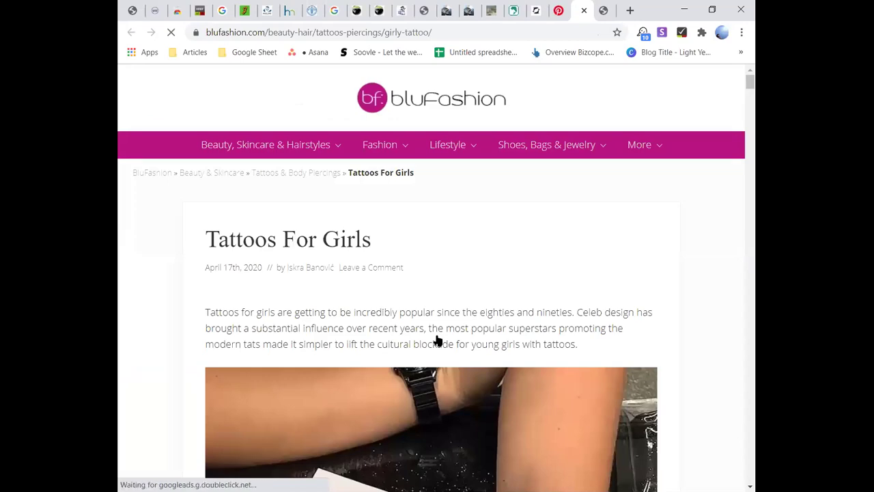
{"action": "scroll", "coordinate": [438, 341], "scroll_direction": "down", "scroll_amount": 10}
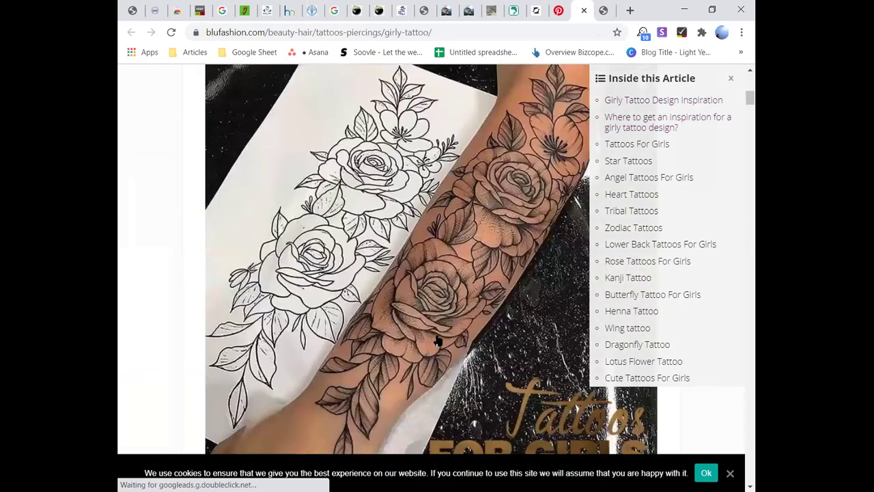
{"action": "scroll", "coordinate": [438, 341], "scroll_direction": "up", "scroll_amount": 10}
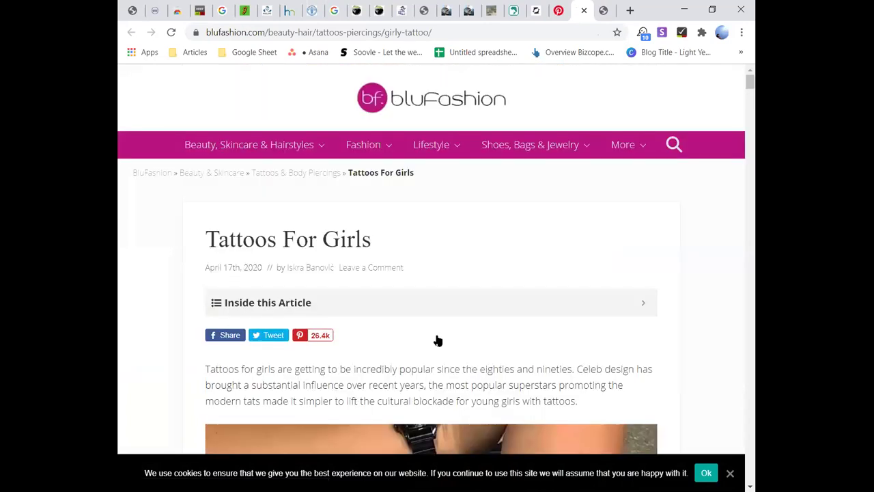
Step: Return to the Pinterest tab and search for the suggested query "fishing boats"
{"action": "left_click", "coordinate": [559, 10]}
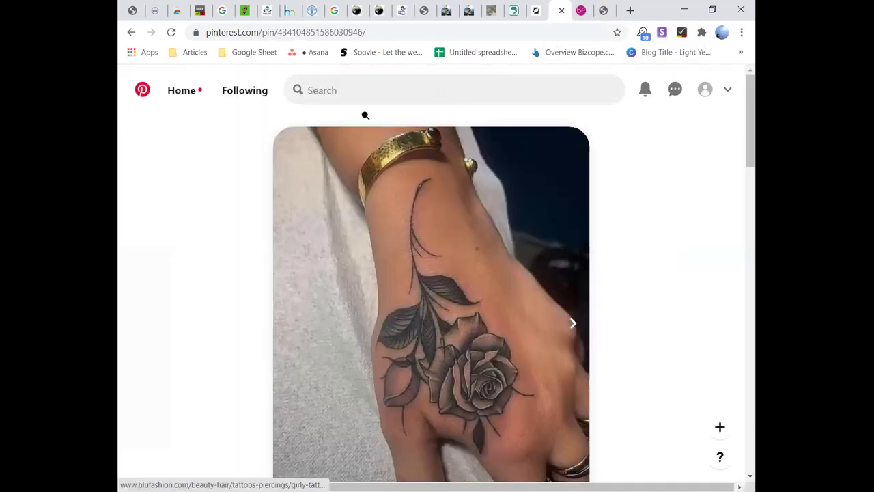
{"action": "left_click", "coordinate": [380, 89]}
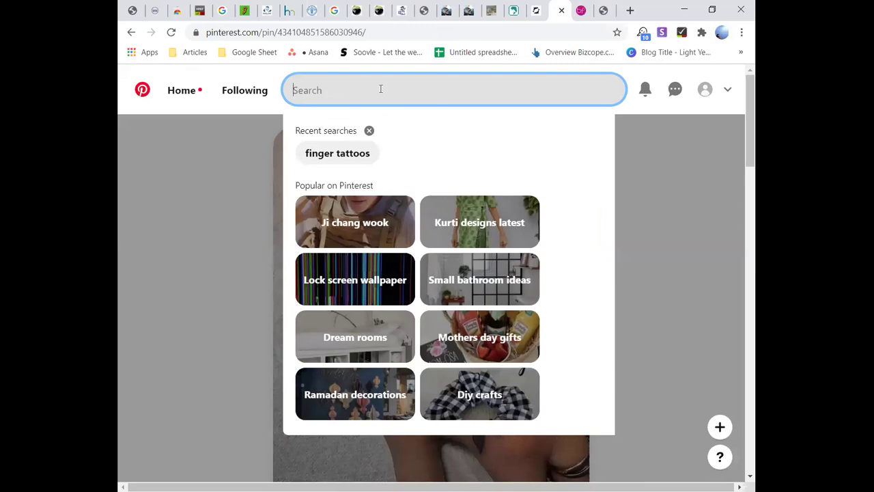
{"action": "type", "text": "fish"}
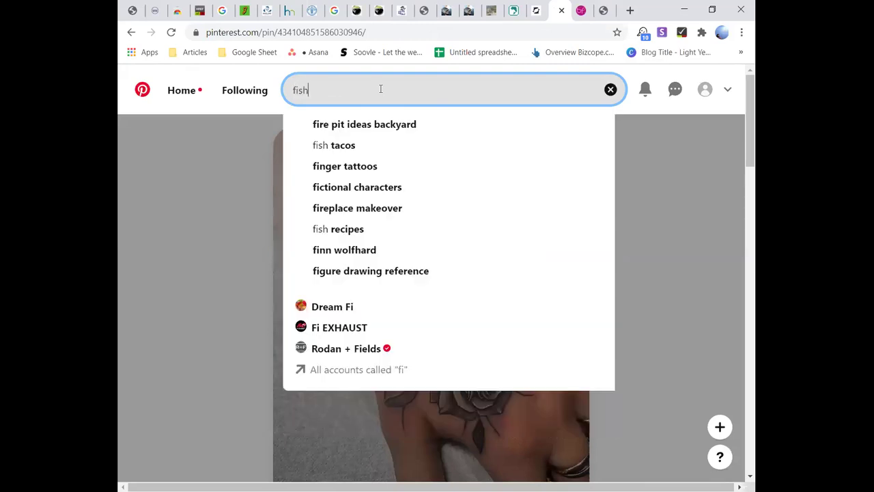
{"action": "type", "text": "ing"}
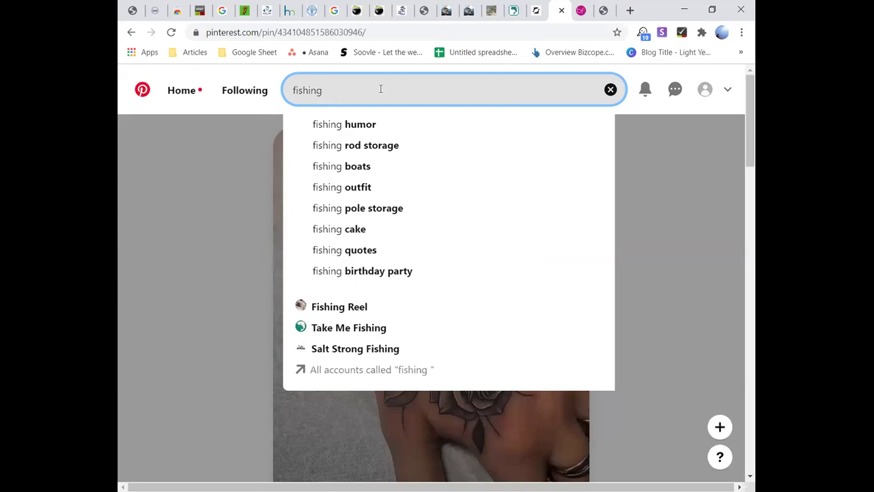
{"action": "left_click", "coordinate": [362, 164]}
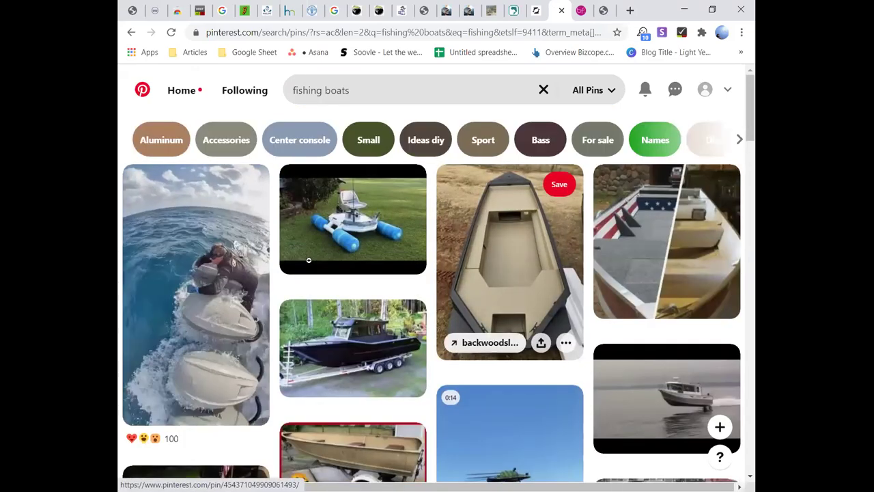
Step: Open the 14-second video pin of the green-patterned boat and examine its source link and description
{"action": "scroll", "coordinate": [309, 261], "scroll_direction": "down", "scroll_amount": 1}
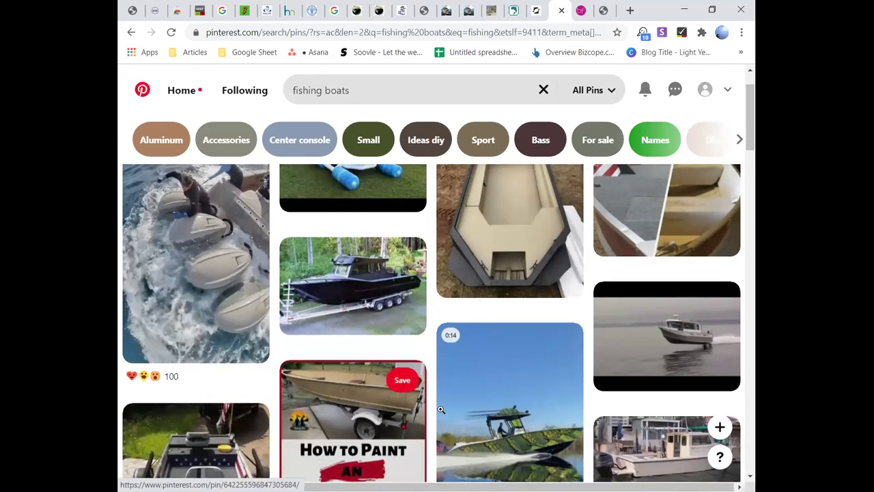
{"action": "left_click", "coordinate": [511, 401]}
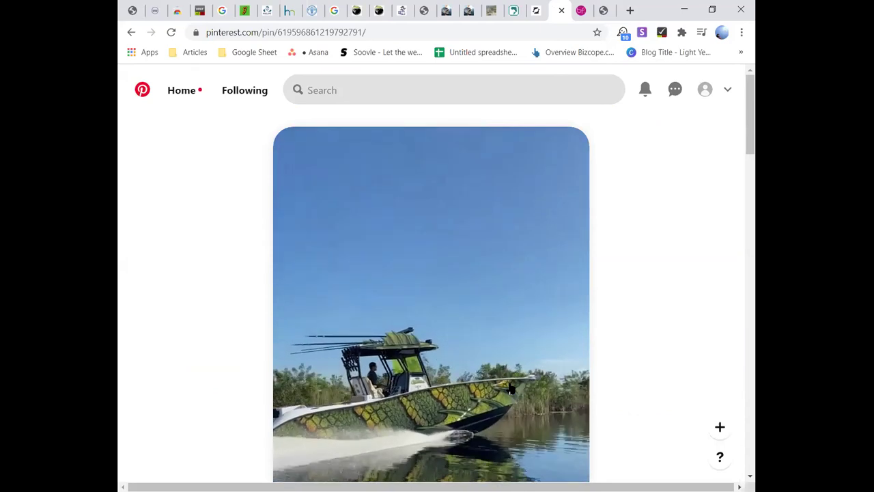
{"action": "scroll", "coordinate": [511, 388], "scroll_direction": "down", "scroll_amount": 1}
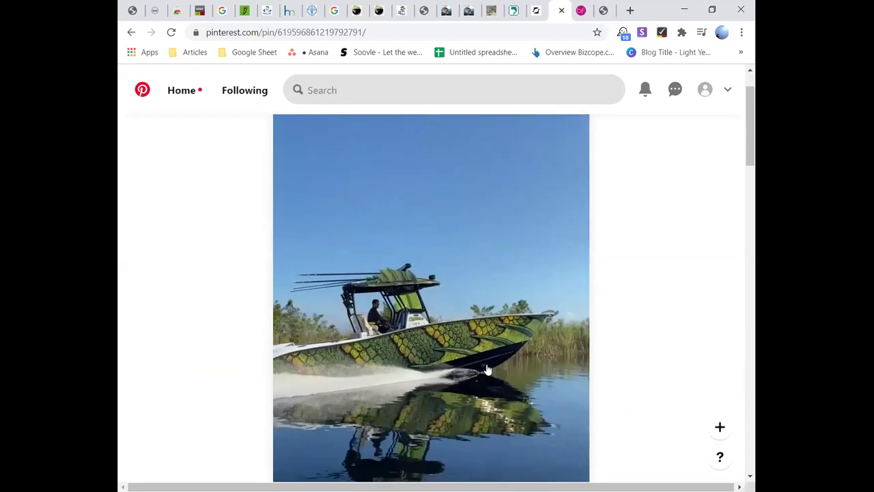
{"action": "scroll", "coordinate": [488, 370], "scroll_direction": "down", "scroll_amount": 4}
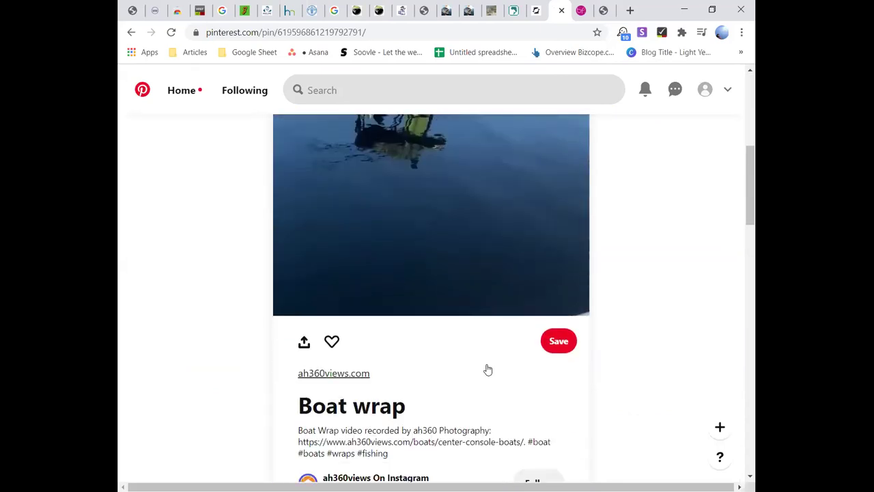
{"action": "scroll", "coordinate": [488, 370], "scroll_direction": "up", "scroll_amount": 3}
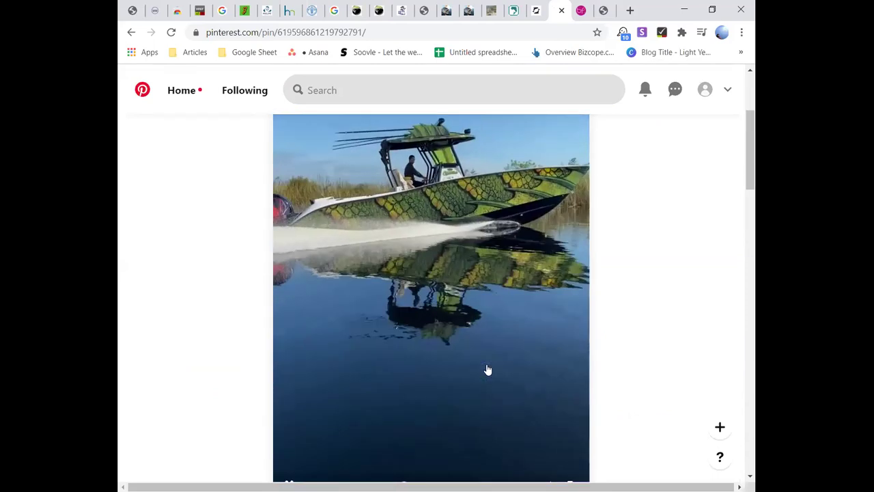
Step: Pause the boat wrap video, skip to 00:13, play it to the end and review the pin's details
{"action": "scroll", "coordinate": [488, 370], "scroll_direction": "down", "scroll_amount": 1}
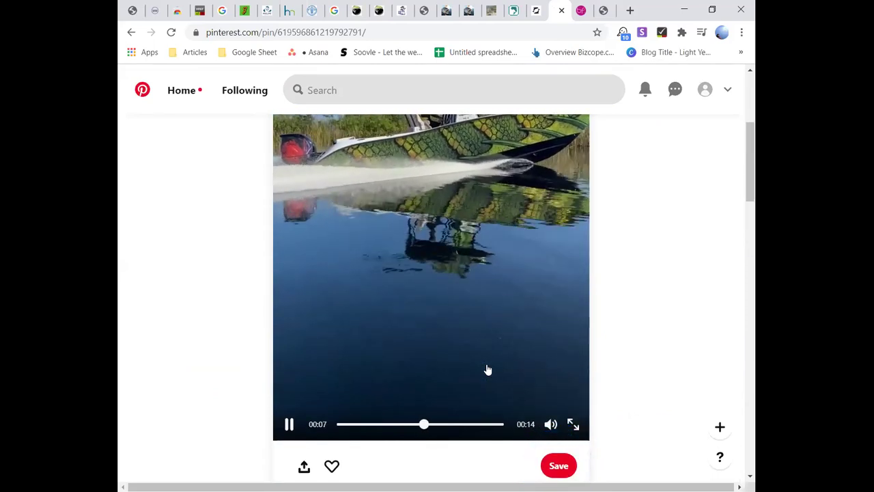
{"action": "key", "text": "space"}
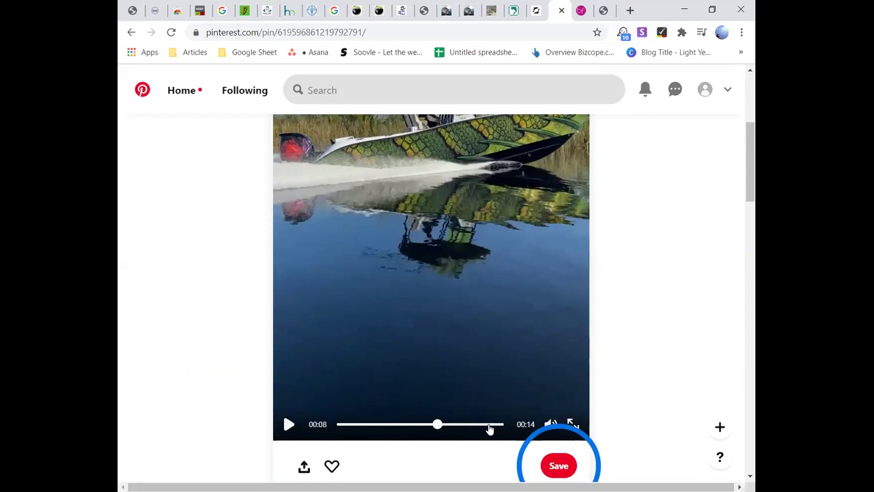
{"action": "left_click", "coordinate": [489, 424]}
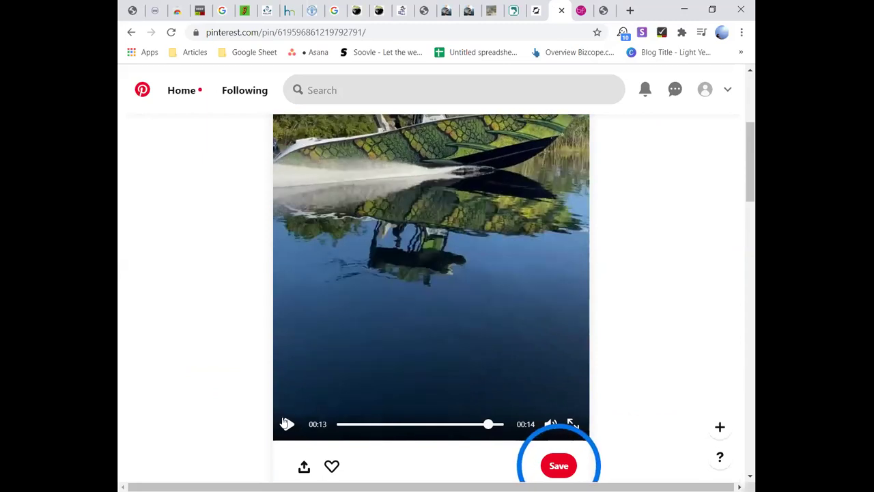
{"action": "left_click", "coordinate": [287, 424]}
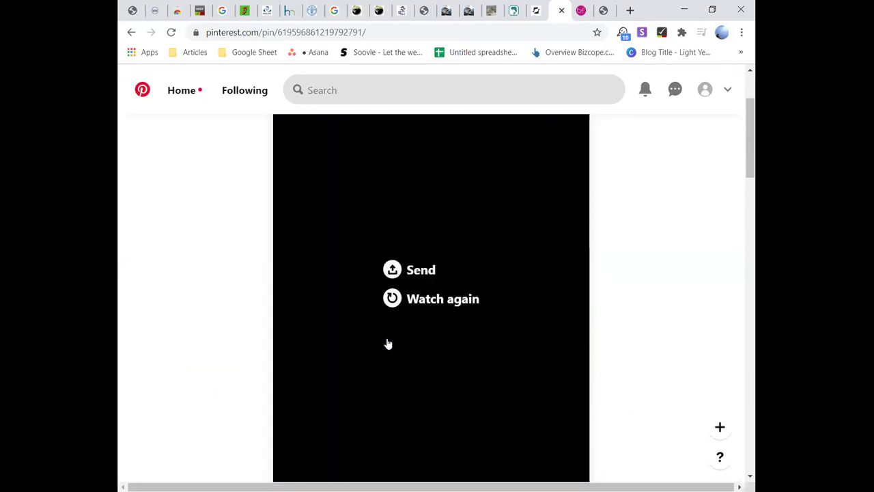
{"action": "scroll", "coordinate": [487, 386], "scroll_direction": "down", "scroll_amount": 5}
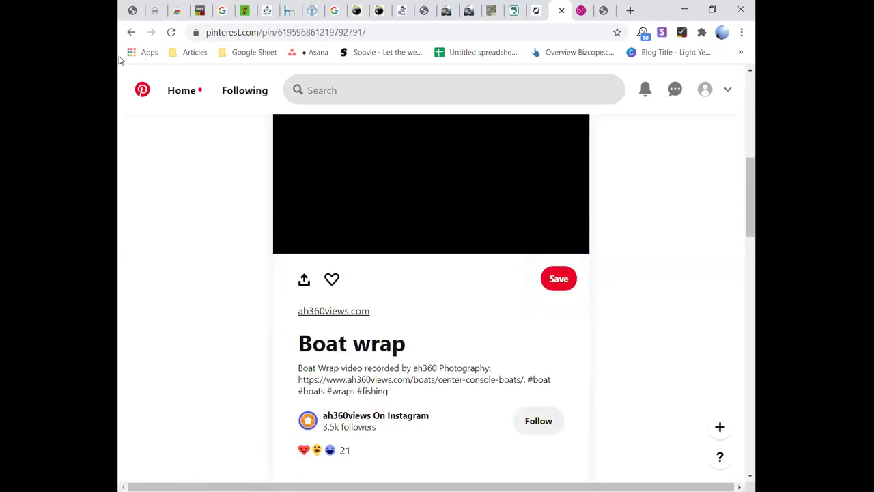
Step: Return to the fishing boats results, dismiss the board creation dialog and open the backwoodslanding.com boat pin
{"action": "left_click", "coordinate": [132, 35]}
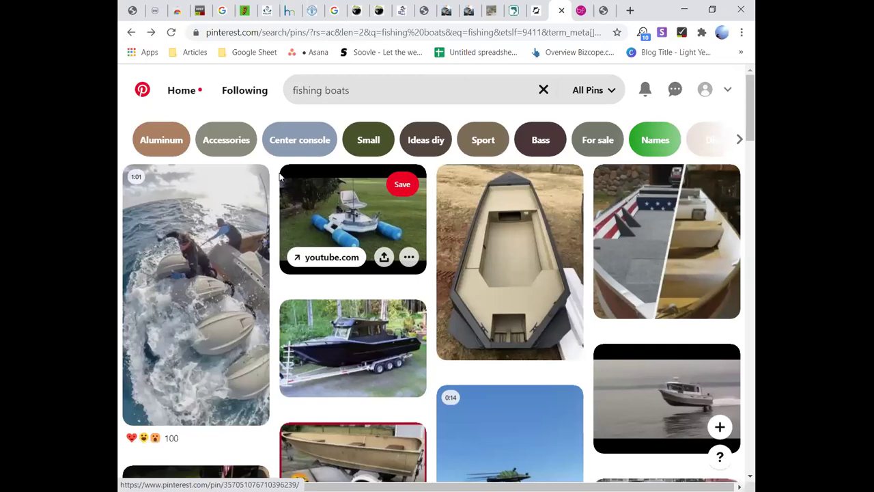
{"action": "scroll", "coordinate": [387, 367], "scroll_direction": "down", "scroll_amount": 4}
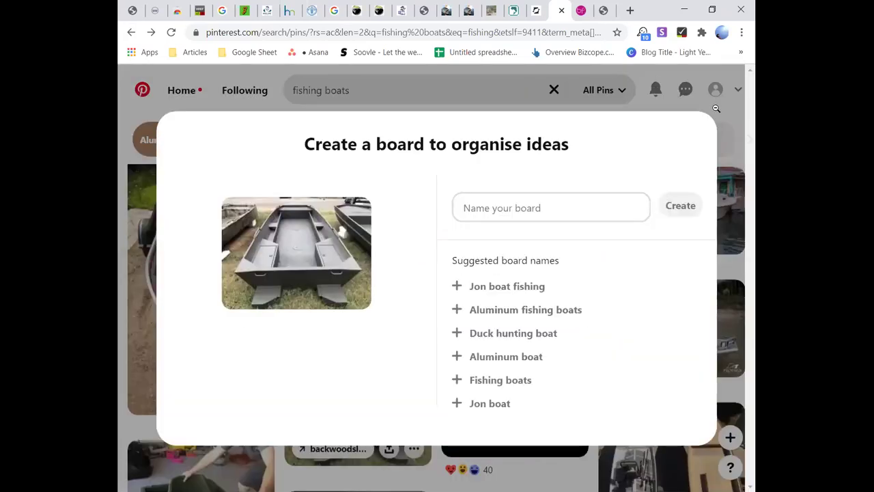
{"action": "key", "text": "Escape"}
{"action": "left_click", "coordinate": [358, 409]}
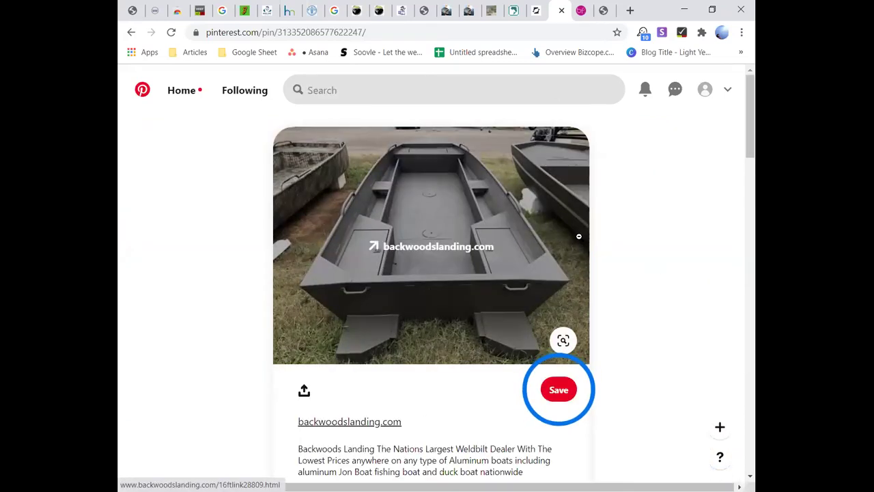
Step: Open the boat pin's source page on backwoodslanding.com and look through the website
{"action": "left_click", "coordinate": [579, 236]}
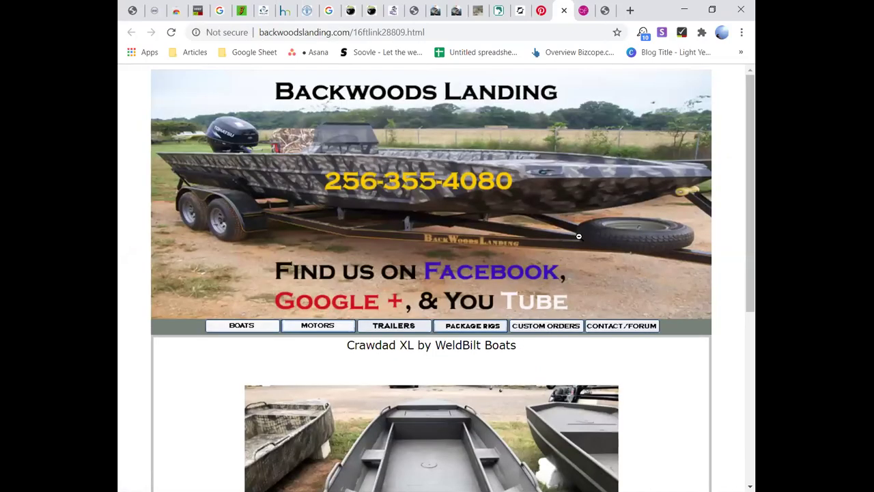
{"action": "scroll", "coordinate": [578, 236], "scroll_direction": "down", "scroll_amount": 5}
{"action": "scroll", "coordinate": [578, 236], "scroll_direction": "up", "scroll_amount": 5}
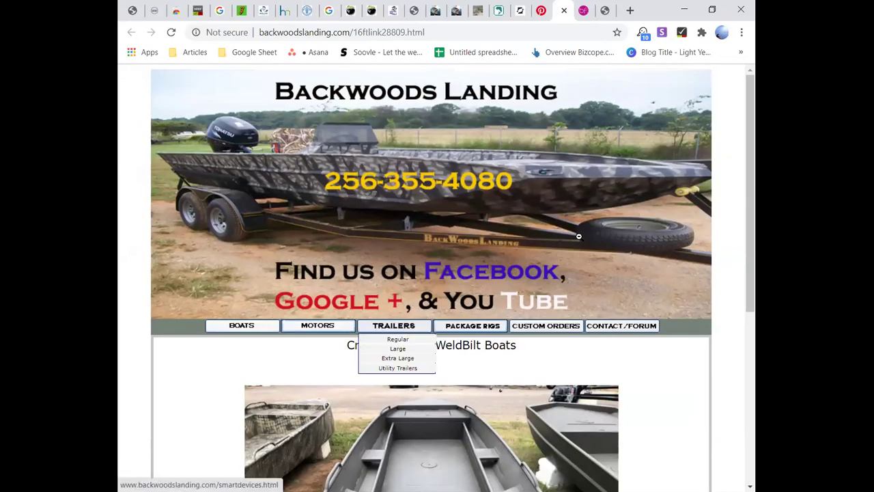
Step: Return from backwoodslanding.com to the fishing boats results and open the pin of the boat with blue deck lighting
{"action": "mouse_move", "coordinate": [559, 328]}
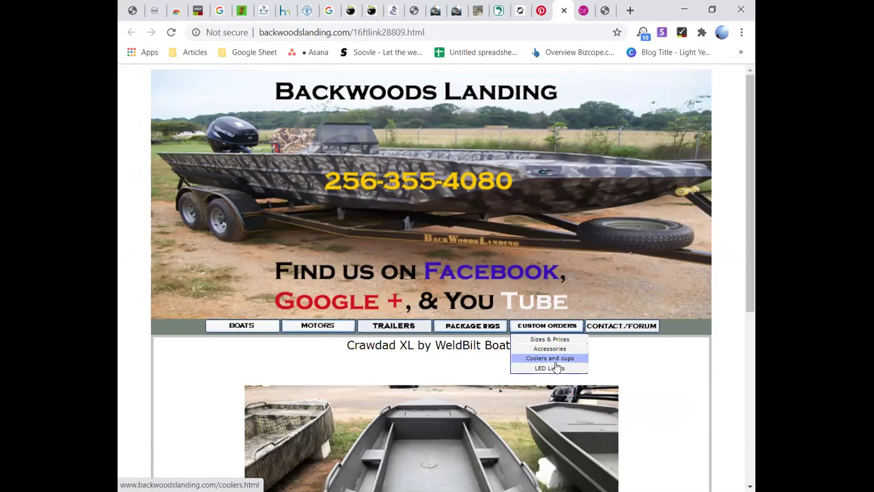
{"action": "left_click", "coordinate": [541, 10]}
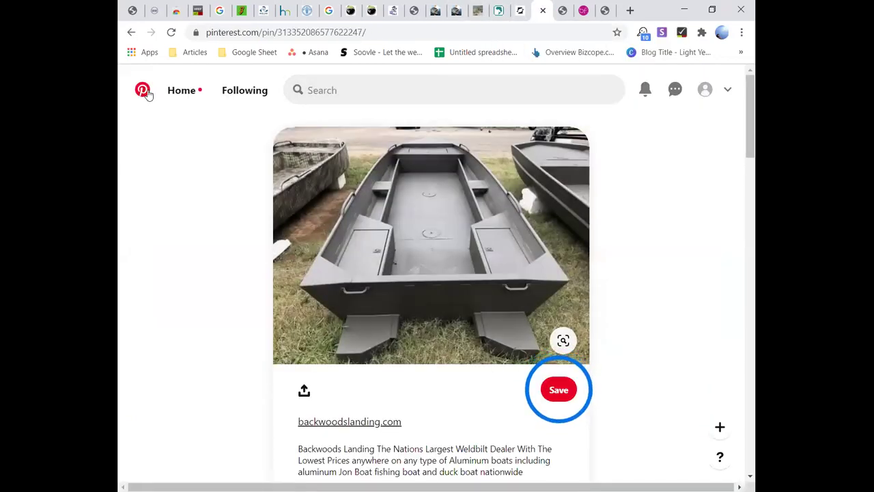
{"action": "left_click", "coordinate": [131, 33]}
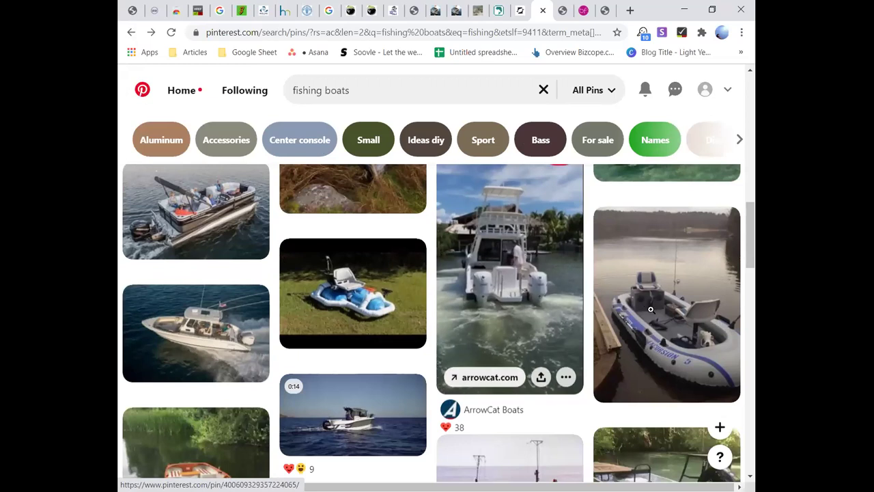
{"action": "scroll", "coordinate": [662, 321], "scroll_direction": "down", "scroll_amount": 3}
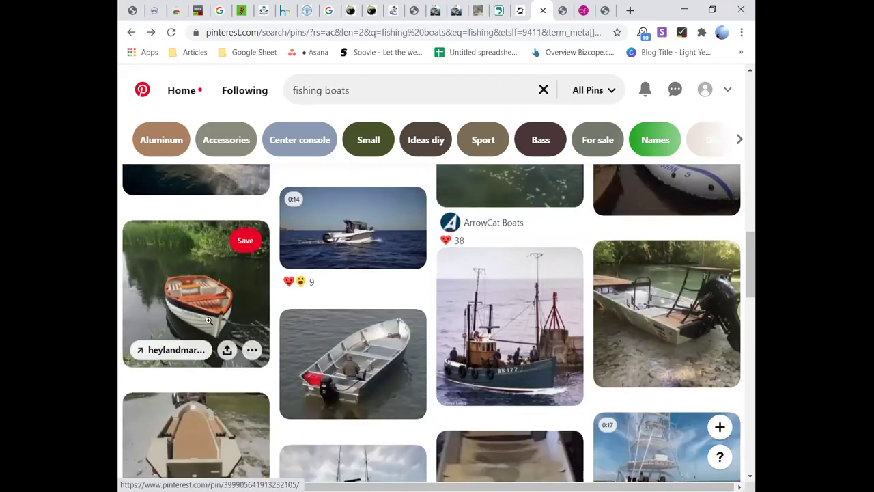
{"action": "scroll", "coordinate": [208, 321], "scroll_direction": "down", "scroll_amount": 3}
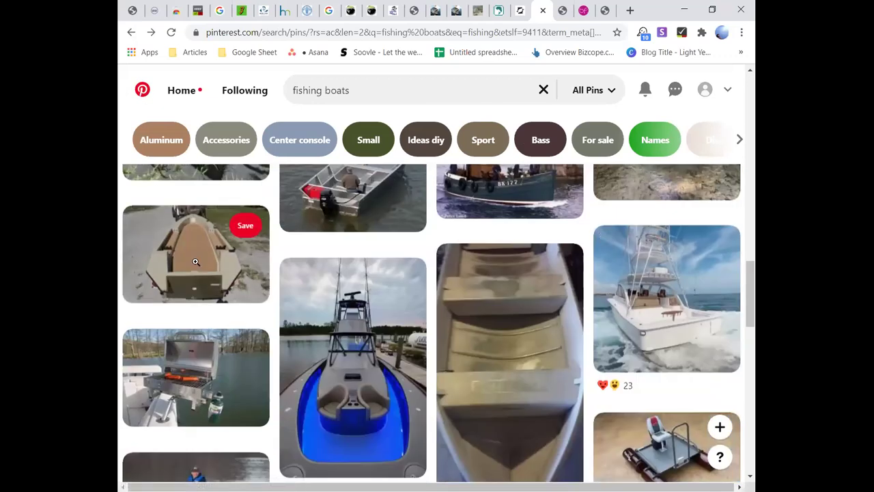
{"action": "left_click", "coordinate": [394, 338]}
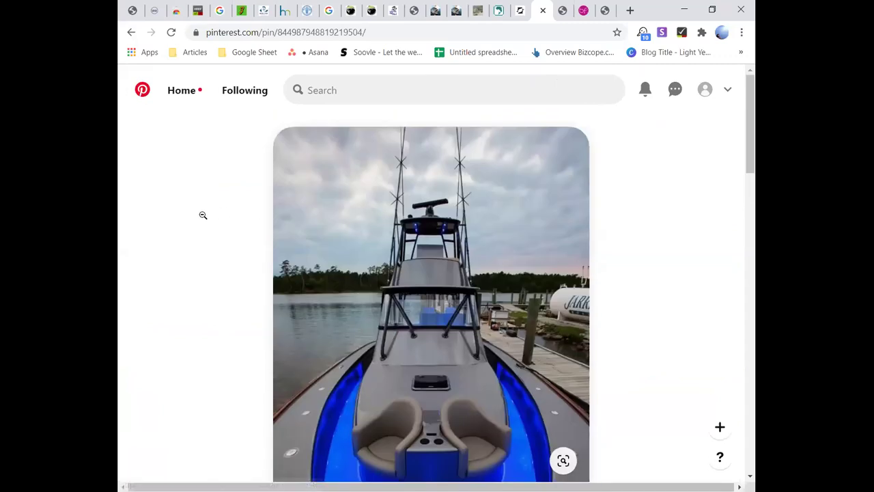
Step: Open the blue-lit boat pin's source page on powerandmotoryacht.com and look through the Jarrett Bay 46 article
{"action": "left_click", "coordinate": [451, 368]}
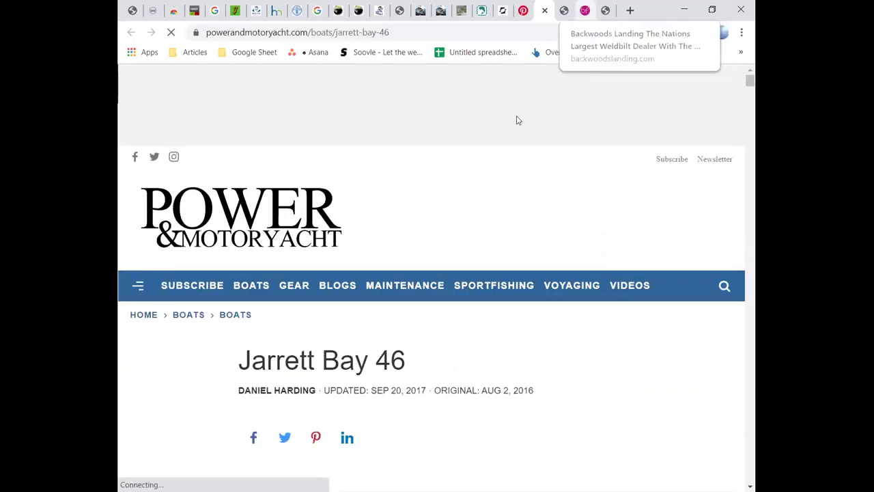
{"action": "scroll", "coordinate": [516, 126], "scroll_direction": "down", "scroll_amount": 1}
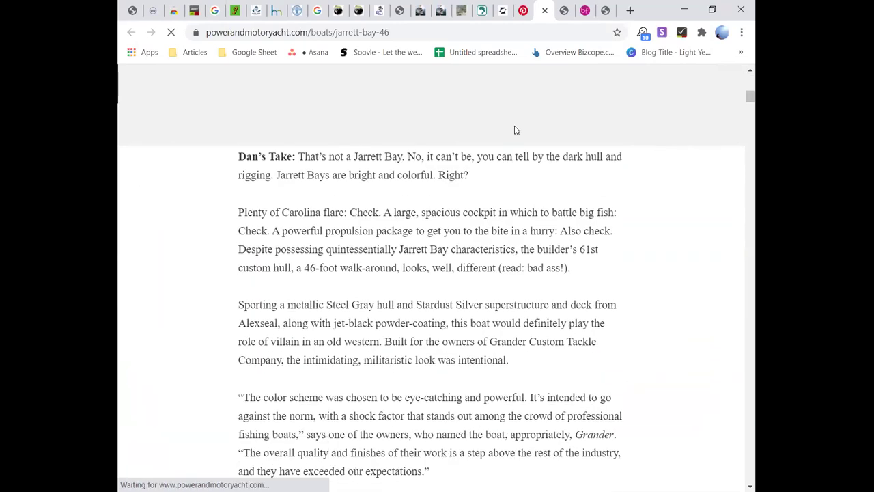
{"action": "scroll", "coordinate": [516, 130], "scroll_direction": "down", "scroll_amount": 10}
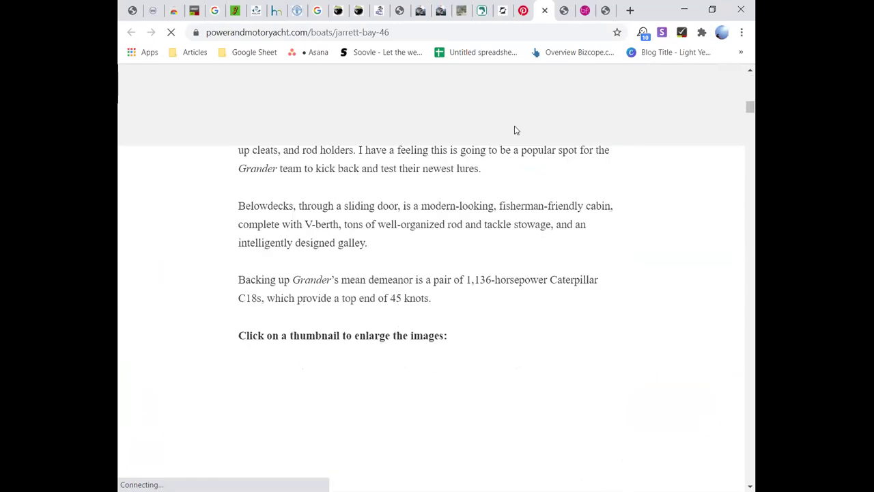
{"action": "scroll", "coordinate": [516, 130], "scroll_direction": "up", "scroll_amount": 6}
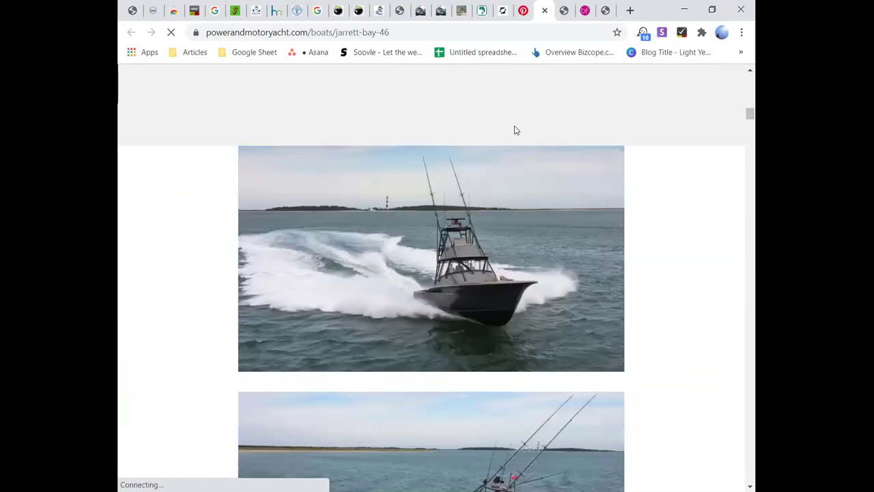
{"action": "scroll", "coordinate": [516, 129], "scroll_direction": "up", "scroll_amount": 5}
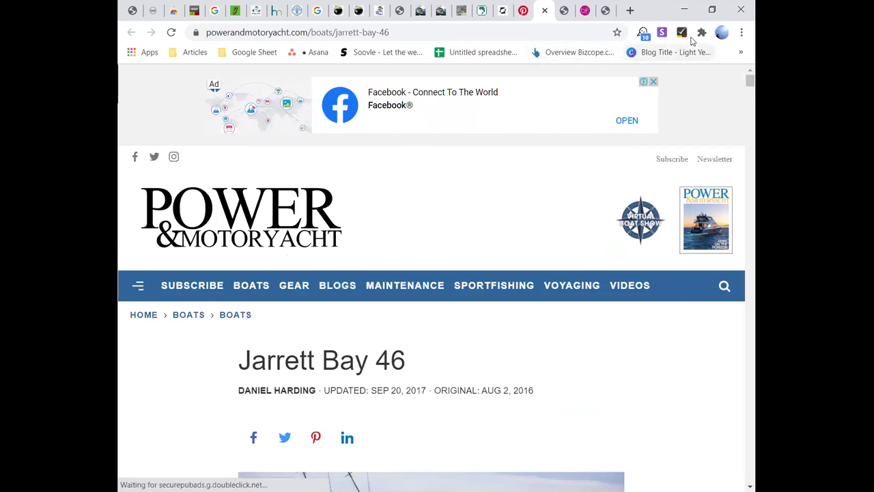
Step: Check the powerandmotoryacht.com page's authority metrics with the MozBar extension, then turn MozBar off
{"action": "left_click", "coordinate": [701, 32]}
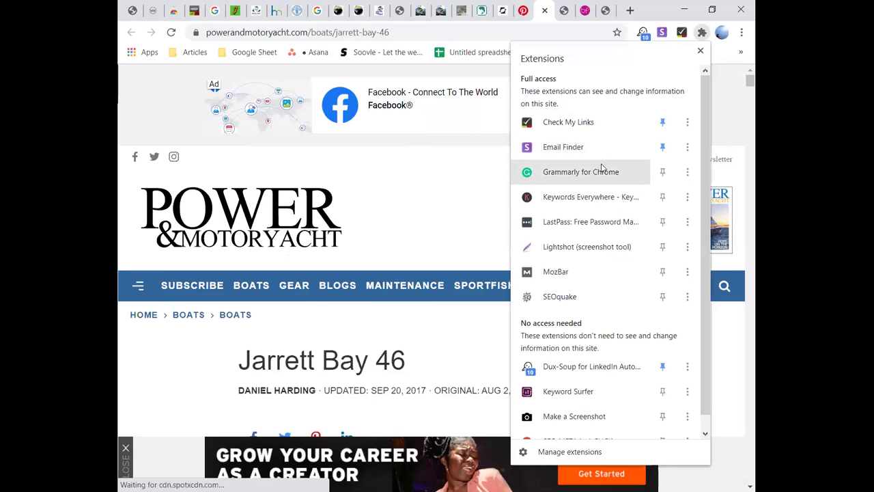
{"action": "left_click", "coordinate": [601, 273]}
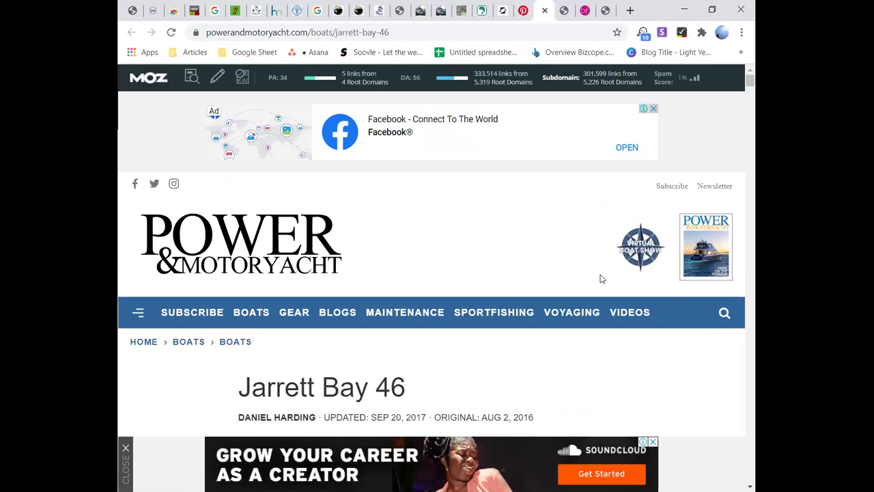
{"action": "left_click", "coordinate": [702, 32]}
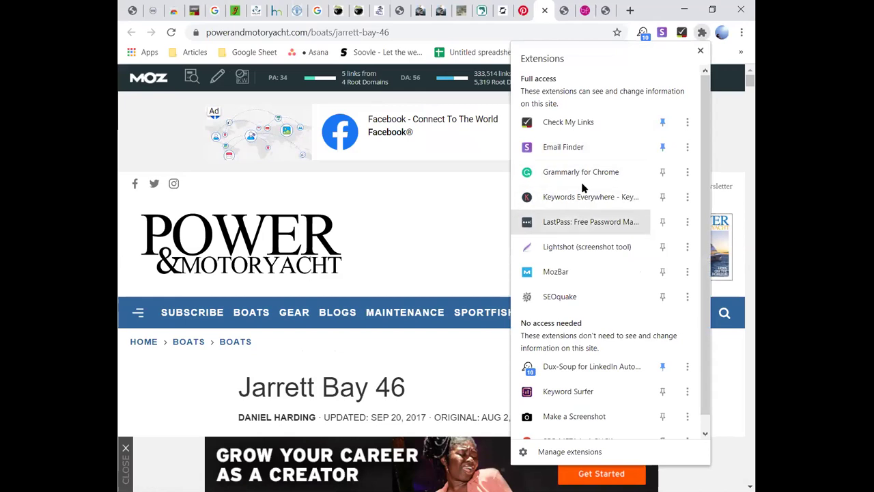
{"action": "left_click", "coordinate": [567, 272]}
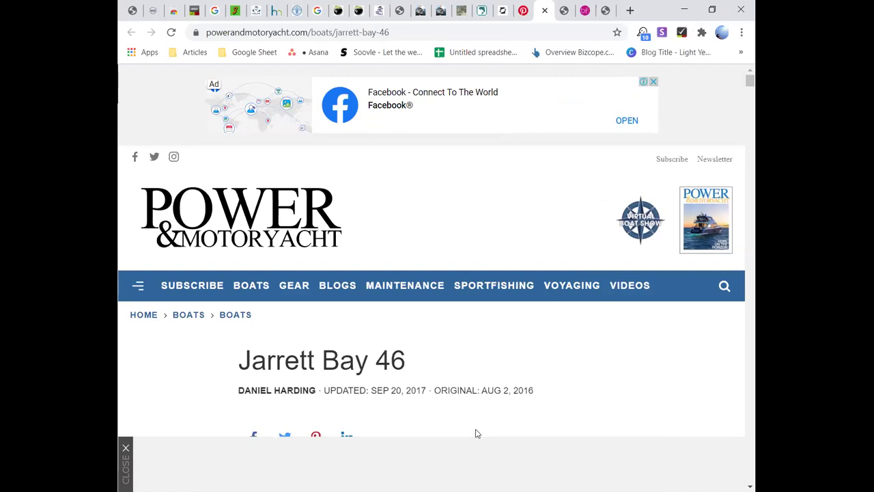
Step: Return to the fishing boats results, narrow them to Sport and open the pin of the wooden-stern boat with a tall tower
{"action": "left_click", "coordinate": [523, 10]}
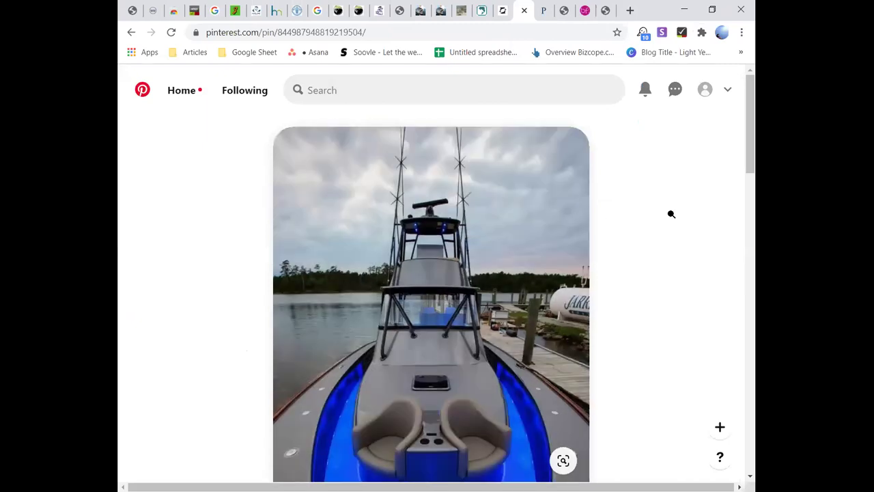
{"action": "left_click", "coordinate": [133, 33]}
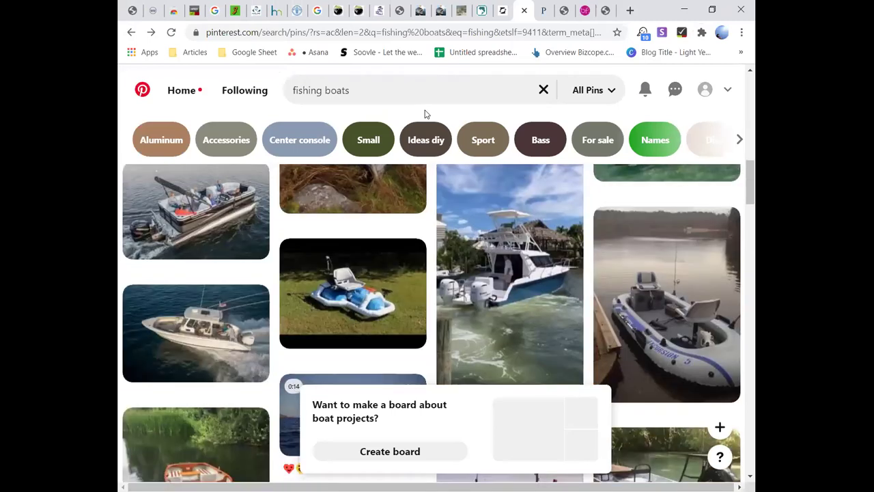
{"action": "left_click", "coordinate": [483, 142]}
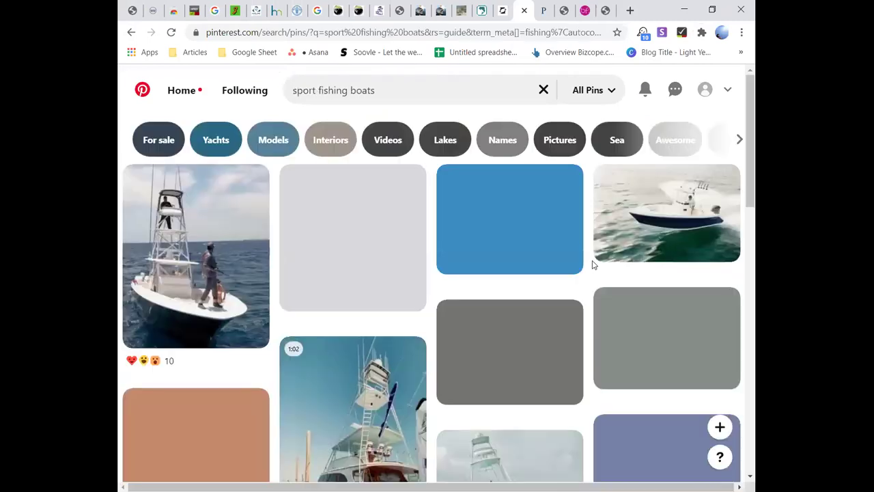
{"action": "scroll", "coordinate": [287, 239], "scroll_direction": "down", "scroll_amount": 3}
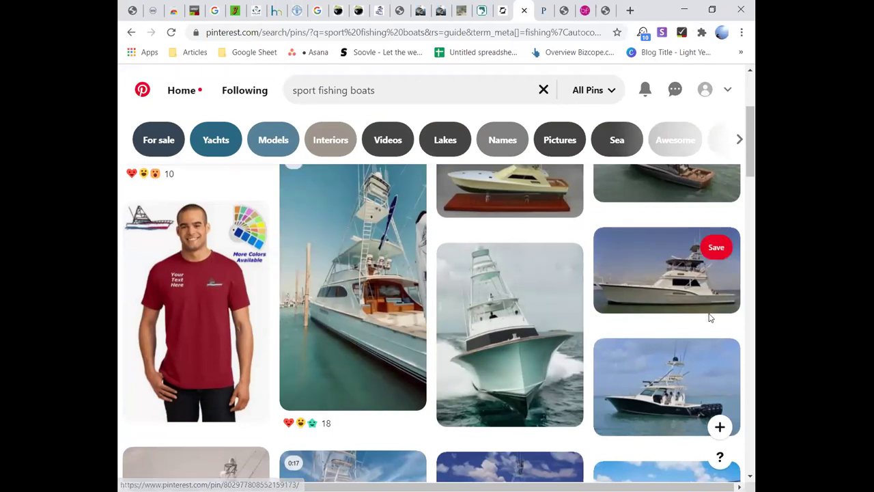
{"action": "scroll", "coordinate": [706, 327], "scroll_direction": "down", "scroll_amount": 4}
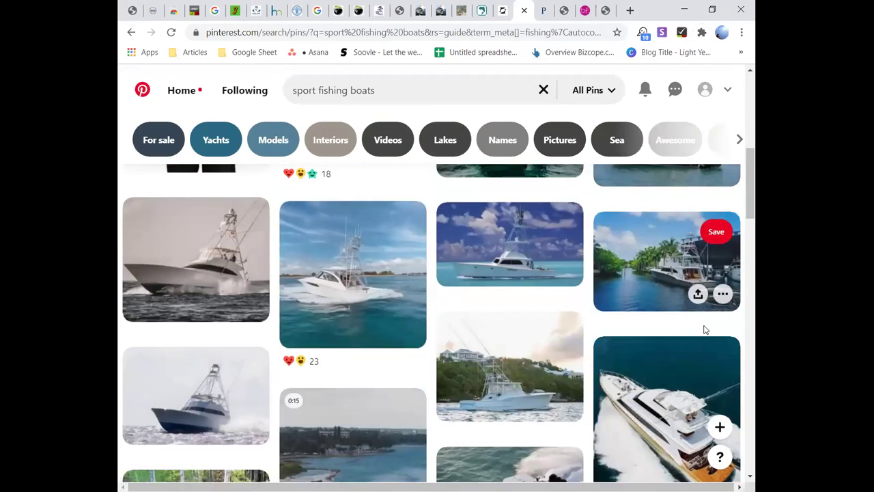
{"action": "scroll", "coordinate": [704, 324], "scroll_direction": "down", "scroll_amount": 3}
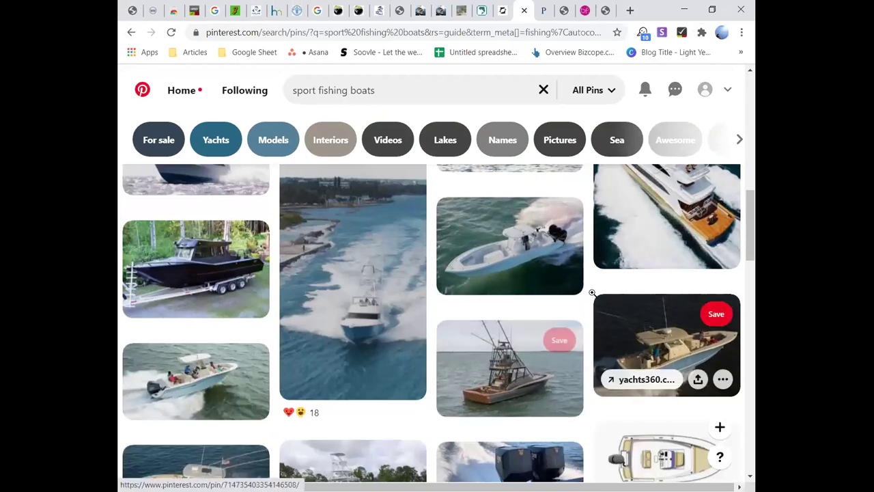
{"action": "left_click", "coordinate": [511, 379]}
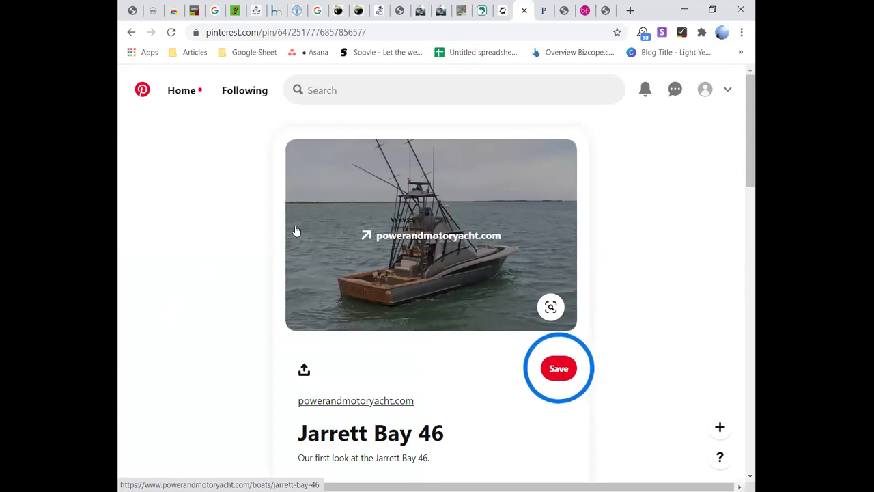
Step: Open this pin's source article on powerandmotoryacht.com and look through it down to the comments section
{"action": "left_click", "coordinate": [296, 232]}
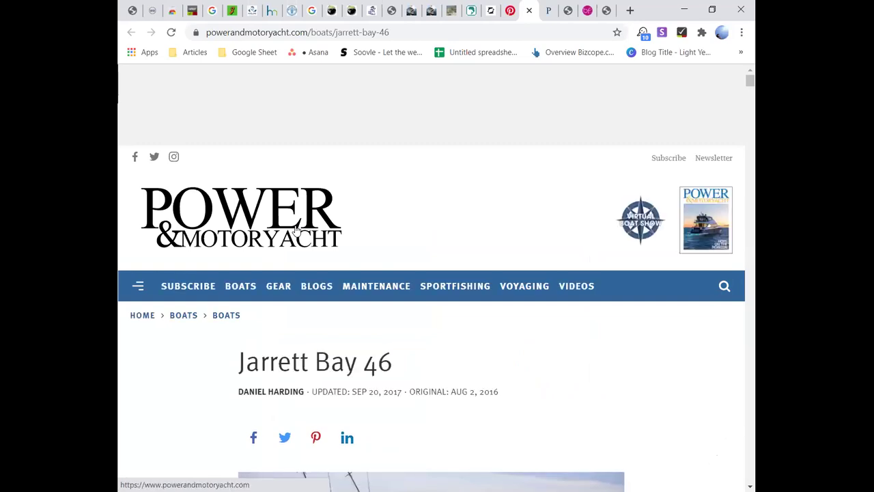
{"action": "scroll", "coordinate": [669, 212], "scroll_direction": "down", "scroll_amount": 5}
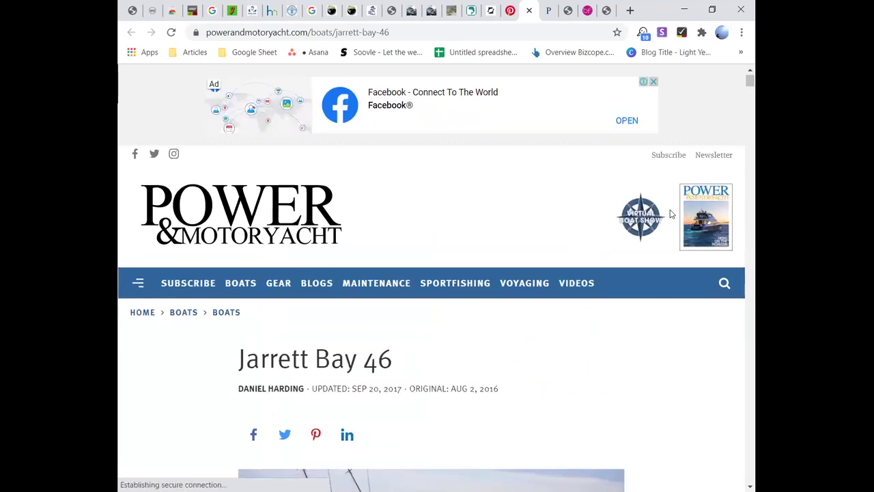
{"action": "scroll", "coordinate": [670, 214], "scroll_direction": "up", "scroll_amount": 8}
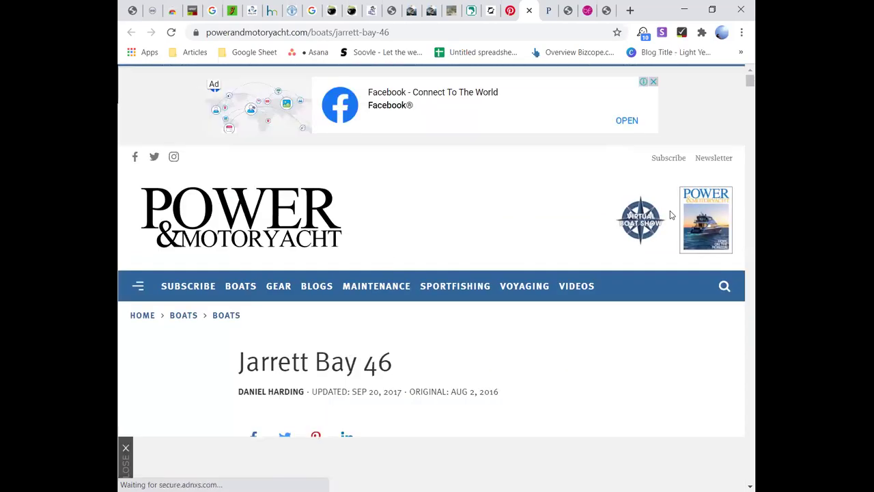
{"action": "left_click_drag", "start_coordinate": [750, 80], "coordinate": [747, 459]}
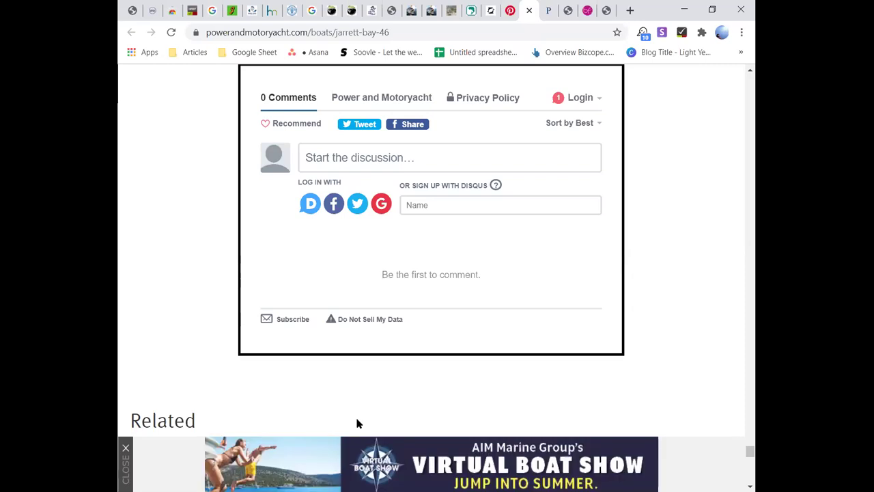
Step: Switch to the Link Building Part 2.docx document in Word and review its backlink methods, ending at the Info graphic Backlink section
{"action": "key", "text": "alt+Tab"}
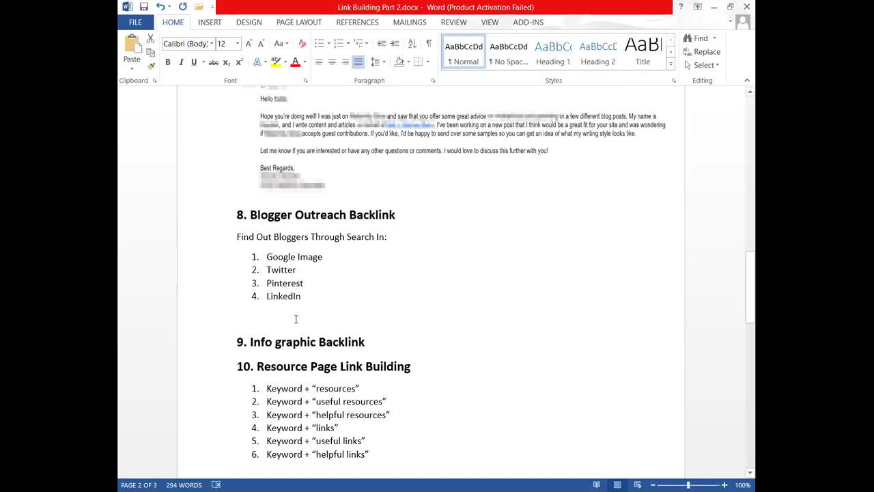
{"action": "scroll", "coordinate": [296, 319], "scroll_direction": "down", "scroll_amount": 3}
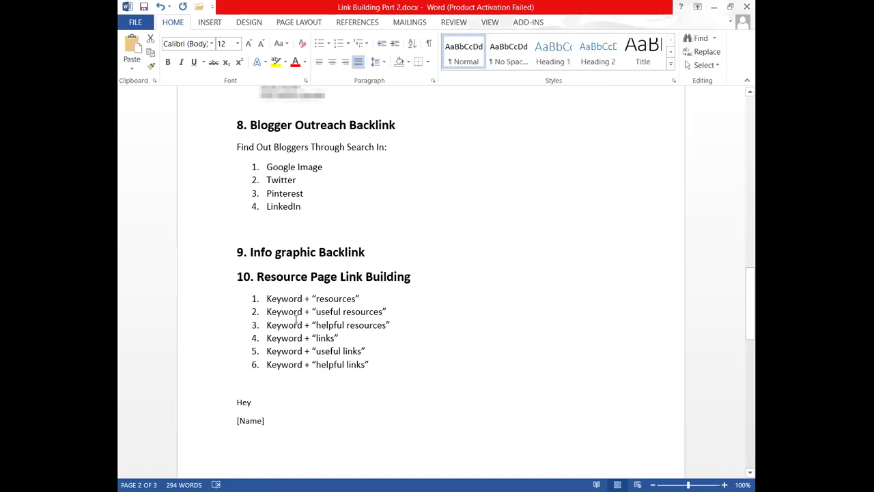
{"action": "scroll", "coordinate": [295, 319], "scroll_direction": "up", "scroll_amount": 7}
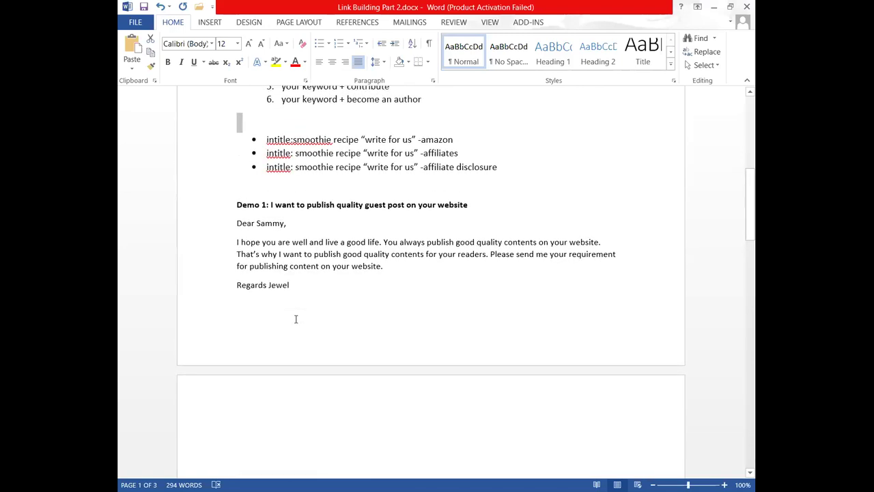
{"action": "scroll", "coordinate": [296, 319], "scroll_direction": "up", "scroll_amount": 12}
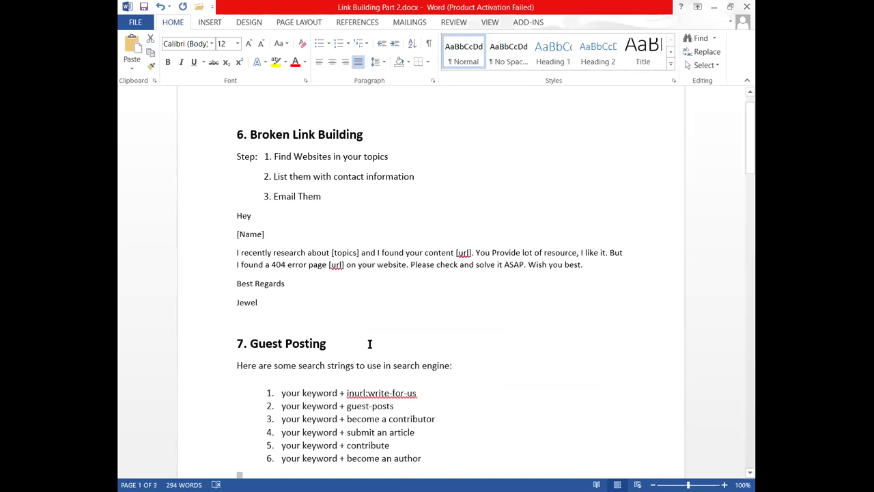
{"action": "scroll", "coordinate": [368, 341], "scroll_direction": "down", "scroll_amount": 12}
{"action": "scroll", "coordinate": [465, 382], "scroll_direction": "down", "scroll_amount": 20}
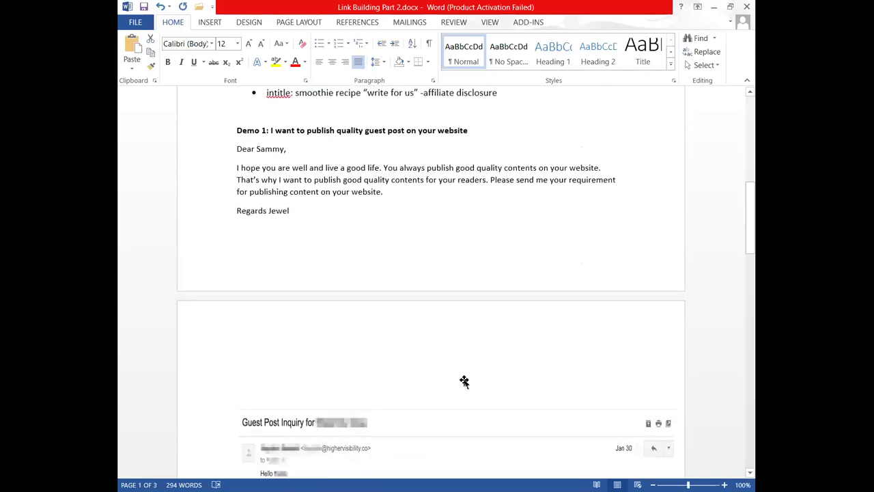
{"action": "scroll", "coordinate": [464, 385], "scroll_direction": "down", "scroll_amount": 5}
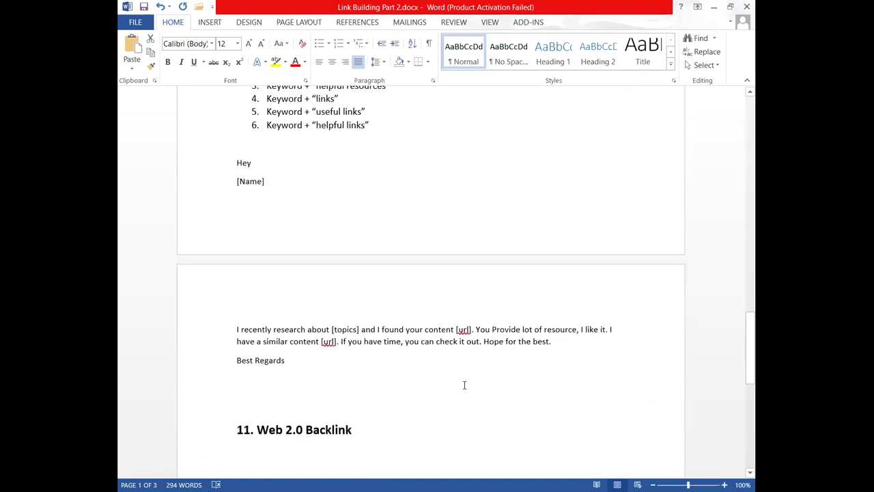
{"action": "scroll", "coordinate": [464, 385], "scroll_direction": "up", "scroll_amount": 5}
{"action": "scroll", "coordinate": [465, 386], "scroll_direction": "up", "scroll_amount": 3}
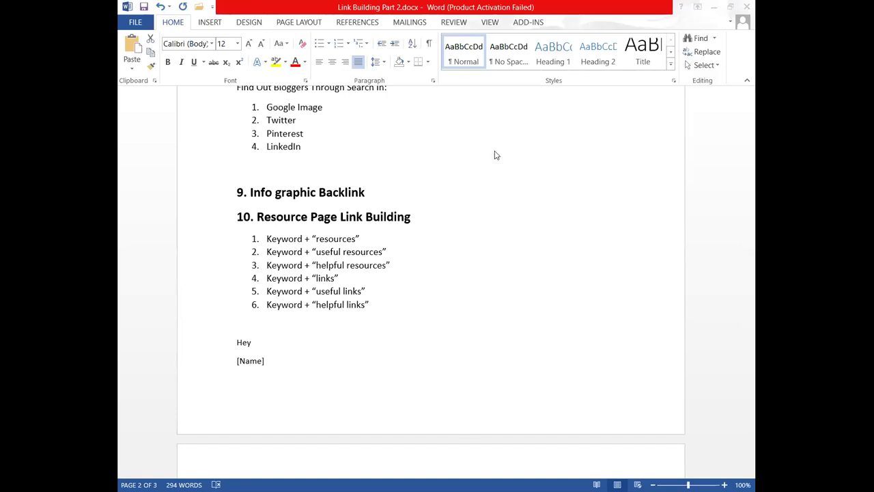
{"action": "scroll", "coordinate": [496, 155], "scroll_direction": "up", "scroll_amount": 3}
{"action": "scroll", "coordinate": [496, 155], "scroll_direction": "down", "scroll_amount": 3}
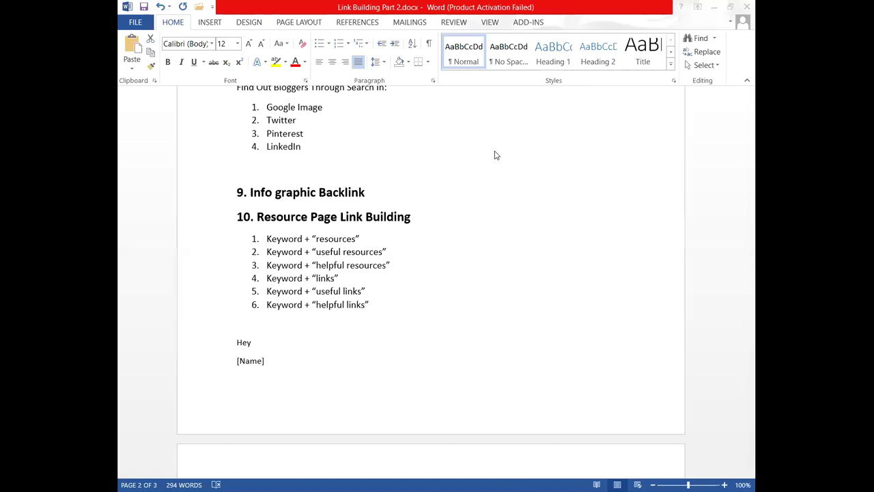
Step: Copy the words "Info graphic" from the section 9 heading
{"action": "double_click", "coordinate": [312, 193]}
{"action": "left_click", "coordinate": [313, 193]}
{"action": "left_click_drag", "start_coordinate": [315, 193], "coordinate": [248, 197]}
{"action": "key", "text": "ctrl+c"}
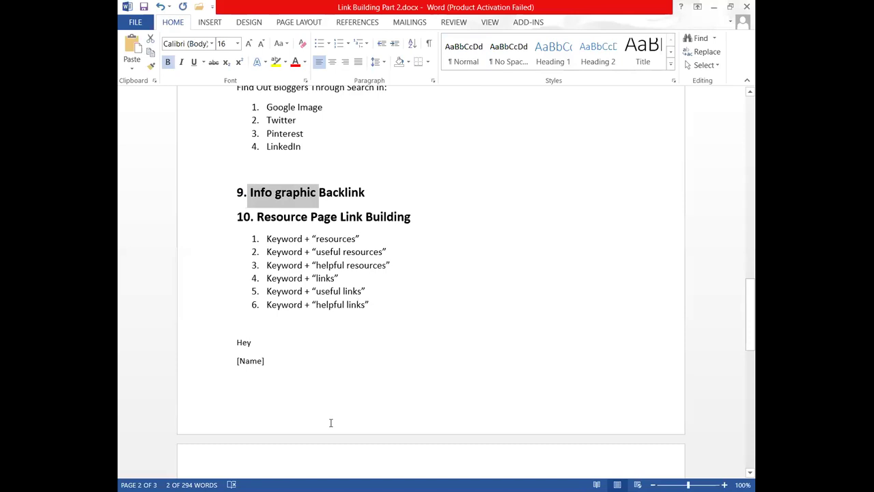
Step: Switch to Chrome and close the powerandmotoryacht.com article and the other open tabs after the Jarrett Bay 46 Pinterest pin
{"action": "left_click", "coordinate": [381, 338]}
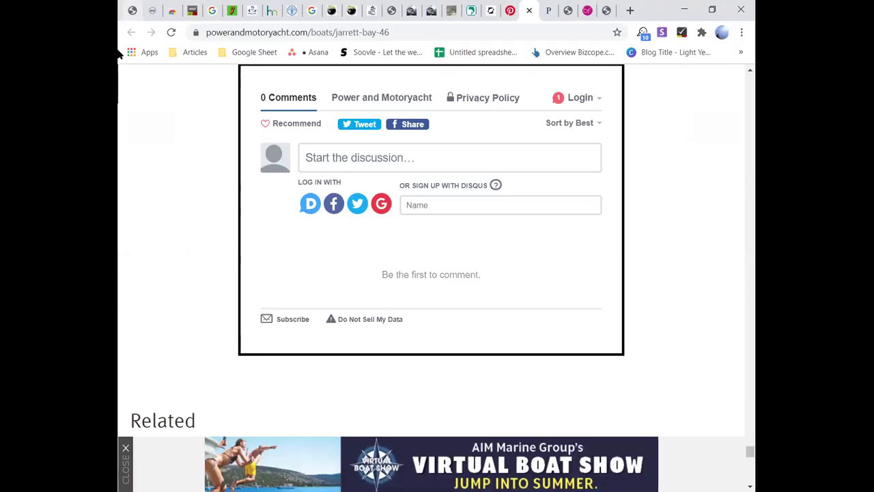
{"action": "scroll", "coordinate": [232, 335], "scroll_direction": "up", "scroll_amount": 15}
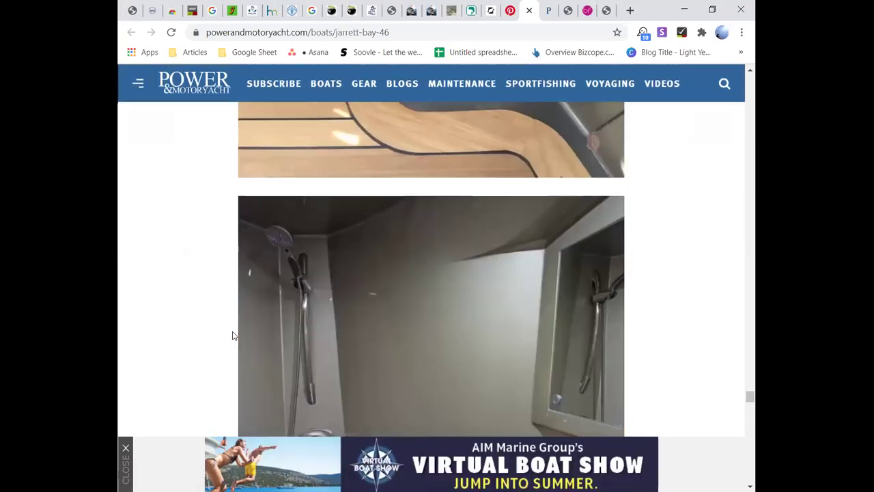
{"action": "scroll", "coordinate": [233, 335], "scroll_direction": "up", "scroll_amount": 3}
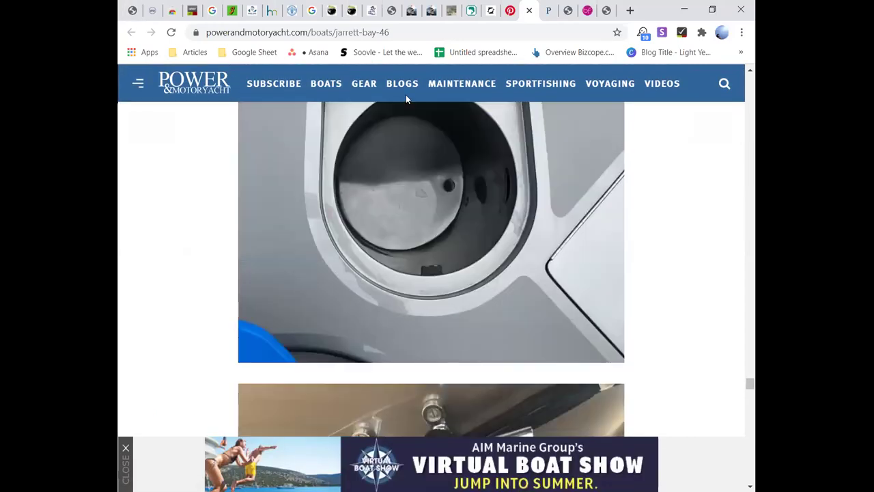
{"action": "left_click", "coordinate": [529, 11]}
{"action": "left_click", "coordinate": [529, 11]}
{"action": "left_click", "coordinate": [529, 11]}
{"action": "left_click", "coordinate": [530, 11]}
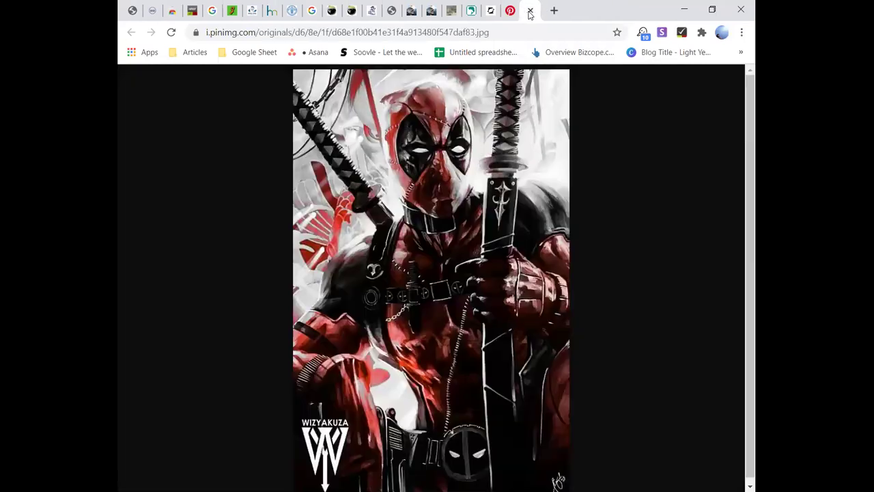
{"action": "left_click", "coordinate": [529, 11]}
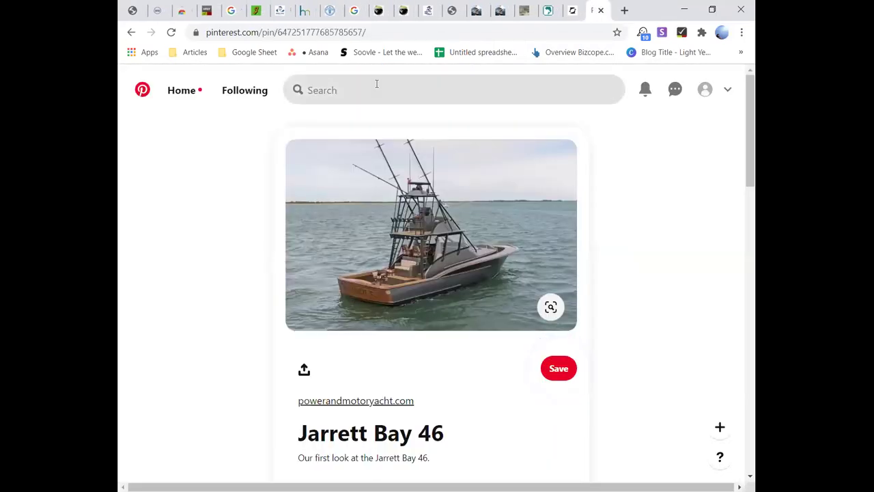
Step: Search Pinterest for "Info graphic" and look through the infographic pins
{"action": "left_click", "coordinate": [376, 84]}
{"action": "key", "text": "ctrl+v"}
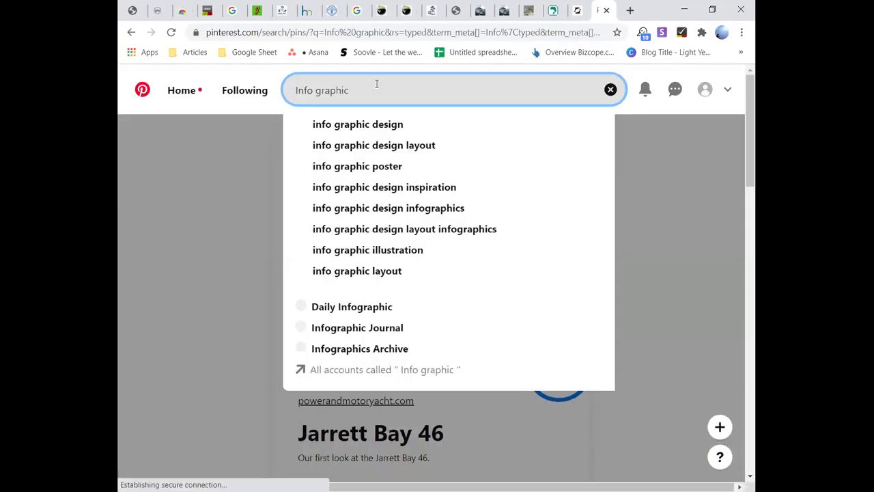
{"action": "key", "text": "Return"}
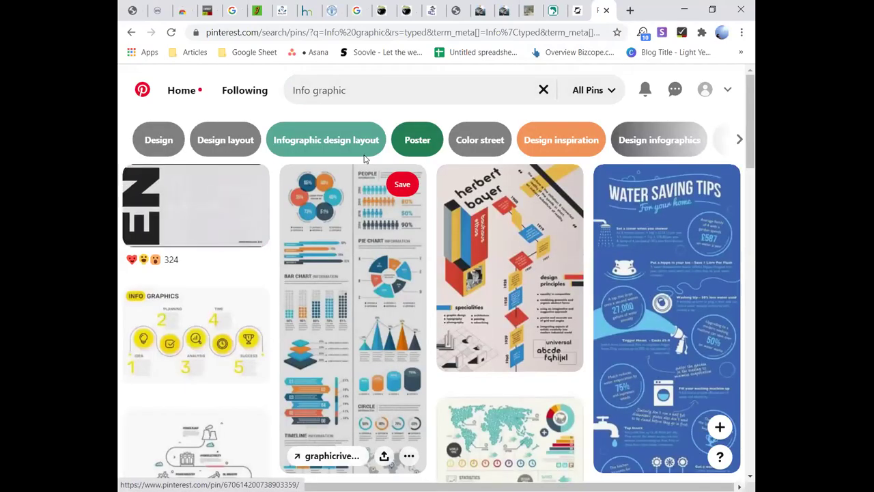
{"action": "scroll", "coordinate": [755, 304], "scroll_direction": "down", "scroll_amount": 5}
{"action": "scroll", "coordinate": [756, 313], "scroll_direction": "down", "scroll_amount": 1}
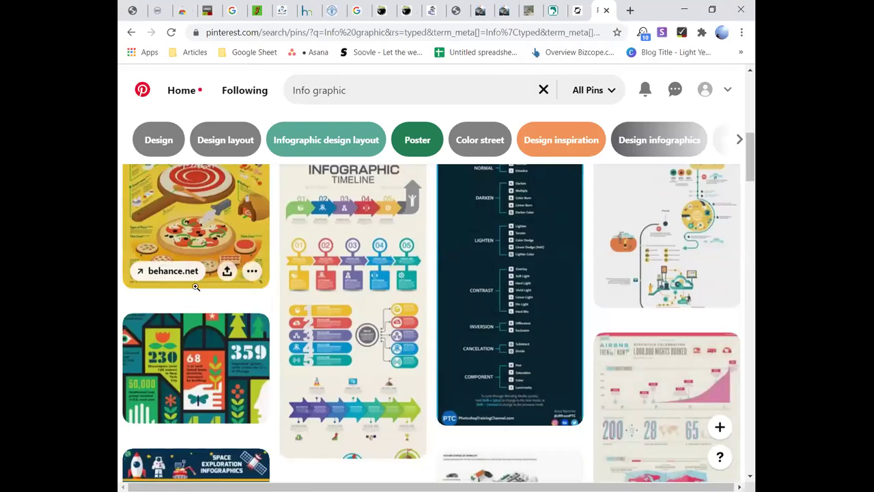
{"action": "scroll", "coordinate": [644, 333], "scroll_direction": "down", "scroll_amount": 3}
{"action": "scroll", "coordinate": [644, 334], "scroll_direction": "down", "scroll_amount": 15}
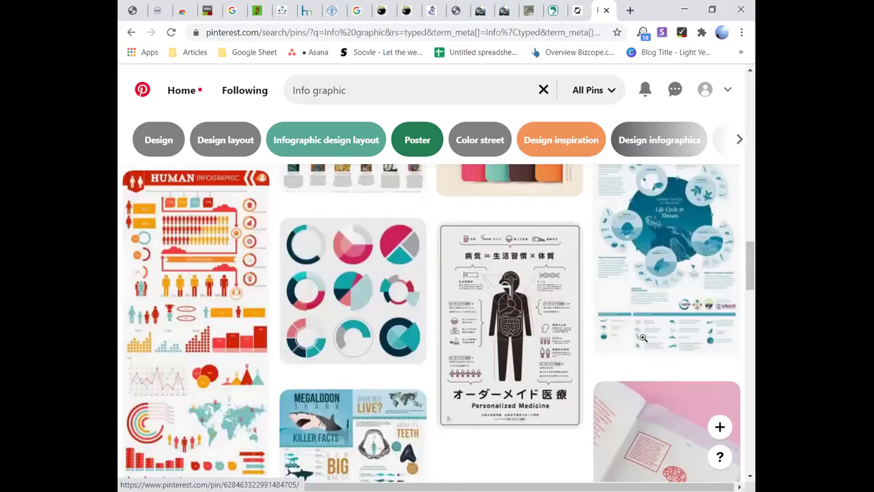
{"action": "scroll", "coordinate": [644, 337], "scroll_direction": "down", "scroll_amount": 5}
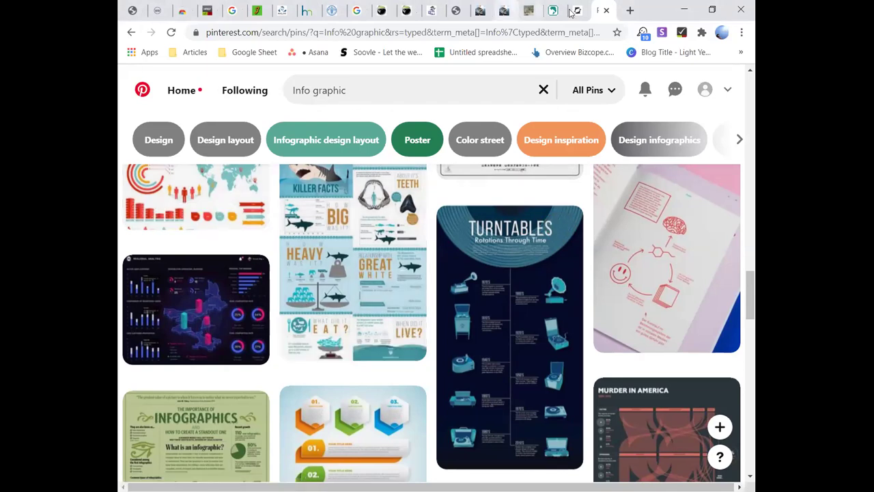
Step: Search Google for "infographic list" in a new tab and look through the results
{"action": "key", "text": "ctrl+t"}
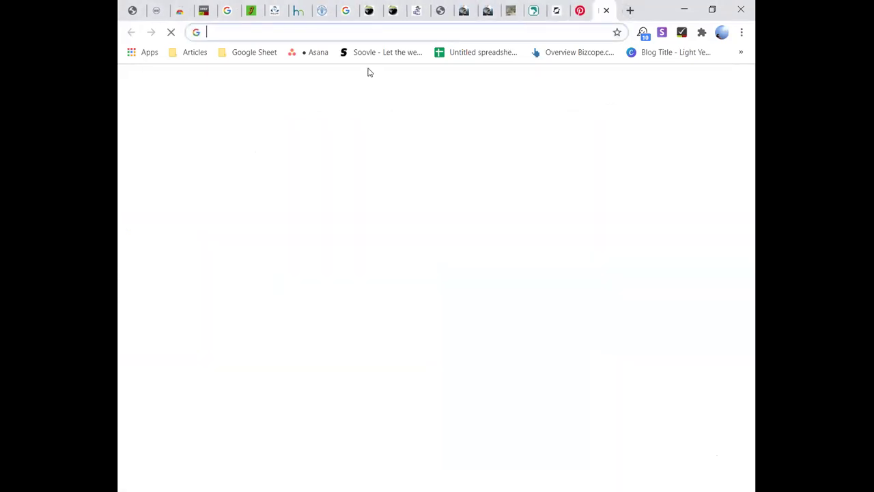
{"action": "type", "text": "Info graphic"}
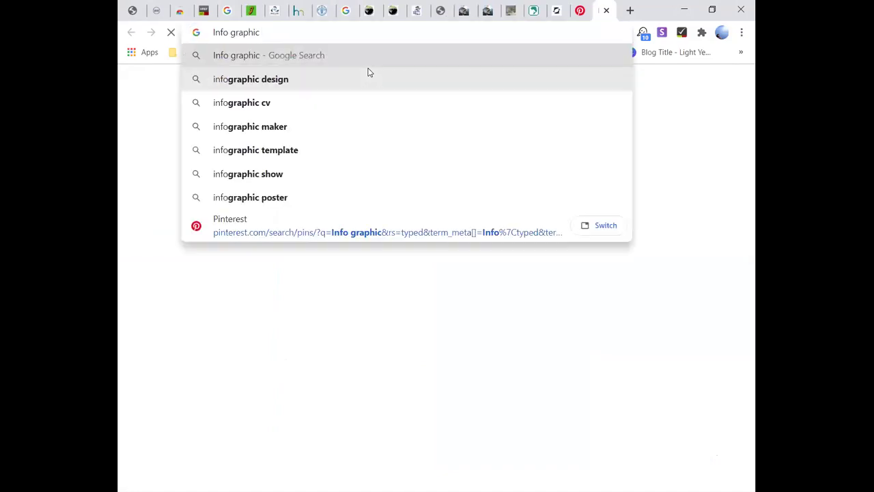
{"action": "type", "text": " lst"}
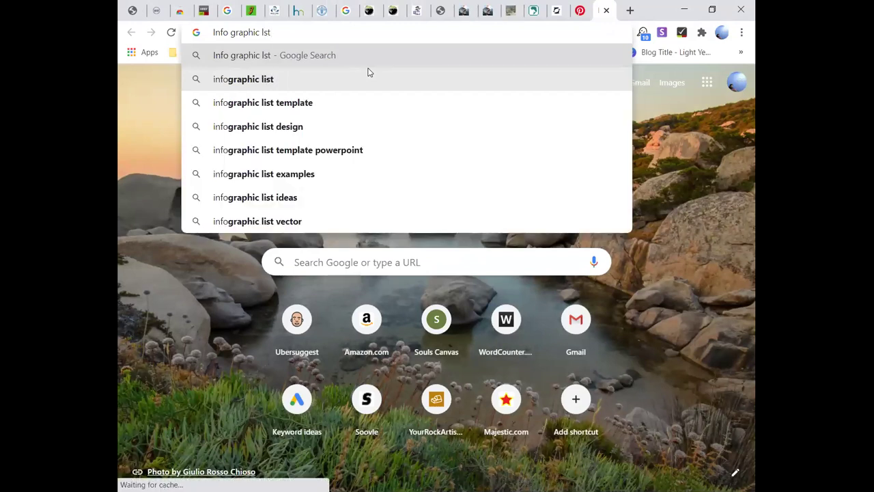
{"action": "left_click", "coordinate": [367, 72]}
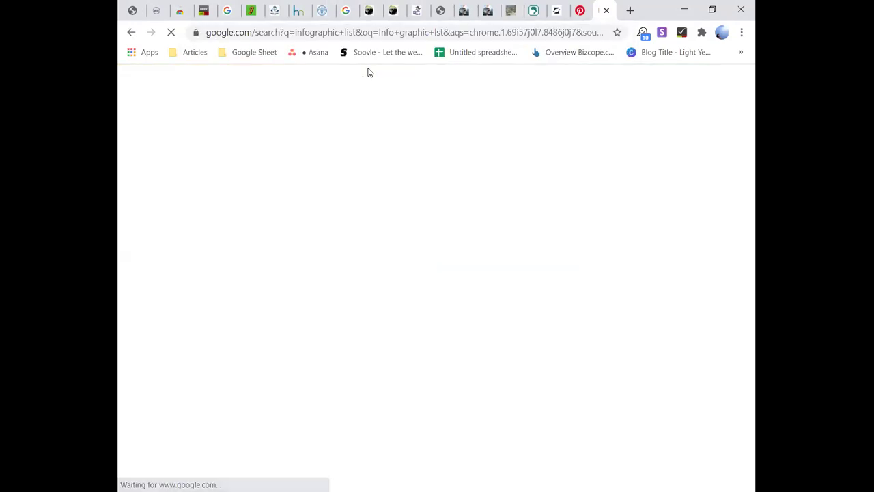
{"action": "scroll", "coordinate": [351, 144], "scroll_direction": "down", "scroll_amount": 2}
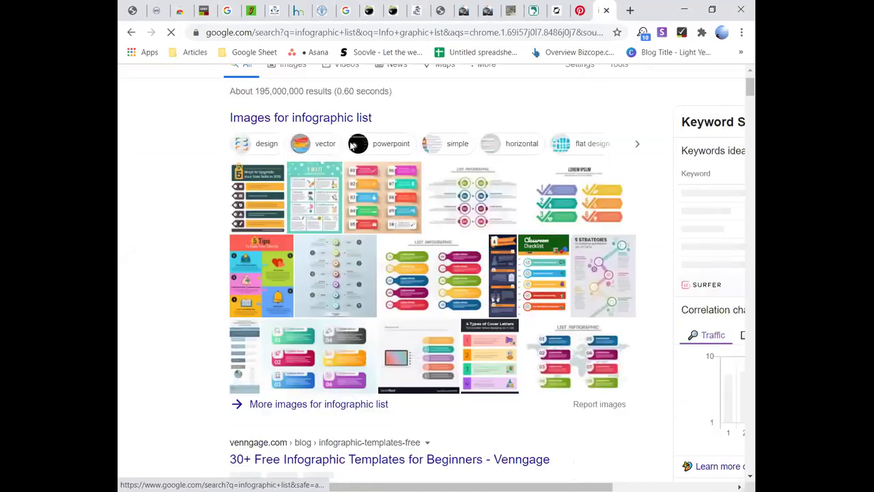
{"action": "scroll", "coordinate": [351, 144], "scroll_direction": "down", "scroll_amount": 3}
{"action": "scroll", "coordinate": [351, 145], "scroll_direction": "down", "scroll_amount": 4}
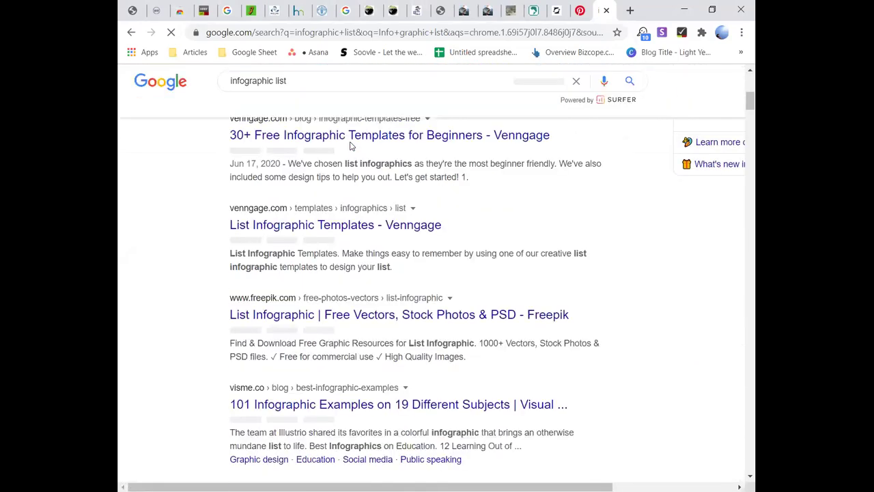
{"action": "scroll", "coordinate": [351, 145], "scroll_direction": "up", "scroll_amount": 4}
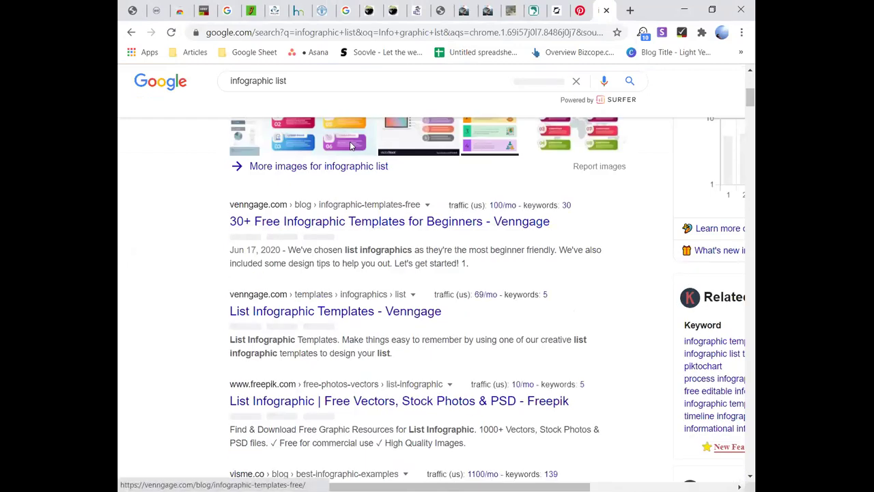
{"action": "scroll", "coordinate": [350, 145], "scroll_direction": "down", "scroll_amount": 3}
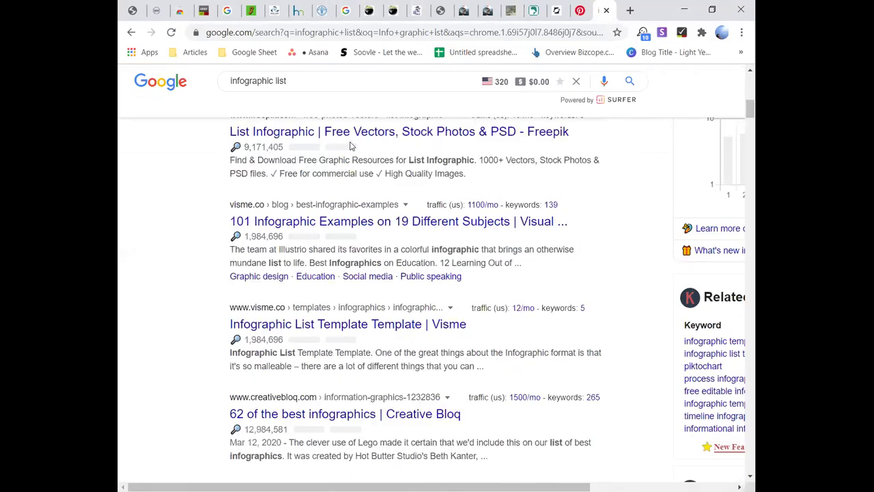
Step: Change the Google search to "infographic post list" and review the results for infographic submission sites
{"action": "left_click", "coordinate": [273, 81]}
{"action": "type", "text": "pos "}
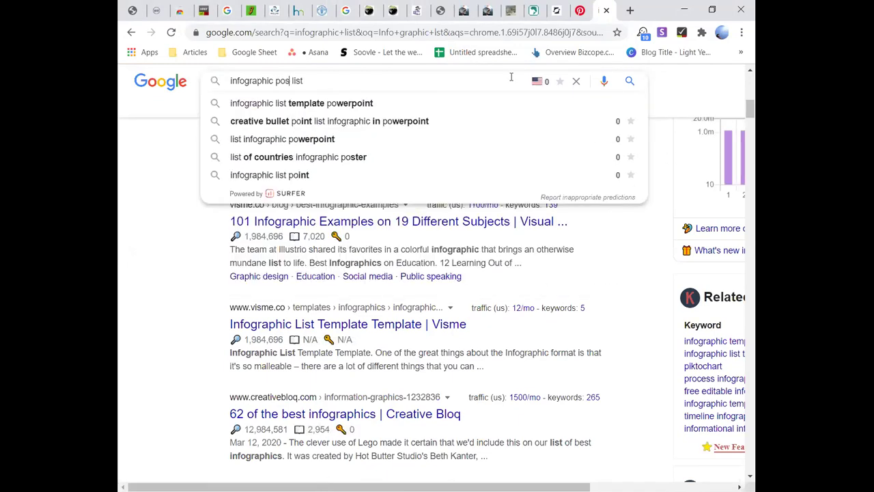
{"action": "type", "text": "t"}
{"action": "key", "text": "Return"}
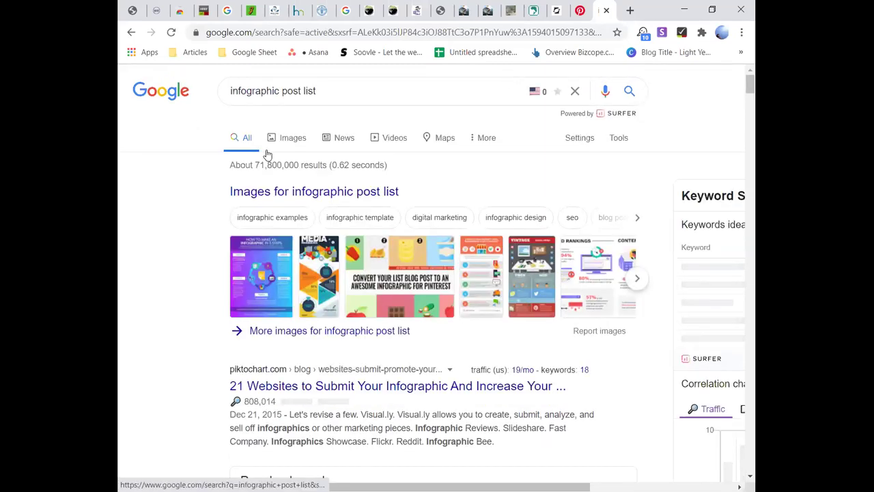
{"action": "scroll", "coordinate": [456, 382], "scroll_direction": "down", "scroll_amount": 5}
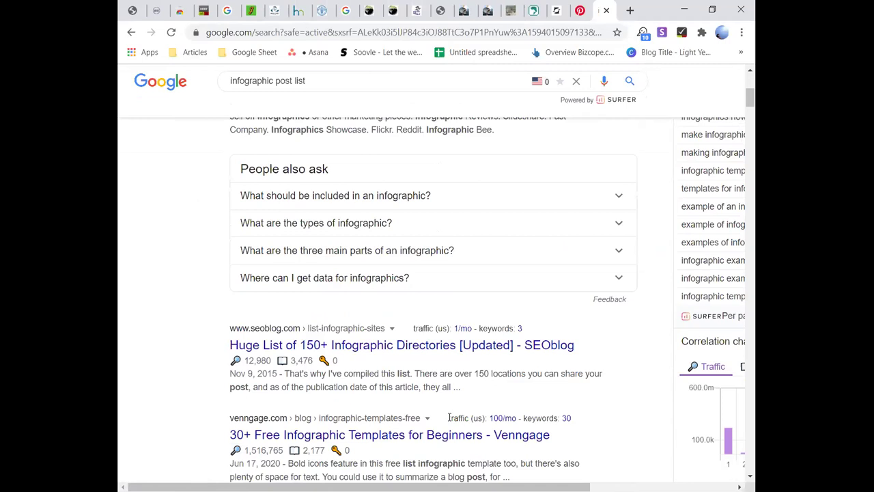
{"action": "scroll", "coordinate": [415, 407], "scroll_direction": "up", "scroll_amount": 5}
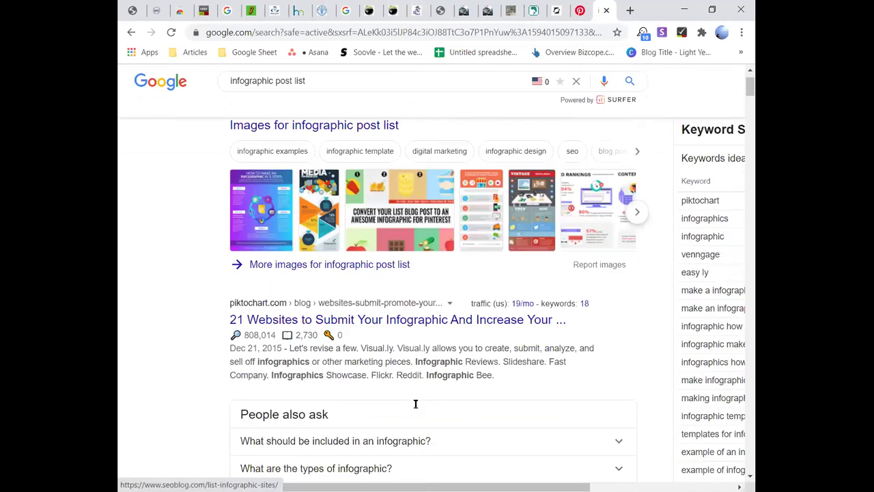
Step: Open Piktochart's article on 21 websites for promoting infographics, dismiss the webinar pop-up and read the list down to Flowing Data
{"action": "left_click", "coordinate": [418, 394]}
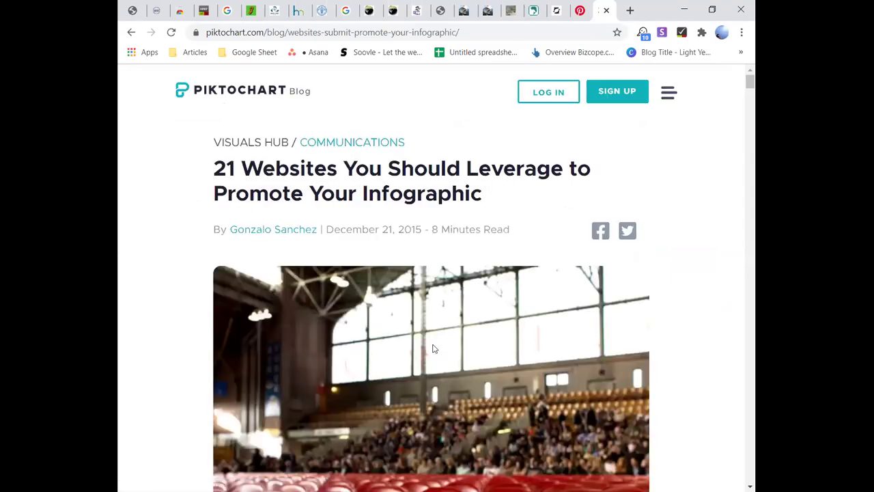
{"action": "scroll", "coordinate": [432, 349], "scroll_direction": "down", "scroll_amount": 10}
{"action": "scroll", "coordinate": [432, 349], "scroll_direction": "down", "scroll_amount": 15}
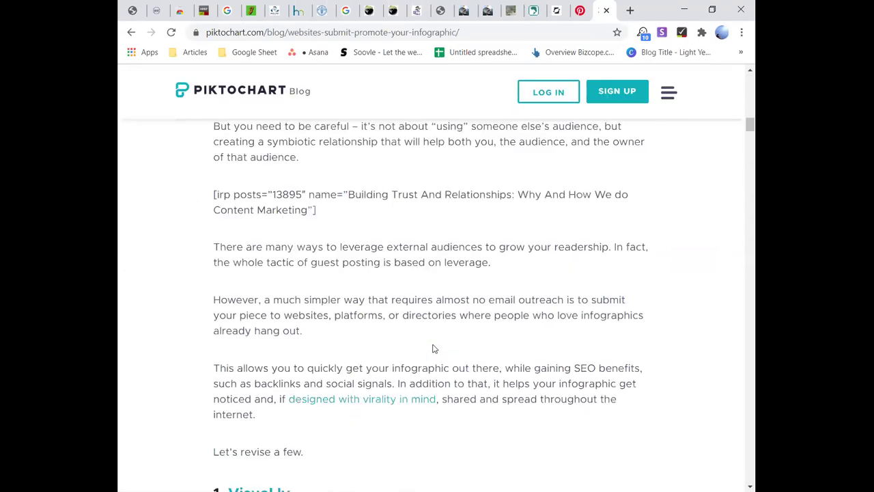
{"action": "scroll", "coordinate": [433, 349], "scroll_direction": "down", "scroll_amount": 10}
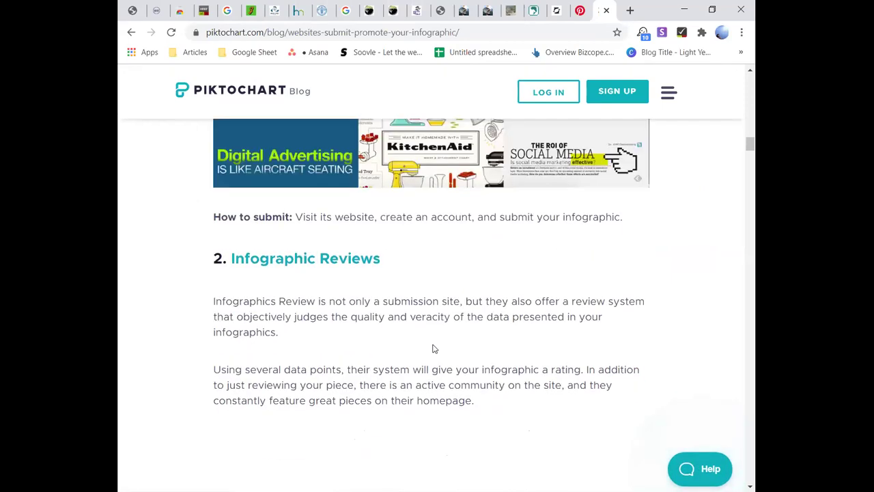
{"action": "scroll", "coordinate": [433, 349], "scroll_direction": "down", "scroll_amount": 1}
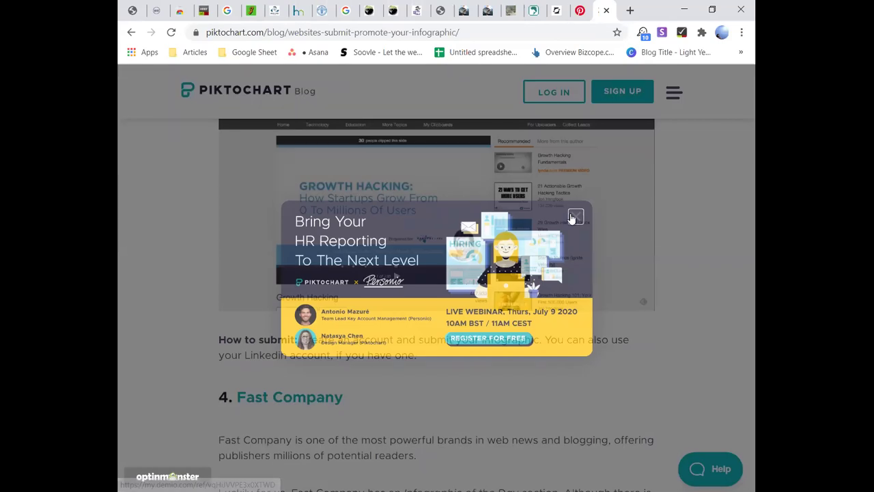
{"action": "left_click", "coordinate": [575, 216]}
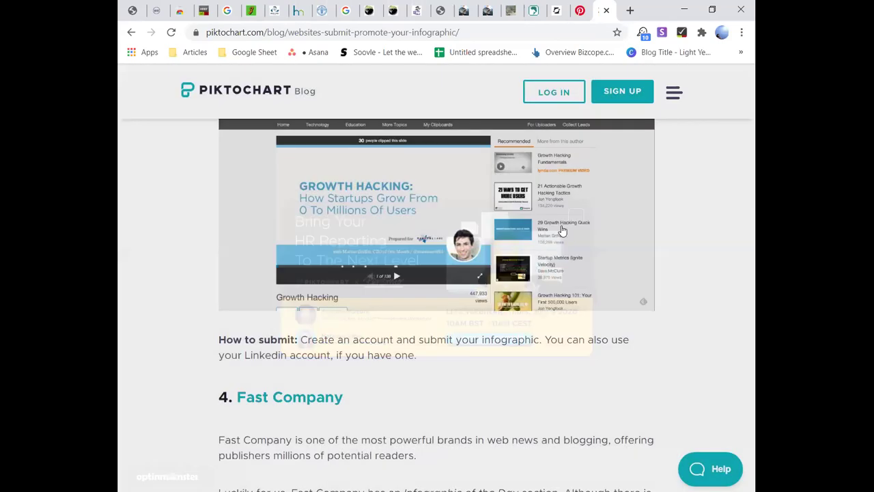
{"action": "scroll", "coordinate": [561, 230], "scroll_direction": "down", "scroll_amount": 10}
{"action": "scroll", "coordinate": [562, 231], "scroll_direction": "down", "scroll_amount": 15}
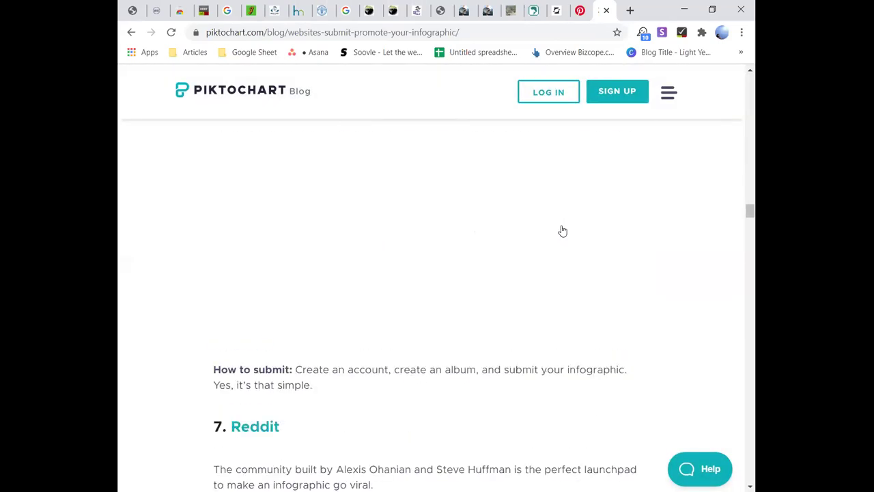
{"action": "scroll", "coordinate": [562, 231], "scroll_direction": "down", "scroll_amount": 1}
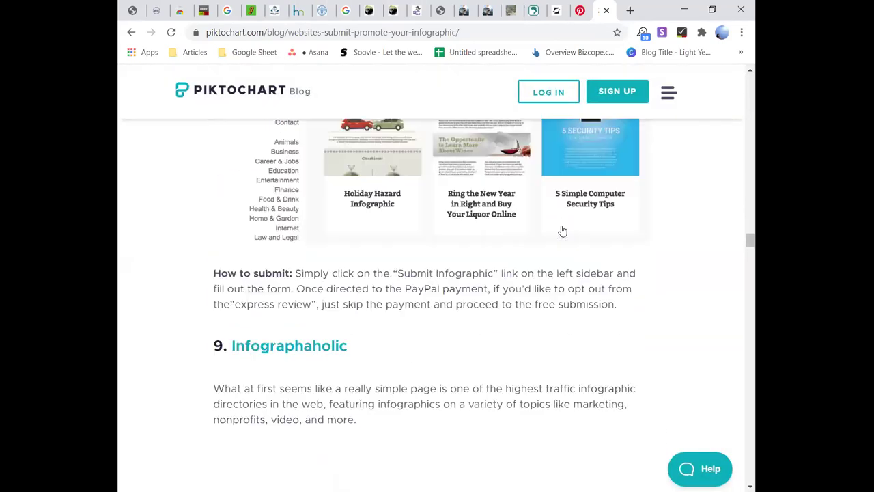
{"action": "scroll", "coordinate": [563, 232], "scroll_direction": "down", "scroll_amount": 5}
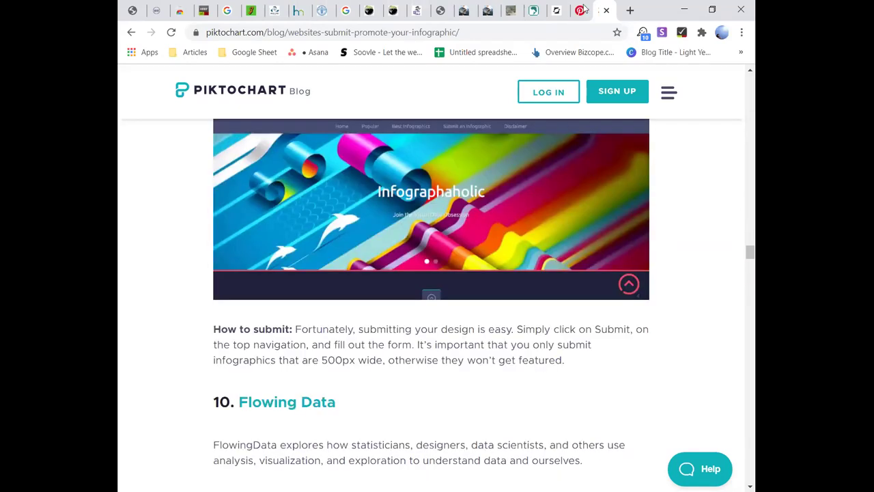
Step: Search Google for "reddit" in a new tab
{"action": "left_click", "coordinate": [631, 11]}
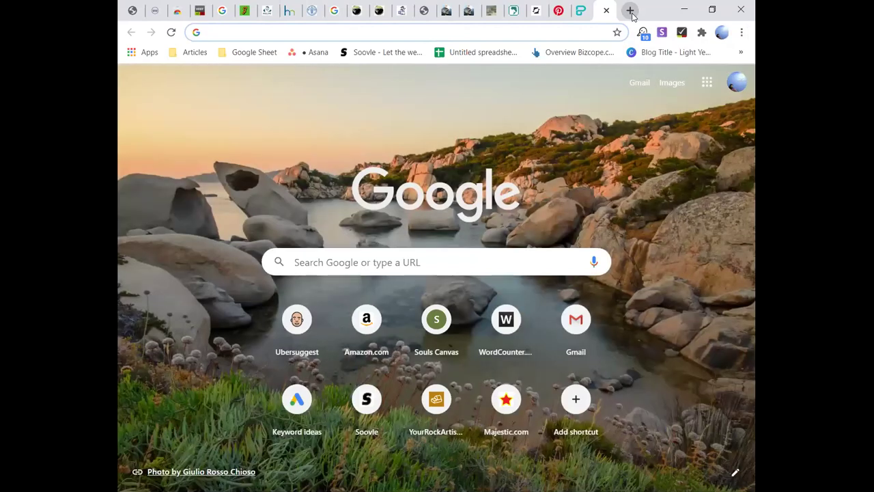
{"action": "type", "text": "reddot"}
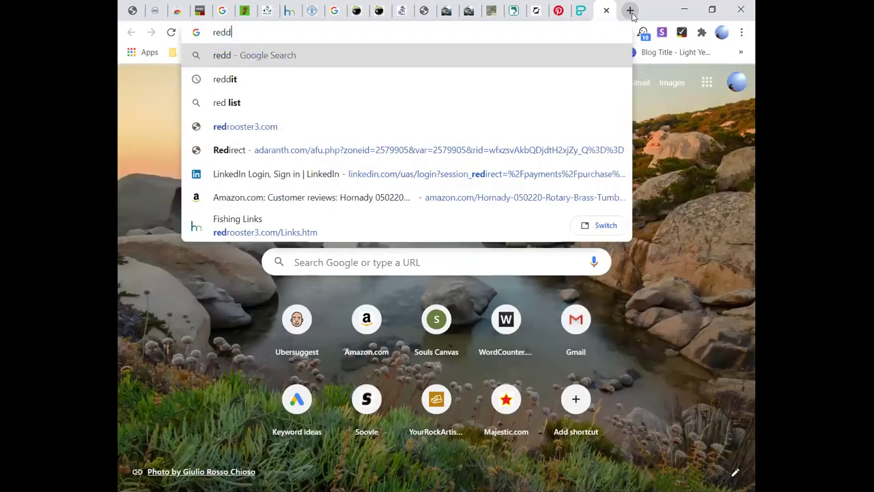
{"action": "key", "text": "BackSpace"}
{"action": "key", "text": "BackSpace"}
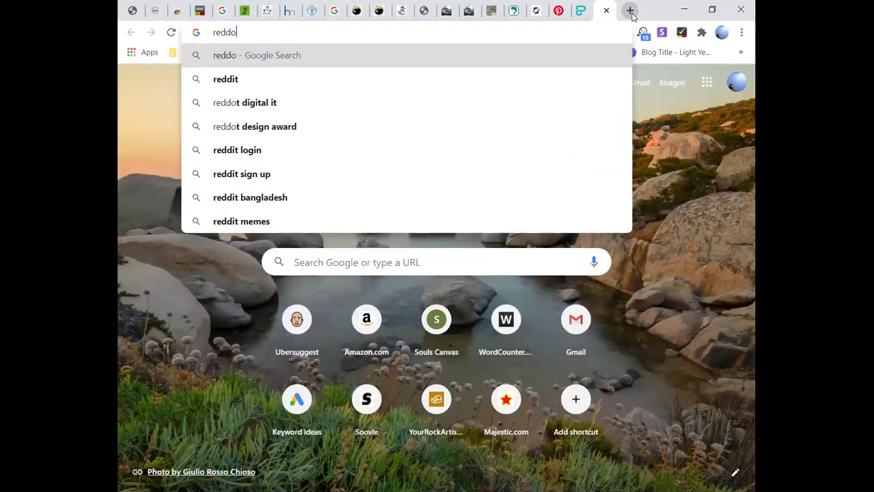
{"action": "type", "text": "it"}
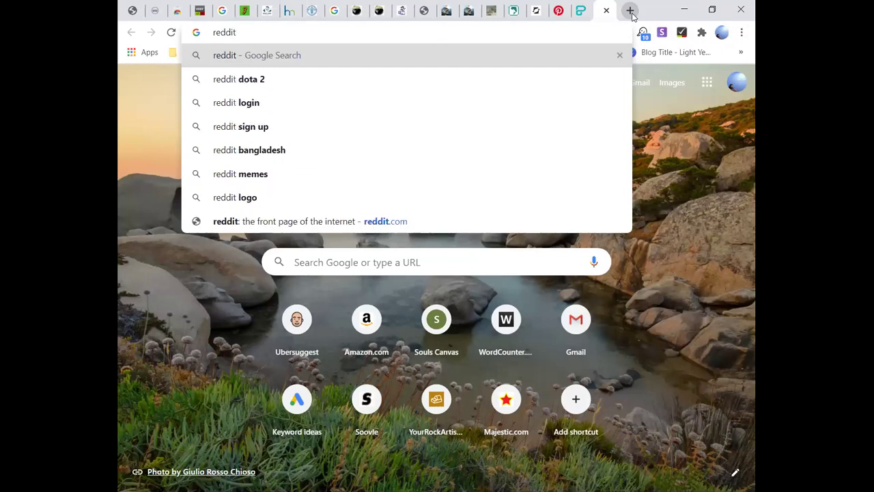
{"action": "key", "text": "Return"}
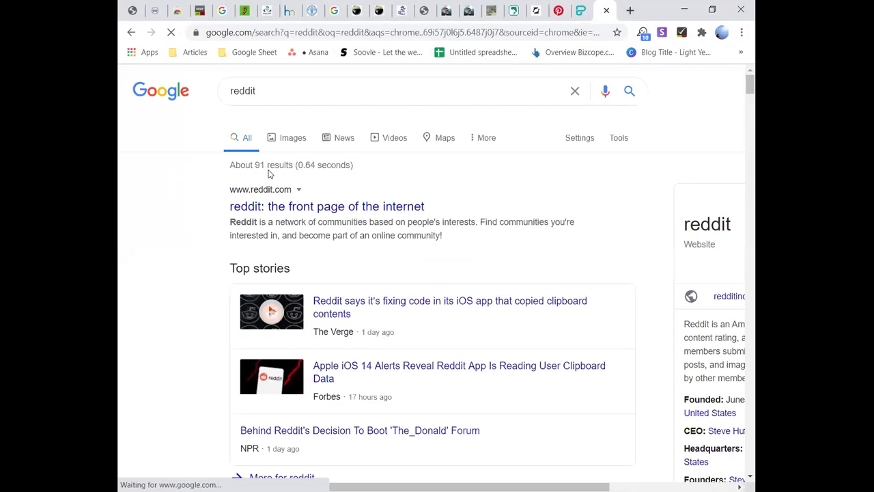
Step: Open Reddit's home page from the search results and skim the feed of popular posts
{"action": "left_click", "coordinate": [276, 192]}
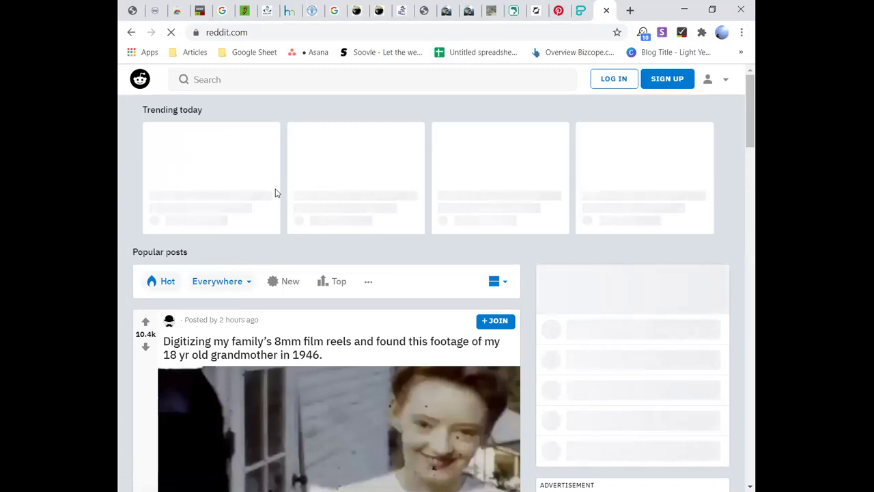
{"action": "scroll", "coordinate": [305, 168], "scroll_direction": "down", "scroll_amount": 15}
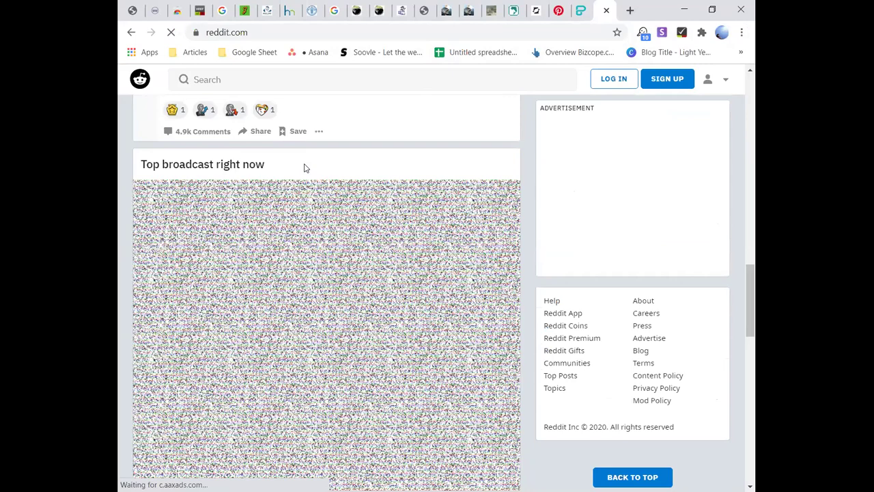
{"action": "scroll", "coordinate": [305, 168], "scroll_direction": "down", "scroll_amount": 5}
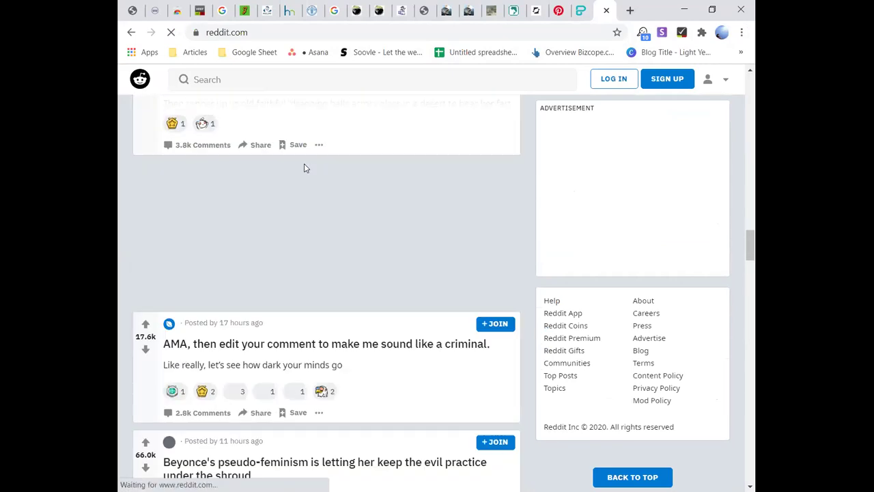
{"action": "scroll", "coordinate": [305, 168], "scroll_direction": "down", "scroll_amount": 1}
{"action": "scroll", "coordinate": [541, 354], "scroll_direction": "down", "scroll_amount": 10}
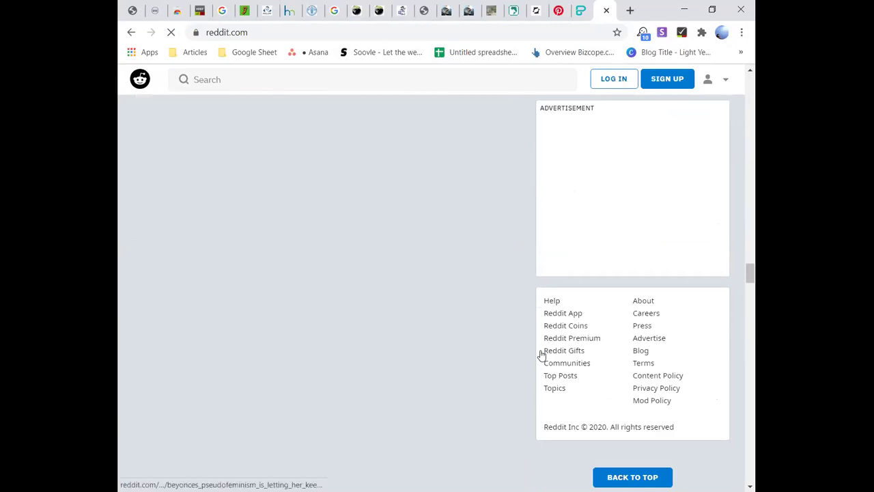
{"action": "scroll", "coordinate": [541, 354], "scroll_direction": "up", "scroll_amount": 10}
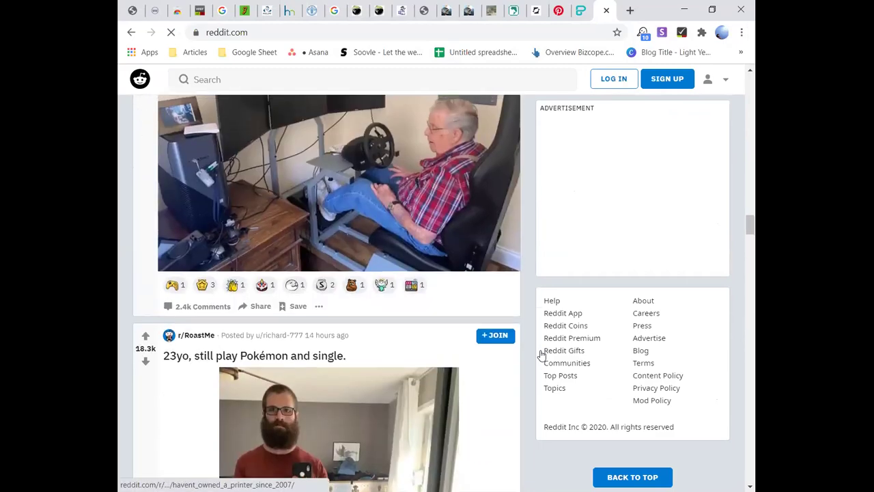
{"action": "scroll", "coordinate": [541, 354], "scroll_direction": "up", "scroll_amount": 15}
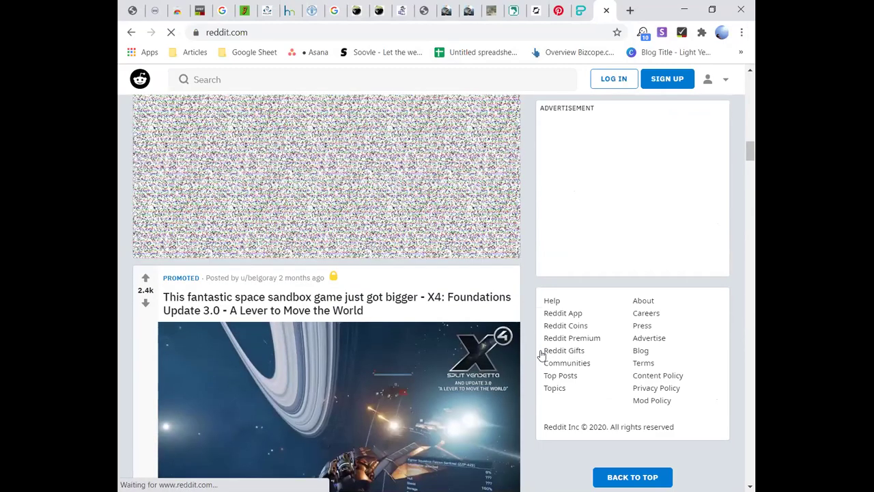
{"action": "scroll", "coordinate": [541, 354], "scroll_direction": "up", "scroll_amount": 10}
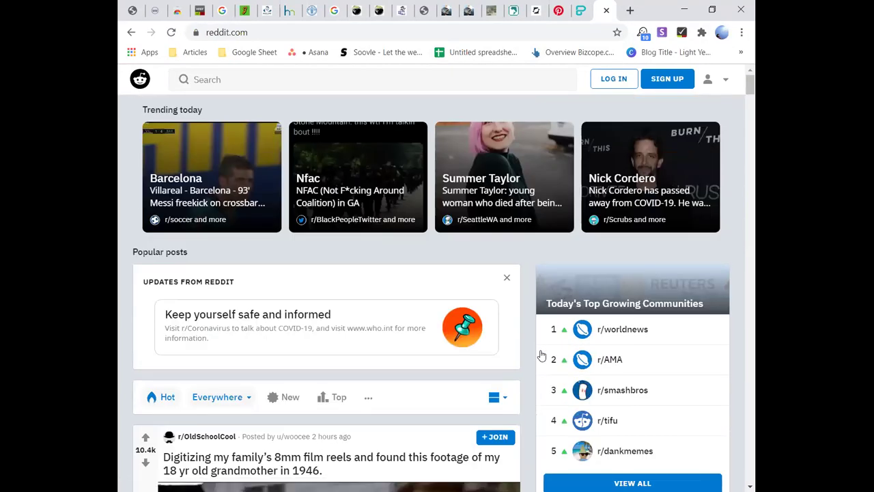
Step: Examine how Reddit's popular posts share content and outbound links, such as the r/worldnews post linking to asia.nikkei.com
{"action": "scroll", "coordinate": [541, 354], "scroll_direction": "down", "scroll_amount": 4}
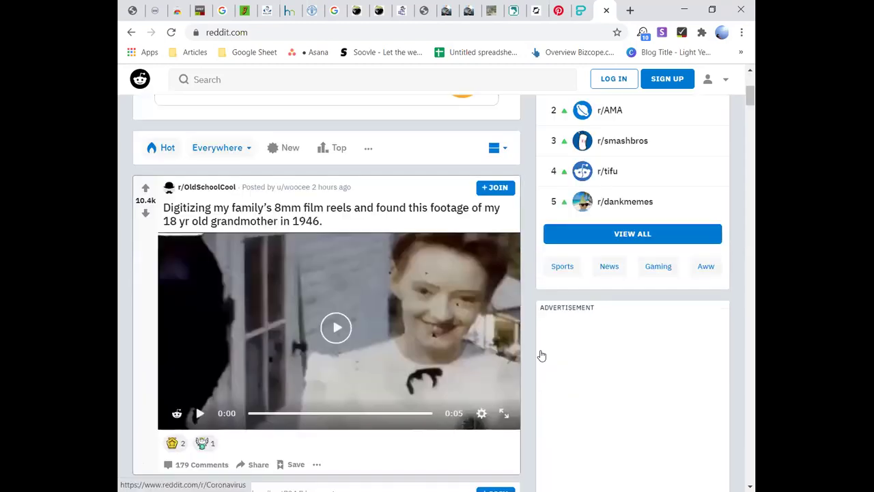
{"action": "scroll", "coordinate": [541, 354], "scroll_direction": "down", "scroll_amount": 5}
{"action": "scroll", "coordinate": [541, 353], "scroll_direction": "down", "scroll_amount": 5}
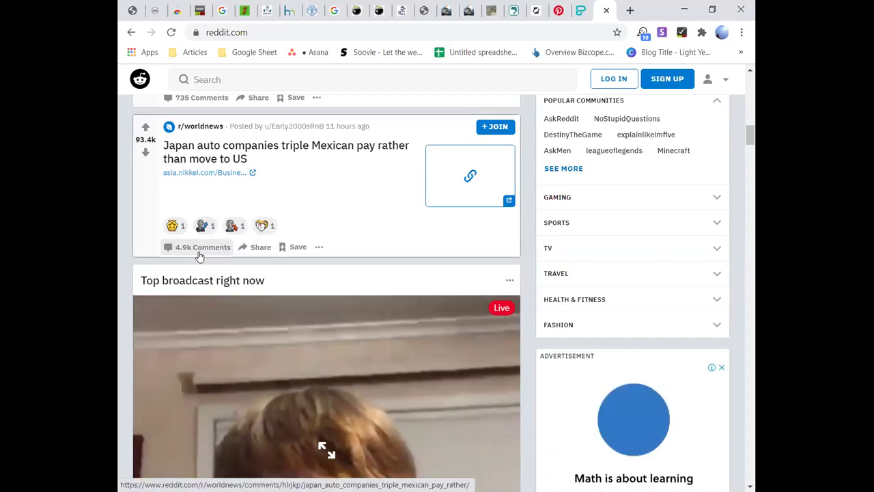
{"action": "scroll", "coordinate": [199, 256], "scroll_direction": "up", "scroll_amount": 2}
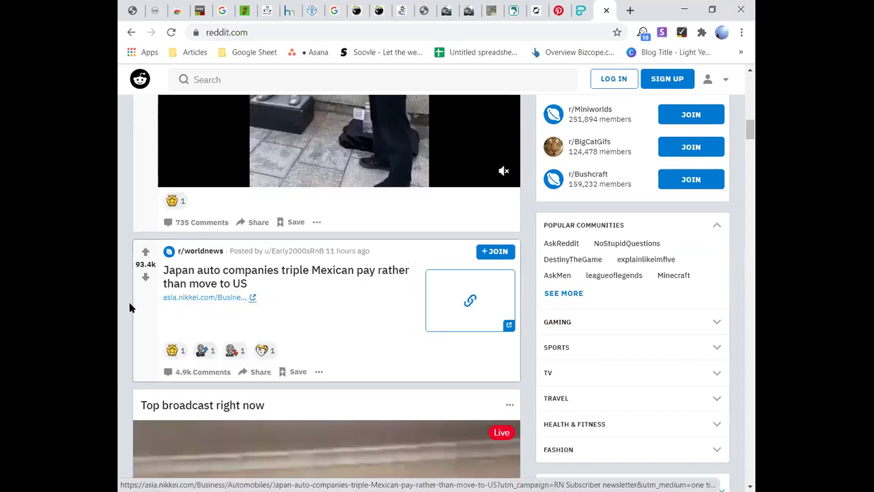
{"action": "scroll", "coordinate": [283, 326], "scroll_direction": "down", "scroll_amount": 10}
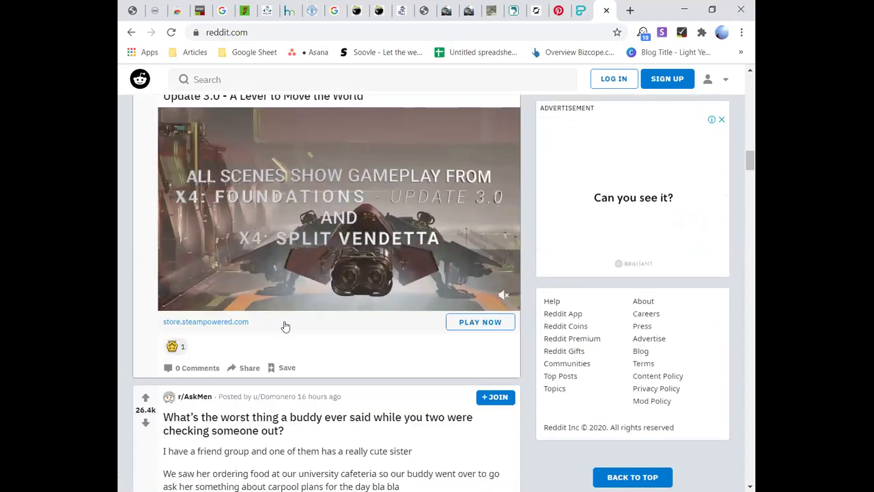
{"action": "scroll", "coordinate": [286, 327], "scroll_direction": "down", "scroll_amount": 3}
{"action": "scroll", "coordinate": [285, 327], "scroll_direction": "down", "scroll_amount": 2}
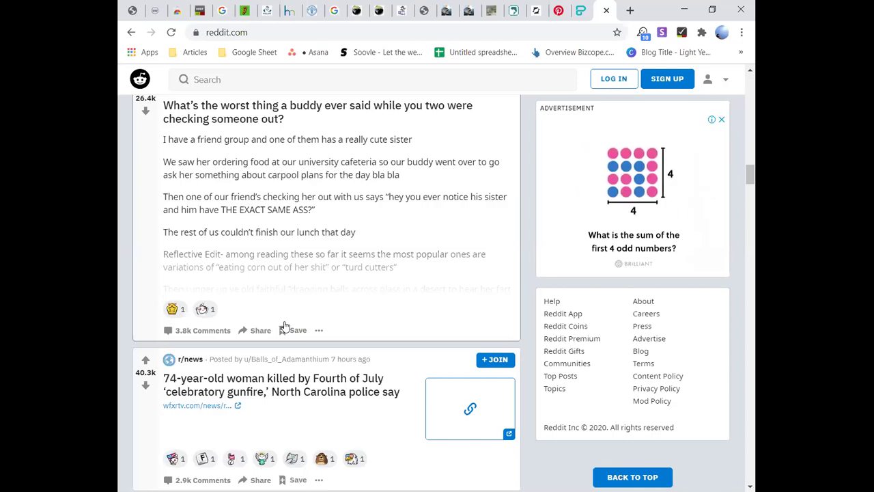
{"action": "scroll", "coordinate": [214, 254], "scroll_direction": "up", "scroll_amount": 10}
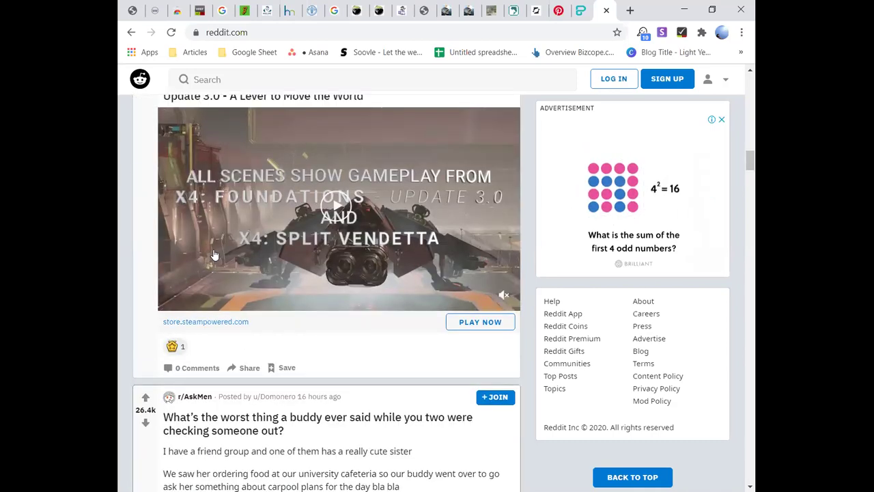
{"action": "scroll", "coordinate": [214, 254], "scroll_direction": "up", "scroll_amount": 10}
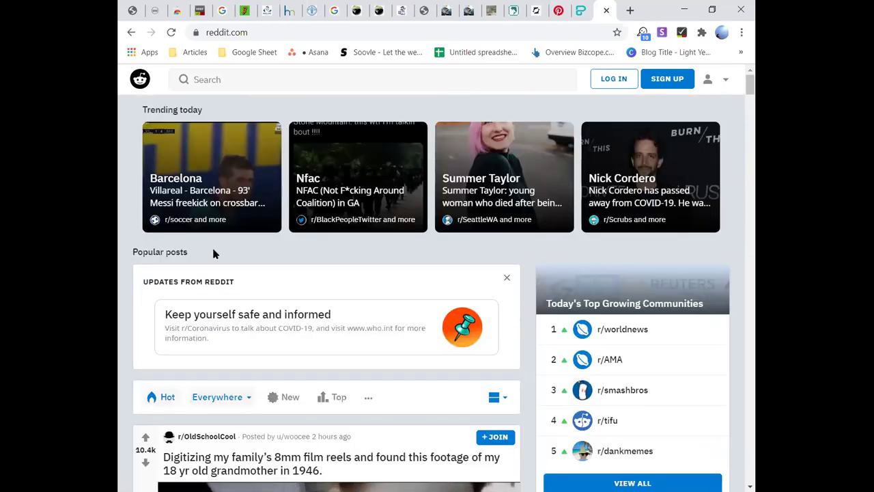
{"action": "scroll", "coordinate": [266, 254], "scroll_direction": "down", "scroll_amount": 15}
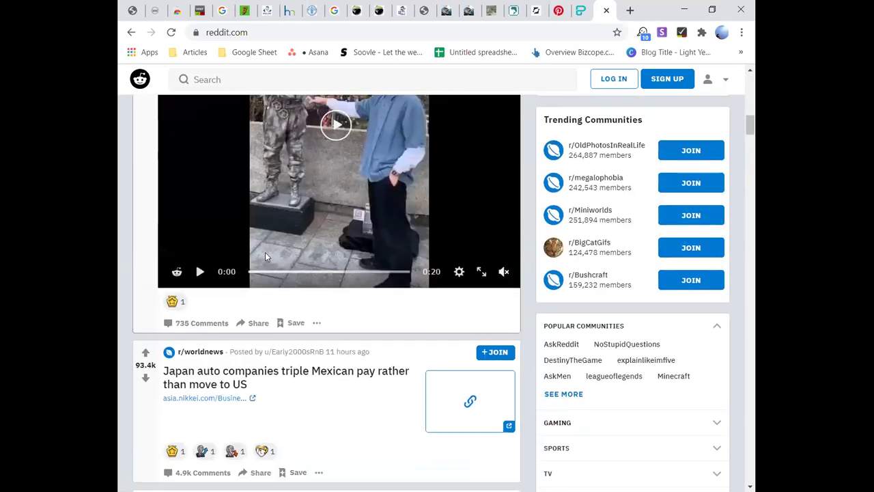
{"action": "scroll", "coordinate": [265, 252], "scroll_direction": "down", "scroll_amount": 15}
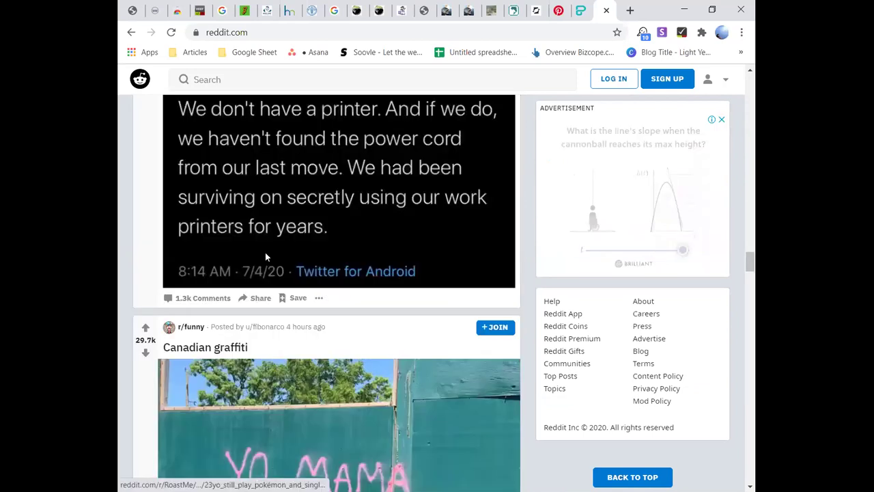
{"action": "scroll", "coordinate": [265, 254], "scroll_direction": "down", "scroll_amount": 10}
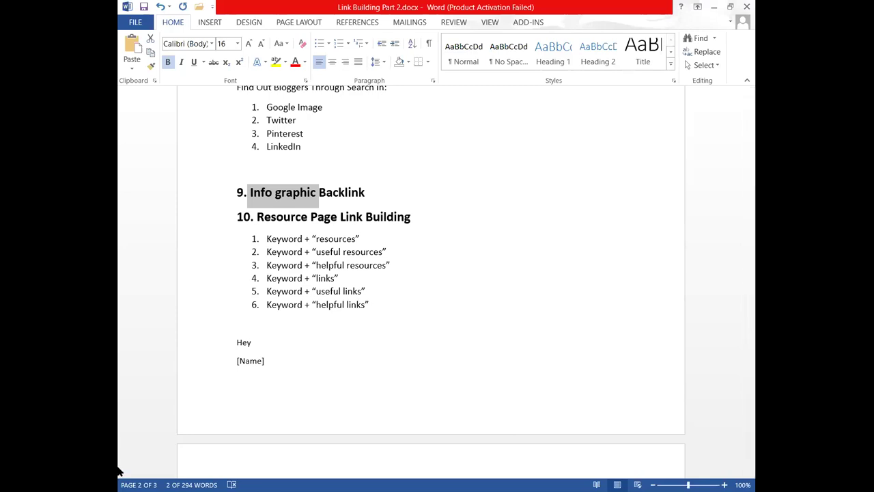
Step: Copy the Keyword + “resources” entry under Resource Page Link Building in the Word document and switch back to Chrome
{"action": "left_click_drag", "start_coordinate": [364, 238], "coordinate": [270, 239]}
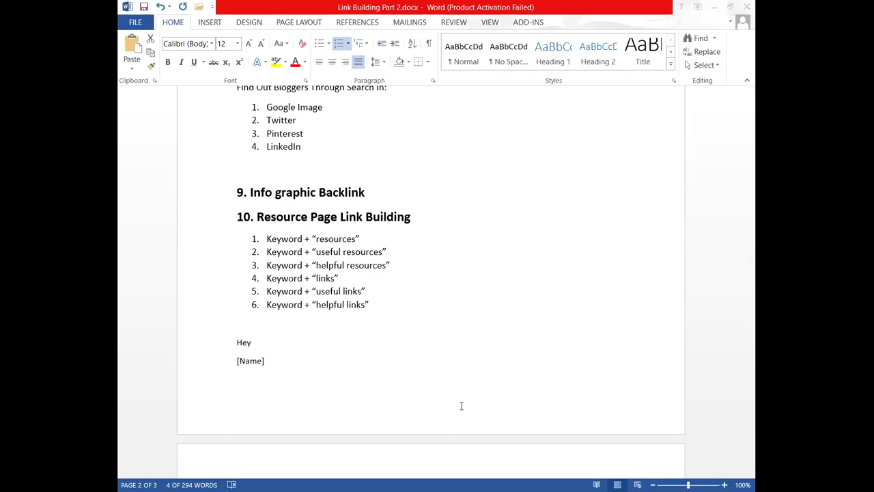
{"action": "key", "text": "alt+Tab"}
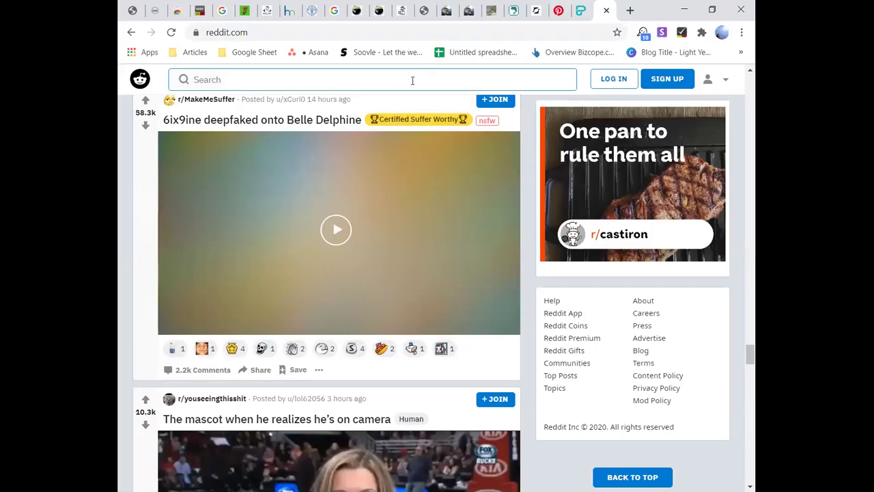
Step: Close the open tabs after the "fishing boat + guest-posts" search, including Bow River Blog, Take Me Fishing, Pinterest, Piktochart and Reddit
{"action": "left_click", "coordinate": [363, 10]}
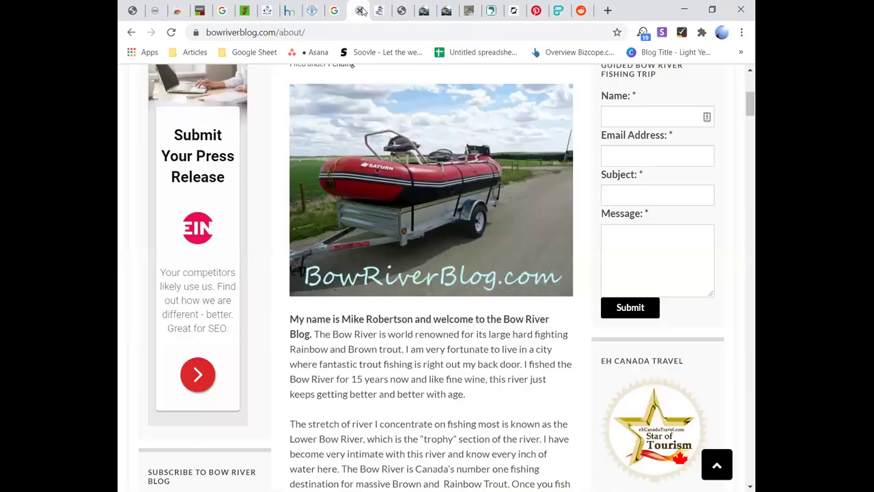
{"action": "left_click", "coordinate": [362, 10]}
{"action": "left_click", "coordinate": [362, 10]}
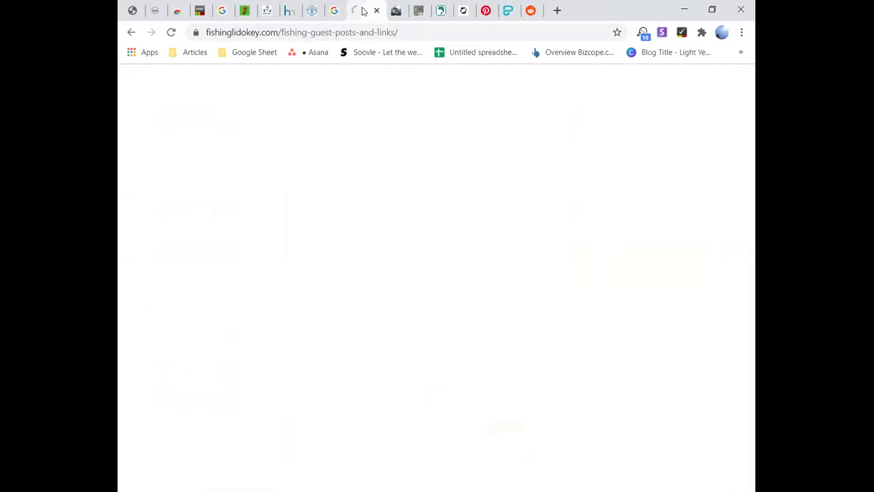
{"action": "left_click", "coordinate": [363, 10]}
{"action": "left_click", "coordinate": [362, 10]}
{"action": "left_click", "coordinate": [362, 9]}
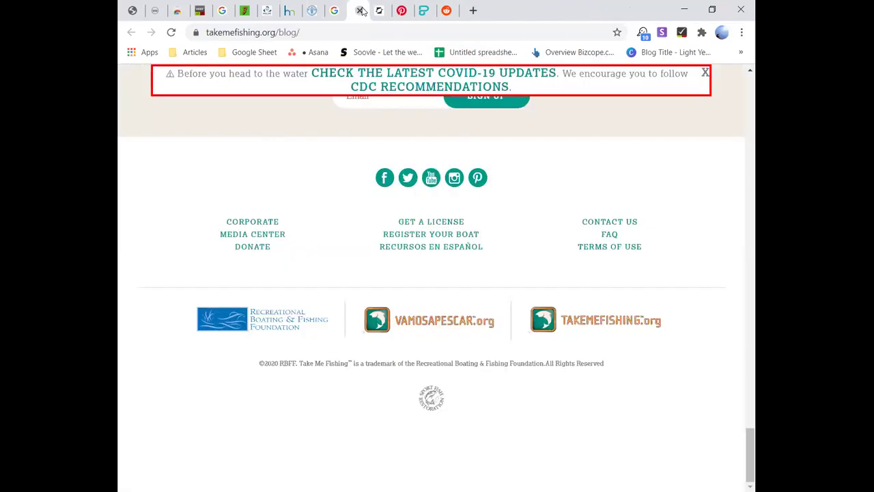
{"action": "left_click", "coordinate": [362, 9]}
{"action": "left_click", "coordinate": [362, 9]}
{"action": "left_click", "coordinate": [362, 9]}
{"action": "left_click", "coordinate": [363, 10]}
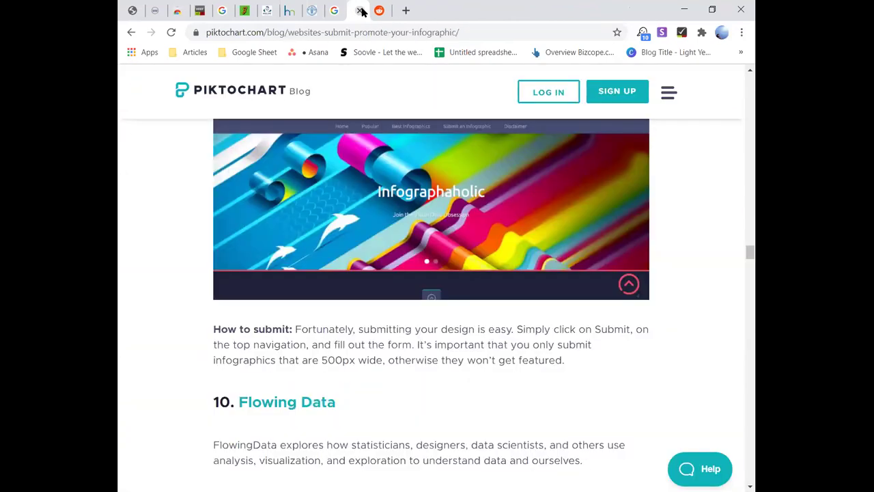
{"action": "left_click", "coordinate": [362, 10]}
{"action": "left_click", "coordinate": [362, 10]}
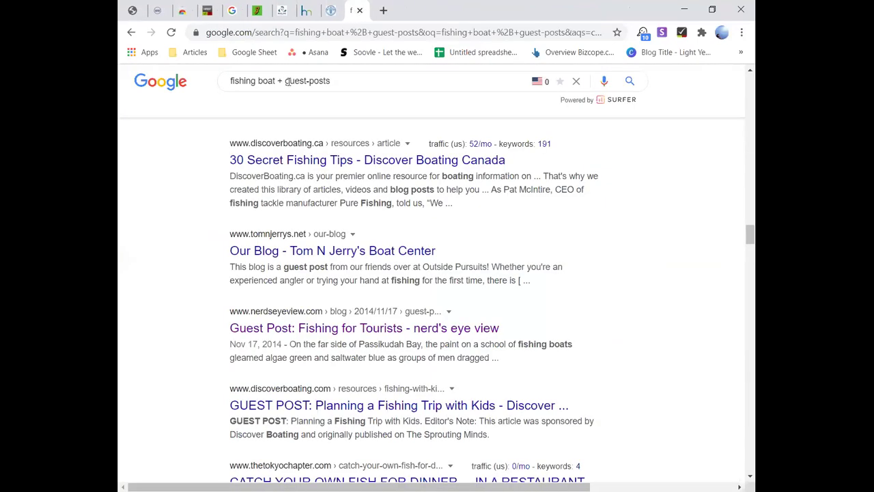
Step: Replace the Google query with the copied search pattern, using "fishing boat" as the keyword, and search for fishing boat + “resources”
{"action": "triple_click", "coordinate": [336, 83]}
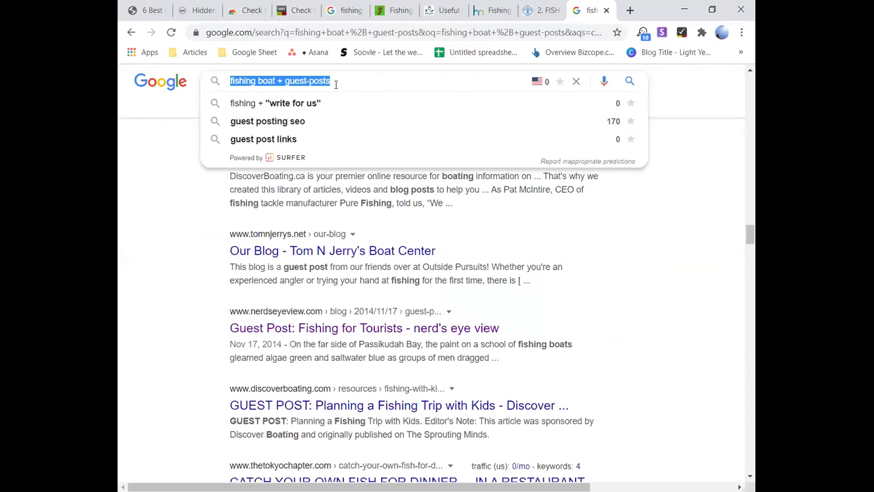
{"action": "type", "text": "1.\tKeyword + \"resources\""}
{"action": "left_click_drag", "start_coordinate": [284, 80], "coordinate": [222, 77]}
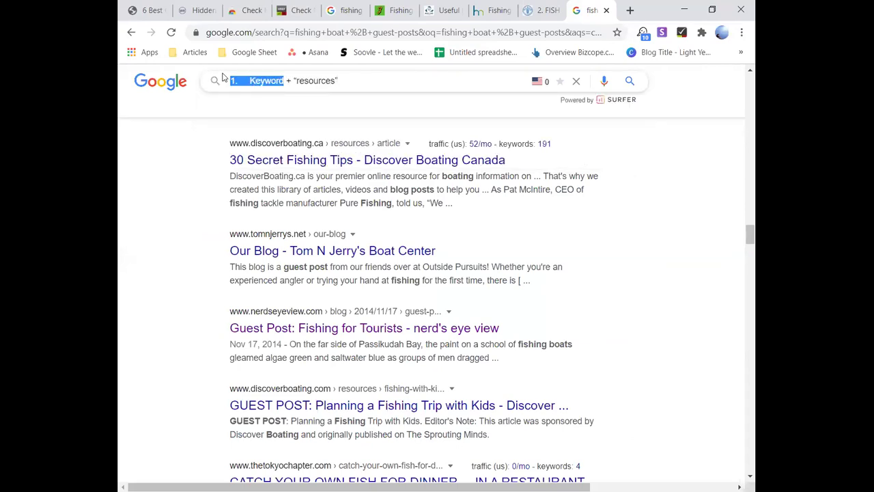
{"action": "type", "text": "fish"}
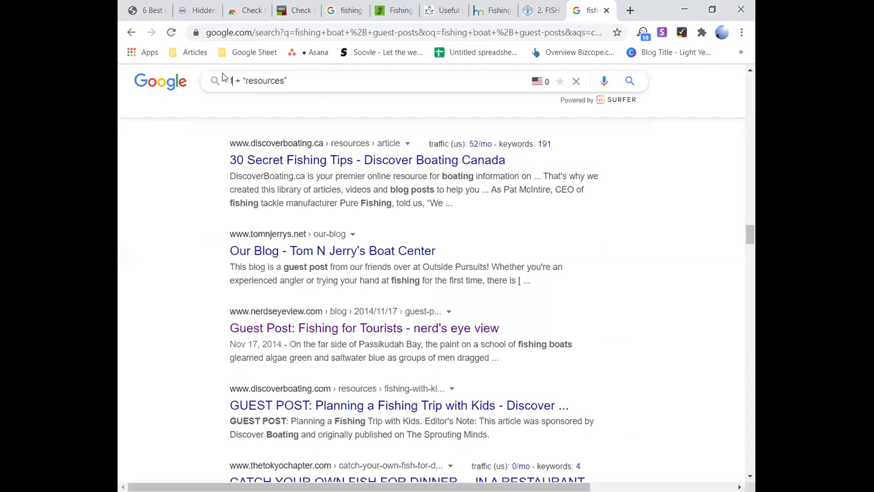
{"action": "type", "text": "ing bo"}
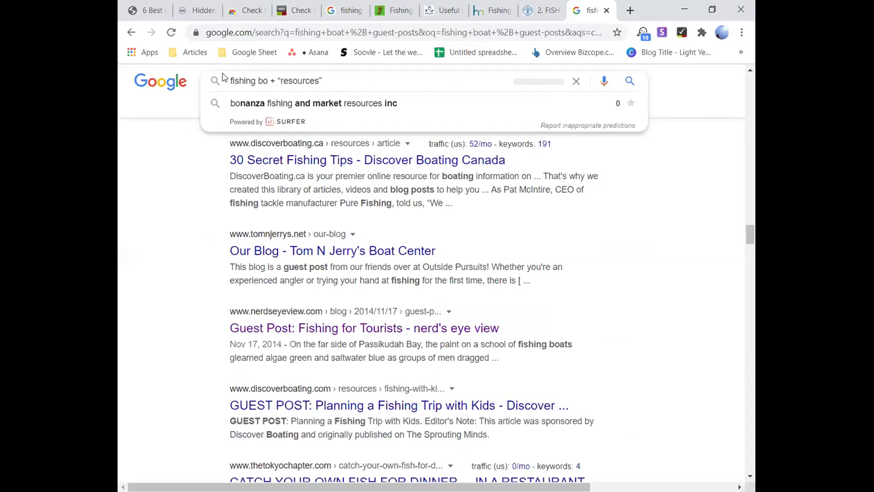
{"action": "type", "text": "at"}
{"action": "key", "text": "Return"}
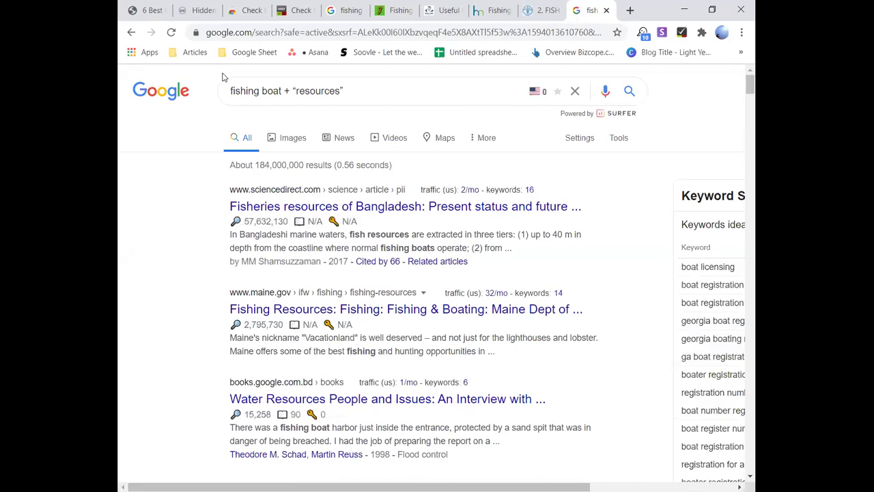
Step: Open four results in new tabs, including the Water Resources Developments book, the FAO marine fisheries page and Georgia's Boat Registration, and view the book
{"action": "scroll", "coordinate": [603, 225], "scroll_direction": "down", "scroll_amount": 5}
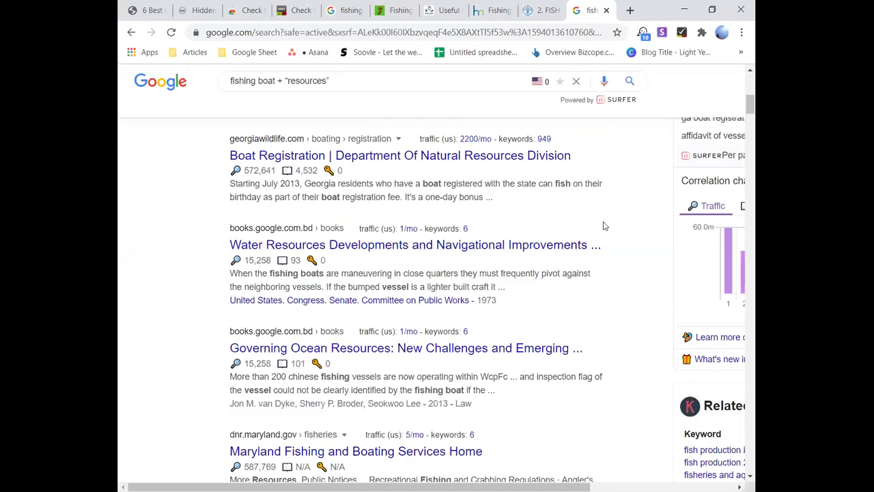
{"action": "right_click", "coordinate": [316, 244]}
{"action": "left_click", "coordinate": [348, 249]}
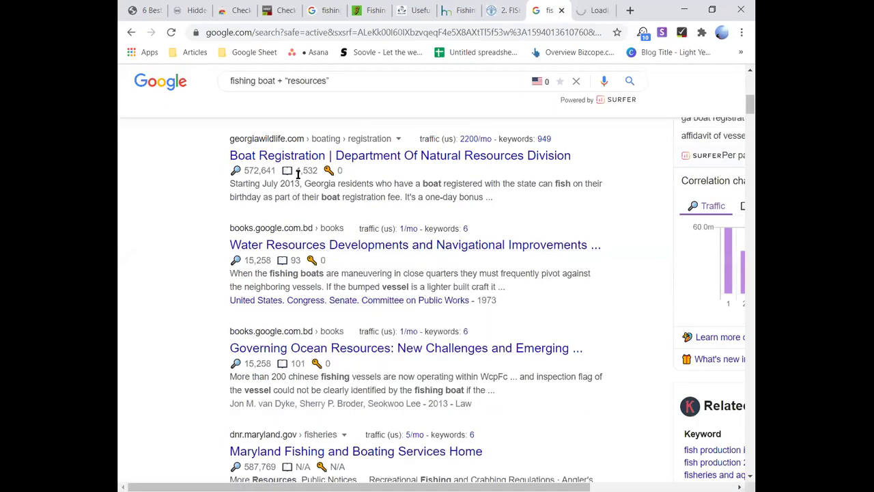
{"action": "scroll", "coordinate": [298, 169], "scroll_direction": "up", "scroll_amount": 4}
{"action": "right_click", "coordinate": [291, 306]}
{"action": "left_click", "coordinate": [313, 314]}
{"action": "right_click", "coordinate": [308, 404]}
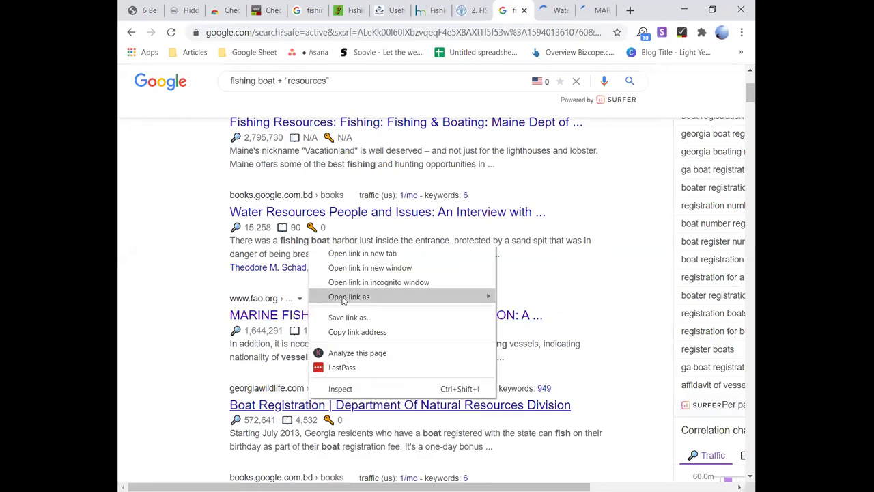
{"action": "left_click", "coordinate": [354, 254]}
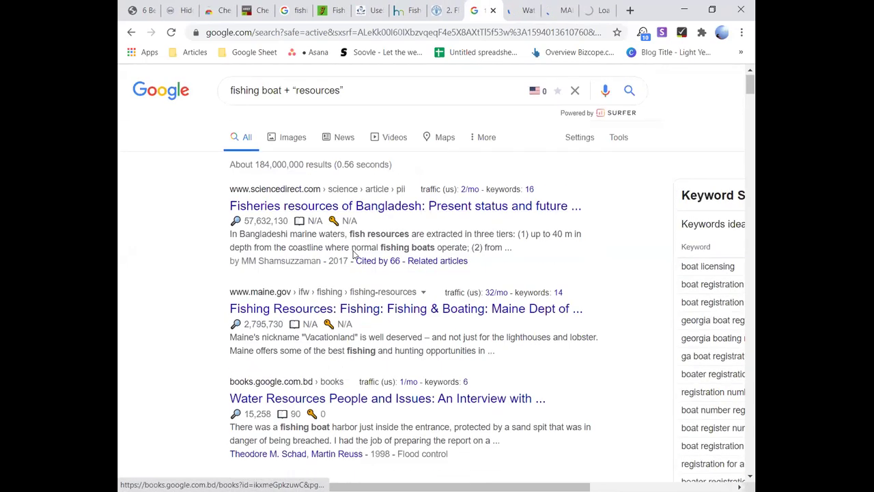
{"action": "right_click", "coordinate": [326, 308]}
{"action": "left_click", "coordinate": [328, 312]}
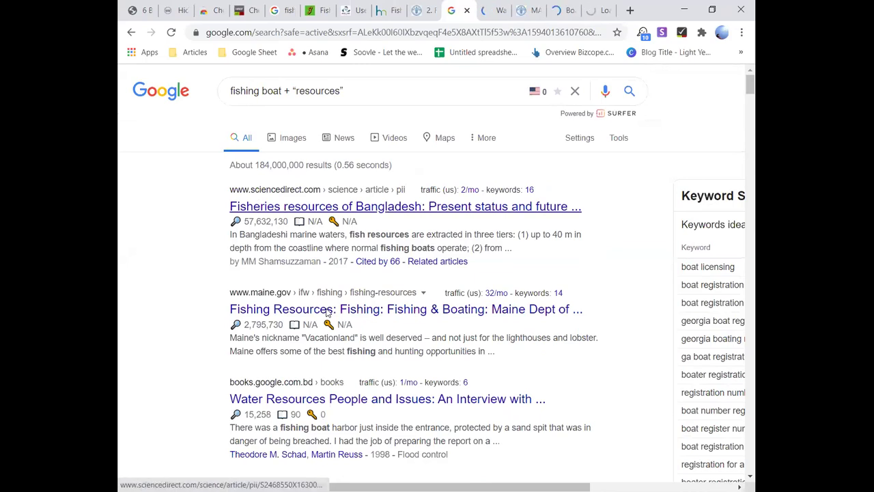
{"action": "left_click", "coordinate": [501, 13]}
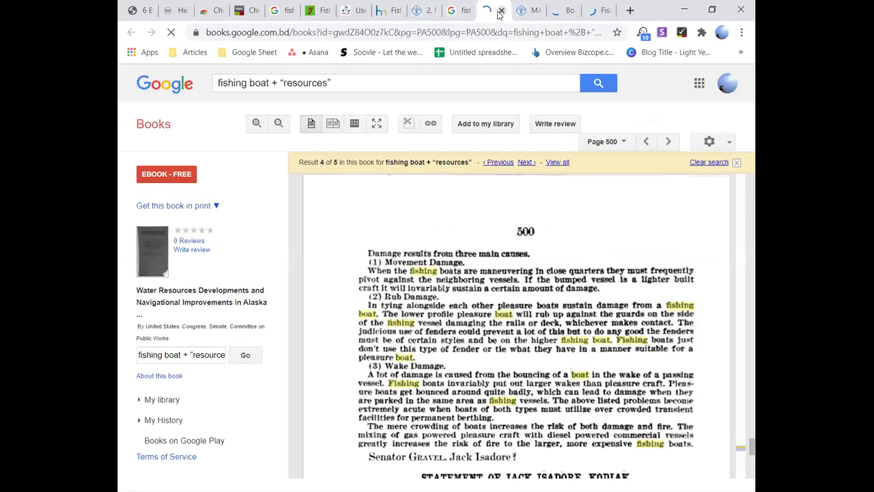
Step: Skim the FAO page on the fishing industry's main development and management issues from beginning to end
{"action": "left_click", "coordinate": [520, 9]}
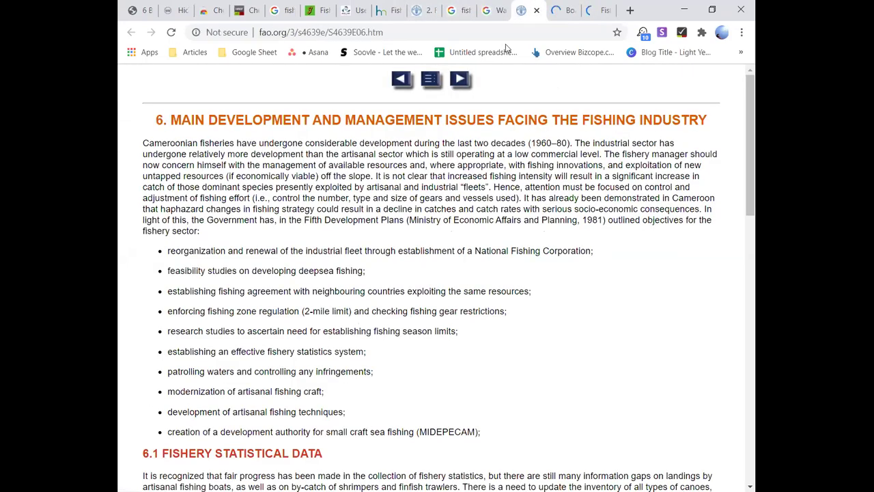
{"action": "scroll", "coordinate": [463, 156], "scroll_direction": "down", "scroll_amount": 1}
{"action": "scroll", "coordinate": [463, 157], "scroll_direction": "down", "scroll_amount": 4}
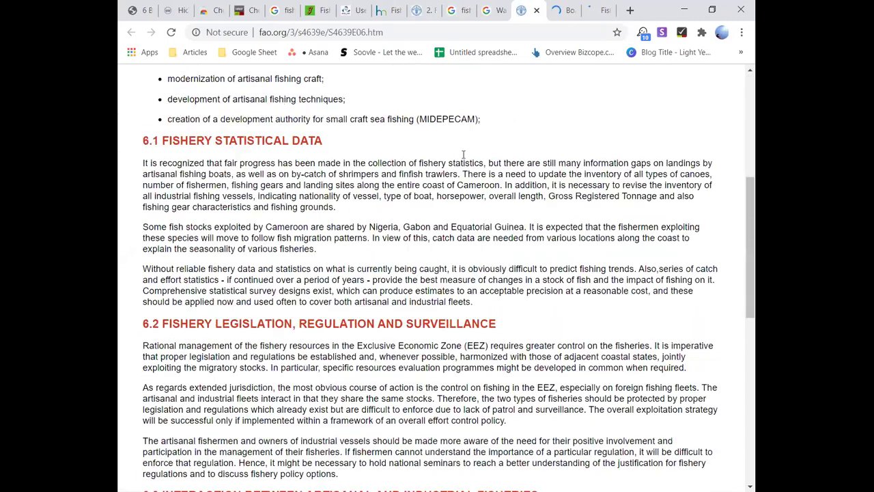
{"action": "scroll", "coordinate": [463, 154], "scroll_direction": "down", "scroll_amount": 5}
{"action": "scroll", "coordinate": [463, 154], "scroll_direction": "down", "scroll_amount": 3}
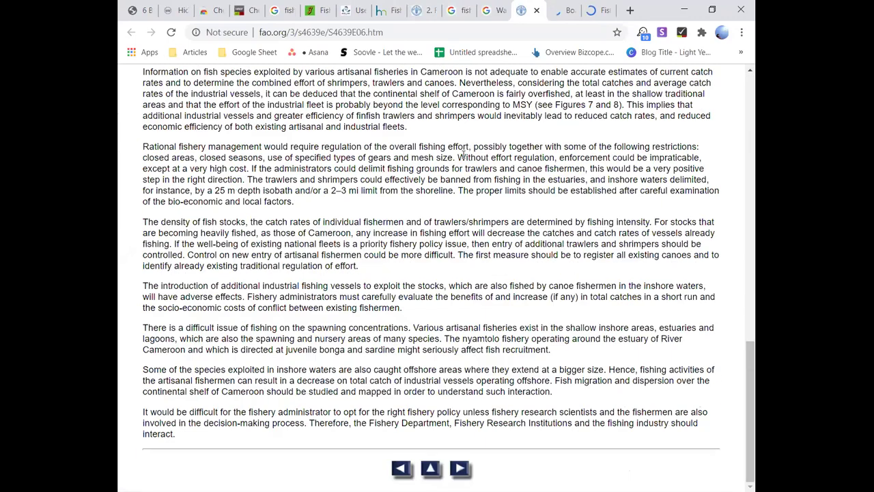
{"action": "scroll", "coordinate": [463, 154], "scroll_direction": "up", "scroll_amount": 6}
{"action": "scroll", "coordinate": [463, 155], "scroll_direction": "up", "scroll_amount": 5}
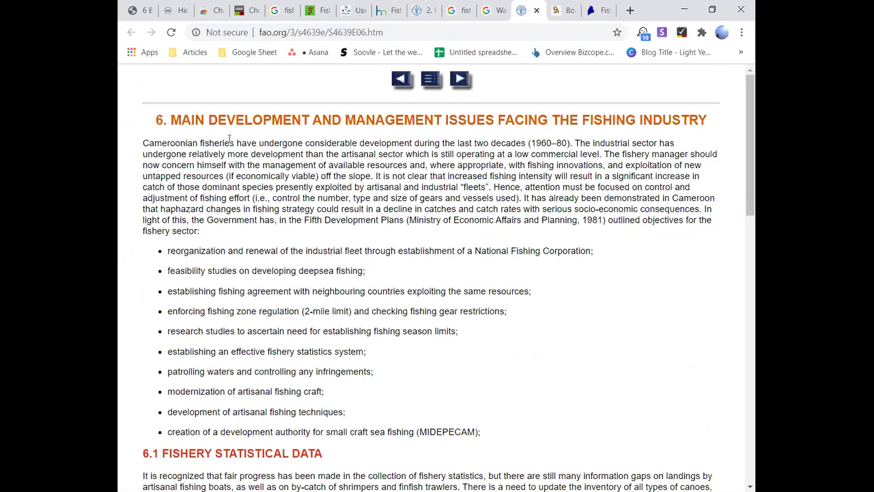
Step: Examine the FAO page's opening objectives and section 6.3, and browse the report's table of contents and list of tables
{"action": "left_click_drag", "start_coordinate": [238, 143], "coordinate": [484, 351]}
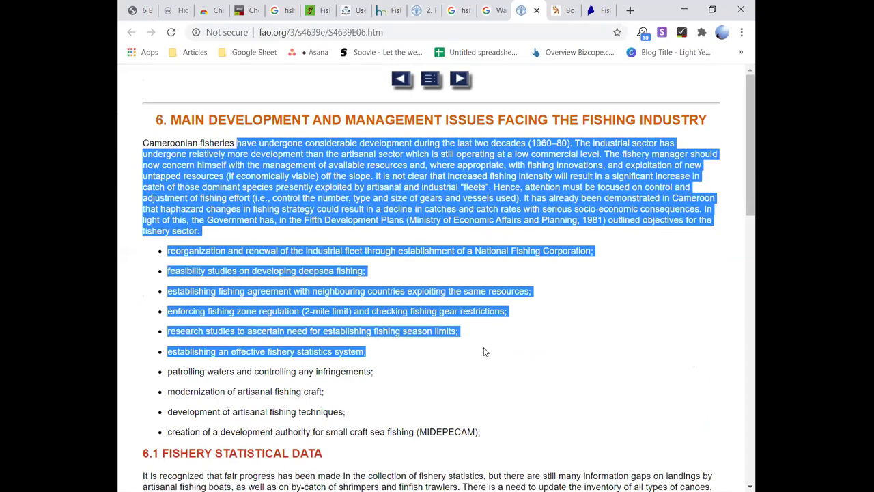
{"action": "left_click", "coordinate": [484, 351]}
{"action": "scroll", "coordinate": [476, 380], "scroll_direction": "down", "scroll_amount": 4}
{"action": "scroll", "coordinate": [475, 379], "scroll_direction": "down", "scroll_amount": 3}
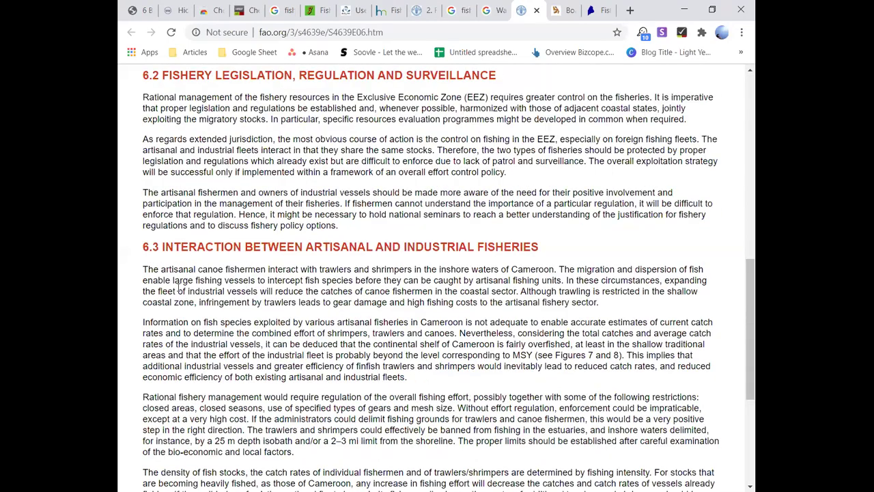
{"action": "scroll", "coordinate": [178, 288], "scroll_direction": "down", "scroll_amount": 1}
{"action": "left_click_drag", "start_coordinate": [267, 241], "coordinate": [565, 421]}
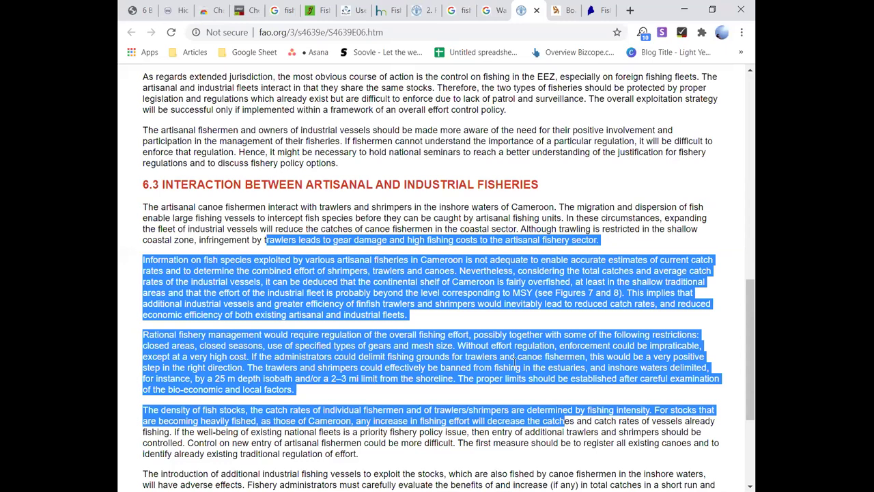
{"action": "key", "text": "Home"}
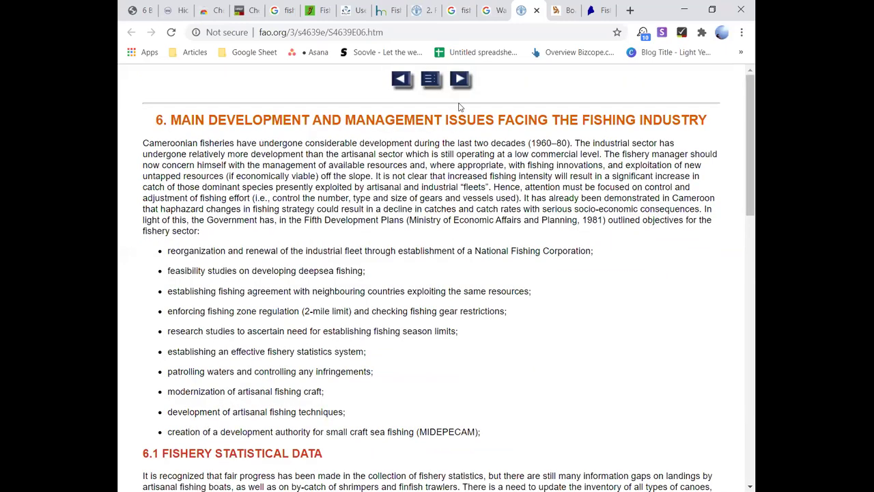
{"action": "left_click", "coordinate": [439, 82]}
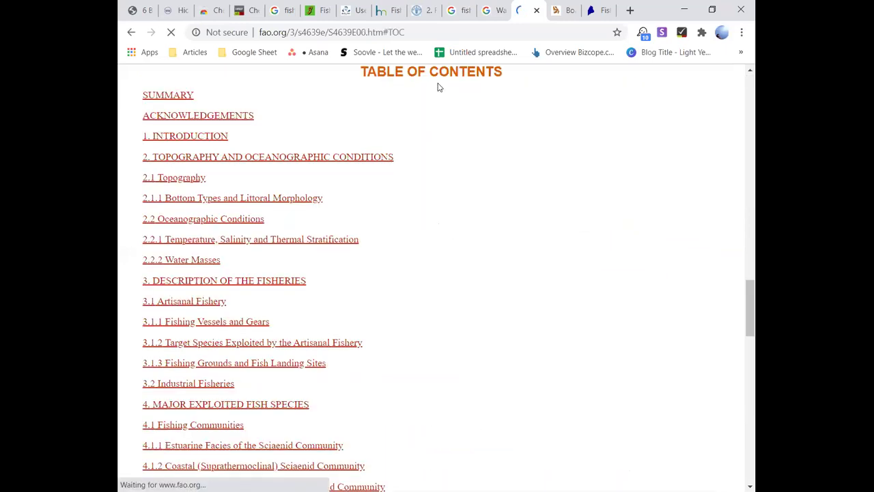
{"action": "scroll", "coordinate": [319, 295], "scroll_direction": "down", "scroll_amount": 20}
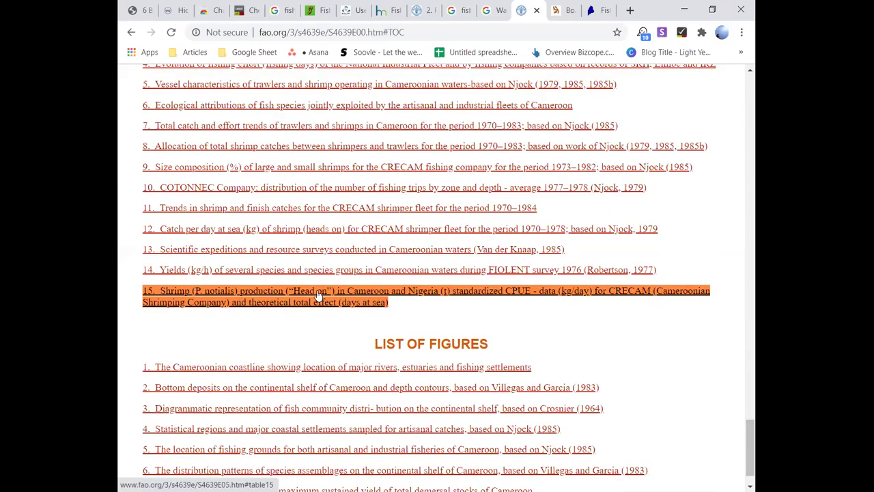
Step: Read through Georgia's boat registration page, including the forms, fees, supporting documents and Hull Identification Number sections
{"action": "left_click", "coordinate": [556, 10]}
{"action": "scroll", "coordinate": [509, 134], "scroll_direction": "down", "scroll_amount": 9}
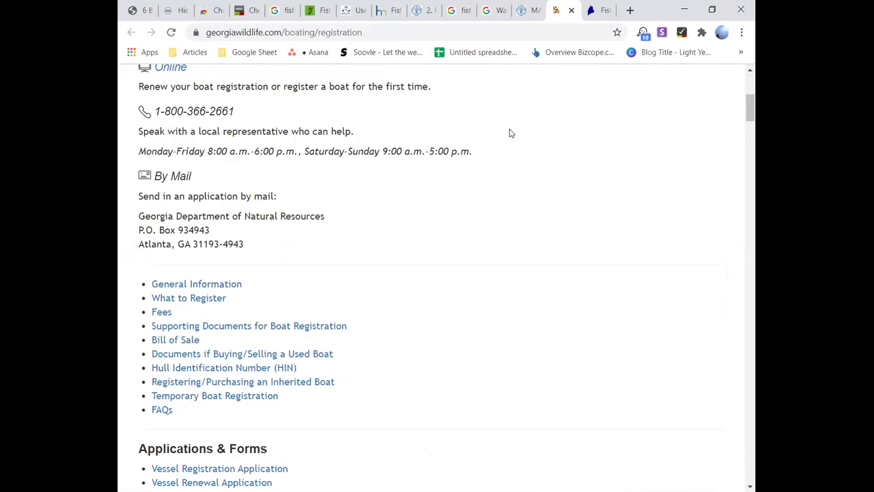
{"action": "scroll", "coordinate": [510, 134], "scroll_direction": "down", "scroll_amount": 5}
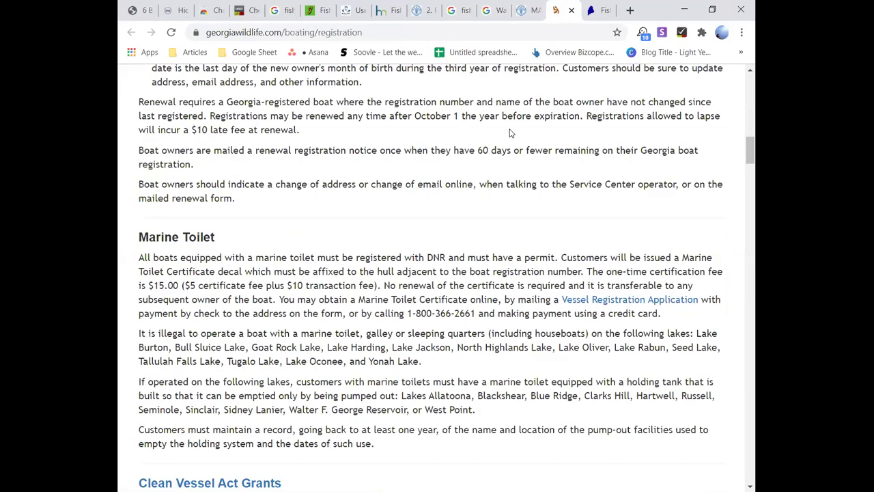
{"action": "scroll", "coordinate": [509, 133], "scroll_direction": "down", "scroll_amount": 5}
{"action": "scroll", "coordinate": [510, 134], "scroll_direction": "down", "scroll_amount": 5}
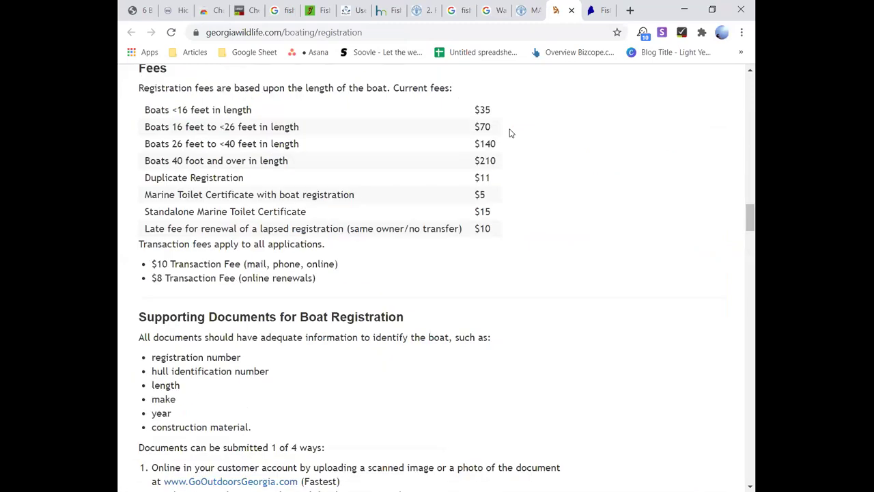
{"action": "scroll", "coordinate": [510, 133], "scroll_direction": "down", "scroll_amount": 12}
{"action": "scroll", "coordinate": [510, 133], "scroll_direction": "down", "scroll_amount": 20}
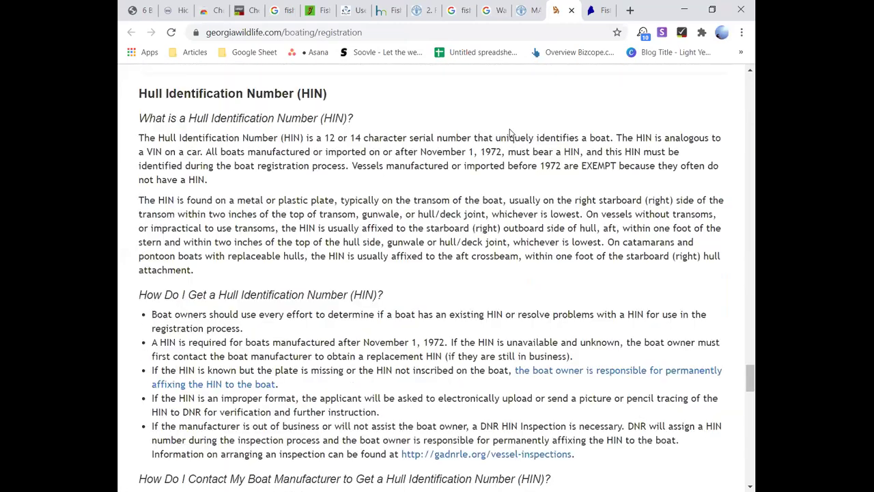
Step: Open the link about affixing the HIN to the boat in a new tab, view it and return to the registration page
{"action": "right_click", "coordinate": [223, 391]}
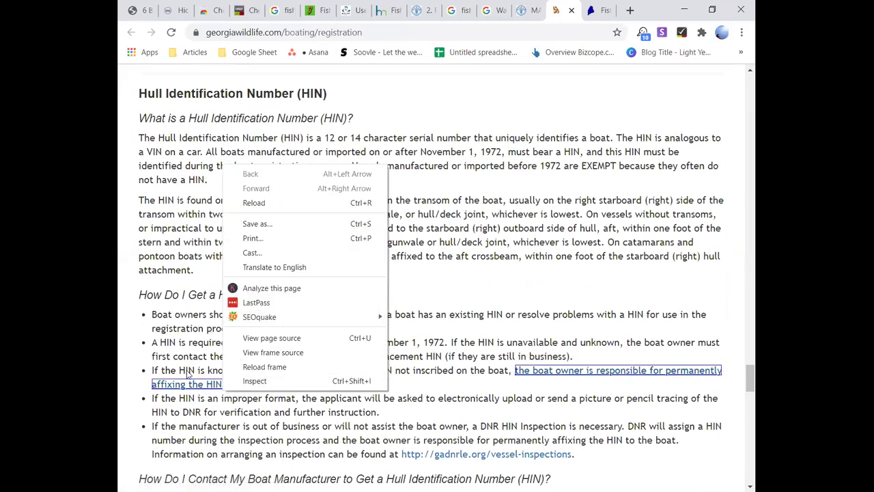
{"action": "right_click", "coordinate": [194, 385]}
{"action": "left_click", "coordinate": [260, 238]}
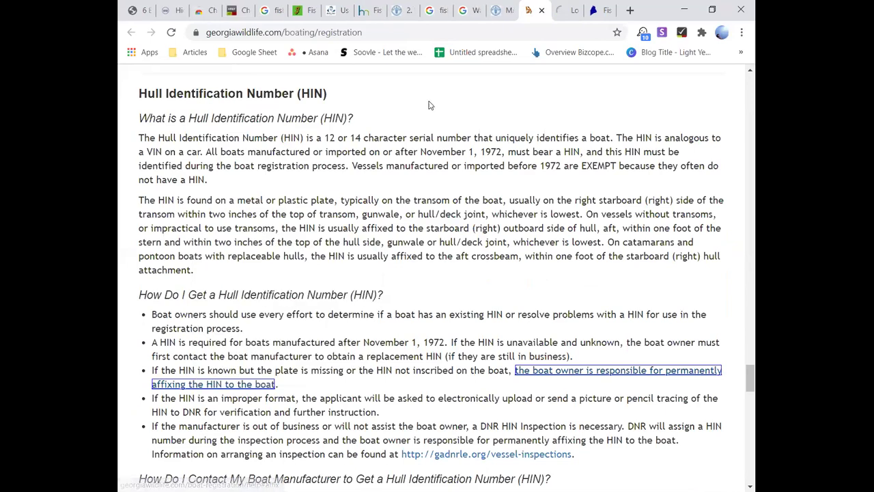
{"action": "left_click", "coordinate": [570, 13]}
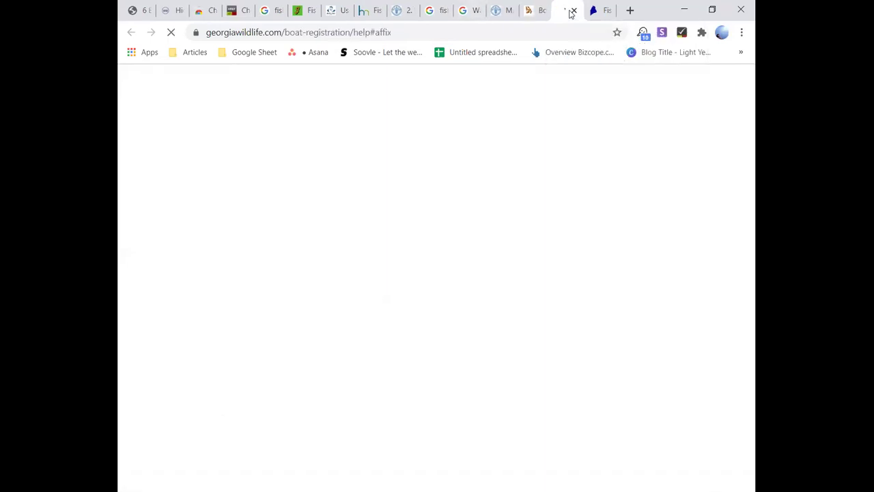
{"action": "left_click", "coordinate": [528, 10]}
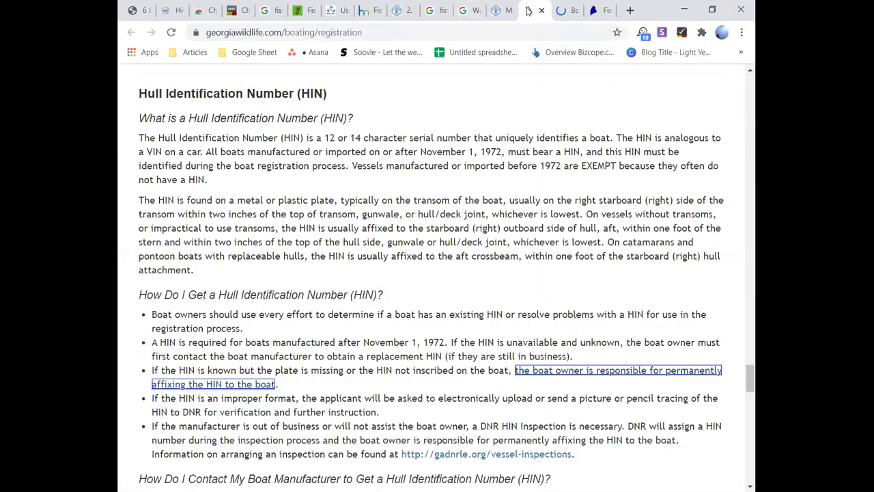
Step: Look through Maine's fishing resources page down to the footer and return to its beginning
{"action": "left_click", "coordinate": [595, 11]}
{"action": "scroll", "coordinate": [440, 351], "scroll_direction": "down", "scroll_amount": 5}
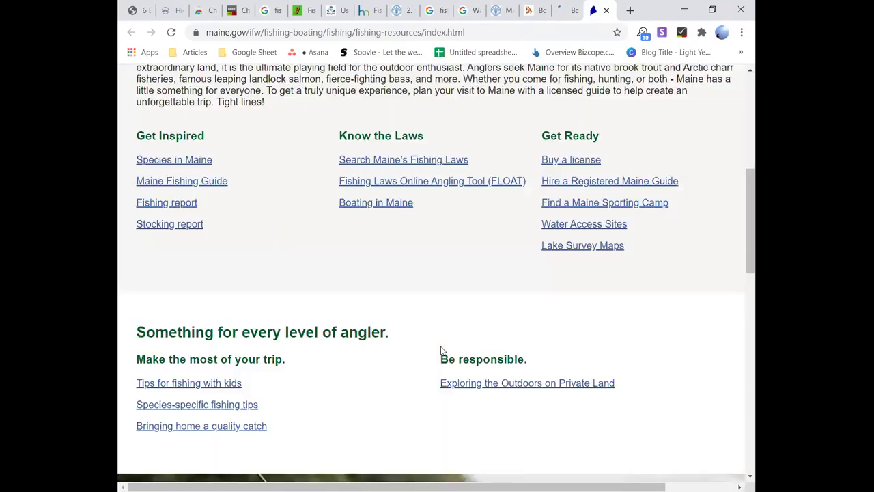
{"action": "scroll", "coordinate": [441, 351], "scroll_direction": "down", "scroll_amount": 12}
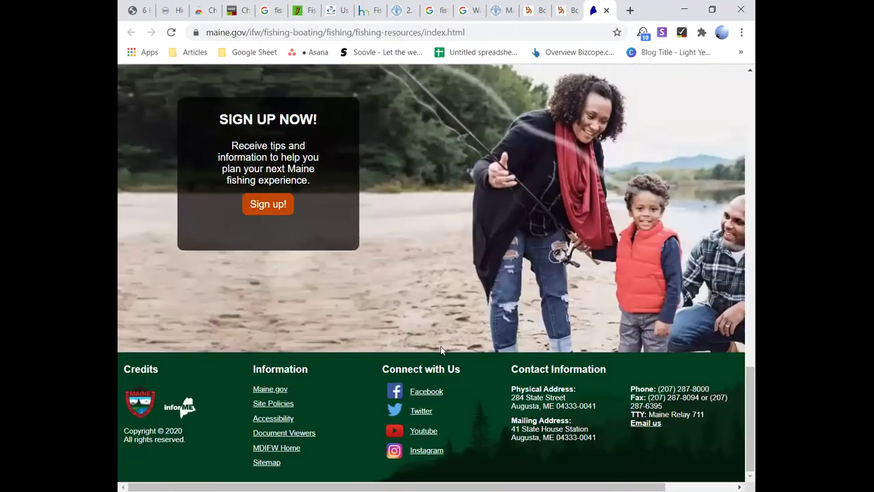
{"action": "scroll", "coordinate": [440, 351], "scroll_direction": "up", "scroll_amount": 20}
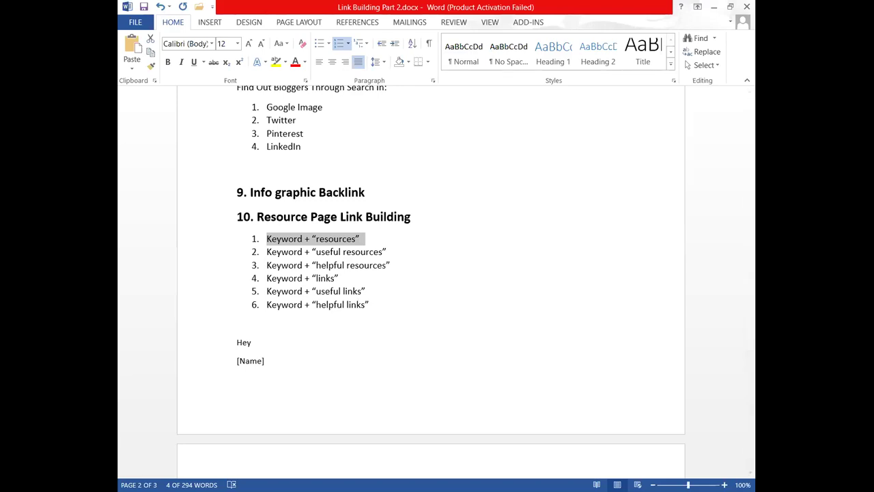
Step: Delete the "Hey" and "[Name]" lines of the email template under Resource Page Link Building in the Word document
{"action": "left_click_drag", "start_coordinate": [279, 369], "coordinate": [220, 345]}
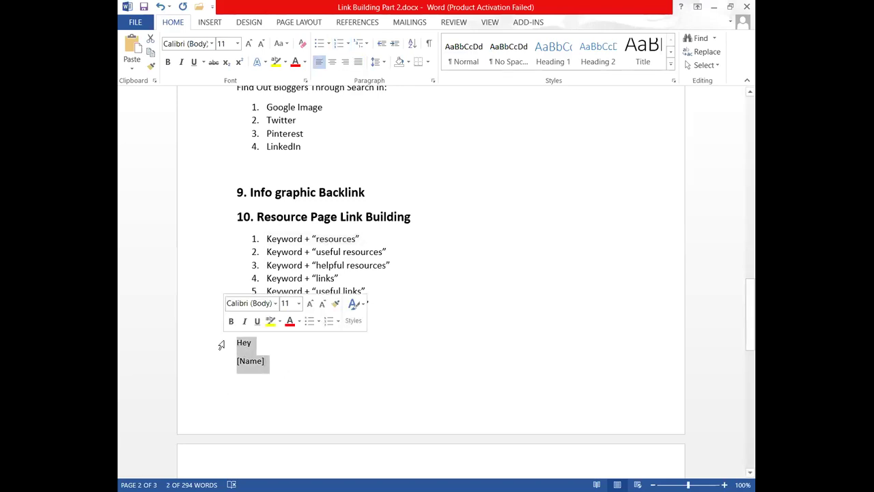
{"action": "type", "text": "I recently research about [topics] and I found your content [url]. You Provide lot of resource, I like it. I have a similar content [url]. If you have time, you can check it out. Hope for the best."}
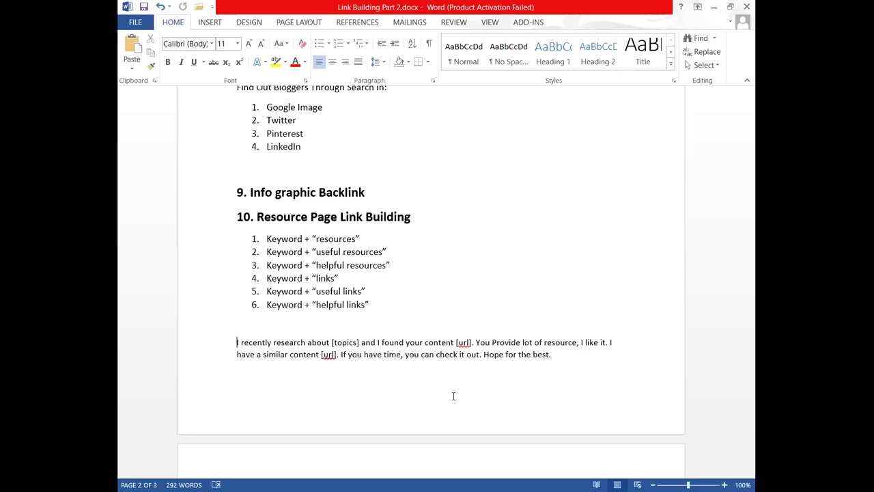
Step: Review the email template under Broken Link Building and undo the deletion of the "Hey" and "[Name]" lines under Resource Page Link Building
{"action": "scroll", "coordinate": [431, 390], "scroll_direction": "up", "scroll_amount": 10}
{"action": "scroll", "coordinate": [359, 335], "scroll_direction": "up", "scroll_amount": 12}
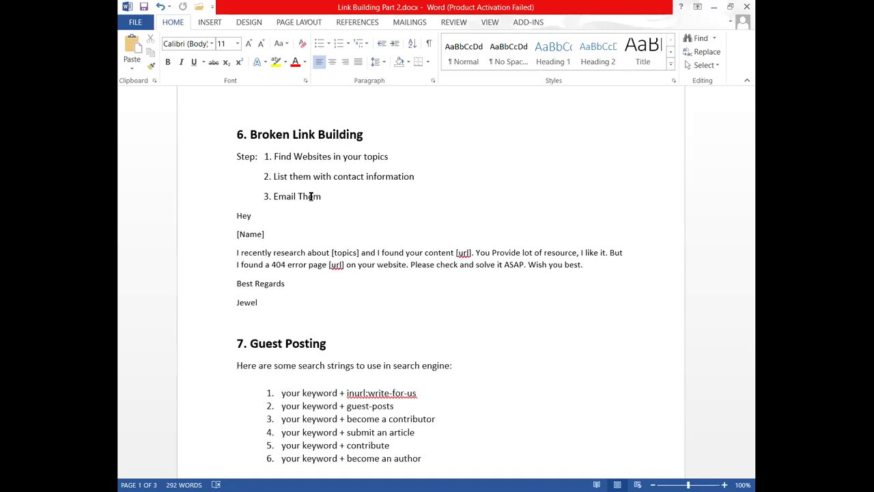
{"action": "scroll", "coordinate": [313, 332], "scroll_direction": "down", "scroll_amount": 10}
{"action": "scroll", "coordinate": [348, 349], "scroll_direction": "down", "scroll_amount": 14}
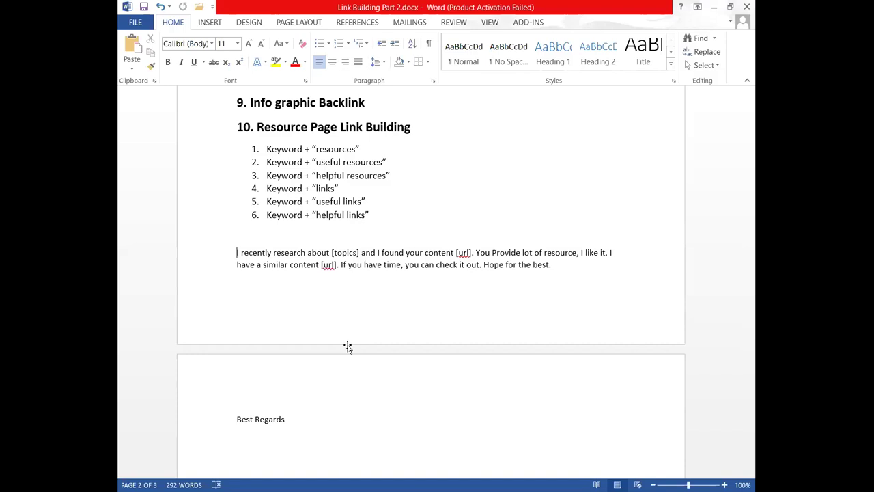
{"action": "type", "text": "Hey [Name]"}
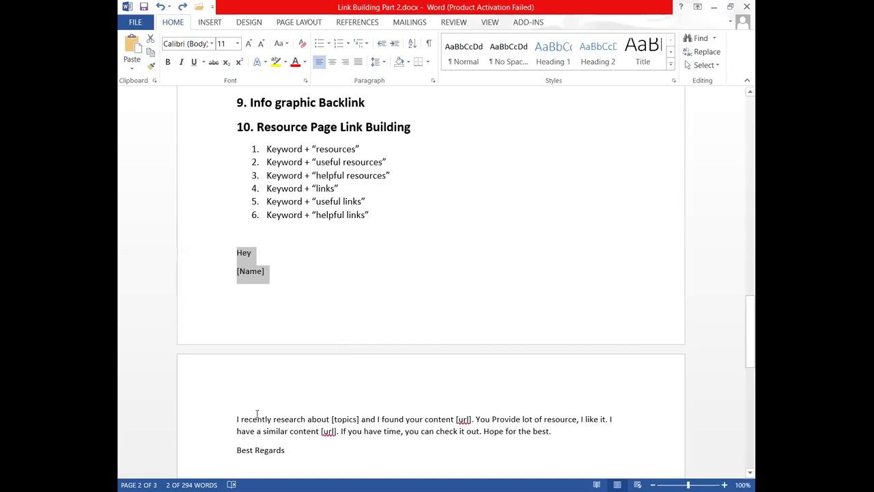
Step: Look over the rest of the resource page email template and highlight the Web 2.0 Backlink heading text
{"action": "scroll", "coordinate": [234, 375], "scroll_direction": "down", "scroll_amount": 3}
{"action": "scroll", "coordinate": [234, 375], "scroll_direction": "down", "scroll_amount": 2}
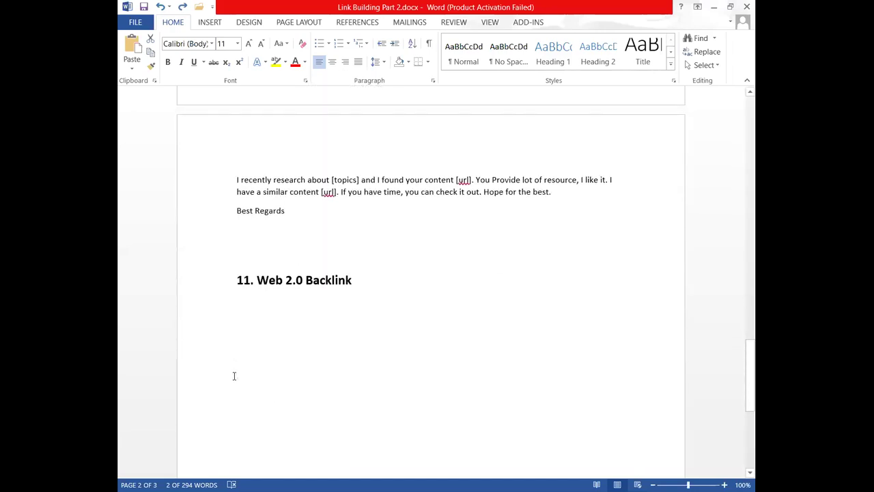
{"action": "scroll", "coordinate": [235, 375], "scroll_direction": "up", "scroll_amount": 1}
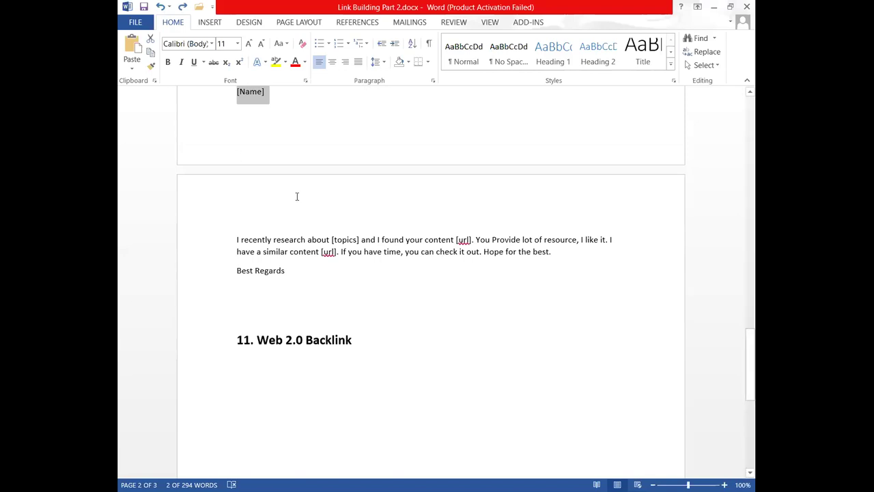
{"action": "left_click", "coordinate": [353, 340]}
{"action": "left_click_drag", "start_coordinate": [354, 340], "coordinate": [275, 345]}
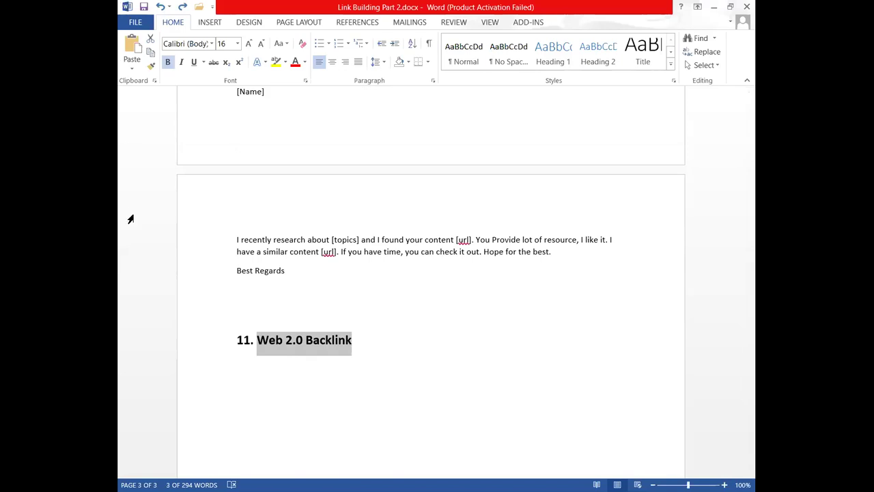
{"action": "left_click", "coordinate": [249, 304]}
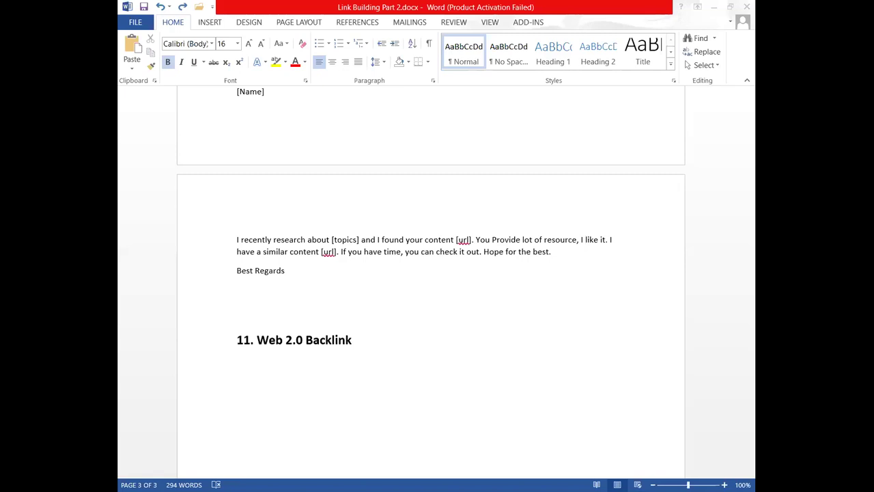
{"action": "left_click", "coordinate": [237, 291]}
{"action": "left_click", "coordinate": [576, 314]}
{"action": "left_click", "coordinate": [394, 343]}
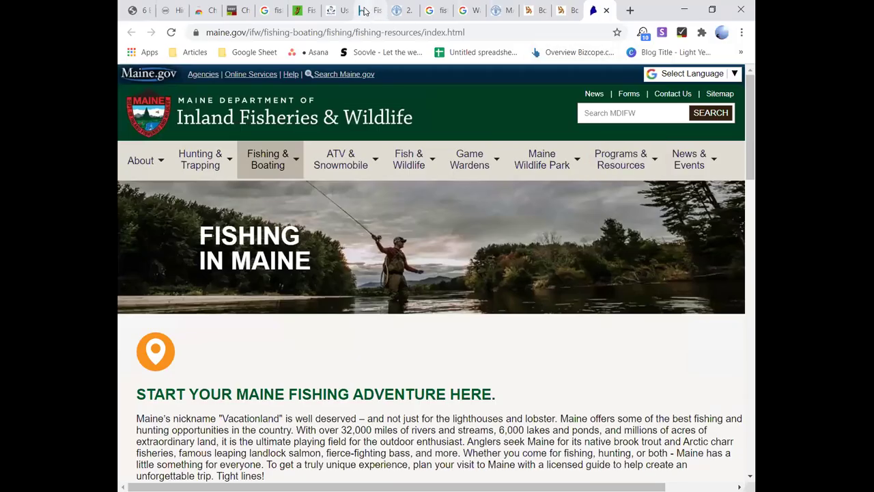
Step: Close the Chrome tabs from the resource page searches, including Red Rooster 111 and Angling Trust, back to the Check My Links options
{"action": "left_click", "coordinate": [366, 11]}
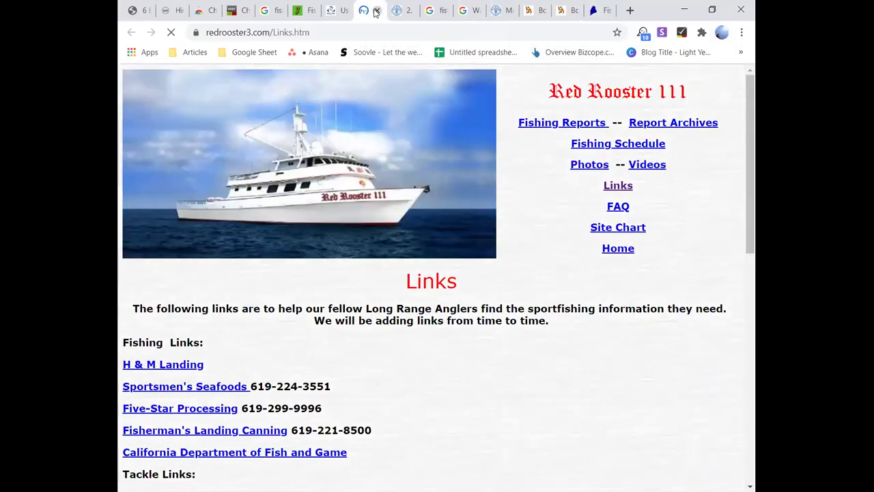
{"action": "left_click", "coordinate": [376, 11]}
{"action": "left_click", "coordinate": [375, 11]}
{"action": "left_click", "coordinate": [375, 11]}
{"action": "left_click", "coordinate": [376, 11]}
{"action": "left_click", "coordinate": [376, 11]}
{"action": "left_click", "coordinate": [376, 11]}
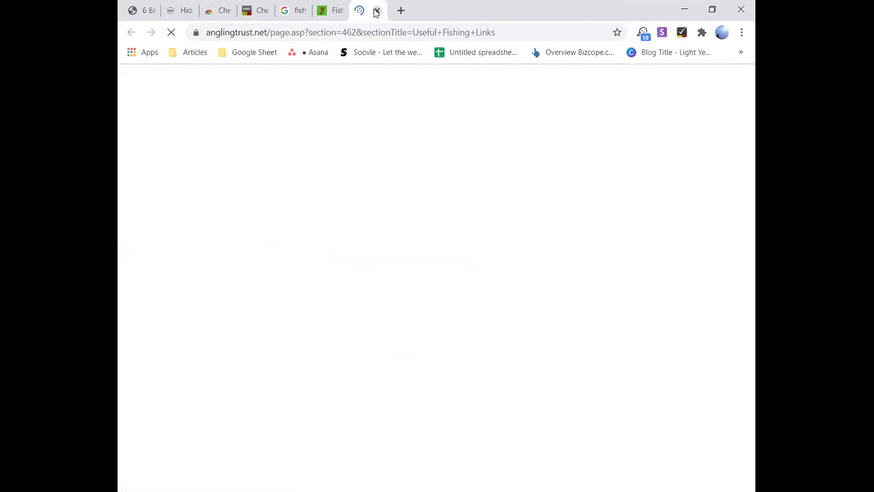
{"action": "left_click", "coordinate": [376, 11]}
{"action": "left_click", "coordinate": [376, 11]}
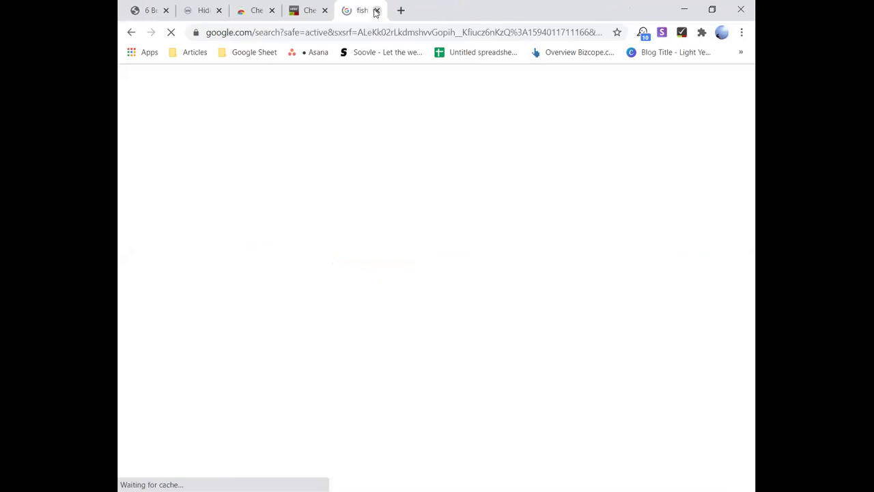
{"action": "left_click", "coordinate": [375, 11]}
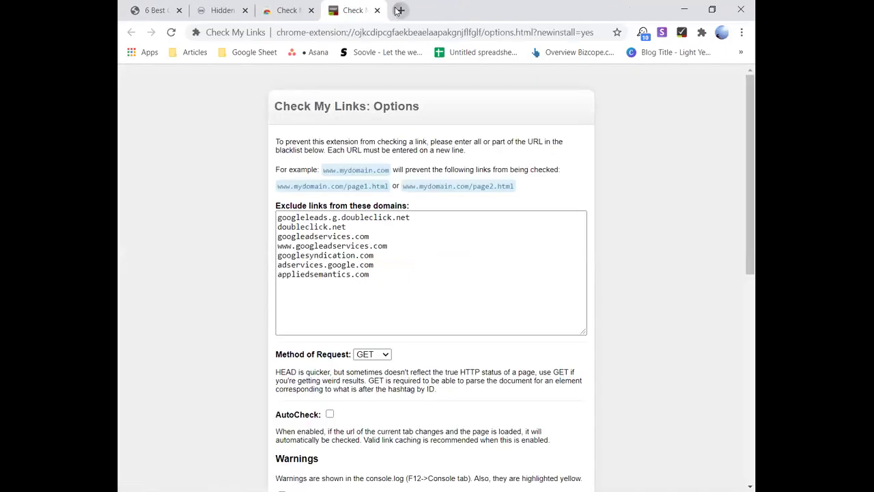
Step: Search Google for temporary email in a new tab, open Temp Mail and copy its temporary email address
{"action": "left_click", "coordinate": [399, 10]}
{"action": "type", "text": "tem"}
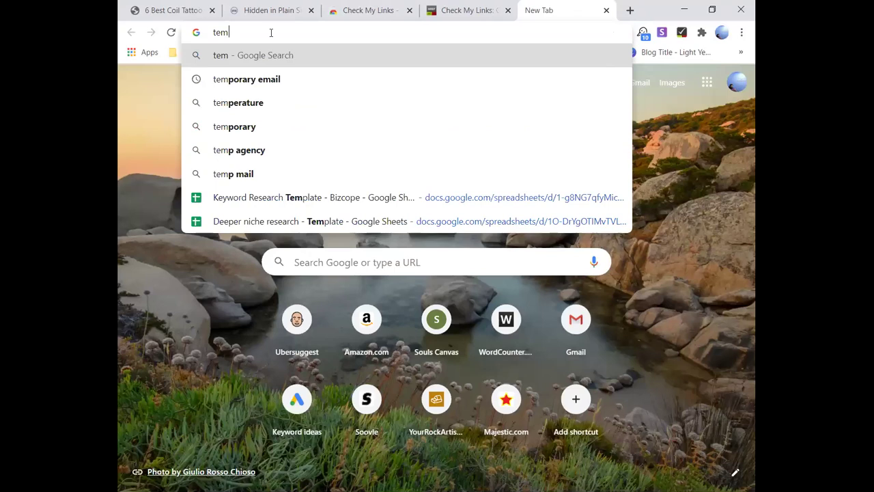
{"action": "key", "text": "Down"}
{"action": "key", "text": "Return"}
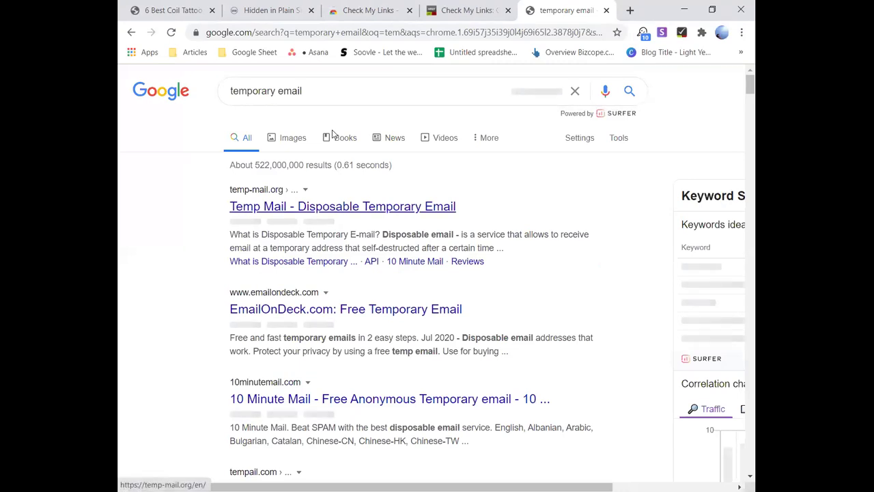
{"action": "left_click", "coordinate": [342, 206]}
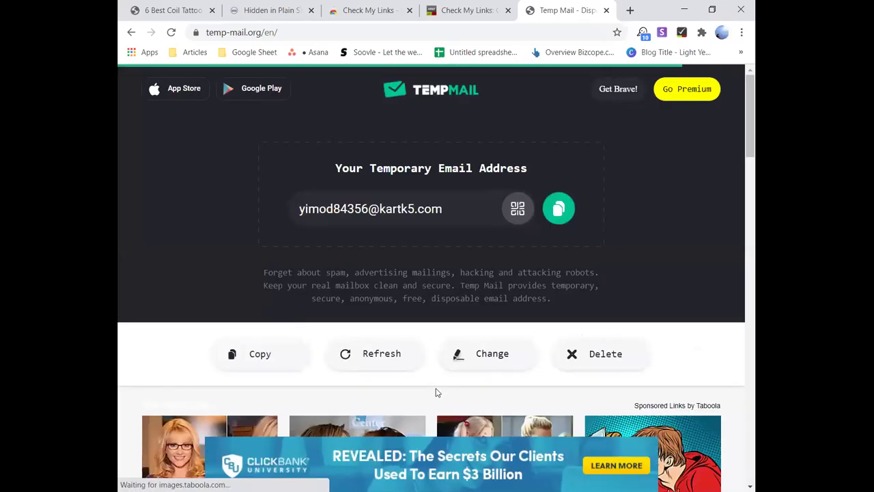
{"action": "left_click", "coordinate": [559, 208]}
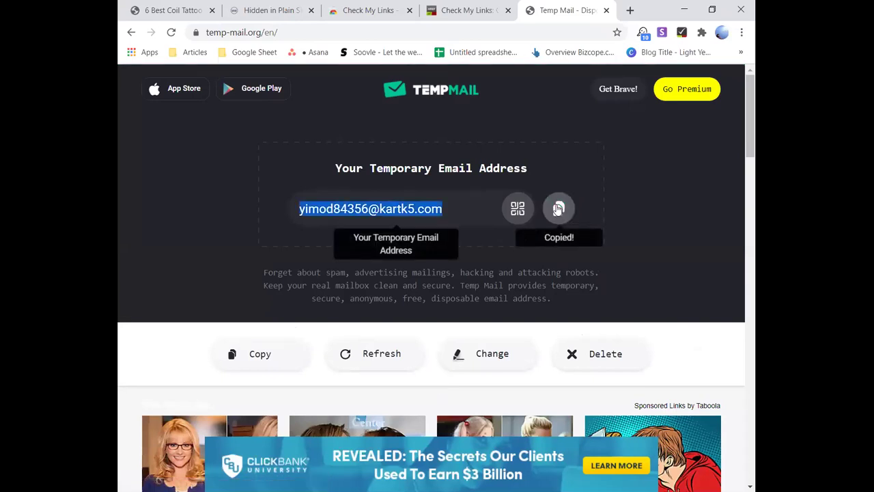
Step: Open the wordpress.com homepage in a new tab and start creating a website to reach the account sign-up form
{"action": "left_click", "coordinate": [630, 10]}
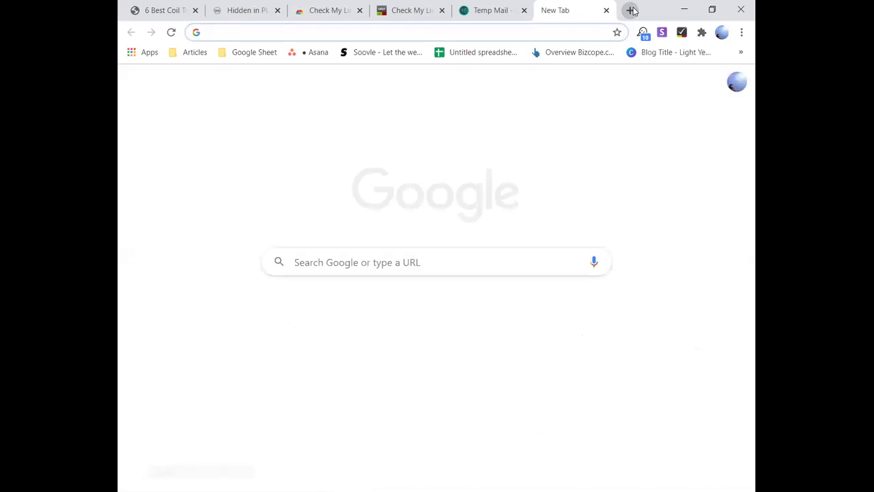
{"action": "type", "text": "w"}
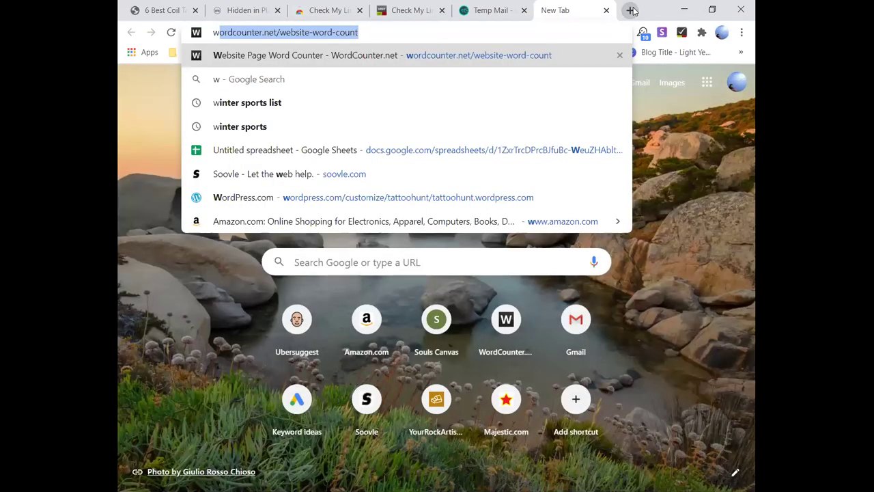
{"action": "type", "text": "or"}
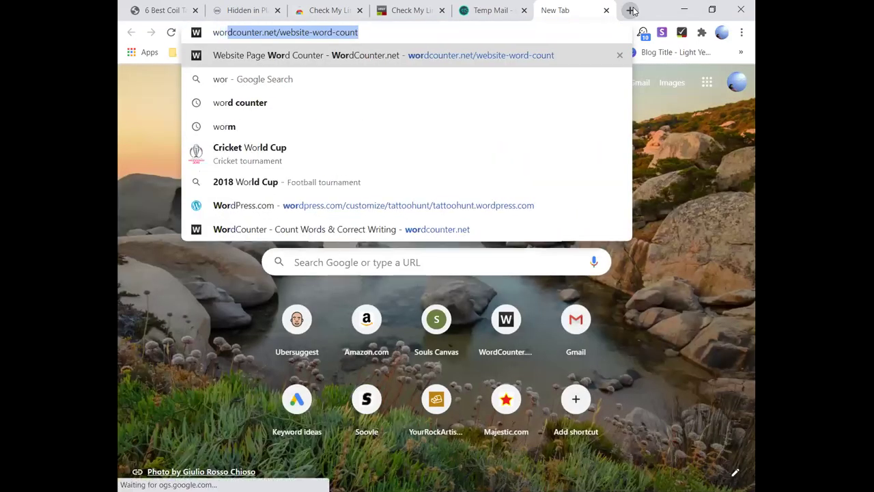
{"action": "key", "text": "Down"}
{"action": "key", "text": "Down"}
{"action": "key", "text": "Down"}
{"action": "key", "text": "Down"}
{"action": "key", "text": "Down"}
{"action": "key", "text": "Down"}
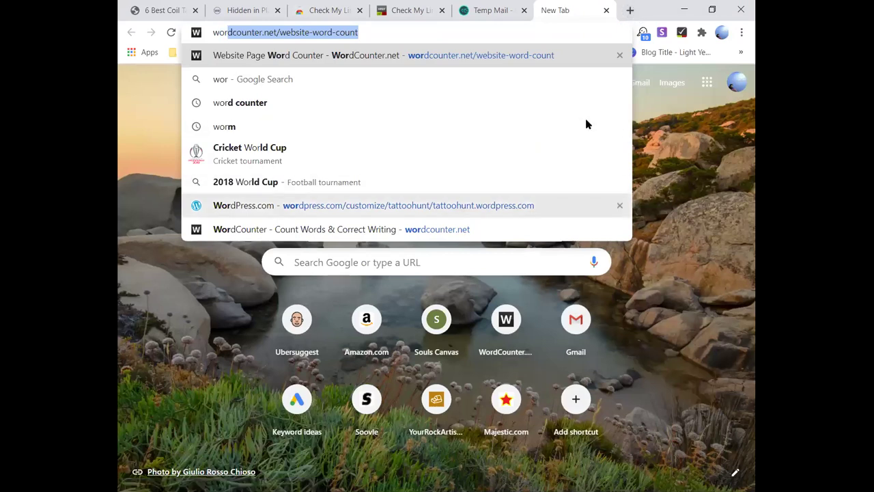
{"action": "key", "text": "Return"}
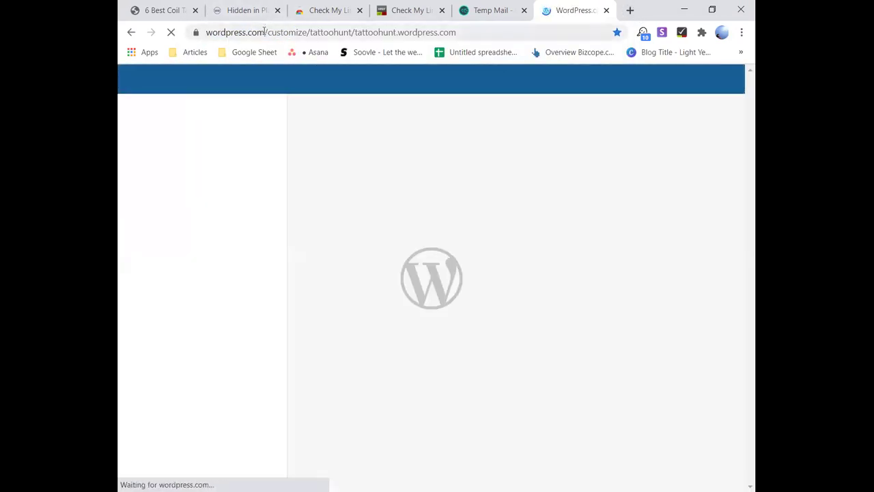
{"action": "left_click_drag", "start_coordinate": [265, 32], "coordinate": [502, 31]}
{"action": "key", "text": "BackSpace"}
{"action": "key", "text": "Return"}
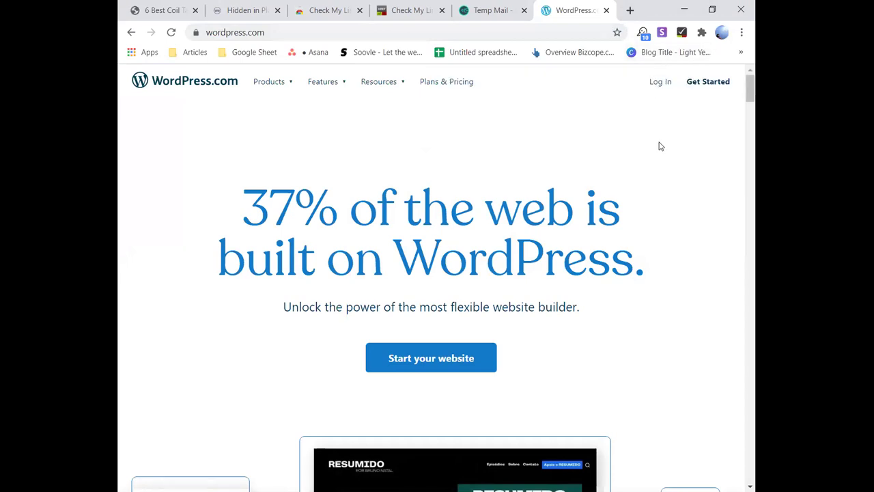
{"action": "left_click", "coordinate": [442, 361]}
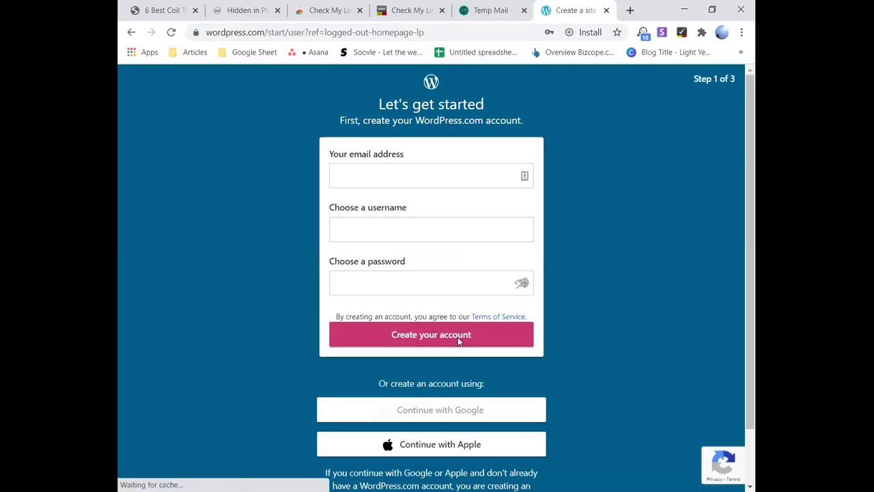
Step: Fill in the sign-up form with the copied temporary email address and reuse its opening letters as the username
{"action": "key", "text": "ctrl+v"}
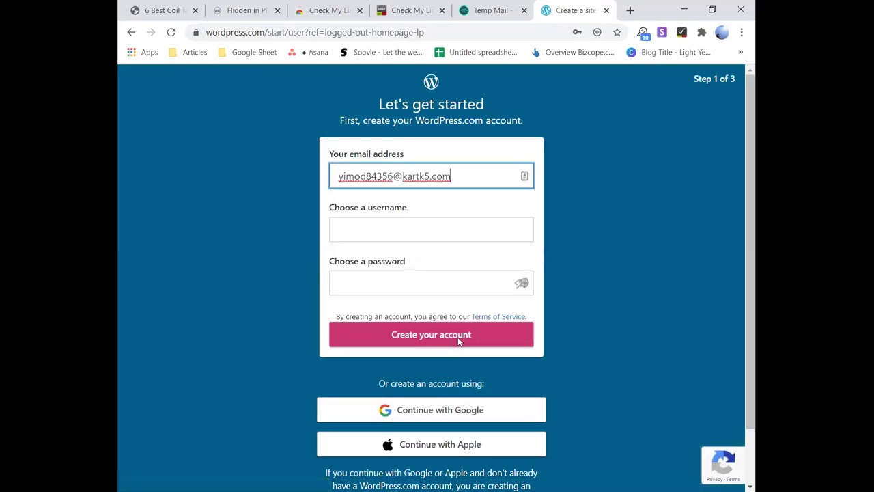
{"action": "key", "text": "Tab"}
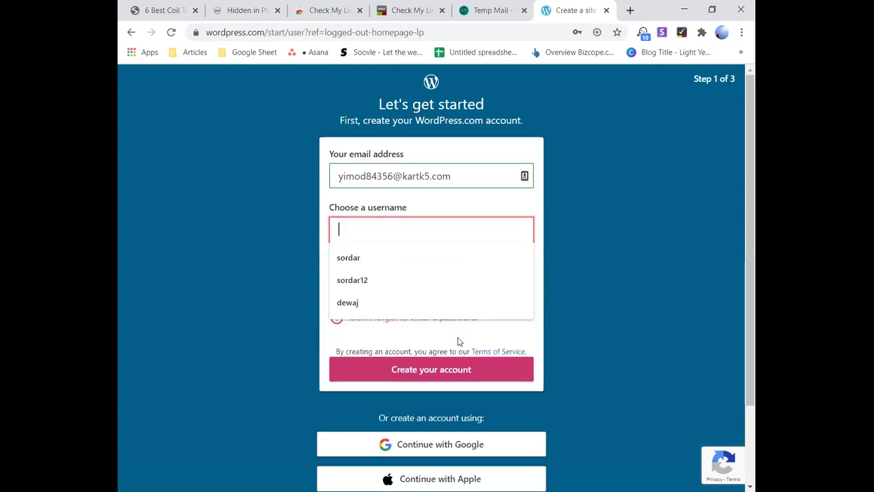
{"action": "key", "text": "shift+Tab"}
{"action": "key", "text": "ctrl+c"}
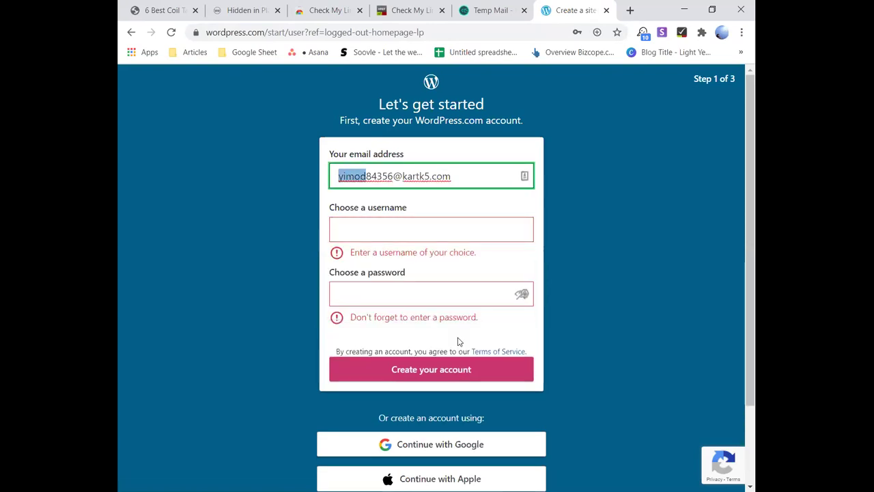
{"action": "key", "text": "Tab"}
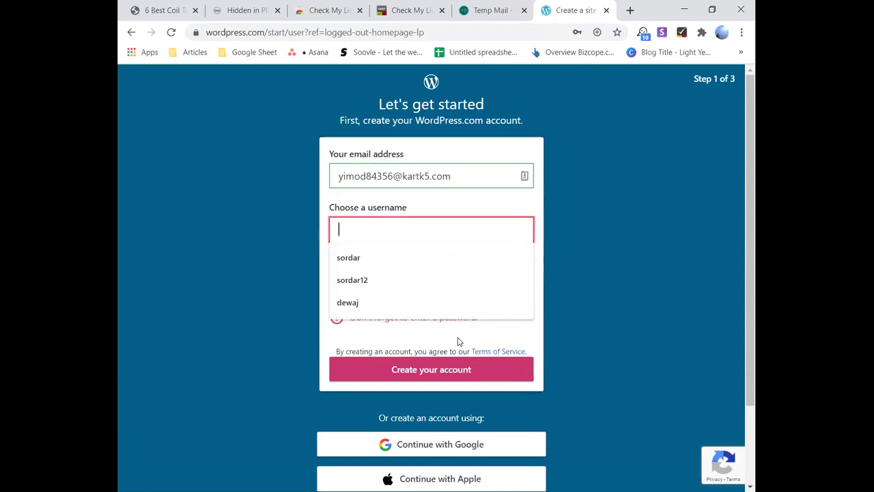
{"action": "key", "text": "ctrl+v"}
{"action": "key", "text": "Tab"}
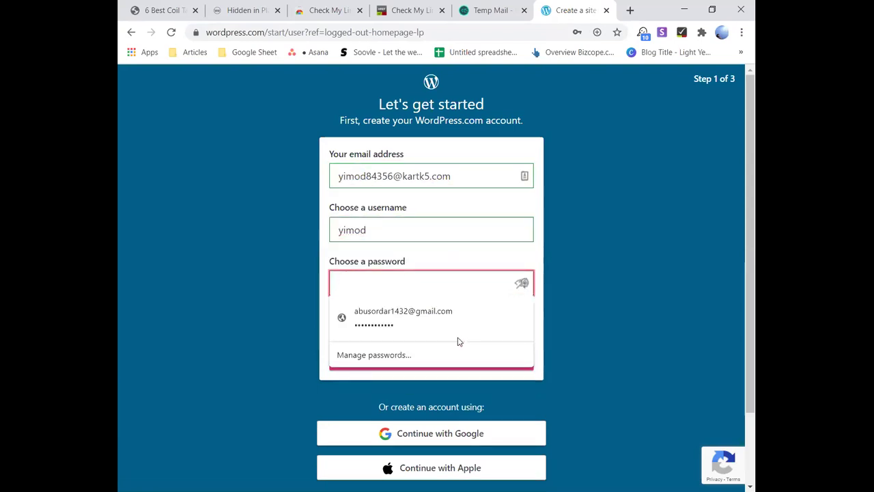
Step: Enter a password for the new WordPress.com account and submit the sign-up form
{"action": "left_click", "coordinate": [290, 285]}
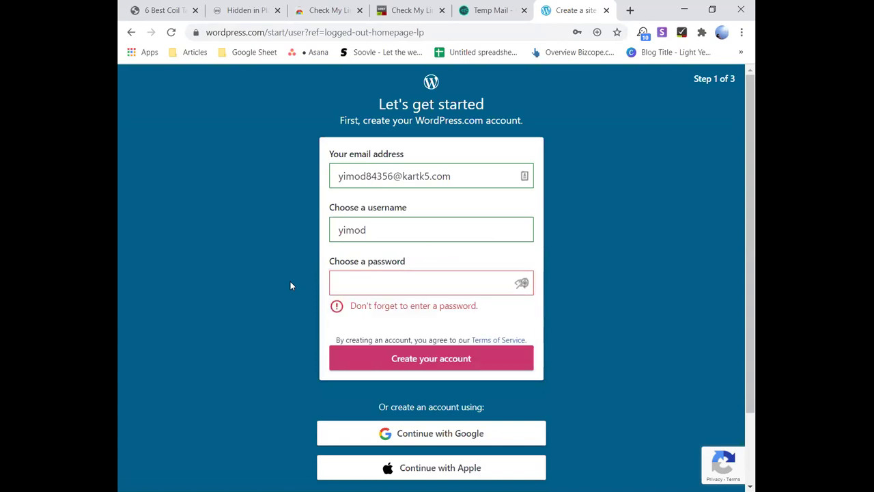
{"action": "key", "text": "Tab"}
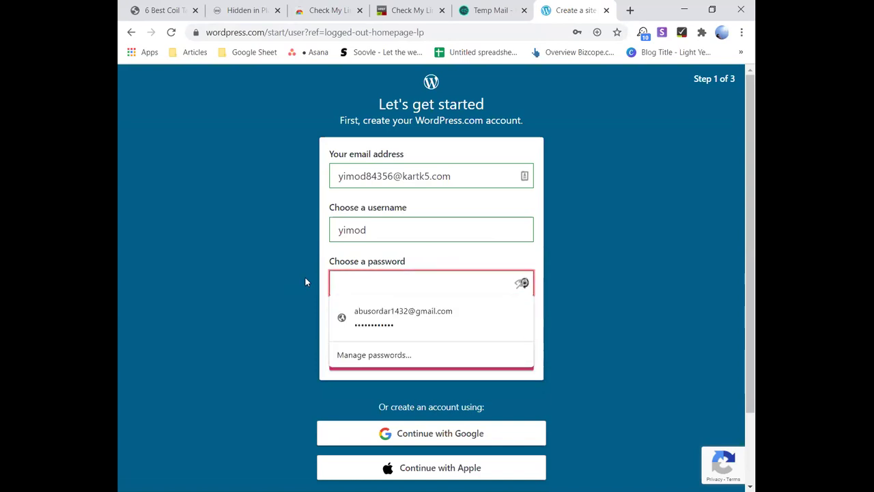
{"action": "type", "text": "••••••••••"}
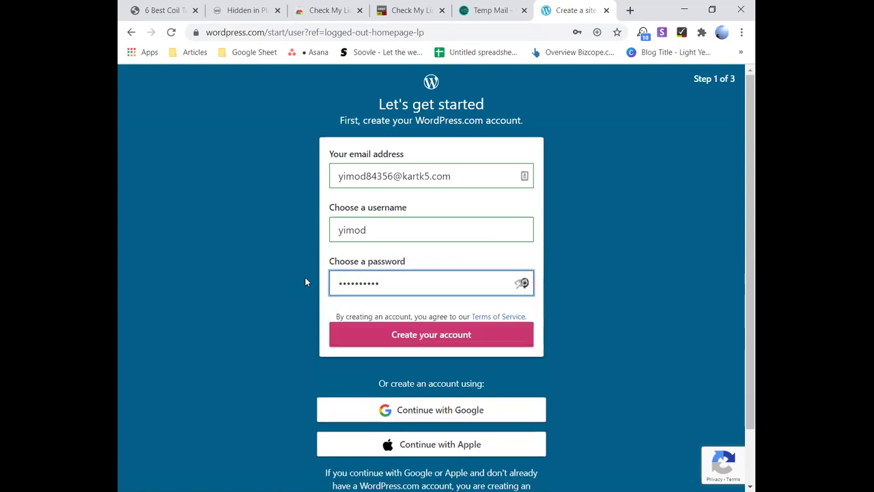
{"action": "type", "text": "••••••"}
{"action": "key", "text": "Return"}
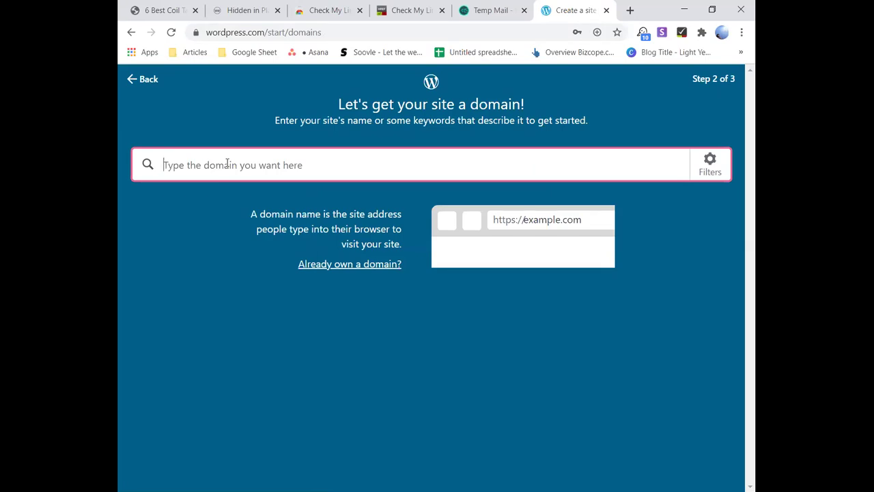
Step: Search the site domain suggestions for "fishing" and "fishinggear", looking over the offered addresses
{"action": "type", "text": "fi"}
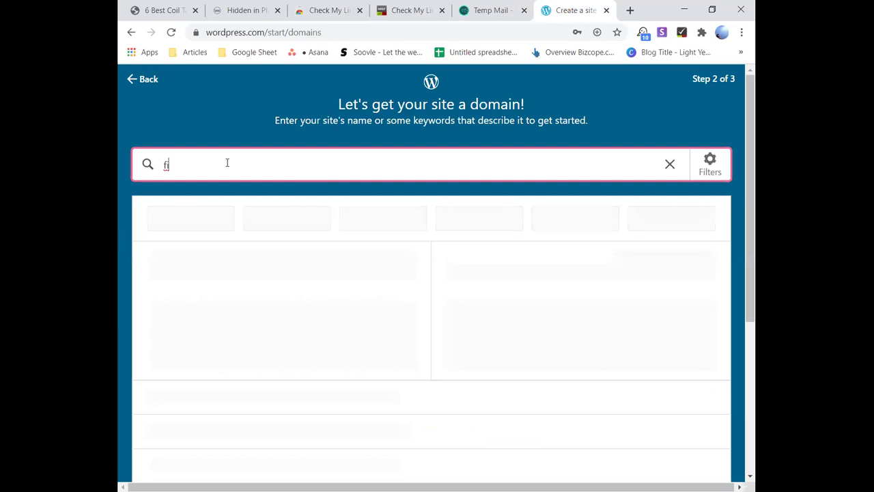
{"action": "type", "text": "shing"}
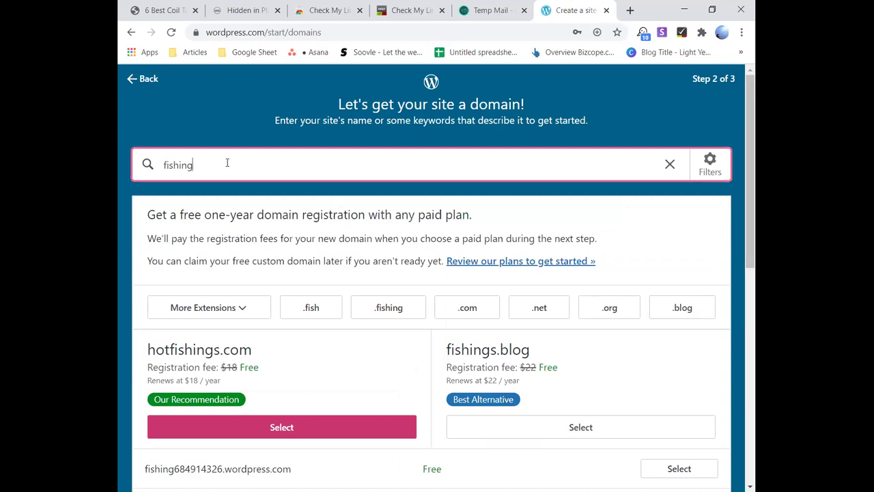
{"action": "scroll", "coordinate": [519, 427], "scroll_direction": "down", "scroll_amount": 4}
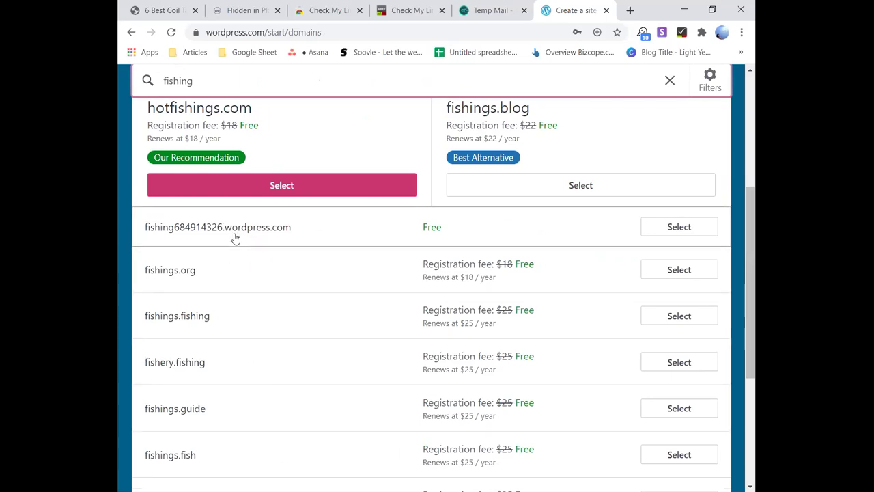
{"action": "scroll", "coordinate": [235, 239], "scroll_direction": "up", "scroll_amount": 4}
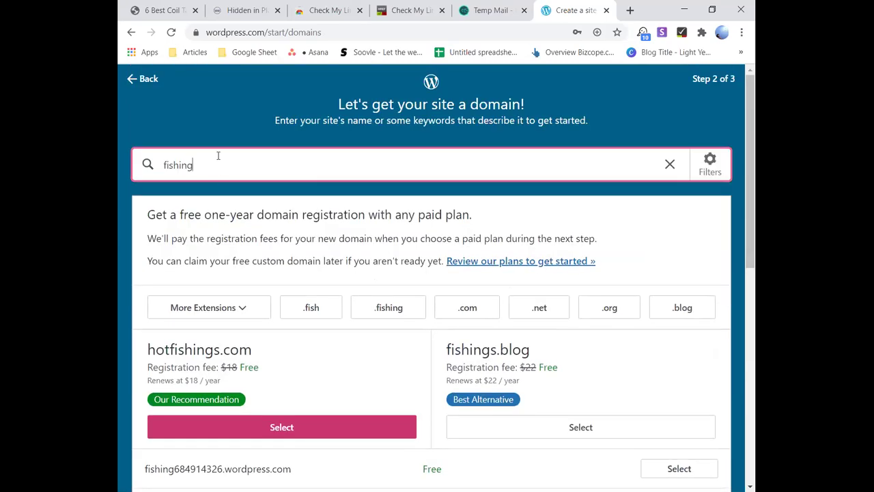
{"action": "type", "text": "gear"}
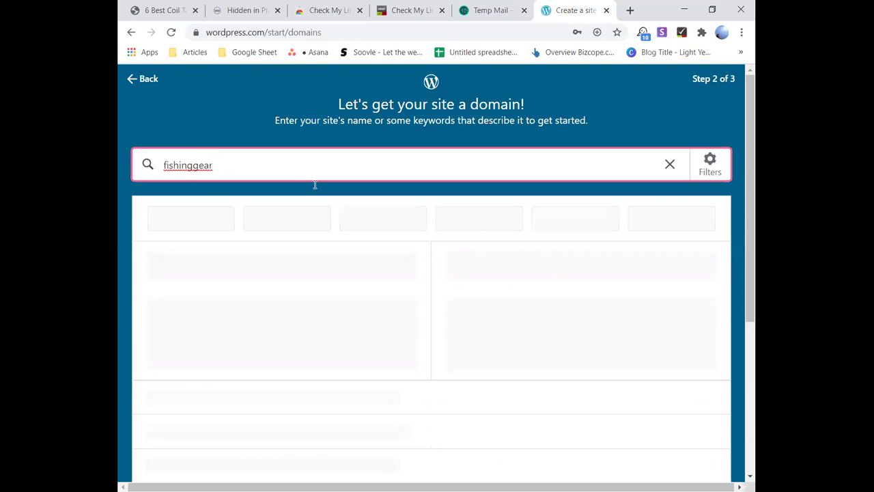
{"action": "scroll", "coordinate": [285, 254], "scroll_direction": "down", "scroll_amount": 3}
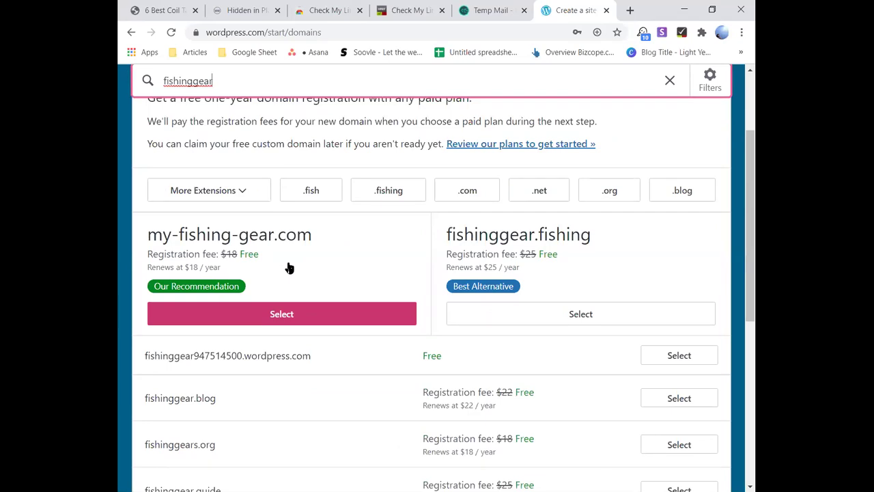
{"action": "scroll", "coordinate": [289, 268], "scroll_direction": "up", "scroll_amount": 2}
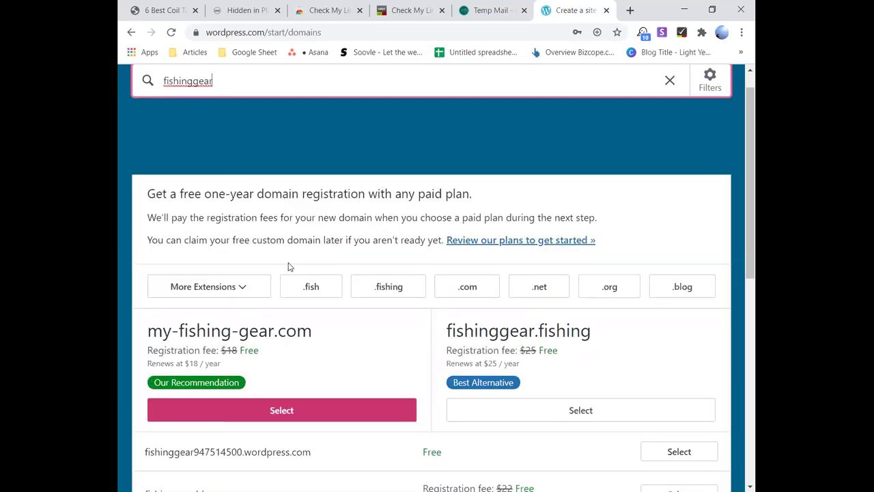
Step: Replace the domain search text with "fishing-guide" and look through the suggested domains
{"action": "left_click_drag", "start_coordinate": [250, 170], "coordinate": [157, 164]}
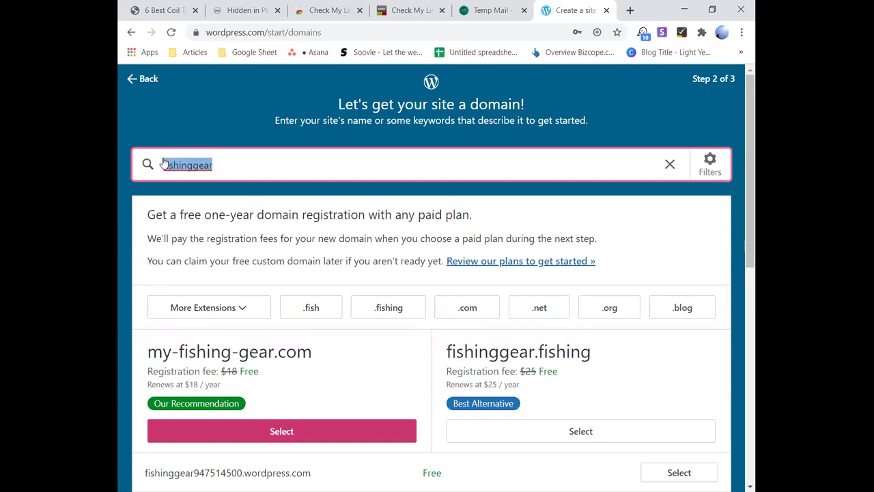
{"action": "key", "text": "BackSpace"}
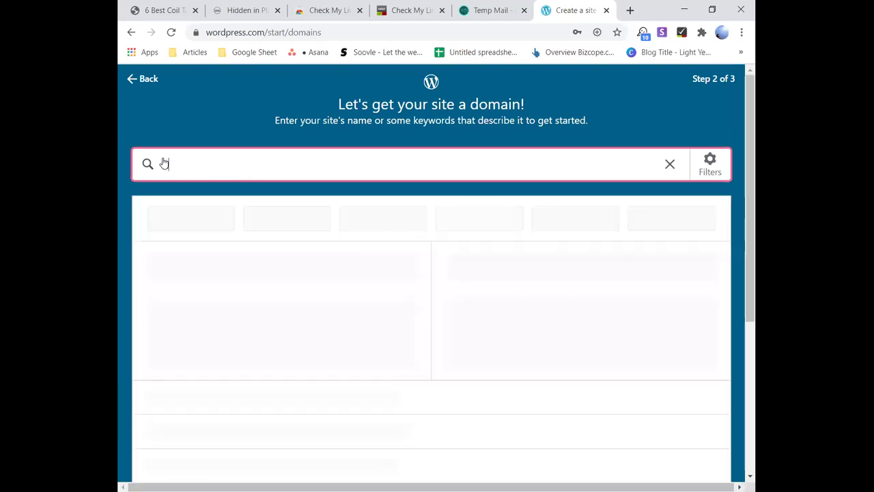
{"action": "type", "text": "fi"}
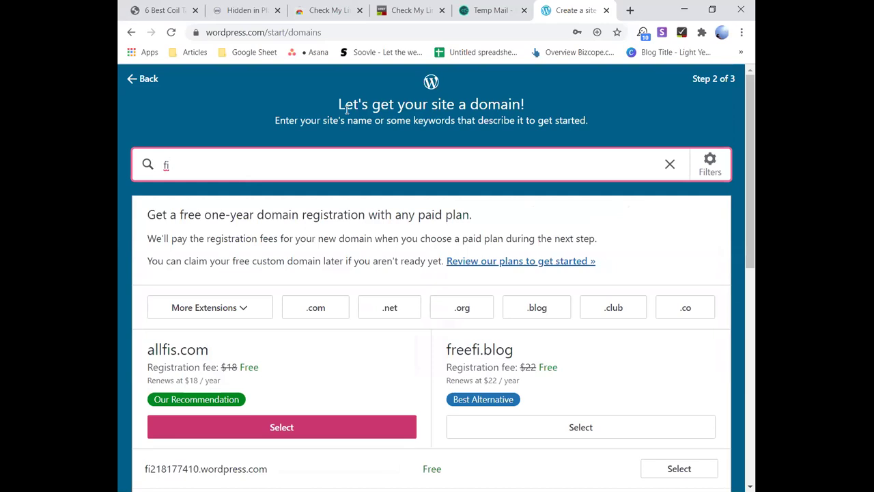
{"action": "type", "text": "shing"}
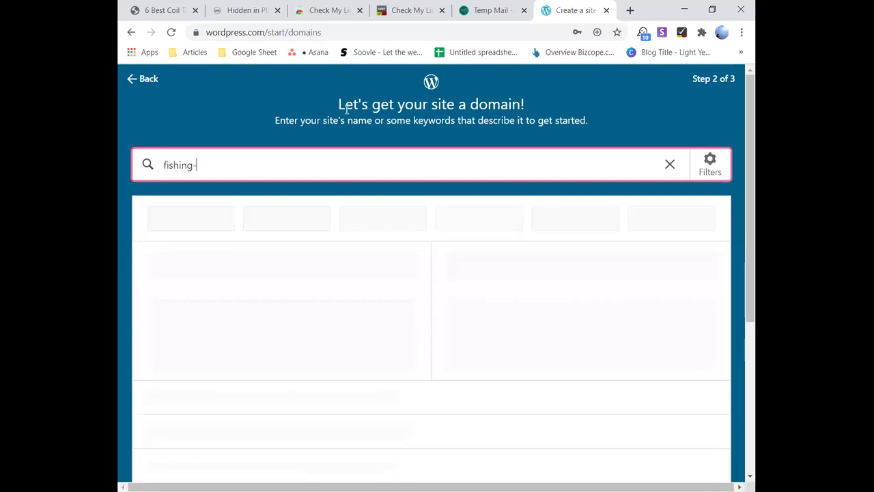
{"action": "type", "text": "-gui"}
{"action": "type", "text": "de"}
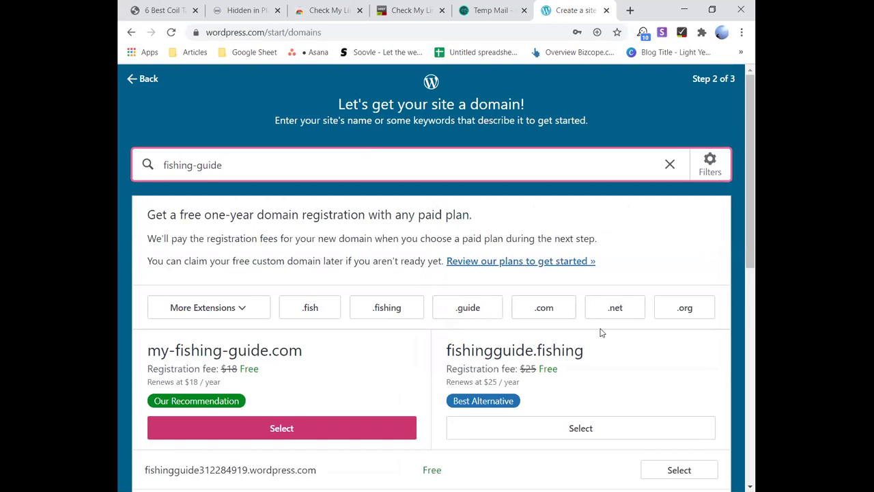
{"action": "scroll", "coordinate": [600, 335], "scroll_direction": "down", "scroll_amount": 2}
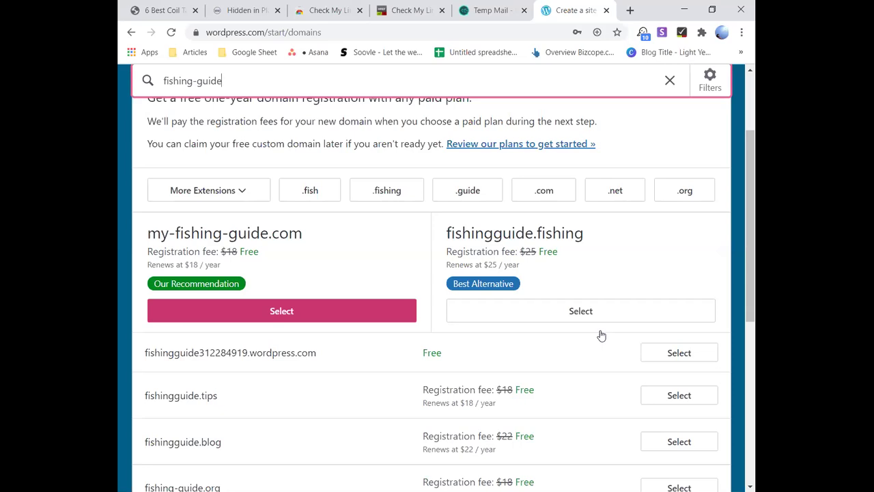
{"action": "scroll", "coordinate": [601, 334], "scroll_direction": "down", "scroll_amount": 1}
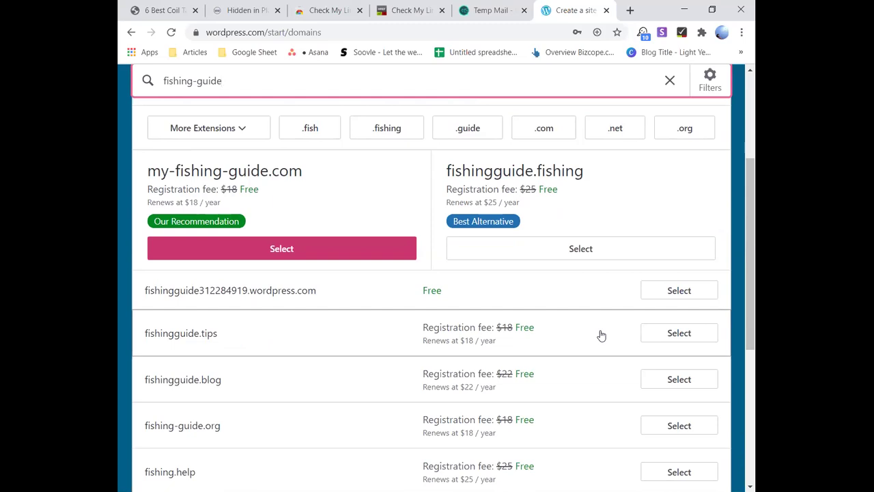
{"action": "scroll", "coordinate": [601, 335], "scroll_direction": "down", "scroll_amount": 1}
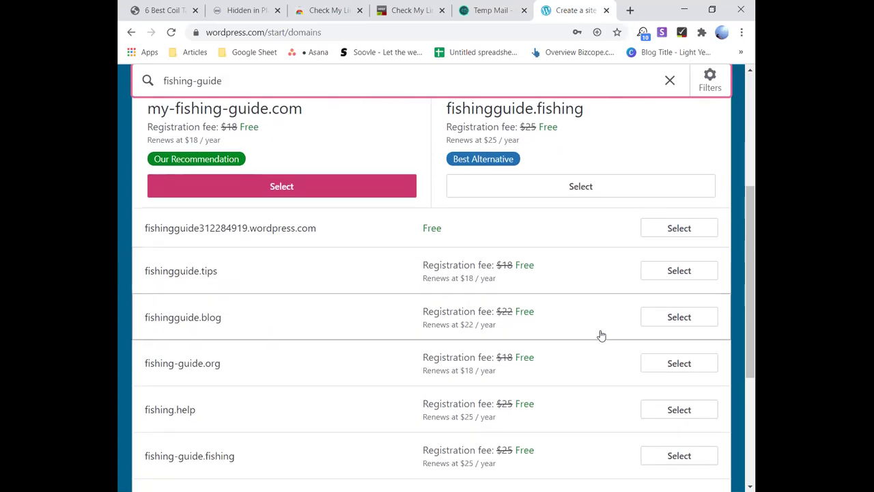
Step: Try the fishingguide.tips domain, look through the paid plans offered for it, and return to the domain suggestions
{"action": "scroll", "coordinate": [601, 335], "scroll_direction": "up", "scroll_amount": 4}
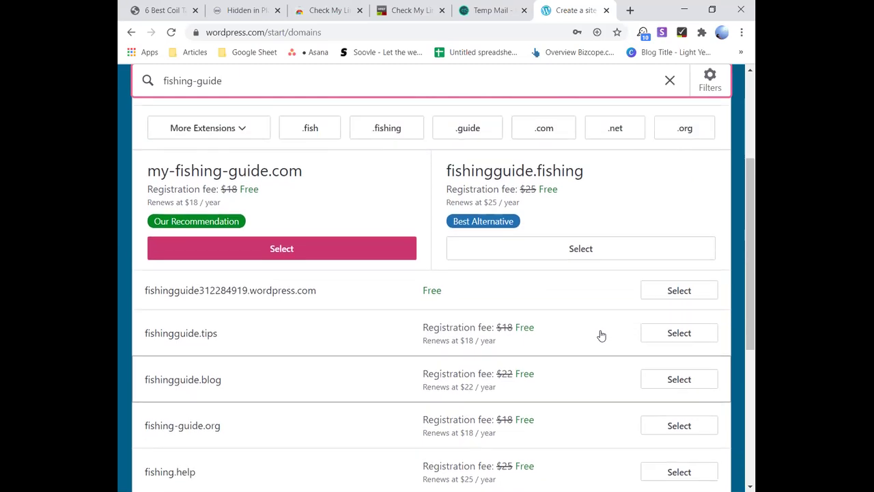
{"action": "scroll", "coordinate": [602, 335], "scroll_direction": "down", "scroll_amount": 3}
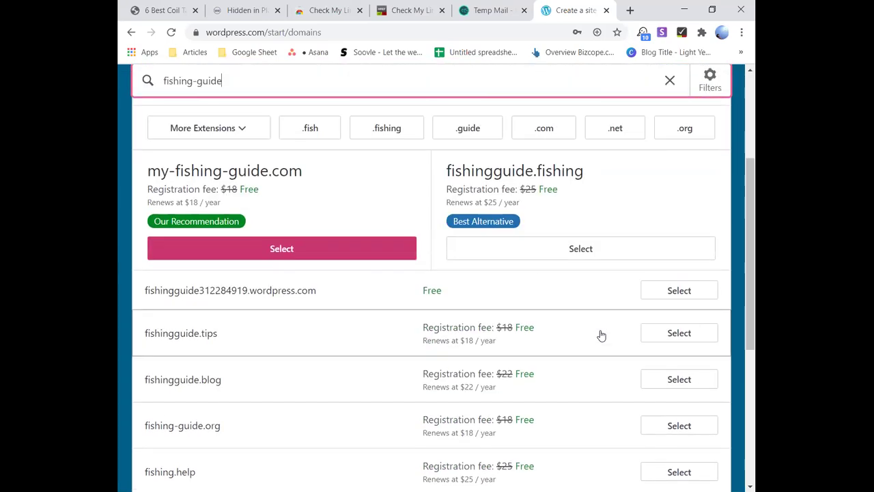
{"action": "left_click", "coordinate": [676, 338]}
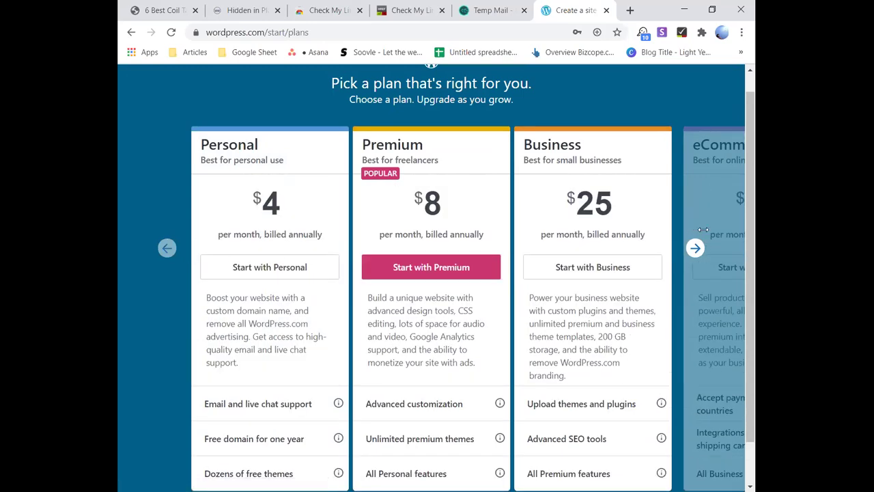
{"action": "left_click", "coordinate": [694, 249]}
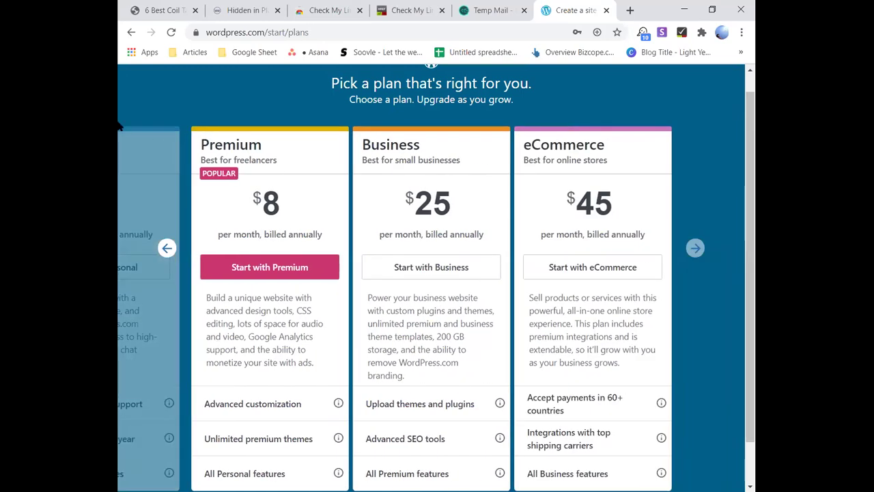
{"action": "left_click", "coordinate": [131, 32]}
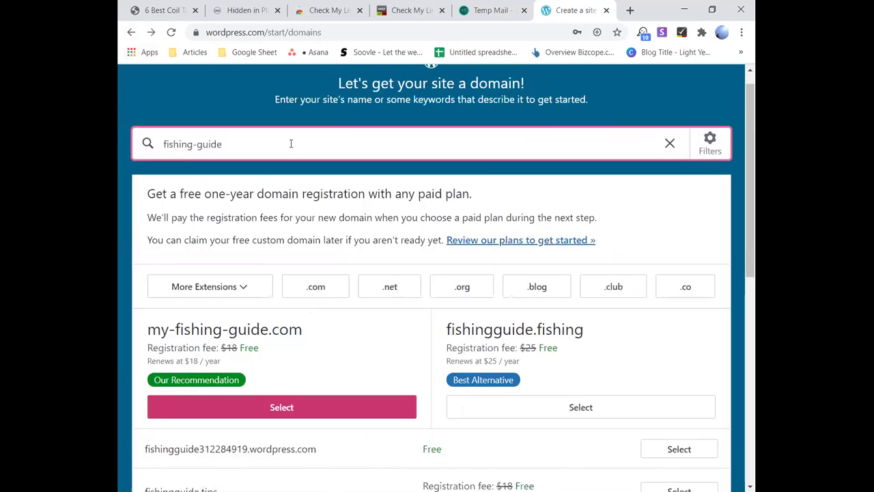
Step: Change the domain search text to "fishinghunt"
{"action": "scroll", "coordinate": [316, 219], "scroll_direction": "down", "scroll_amount": 3}
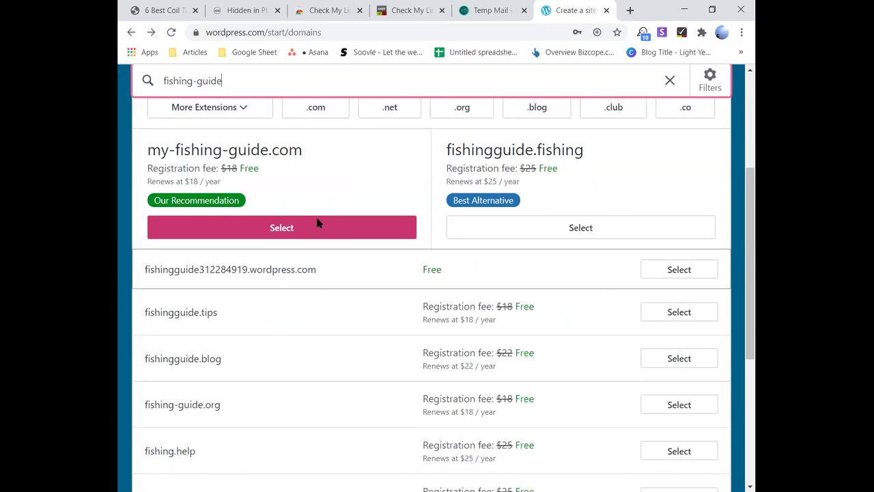
{"action": "scroll", "coordinate": [317, 219], "scroll_direction": "up", "scroll_amount": 3}
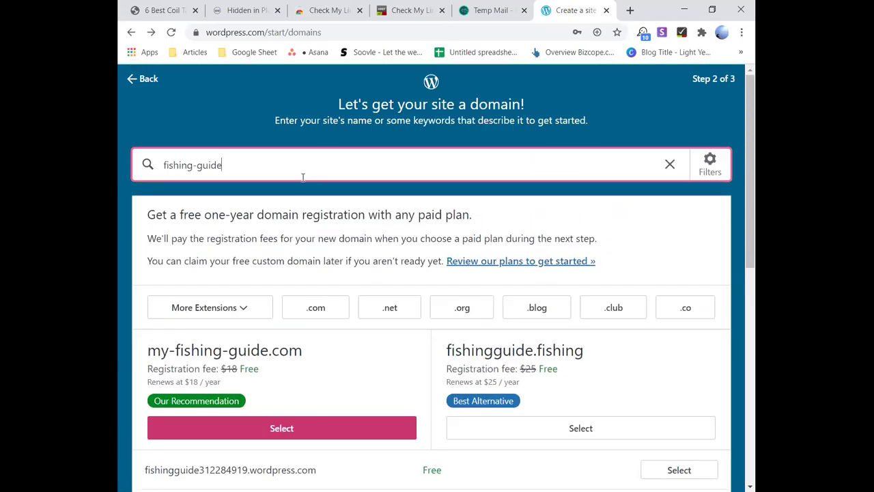
{"action": "key", "text": "BackSpace"}
{"action": "key", "text": "BackSpace"}
{"action": "key", "text": "BackSpace"}
{"action": "key", "text": "BackSpace"}
{"action": "key", "text": "BackSpace"}
{"action": "key", "text": "BackSpace"}
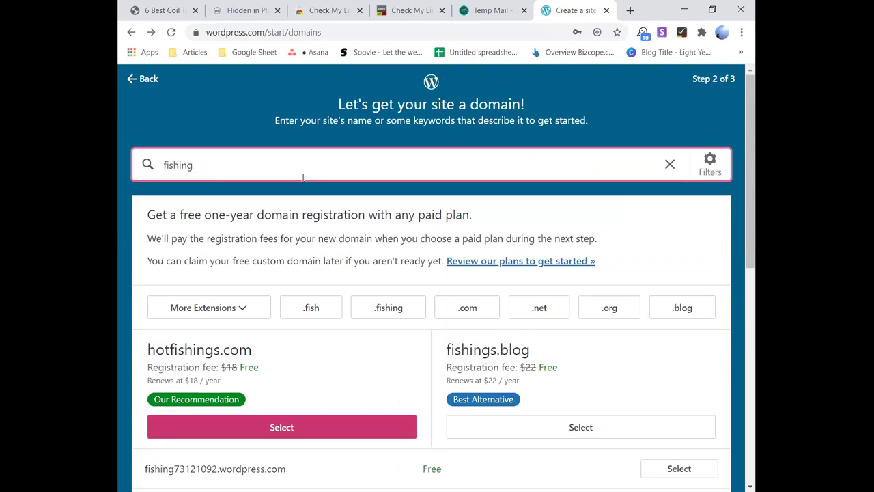
{"action": "type", "text": "hunt"}
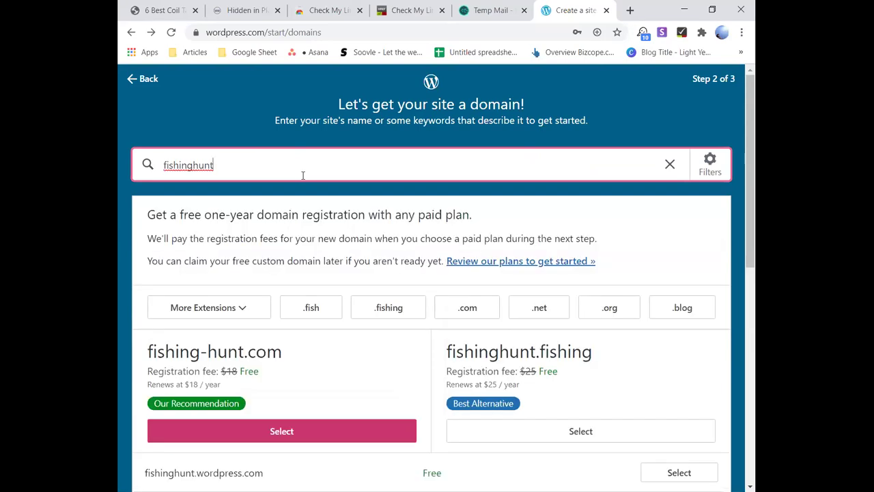
Step: Select the free fishinghunt.wordpress.com address and choose to start with a free site instead of a paid plan
{"action": "scroll", "coordinate": [303, 176], "scroll_direction": "down", "scroll_amount": 3}
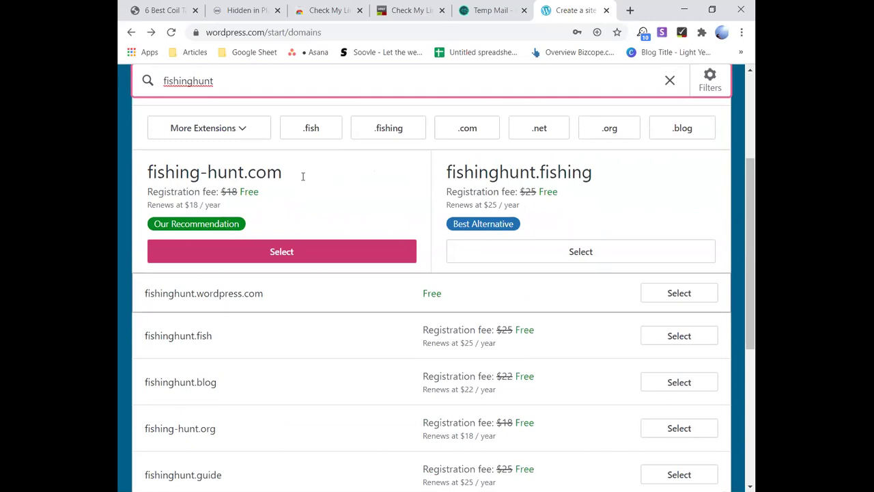
{"action": "left_click", "coordinate": [677, 293]}
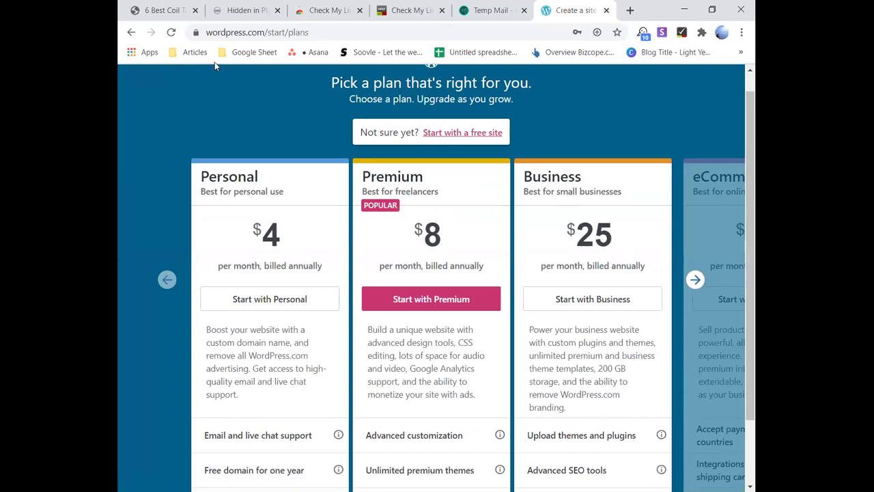
{"action": "left_click", "coordinate": [131, 32]}
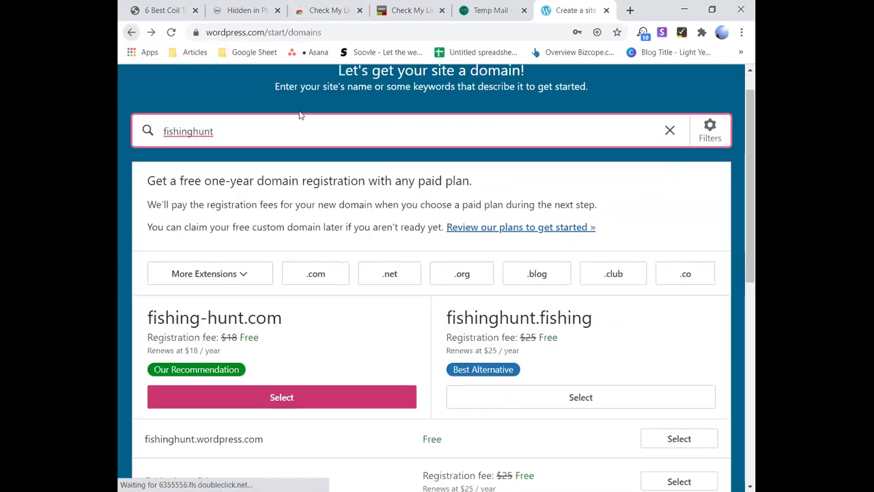
{"action": "scroll", "coordinate": [577, 294], "scroll_direction": "down", "scroll_amount": 1}
{"action": "left_click", "coordinate": [674, 319]}
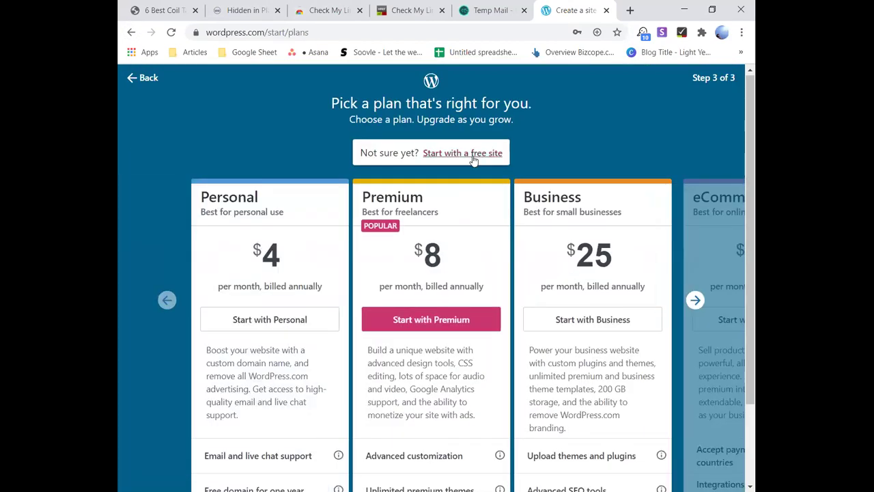
{"action": "left_click", "coordinate": [473, 155]}
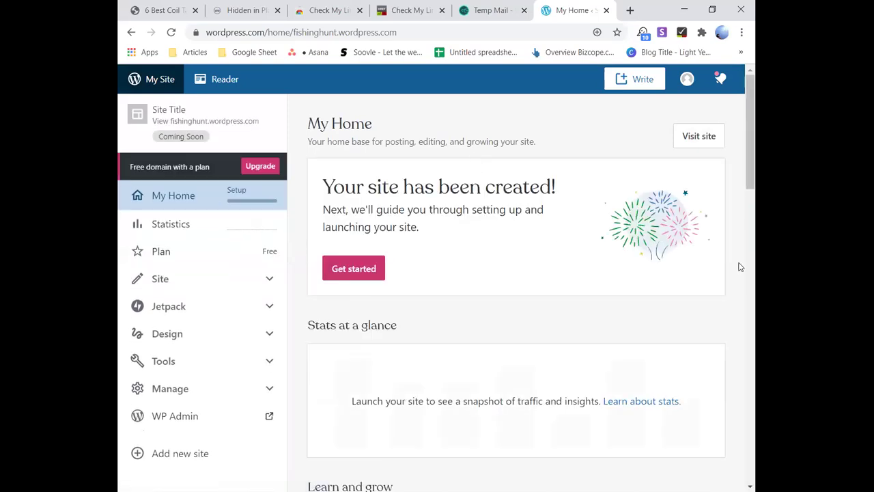
Step: Open the new site's WP Admin dashboard and look over its management sections
{"action": "scroll", "coordinate": [669, 315], "scroll_direction": "down", "scroll_amount": 5}
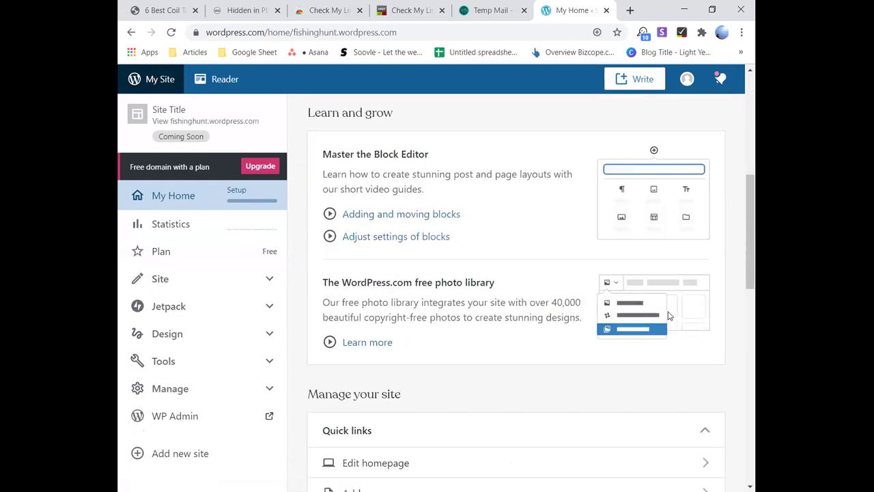
{"action": "left_click", "coordinate": [180, 427]}
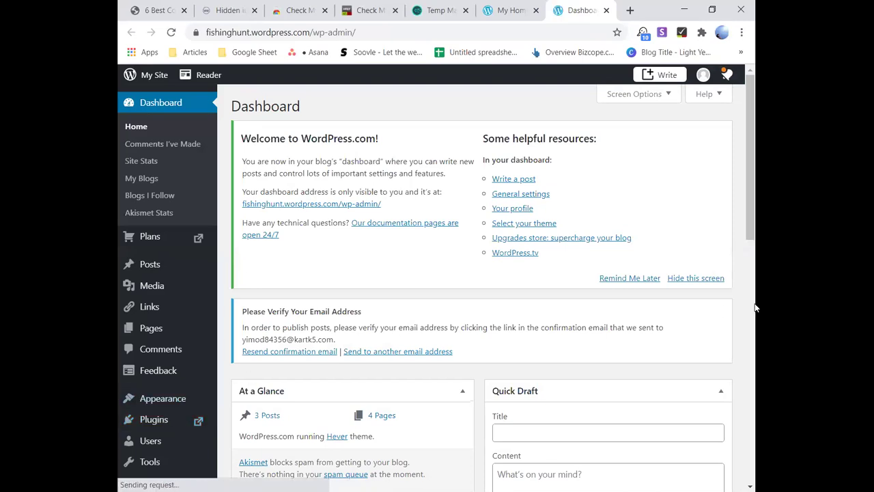
{"action": "mouse_move", "coordinate": [181, 308]}
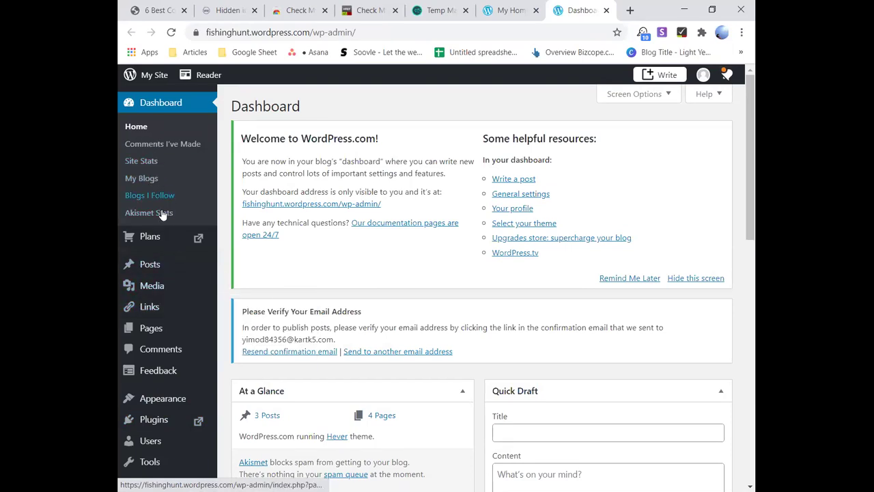
{"action": "scroll", "coordinate": [163, 208], "scroll_direction": "down", "scroll_amount": 5}
{"action": "mouse_move", "coordinate": [166, 456]}
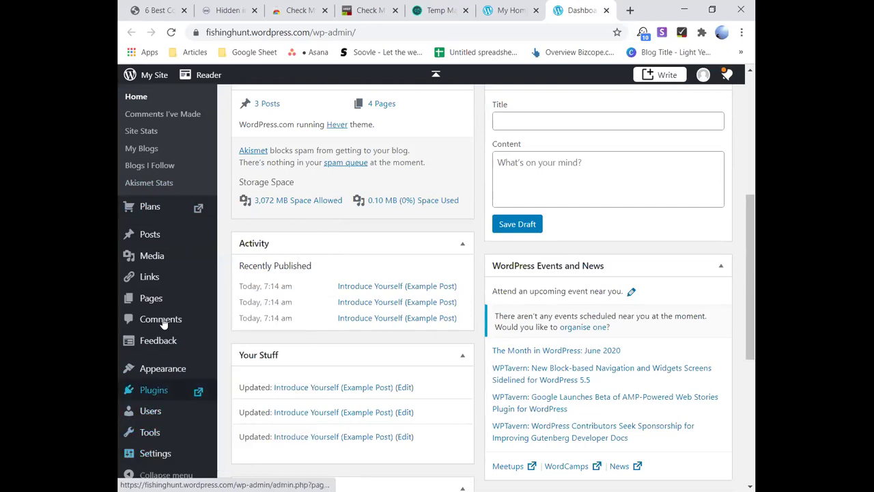
{"action": "scroll", "coordinate": [306, 231], "scroll_direction": "up", "scroll_amount": 2}
{"action": "scroll", "coordinate": [305, 231], "scroll_direction": "up", "scroll_amount": 3}
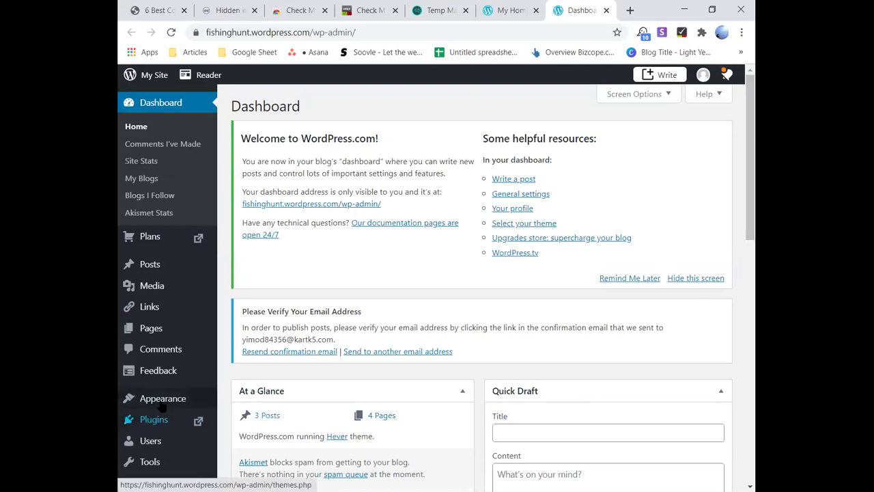
Step: Go to the site's themes, start customising the active Hever theme, and dismiss the introductory hint
{"action": "mouse_move", "coordinate": [147, 403]}
{"action": "left_click", "coordinate": [245, 375]}
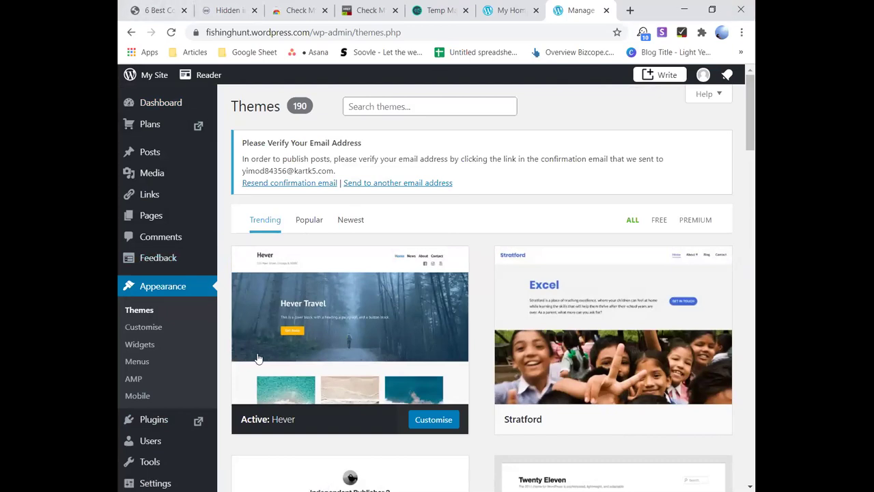
{"action": "mouse_move", "coordinate": [686, 360]}
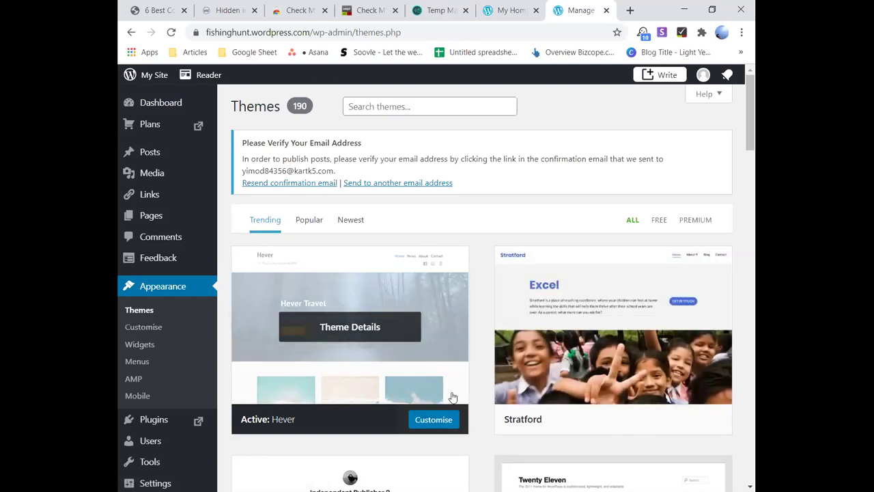
{"action": "left_click", "coordinate": [434, 418]}
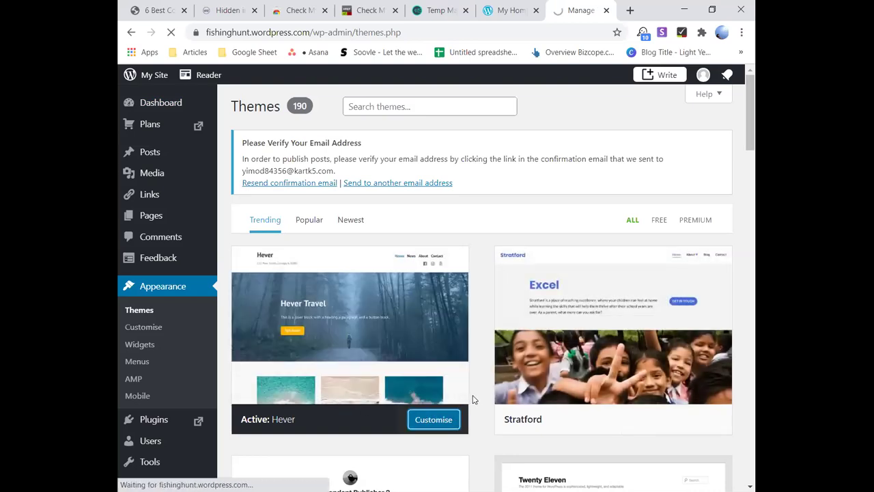
{"action": "left_click", "coordinate": [365, 341]}
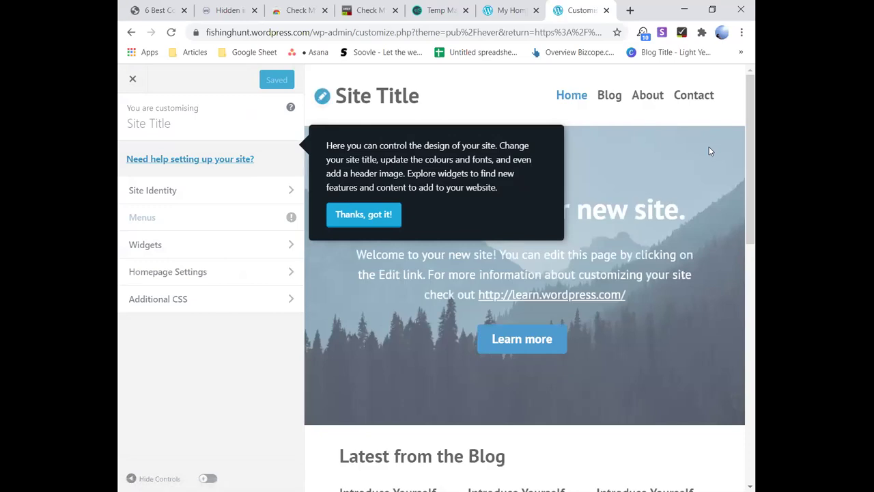
{"action": "left_click", "coordinate": [466, 150]}
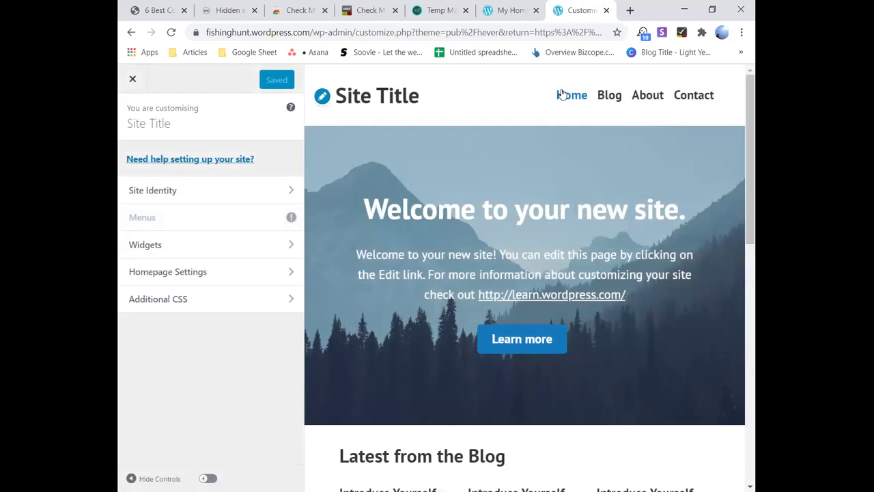
Step: In the site identity settings, set the site title to "Fishing Hunt" and the tagline to "dfzxht"
{"action": "left_click", "coordinate": [381, 98]}
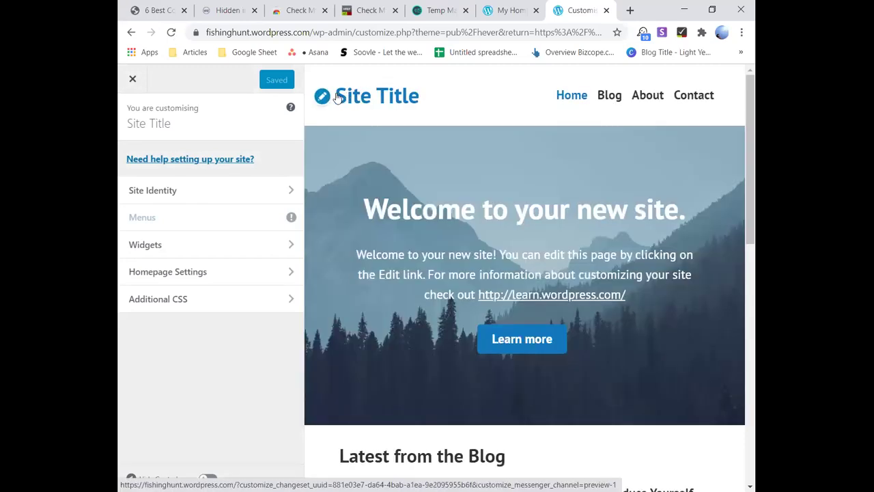
{"action": "left_click", "coordinate": [323, 98]}
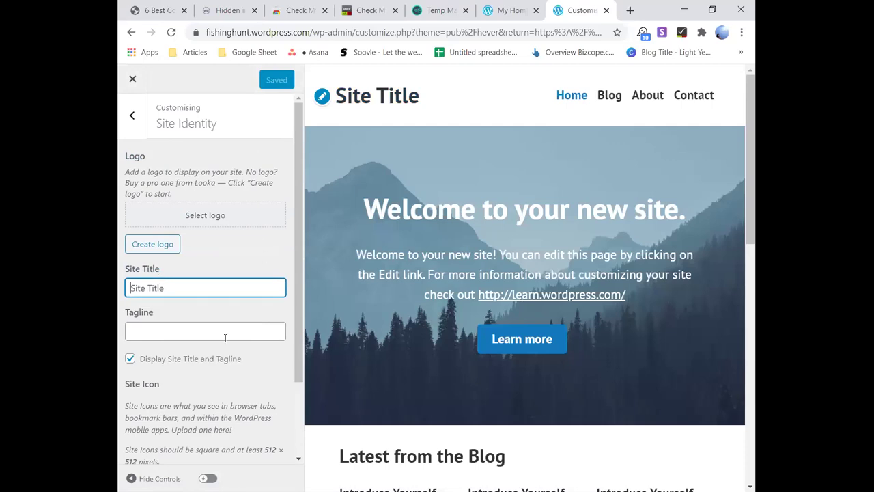
{"action": "key", "text": "ctrl+shift+Left"}
{"action": "key", "text": "ctrl+shift+Left"}
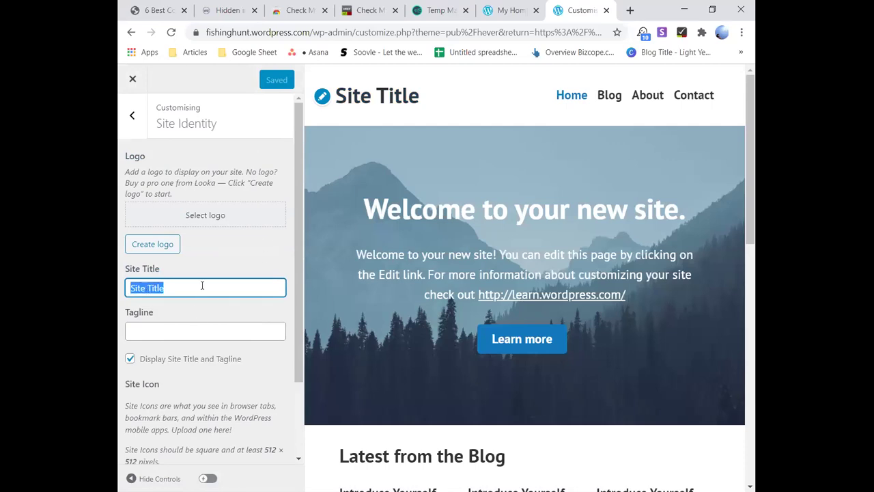
{"action": "key", "text": "BackSpace"}
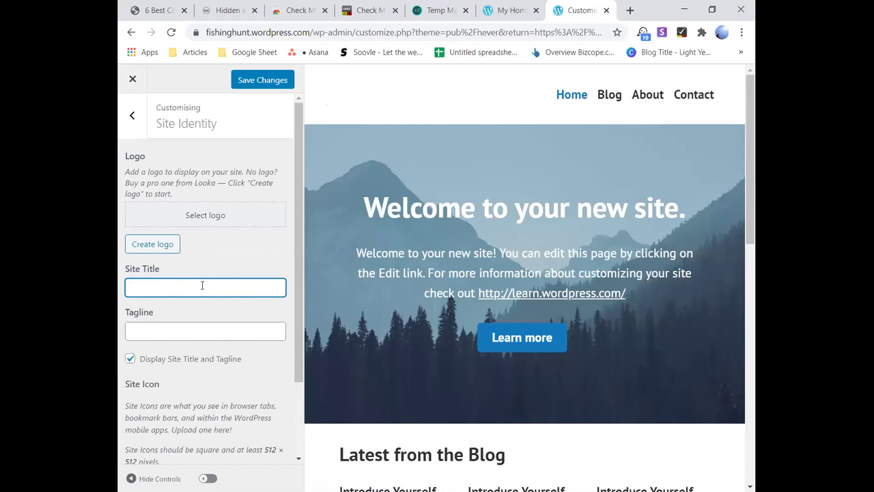
{"action": "type", "text": "Fi"}
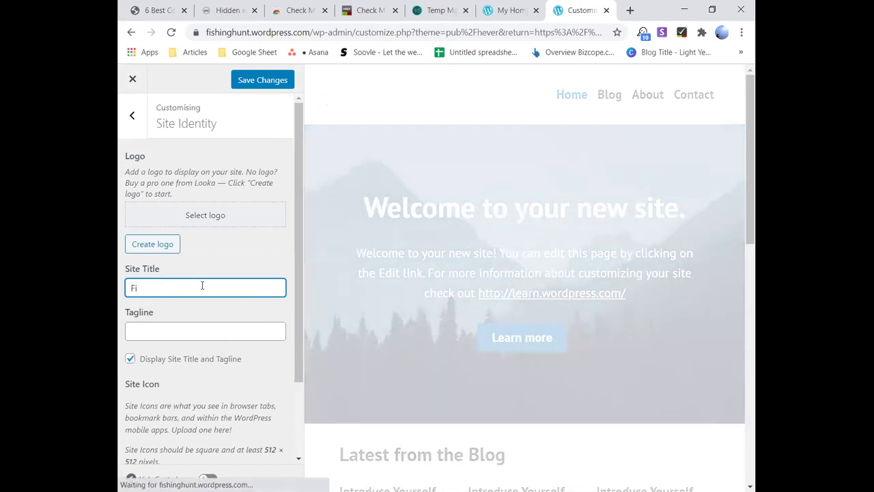
{"action": "type", "text": "shin"}
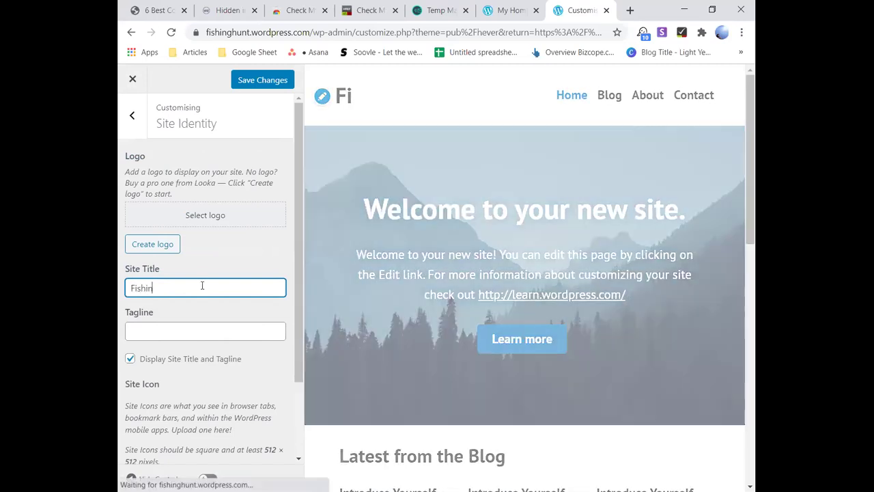
{"action": "type", "text": "g H"}
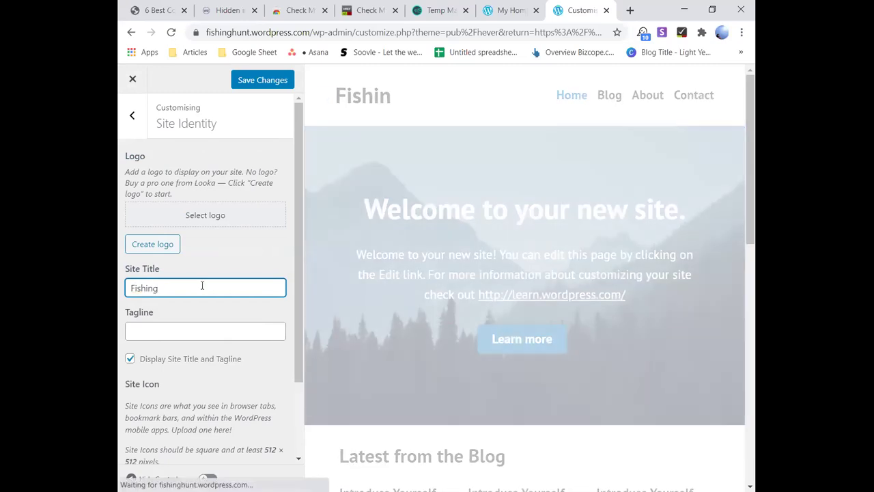
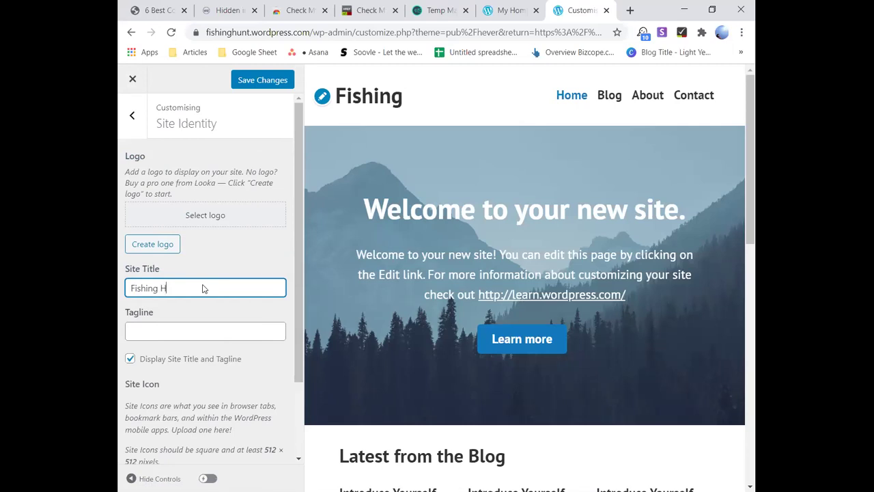
{"action": "type", "text": "unt"}
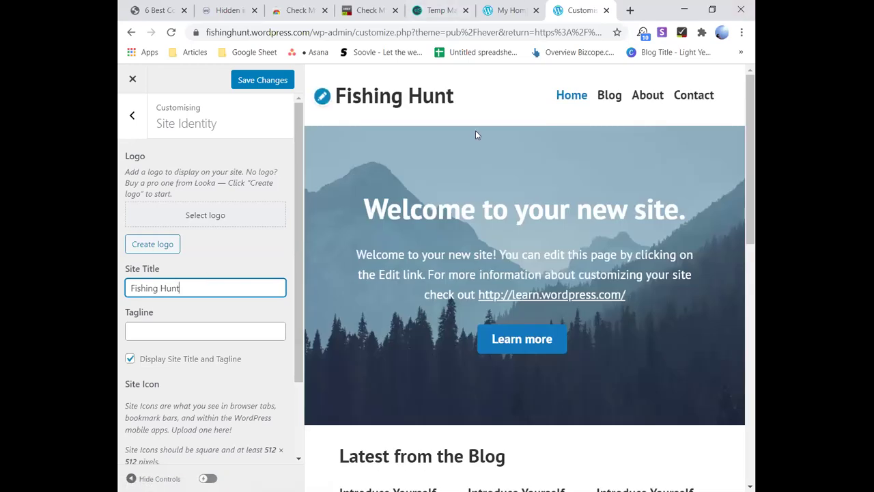
{"action": "left_click", "coordinate": [255, 331]}
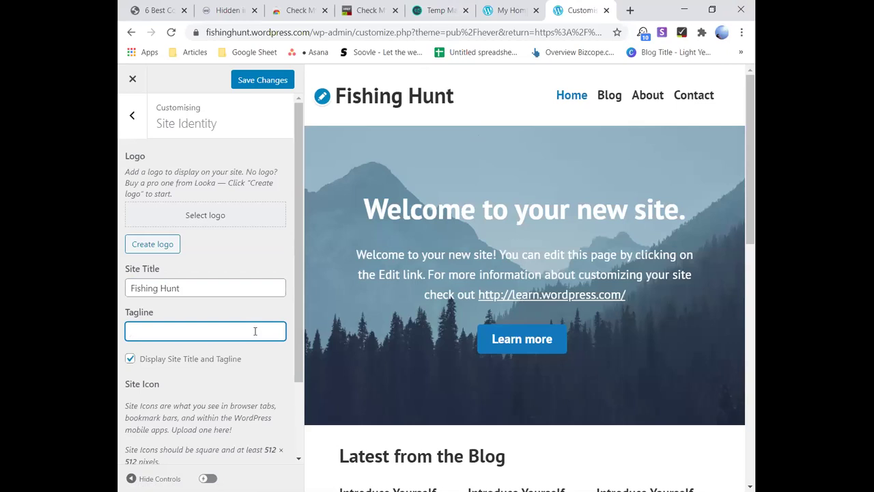
{"action": "type", "text": "dfzxht"}
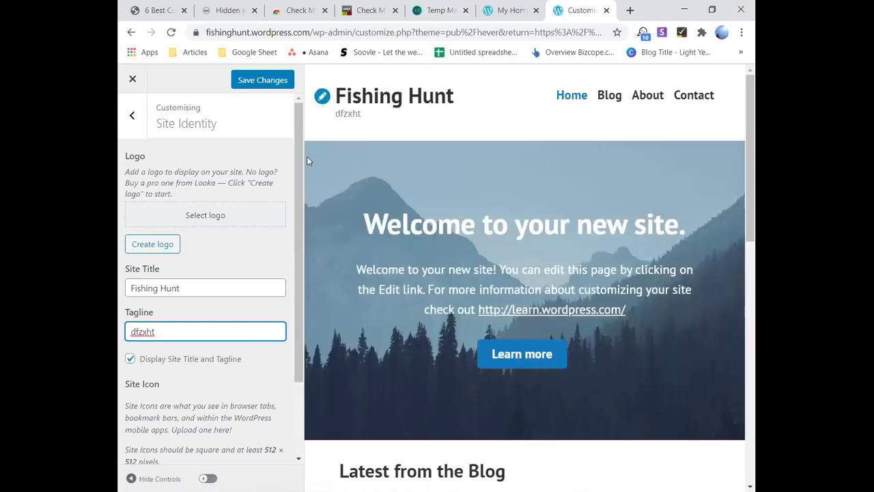
Step: Clear the site's tagline, leaving it empty, and return to the site title
{"action": "key", "text": "BackSpace"}
{"action": "key", "text": "BackSpace"}
{"action": "key", "text": "BackSpace"}
{"action": "key", "text": "BackSpace"}
{"action": "key", "text": "BackSpace"}
{"action": "key", "text": "BackSpace"}
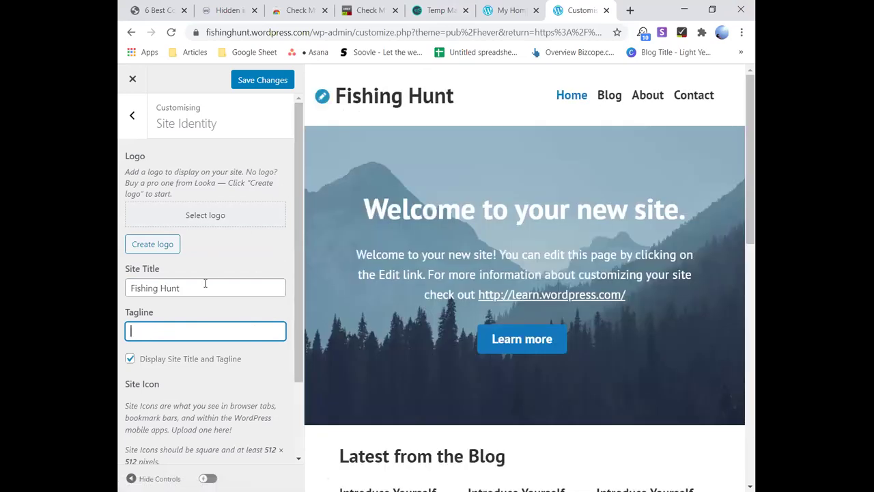
{"action": "left_click", "coordinate": [205, 286]}
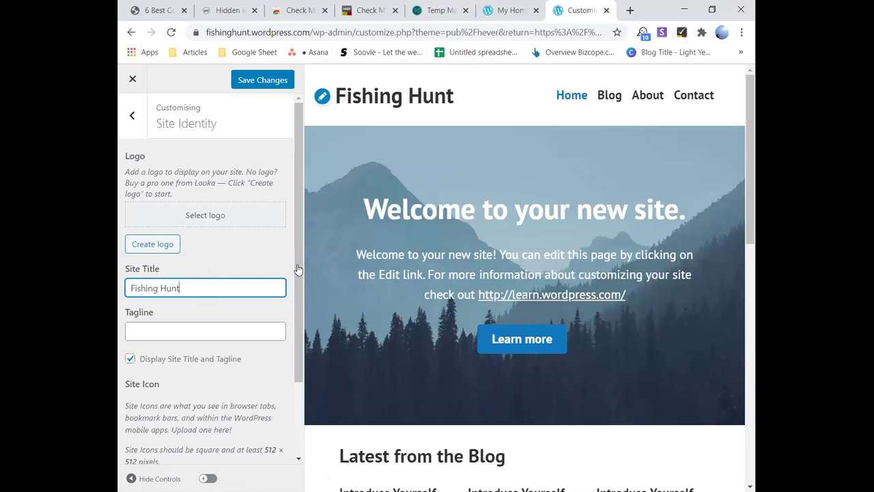
Step: Look at the Looka logo maker page and the logo upload dialog, and close both without choosing a logo
{"action": "scroll", "coordinate": [298, 269], "scroll_direction": "down", "scroll_amount": 3}
{"action": "left_click", "coordinate": [166, 250]}
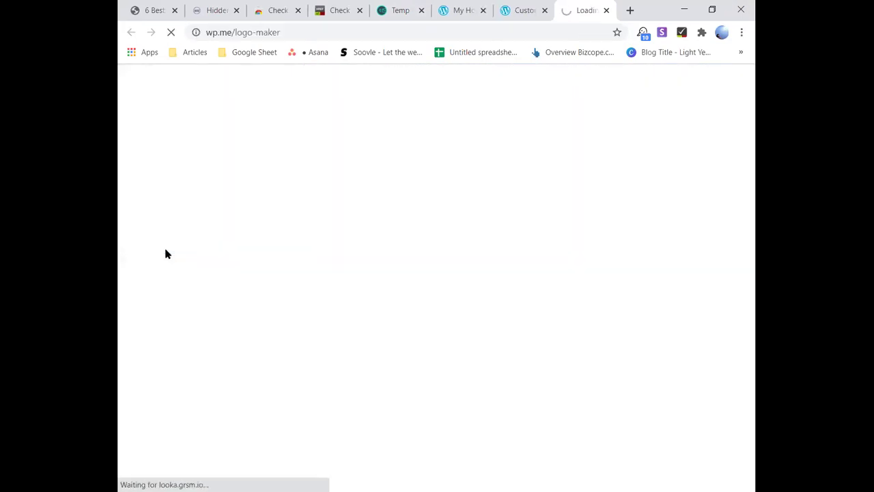
{"action": "left_click", "coordinate": [523, 13]}
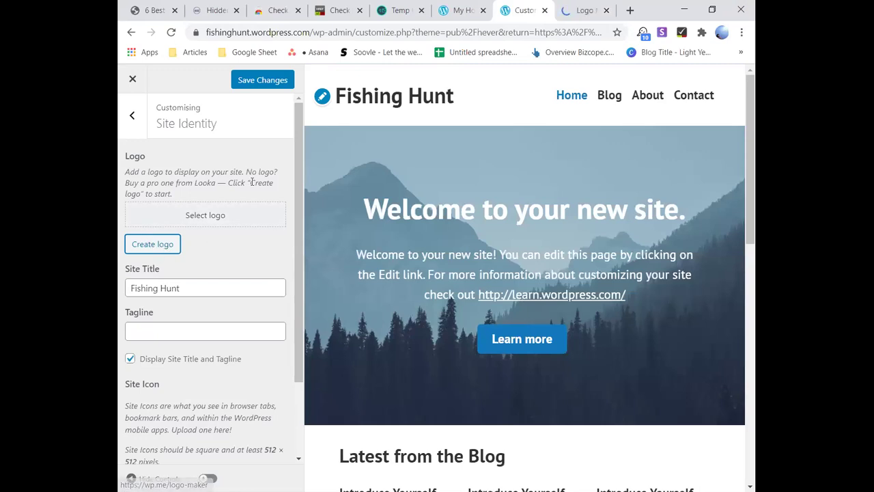
{"action": "left_click", "coordinate": [197, 215]}
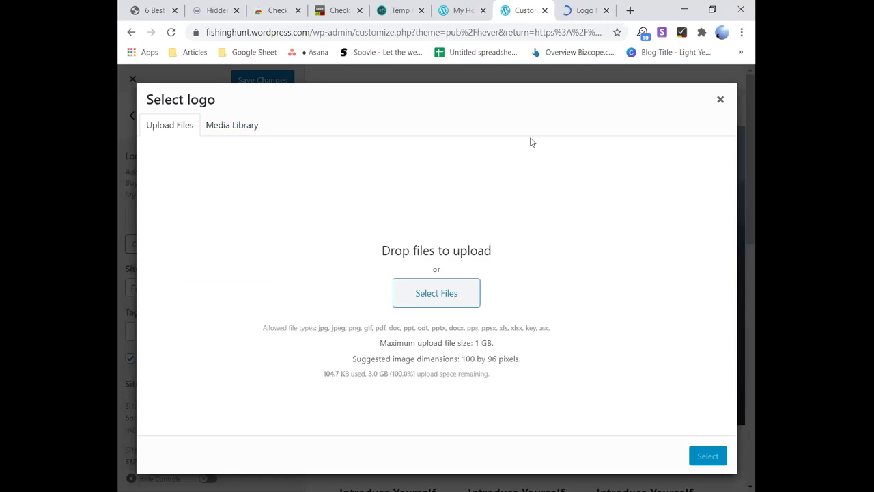
{"action": "left_click", "coordinate": [586, 11]}
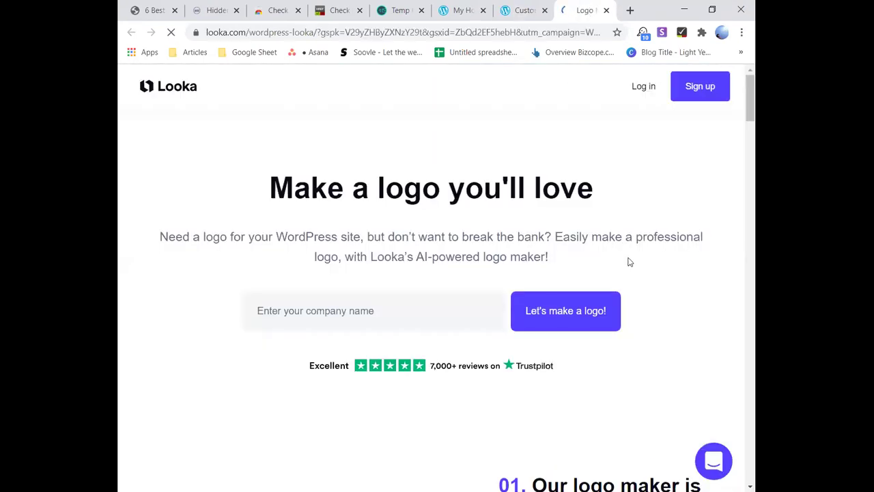
{"action": "scroll", "coordinate": [572, 242], "scroll_direction": "down", "scroll_amount": 15}
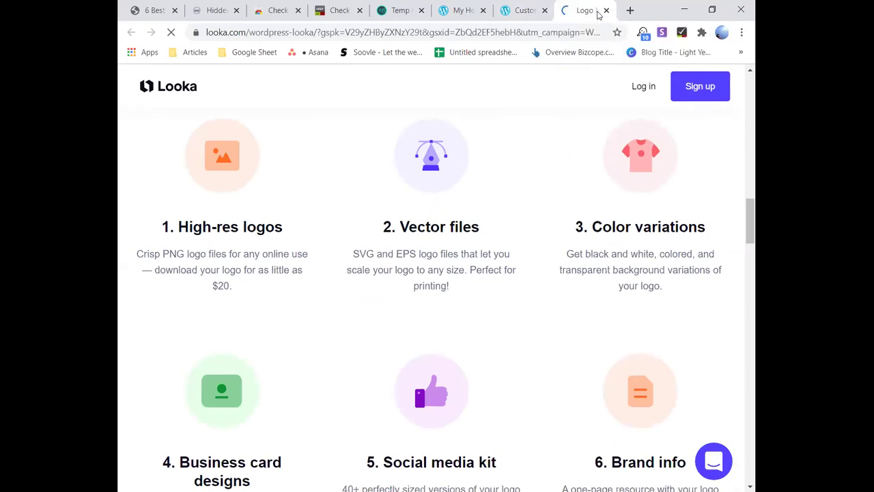
{"action": "left_click", "coordinate": [606, 10]}
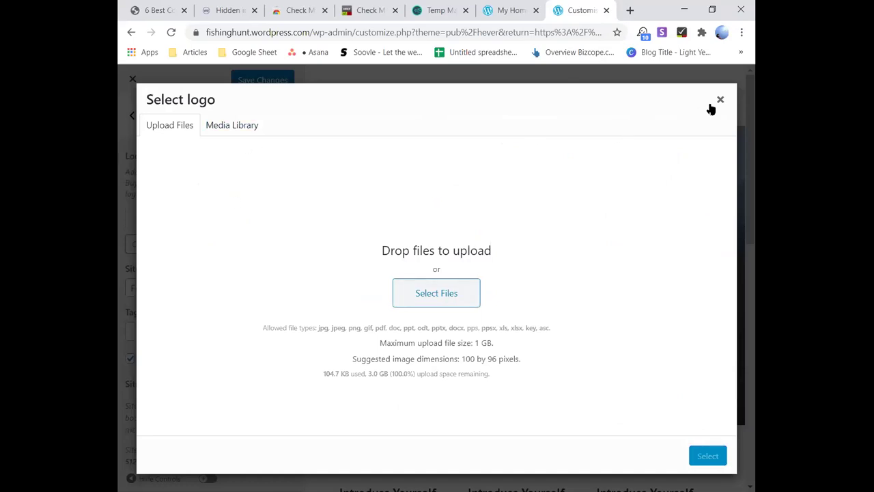
{"action": "left_click", "coordinate": [720, 100]}
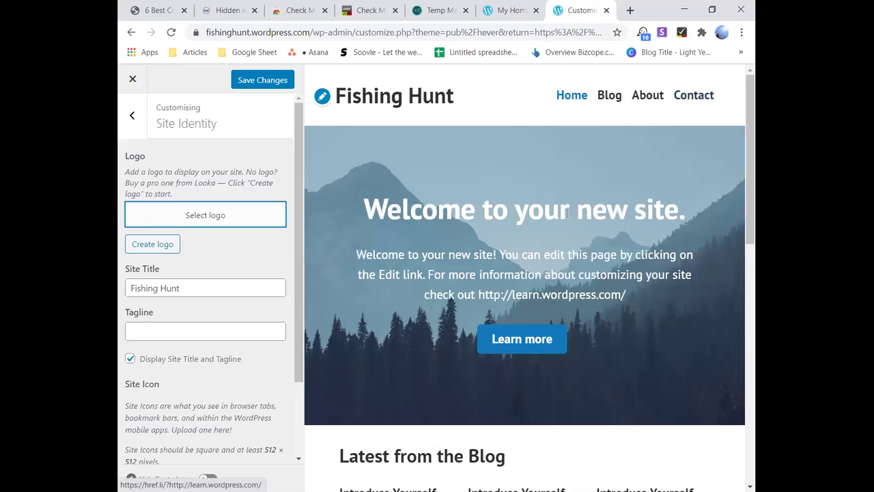
Step: Look over the homepage preview down to the latest blog posts, and leave the site identity settings
{"action": "scroll", "coordinate": [566, 214], "scroll_direction": "down", "scroll_amount": 7}
{"action": "scroll", "coordinate": [494, 365], "scroll_direction": "up", "scroll_amount": 5}
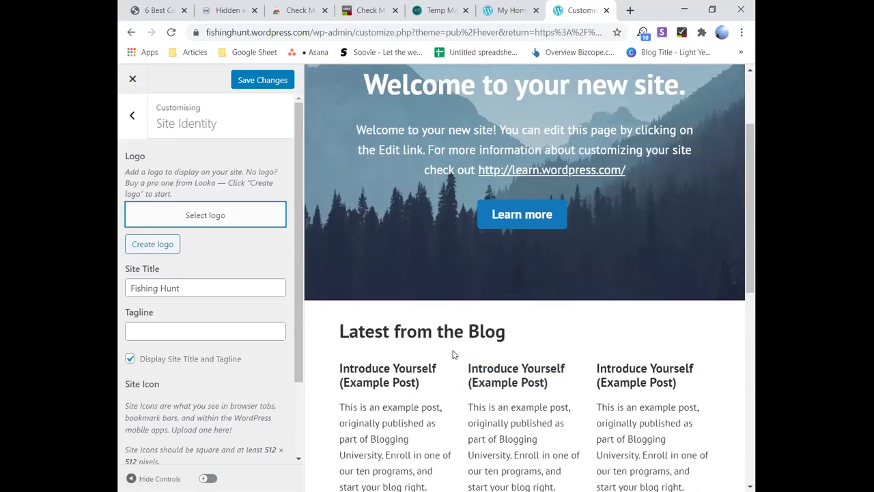
{"action": "scroll", "coordinate": [547, 375], "scroll_direction": "up", "scroll_amount": 3}
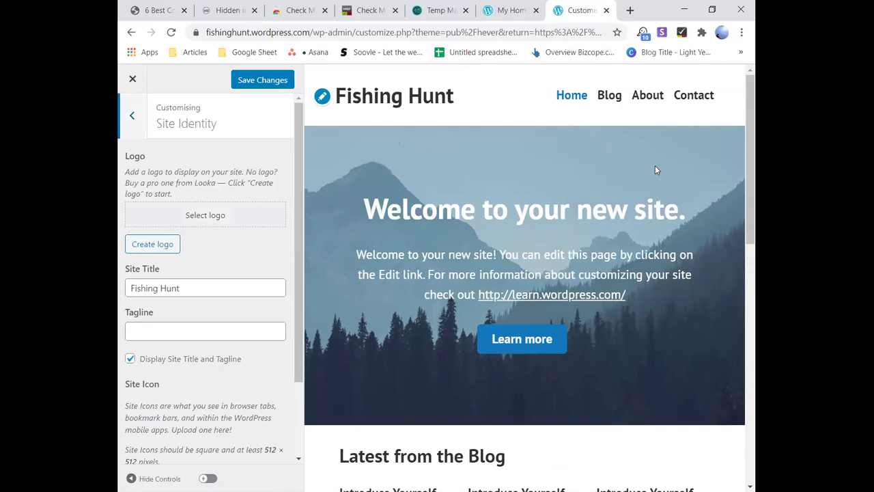
{"action": "key", "text": "Escape"}
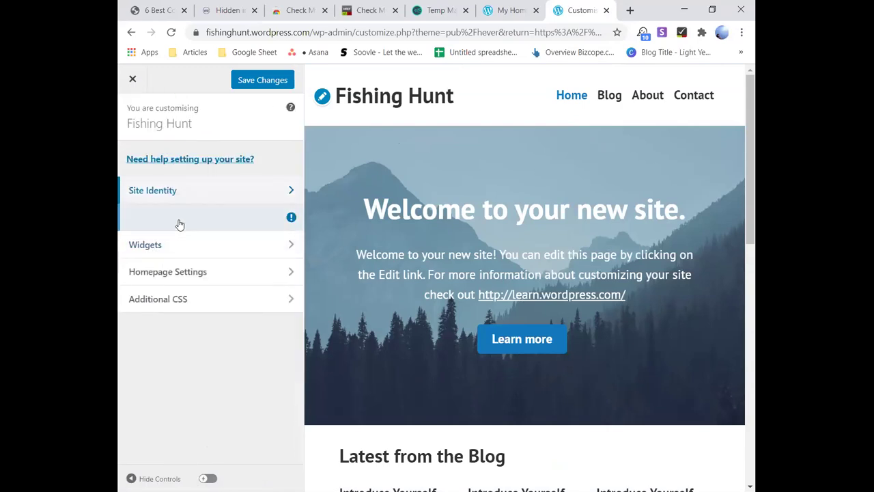
Step: Examine the customiser's site identity, footer widget and homepage display settings, and return to the overview of sections
{"action": "left_click", "coordinate": [203, 197]}
{"action": "key", "text": "Escape"}
{"action": "left_click", "coordinate": [198, 247]}
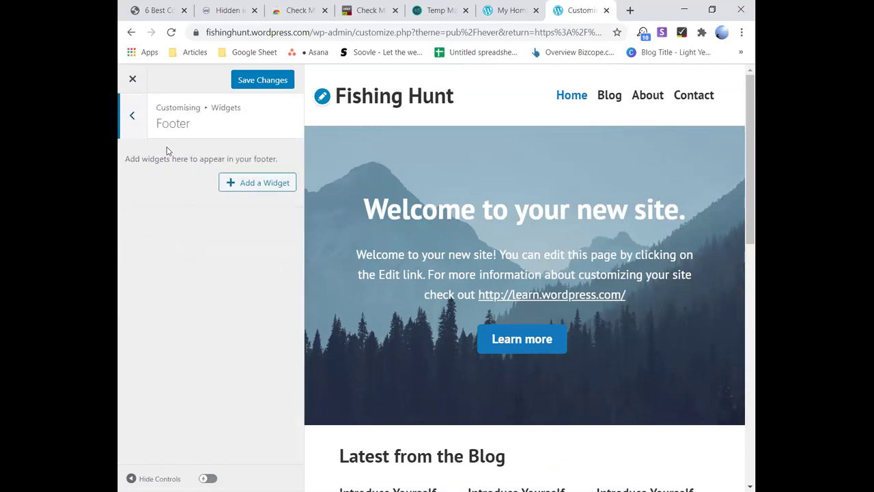
{"action": "key", "text": "Escape"}
{"action": "key", "text": "Escape"}
{"action": "left_click", "coordinate": [182, 272]}
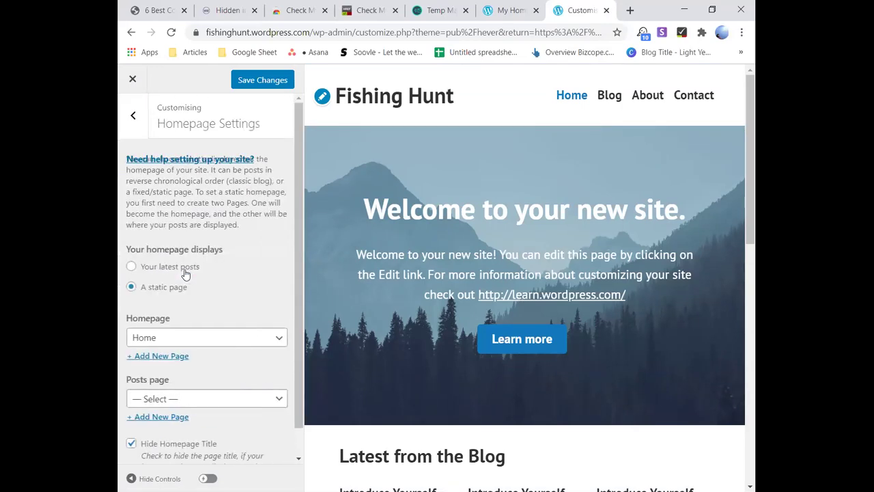
{"action": "scroll", "coordinate": [189, 347], "scroll_direction": "down", "scroll_amount": 1}
{"action": "scroll", "coordinate": [163, 211], "scroll_direction": "up", "scroll_amount": 1}
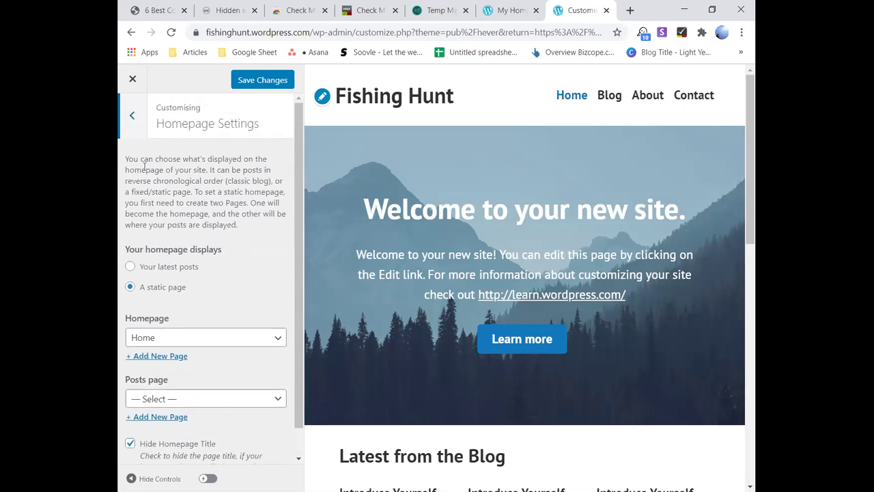
{"action": "key", "text": "Escape"}
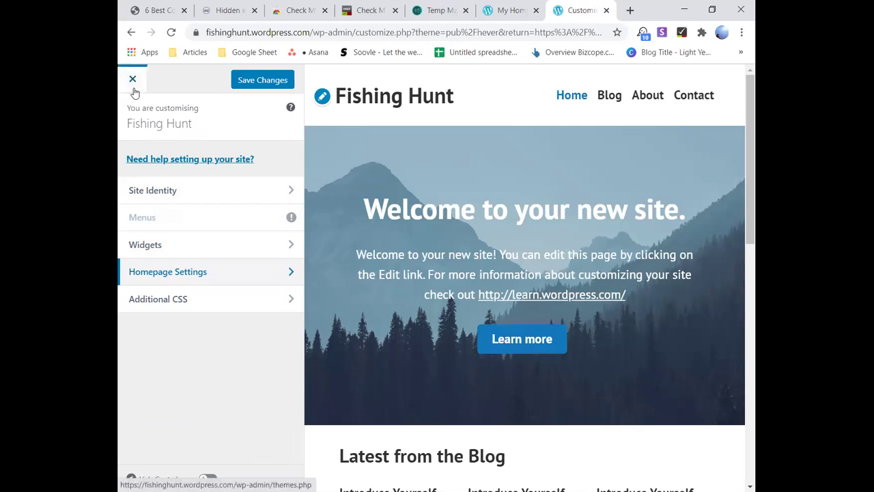
{"action": "left_click", "coordinate": [197, 196]}
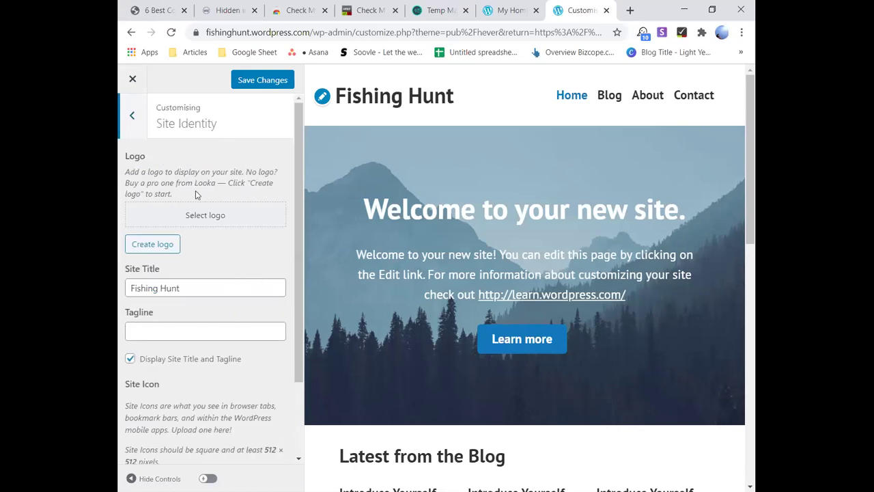
{"action": "key", "text": "Escape"}
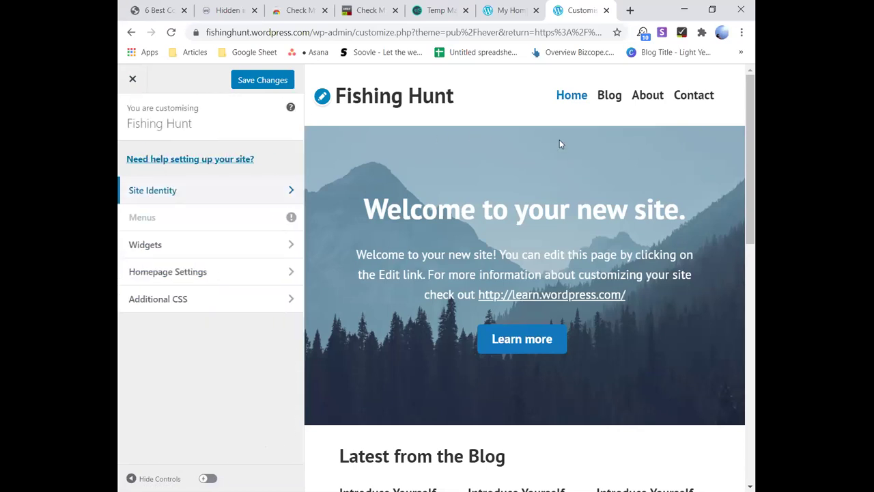
Step: Preview the Blog page of the site in the customizer and look through its posts
{"action": "left_click", "coordinate": [614, 99]}
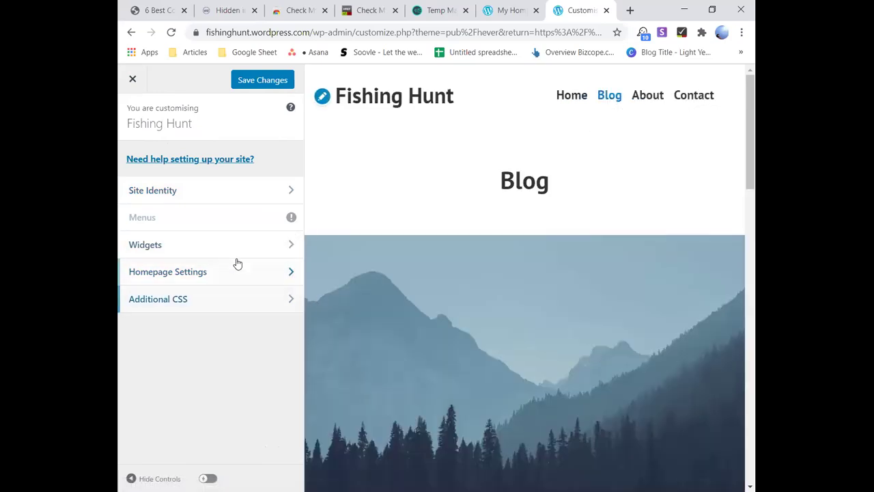
{"action": "scroll", "coordinate": [566, 301], "scroll_direction": "down", "scroll_amount": 15}
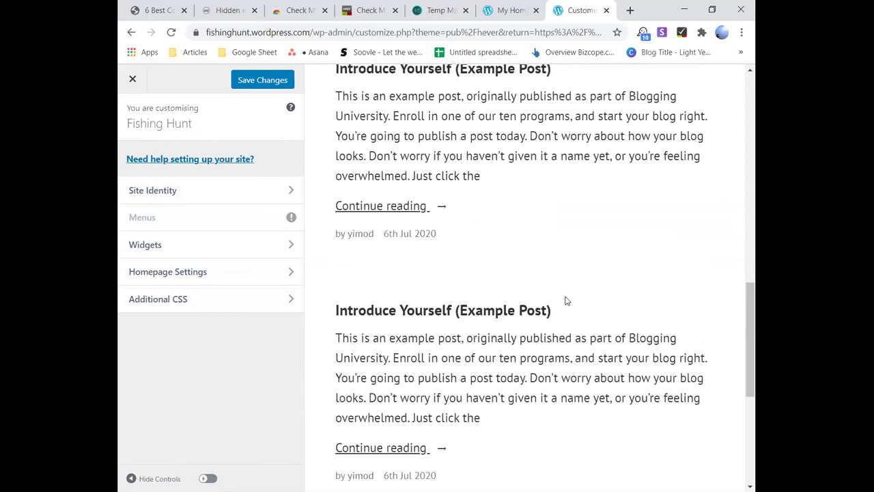
{"action": "scroll", "coordinate": [565, 295], "scroll_direction": "up", "scroll_amount": 15}
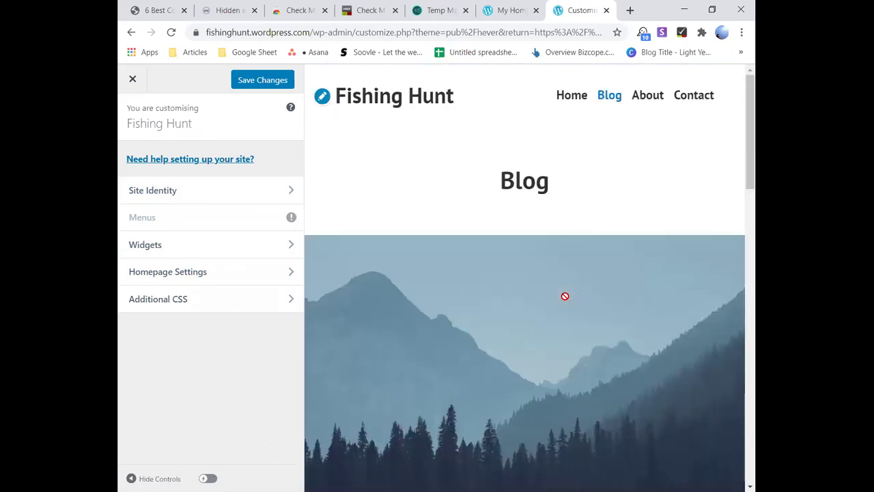
Step: Save the customizer changes for the Fishing Hunt site and close the customizer
{"action": "left_click", "coordinate": [132, 78]}
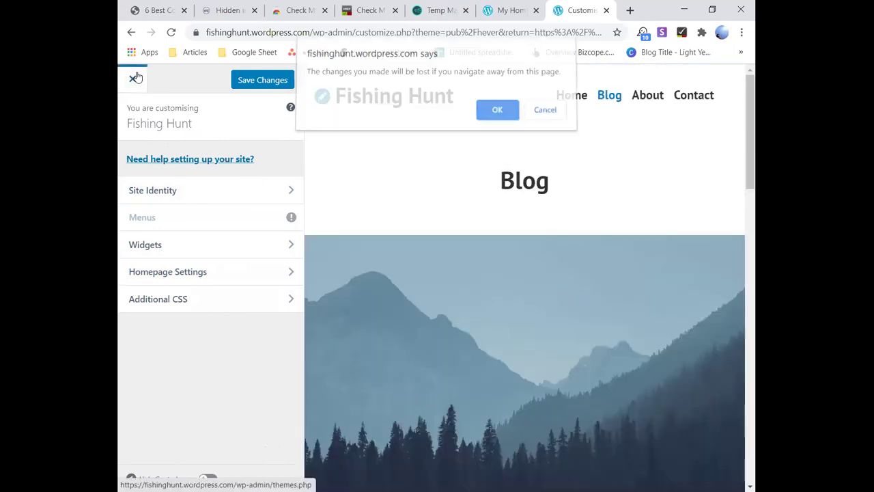
{"action": "left_click", "coordinate": [538, 116]}
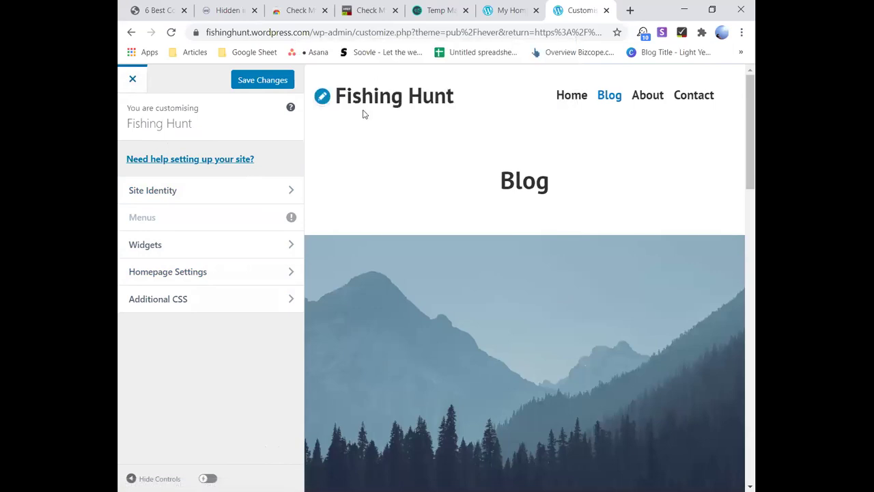
{"action": "left_click", "coordinate": [278, 86]}
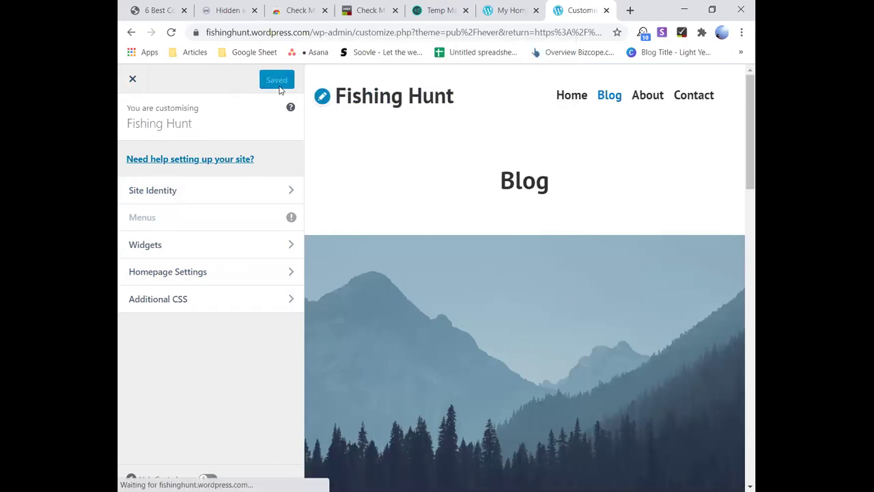
{"action": "left_click", "coordinate": [133, 81]}
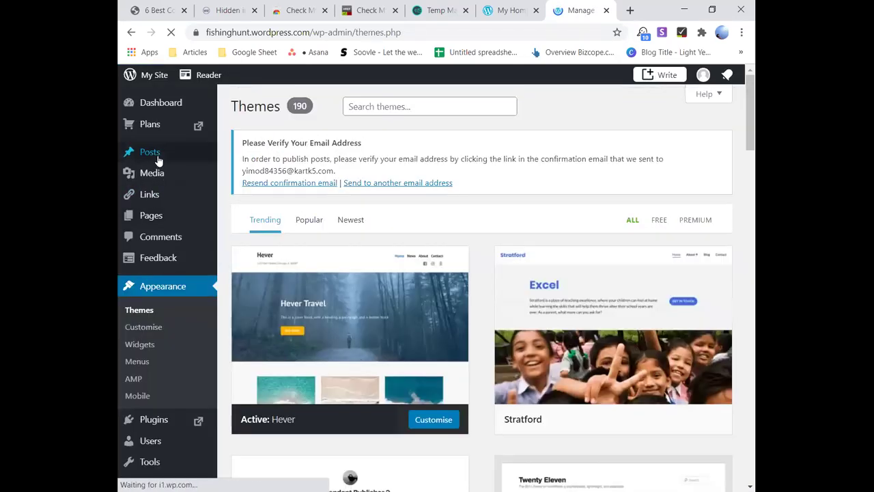
Step: Open the Home front page for editing from the list of pages and complete the welcome guide
{"action": "mouse_move", "coordinate": [158, 160]}
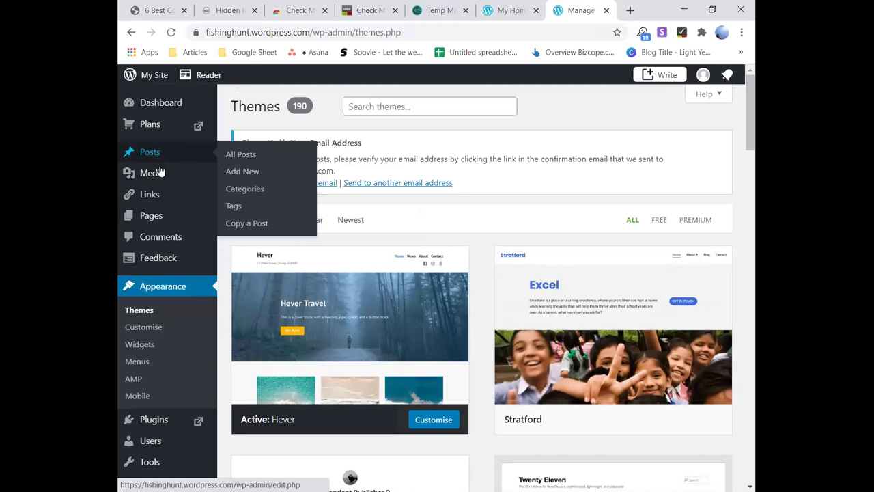
{"action": "left_click", "coordinate": [171, 220]}
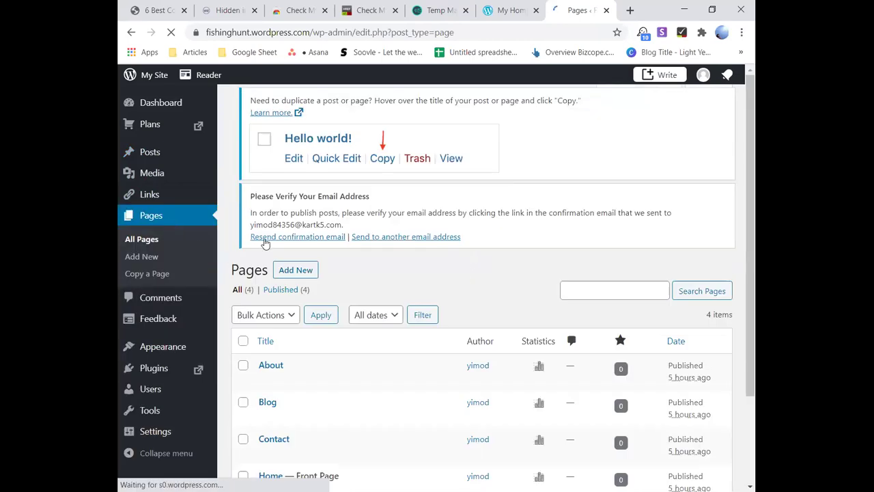
{"action": "scroll", "coordinate": [273, 253], "scroll_direction": "down", "scroll_amount": 2}
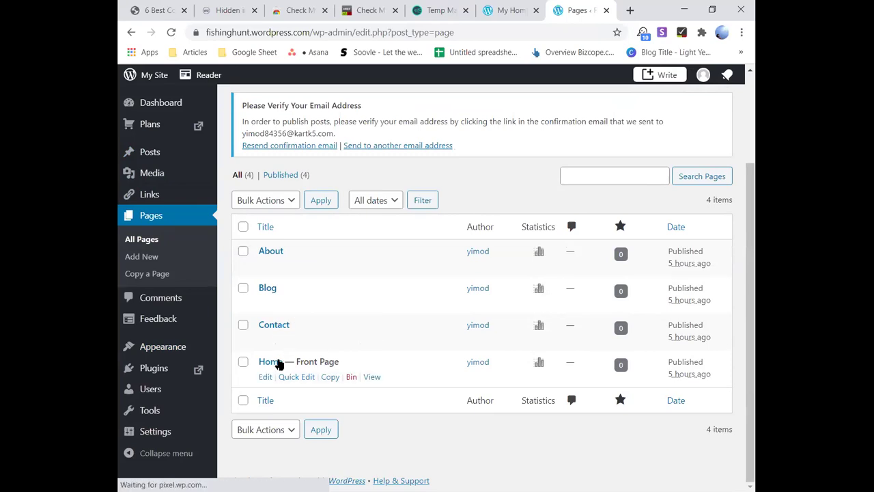
{"action": "left_click", "coordinate": [266, 378]}
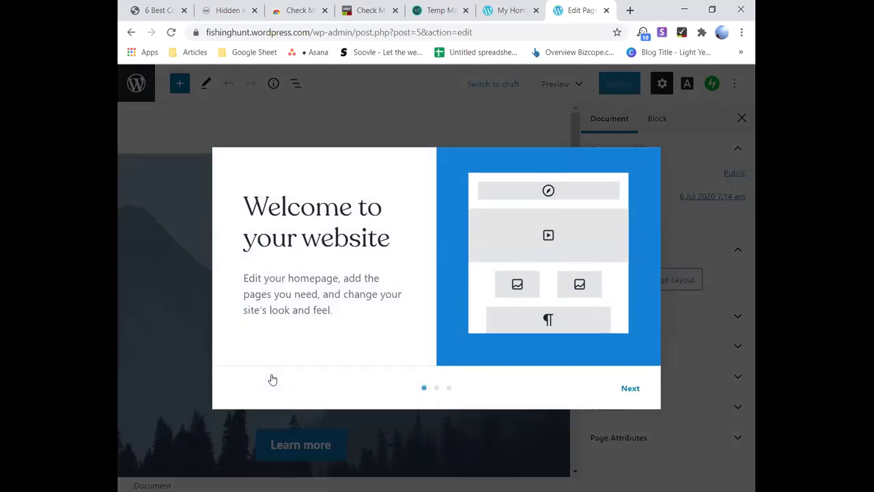
{"action": "left_click", "coordinate": [623, 394]}
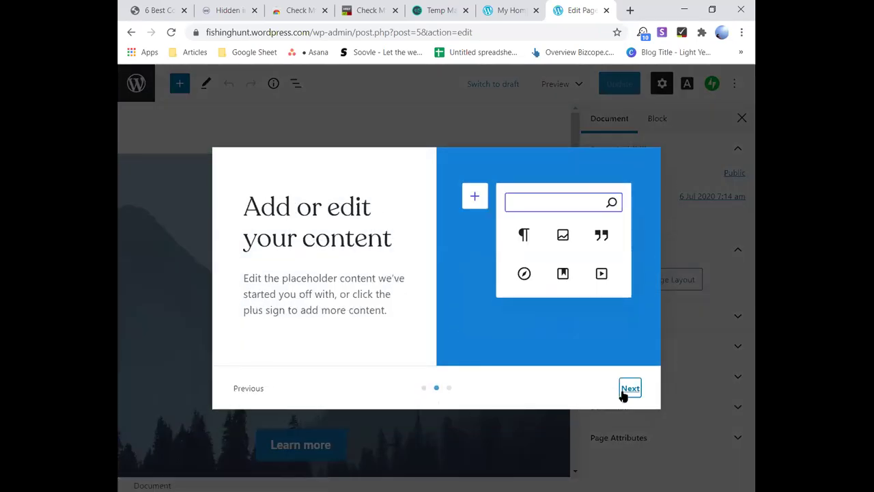
{"action": "left_click", "coordinate": [623, 395]}
{"action": "left_click", "coordinate": [613, 388]}
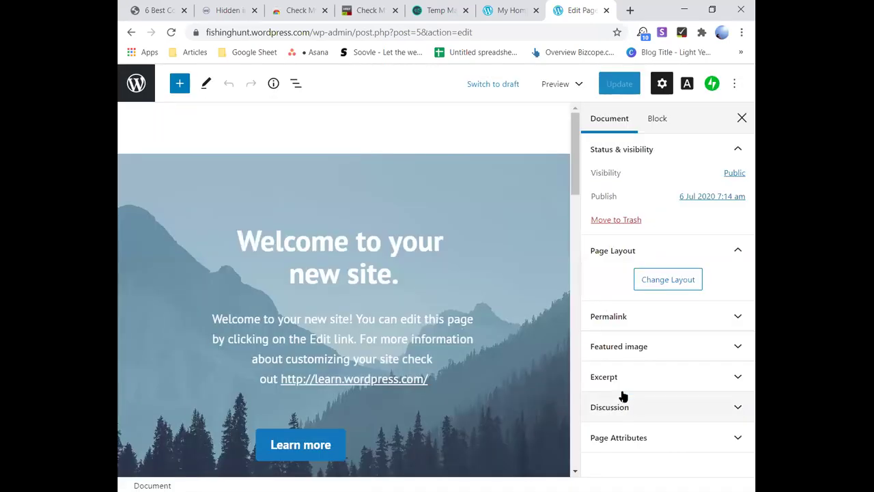
Step: Delete the layout grid holding the welcome heading, text and Learn more button from the cover
{"action": "left_click", "coordinate": [487, 361]}
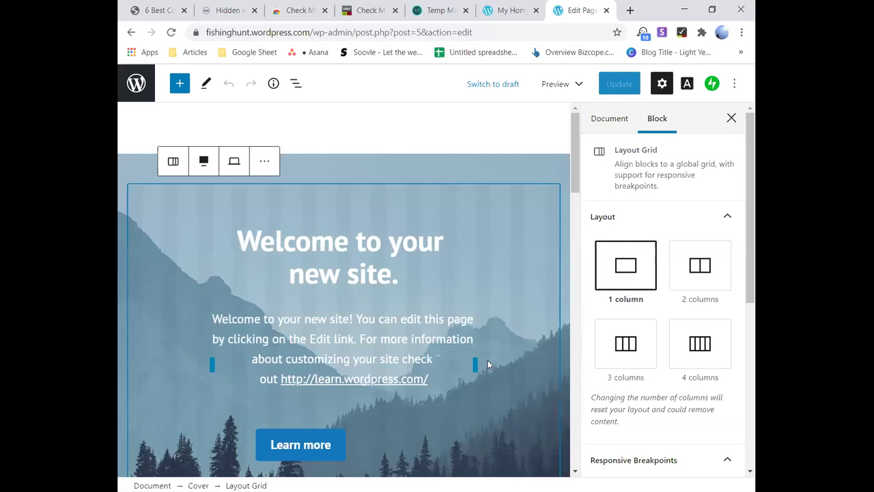
{"action": "key", "text": "Delete"}
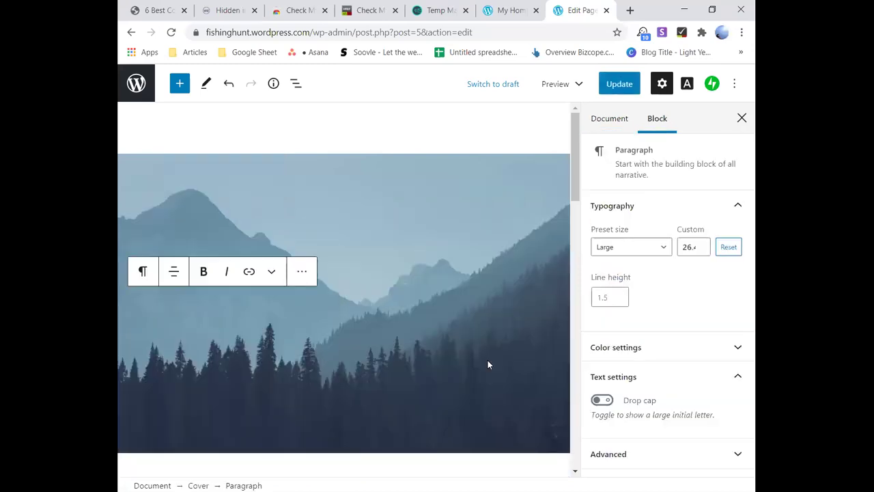
Step: Delete the whole cover block and undo the deletion, leaving the page layout change cancelled
{"action": "left_click", "coordinate": [488, 364]}
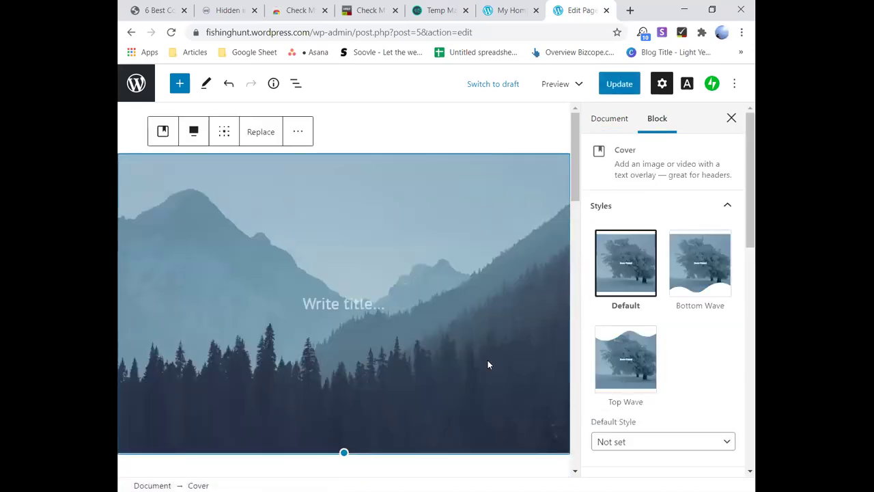
{"action": "key", "text": "Delete"}
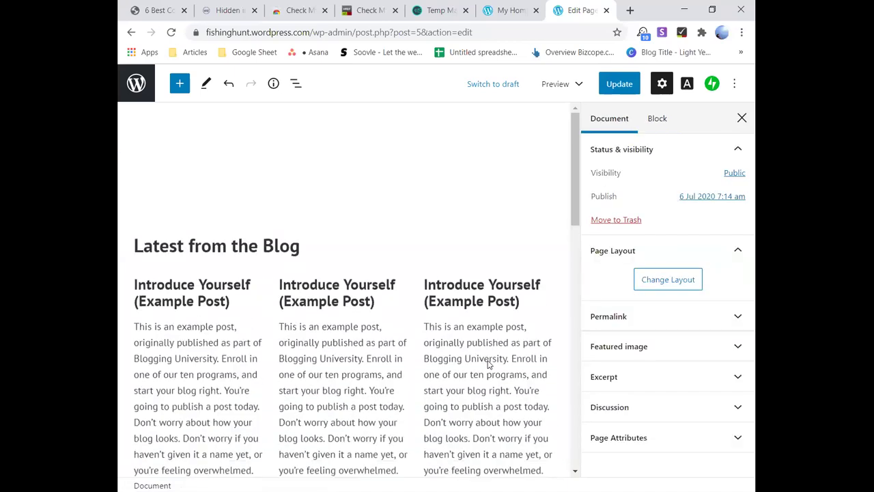
{"action": "left_click", "coordinate": [653, 281]}
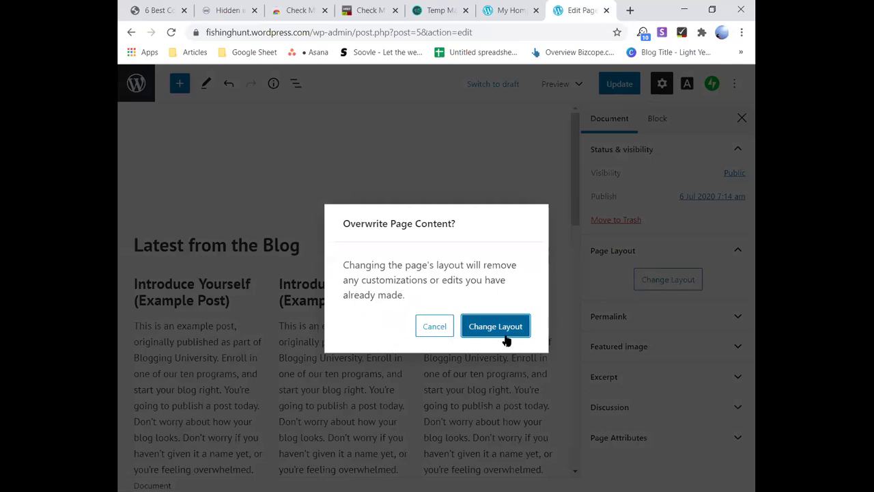
{"action": "left_click", "coordinate": [435, 327]}
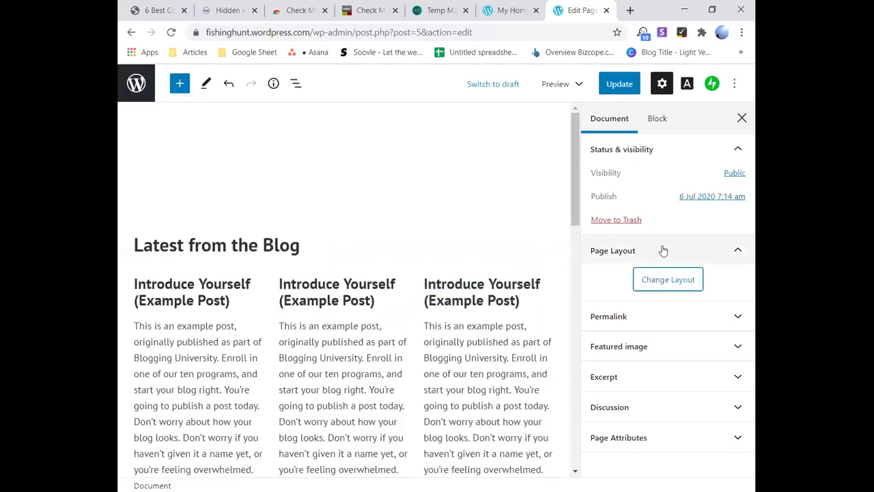
{"action": "key", "text": "ctrl+z"}
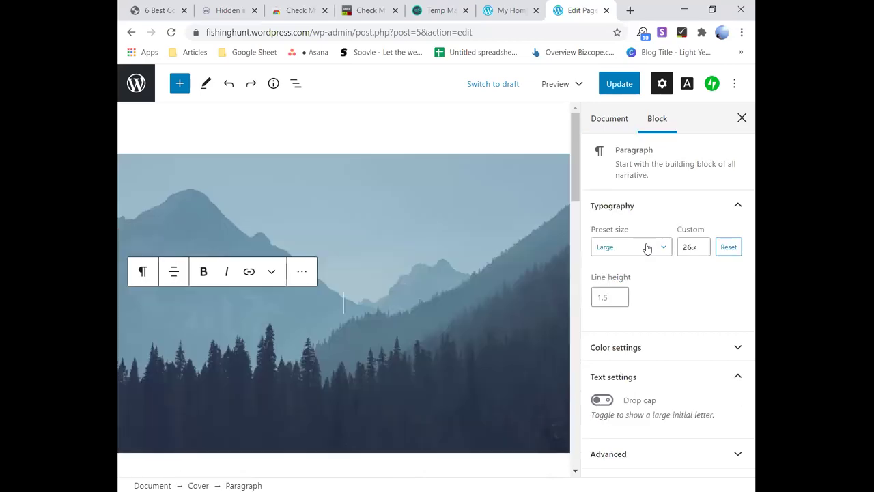
Step: Select the cover block and examine its style, media, dimension and overlay settings
{"action": "left_click", "coordinate": [563, 272]}
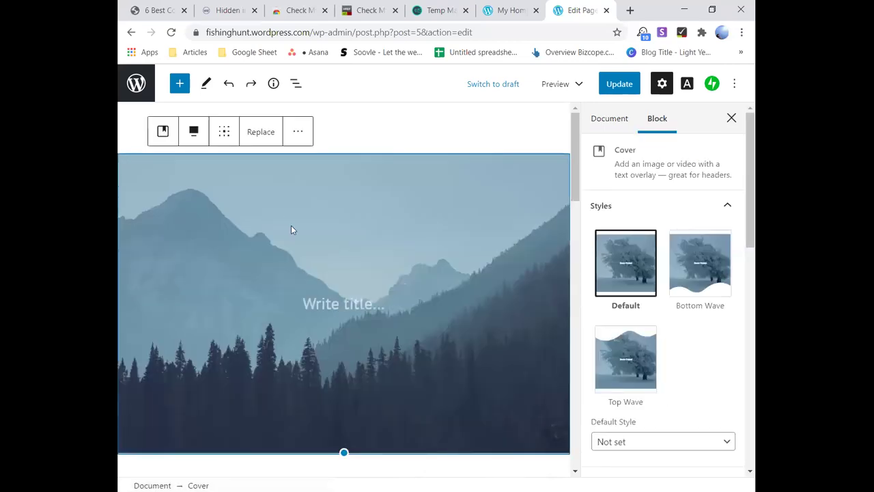
{"action": "left_click", "coordinate": [612, 266]}
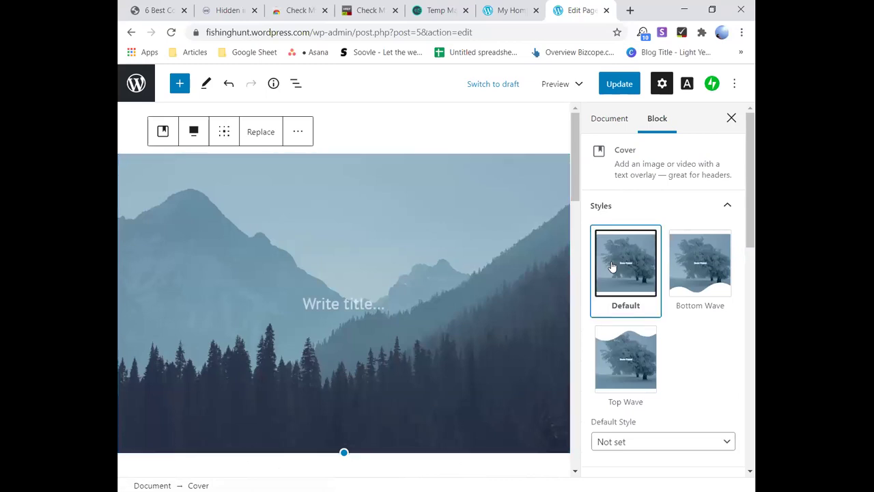
{"action": "left_click", "coordinate": [735, 210]}
{"action": "left_click", "coordinate": [734, 210]}
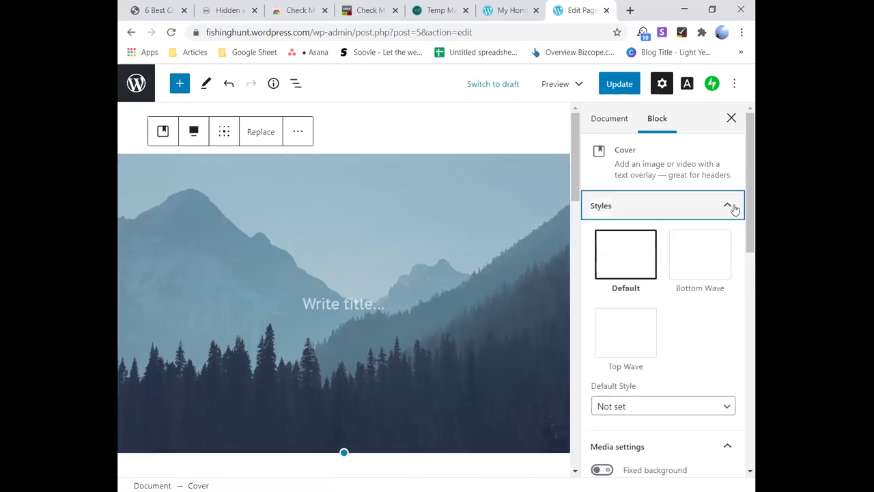
{"action": "scroll", "coordinate": [716, 311], "scroll_direction": "down", "scroll_amount": 2}
{"action": "scroll", "coordinate": [716, 312], "scroll_direction": "down", "scroll_amount": 3}
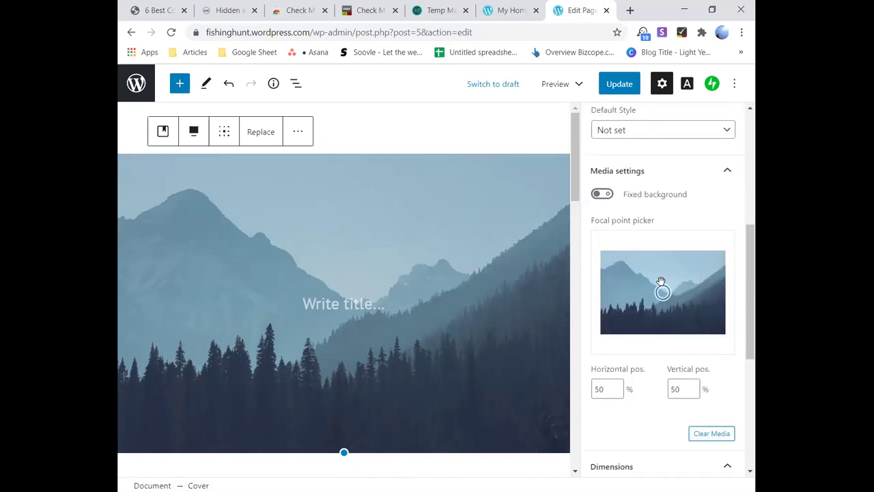
{"action": "scroll", "coordinate": [688, 354], "scroll_direction": "down", "scroll_amount": 2}
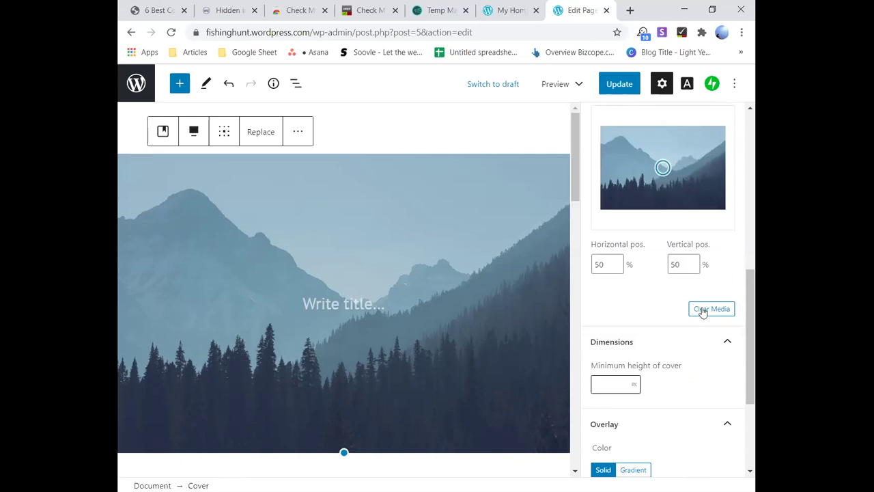
{"action": "scroll", "coordinate": [694, 323], "scroll_direction": "down", "scroll_amount": 3}
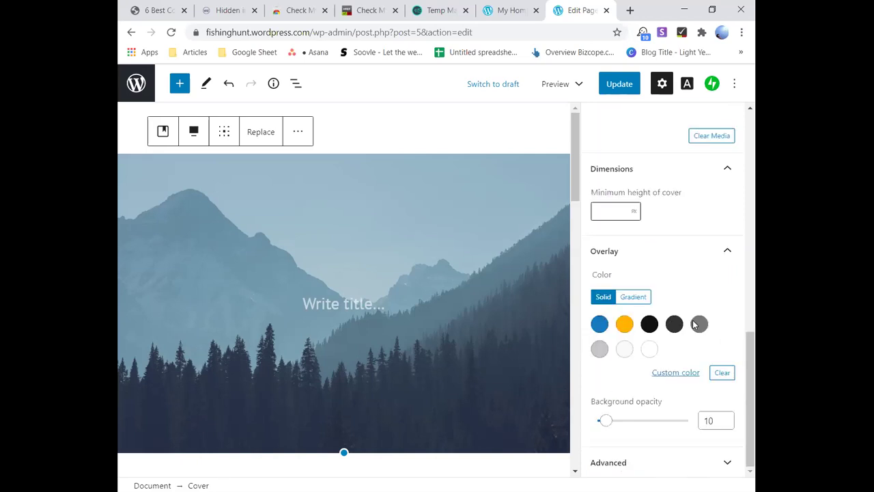
{"action": "scroll", "coordinate": [694, 324], "scroll_direction": "up", "scroll_amount": 8}
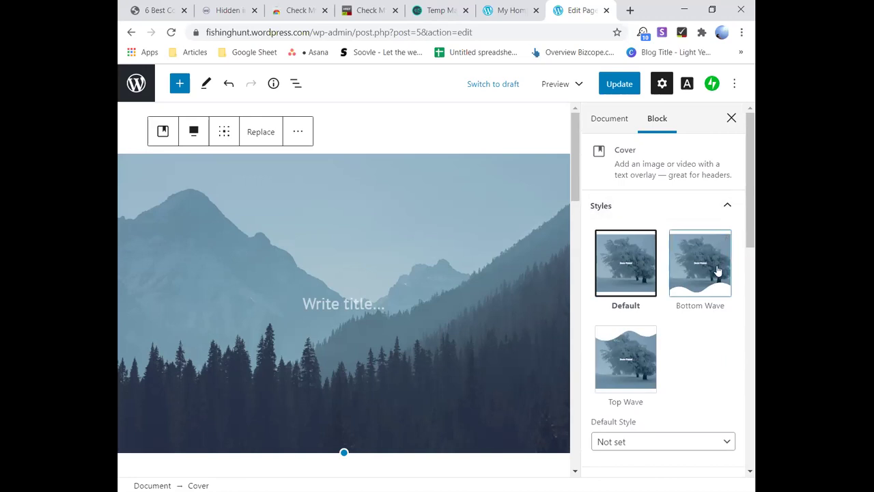
{"action": "scroll", "coordinate": [691, 407], "scroll_direction": "down", "scroll_amount": 1}
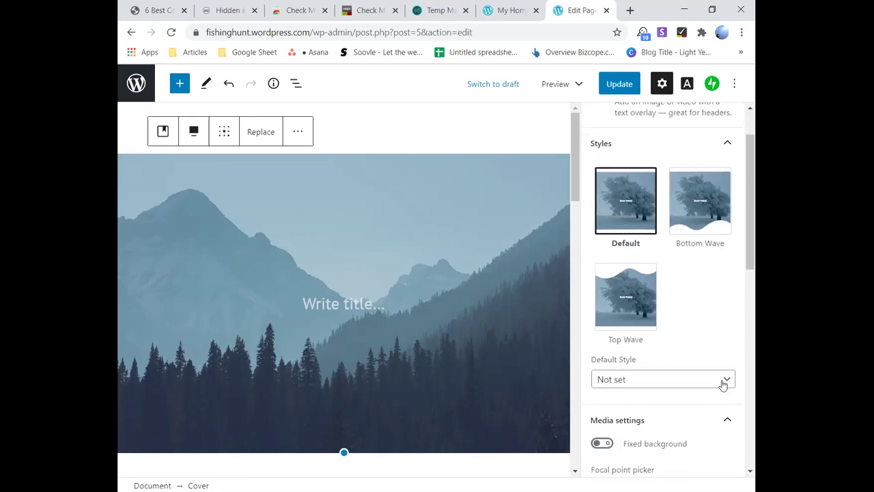
{"action": "left_click", "coordinate": [723, 380]}
{"action": "left_click", "coordinate": [704, 315]}
Step: Clear the mountain background image from the cover block
{"action": "scroll", "coordinate": [697, 347], "scroll_direction": "down", "scroll_amount": 2}
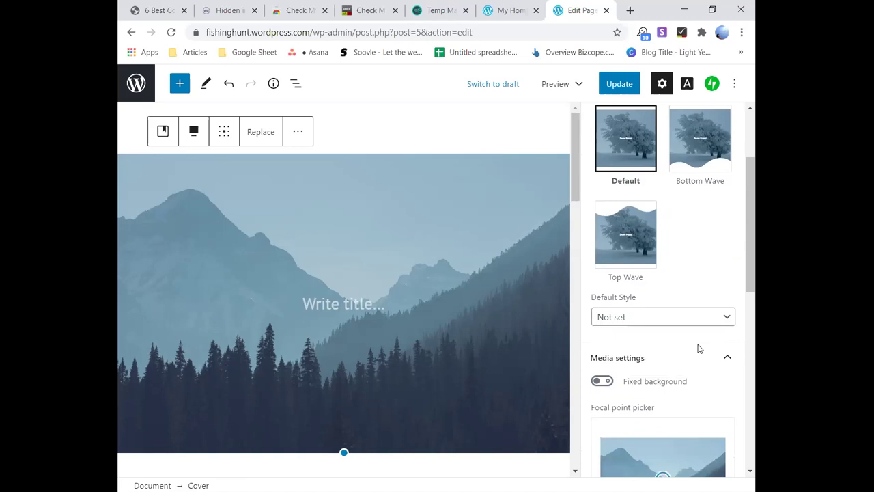
{"action": "scroll", "coordinate": [670, 417], "scroll_direction": "down", "scroll_amount": 3}
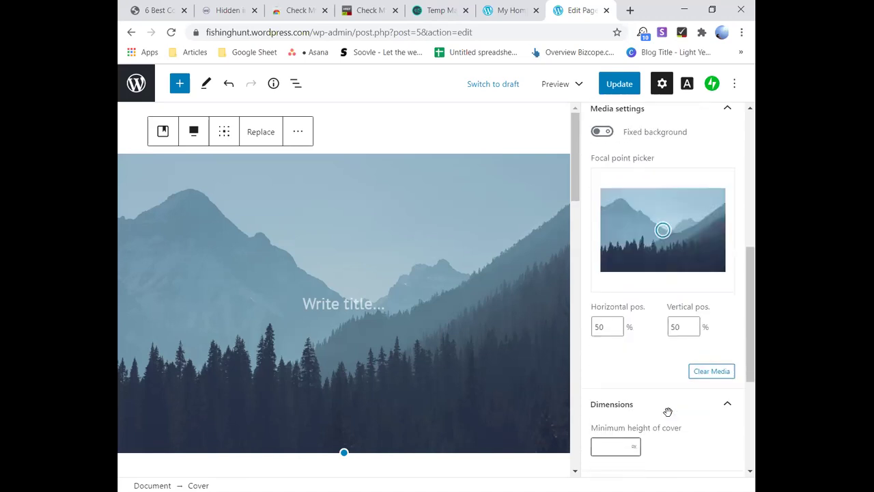
{"action": "left_click", "coordinate": [711, 373]}
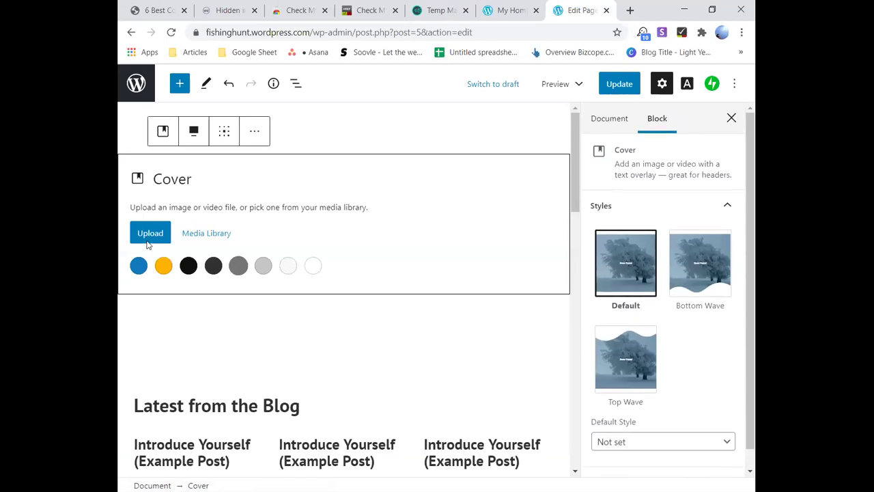
{"action": "scroll", "coordinate": [197, 241], "scroll_direction": "down", "scroll_amount": 4}
{"action": "scroll", "coordinate": [667, 342], "scroll_direction": "down", "scroll_amount": 1}
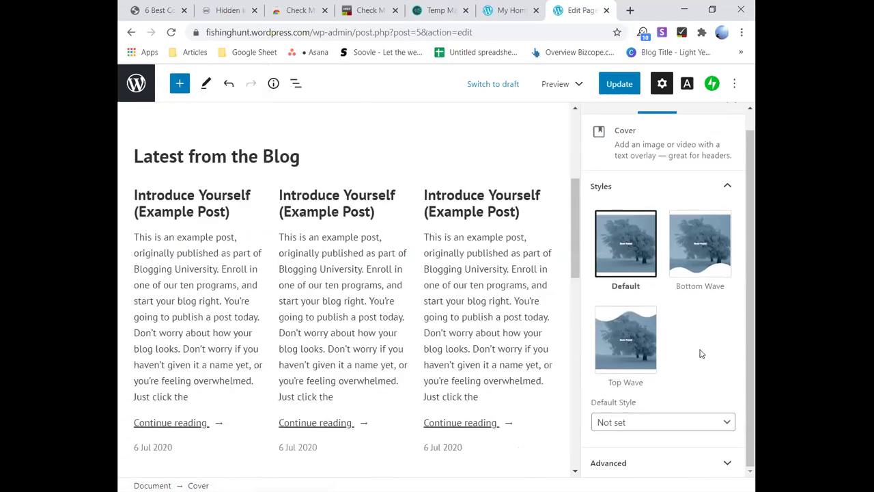
{"action": "scroll", "coordinate": [698, 345], "scroll_direction": "up", "scroll_amount": 1}
{"action": "scroll", "coordinate": [148, 226], "scroll_direction": "up", "scroll_amount": 4}
{"action": "left_click", "coordinate": [160, 233]}
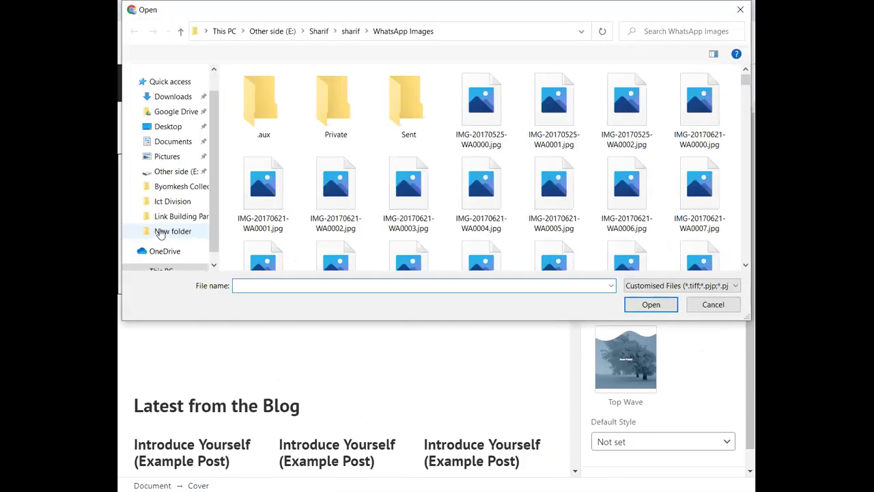
{"action": "scroll", "coordinate": [159, 229], "scroll_direction": "down", "scroll_amount": 1}
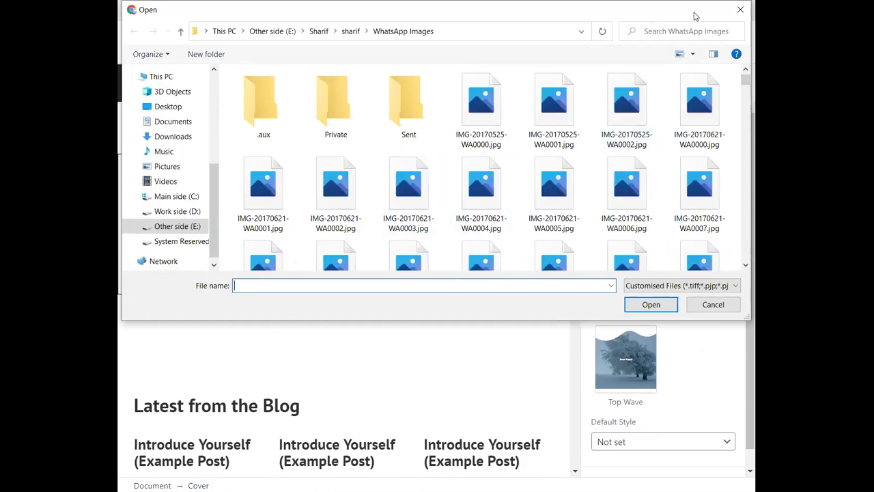
{"action": "left_click", "coordinate": [707, 306]}
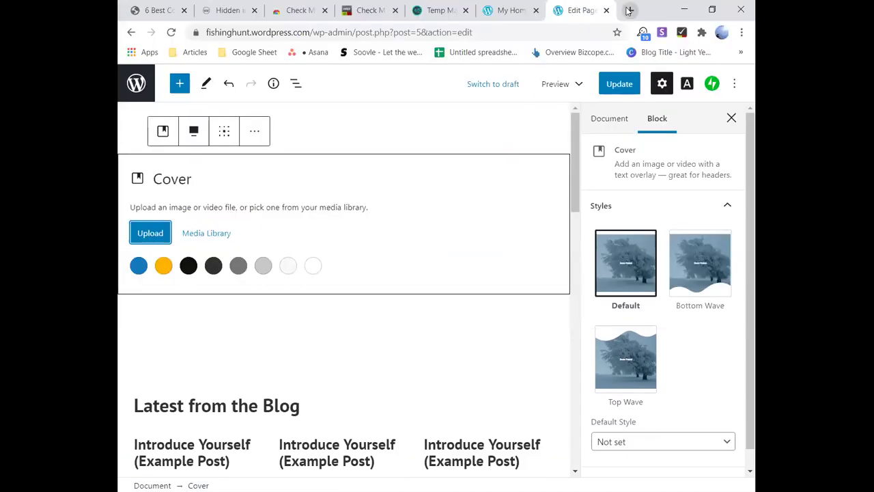
Step: Search Google Images for "Fishing boat" in a new browser tab
{"action": "left_click", "coordinate": [629, 9]}
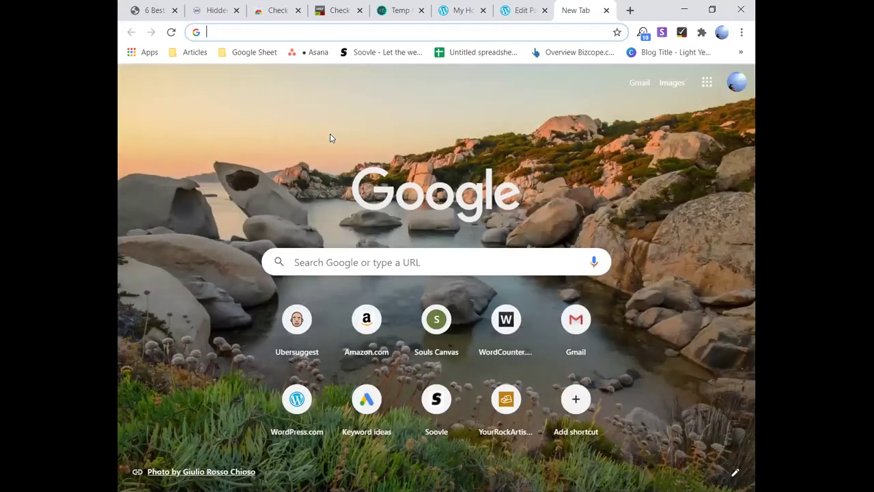
{"action": "type", "text": "Fi"}
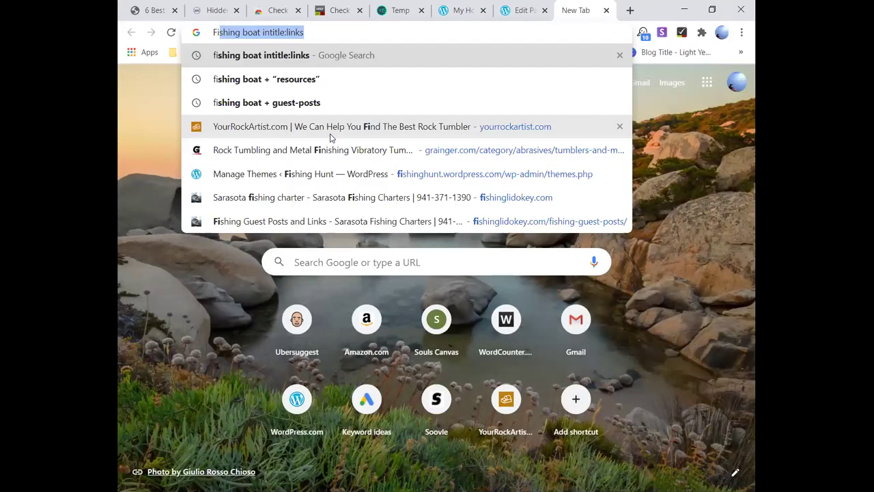
{"action": "key", "text": "Right"}
{"action": "key", "text": "BackSpace"}
{"action": "key", "text": "BackSpace"}
{"action": "key", "text": "BackSpace"}
{"action": "key", "text": "BackSpace"}
{"action": "key", "text": "BackSpace"}
{"action": "key", "text": "BackSpace"}
{"action": "key", "text": "BackSpace"}
{"action": "key", "text": "BackSpace"}
{"action": "key", "text": "BackSpace"}
{"action": "key", "text": "BackSpace"}
{"action": "key", "text": "BackSpace"}
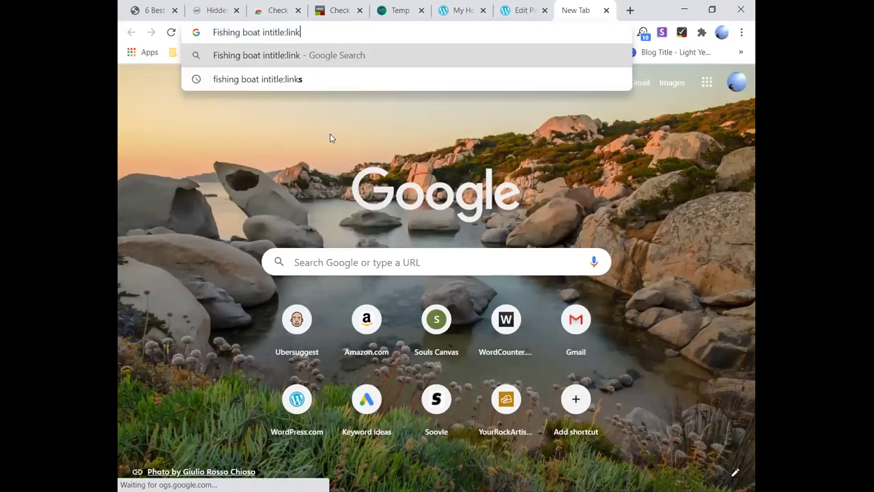
{"action": "key", "text": "BackSpace"}
{"action": "key", "text": "BackSpace"}
{"action": "key", "text": "Return"}
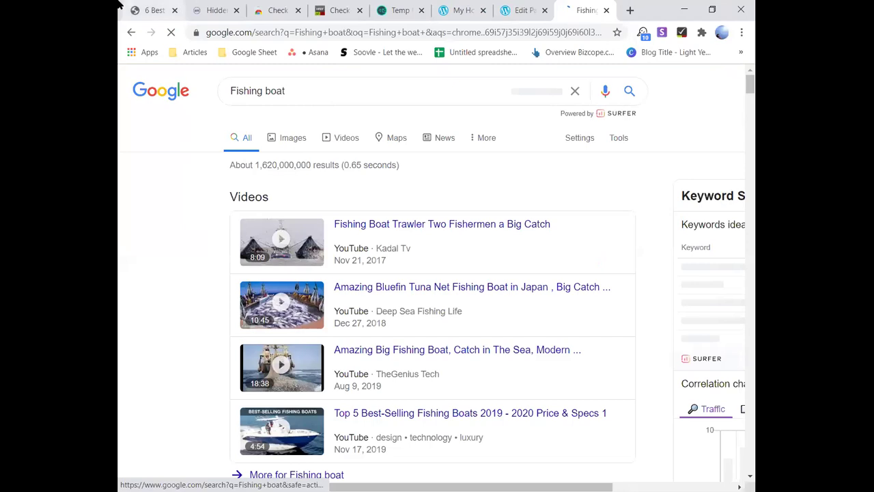
{"action": "left_click", "coordinate": [289, 138]}
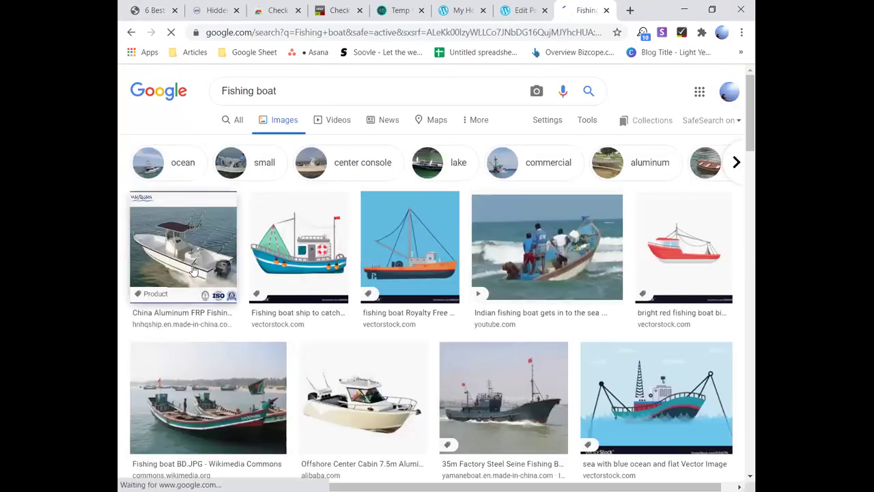
Step: Save the red multi-purpose fishing boat image from Baird Maritime to Downloads as 686-2.jpg and close its preview
{"action": "scroll", "coordinate": [610, 380], "scroll_direction": "down", "scroll_amount": 3}
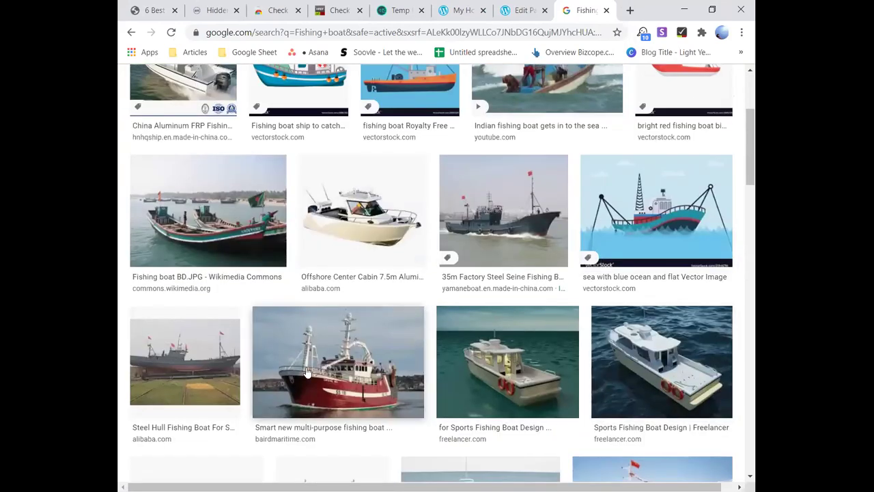
{"action": "left_click", "coordinate": [357, 372]}
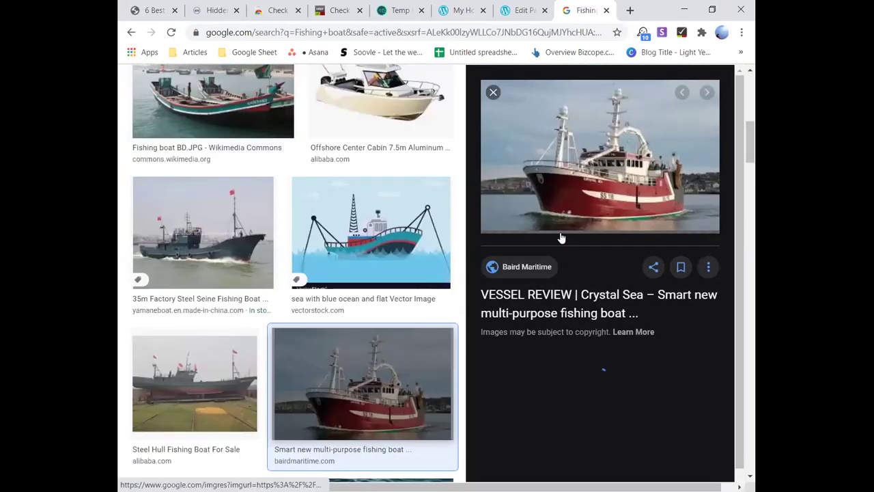
{"action": "right_click", "coordinate": [604, 147]}
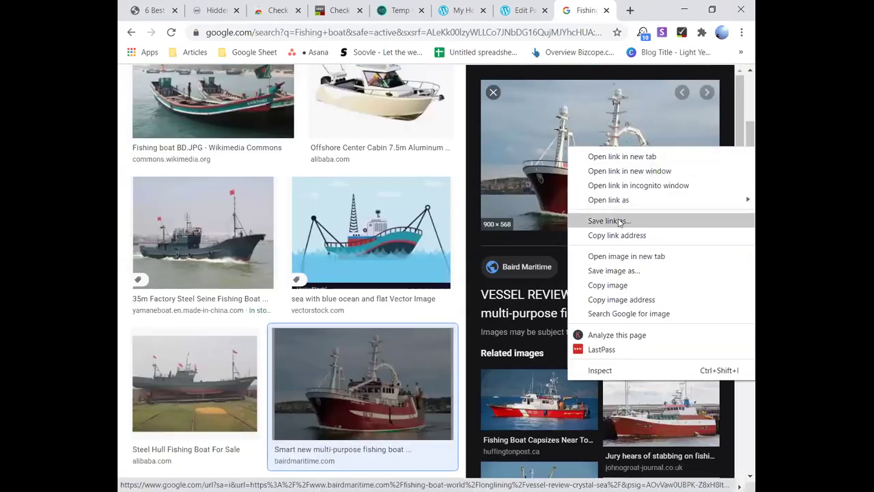
{"action": "left_click", "coordinate": [618, 272]}
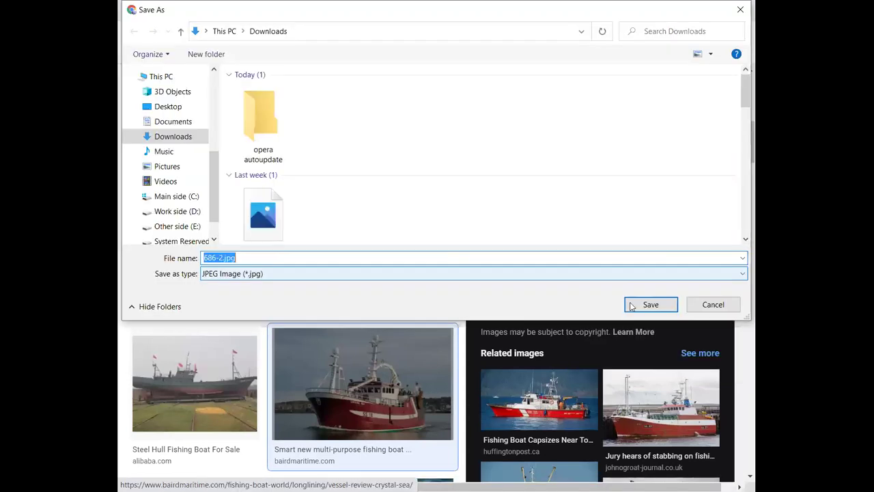
{"action": "left_click", "coordinate": [632, 308]}
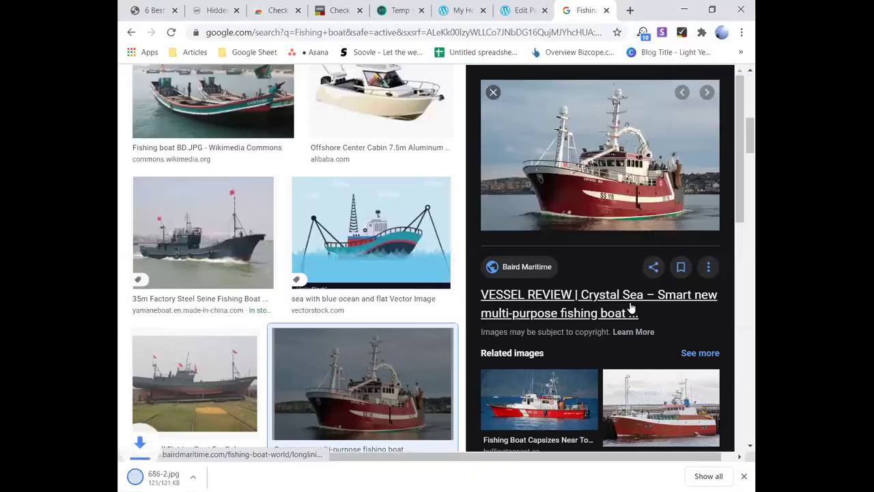
{"action": "left_click", "coordinate": [491, 95]}
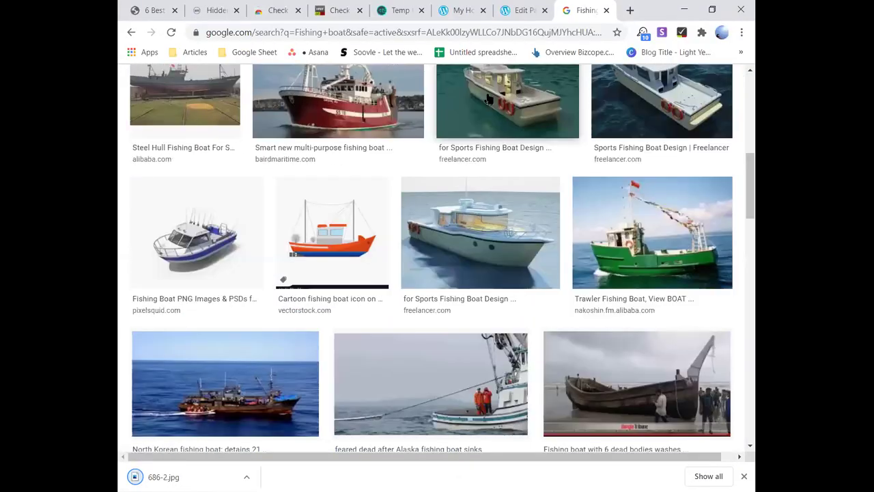
Step: Return to the page editor and get the folder path of the downloaded 686-2.jpg for the cover upload
{"action": "left_click", "coordinate": [533, 12]}
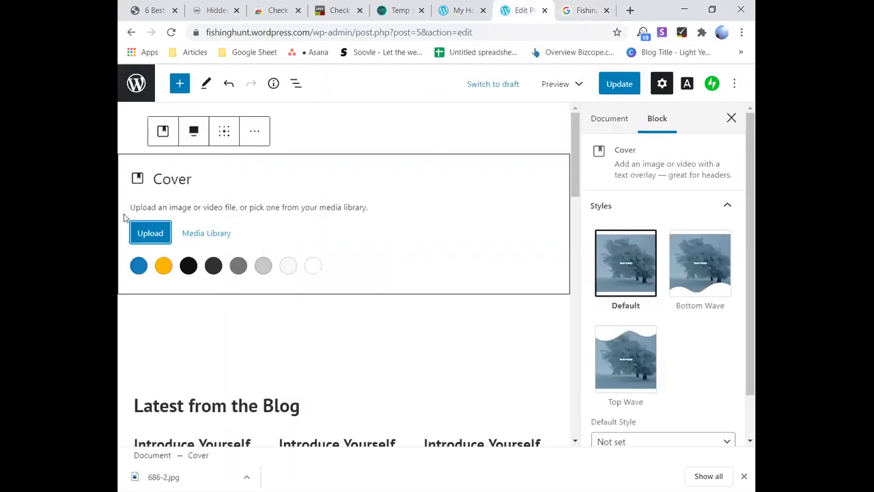
{"action": "left_click", "coordinate": [154, 233]}
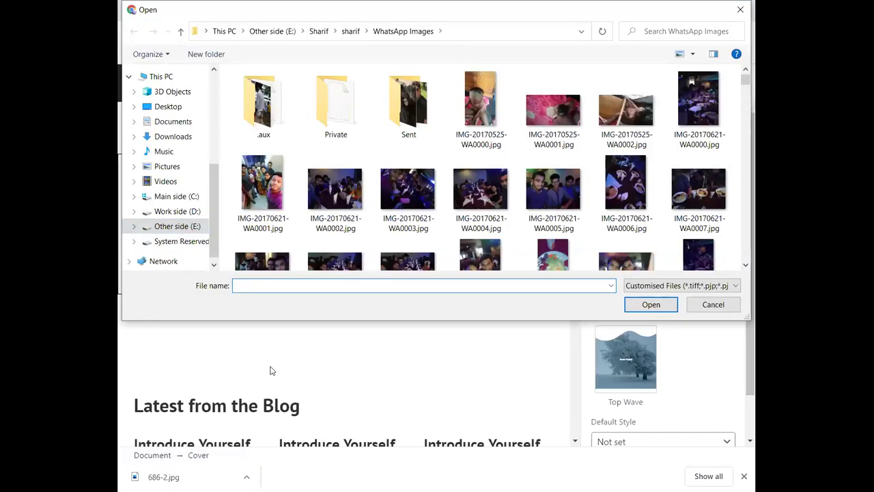
{"action": "left_click", "coordinate": [740, 11]}
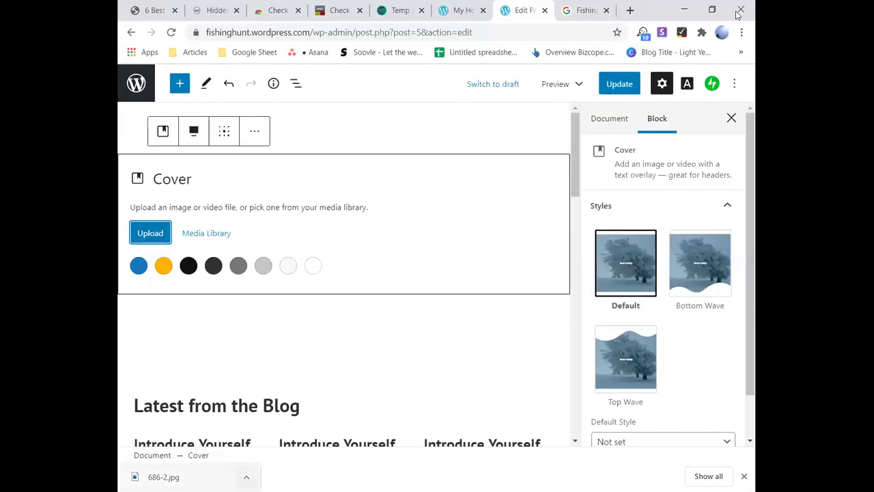
{"action": "left_click", "coordinate": [247, 477]}
{"action": "left_click", "coordinate": [268, 440]}
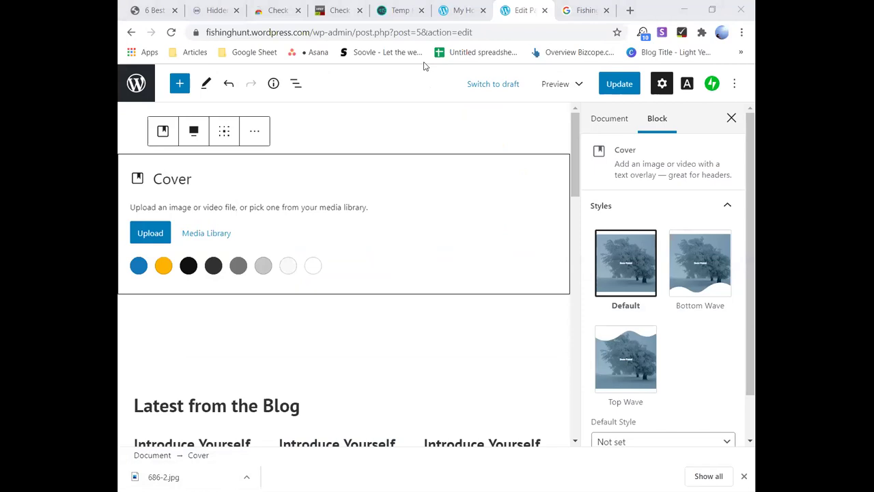
{"action": "key", "text": "alt+Tab"}
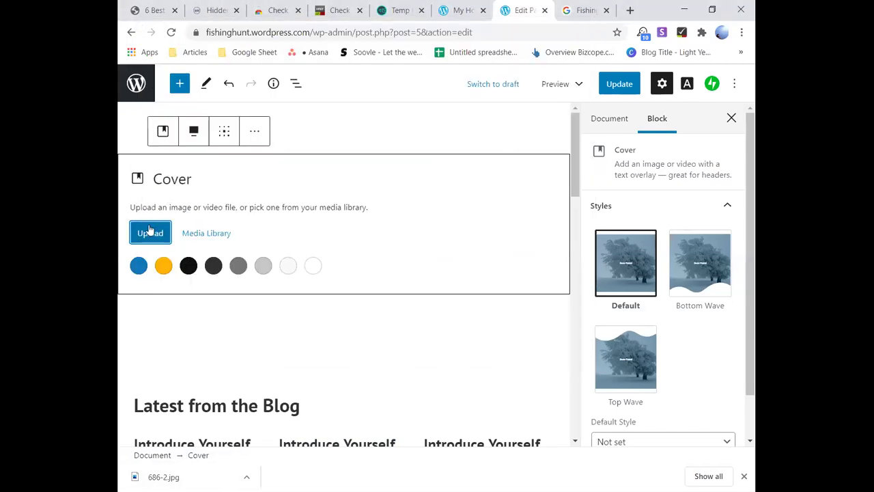
Step: Upload 686-2.jpg from the Downloads folder as the cover block's background image
{"action": "left_click", "coordinate": [150, 232]}
{"action": "left_click", "coordinate": [515, 32]}
{"action": "key", "text": "ctrl+v"}
{"action": "key", "text": "Return"}
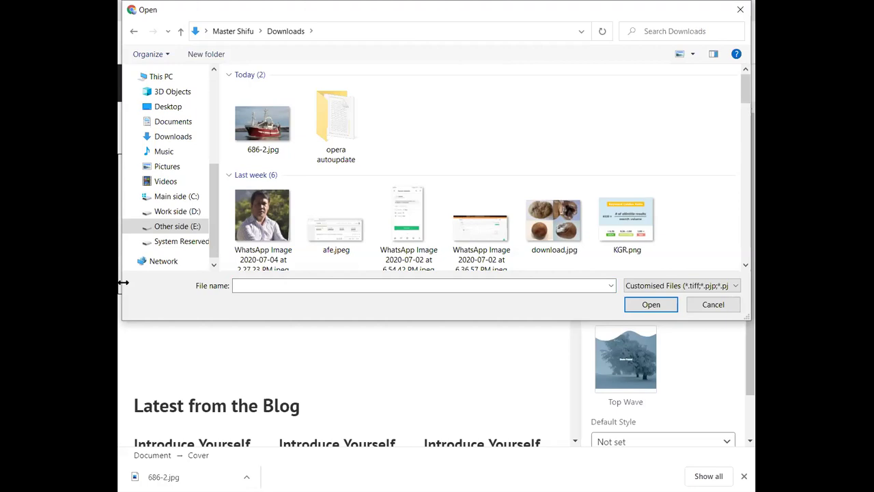
{"action": "left_click", "coordinate": [232, 155]}
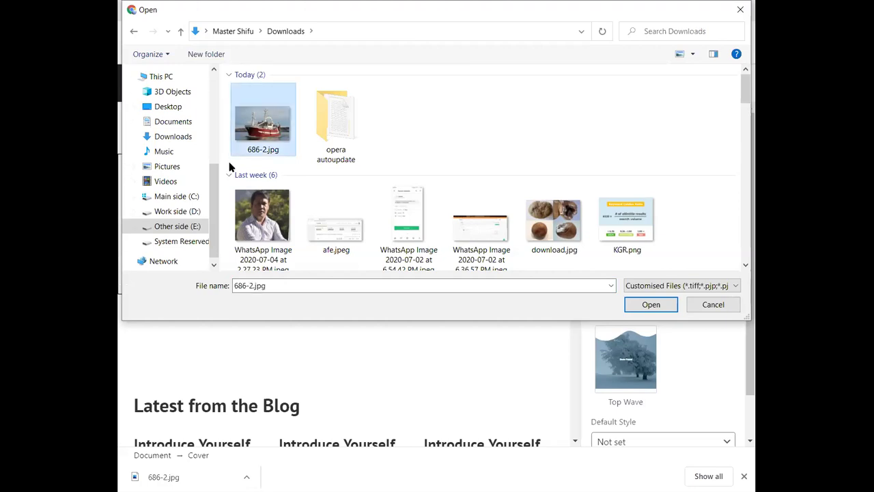
{"action": "left_click", "coordinate": [667, 308]}
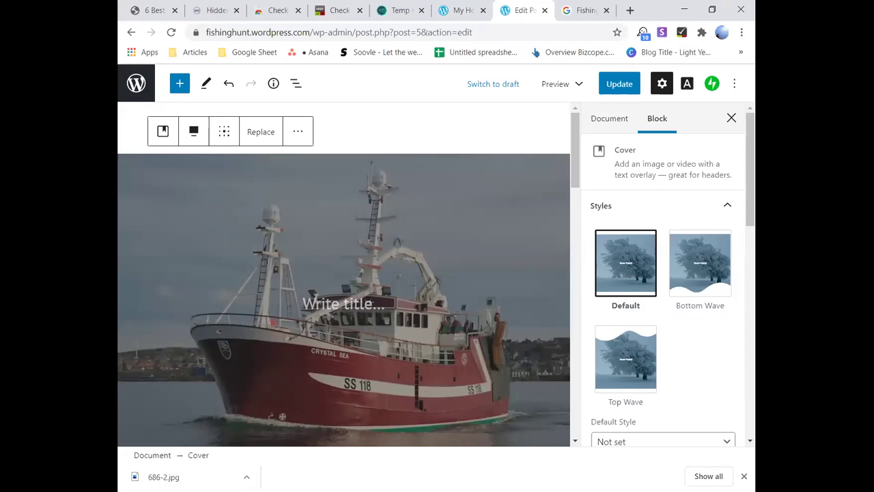
{"action": "left_click", "coordinate": [316, 298]}
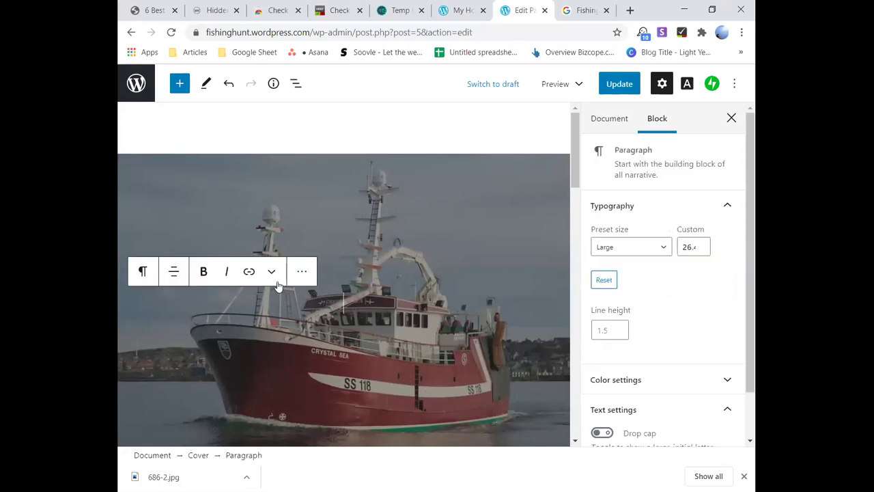
{"action": "left_click", "coordinate": [248, 272]}
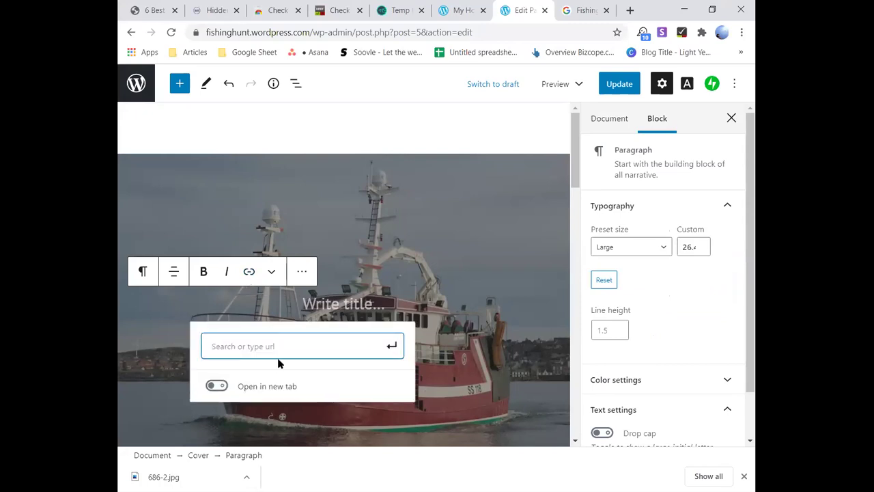
{"action": "left_click", "coordinate": [215, 387]}
{"action": "left_click", "coordinate": [300, 302]}
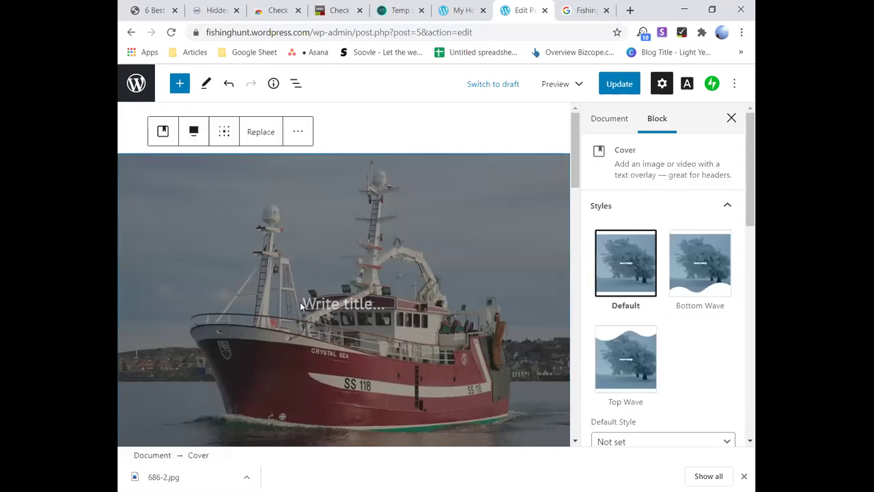
Step: Update the Home page and review the published version from the header down through the blog section
{"action": "left_click", "coordinate": [616, 83]}
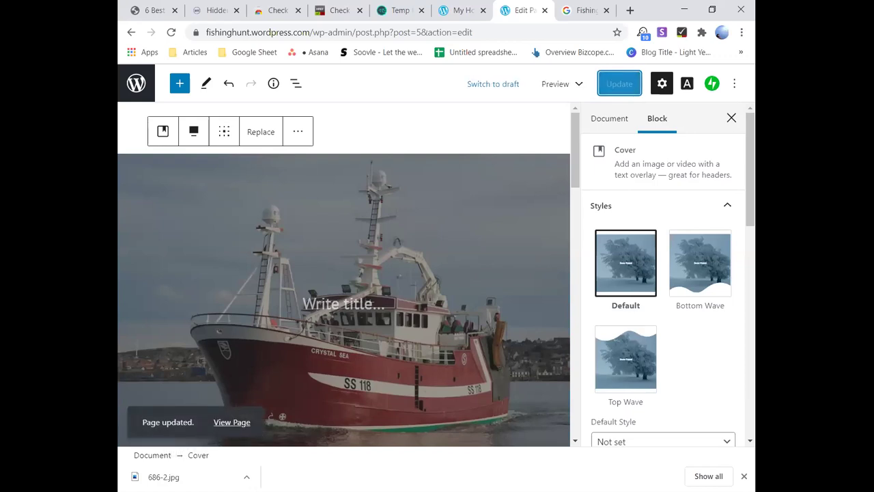
{"action": "left_click", "coordinate": [216, 424]}
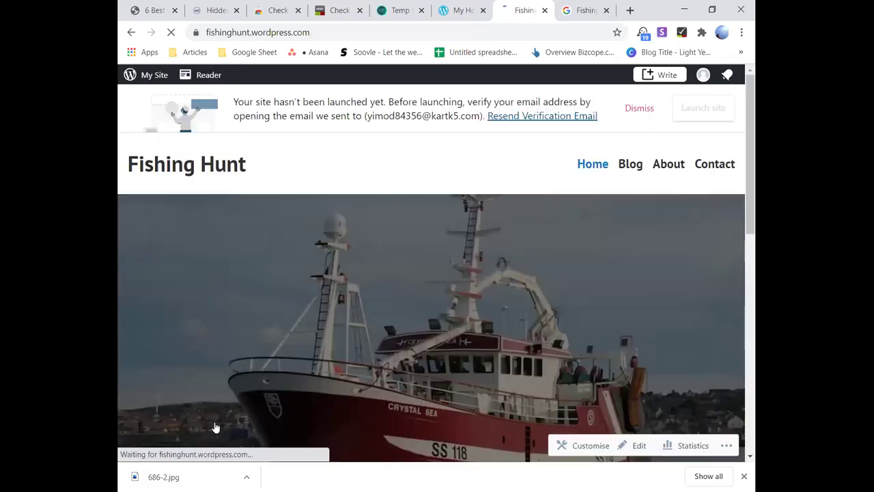
{"action": "scroll", "coordinate": [355, 341], "scroll_direction": "down", "scroll_amount": 15}
{"action": "scroll", "coordinate": [356, 341], "scroll_direction": "up", "scroll_amount": 12}
{"action": "scroll", "coordinate": [355, 342], "scroll_direction": "up", "scroll_amount": 2}
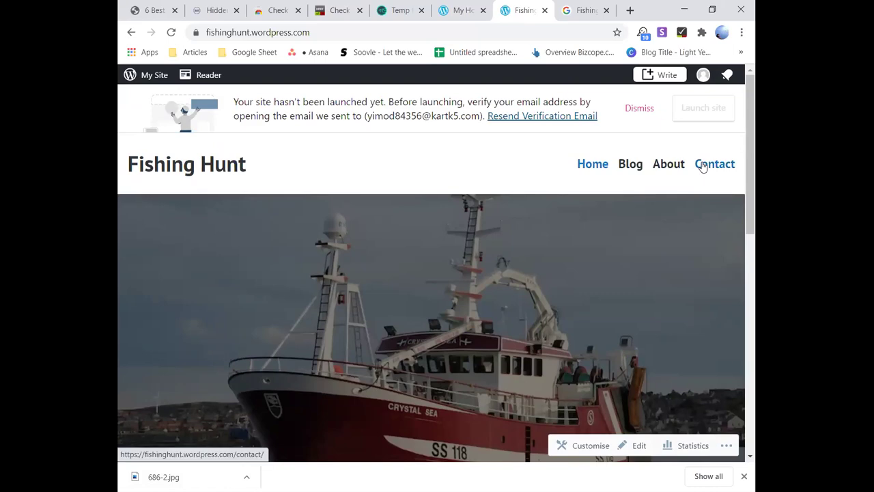
{"action": "scroll", "coordinate": [635, 228], "scroll_direction": "down", "scroll_amount": 15}
{"action": "scroll", "coordinate": [634, 232], "scroll_direction": "up", "scroll_amount": 15}
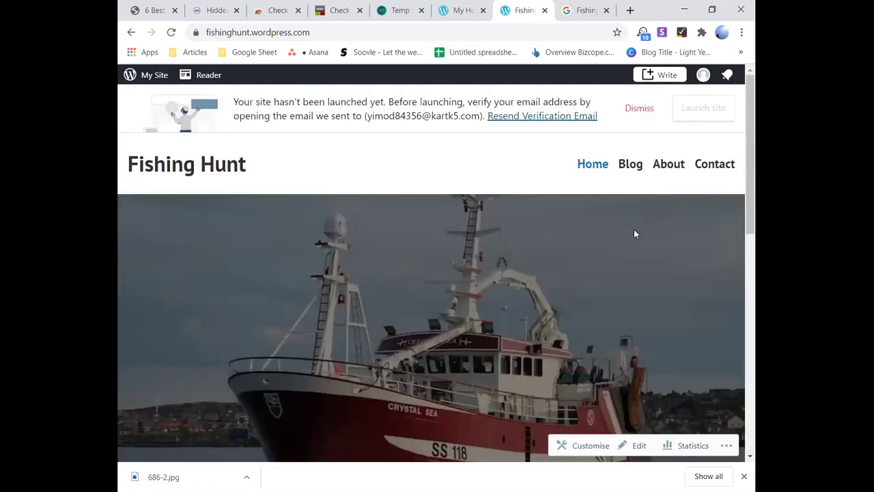
{"action": "scroll", "coordinate": [634, 215], "scroll_direction": "down", "scroll_amount": 5}
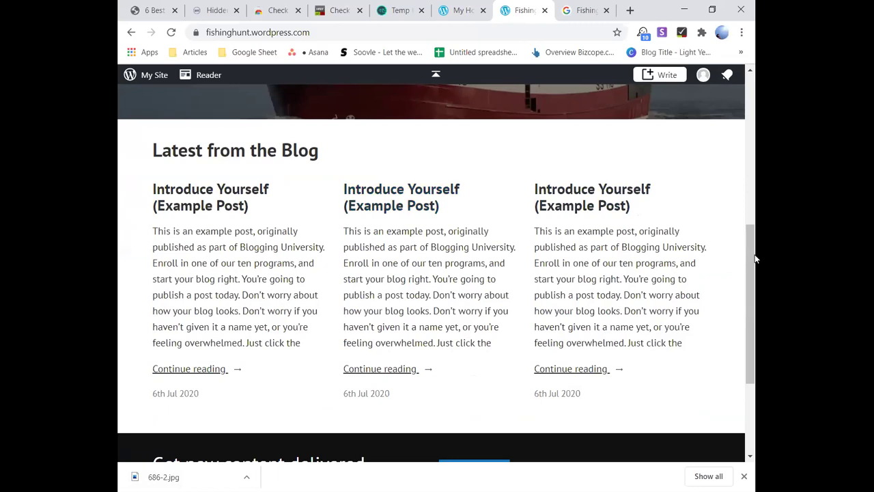
{"action": "left_click_drag", "start_coordinate": [751, 258], "coordinate": [752, 103]}
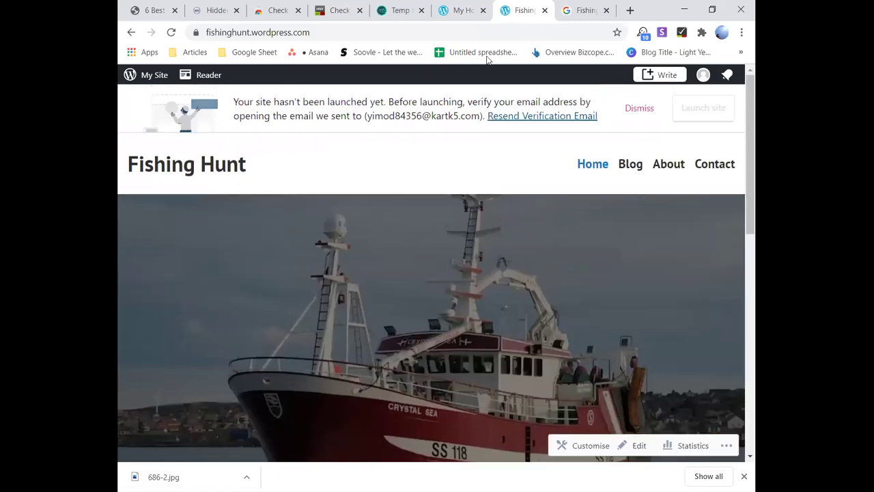
Step: Open the site's WP Admin dashboard from My Home and look through the example posts in the full posts list
{"action": "left_click", "coordinate": [454, 8]}
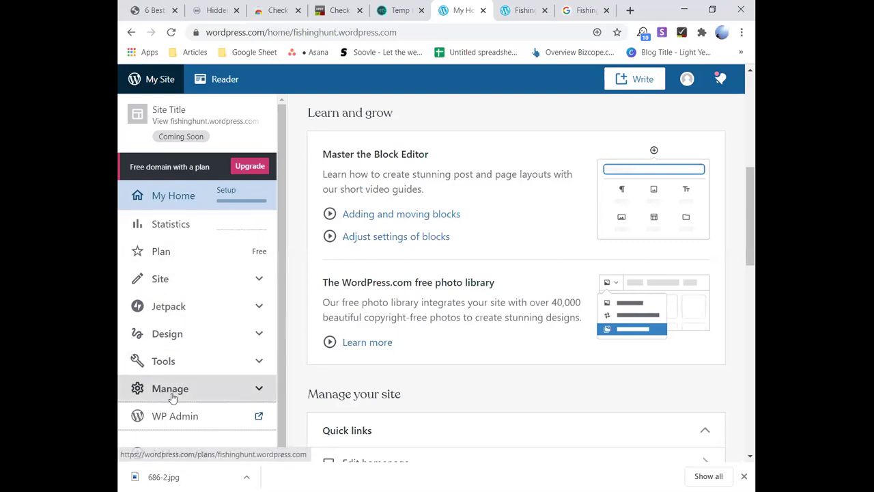
{"action": "left_click", "coordinate": [171, 414]}
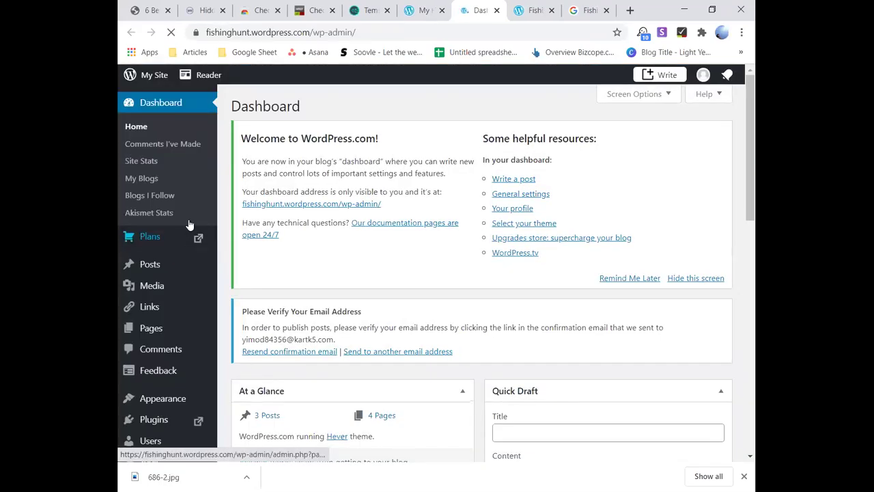
{"action": "mouse_move", "coordinate": [162, 245]}
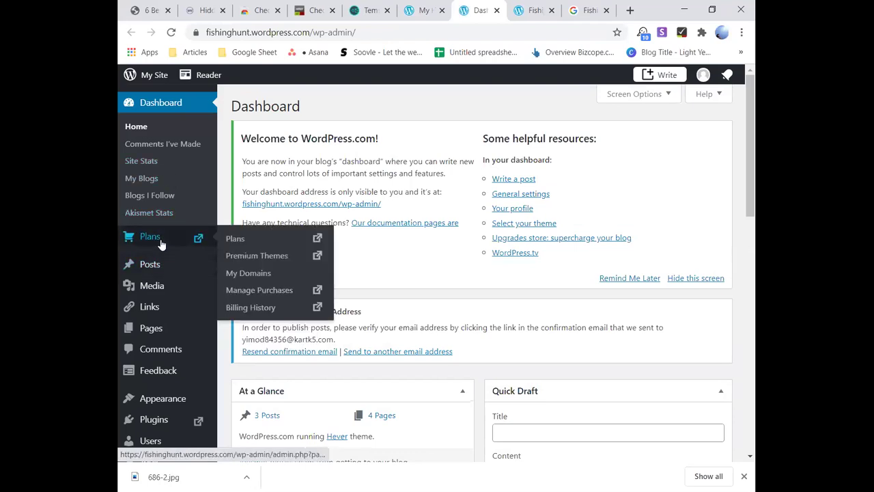
{"action": "left_click", "coordinate": [158, 265]}
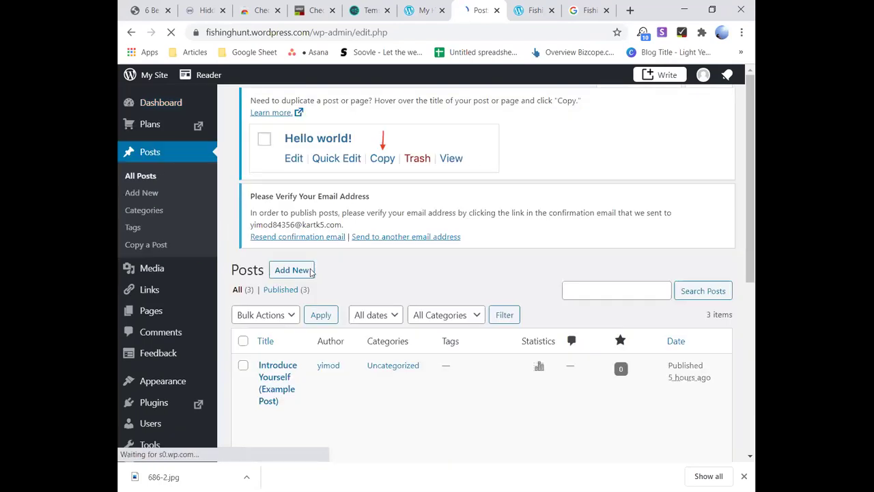
{"action": "scroll", "coordinate": [309, 273], "scroll_direction": "down", "scroll_amount": 5}
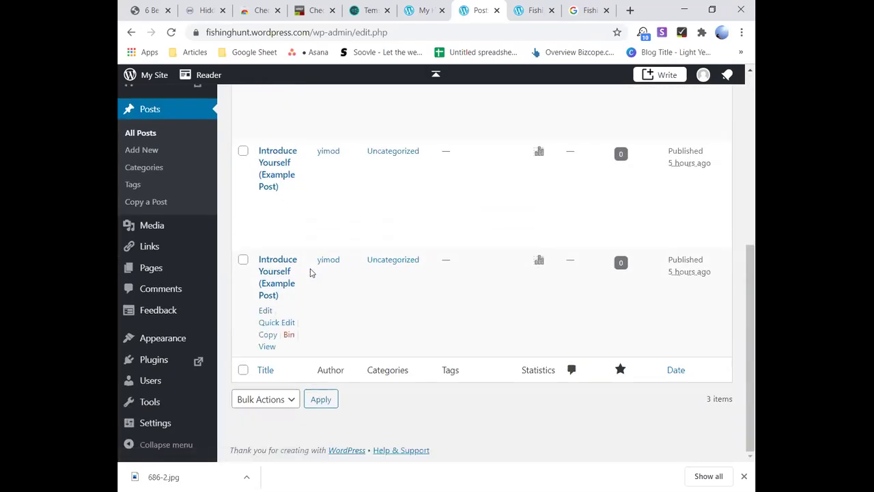
{"action": "scroll", "coordinate": [310, 273], "scroll_direction": "up", "scroll_amount": 5}
{"action": "scroll", "coordinate": [310, 272], "scroll_direction": "down", "scroll_amount": 5}
{"action": "scroll", "coordinate": [310, 273], "scroll_direction": "up", "scroll_amount": 5}
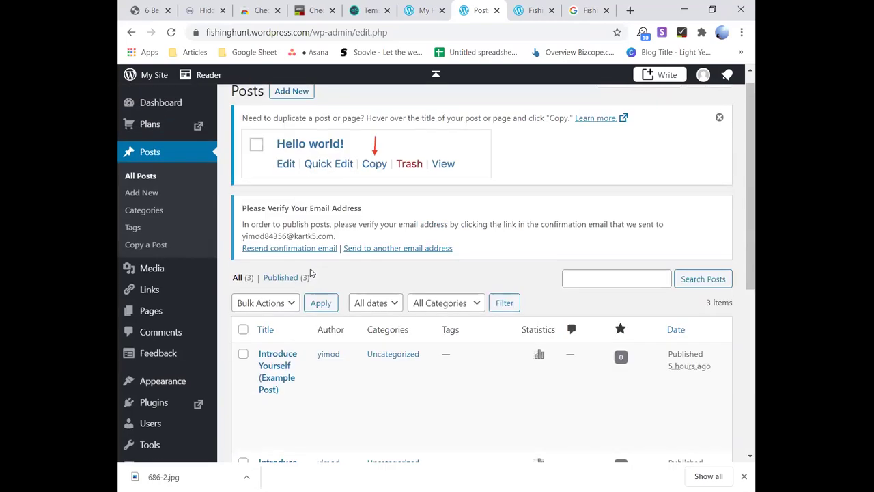
{"action": "mouse_move", "coordinate": [418, 347]}
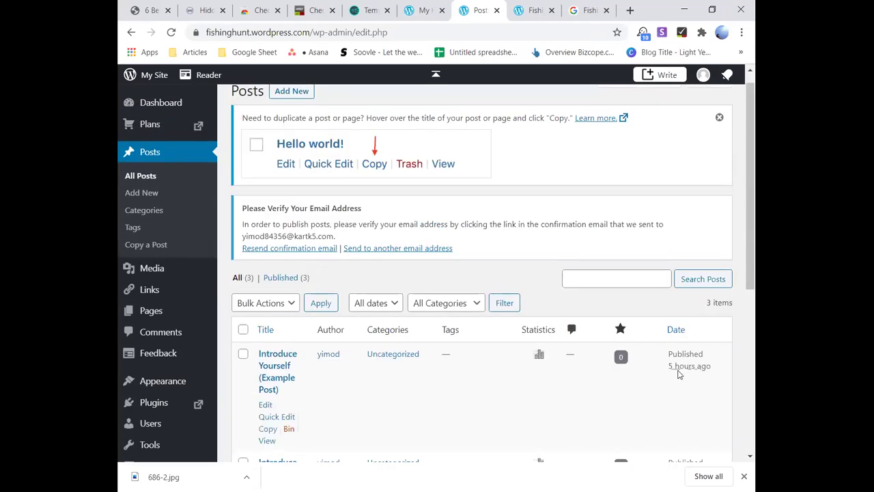
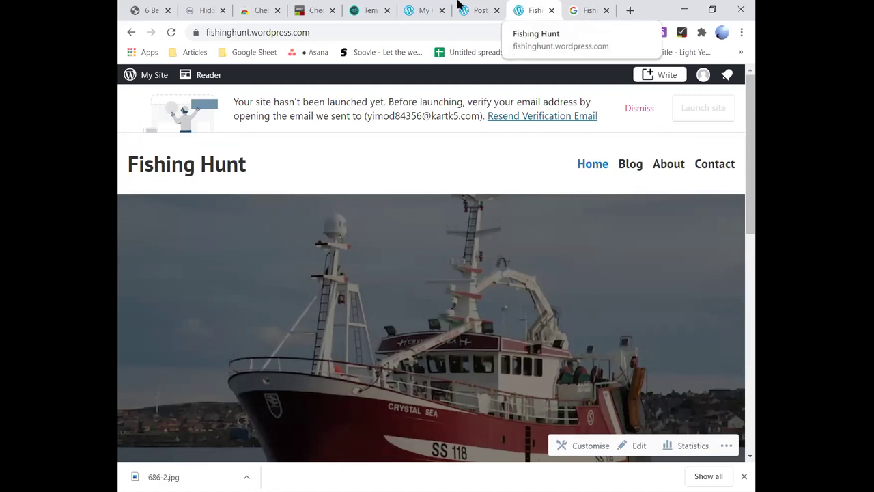
Step: Switch to the Temp Mail inbox and open the activation message from WordPress.com
{"action": "left_click", "coordinate": [380, 6]}
{"action": "scroll", "coordinate": [385, 130], "scroll_direction": "down", "scroll_amount": 10}
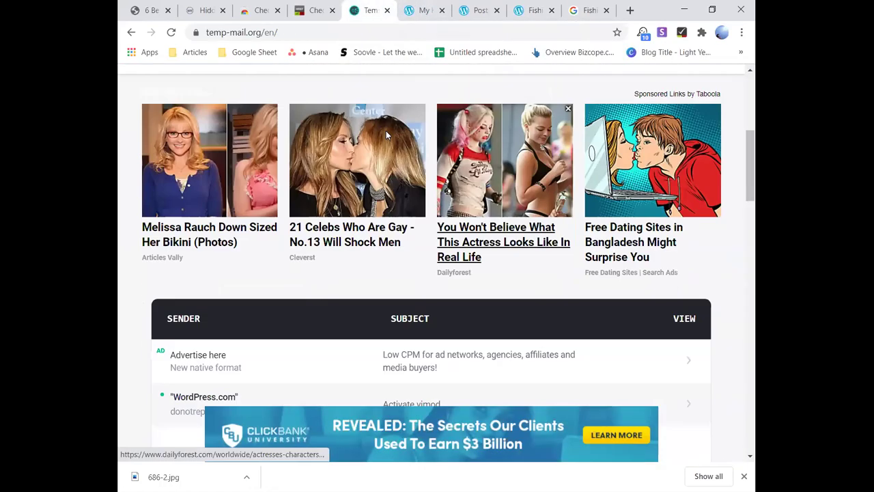
{"action": "scroll", "coordinate": [386, 135], "scroll_direction": "down", "scroll_amount": 4}
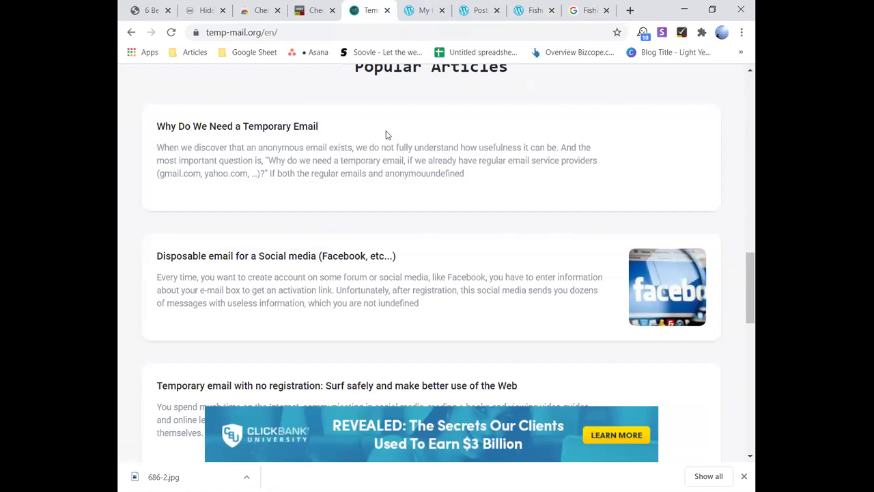
{"action": "scroll", "coordinate": [386, 135], "scroll_direction": "down", "scroll_amount": 1}
{"action": "scroll", "coordinate": [386, 135], "scroll_direction": "down", "scroll_amount": 10}
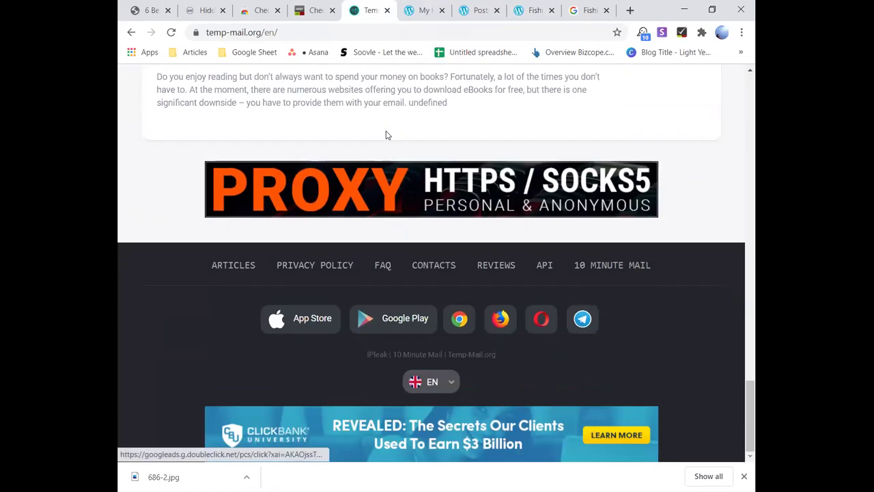
{"action": "scroll", "coordinate": [386, 135], "scroll_direction": "up", "scroll_amount": 7}
{"action": "scroll", "coordinate": [386, 135], "scroll_direction": "up", "scroll_amount": 5}
{"action": "scroll", "coordinate": [386, 136], "scroll_direction": "up", "scroll_amount": 6}
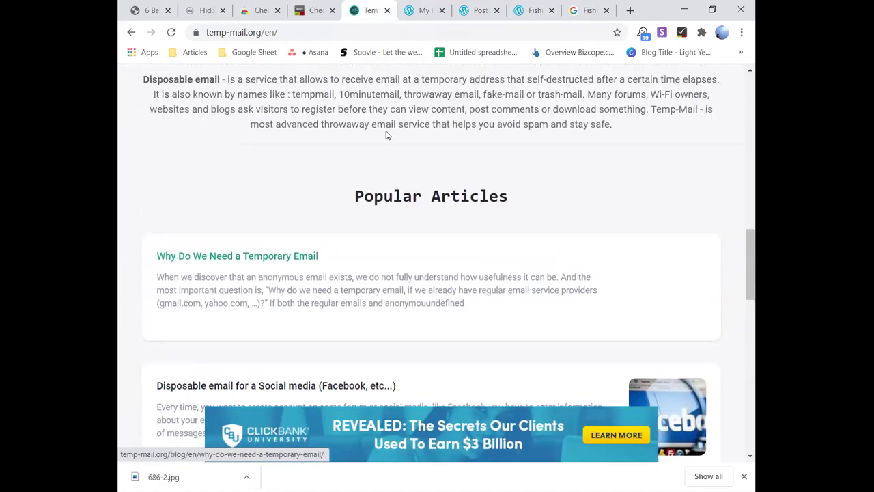
{"action": "scroll", "coordinate": [386, 136], "scroll_direction": "up", "scroll_amount": 1}
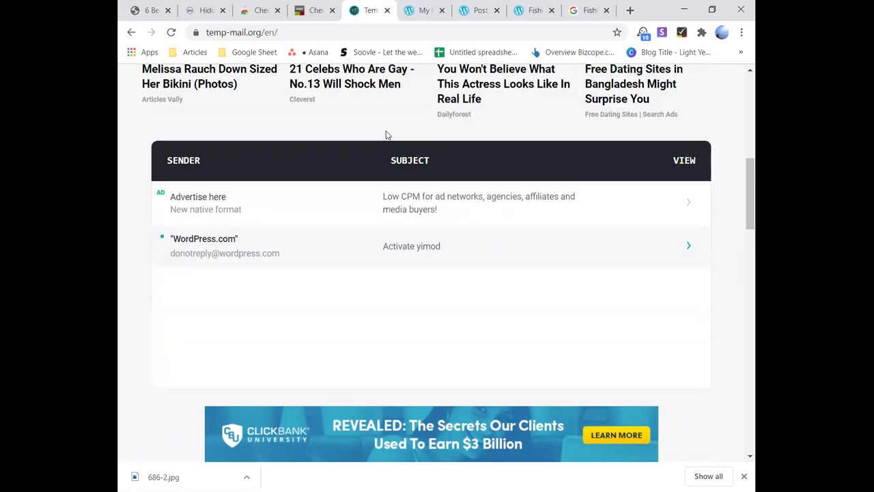
{"action": "left_click", "coordinate": [229, 240]}
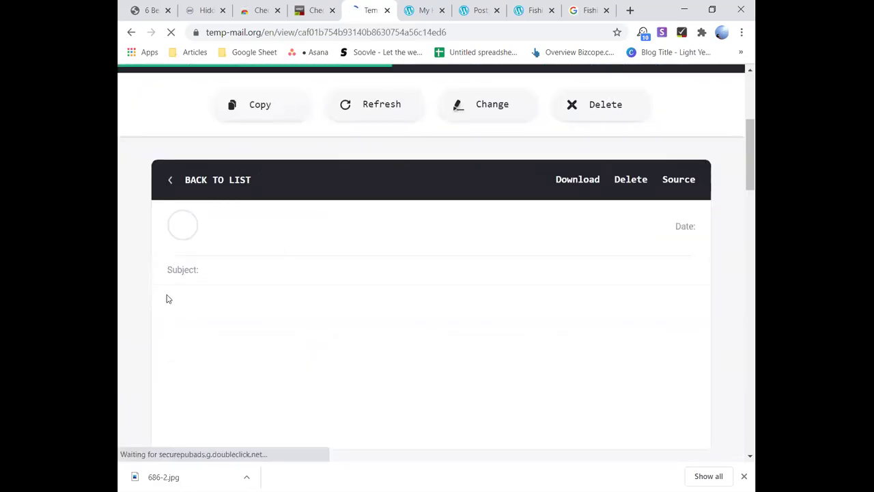
Step: Find the confirmation link in the WordPress.com activation message and verify the account's e-mail address with it
{"action": "scroll", "coordinate": [216, 268], "scroll_direction": "down", "scroll_amount": 3}
{"action": "scroll", "coordinate": [217, 267], "scroll_direction": "down", "scroll_amount": 15}
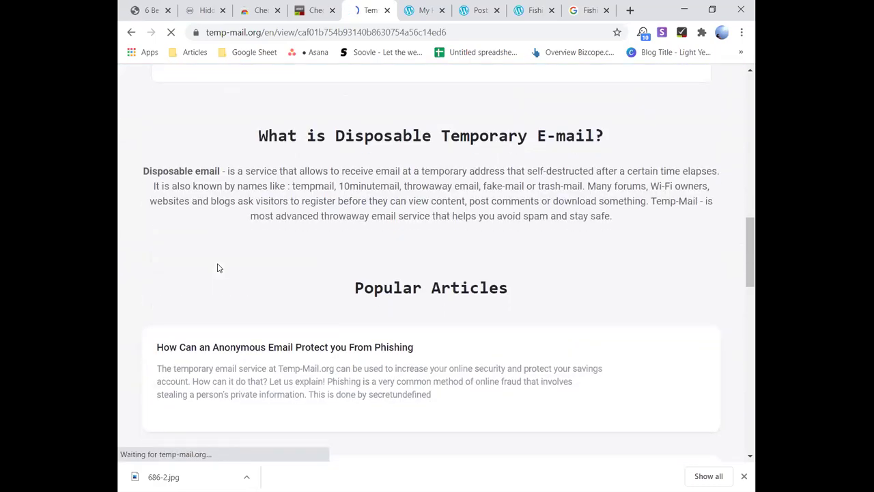
{"action": "scroll", "coordinate": [217, 267], "scroll_direction": "up", "scroll_amount": 15}
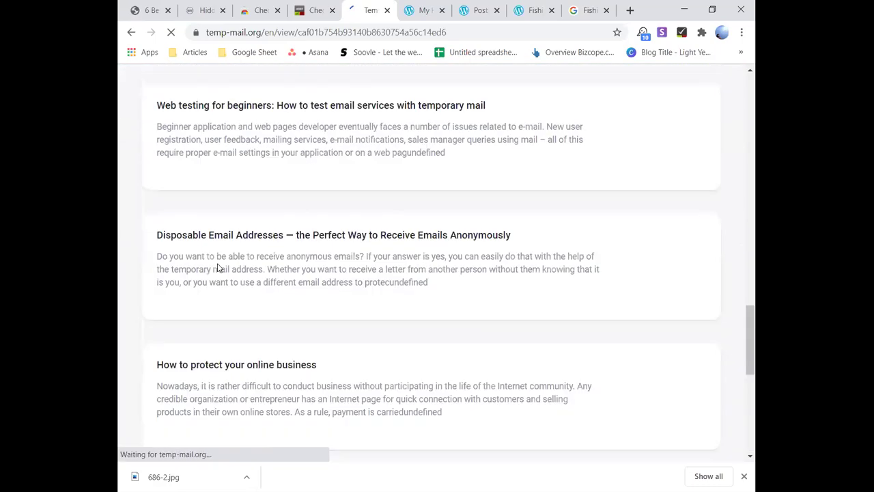
{"action": "scroll", "coordinate": [218, 267], "scroll_direction": "up", "scroll_amount": 8}
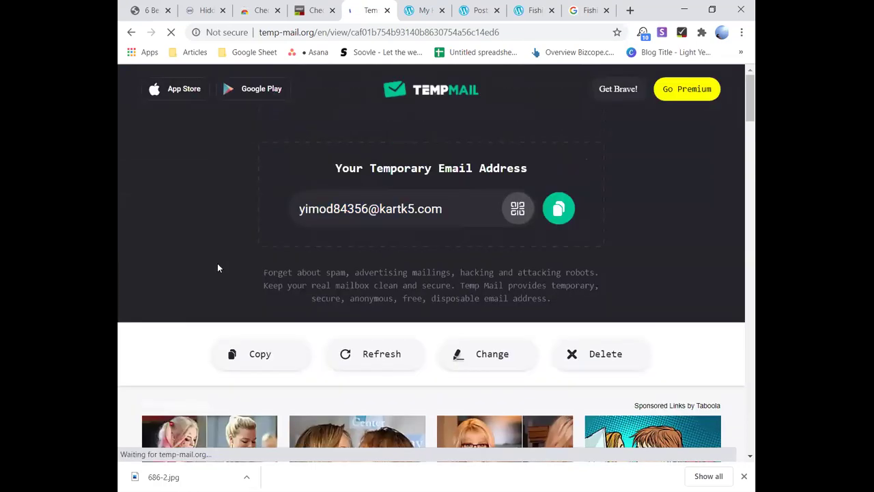
{"action": "scroll", "coordinate": [218, 267], "scroll_direction": "down", "scroll_amount": 9}
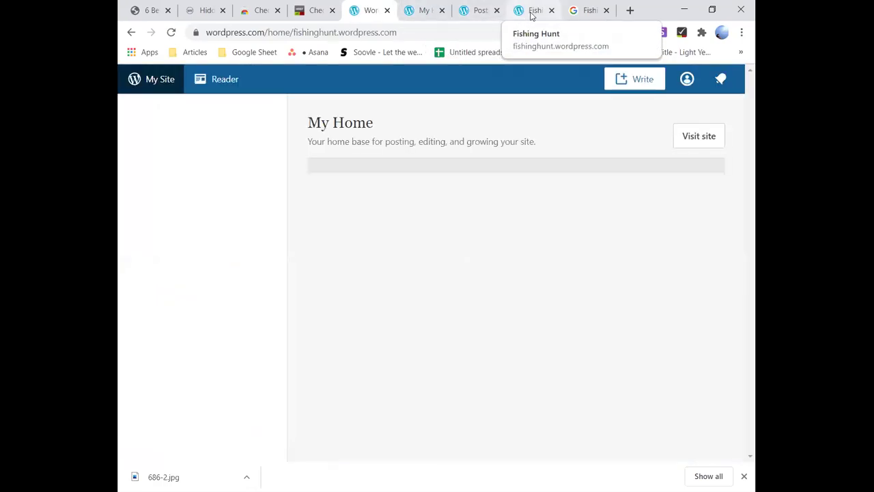
Step: Return to the published Fishing Hunt home page and review the example posts under Latest from the Blog
{"action": "left_click", "coordinate": [532, 13]}
{"action": "scroll", "coordinate": [506, 128], "scroll_direction": "down", "scroll_amount": 15}
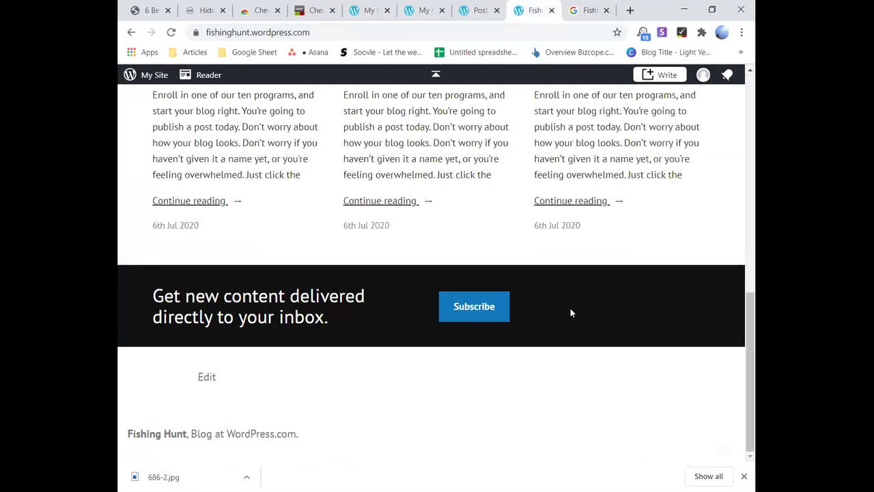
{"action": "scroll", "coordinate": [564, 311], "scroll_direction": "up", "scroll_amount": 5}
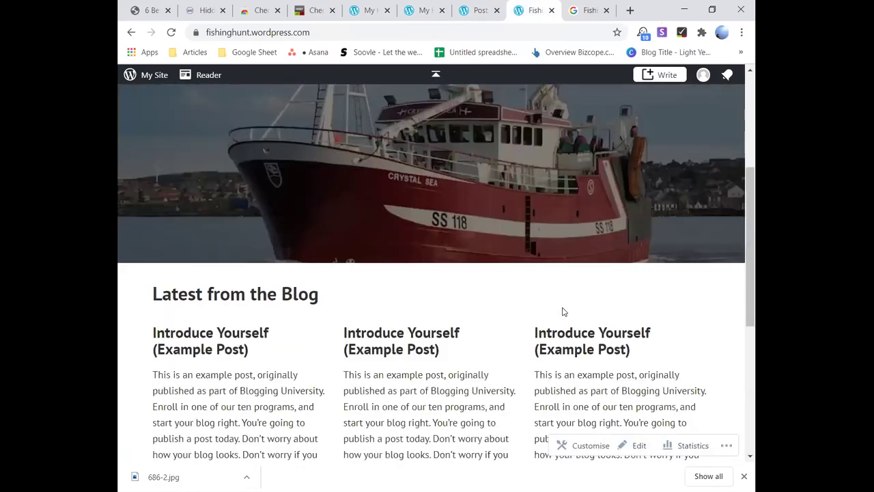
Step: Inspect the first Introduce Yourself (Example Post) in the editor and return to the posts list
{"action": "left_click", "coordinate": [473, 12]}
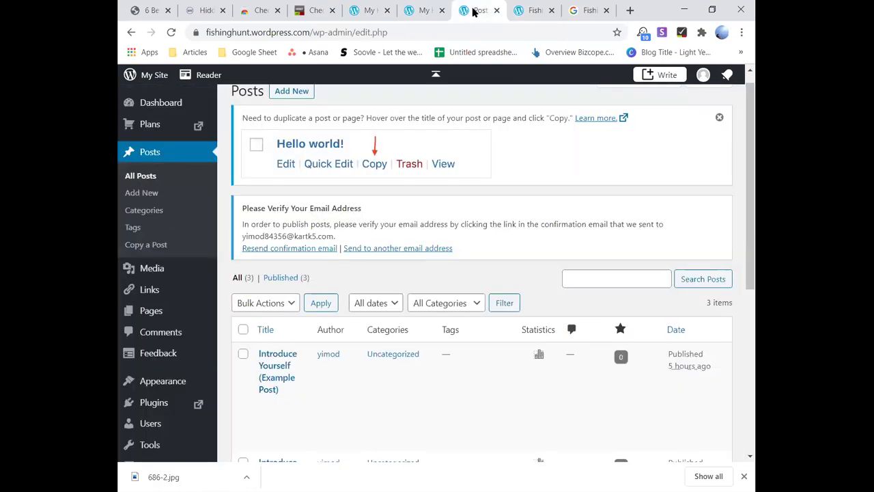
{"action": "left_click", "coordinate": [278, 354]}
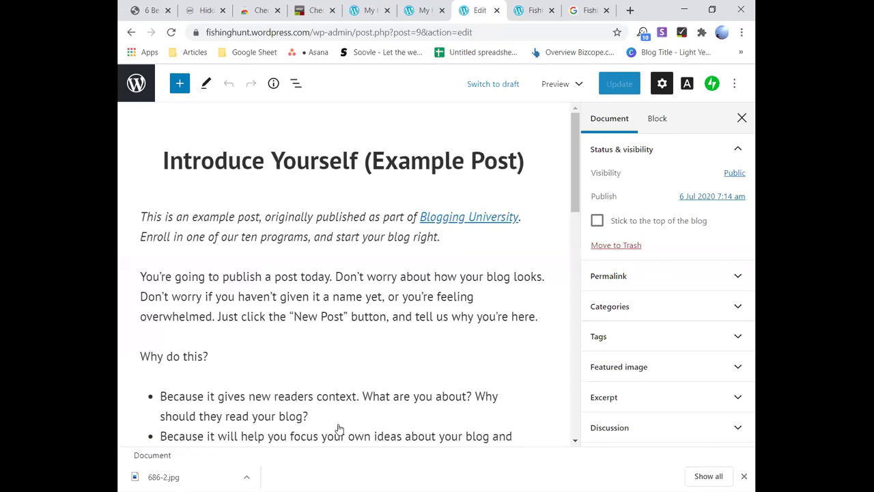
{"action": "left_click", "coordinate": [132, 33]}
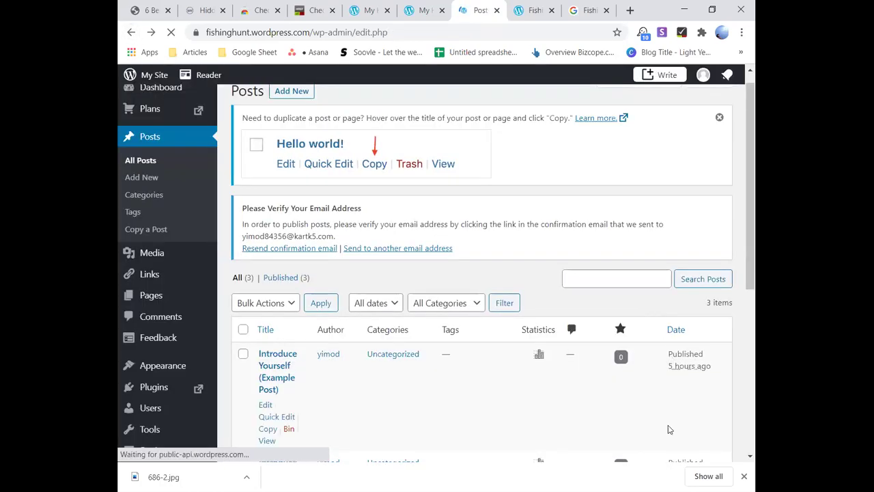
{"action": "left_click", "coordinate": [744, 476]}
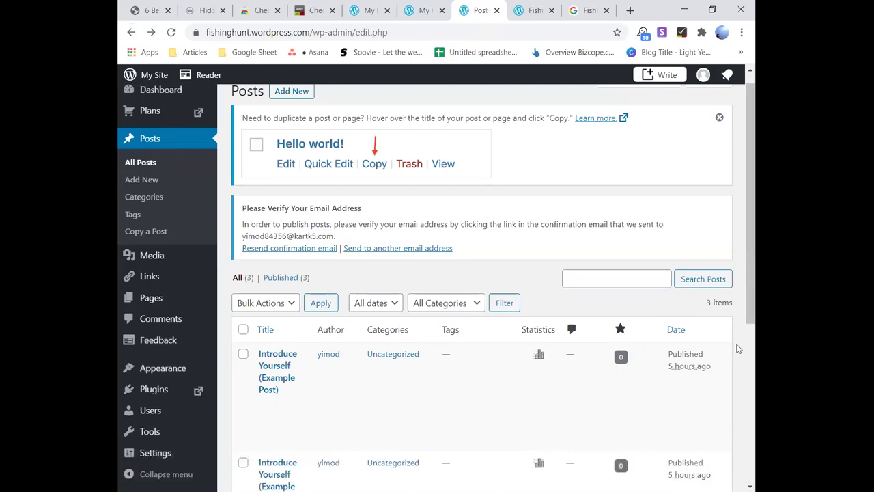
Step: Move the first two Introduce Yourself (Example Post) entries in the posts list to the Bin
{"action": "mouse_move", "coordinate": [617, 357]}
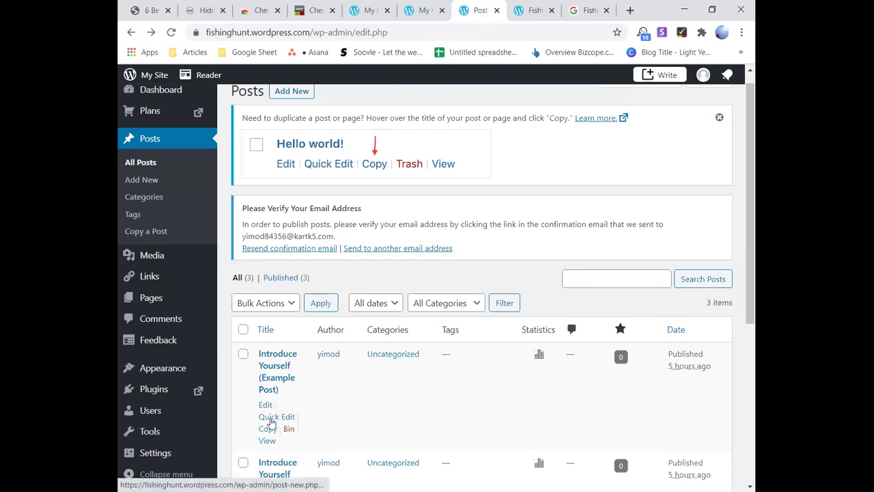
{"action": "left_click", "coordinate": [289, 430]}
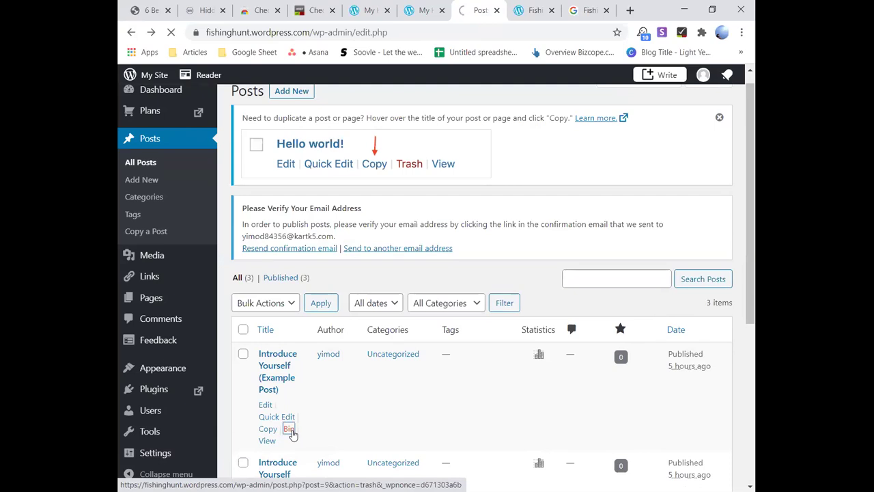
{"action": "scroll", "coordinate": [517, 360], "scroll_direction": "down", "scroll_amount": 5}
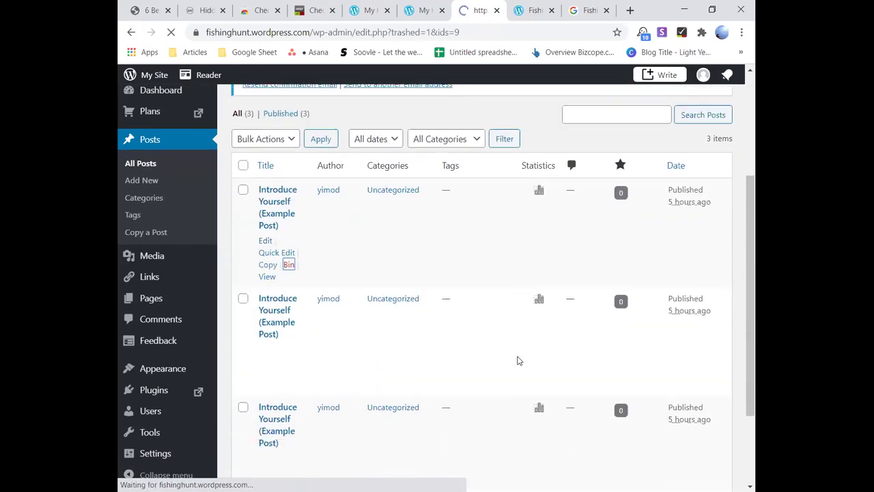
{"action": "mouse_move", "coordinate": [293, 392]}
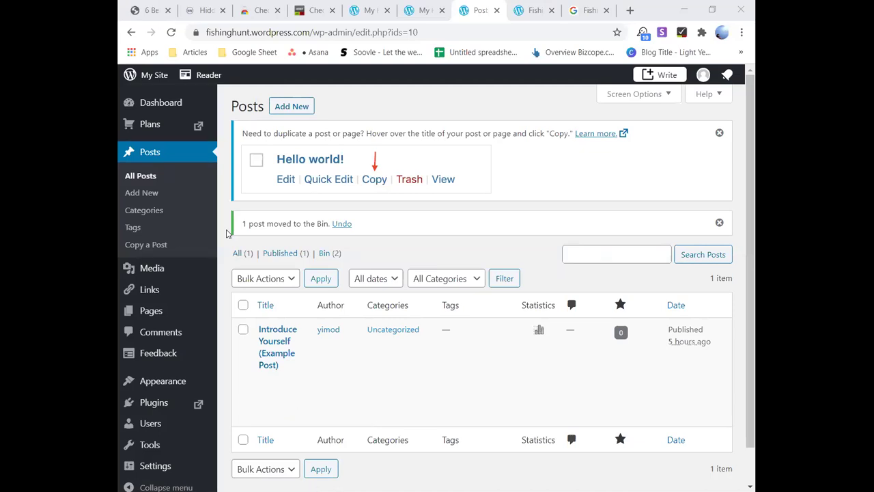
Step: Look over the site's Pages list and return to the full posts list
{"action": "mouse_move", "coordinate": [163, 446]}
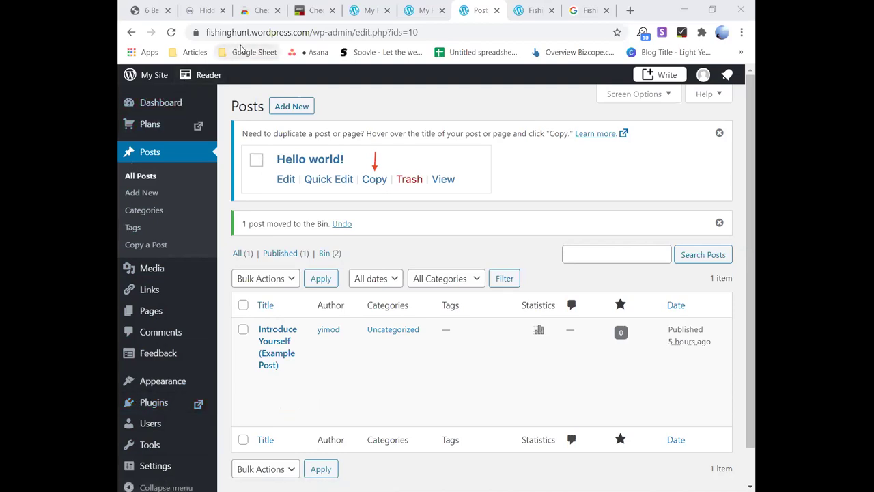
{"action": "left_click", "coordinate": [163, 307]}
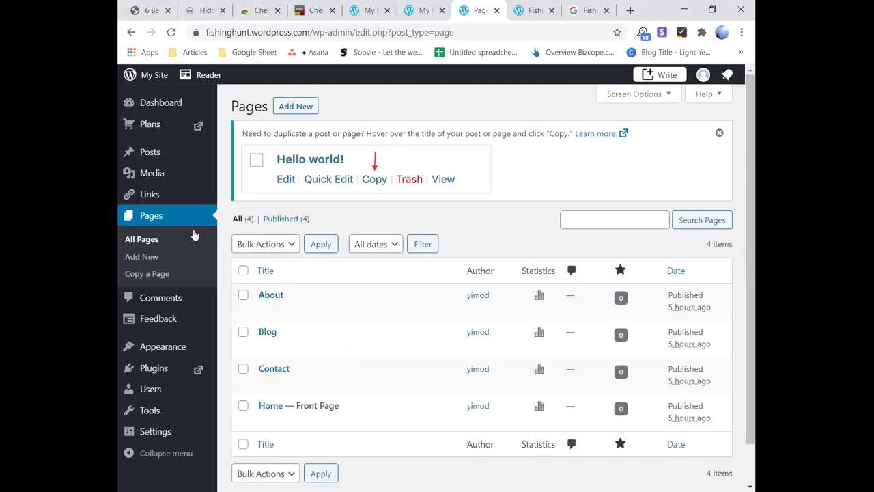
{"action": "mouse_move", "coordinate": [199, 156]}
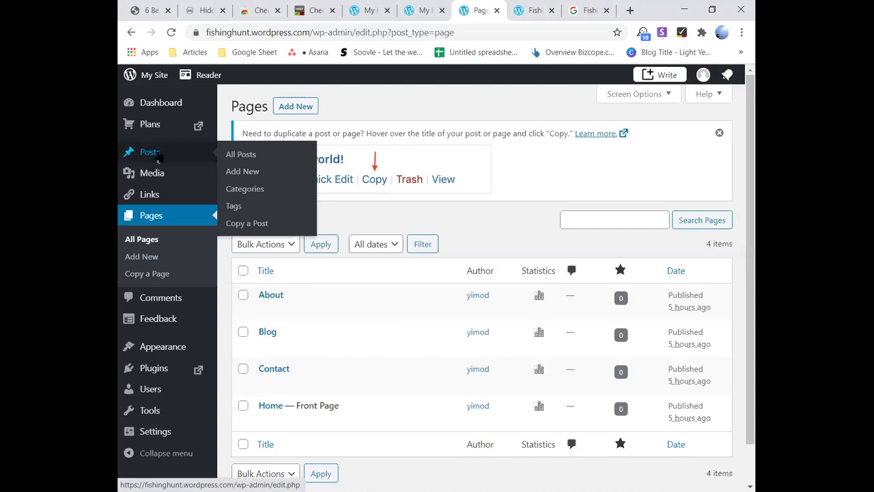
{"action": "left_click", "coordinate": [254, 155]}
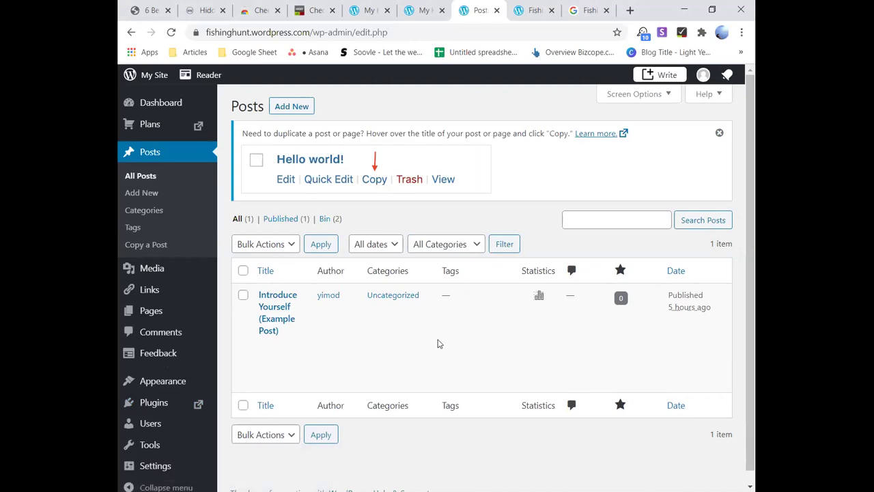
{"action": "mouse_move", "coordinate": [423, 378]}
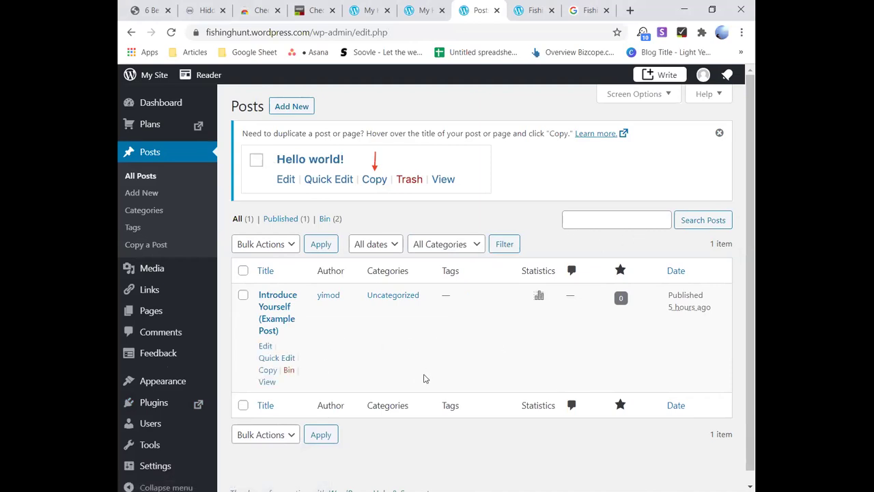
Step: Start a new post and copy the Windward article title "Hidden in Plain Sight: Fishing Boats as Links in Illicit Supply Chains"
{"action": "left_click", "coordinate": [169, 198]}
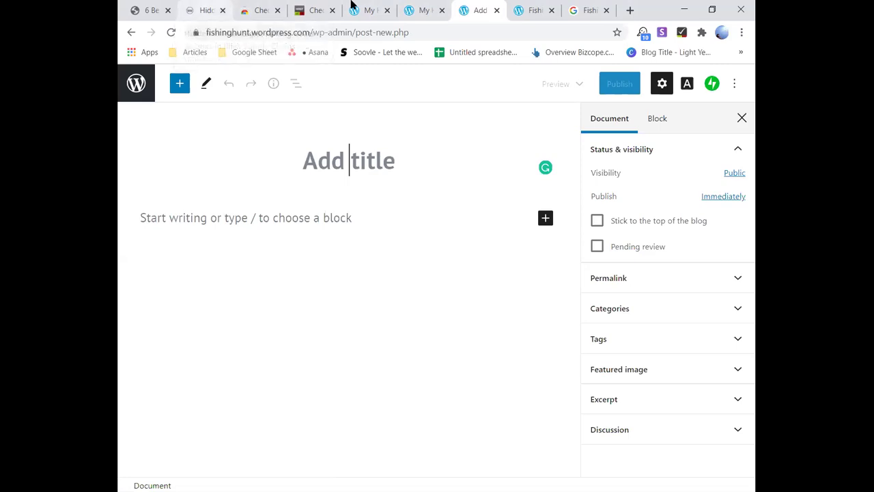
{"action": "key", "text": "ctrl+2"}
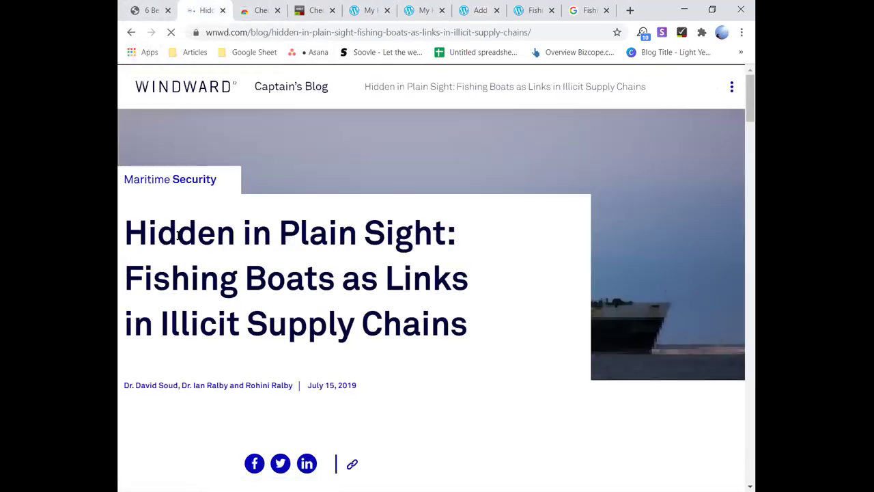
{"action": "left_click_drag", "start_coordinate": [123, 222], "coordinate": [455, 339]}
{"action": "key", "text": "shift+Up"}
{"action": "key", "text": "shift+Up"}
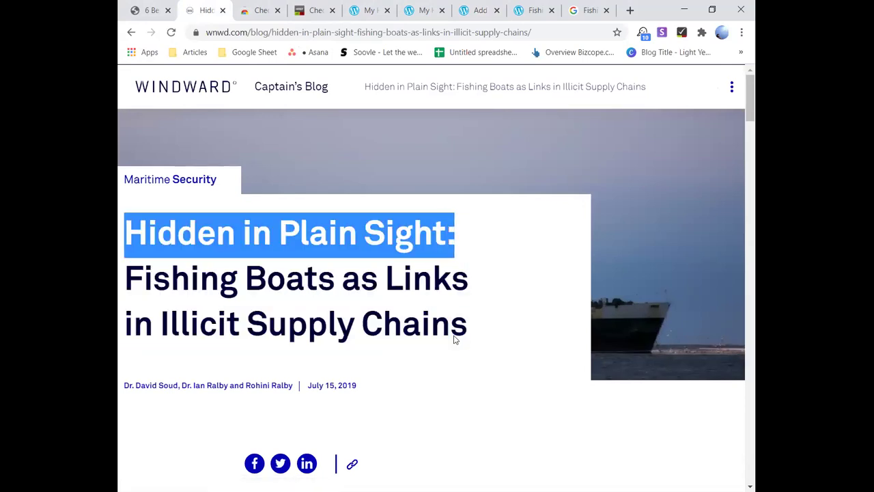
{"action": "scroll", "coordinate": [454, 340], "scroll_direction": "down", "scroll_amount": 15}
{"action": "scroll", "coordinate": [454, 340], "scroll_direction": "up", "scroll_amount": 15}
{"action": "left_click_drag", "start_coordinate": [454, 340], "coordinate": [117, 222]}
{"action": "key", "text": "ctrl+c"}
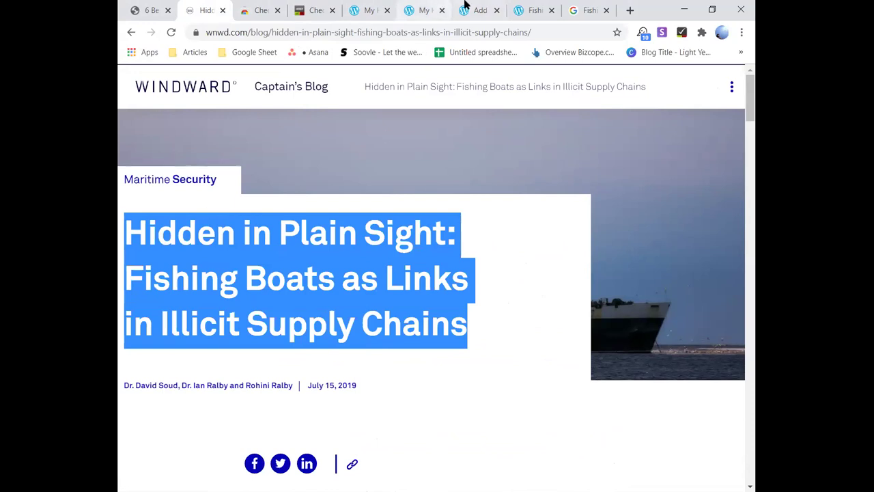
Step: Close the new post's browser tab and reopen the site's WP Admin dashboard from My Home
{"action": "left_click", "coordinate": [496, 10]}
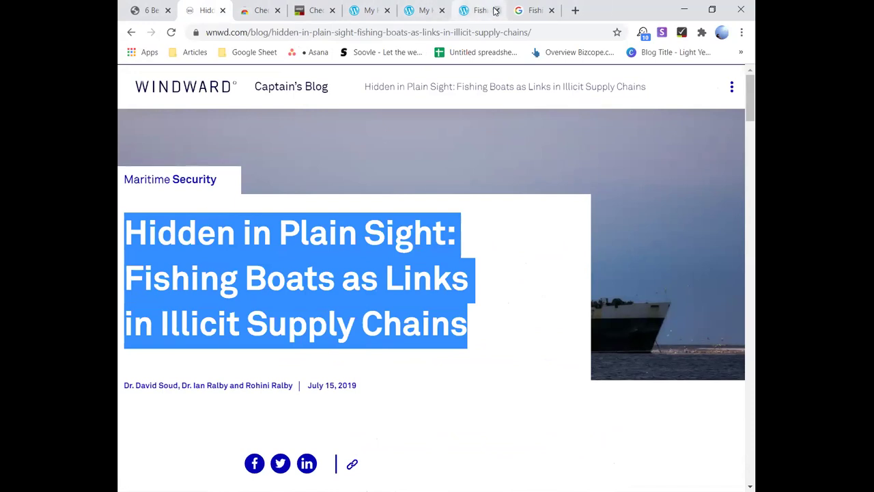
{"action": "left_click", "coordinate": [421, 10]}
{"action": "left_click", "coordinate": [401, 9]}
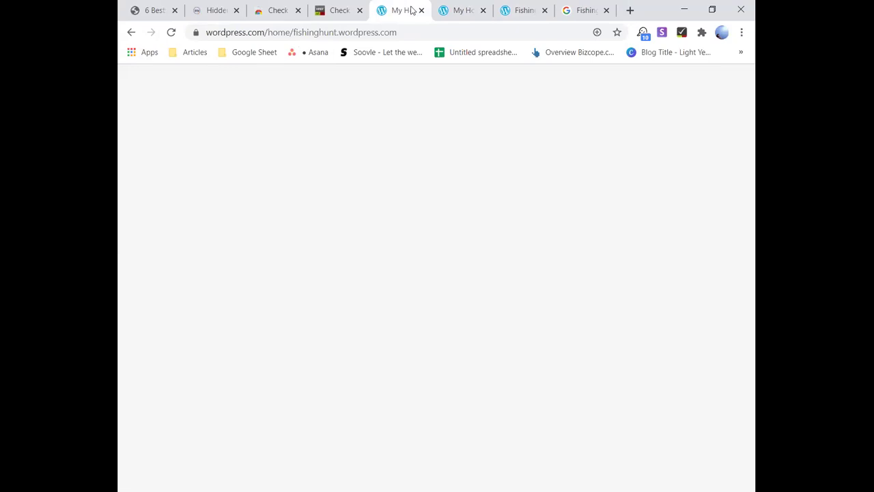
{"action": "left_click", "coordinate": [473, 9]}
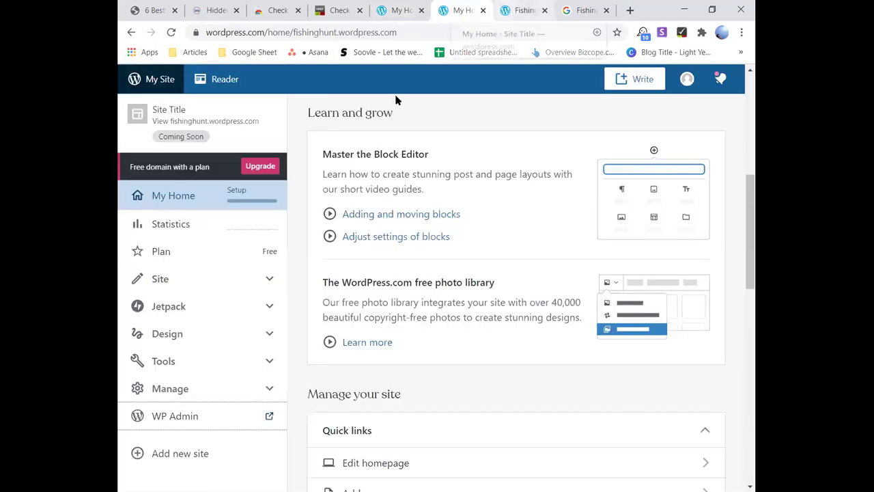
{"action": "left_click", "coordinate": [208, 426]}
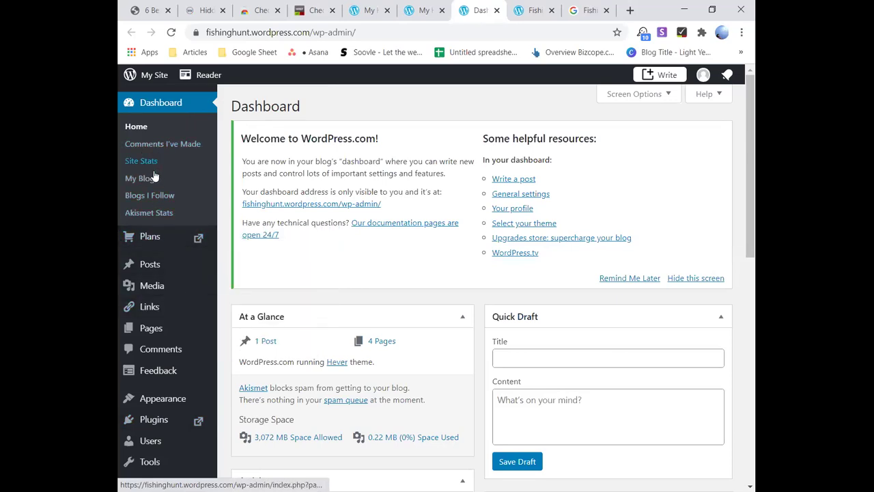
{"action": "mouse_move", "coordinate": [162, 292]}
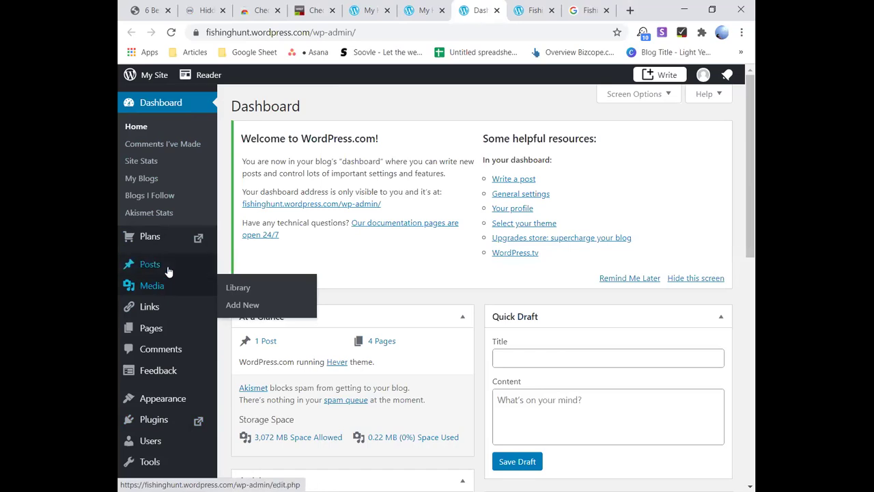
Step: Start a new post and paste the copied title "Hidden in Plain Sight: Fishing Boats as Links in Illicit Supply Chains"
{"action": "mouse_move", "coordinate": [168, 269]}
{"action": "left_click", "coordinate": [248, 285]}
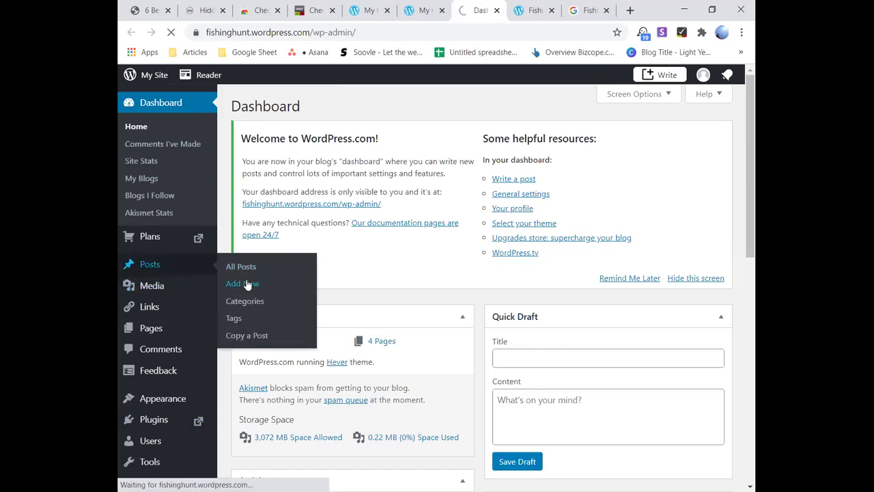
{"action": "left_click", "coordinate": [533, 10]}
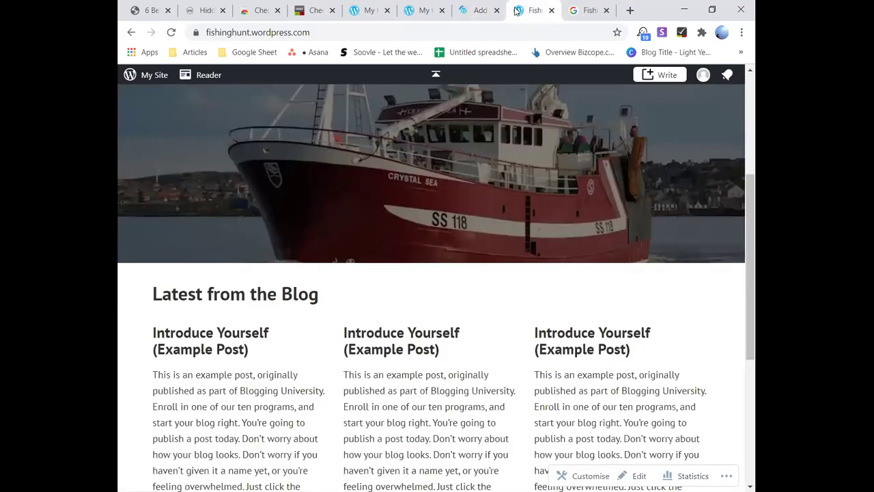
{"action": "left_click", "coordinate": [465, 10]}
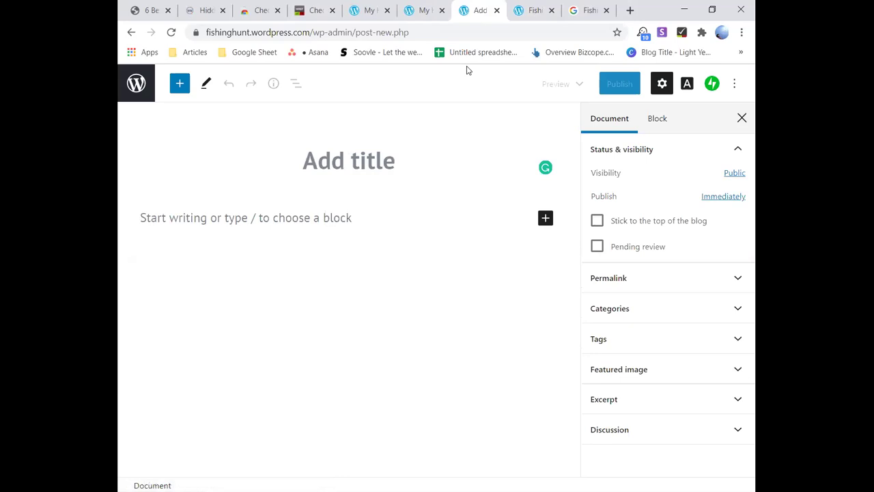
{"action": "key", "text": "ctrl+v"}
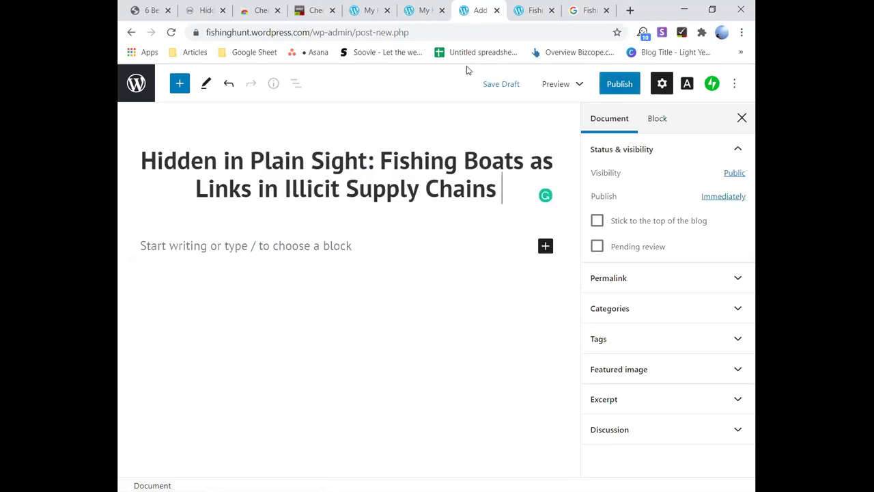
Step: Copy the first two paragraphs of the Windward article, from "Millions of fishing vessels" to "United States.", into the post body
{"action": "left_click", "coordinate": [120, 6]}
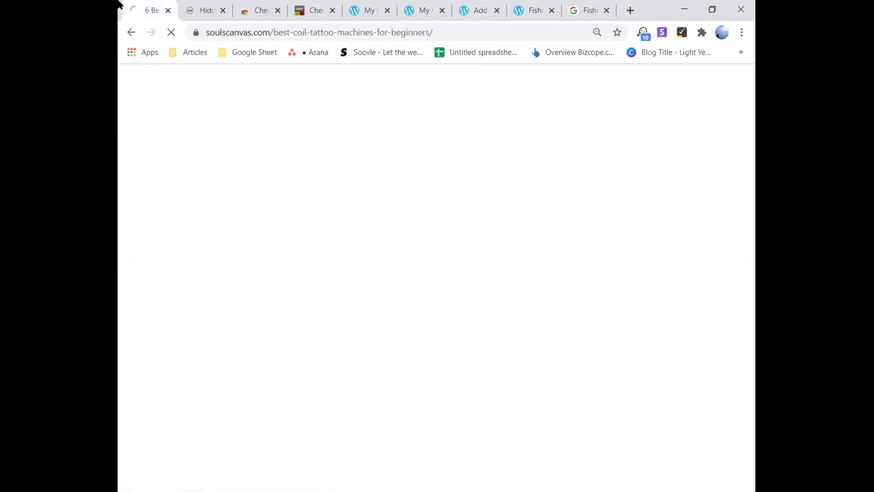
{"action": "left_click", "coordinate": [203, 10]}
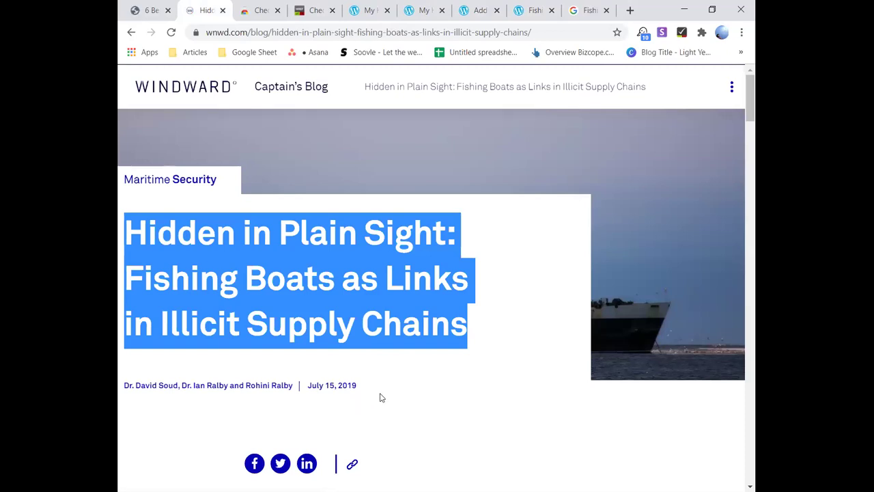
{"action": "scroll", "coordinate": [381, 398], "scroll_direction": "down", "scroll_amount": 8}
{"action": "scroll", "coordinate": [222, 206], "scroll_direction": "up", "scroll_amount": 4}
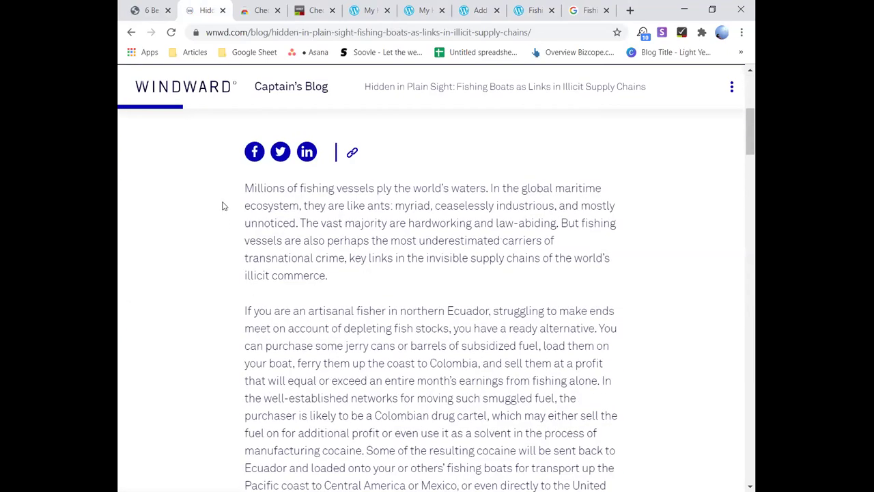
{"action": "left_click_drag", "start_coordinate": [244, 185], "coordinate": [649, 376]}
{"action": "scroll", "coordinate": [667, 430], "scroll_direction": "down", "scroll_amount": 1}
{"action": "scroll", "coordinate": [666, 430], "scroll_direction": "down", "scroll_amount": 1}
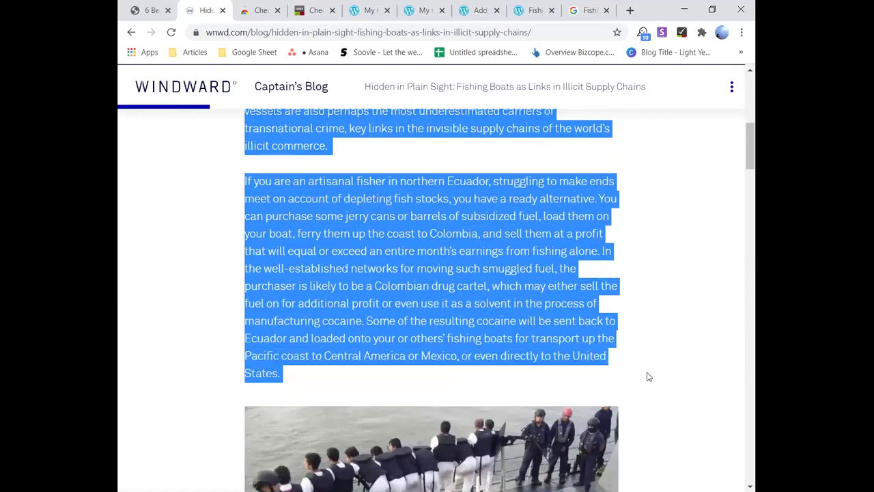
{"action": "left_click", "coordinate": [489, 8]}
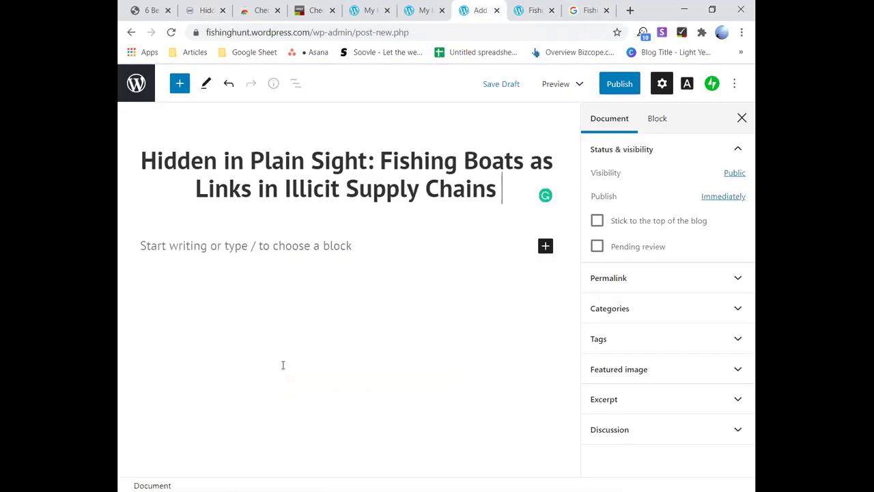
{"action": "left_click", "coordinate": [241, 244]}
{"action": "key", "text": "ctrl+v"}
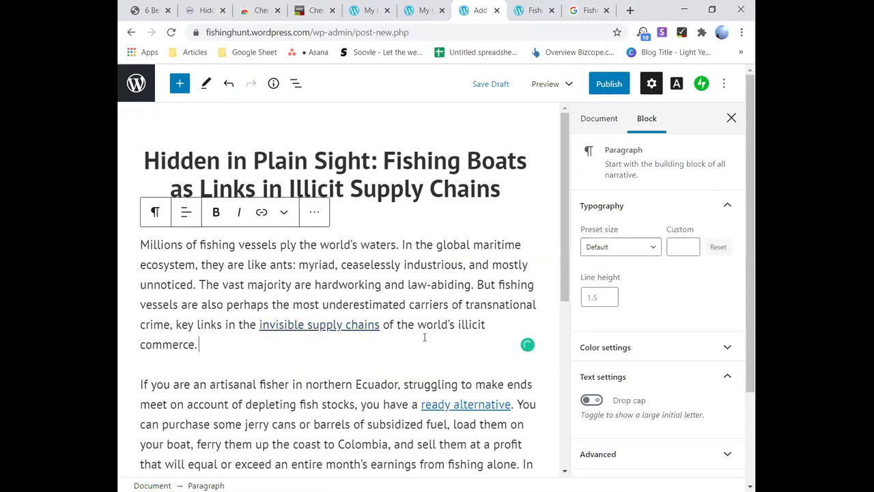
Step: Remove the link from "invisible supply chains" in the first paragraph, bring up an empty link entry, and undo the removal
{"action": "left_click", "coordinate": [362, 341]}
{"action": "left_click", "coordinate": [376, 323]}
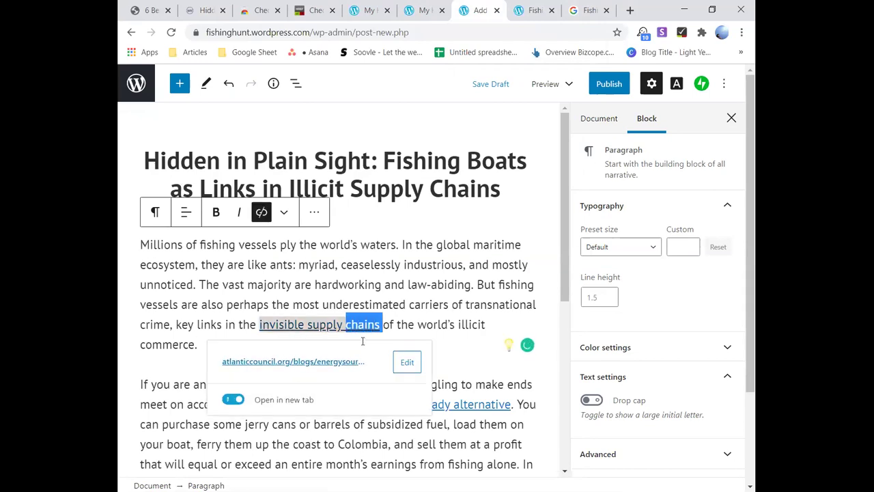
{"action": "left_click", "coordinate": [396, 337]}
{"action": "left_click", "coordinate": [396, 337]}
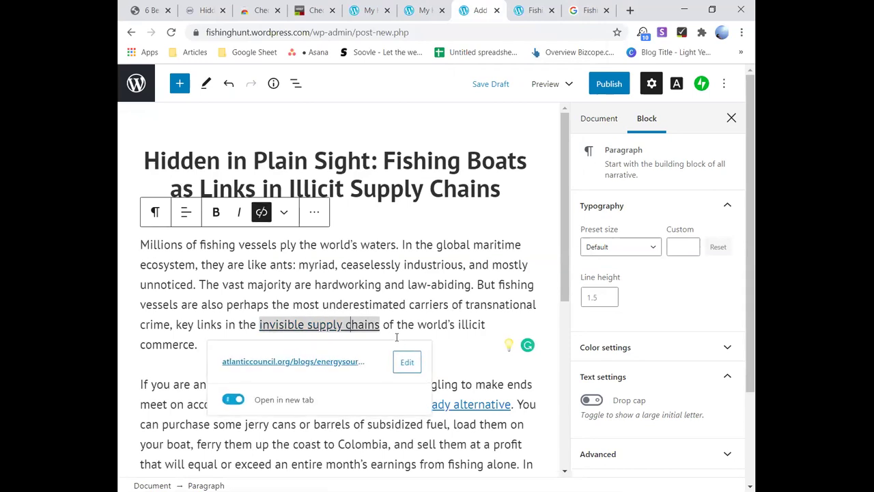
{"action": "left_click", "coordinate": [260, 212]}
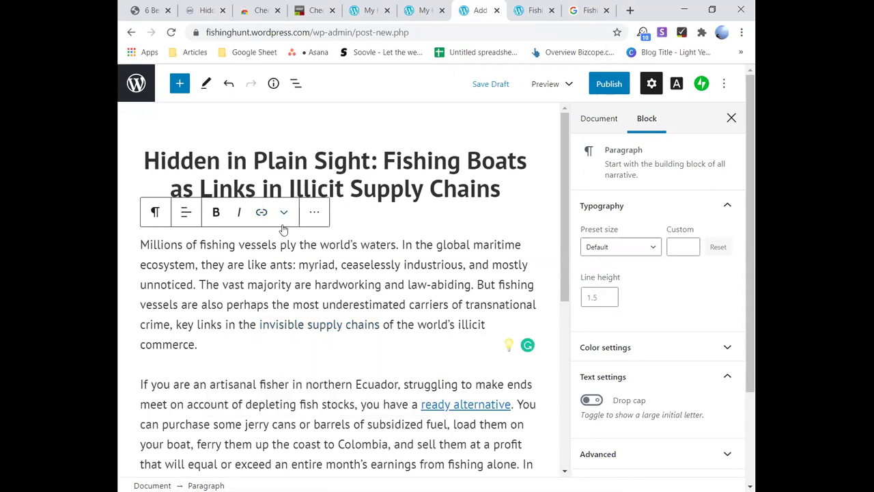
{"action": "left_click", "coordinate": [261, 212]}
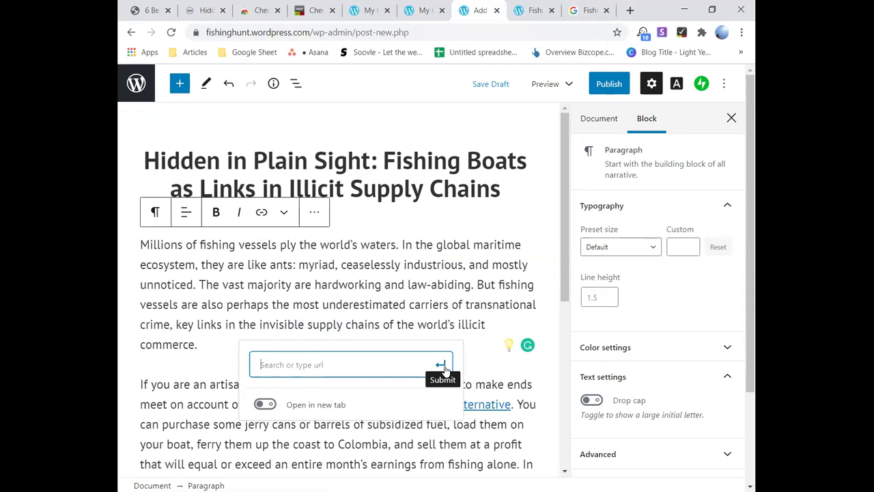
{"action": "left_click", "coordinate": [487, 348]}
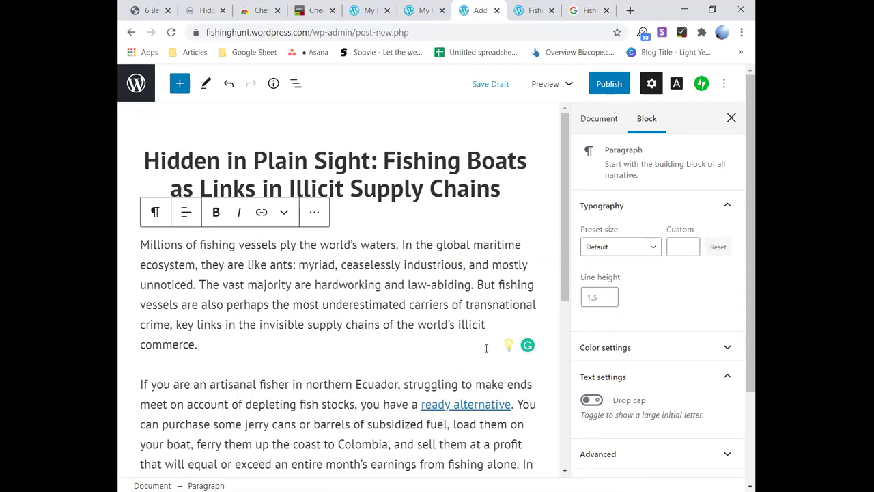
{"action": "key", "text": "ctrl+z"}
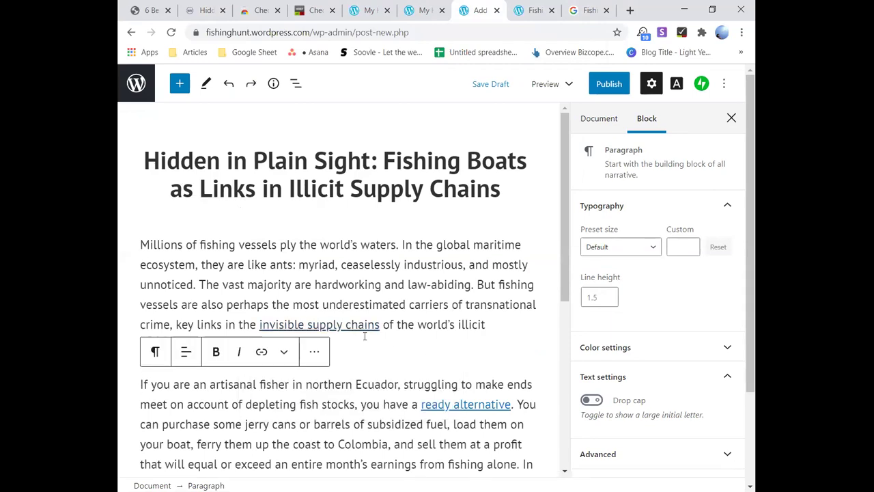
Step: Open the "invisible supply chains" link for editing, inspect its Atlantic Council URL and submit it as is
{"action": "left_click", "coordinate": [309, 331]}
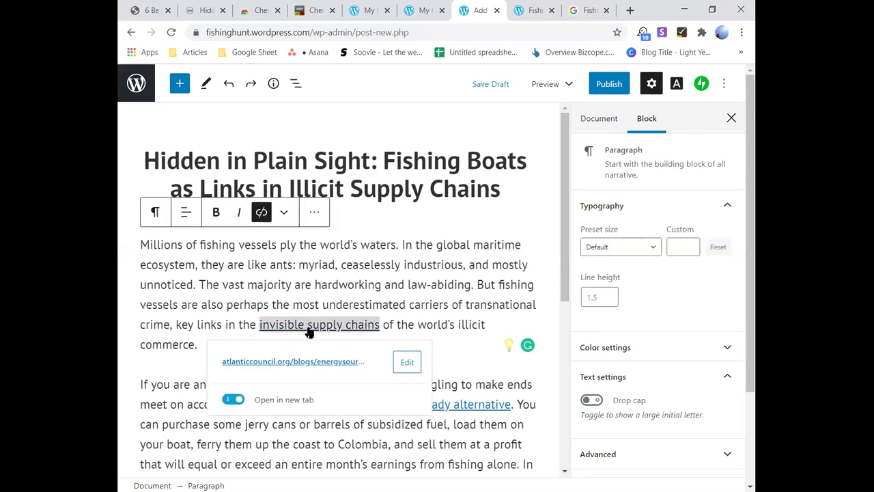
{"action": "left_click", "coordinate": [407, 362]}
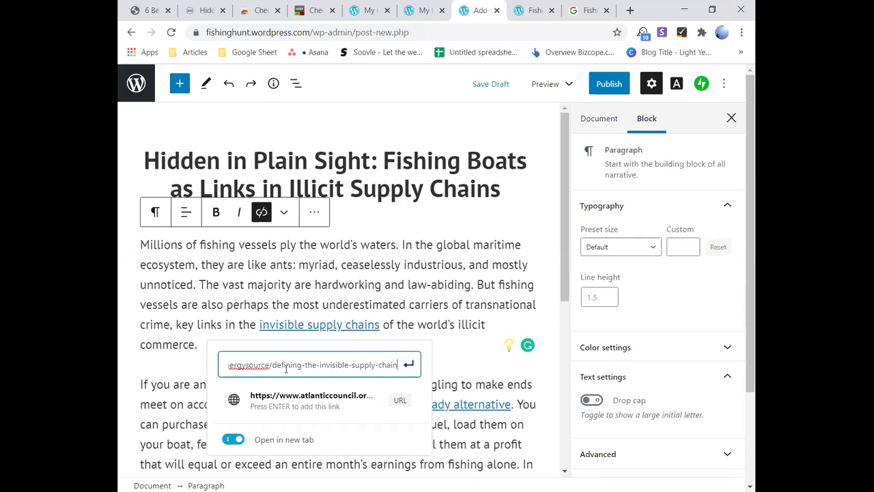
{"action": "left_click", "coordinate": [408, 367]}
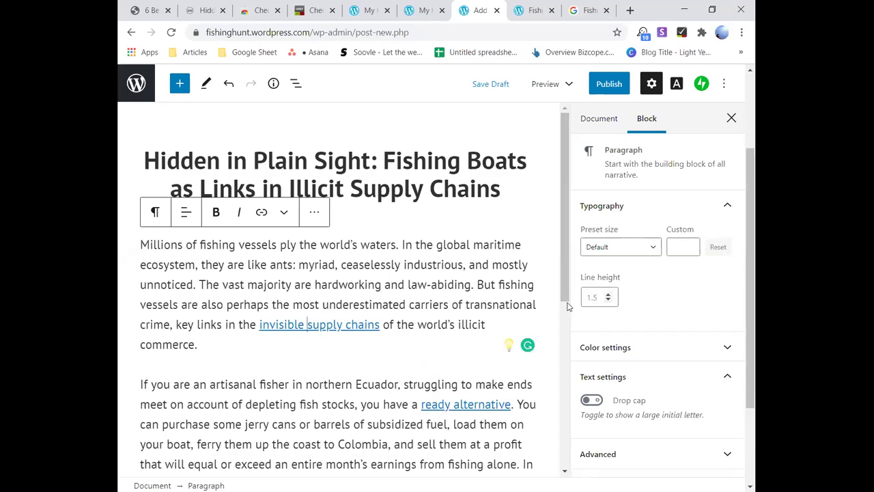
Step: Split the sentence "Millions of fishing vessels ply the world's waters." into its own paragraph and transform it into a heading
{"action": "mouse_move", "coordinate": [562, 202]}
{"action": "left_mouse_down"}
{"action": "mouse_move", "coordinate": [561, 353]}
{"action": "mouse_move", "coordinate": [558, 211]}
{"action": "left_mouse_up"}
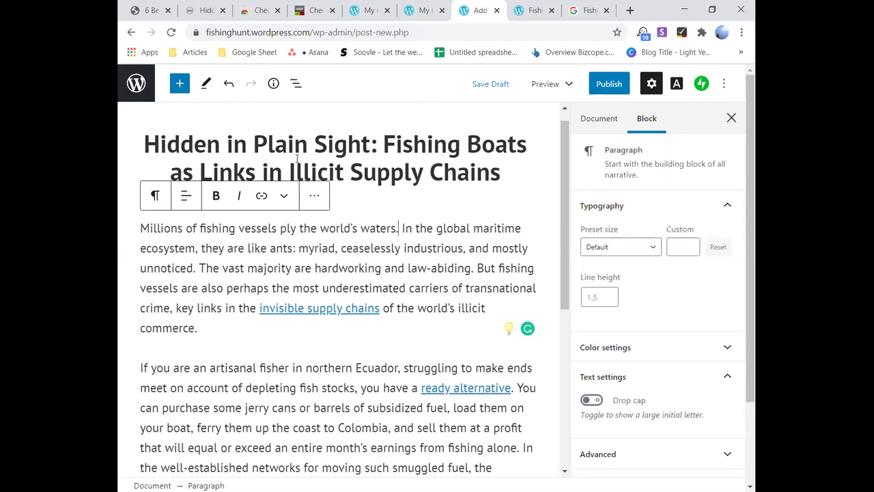
{"action": "key", "text": "Return"}
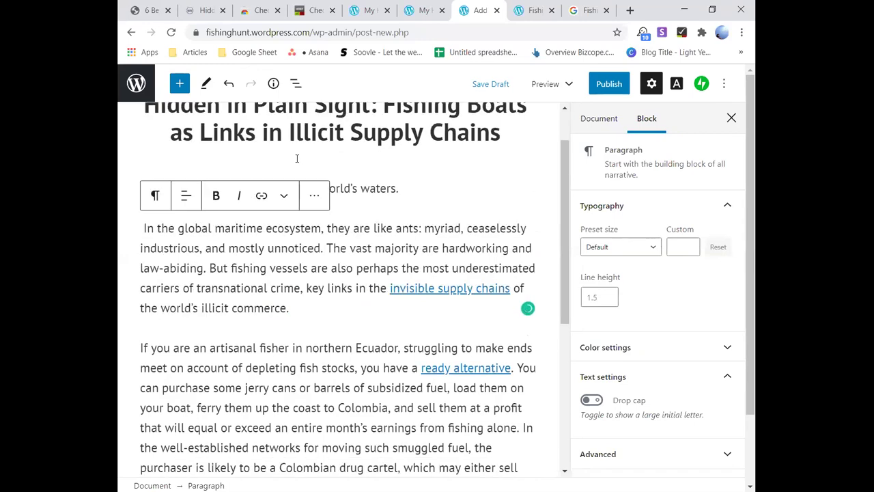
{"action": "left_click_drag", "start_coordinate": [399, 189], "coordinate": [121, 204]}
{"action": "left_click", "coordinate": [282, 190]}
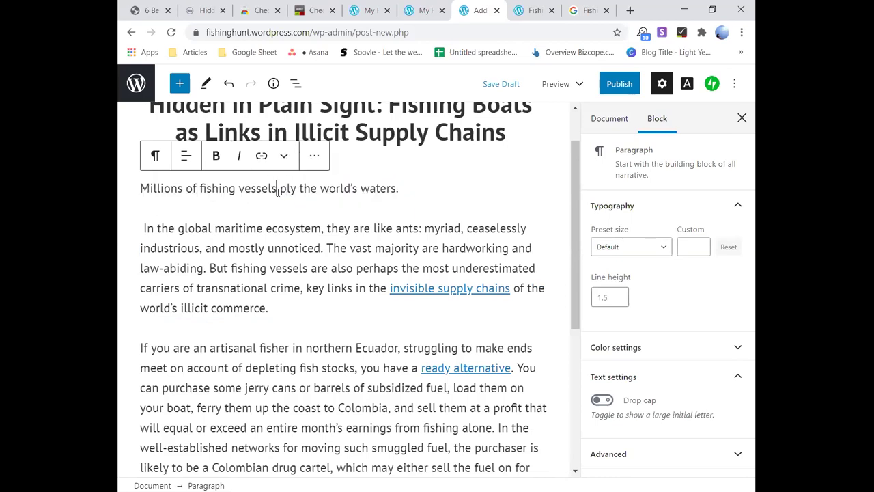
{"action": "triple_click", "coordinate": [279, 190]}
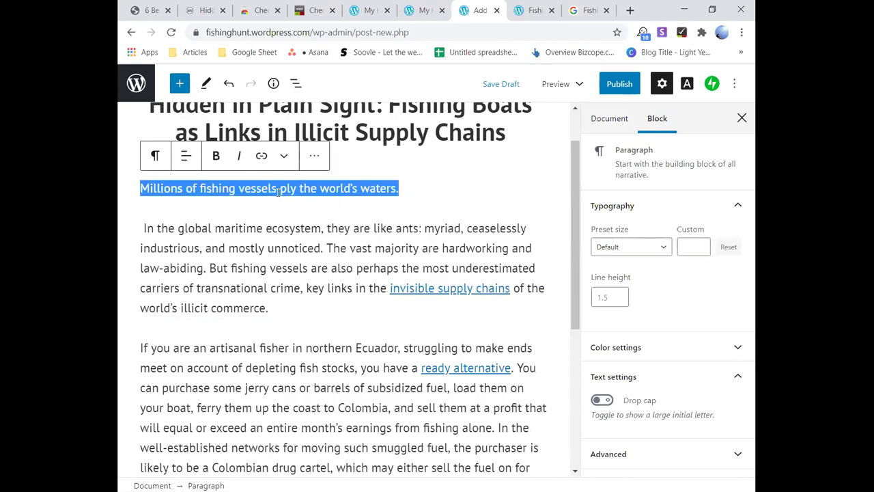
{"action": "left_click", "coordinate": [156, 158]}
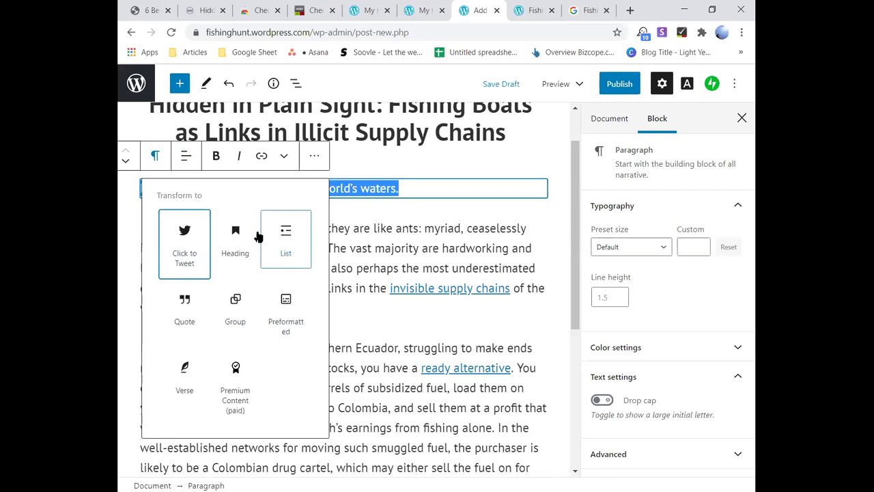
{"action": "left_click", "coordinate": [235, 239]}
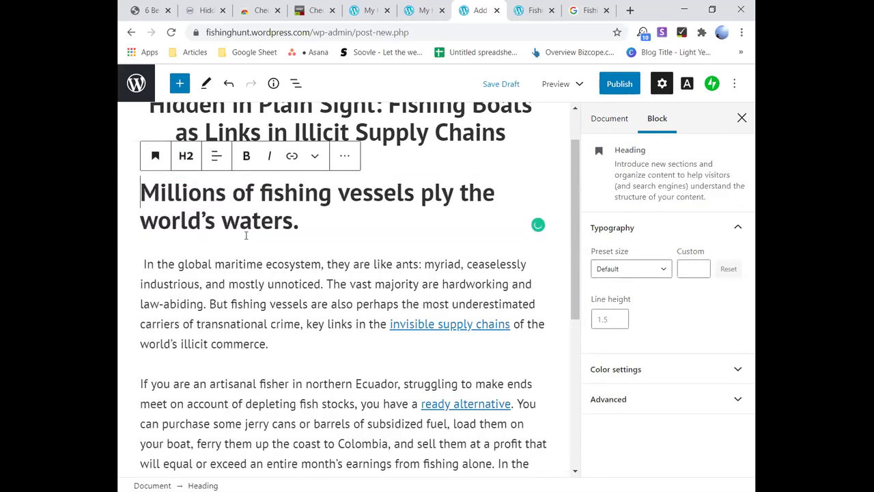
Step: Try levels H3 and H4 on the "Millions of fishing vessels" heading and set it back to H2
{"action": "left_click", "coordinate": [186, 157]}
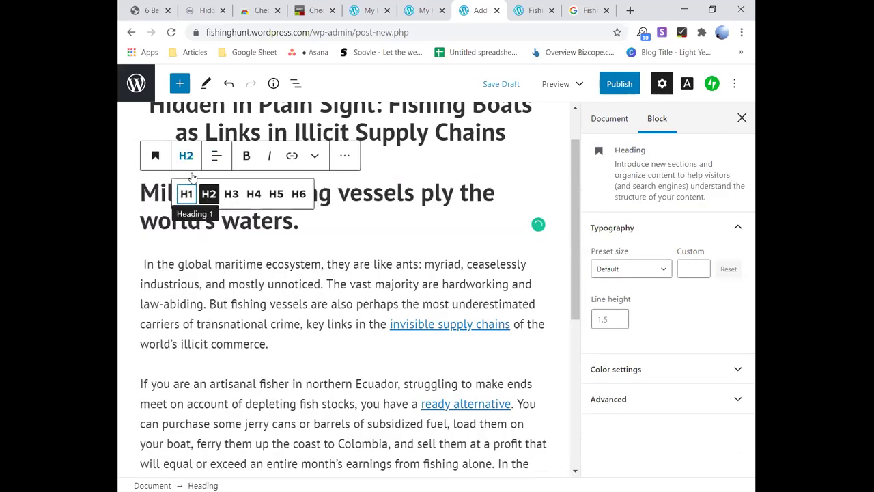
{"action": "left_click", "coordinate": [232, 194]}
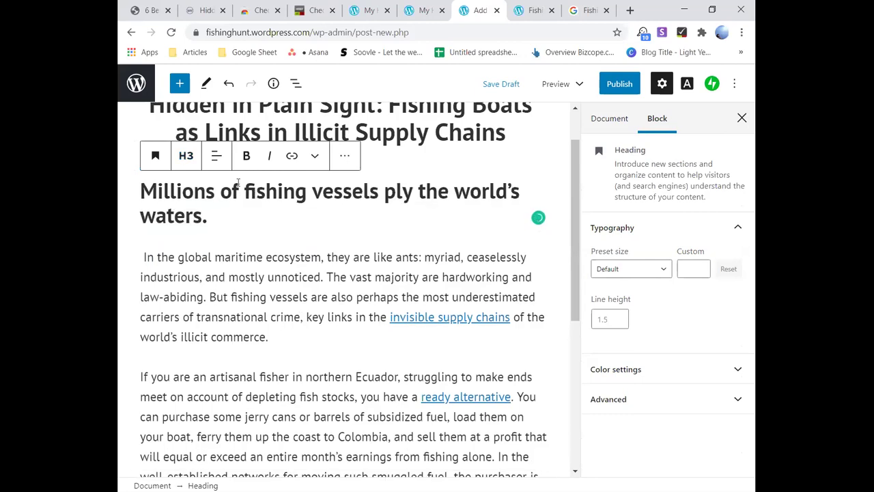
{"action": "left_click", "coordinate": [186, 156]}
{"action": "left_click", "coordinate": [254, 193]}
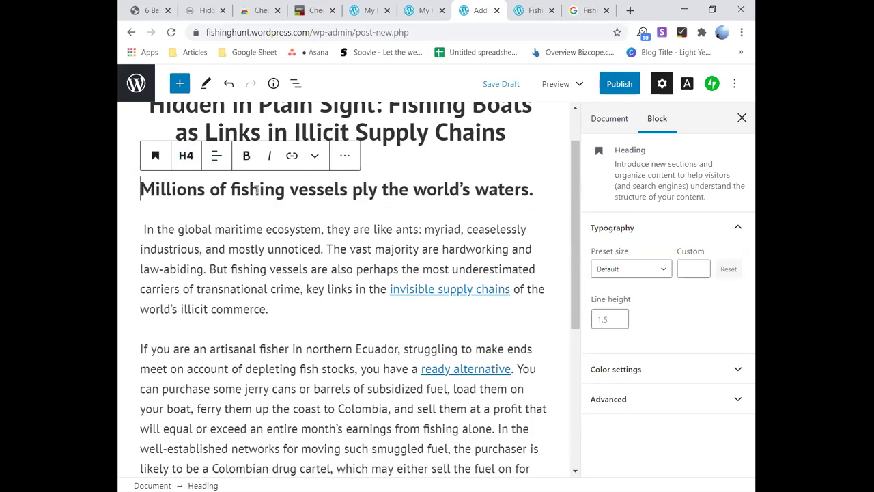
{"action": "left_click", "coordinate": [186, 156]}
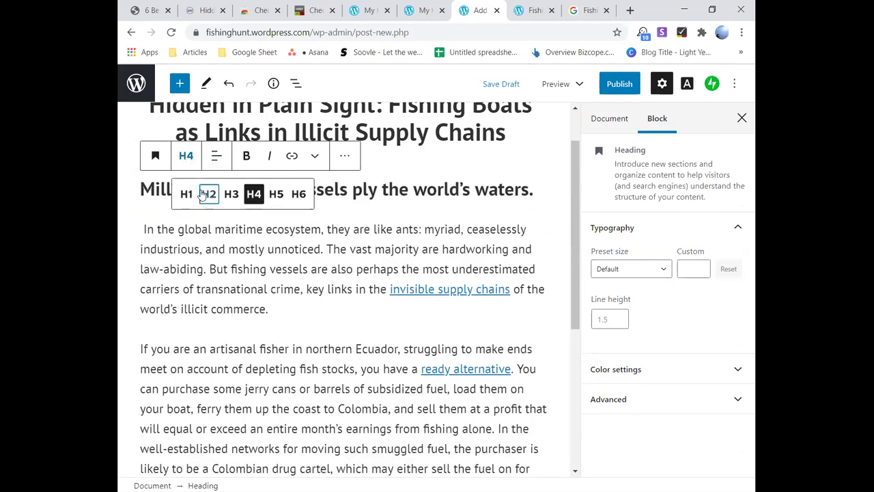
{"action": "left_click", "coordinate": [208, 194]}
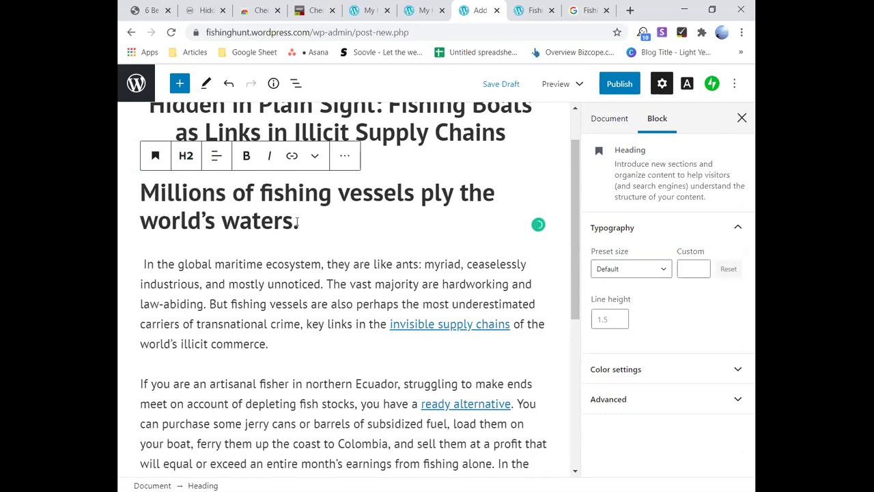
{"action": "scroll", "coordinate": [299, 222], "scroll_direction": "down", "scroll_amount": 5}
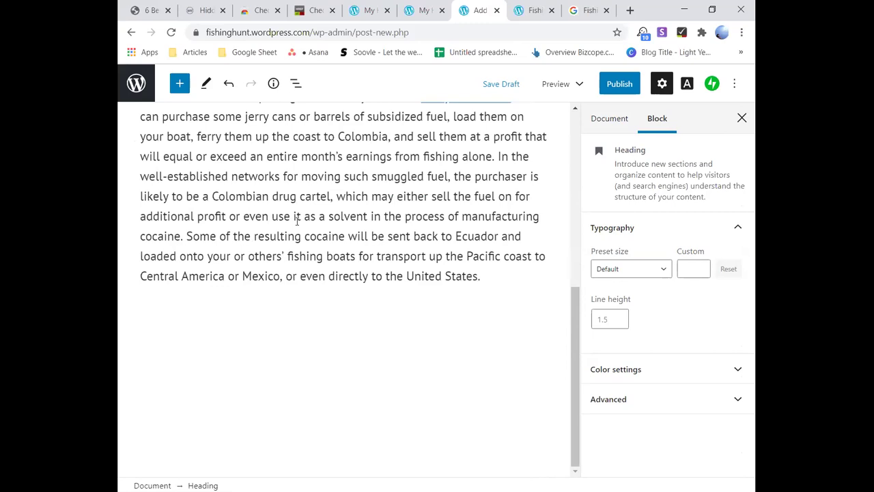
{"action": "scroll", "coordinate": [297, 220], "scroll_direction": "up", "scroll_amount": 4}
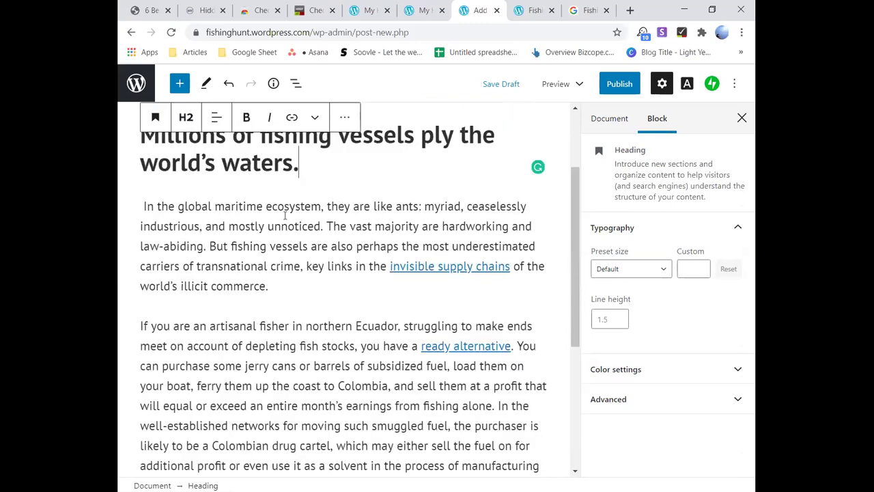
{"action": "left_click", "coordinate": [288, 295]}
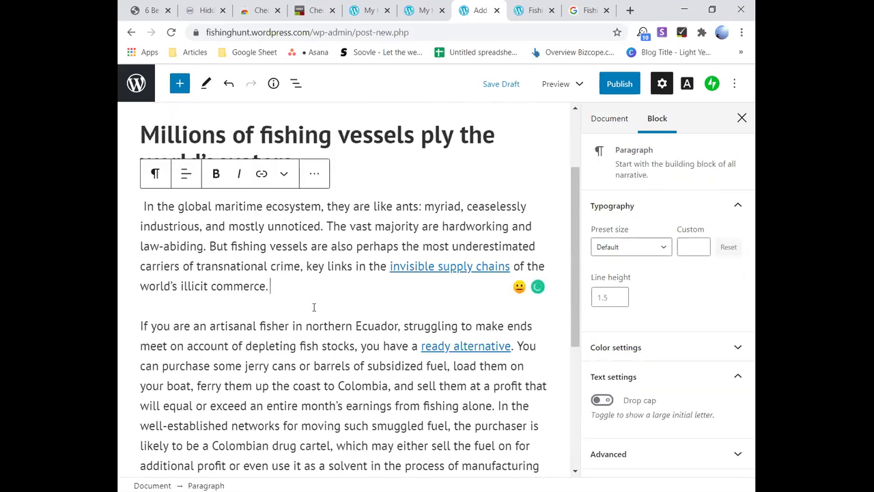
{"action": "scroll", "coordinate": [313, 308], "scroll_direction": "down", "scroll_amount": 4}
{"action": "scroll", "coordinate": [314, 308], "scroll_direction": "up", "scroll_amount": 5}
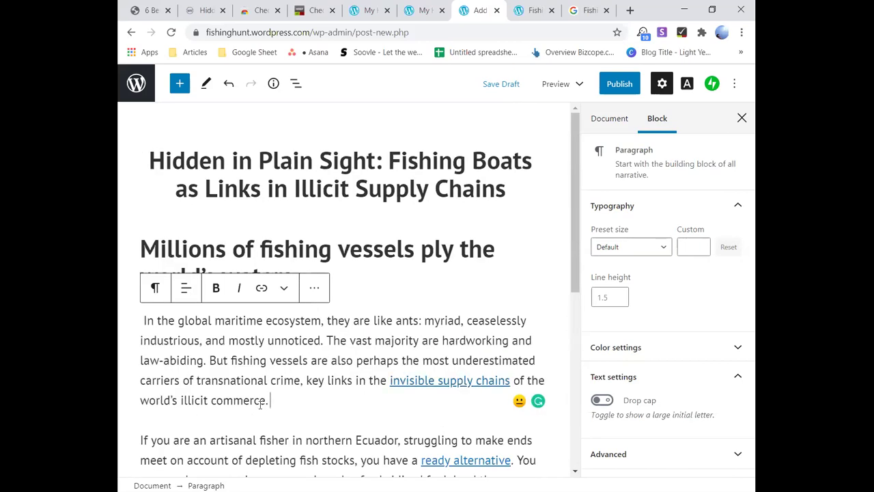
{"action": "left_click_drag", "start_coordinate": [270, 400], "coordinate": [177, 394]}
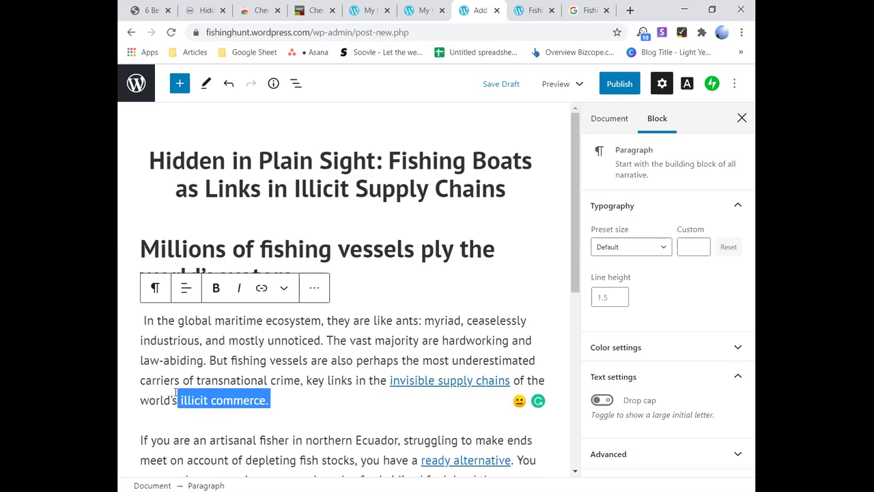
{"action": "double_click", "coordinate": [245, 400]}
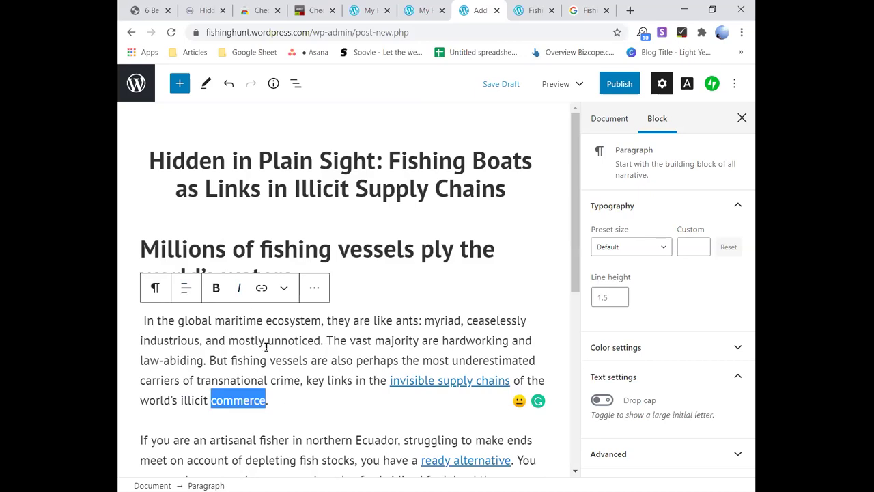
{"action": "left_click", "coordinate": [282, 401]}
{"action": "left_click", "coordinate": [315, 289]}
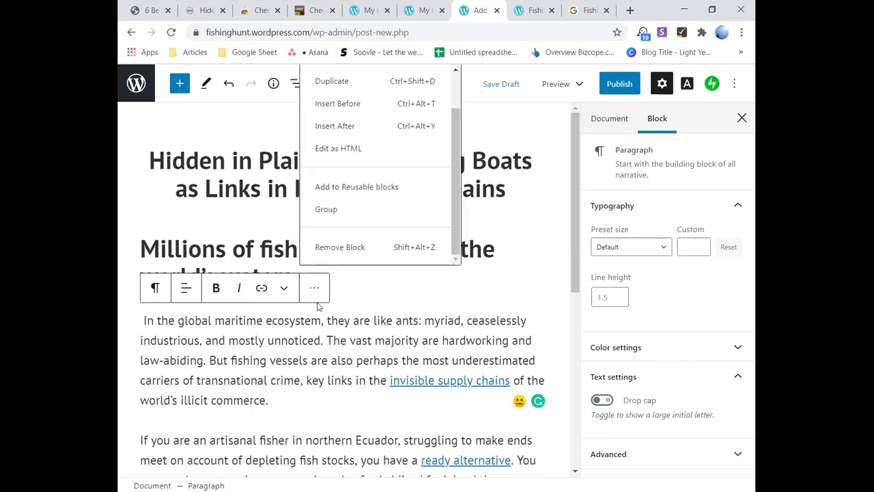
{"action": "left_click", "coordinate": [318, 307]}
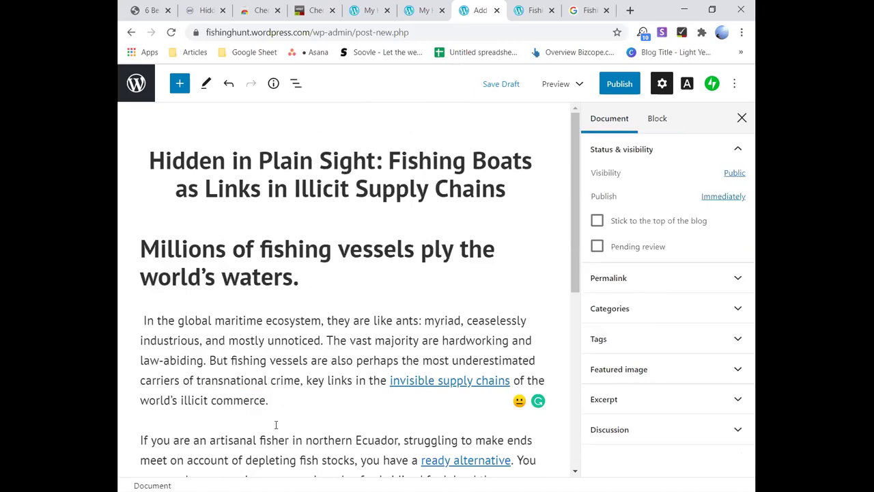
Step: Select the word "networks" in the Ecuador paragraph and bring up an empty link entry for it
{"action": "scroll", "coordinate": [276, 425], "scroll_direction": "down", "scroll_amount": 2}
{"action": "mouse_move", "coordinate": [256, 416]}
{"action": "left_mouse_down"}
{"action": "mouse_move", "coordinate": [301, 416]}
{"action": "mouse_move", "coordinate": [253, 413]}
{"action": "left_mouse_up"}
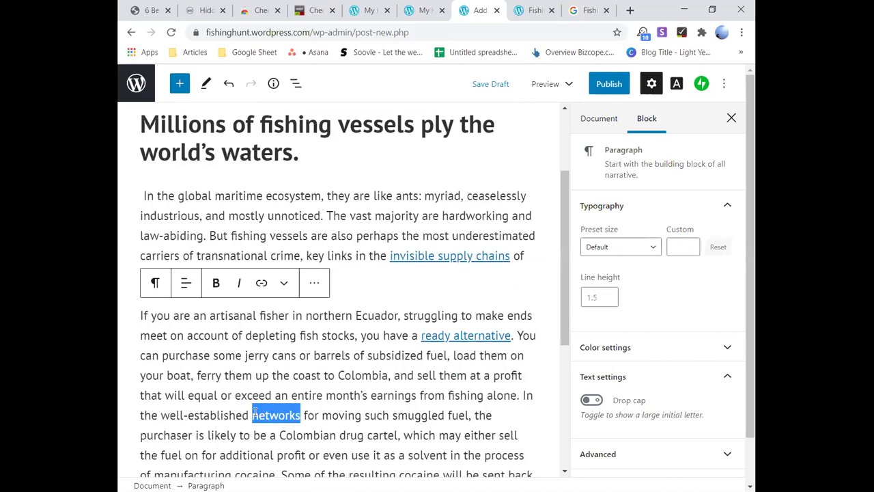
{"action": "double_click", "coordinate": [274, 412]}
{"action": "key", "text": "Escape"}
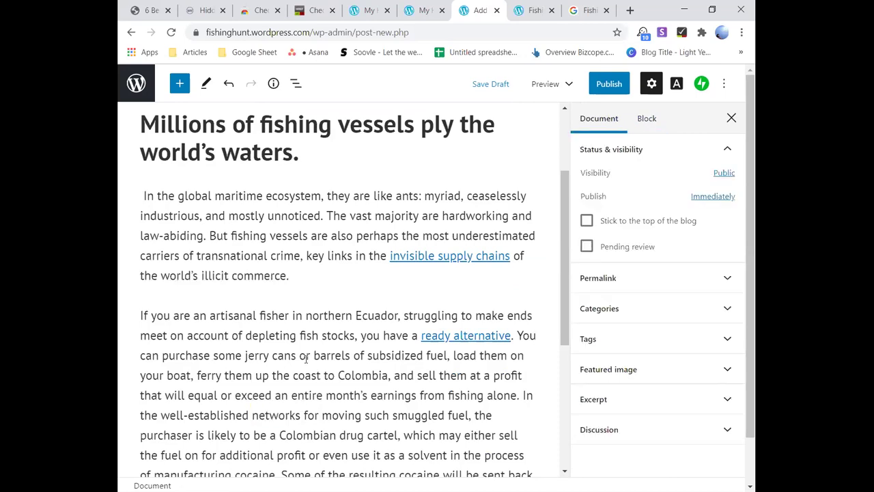
{"action": "double_click", "coordinate": [298, 414]}
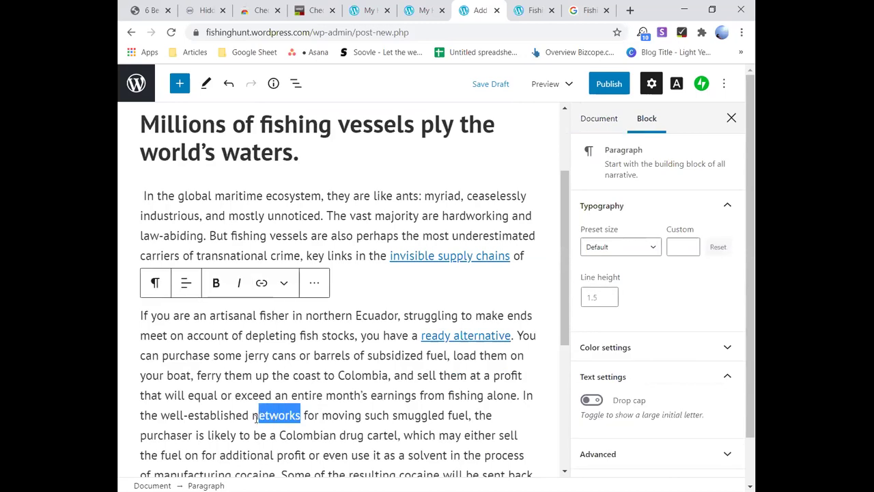
{"action": "left_click", "coordinate": [261, 283]}
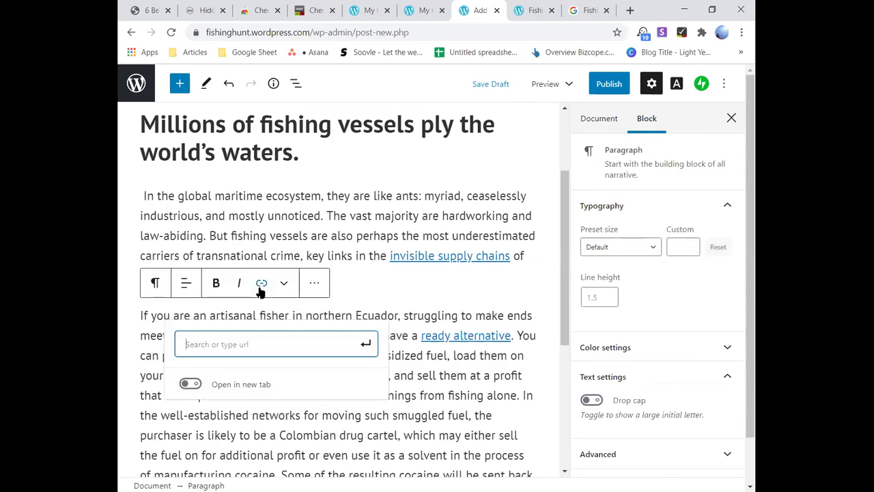
Step: Copy the address of the soulscanvas.com best-coil-tattoo-machines-for-beginners page and link "networks" to it
{"action": "left_click", "coordinate": [164, 9]}
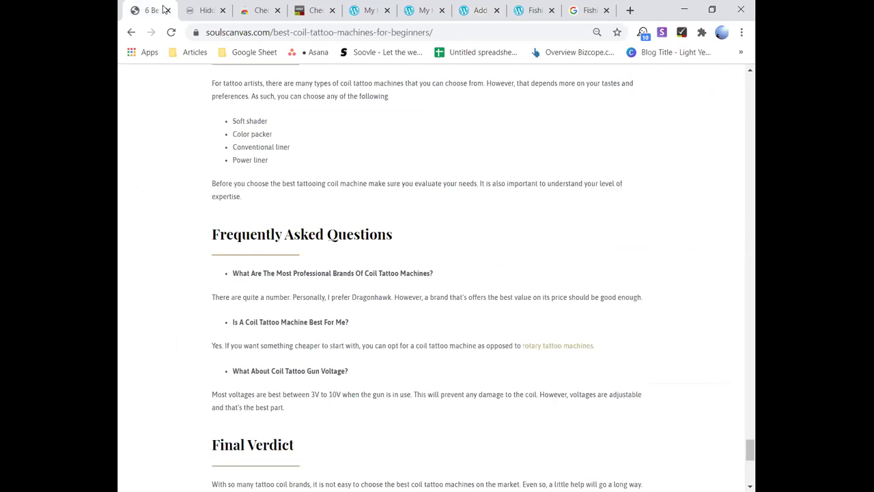
{"action": "left_click", "coordinate": [296, 32]}
{"action": "key", "text": "ctrl+c"}
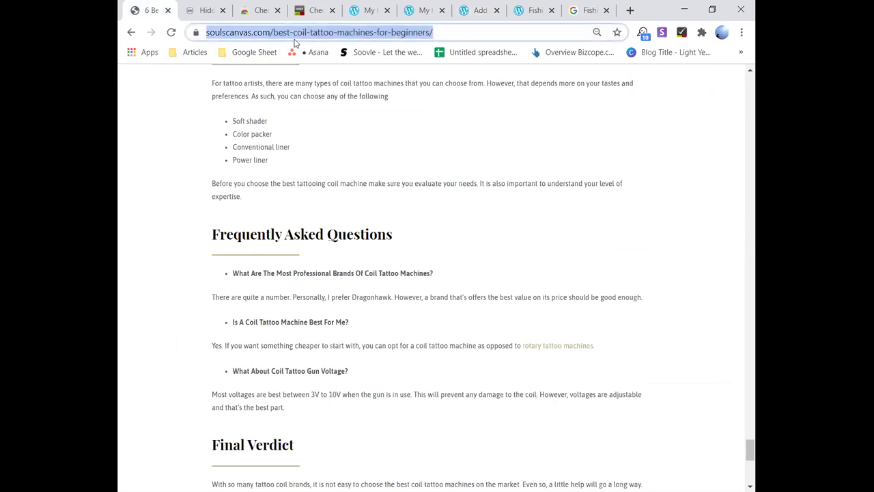
{"action": "left_click", "coordinate": [532, 11]}
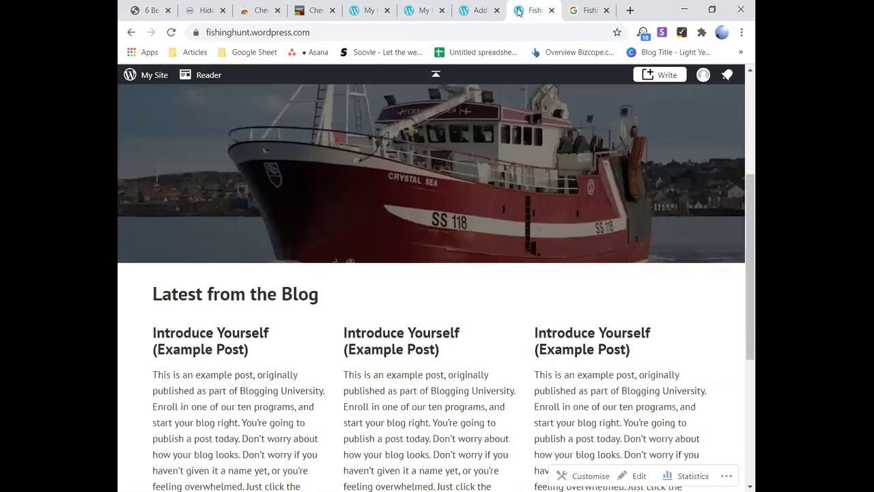
{"action": "left_click", "coordinate": [478, 9]}
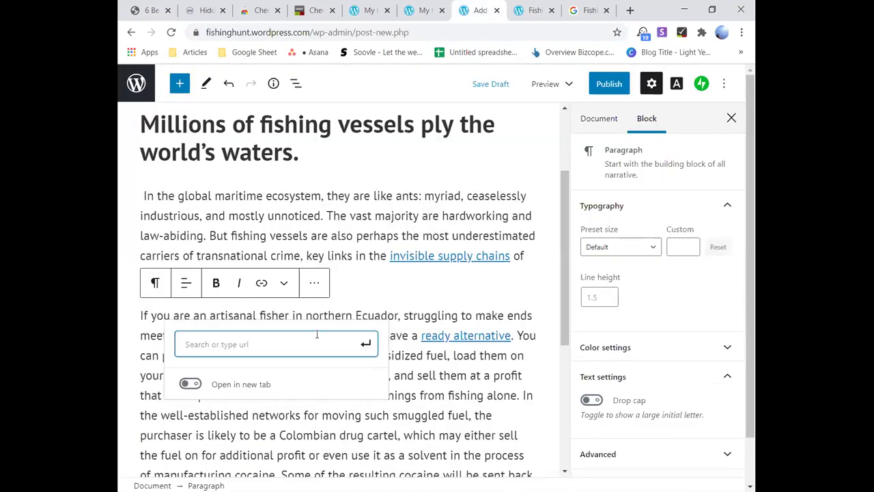
{"action": "key", "text": "ctrl+v"}
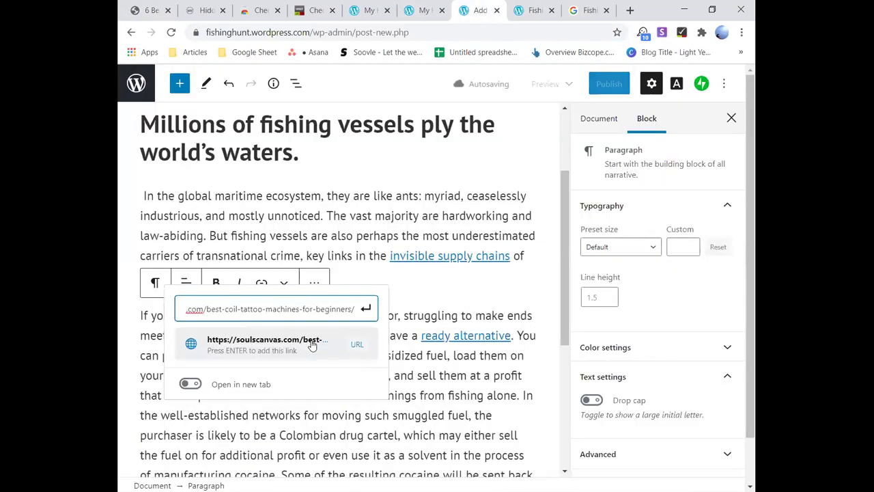
{"action": "left_click", "coordinate": [356, 345]}
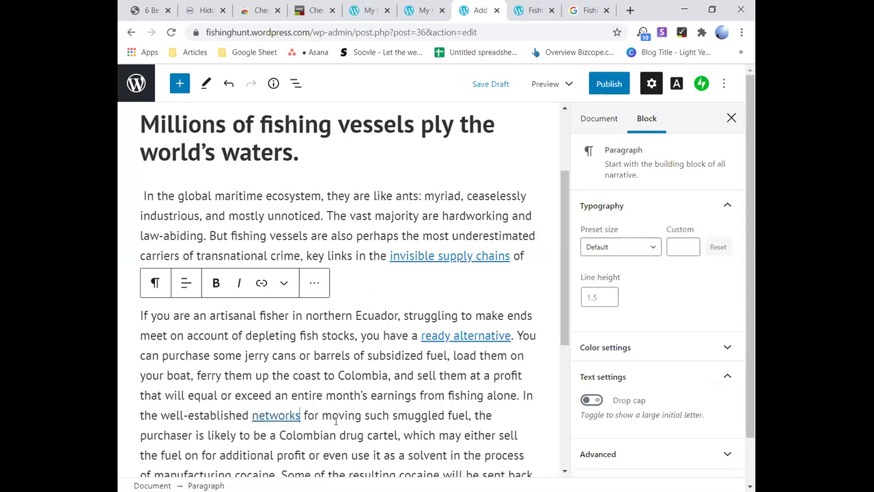
Step: Open the "networks" link for editing, clear its whole URL and cancel the edit
{"action": "left_click", "coordinate": [287, 418]}
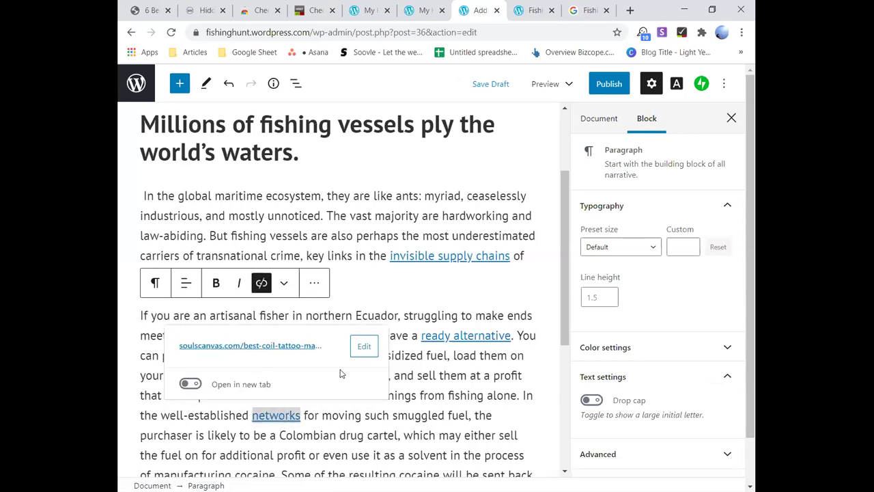
{"action": "left_click", "coordinate": [365, 344]}
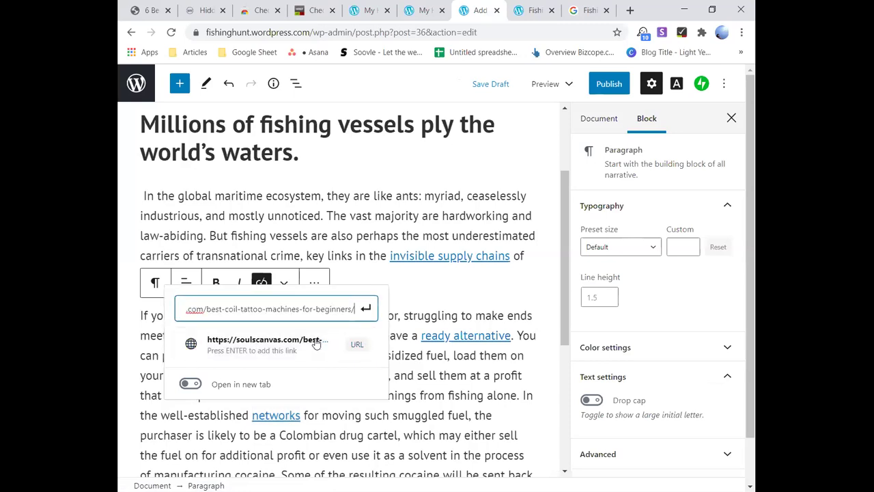
{"action": "key", "text": "BackSpace"}
{"action": "key", "text": "BackSpace"}
{"action": "key", "text": "BackSpace"}
{"action": "key", "text": "BackSpace"}
{"action": "key", "text": "BackSpace"}
{"action": "key", "text": "BackSpace"}
{"action": "key", "text": "BackSpace"}
{"action": "key", "text": "BackSpace"}
{"action": "key", "text": "BackSpace"}
{"action": "key", "text": "BackSpace"}
{"action": "key", "text": "BackSpace"}
{"action": "key", "text": "BackSpace"}
{"action": "key", "text": "BackSpace"}
{"action": "key", "text": "BackSpace"}
{"action": "key", "text": "BackSpace"}
{"action": "key", "text": "BackSpace"}
{"action": "key", "text": "BackSpace"}
{"action": "key", "text": "BackSpace"}
{"action": "key", "text": "BackSpace"}
{"action": "key", "text": "BackSpace"}
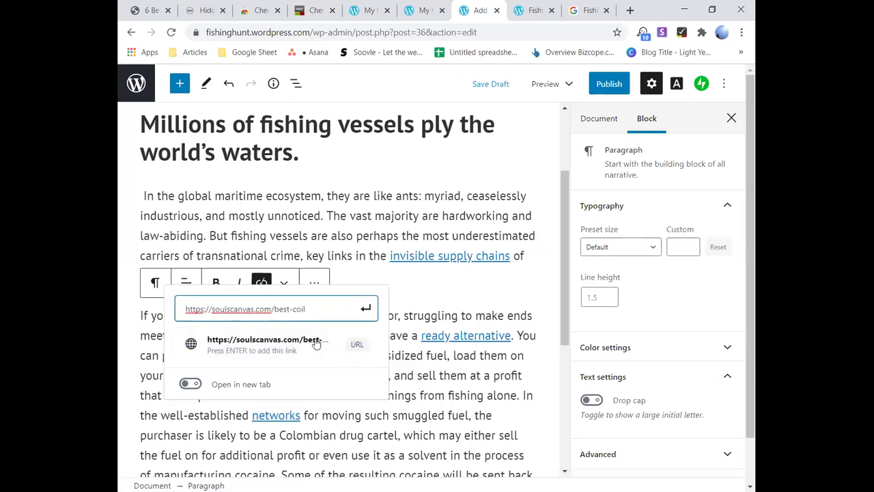
{"action": "key", "text": "BackSpace"}
{"action": "key", "text": "BackSpace"}
{"action": "key", "text": "BackSpace"}
{"action": "key", "text": "BackSpace"}
{"action": "key", "text": "BackSpace"}
{"action": "key", "text": "BackSpace"}
{"action": "key", "text": "BackSpace"}
{"action": "key", "text": "BackSpace"}
{"action": "key", "text": "BackSpace"}
{"action": "key", "text": "BackSpace"}
{"action": "key", "text": "BackSpace"}
{"action": "key", "text": "BackSpace"}
{"action": "key", "text": "BackSpace"}
{"action": "key", "text": "BackSpace"}
{"action": "key", "text": "BackSpace"}
{"action": "key", "text": "BackSpace"}
{"action": "key", "text": "BackSpace"}
{"action": "key", "text": "BackSpace"}
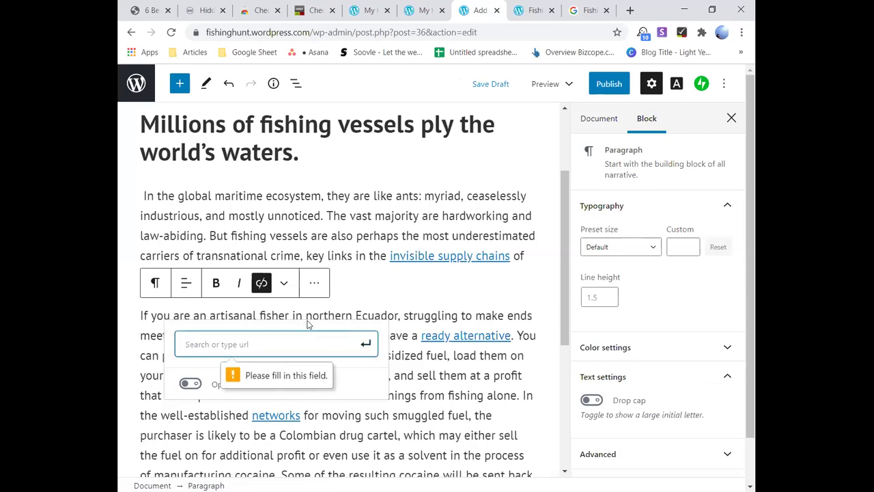
{"action": "key", "text": "Escape"}
Step: Dismiss the empty link entry and remove the link from "networks"
{"action": "left_click", "coordinate": [260, 284]}
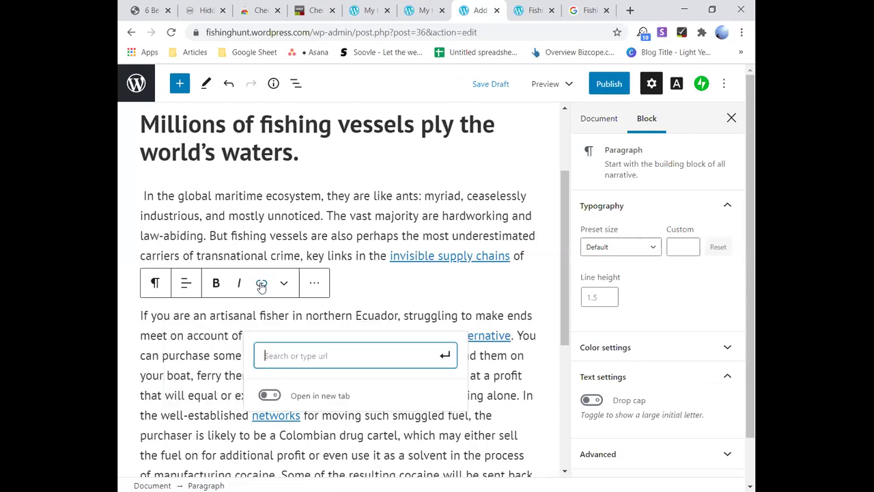
{"action": "key", "text": "Escape"}
{"action": "key", "text": "Up"}
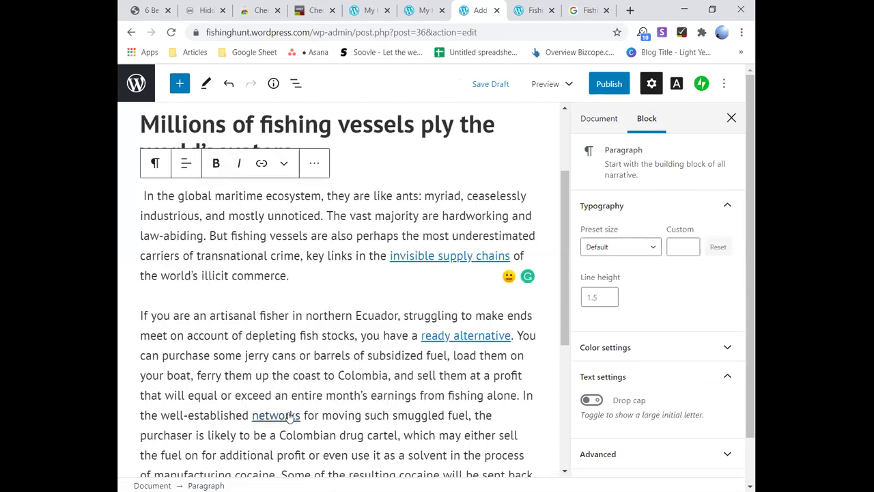
{"action": "left_click", "coordinate": [289, 415]}
{"action": "left_click", "coordinate": [262, 283]}
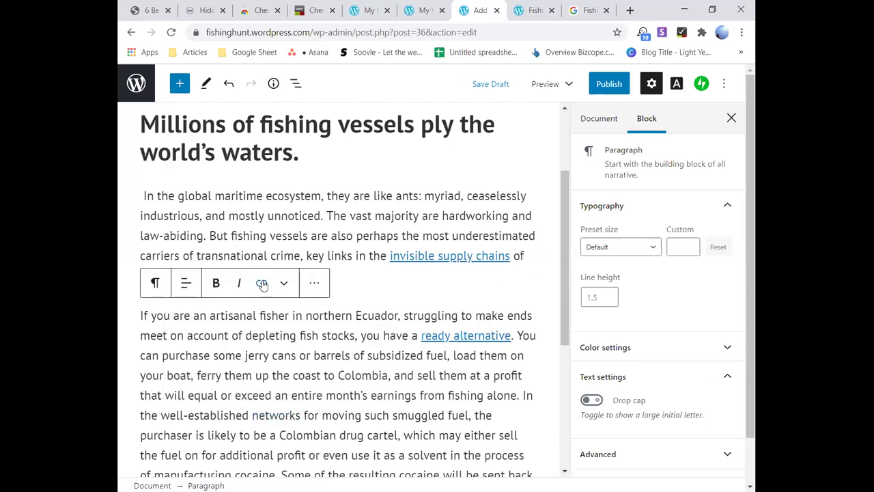
Step: View the preset text sizes available for the Ecuador paragraph and close the choices without picking one
{"action": "scroll", "coordinate": [303, 419], "scroll_direction": "down", "scroll_amount": 3}
{"action": "scroll", "coordinate": [328, 405], "scroll_direction": "up", "scroll_amount": 5}
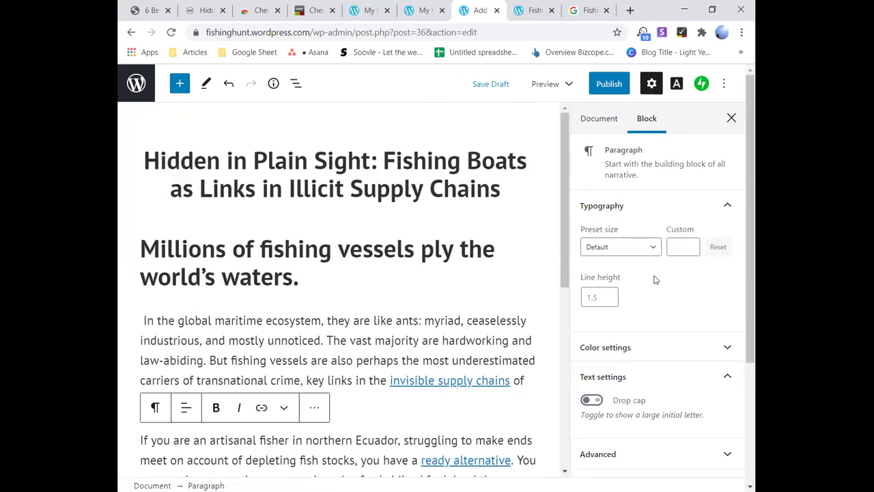
{"action": "left_click", "coordinate": [653, 254]}
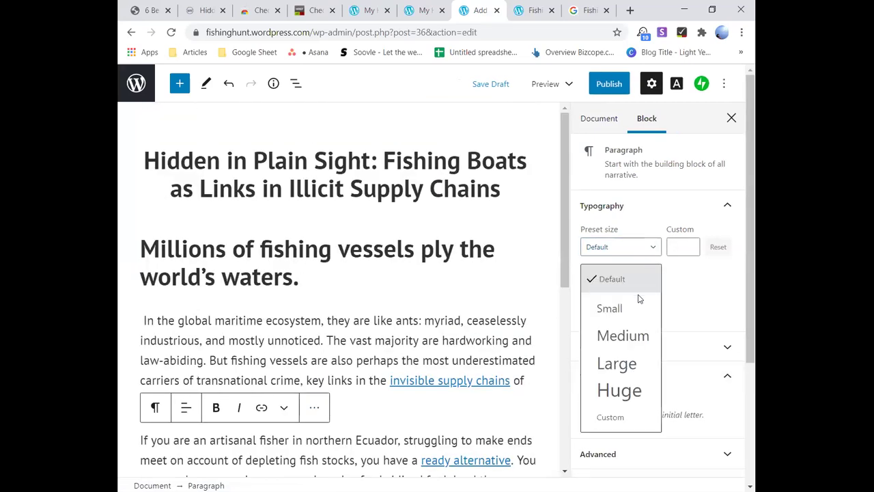
{"action": "left_click", "coordinate": [562, 264]}
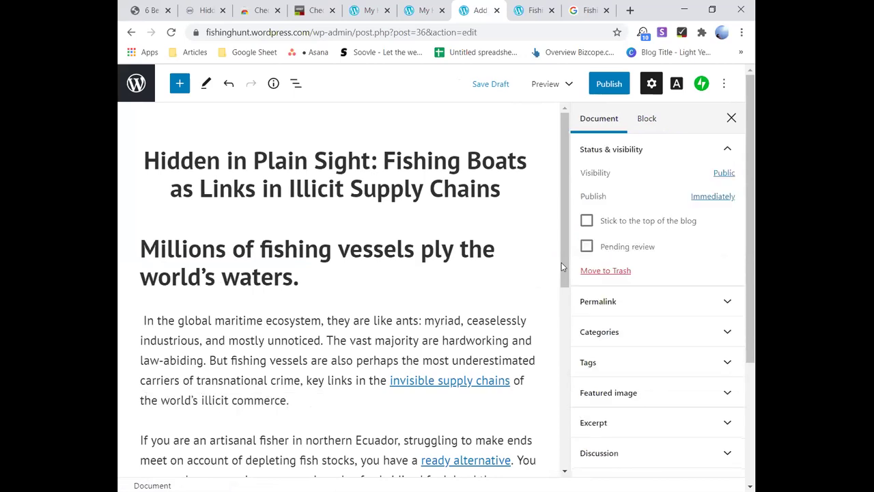
Step: Look through the post's permalink, category and tag settings, collapsing each one after viewing
{"action": "left_click", "coordinate": [677, 304]}
{"action": "scroll", "coordinate": [572, 325], "scroll_direction": "down", "scroll_amount": 2}
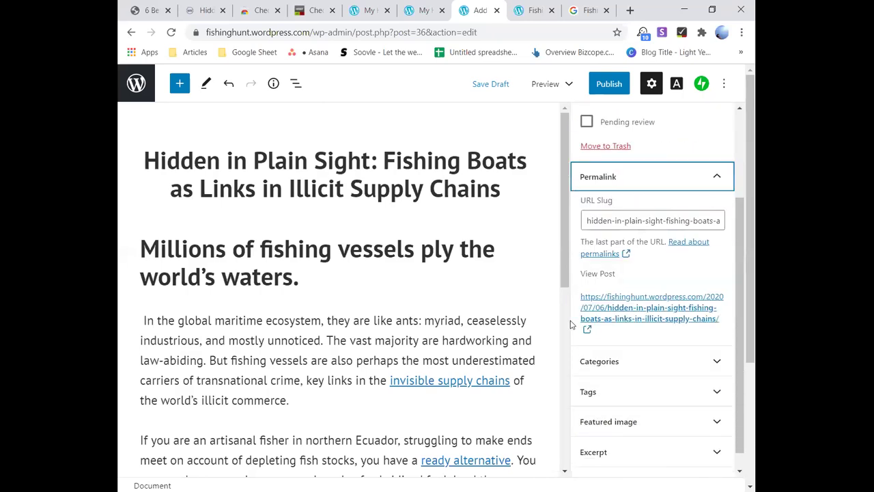
{"action": "left_click", "coordinate": [688, 176]}
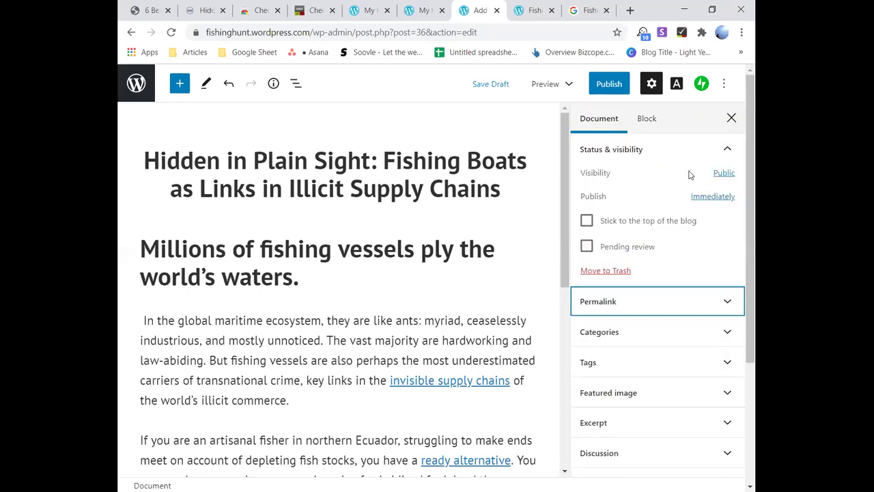
{"action": "left_click", "coordinate": [658, 325]}
{"action": "scroll", "coordinate": [611, 321], "scroll_direction": "down", "scroll_amount": 2}
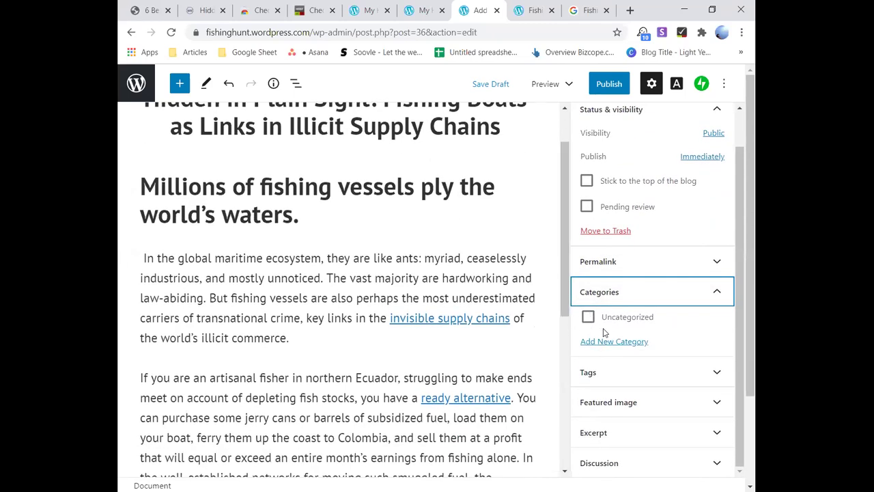
{"action": "left_click", "coordinate": [685, 302]}
{"action": "left_click", "coordinate": [677, 361]}
{"action": "left_click", "coordinate": [677, 361]}
{"action": "left_click", "coordinate": [677, 363]}
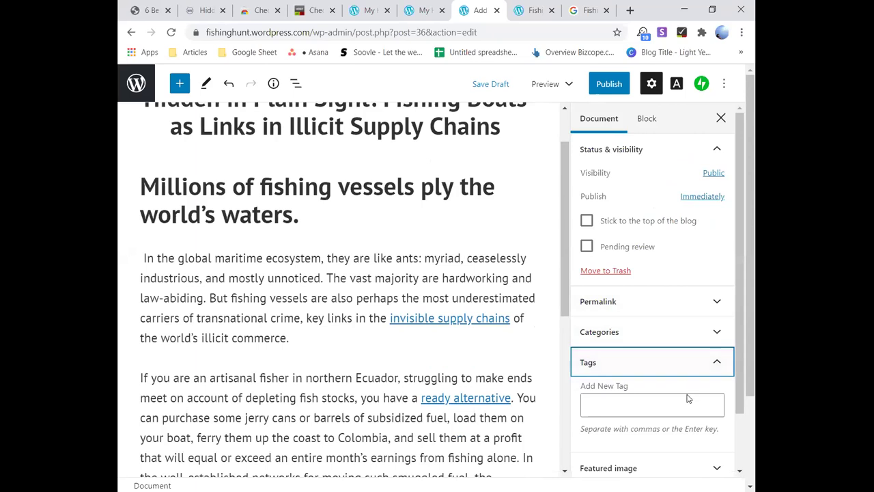
{"action": "scroll", "coordinate": [686, 389], "scroll_direction": "down", "scroll_amount": 1}
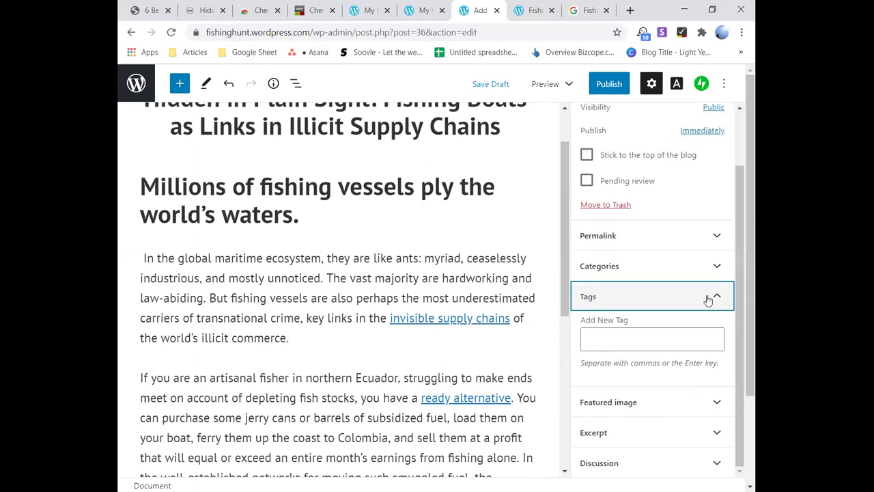
{"action": "left_click", "coordinate": [703, 301]}
Step: Expand the post's featured image setting, view its upload options and close them without choosing a file
{"action": "left_click", "coordinate": [703, 393]}
{"action": "scroll", "coordinate": [688, 410], "scroll_direction": "down", "scroll_amount": 1}
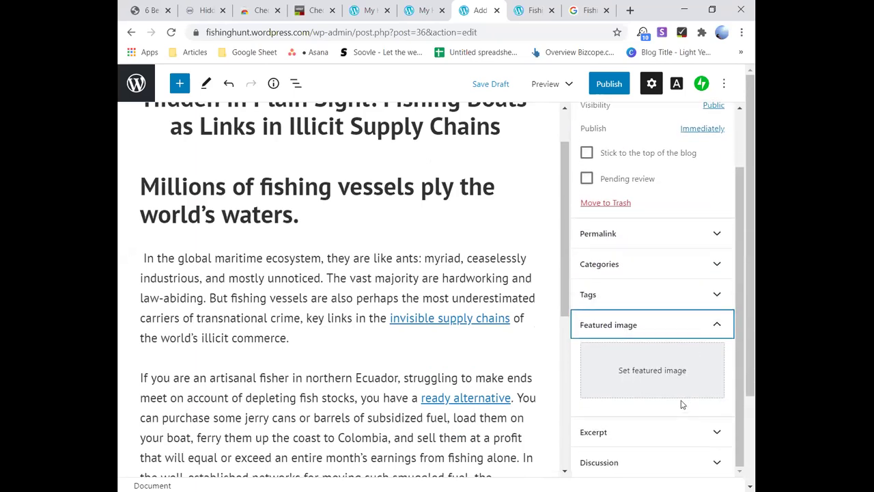
{"action": "left_click", "coordinate": [670, 370]}
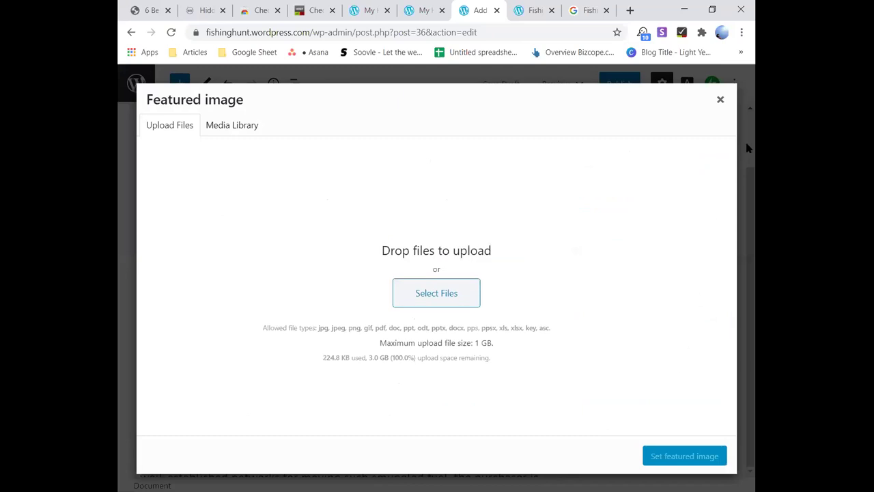
{"action": "left_click", "coordinate": [721, 100]}
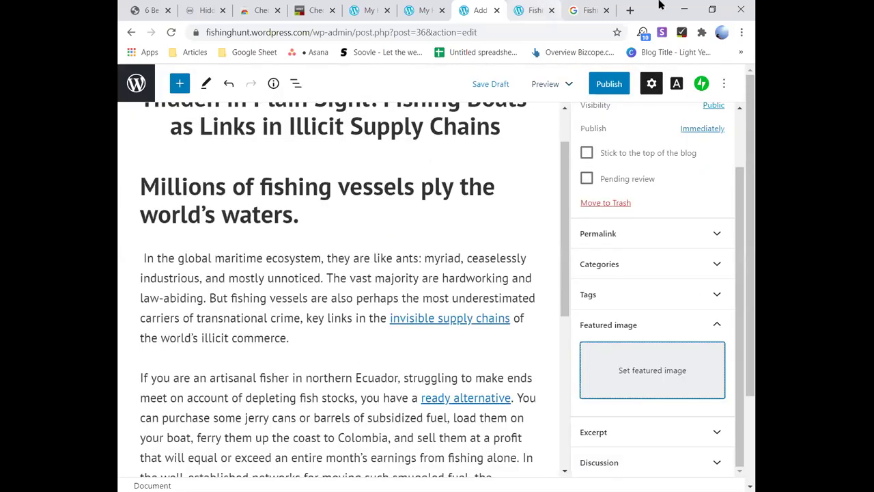
Step: Save the Vecteezy fishing boat cartoon from the Google image results to the Downloads folder as images.png
{"action": "left_click", "coordinate": [599, 8]}
{"action": "scroll", "coordinate": [642, 308], "scroll_direction": "down", "scroll_amount": 1}
{"action": "scroll", "coordinate": [642, 308], "scroll_direction": "down", "scroll_amount": 5}
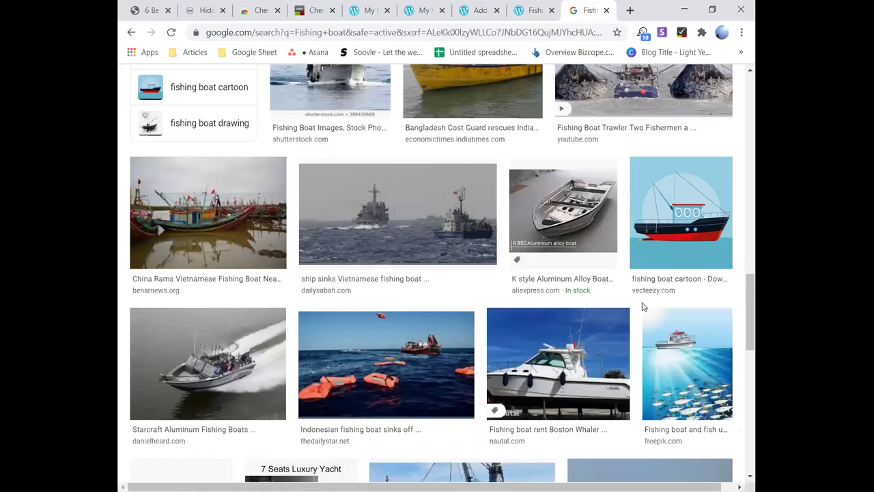
{"action": "left_click", "coordinate": [666, 240]}
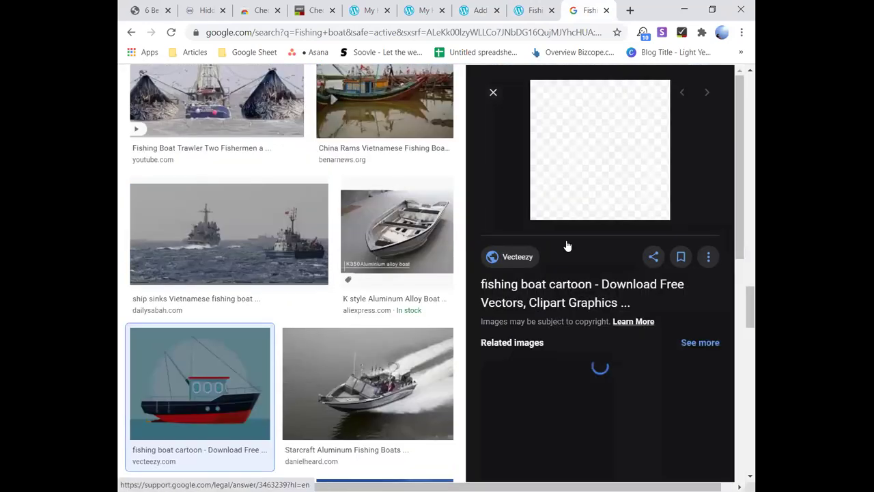
{"action": "right_click", "coordinate": [568, 134]}
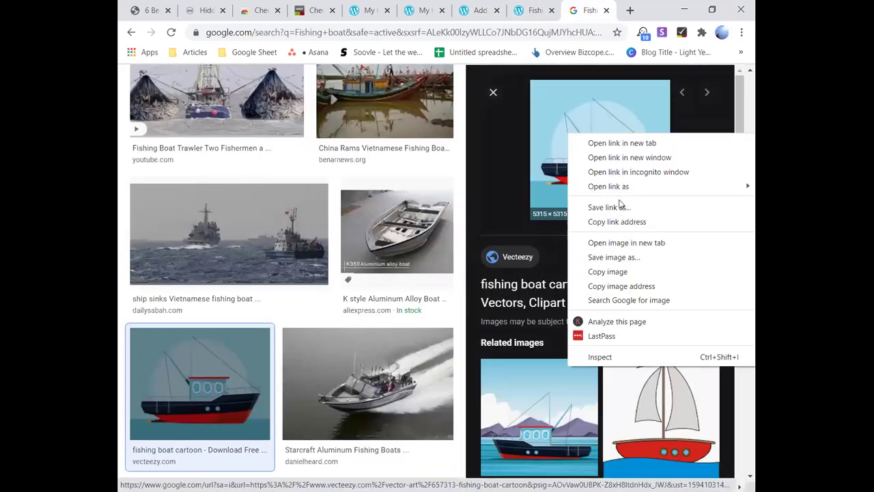
{"action": "left_click", "coordinate": [636, 265]}
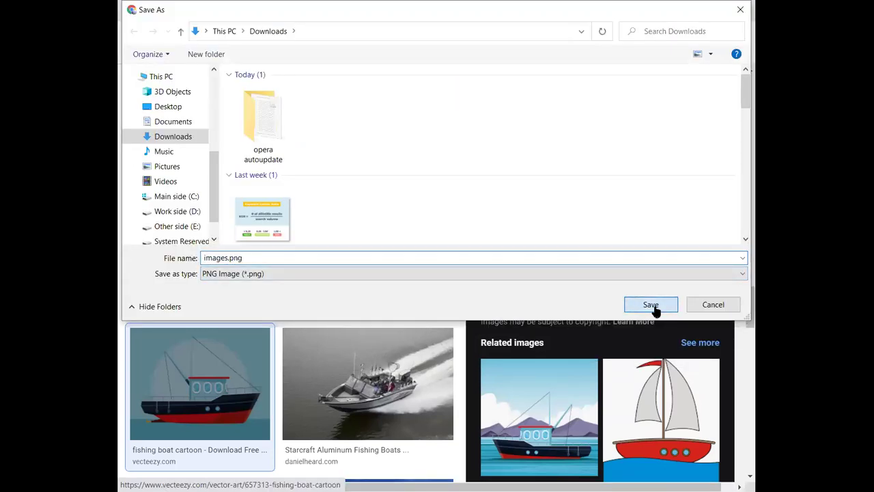
{"action": "left_click", "coordinate": [656, 307]}
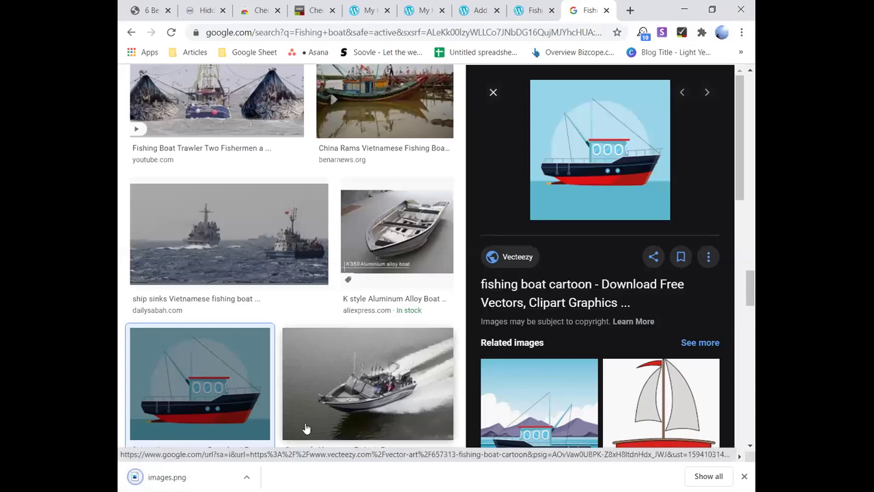
Step: Return to the post editor and upload images.png from Downloads through the featured image setting
{"action": "left_click", "coordinate": [478, 9]}
{"action": "left_click", "coordinate": [637, 360]}
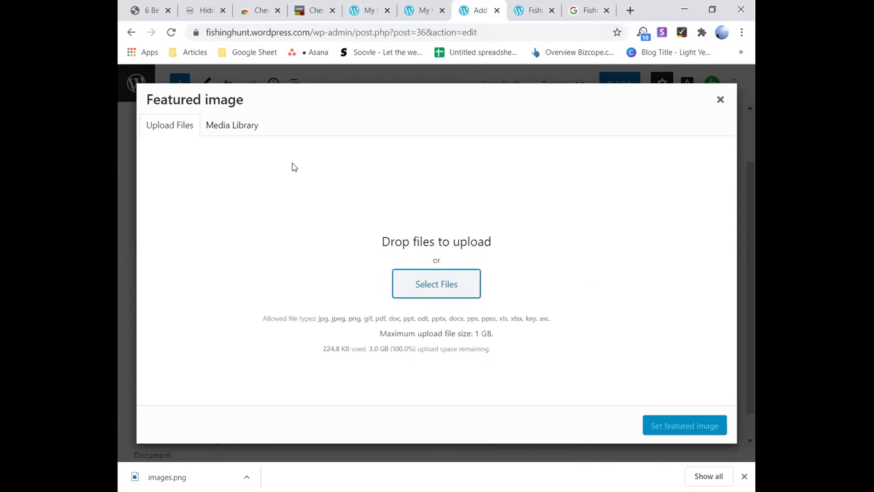
{"action": "key", "text": "Return"}
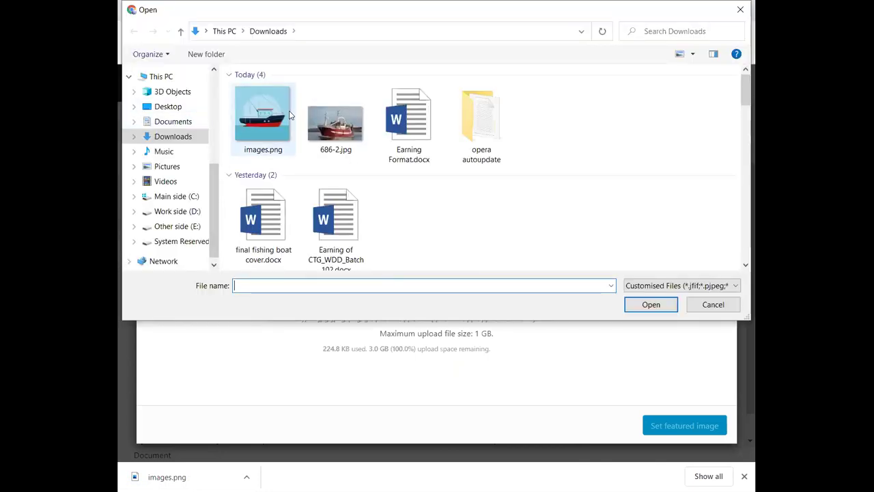
{"action": "left_click", "coordinate": [247, 102]}
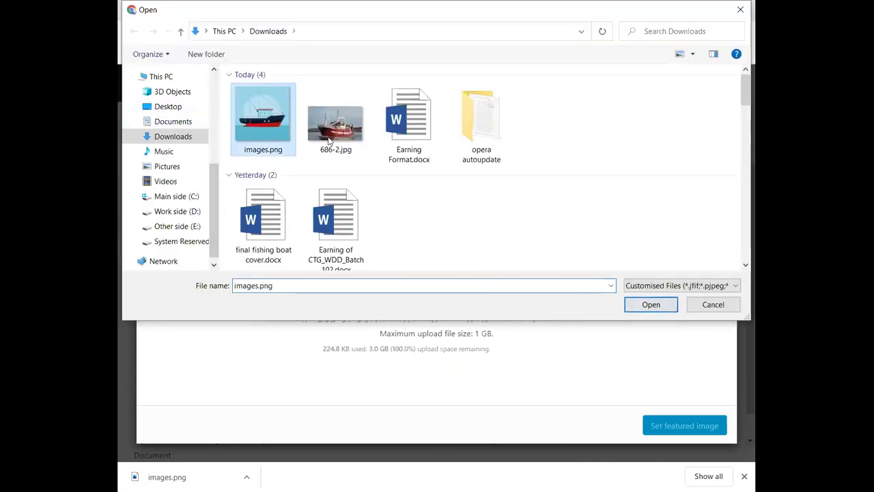
{"action": "left_click", "coordinate": [647, 305]}
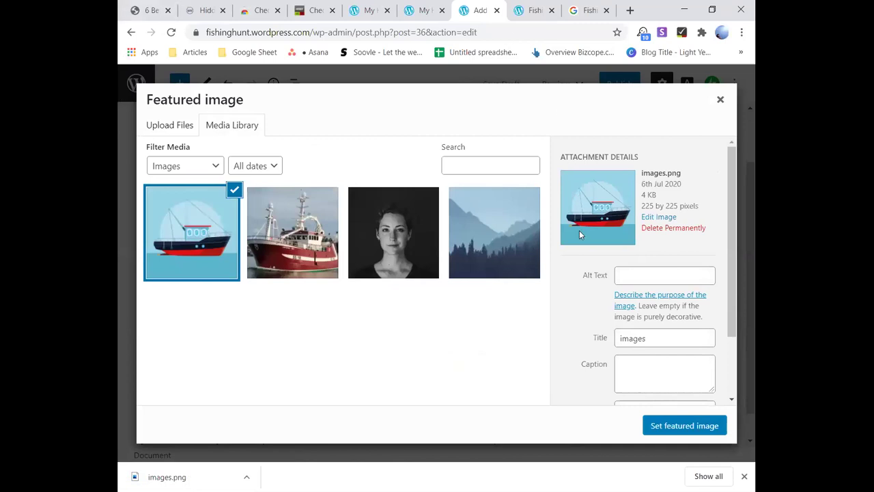
Step: Review the uploaded image's alt text, title, caption and description fields without entering anything
{"action": "left_click", "coordinate": [625, 275]}
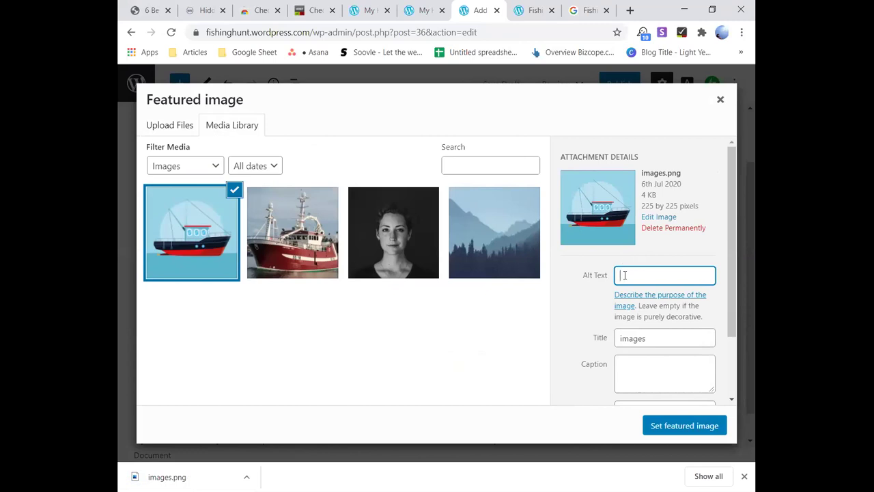
{"action": "scroll", "coordinate": [625, 275], "scroll_direction": "down", "scroll_amount": 1}
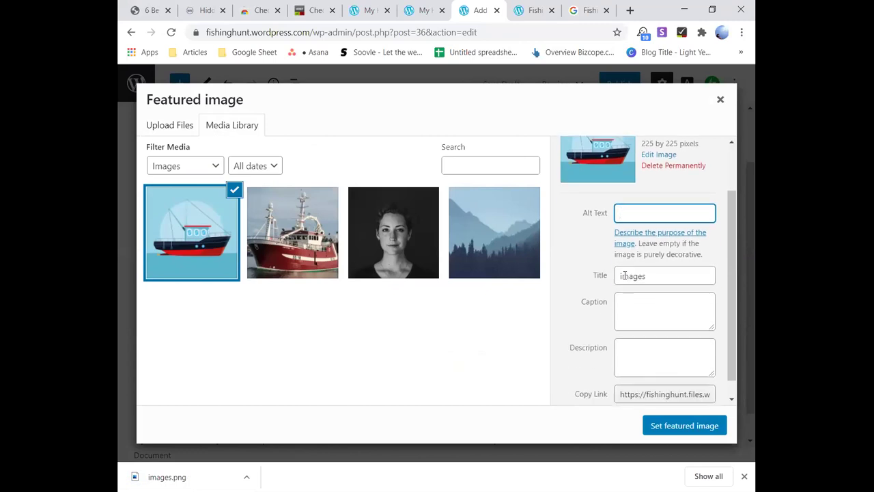
{"action": "left_click", "coordinate": [649, 276]}
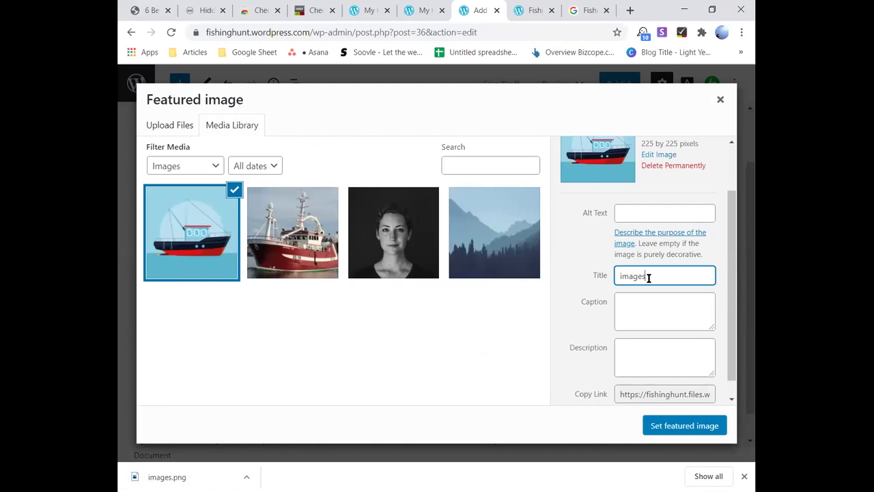
{"action": "scroll", "coordinate": [649, 277], "scroll_direction": "down", "scroll_amount": 1}
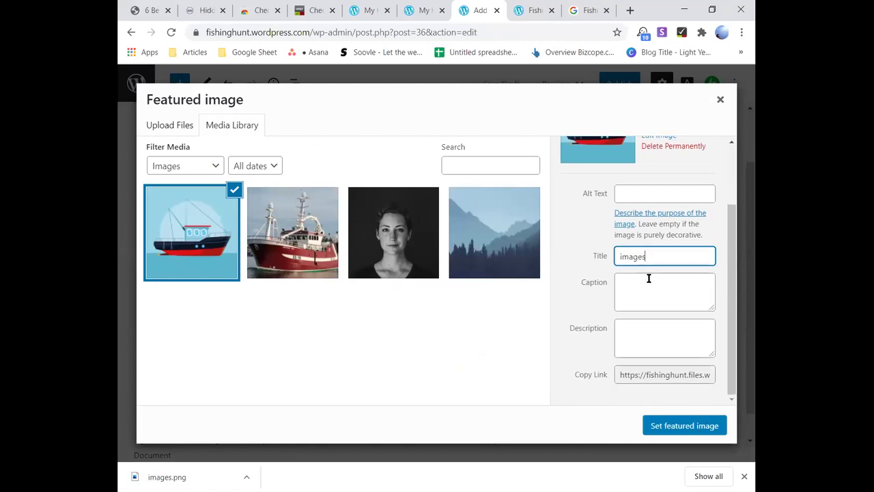
{"action": "scroll", "coordinate": [645, 273], "scroll_direction": "up", "scroll_amount": 1}
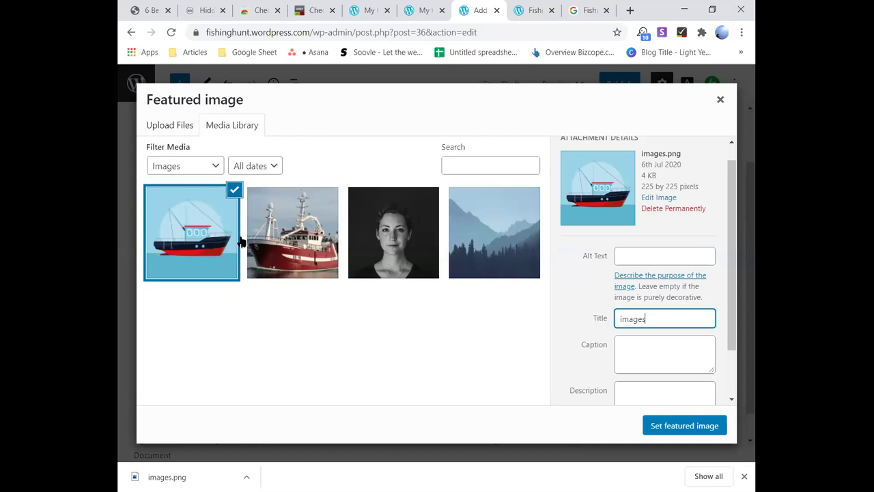
{"action": "left_click", "coordinate": [671, 252]}
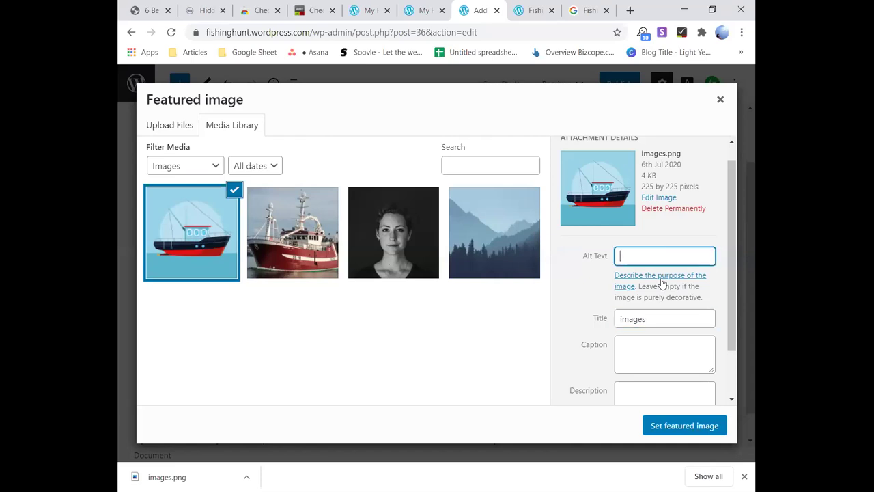
{"action": "left_click", "coordinate": [660, 314]}
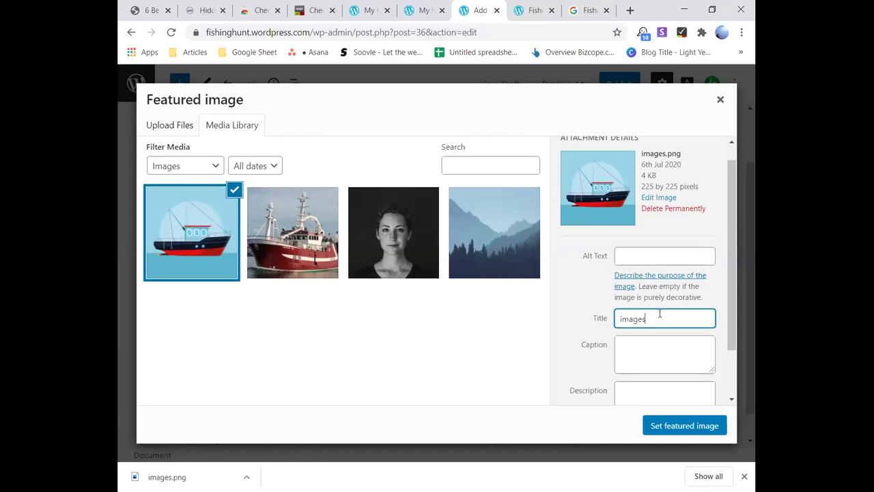
{"action": "scroll", "coordinate": [659, 314], "scroll_direction": "down", "scroll_amount": 1}
{"action": "left_click", "coordinate": [630, 285]}
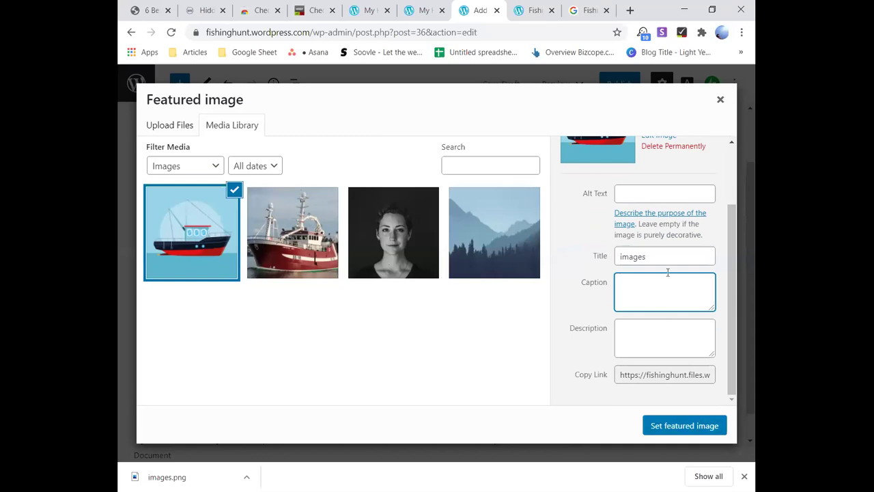
Step: Set the uploaded fishing boat cartoon as the post's featured image
{"action": "left_click", "coordinate": [684, 425]}
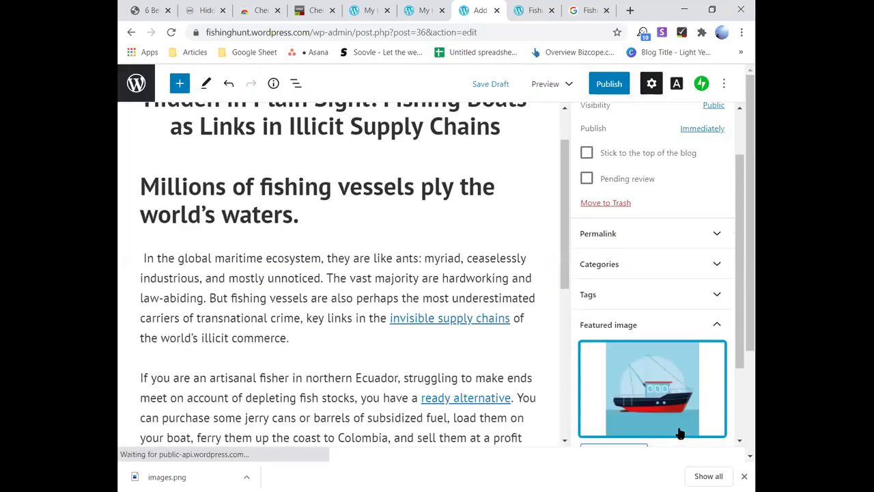
{"action": "scroll", "coordinate": [573, 331], "scroll_direction": "up", "scroll_amount": 1}
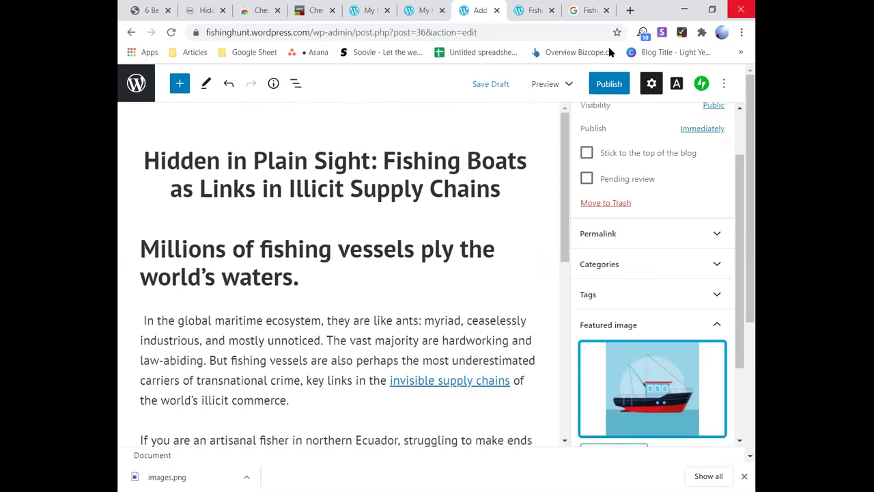
Step: View the post's preview options without choosing one and publish the post with public visibility, effective immediately
{"action": "left_click", "coordinate": [554, 86]}
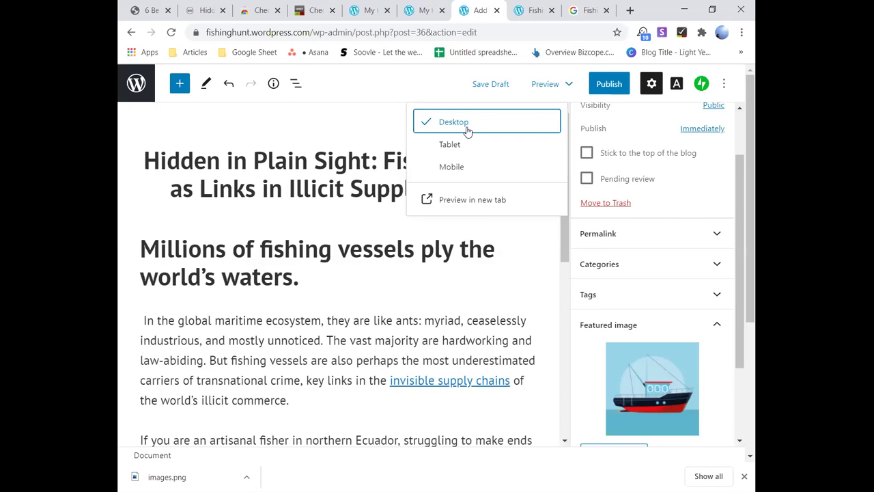
{"action": "left_click", "coordinate": [394, 126]}
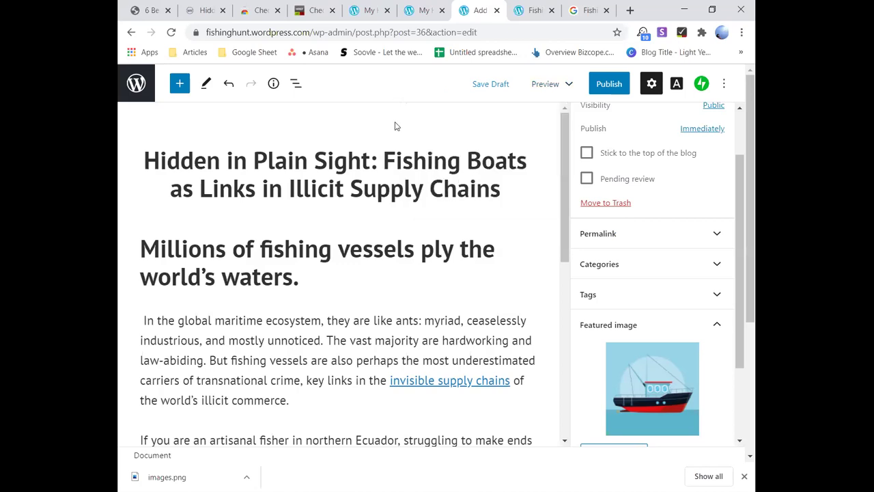
{"action": "left_click", "coordinate": [601, 85]}
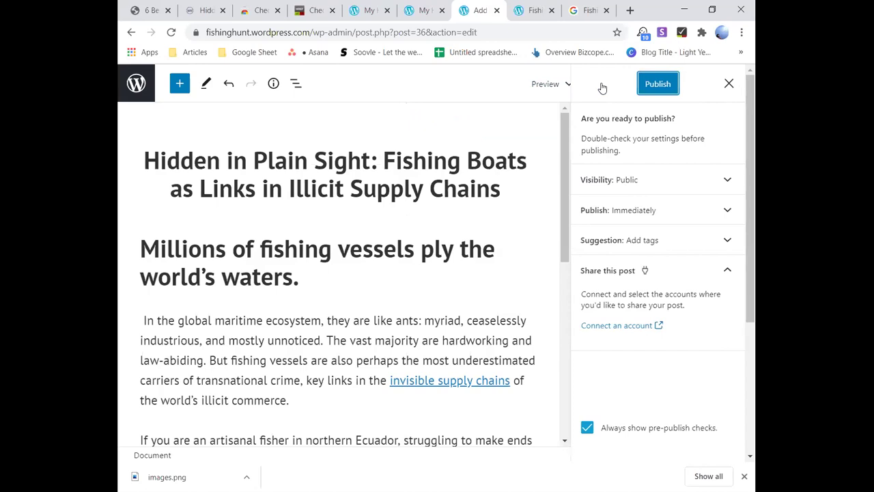
{"action": "left_click", "coordinate": [657, 84]}
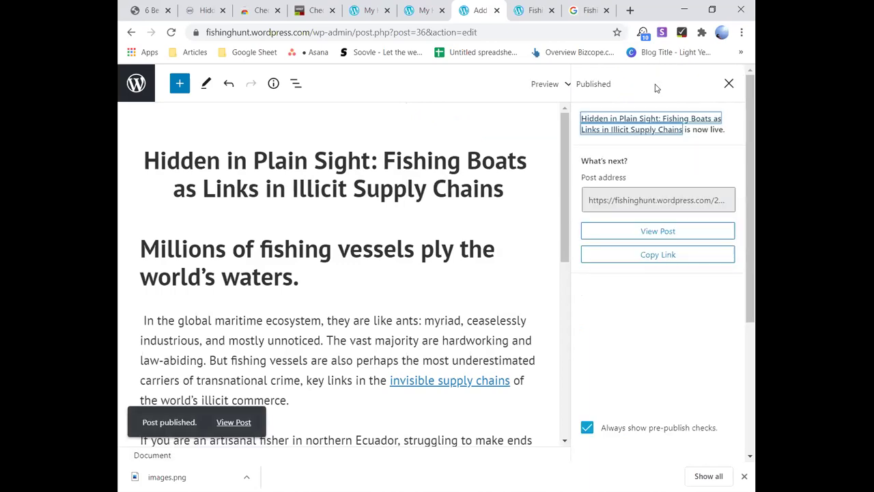
Step: View the published fishing boats post on the site and read through it from title to post details
{"action": "left_click", "coordinate": [242, 424]}
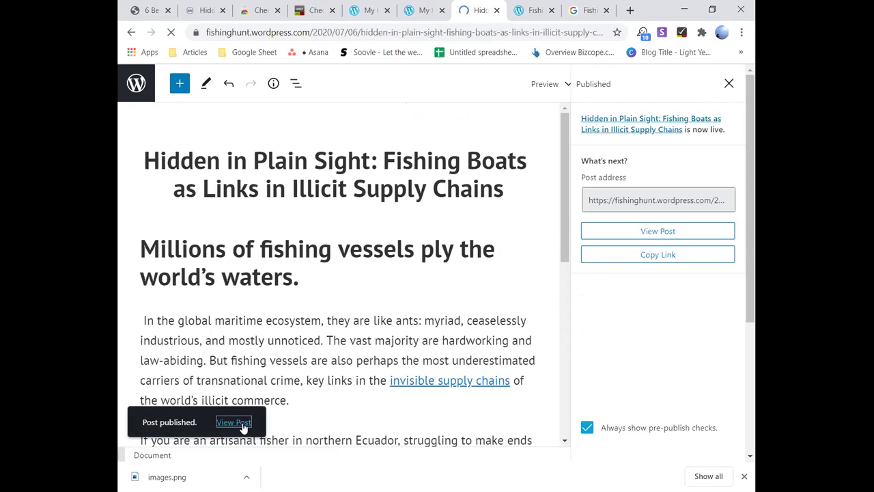
{"action": "scroll", "coordinate": [418, 362], "scroll_direction": "down", "scroll_amount": 5}
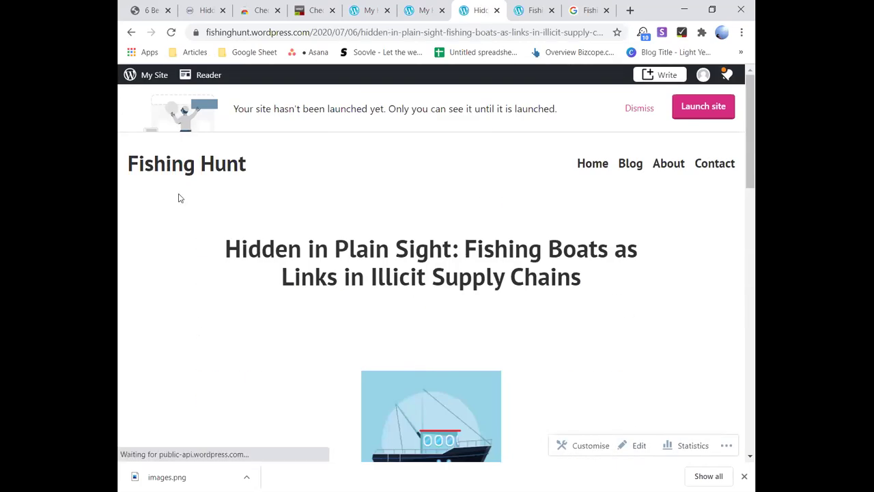
{"action": "scroll", "coordinate": [585, 374], "scroll_direction": "down", "scroll_amount": 15}
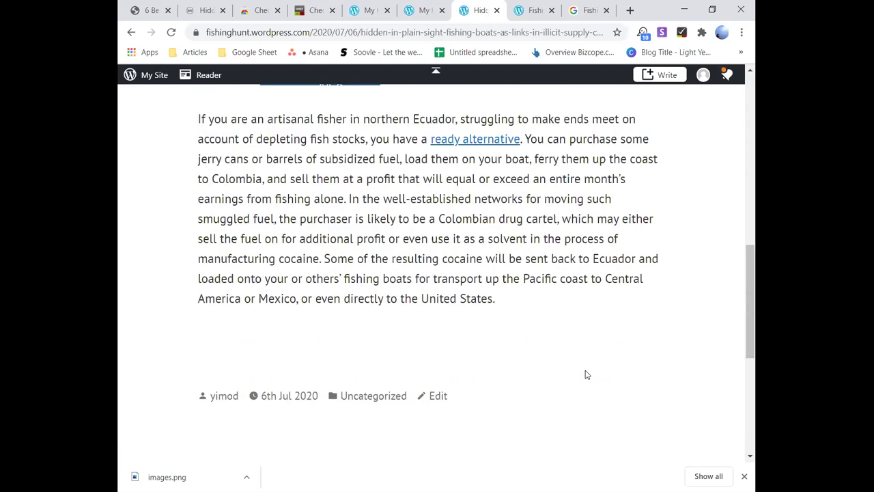
{"action": "scroll", "coordinate": [586, 375], "scroll_direction": "up", "scroll_amount": 15}
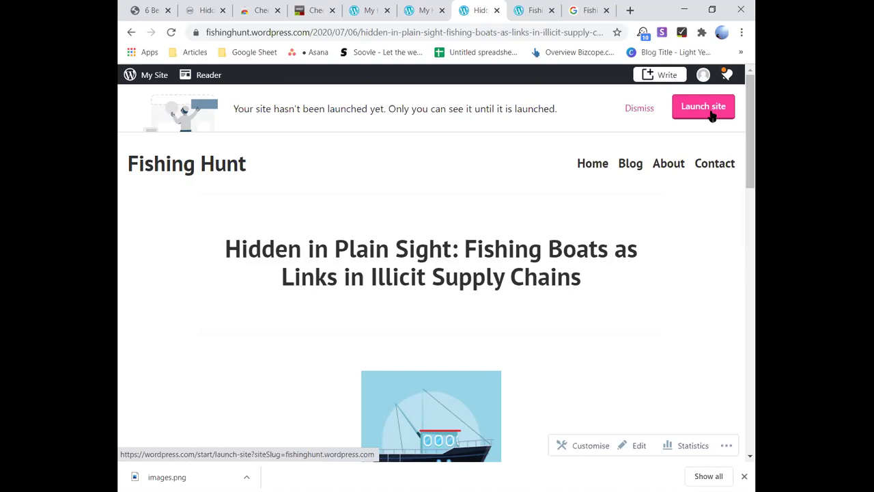
Step: Go to the Fishing Hunt home page and examine how the new post appears under Latest from the Blog
{"action": "left_click", "coordinate": [204, 179]}
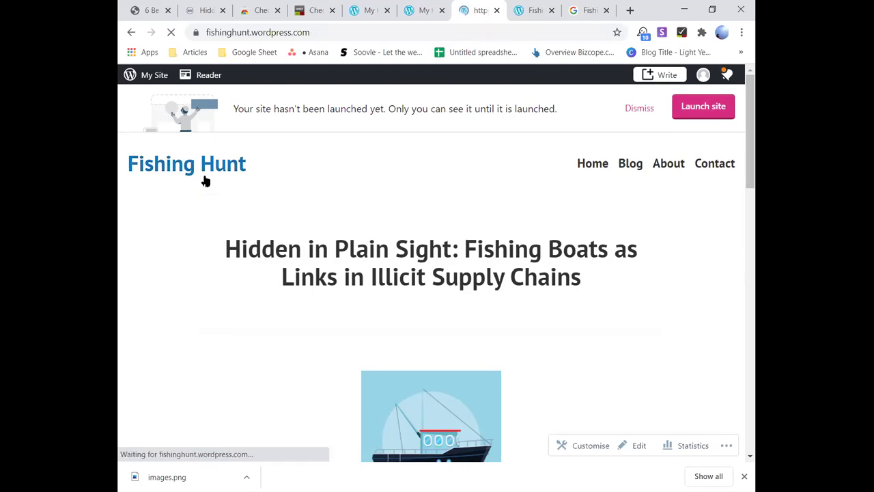
{"action": "scroll", "coordinate": [284, 192], "scroll_direction": "down", "scroll_amount": 8}
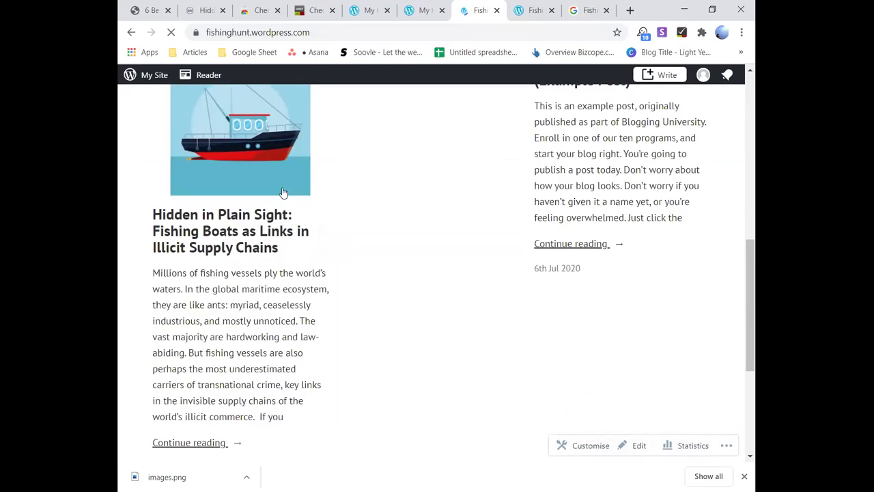
{"action": "scroll", "coordinate": [283, 194], "scroll_direction": "up", "scroll_amount": 5}
{"action": "scroll", "coordinate": [283, 194], "scroll_direction": "down", "scroll_amount": 10}
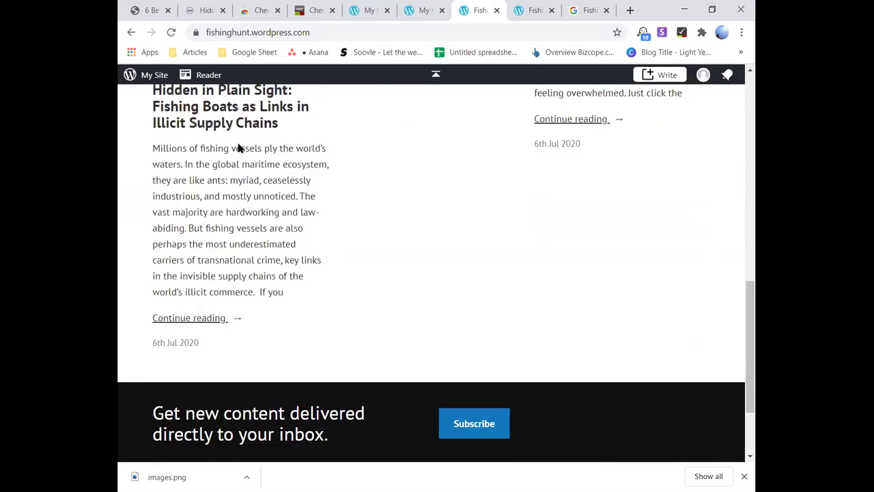
{"action": "scroll", "coordinate": [238, 146], "scroll_direction": "up", "scroll_amount": 3}
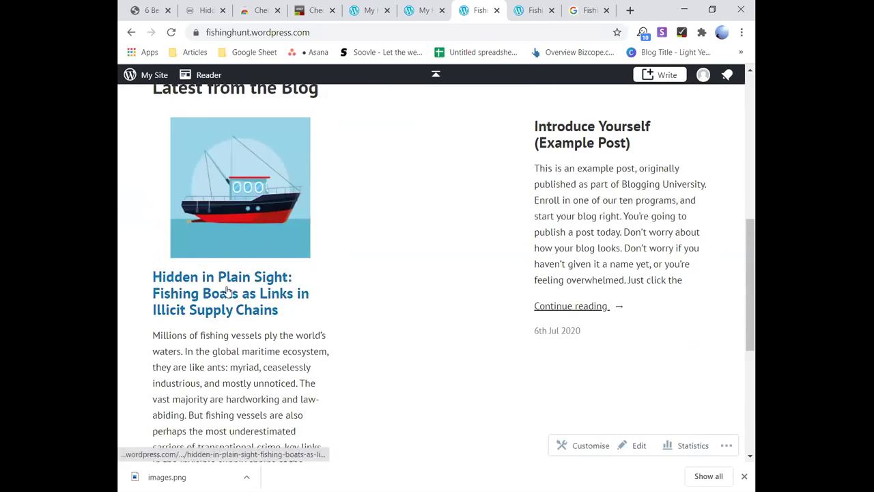
{"action": "scroll", "coordinate": [243, 274], "scroll_direction": "up", "scroll_amount": 3}
{"action": "scroll", "coordinate": [242, 273], "scroll_direction": "down", "scroll_amount": 3}
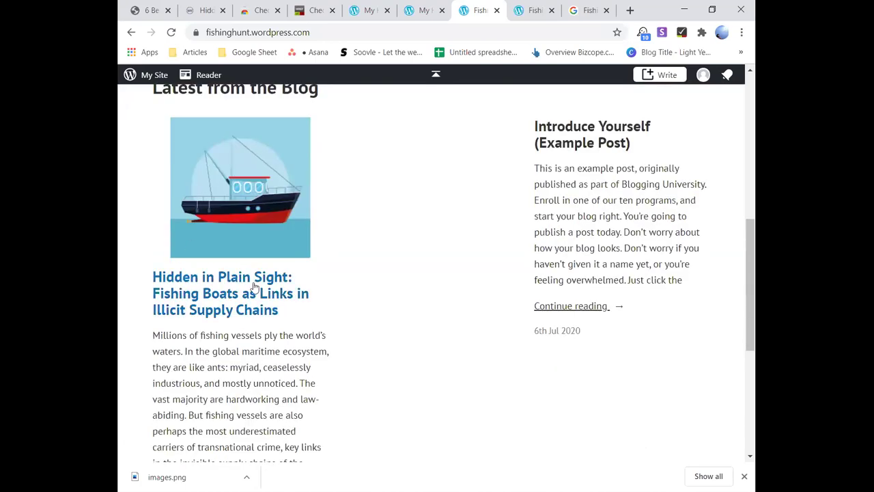
Step: Review the whole Fishing Hunt home page, from the header image and blog section to the footer and launch banner
{"action": "scroll", "coordinate": [282, 272], "scroll_direction": "up", "scroll_amount": 5}
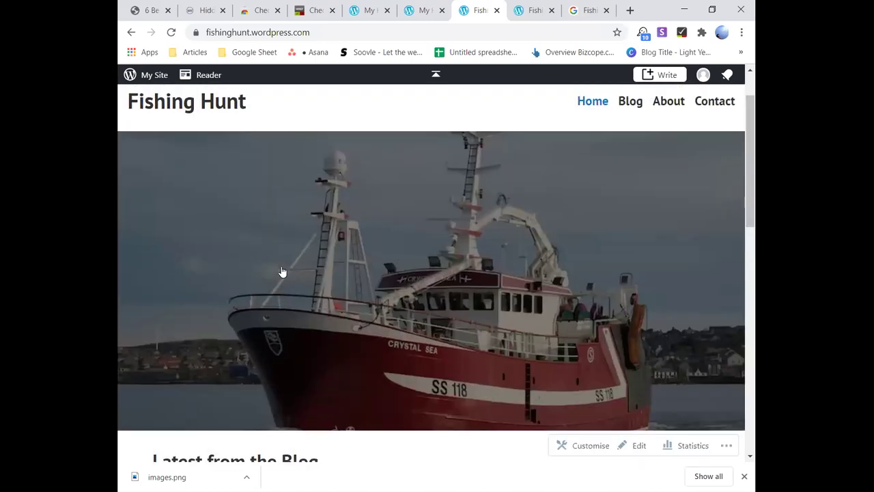
{"action": "scroll", "coordinate": [593, 205], "scroll_direction": "down", "scroll_amount": 4}
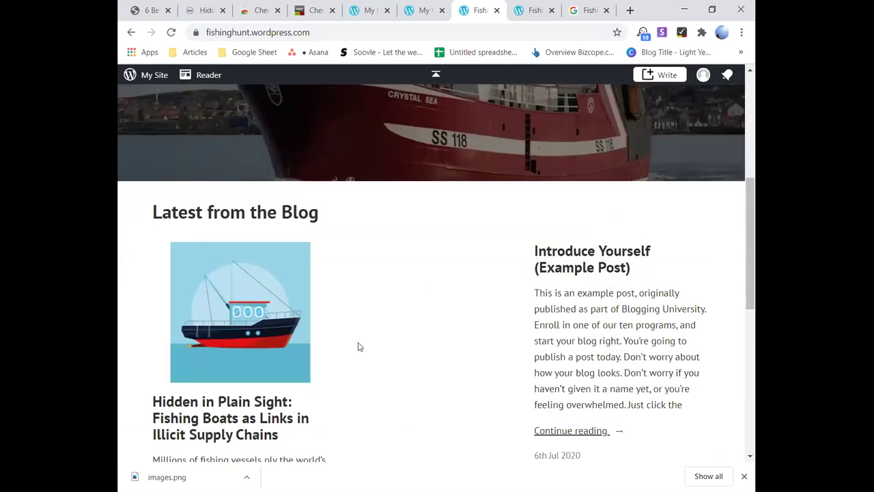
{"action": "scroll", "coordinate": [302, 283], "scroll_direction": "up", "scroll_amount": 4}
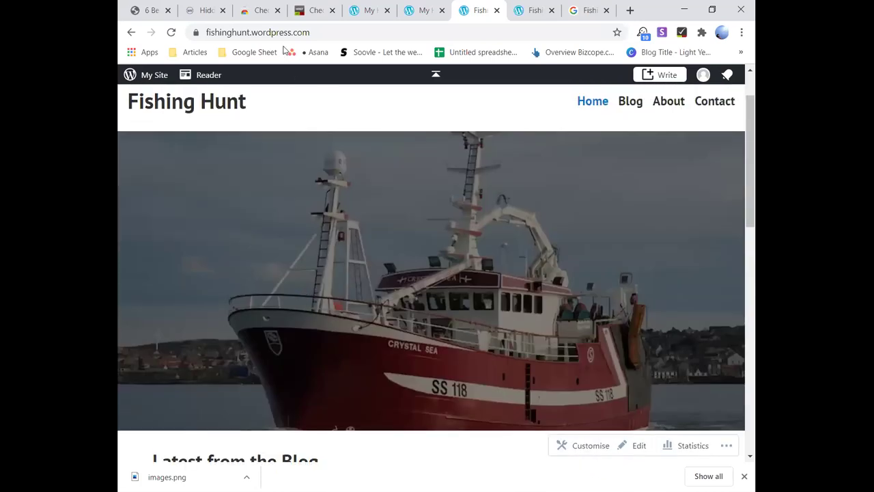
{"action": "scroll", "coordinate": [750, 370], "scroll_direction": "down", "scroll_amount": 5}
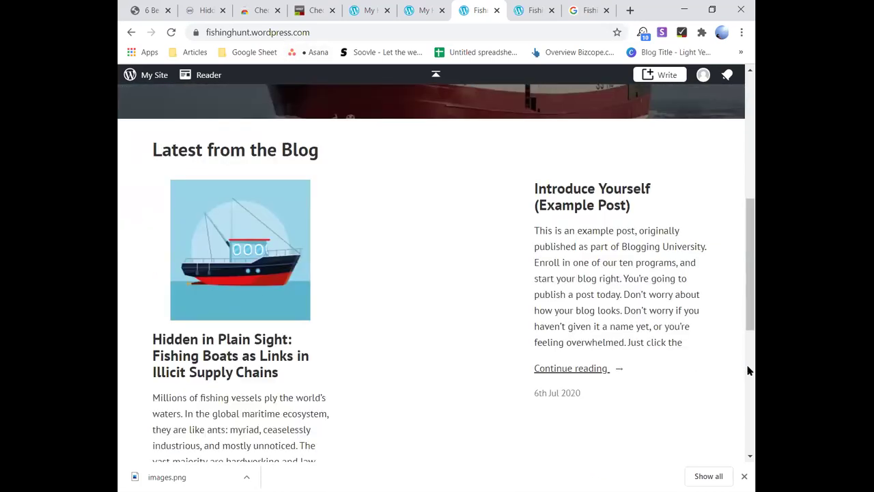
{"action": "scroll", "coordinate": [749, 371], "scroll_direction": "down", "scroll_amount": 5}
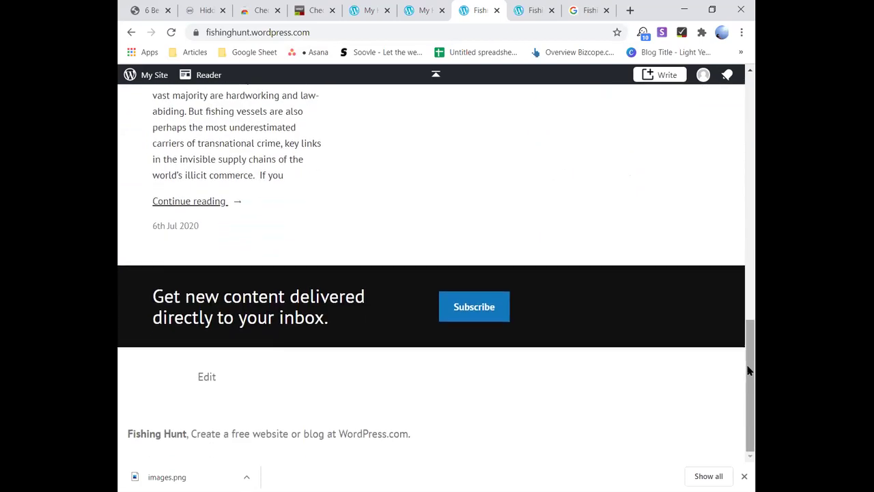
{"action": "scroll", "coordinate": [749, 371], "scroll_direction": "up", "scroll_amount": 5}
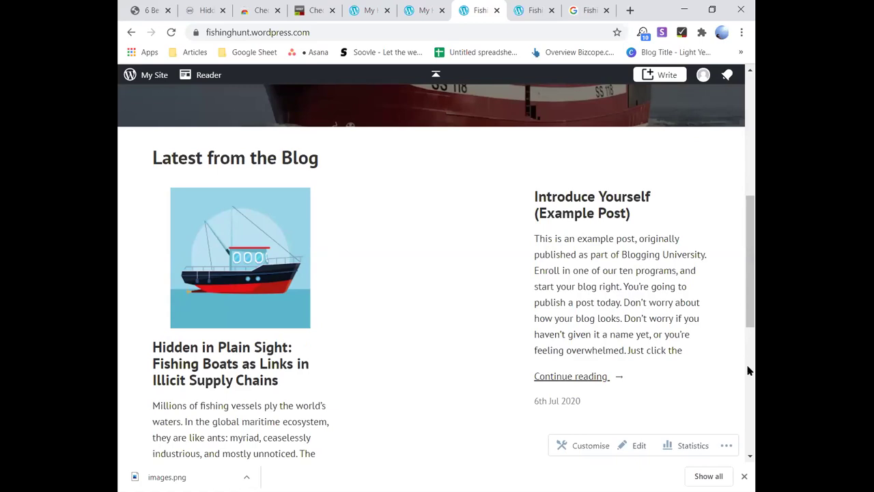
{"action": "scroll", "coordinate": [748, 370], "scroll_direction": "up", "scroll_amount": 6}
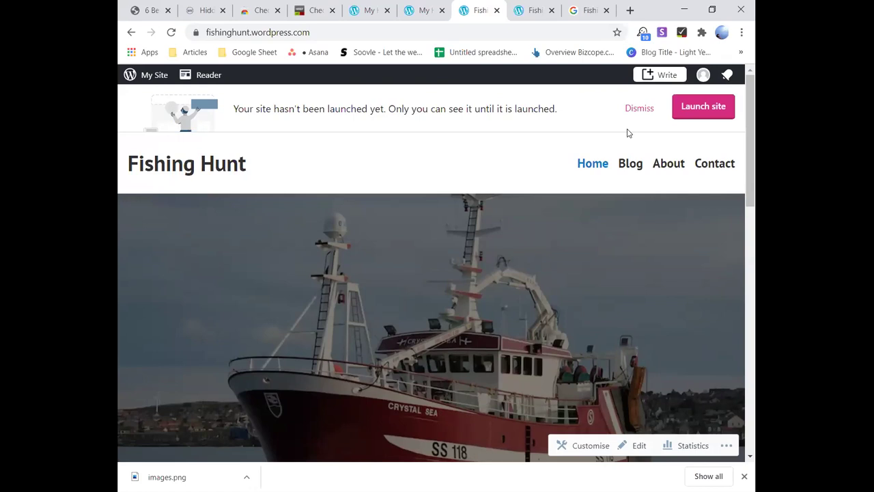
{"action": "left_click", "coordinate": [448, 34]}
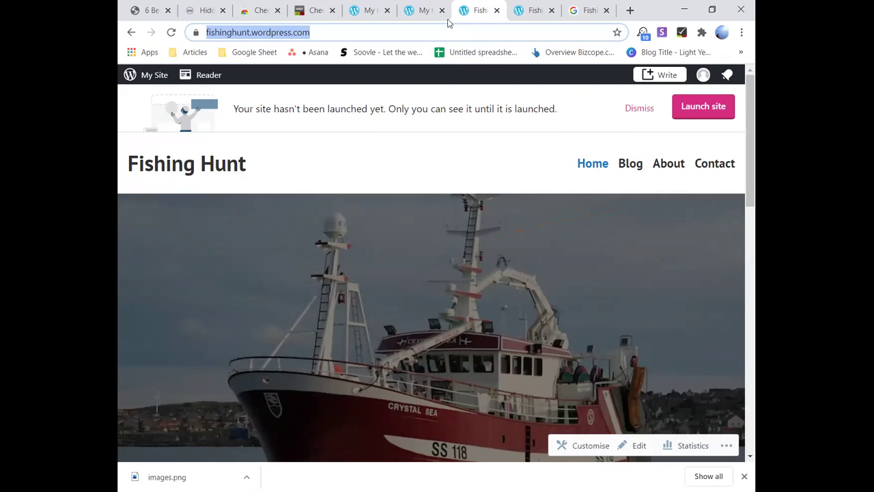
Step: Open the site's WP Admin dashboard from My Home and list all of its posts
{"action": "left_click", "coordinate": [429, 10]}
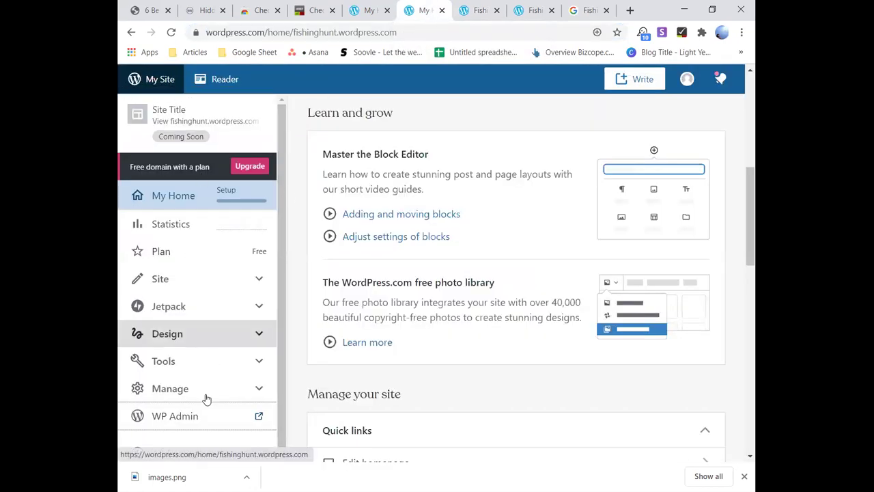
{"action": "left_click", "coordinate": [203, 416]}
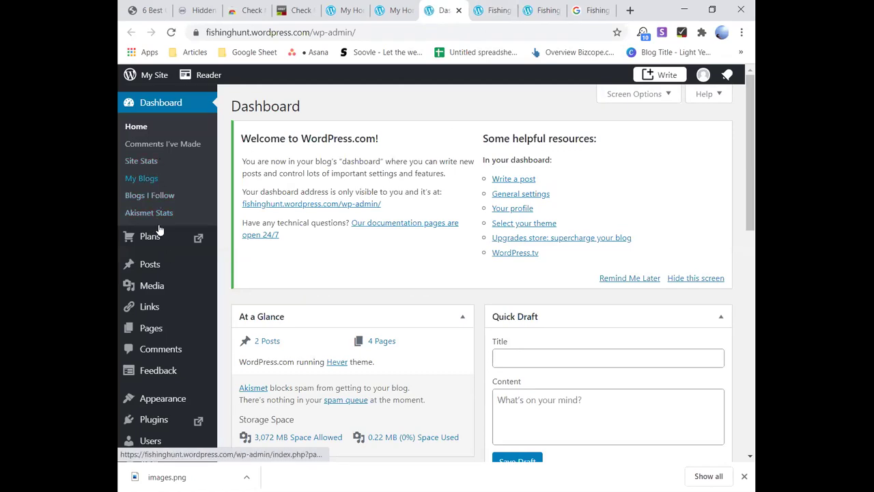
{"action": "mouse_move", "coordinate": [162, 267]}
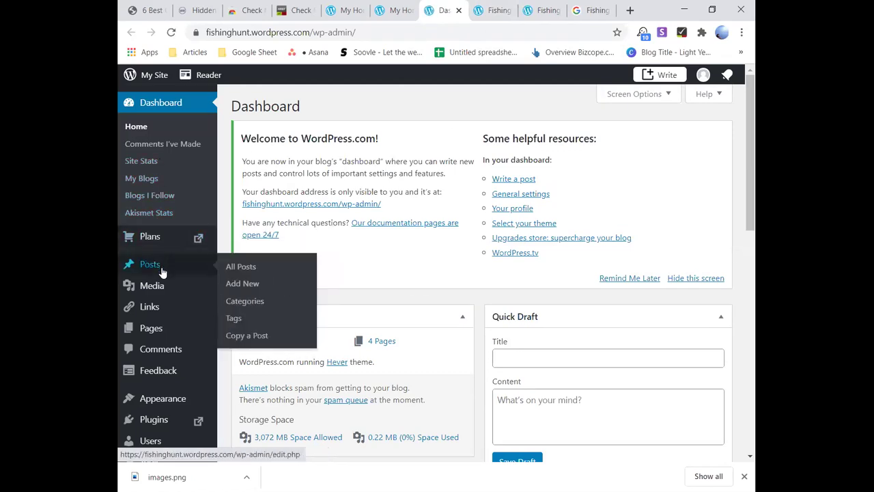
{"action": "left_click", "coordinate": [231, 273]}
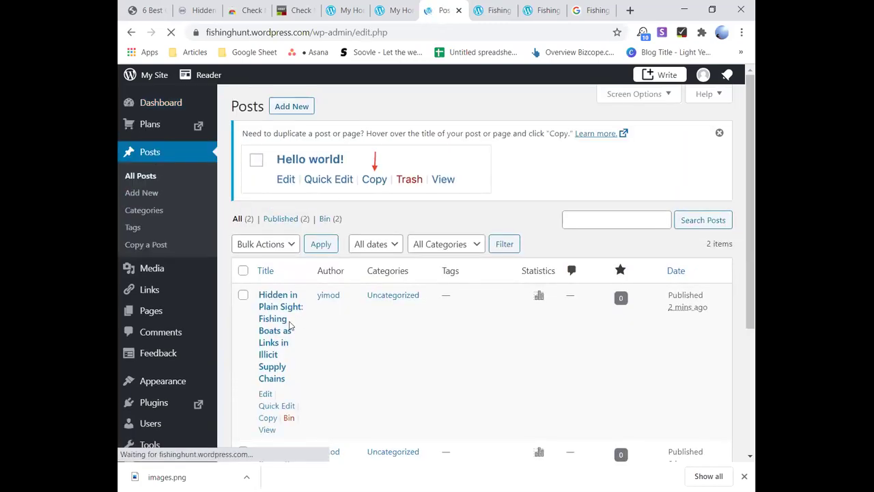
Step: Try to move the "Hidden in Plain Sight" post to the bin, return to the posts list and look through it
{"action": "left_click", "coordinate": [288, 418]}
{"action": "scroll", "coordinate": [383, 363], "scroll_direction": "down", "scroll_amount": 3}
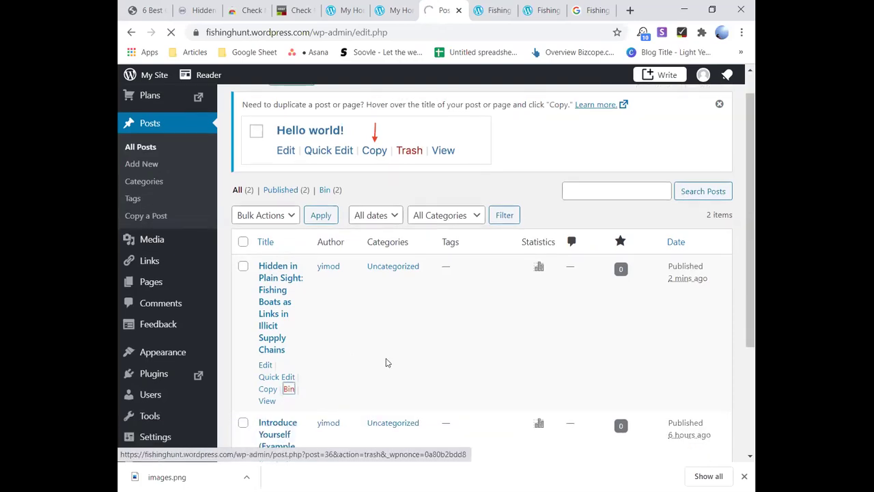
{"action": "left_click", "coordinate": [290, 233]}
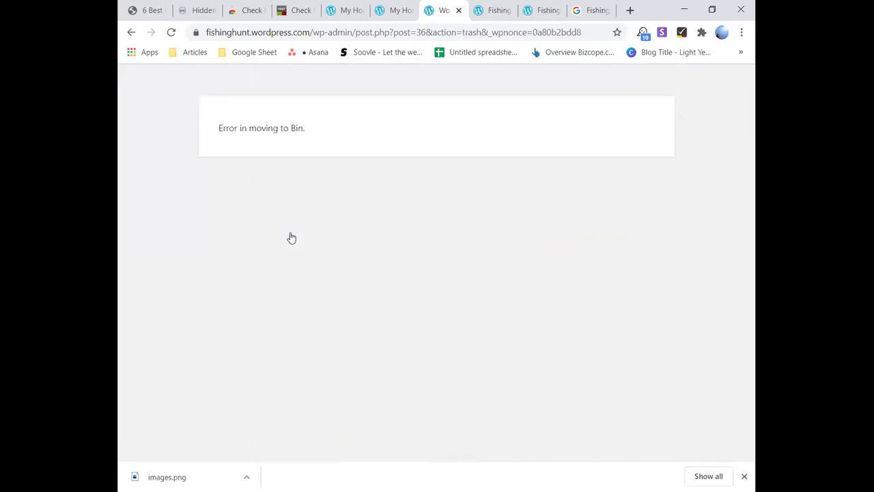
{"action": "left_click", "coordinate": [172, 34]}
{"action": "left_click", "coordinate": [130, 34]}
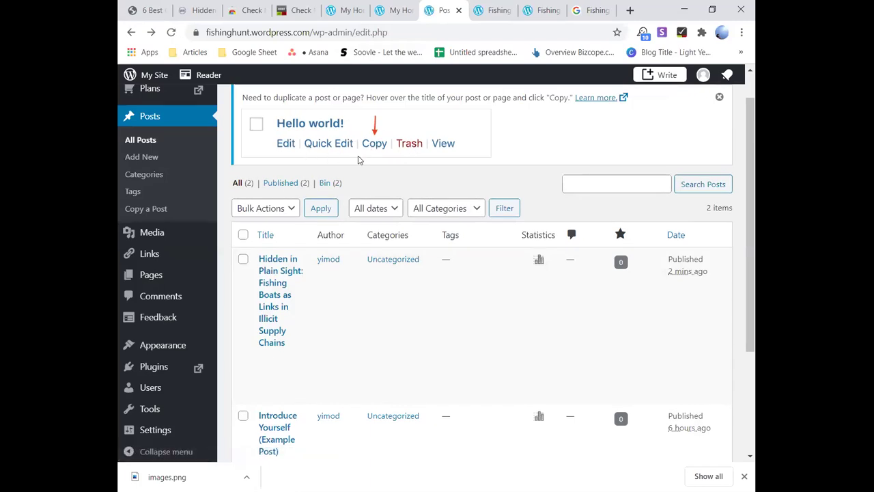
{"action": "scroll", "coordinate": [410, 347], "scroll_direction": "down", "scroll_amount": 3}
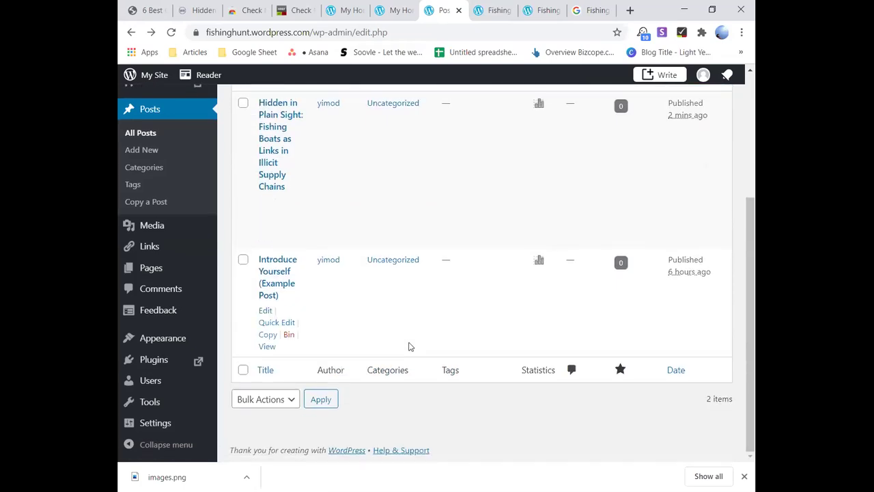
{"action": "scroll", "coordinate": [460, 347], "scroll_direction": "up", "scroll_amount": 3}
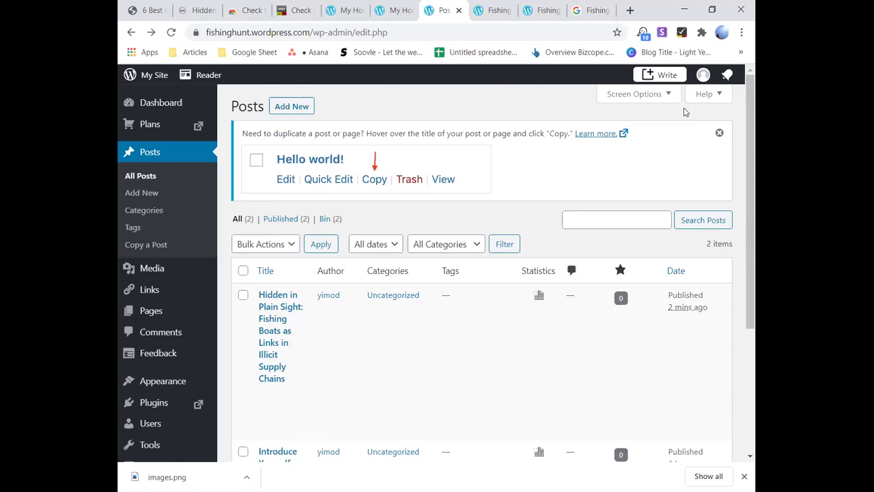
Step: Look through the site's My Home page from its help links back up to the setup section
{"action": "left_click", "coordinate": [394, 10]}
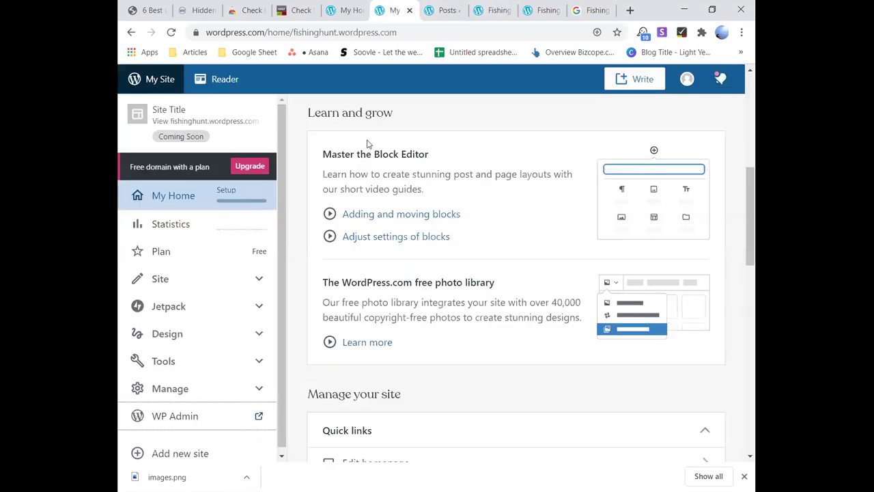
{"action": "scroll", "coordinate": [367, 143], "scroll_direction": "down", "scroll_amount": 12}
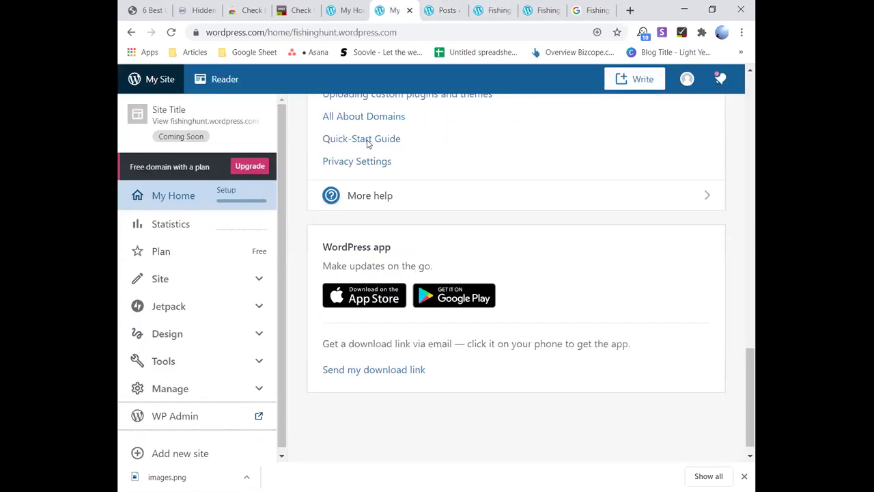
{"action": "scroll", "coordinate": [367, 144], "scroll_direction": "down", "scroll_amount": 1}
{"action": "scroll", "coordinate": [367, 141], "scroll_direction": "up", "scroll_amount": 15}
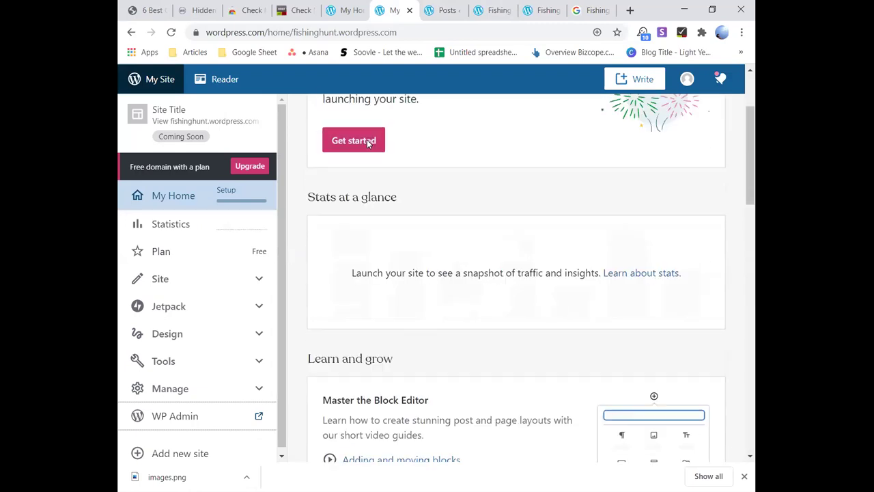
{"action": "scroll", "coordinate": [366, 142], "scroll_direction": "up", "scroll_amount": 2}
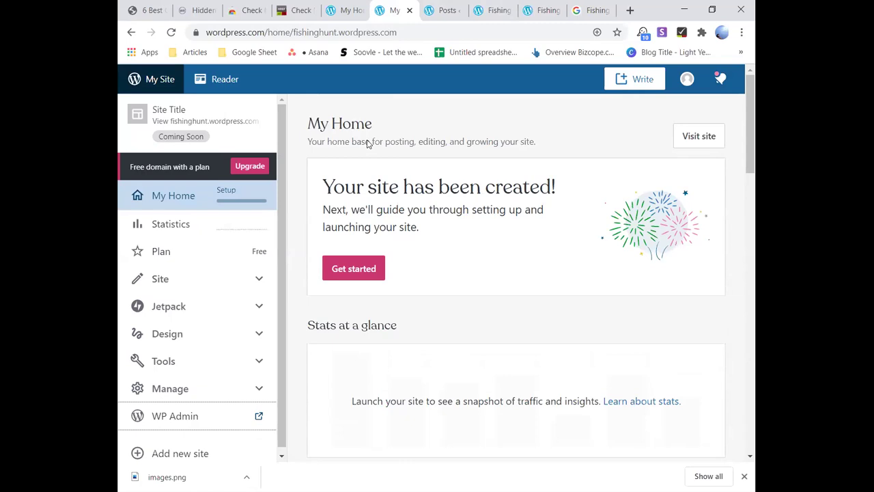
Step: Close the My Home, Posts, Fishing Hunt, Google fishing search and "6 Best" browser tabs
{"action": "left_click", "coordinate": [356, 15]}
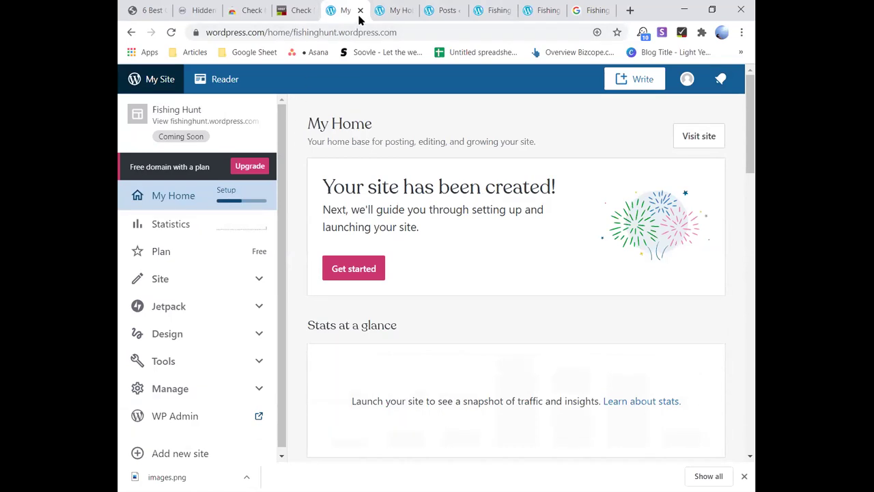
{"action": "left_click", "coordinate": [360, 11]}
{"action": "left_click", "coordinate": [360, 10]}
{"action": "left_click", "coordinate": [360, 10]}
{"action": "left_click", "coordinate": [360, 10]}
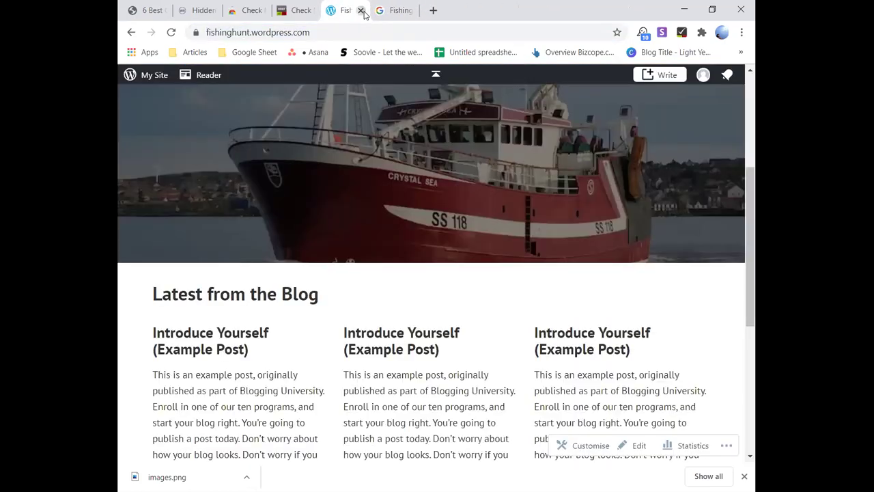
{"action": "left_click", "coordinate": [360, 10]}
{"action": "left_click", "coordinate": [361, 11]}
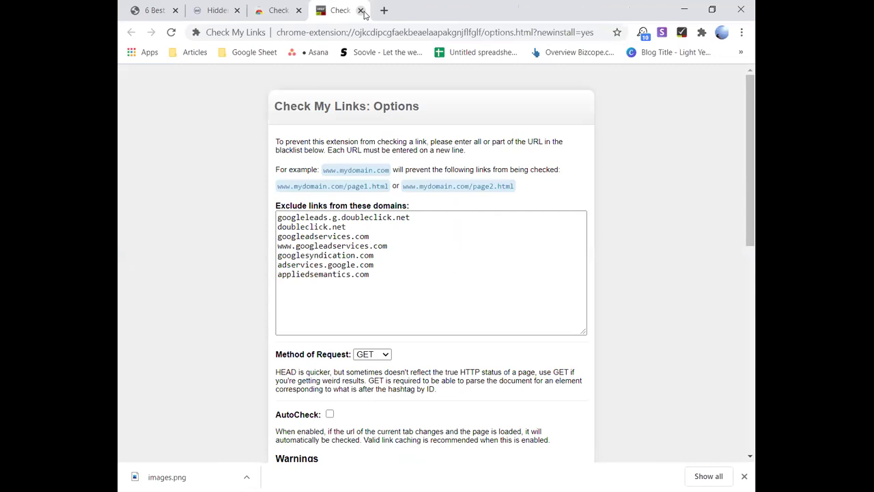
{"action": "left_click", "coordinate": [175, 10]}
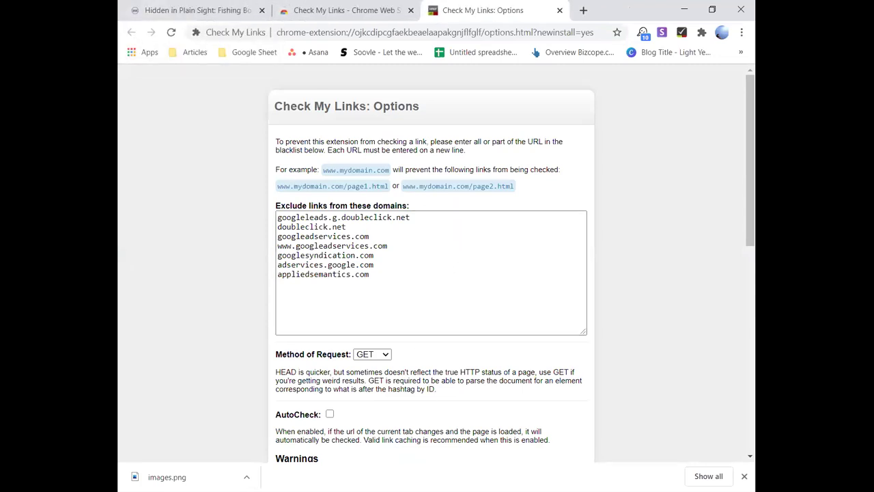
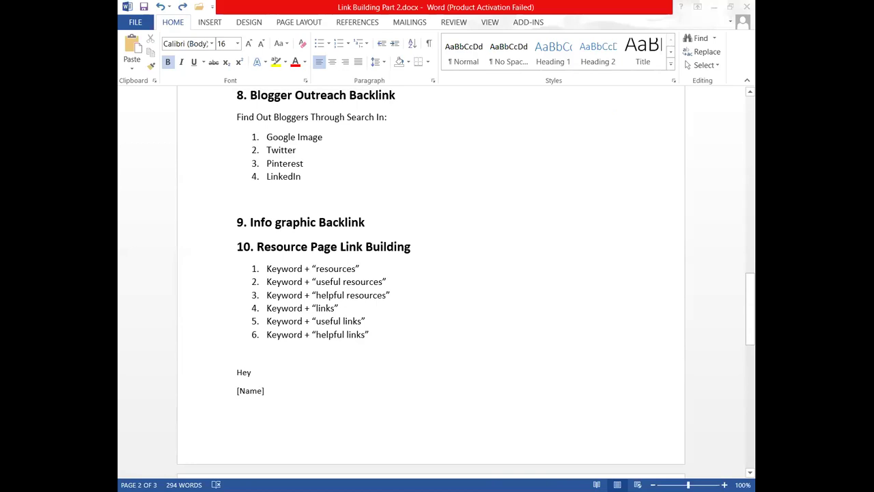
Step: Switch to Link Building Part 2.docx in Word and copy the Guest Posting search string "your keyword + guest-posts"
{"action": "scroll", "coordinate": [465, 280], "scroll_direction": "up", "scroll_amount": 15}
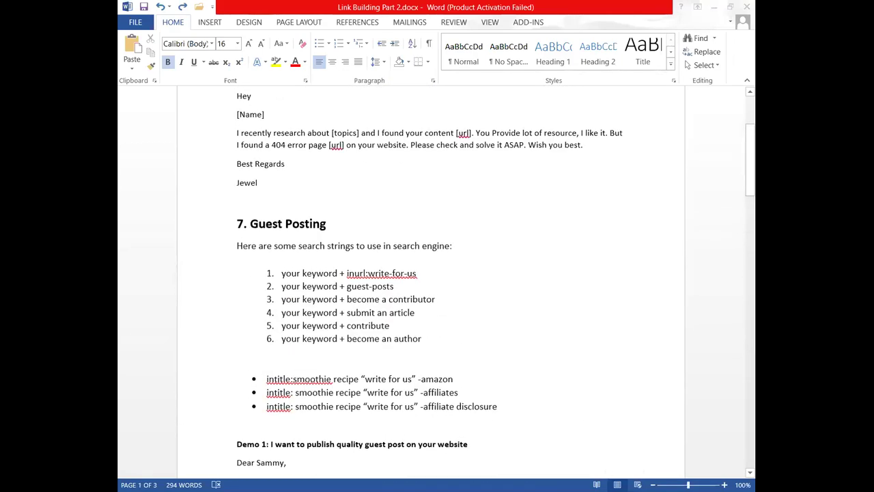
{"action": "scroll", "coordinate": [464, 280], "scroll_direction": "down", "scroll_amount": 2}
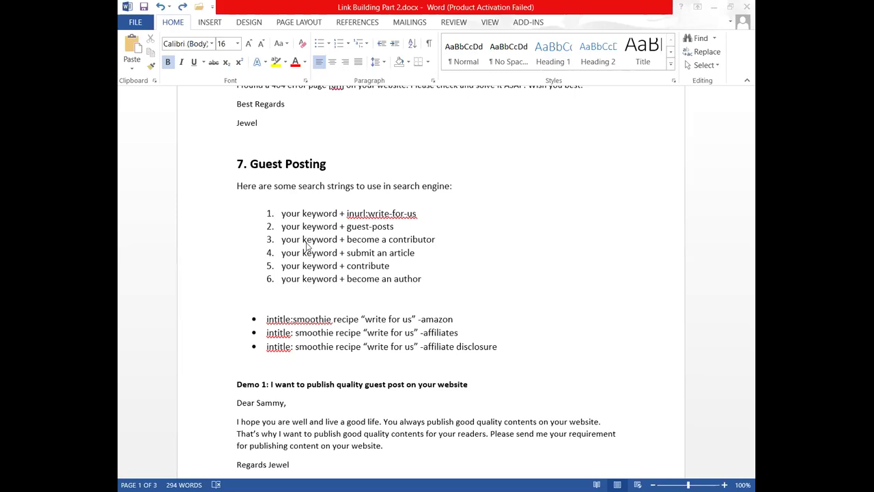
{"action": "left_click_drag", "start_coordinate": [281, 226], "coordinate": [394, 226]}
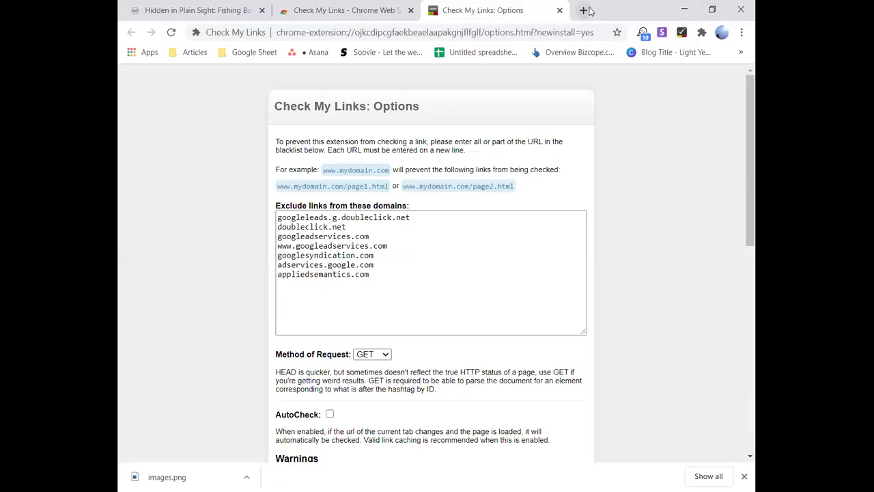
Step: Search Google in a new tab for "fishing boat+ guest-posts", replacing the keyword placeholder of the copied search string
{"action": "left_click", "coordinate": [587, 11]}
{"action": "type", "text": "2. your keyword + guest-posts"}
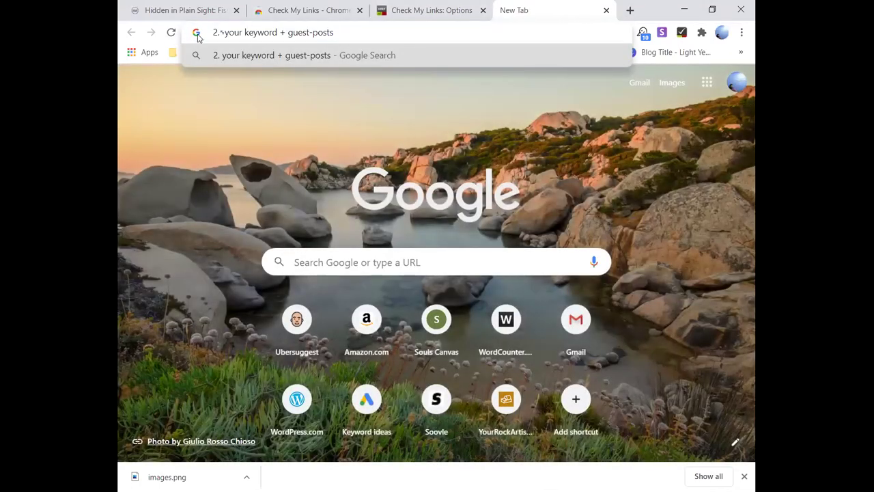
{"action": "left_click_drag", "start_coordinate": [278, 32], "coordinate": [122, 5]}
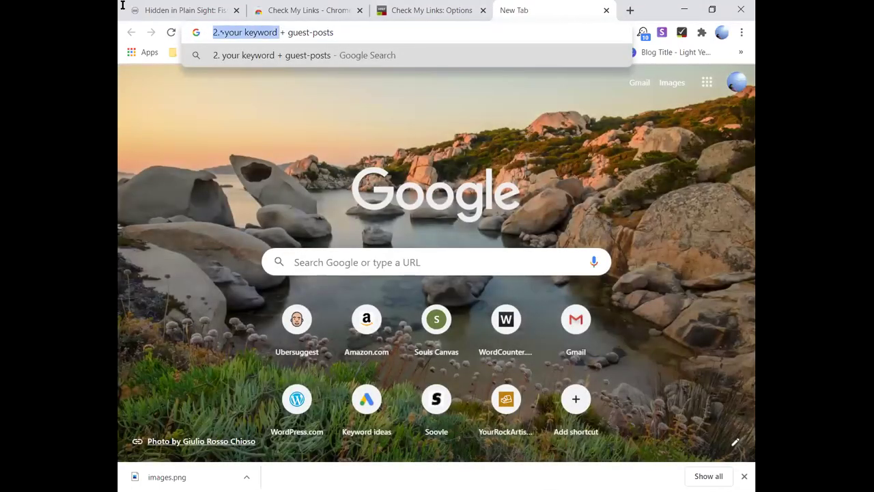
{"action": "key", "text": "BackSpace"}
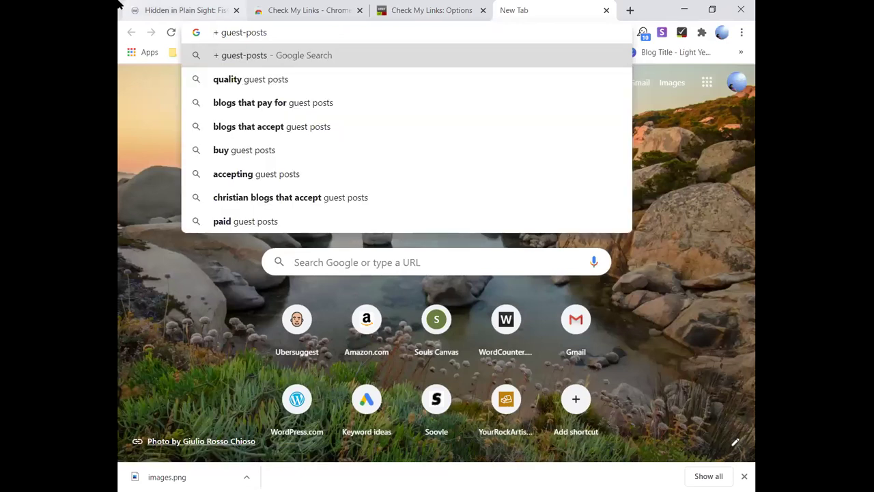
{"action": "type", "text": "fi"}
{"action": "type", "text": "shin"}
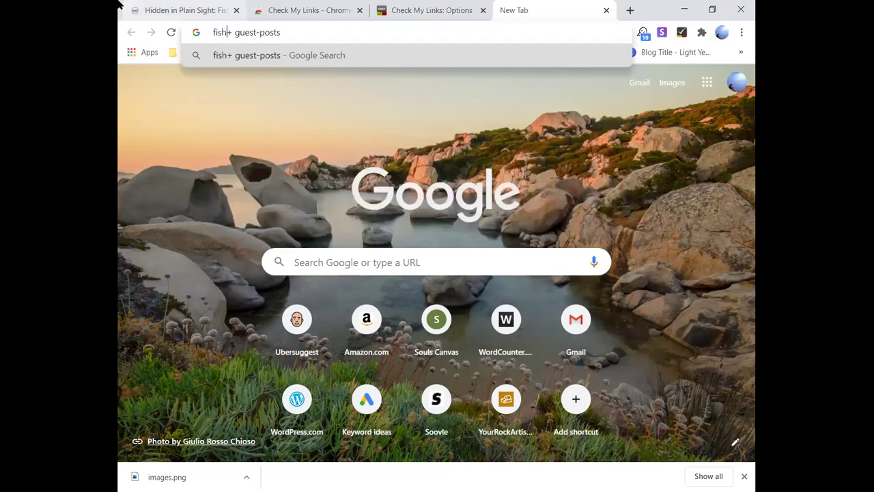
{"action": "type", "text": "g "}
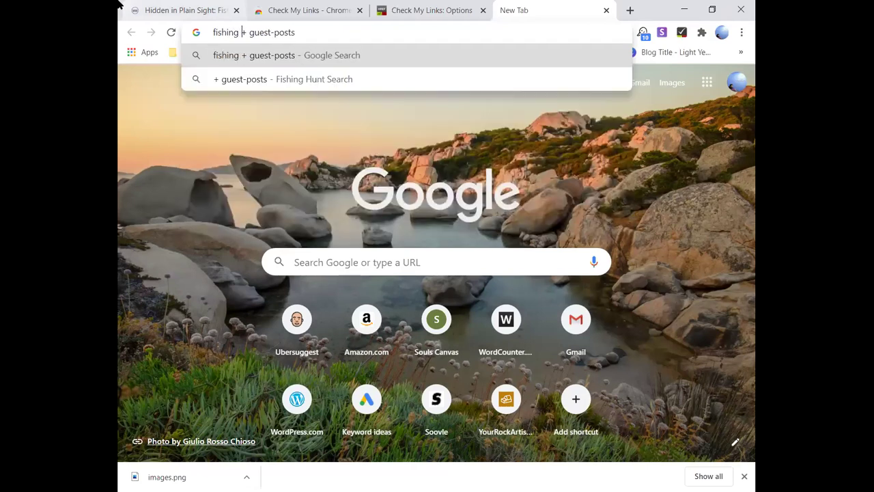
{"action": "type", "text": "boa"}
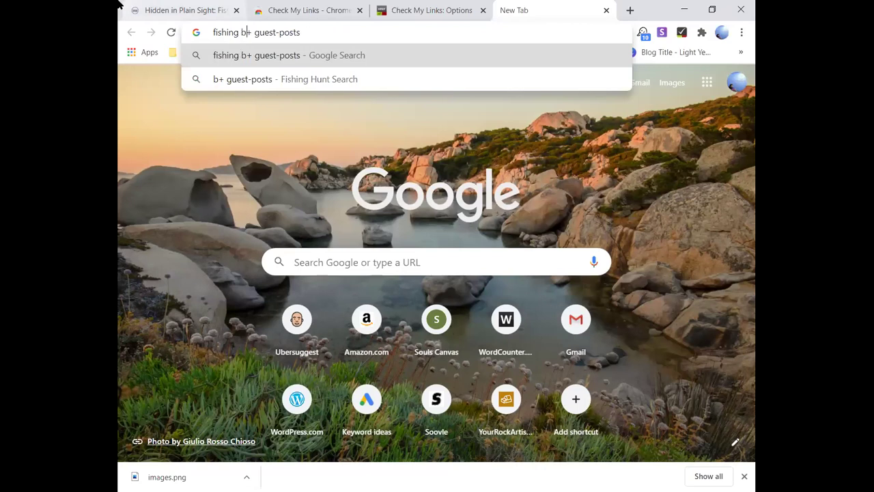
{"action": "type", "text": "t"}
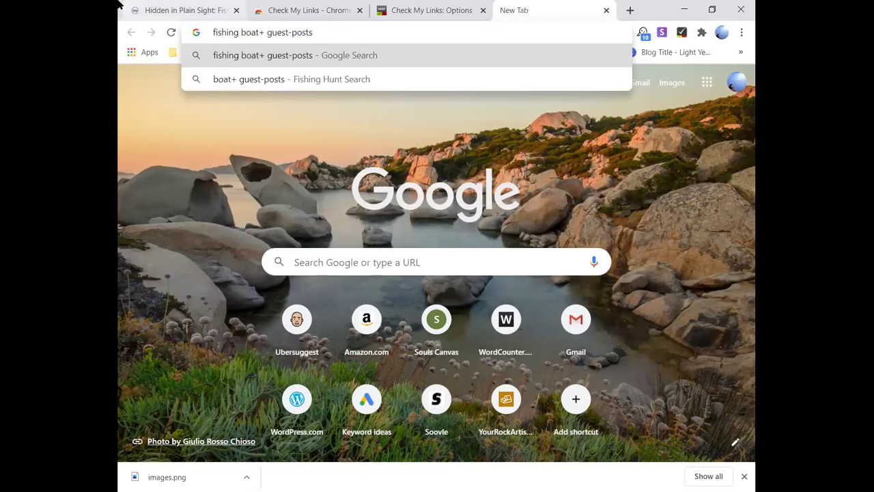
{"action": "key", "text": "Return"}
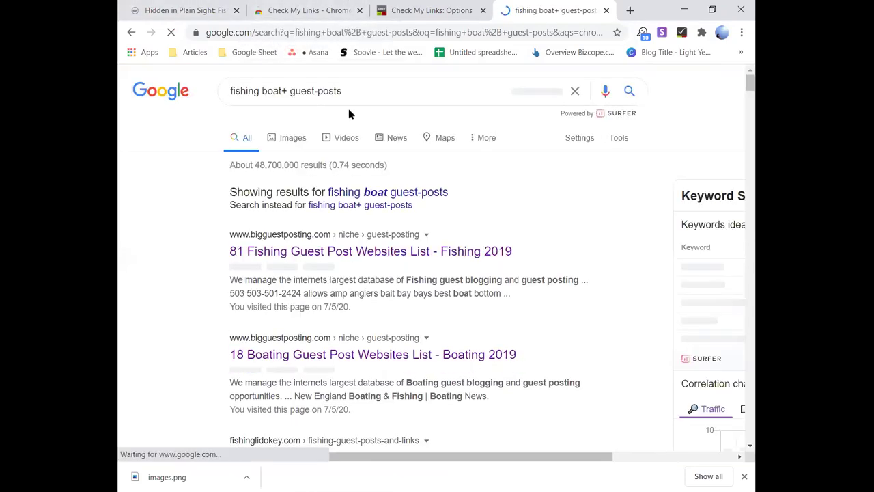
Step: Look through the search results and open "Write for Us – Travel & Sailing Blog" from sailtheworld.info in a new tab
{"action": "scroll", "coordinate": [349, 113], "scroll_direction": "down", "scroll_amount": 3}
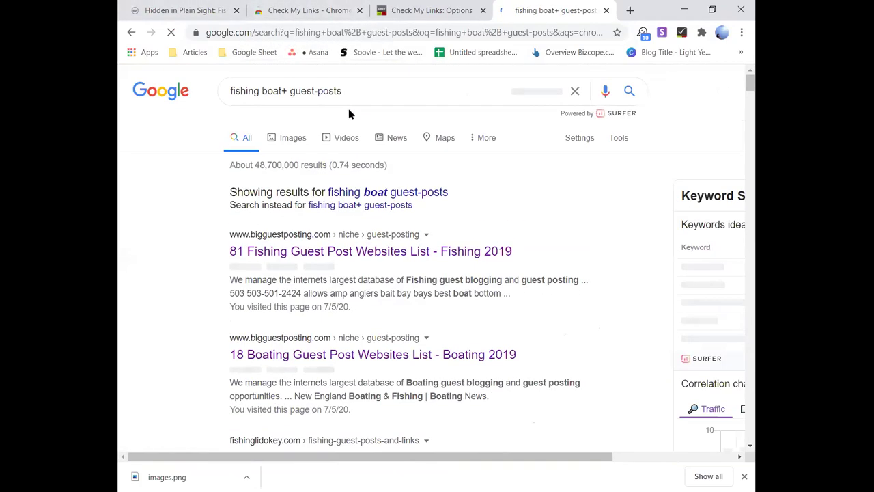
{"action": "scroll", "coordinate": [349, 113], "scroll_direction": "down", "scroll_amount": 4}
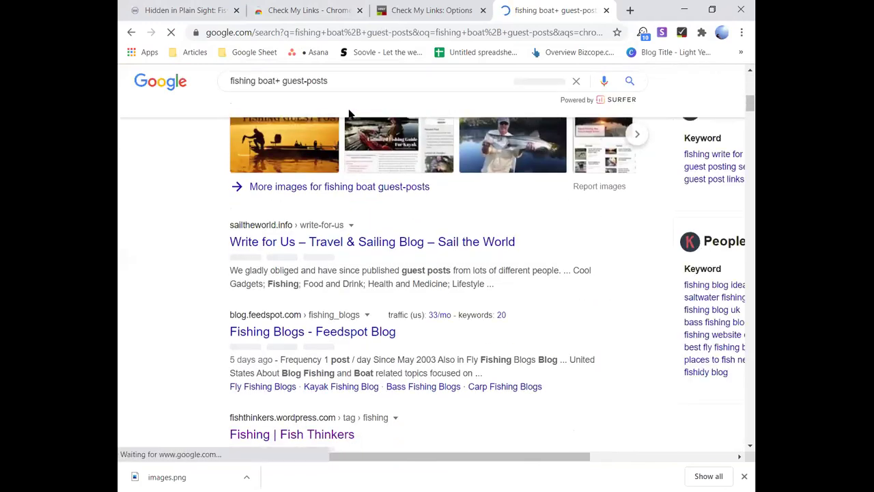
{"action": "scroll", "coordinate": [349, 114], "scroll_direction": "down", "scroll_amount": 3}
{"action": "scroll", "coordinate": [319, 228], "scroll_direction": "up", "scroll_amount": 4}
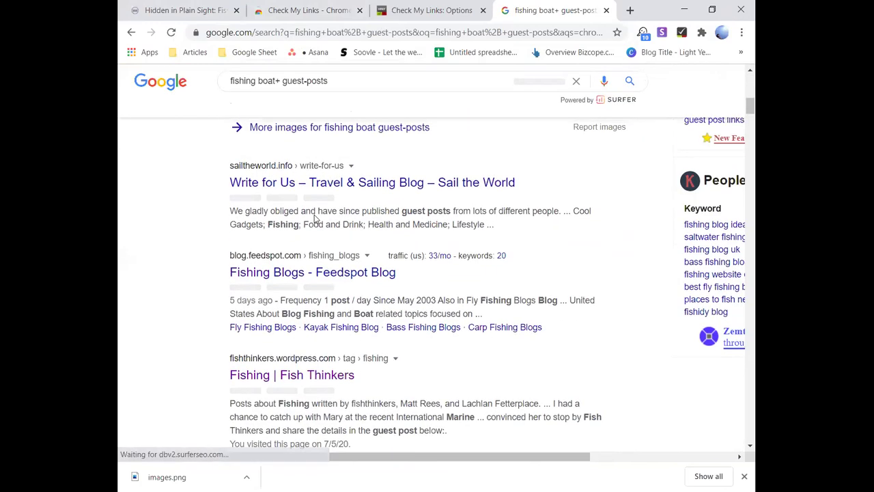
{"action": "scroll", "coordinate": [318, 228], "scroll_direction": "down", "scroll_amount": 2}
{"action": "right_click", "coordinate": [320, 239]}
{"action": "scroll", "coordinate": [296, 137], "scroll_direction": "up", "scroll_amount": 1}
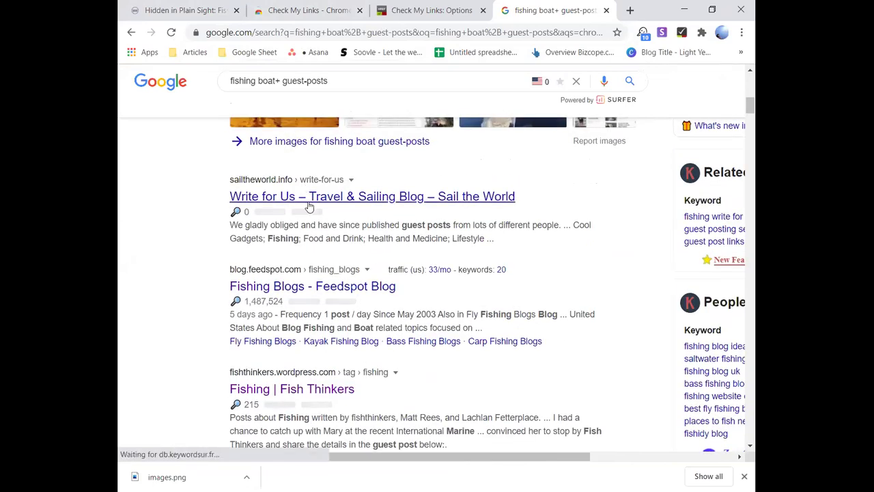
{"action": "right_click", "coordinate": [311, 213]}
{"action": "left_click", "coordinate": [314, 212]}
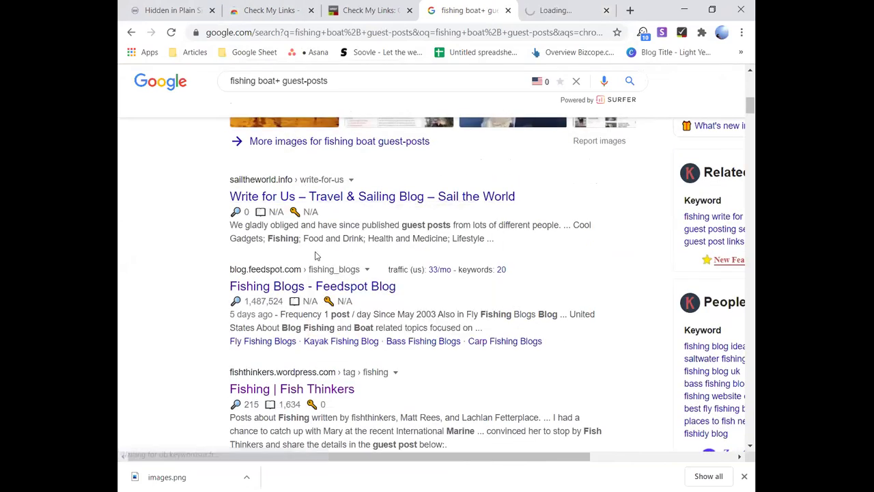
Step: Open the "Fishing | Fish Thinkers" and odumagazine.com "Guest Posts And Links" results in new browser tabs
{"action": "right_click", "coordinate": [318, 292]}
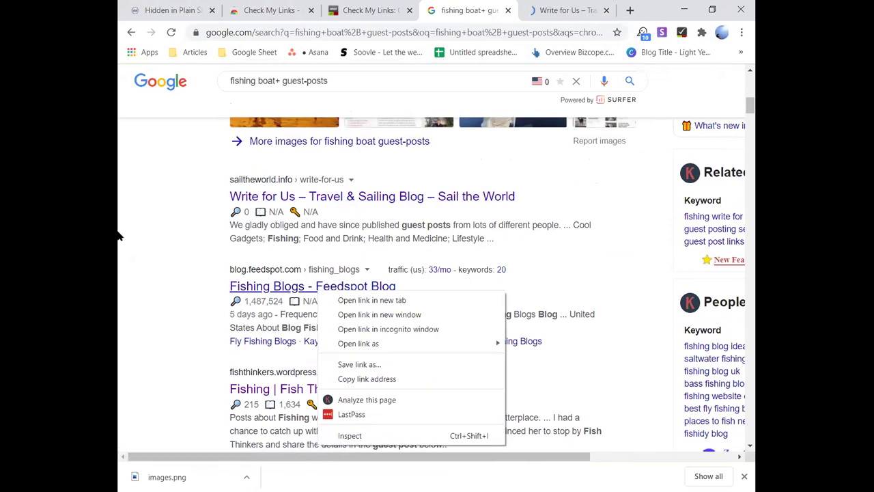
{"action": "left_click", "coordinate": [172, 237]}
{"action": "scroll", "coordinate": [313, 342], "scroll_direction": "down", "scroll_amount": 1}
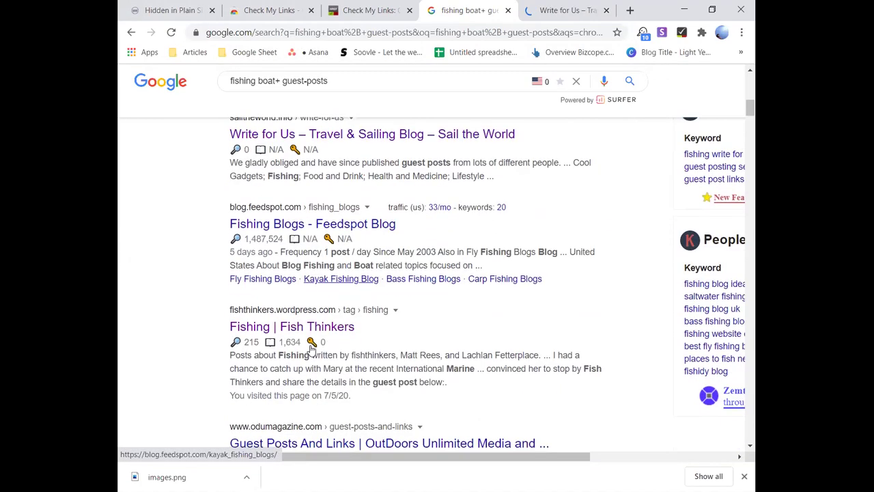
{"action": "right_click", "coordinate": [313, 335]}
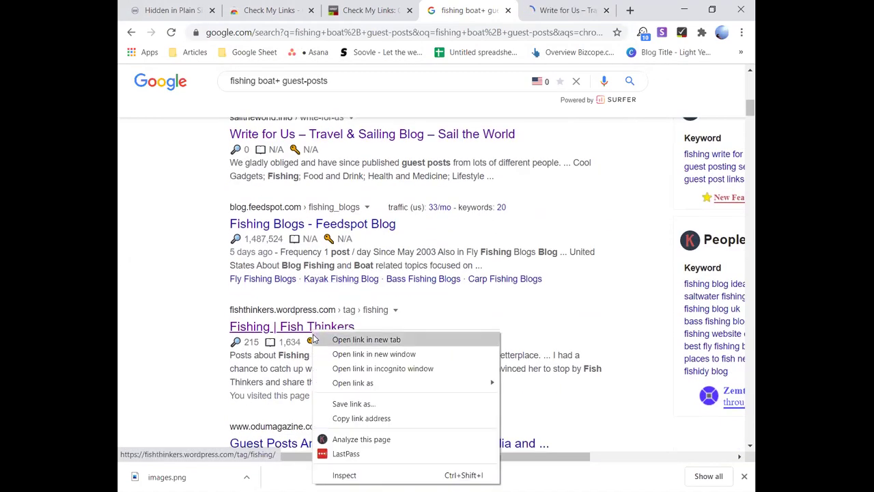
{"action": "left_click", "coordinate": [314, 338]}
{"action": "scroll", "coordinate": [321, 336], "scroll_direction": "down", "scroll_amount": 2}
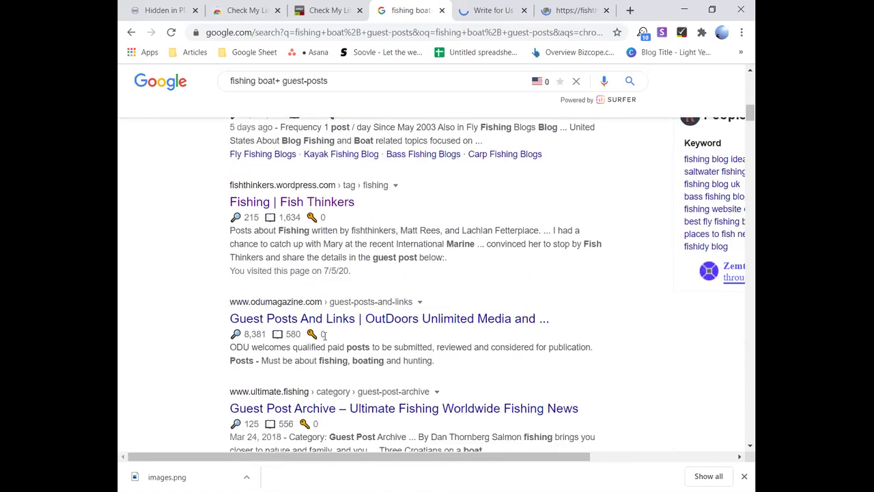
{"action": "right_click", "coordinate": [327, 321]}
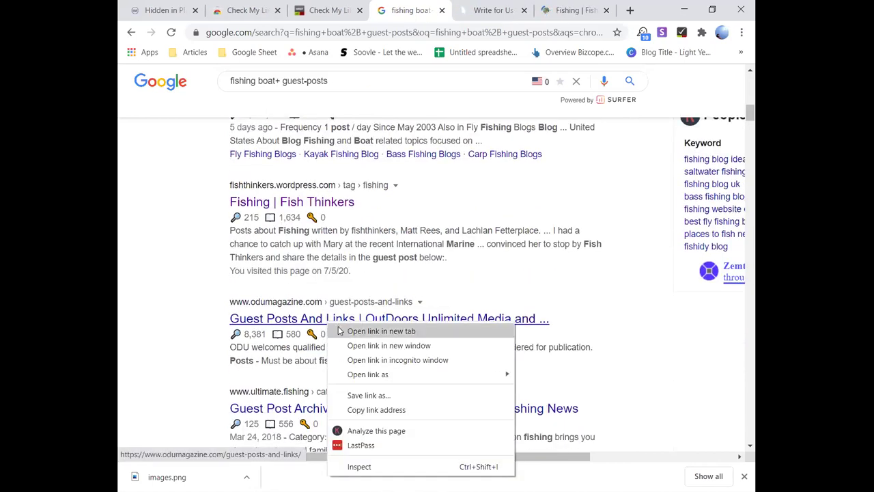
{"action": "left_click", "coordinate": [342, 332]}
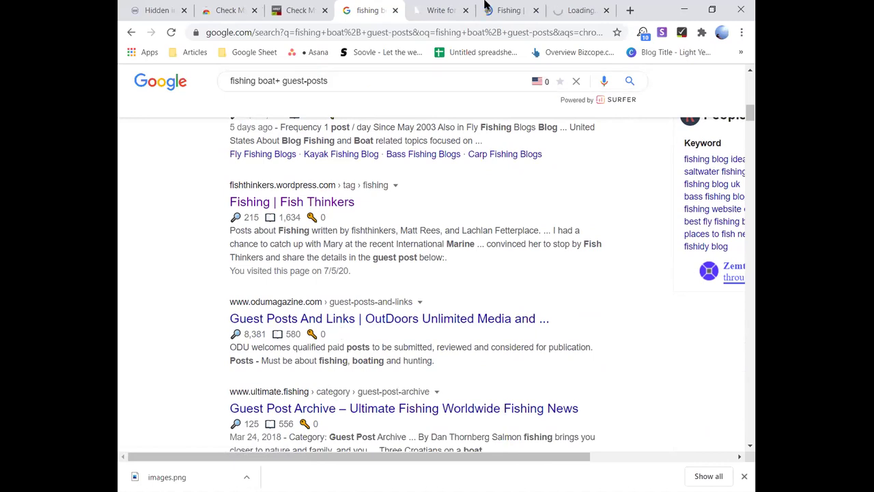
Step: Read the Sail the World "Write for Us" page from its introduction and topics down to the contact form
{"action": "left_click", "coordinate": [454, 4]}
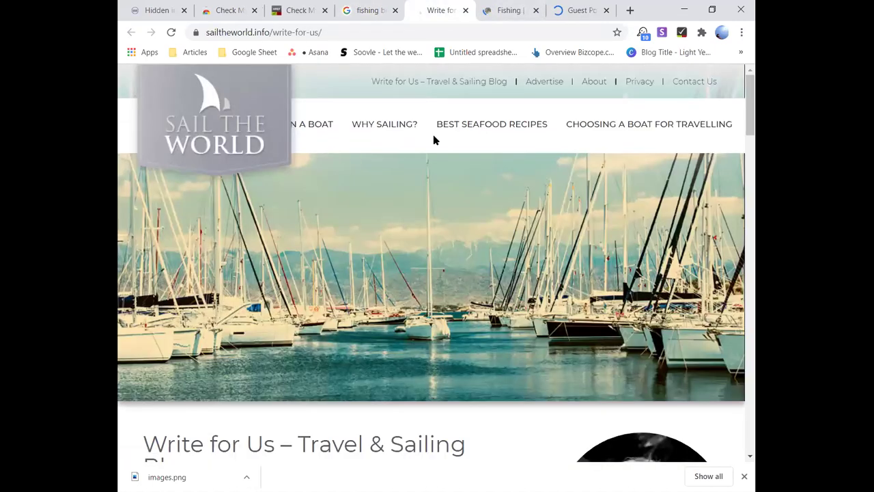
{"action": "scroll", "coordinate": [433, 140], "scroll_direction": "down", "scroll_amount": 5}
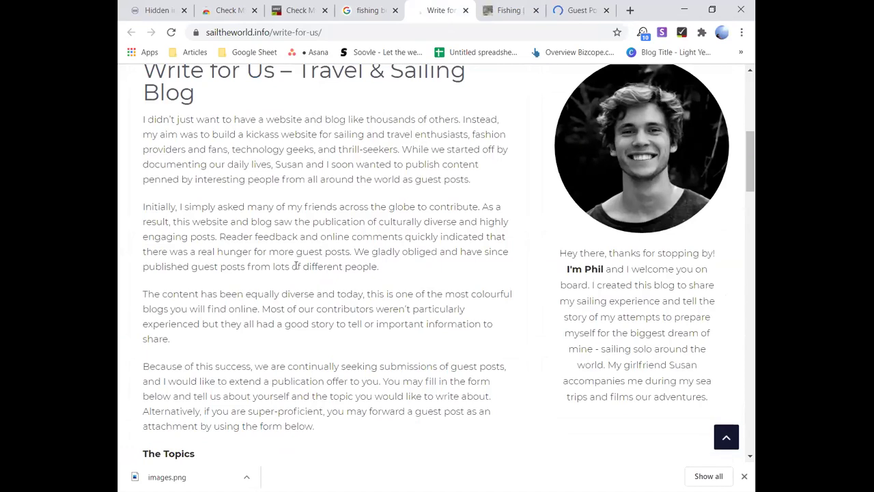
{"action": "scroll", "coordinate": [297, 266], "scroll_direction": "up", "scroll_amount": 1}
{"action": "scroll", "coordinate": [296, 266], "scroll_direction": "up", "scroll_amount": 3}
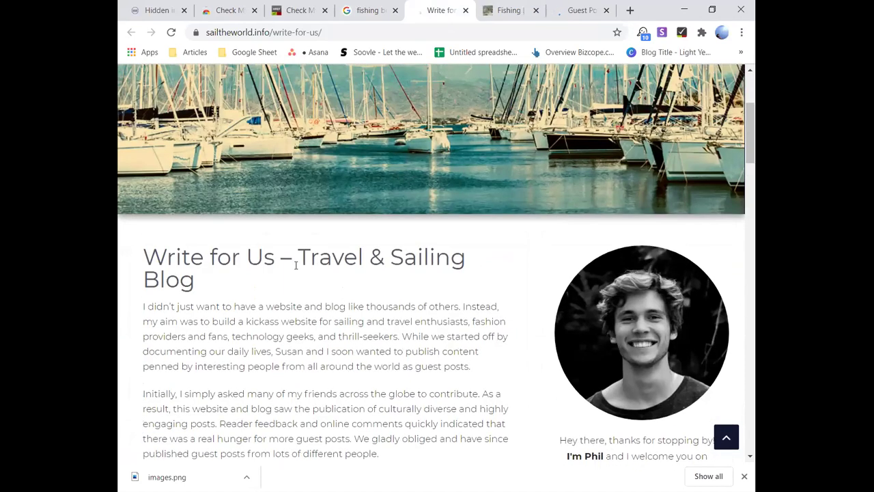
{"action": "scroll", "coordinate": [649, 343], "scroll_direction": "down", "scroll_amount": 1}
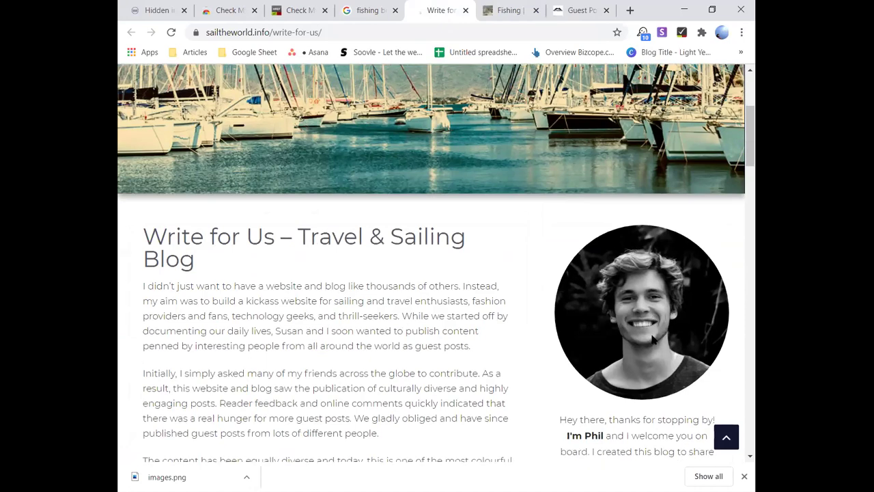
{"action": "scroll", "coordinate": [649, 343], "scroll_direction": "down", "scroll_amount": 2}
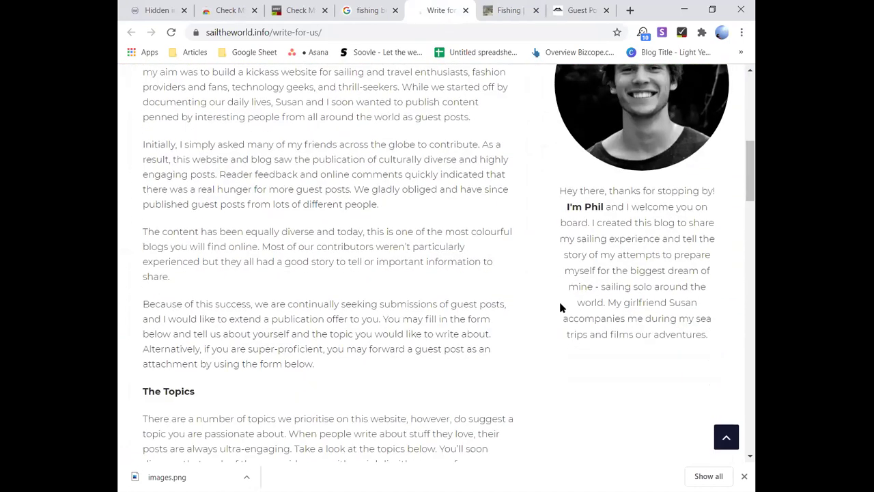
{"action": "scroll", "coordinate": [560, 307], "scroll_direction": "down", "scroll_amount": 4}
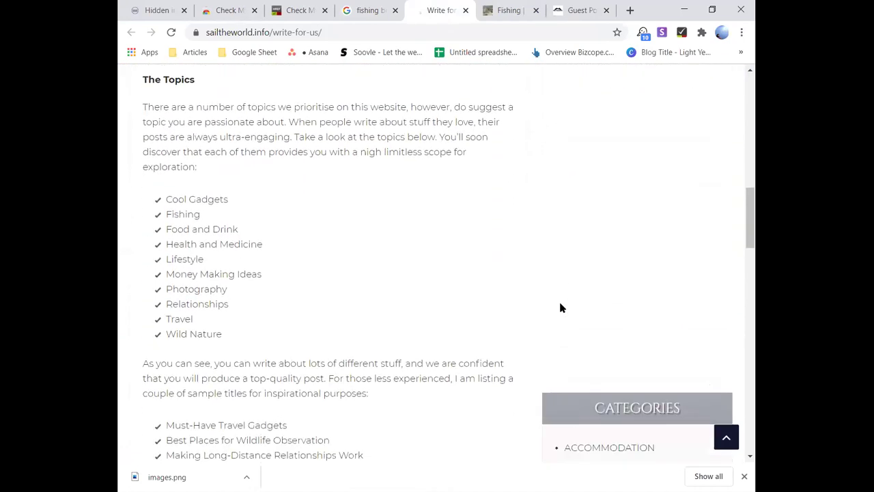
{"action": "scroll", "coordinate": [560, 308], "scroll_direction": "down", "scroll_amount": 6}
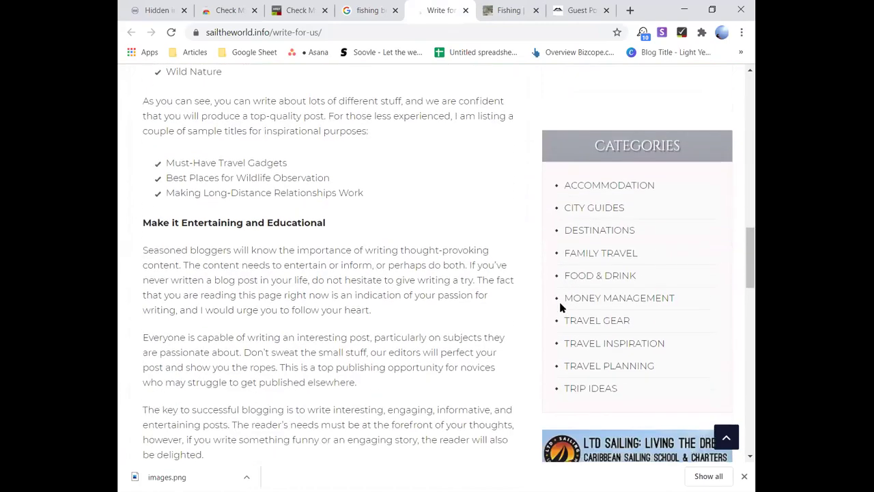
{"action": "scroll", "coordinate": [560, 308], "scroll_direction": "down", "scroll_amount": 5}
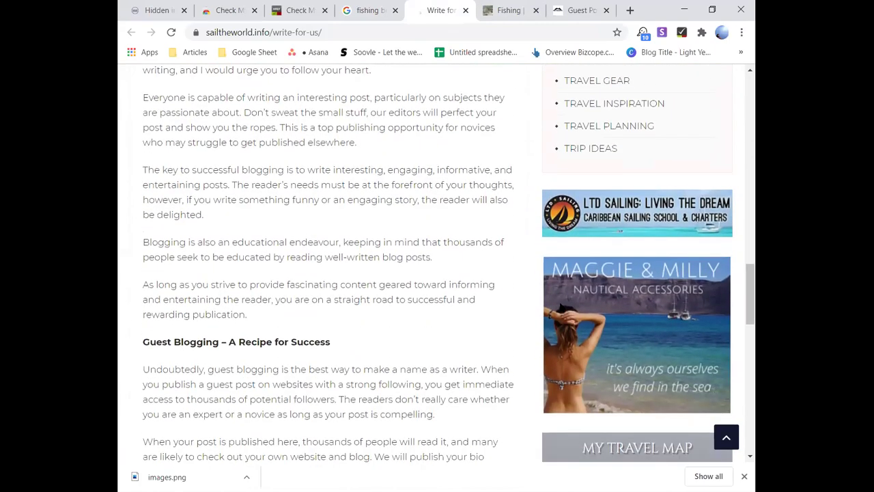
{"action": "scroll", "coordinate": [560, 308], "scroll_direction": "down", "scroll_amount": 6}
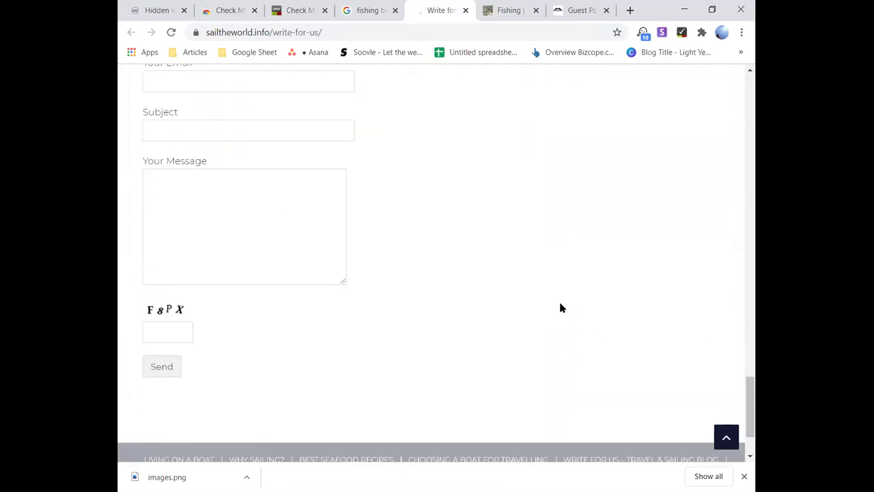
Step: Review the contact form's fields, the "What to Do Next" instructions and the topic list on the Sail the World page
{"action": "left_click", "coordinate": [234, 189]}
{"action": "scroll", "coordinate": [234, 189], "scroll_direction": "up", "scroll_amount": 5}
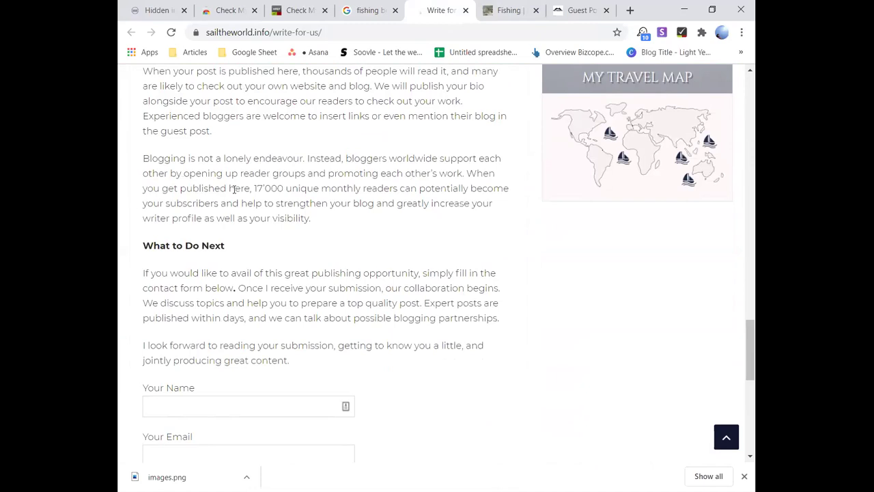
{"action": "scroll", "coordinate": [234, 189], "scroll_direction": "down", "scroll_amount": 5}
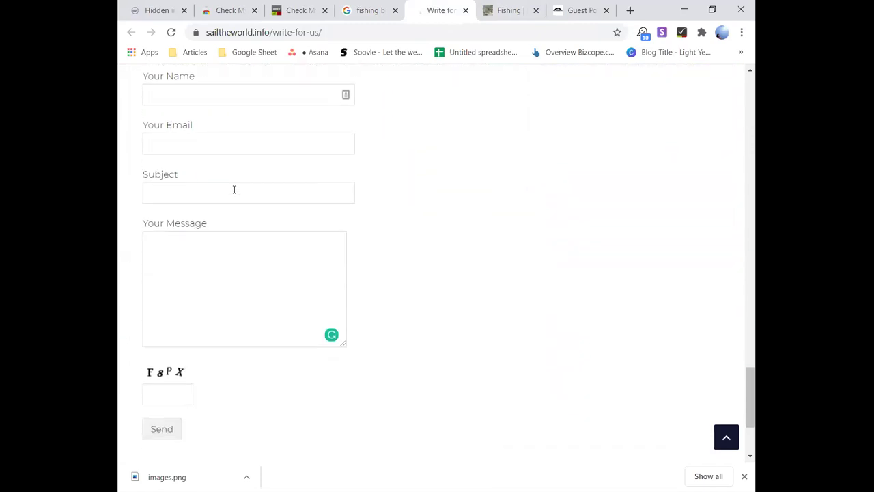
{"action": "scroll", "coordinate": [234, 189], "scroll_direction": "up", "scroll_amount": 20}
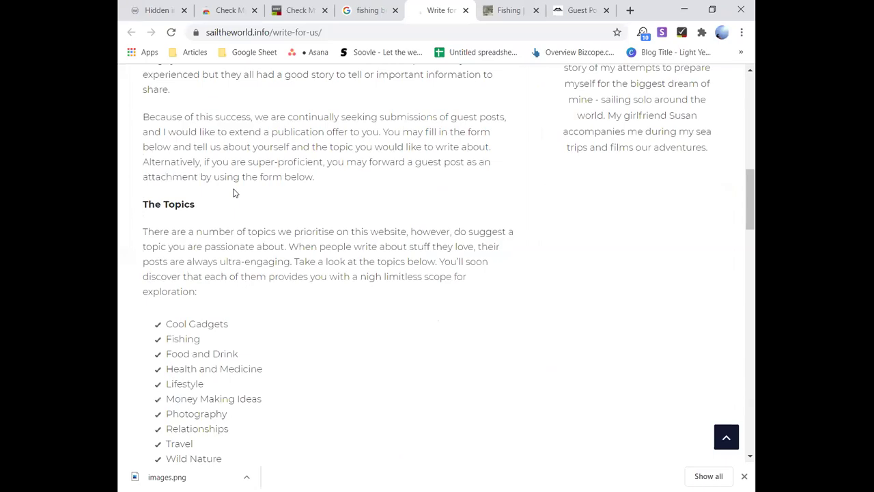
{"action": "scroll", "coordinate": [233, 193], "scroll_direction": "down", "scroll_amount": 15}
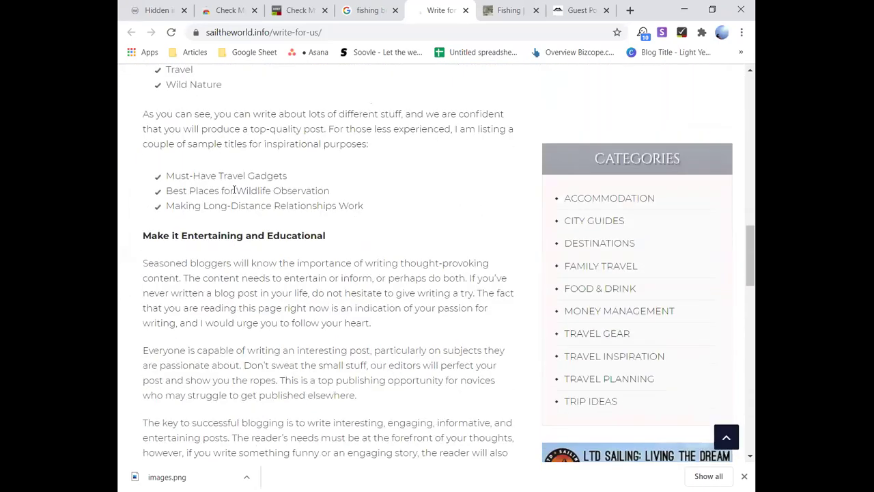
{"action": "scroll", "coordinate": [250, 408], "scroll_direction": "down", "scroll_amount": 3}
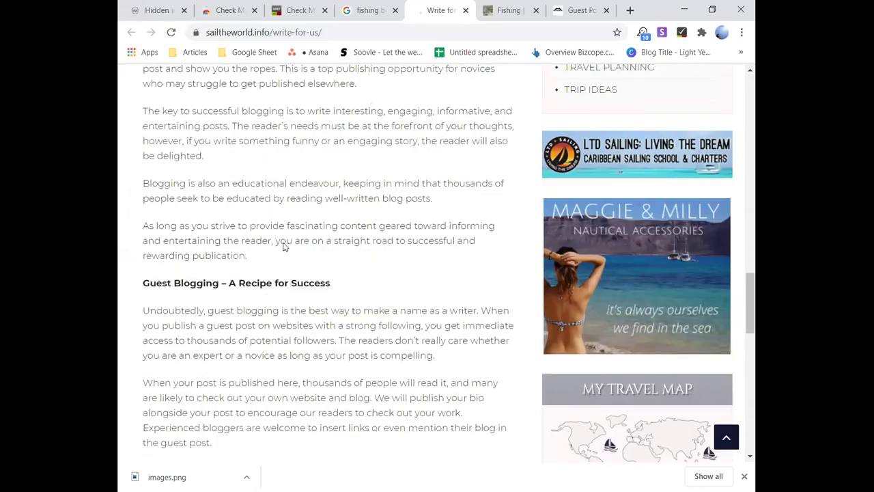
Step: Look through the guest posts on the Fish Thinkers fishing tag page
{"action": "left_click", "coordinate": [505, 8]}
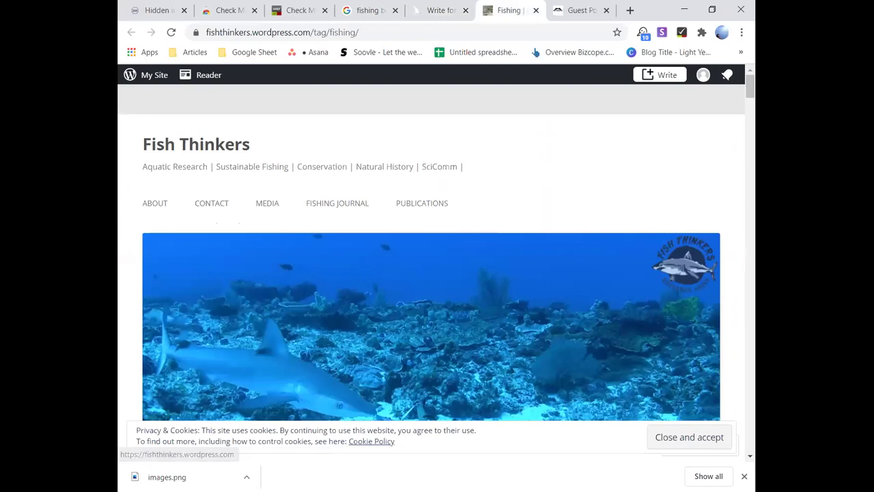
{"action": "scroll", "coordinate": [344, 148], "scroll_direction": "down", "scroll_amount": 20}
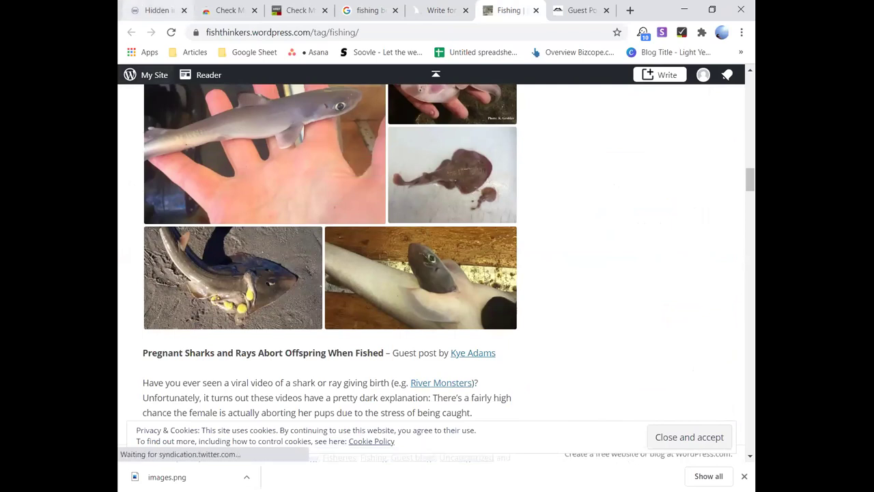
{"action": "scroll", "coordinate": [311, 373], "scroll_direction": "down", "scroll_amount": 3}
{"action": "scroll", "coordinate": [311, 369], "scroll_direction": "down", "scroll_amount": 5}
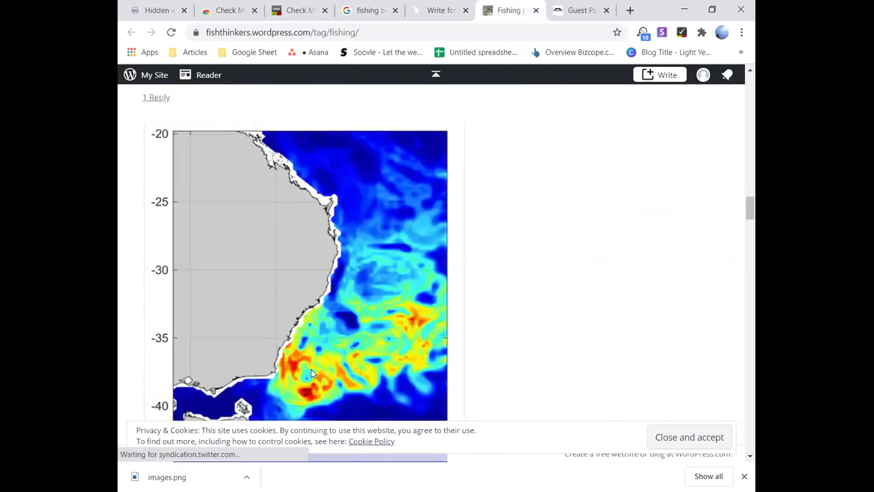
{"action": "scroll", "coordinate": [331, 337], "scroll_direction": "down", "scroll_amount": 10}
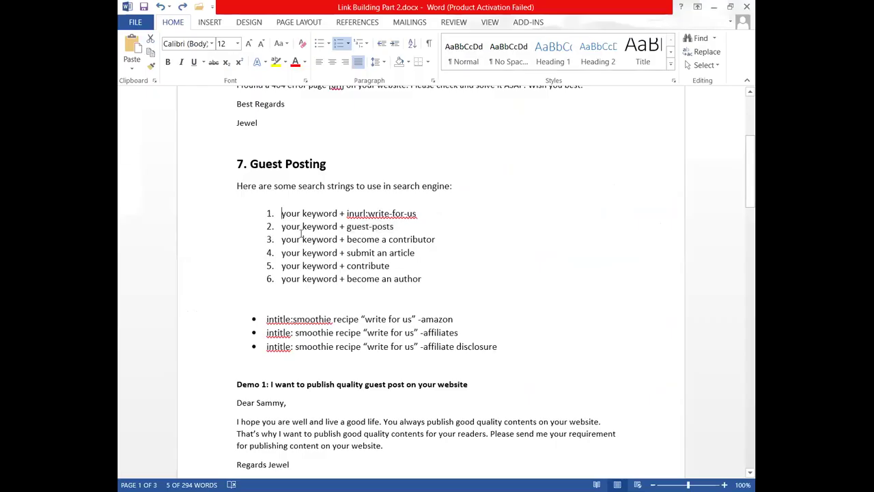
Step: Switch to the Link Building Part 2 document in Word and review the search strings under "7. Guest Posting"
{"action": "left_click_drag", "start_coordinate": [281, 213], "coordinate": [468, 352]}
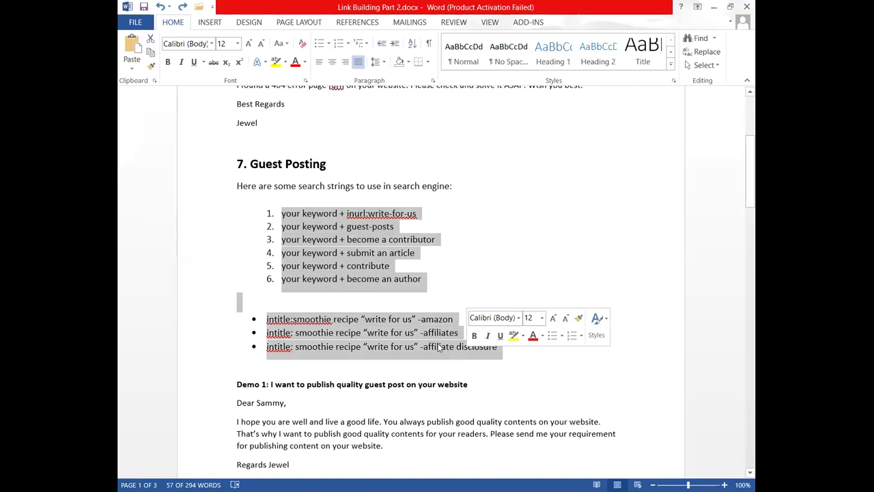
{"action": "left_click", "coordinate": [245, 253]}
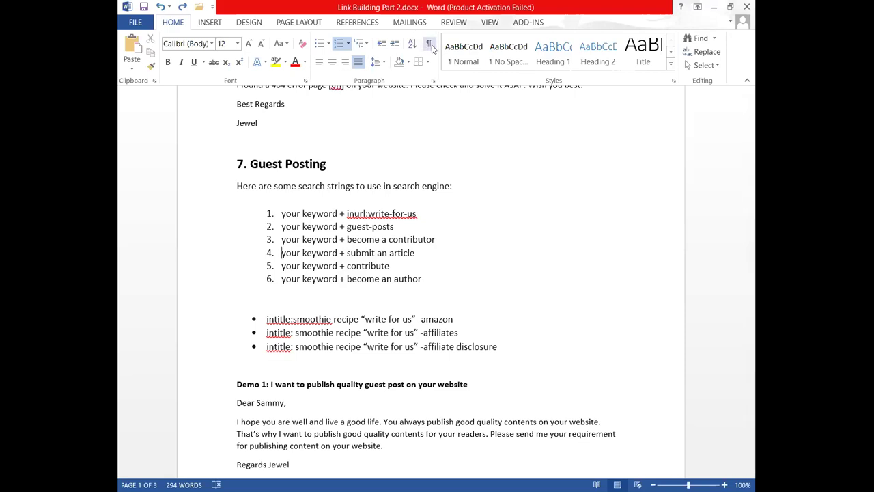
{"action": "left_click", "coordinate": [282, 252]}
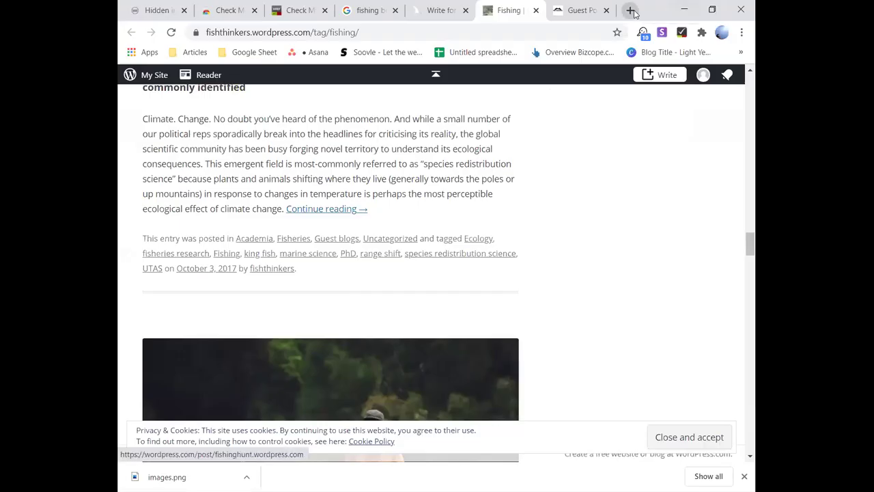
Step: Switch back to the browser, open Google Sheets in a new tab and create a blank spreadsheet
{"action": "left_click", "coordinate": [632, 11]}
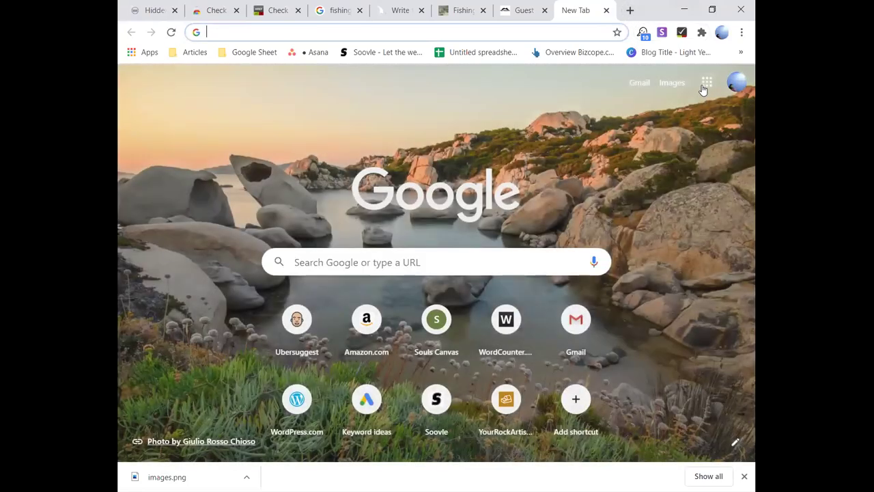
{"action": "left_click", "coordinate": [707, 83]}
{"action": "scroll", "coordinate": [669, 274], "scroll_direction": "down", "scroll_amount": 3}
{"action": "left_click", "coordinate": [667, 144]}
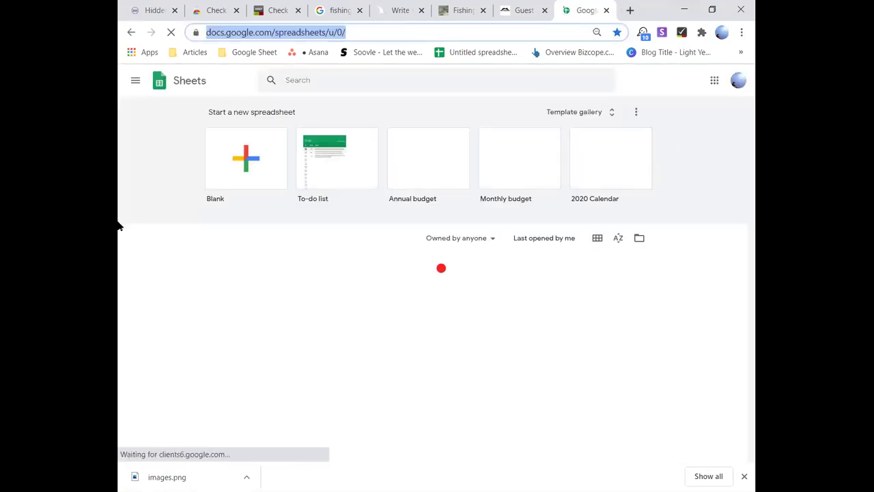
{"action": "left_click", "coordinate": [245, 178]}
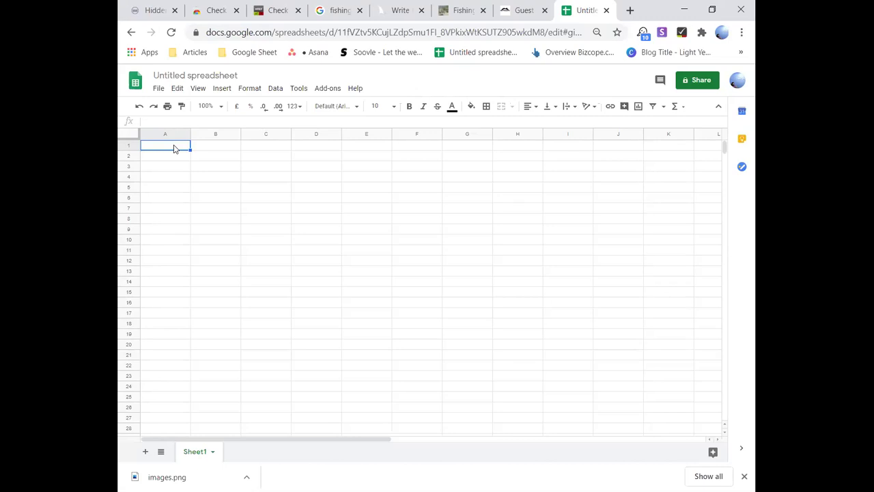
Step: Enter the column headers "guest url", "pa" and "da" in cells A1 to C1
{"action": "type", "text": "gue"}
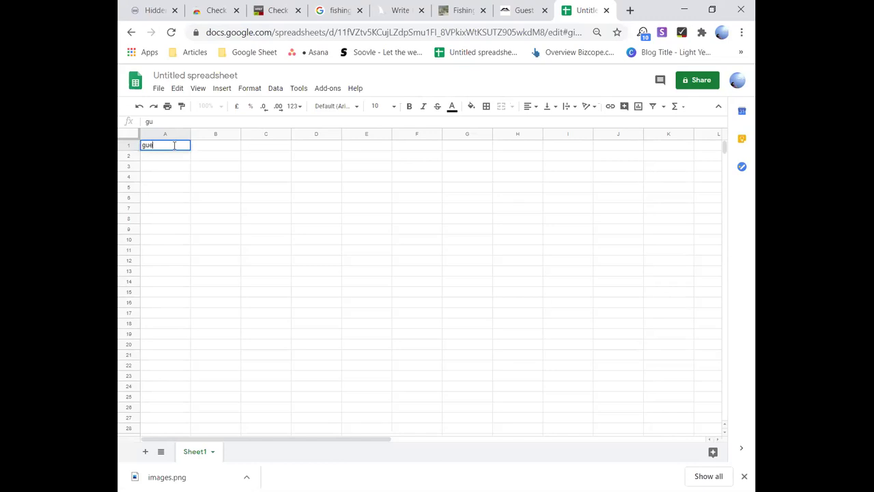
{"action": "type", "text": "st url"}
{"action": "key", "text": "Tab"}
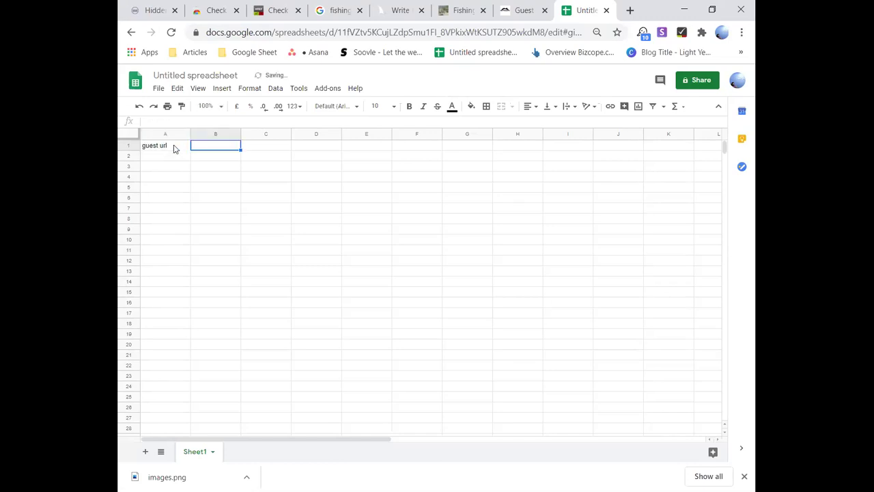
{"action": "type", "text": "pa"}
{"action": "key", "text": "Tab"}
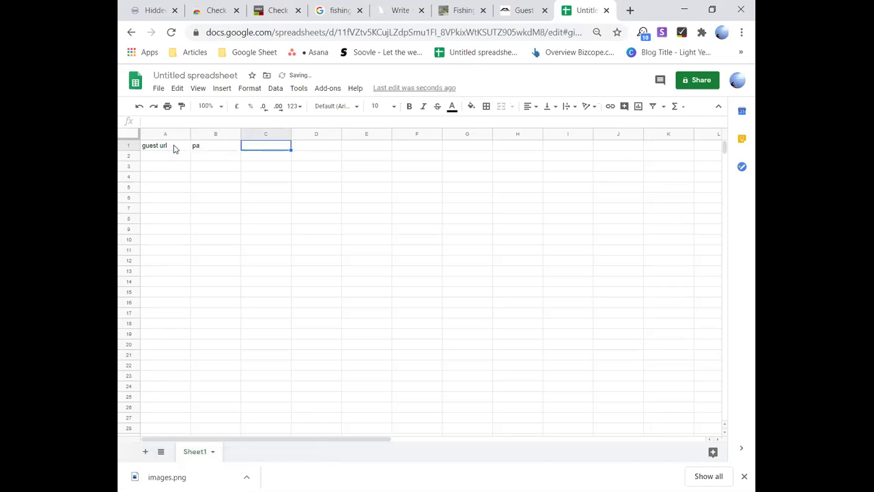
{"action": "type", "text": "p"}
{"action": "key", "text": "BackSpace"}
{"action": "type", "text": "da"}
{"action": "key", "text": "Tab"}
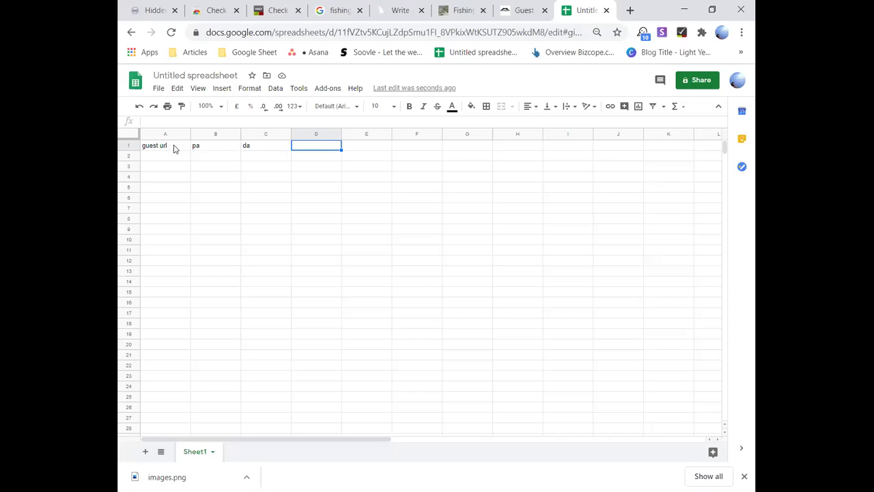
Step: Add the headers "niches name" in D1 and "email" in E1
{"action": "type", "text": "niche"}
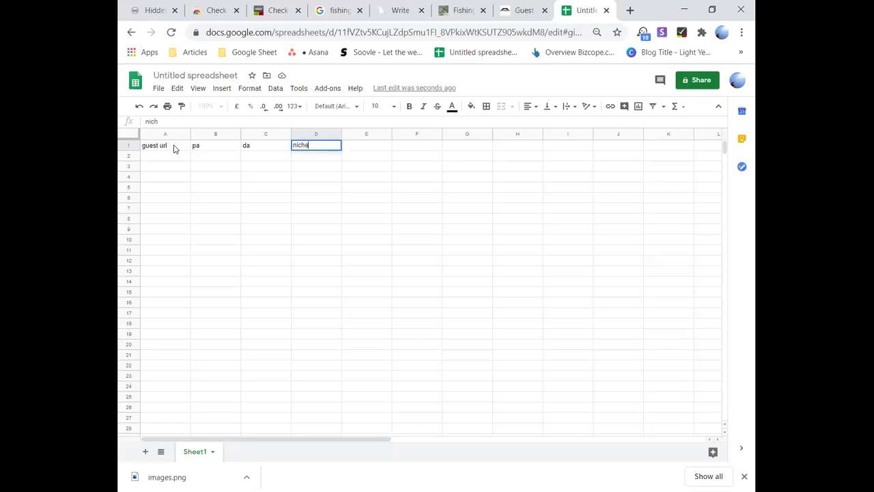
{"action": "type", "text": "s names"}
{"action": "left_click", "coordinate": [228, 211]}
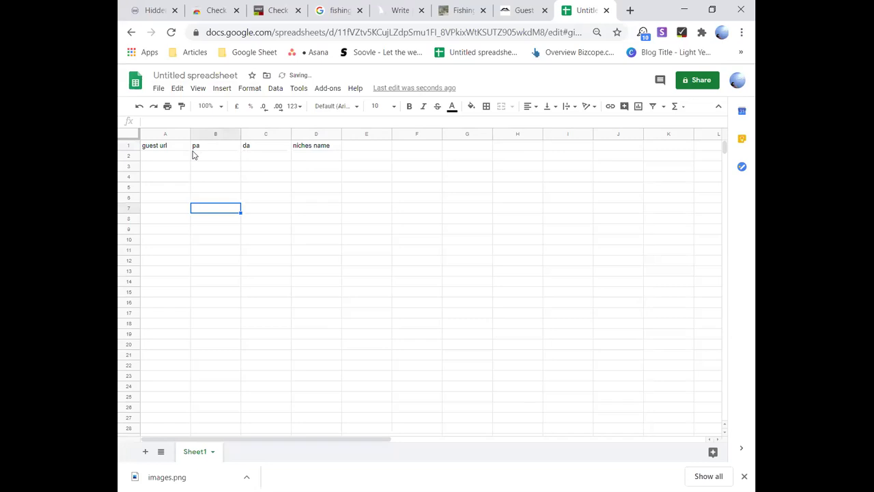
{"action": "left_click", "coordinate": [362, 145]}
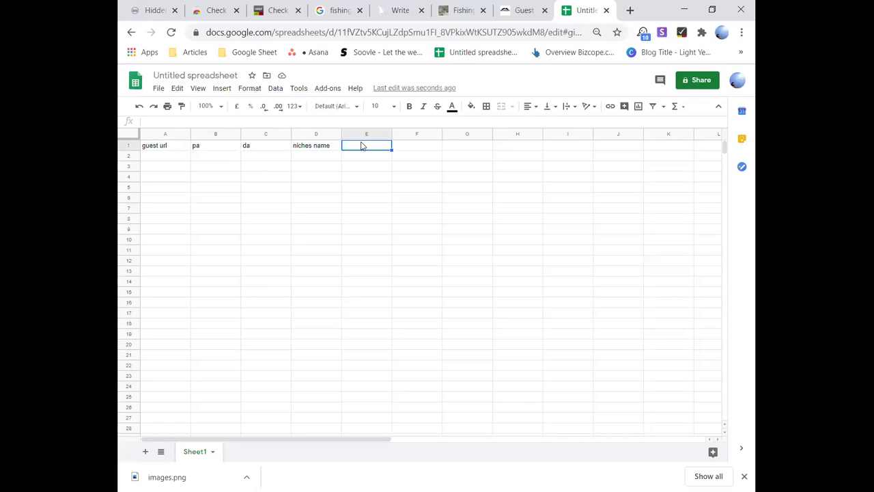
{"action": "type", "text": "emi"}
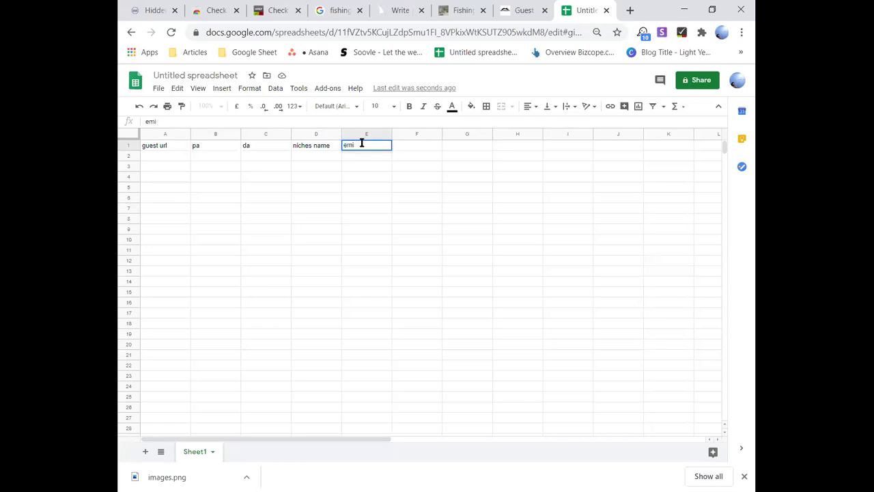
{"action": "type", "text": "aal"}
{"action": "left_click", "coordinate": [422, 157]}
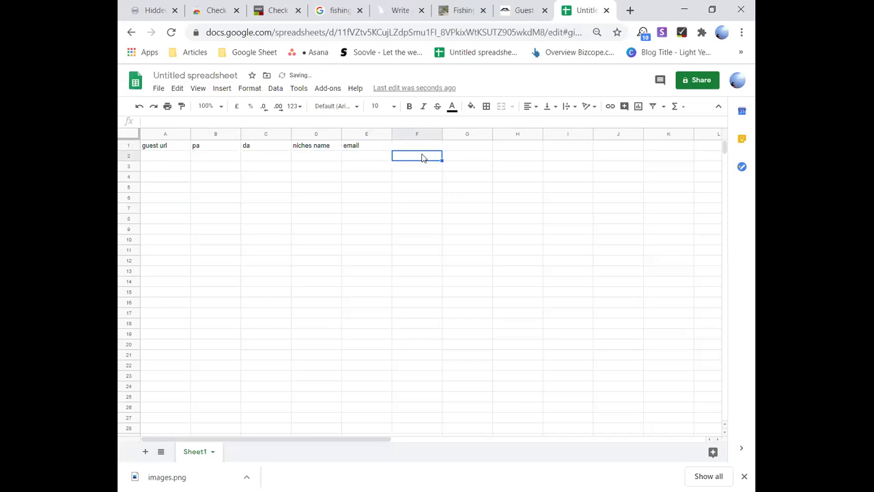
{"action": "left_click", "coordinate": [154, 154]}
{"action": "left_click_drag", "start_coordinate": [154, 155], "coordinate": [173, 342]}
{"action": "left_click_drag", "start_coordinate": [217, 159], "coordinate": [220, 352]}
{"action": "left_click_drag", "start_coordinate": [266, 145], "coordinate": [270, 315]}
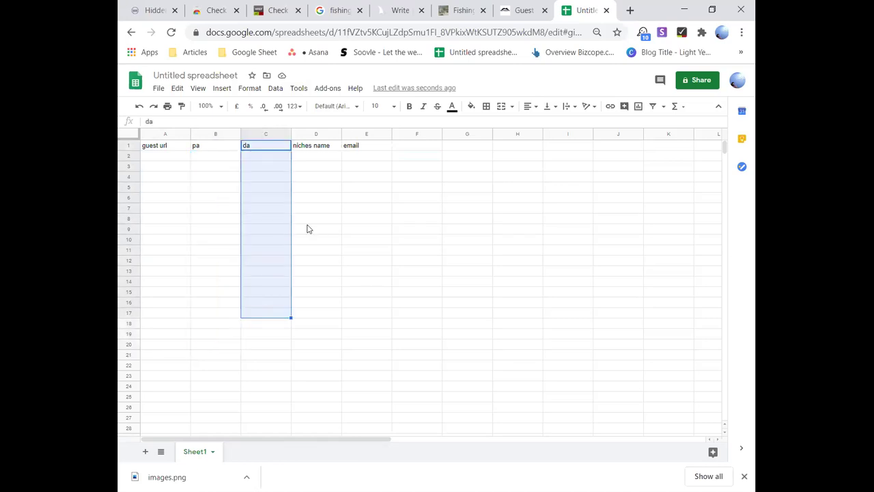
Step: Insert a column directly after the "da" column and give it the header "traffic"
{"action": "left_click", "coordinate": [283, 139]}
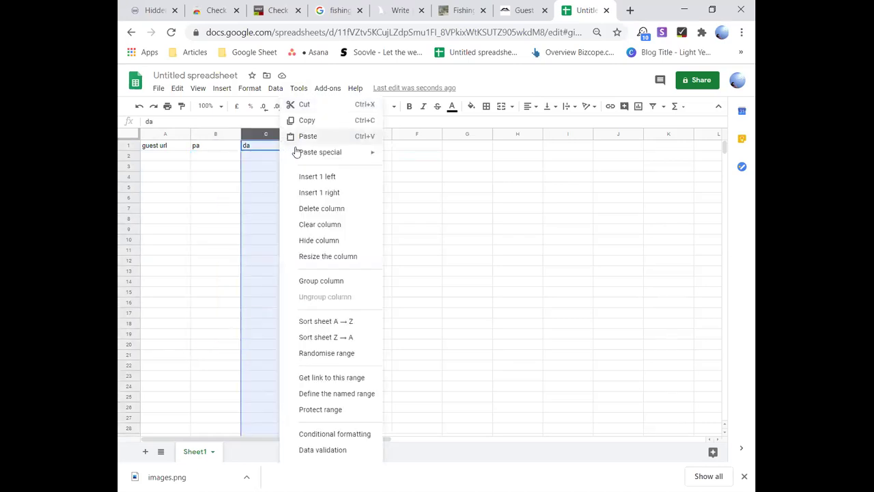
{"action": "left_click", "coordinate": [307, 192]}
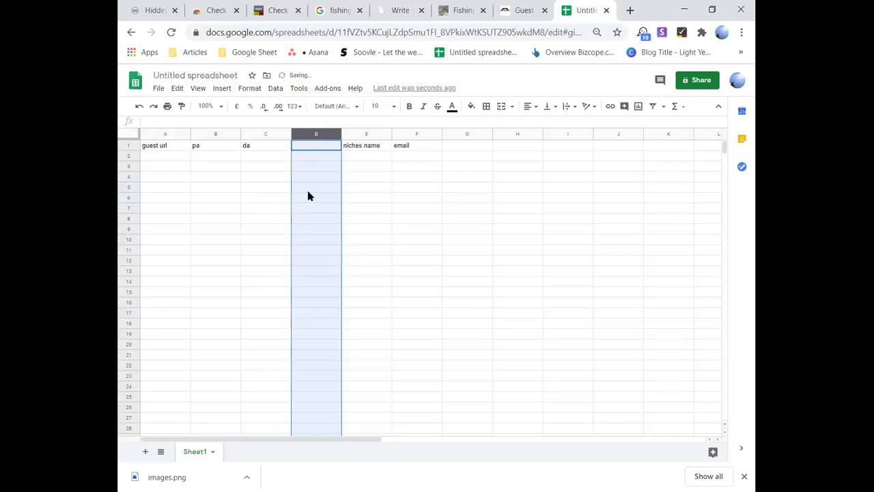
{"action": "left_click", "coordinate": [316, 149]}
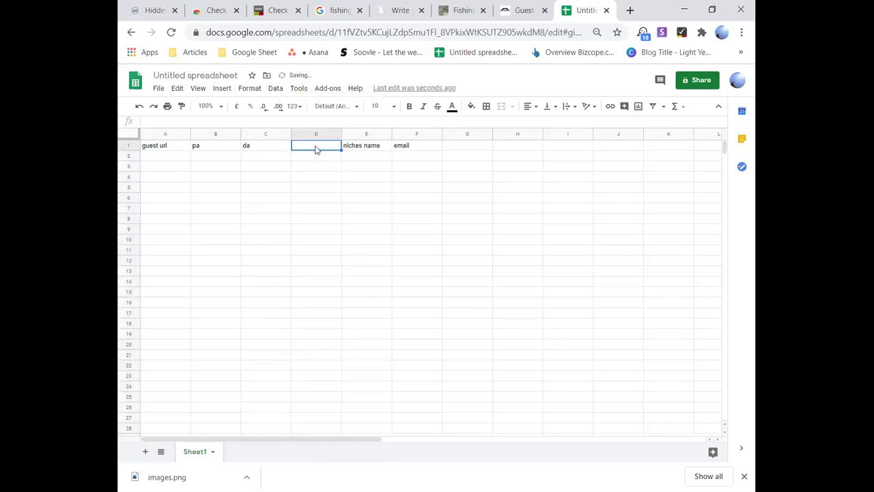
{"action": "type", "text": "traffic"}
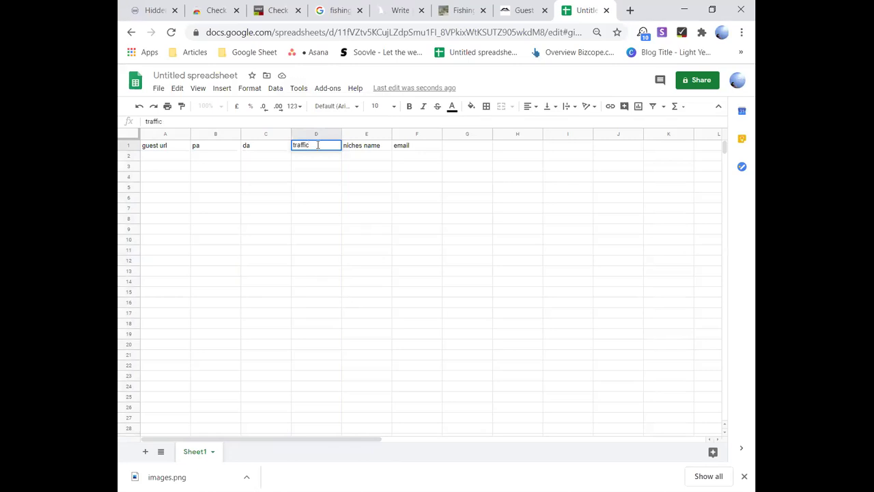
{"action": "key", "text": "Tab"}
{"action": "key", "text": "Down"}
{"action": "key", "text": "Down"}
{"action": "left_click_drag", "start_coordinate": [316, 147], "coordinate": [342, 369]}
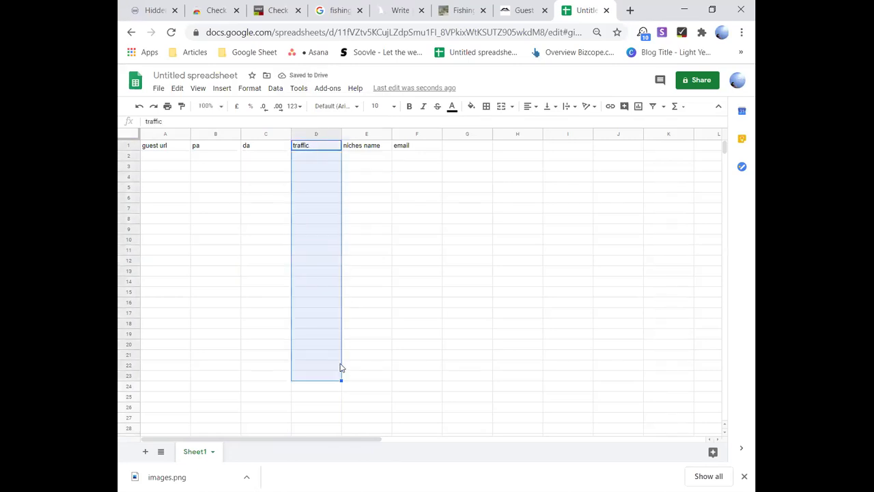
{"action": "left_click", "coordinate": [382, 150]}
{"action": "key", "text": "shift+Down"}
{"action": "key", "text": "shift+Down"}
{"action": "key", "text": "shift+Down"}
{"action": "key", "text": "shift+Down"}
{"action": "key", "text": "shift+Down"}
{"action": "key", "text": "shift+Down"}
{"action": "key", "text": "shift+Down"}
{"action": "key", "text": "shift+Down"}
{"action": "key", "text": "shift+Down"}
{"action": "key", "text": "shift+Down"}
{"action": "key", "text": "shift+Down"}
{"action": "key", "text": "shift+Down"}
{"action": "key", "text": "shift+Down"}
{"action": "key", "text": "shift+Down"}
{"action": "key", "text": "shift+Down"}
{"action": "key", "text": "shift+Down"}
{"action": "key", "text": "shift+Down"}
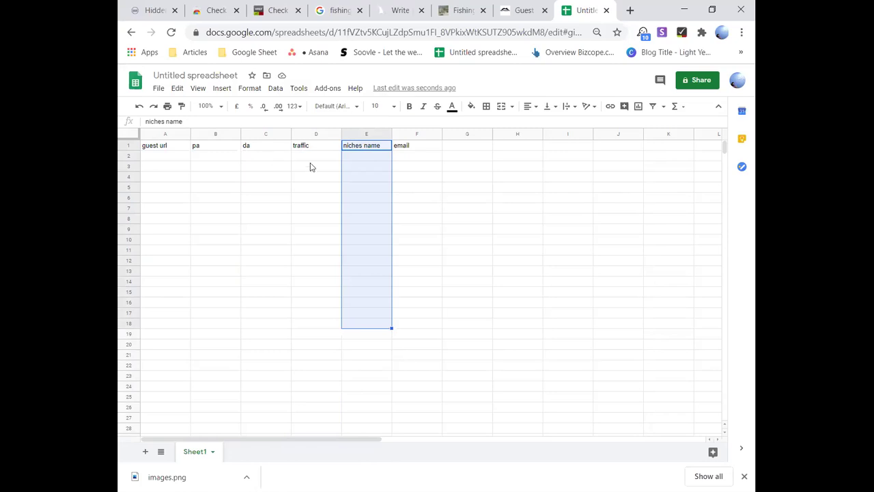
{"action": "key", "text": "Down"}
{"action": "left_click_drag", "start_coordinate": [366, 157], "coordinate": [391, 369]}
{"action": "left_click", "coordinate": [374, 157]}
{"action": "key", "text": "shift+Down"}
{"action": "key", "text": "shift+Down"}
{"action": "key", "text": "shift+Down"}
{"action": "key", "text": "shift+Down"}
{"action": "key", "text": "shift+Down"}
{"action": "key", "text": "shift+Down"}
{"action": "key", "text": "shift+Down"}
{"action": "key", "text": "shift+Down"}
{"action": "key", "text": "shift+Down"}
{"action": "key", "text": "shift+Down"}
{"action": "key", "text": "shift+Down"}
{"action": "key", "text": "shift+Down"}
{"action": "key", "text": "shift+Down"}
{"action": "key", "text": "shift+Down"}
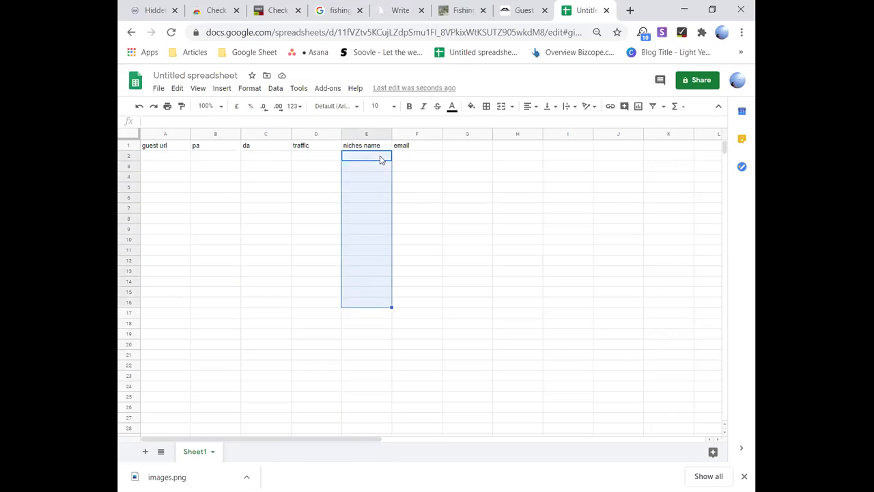
{"action": "left_click_drag", "start_coordinate": [419, 149], "coordinate": [429, 348]}
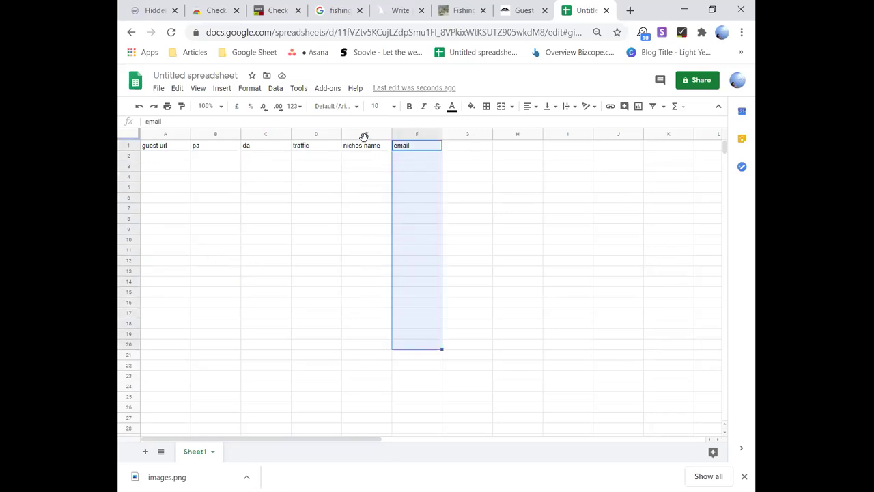
Step: Clear all the headers from row 1 and return to the Google Sheets home page
{"action": "left_click_drag", "start_coordinate": [175, 149], "coordinate": [562, 203]}
{"action": "key", "text": "Delete"}
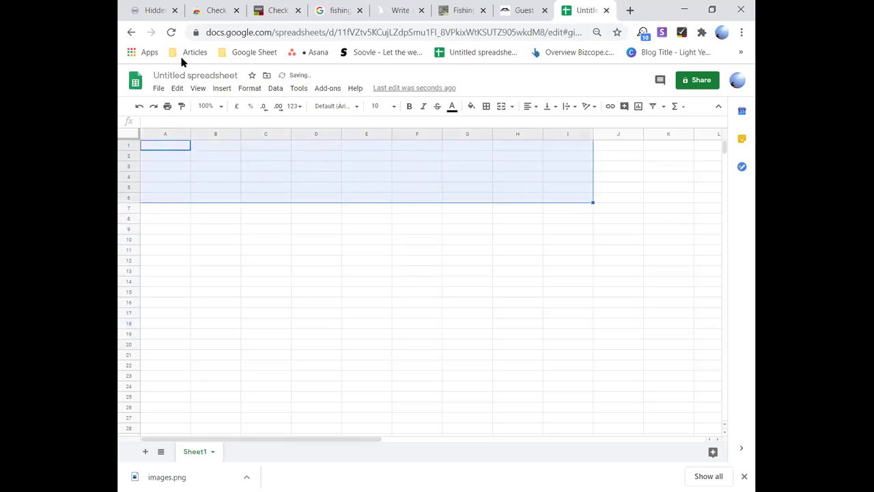
{"action": "left_click", "coordinate": [131, 34]}
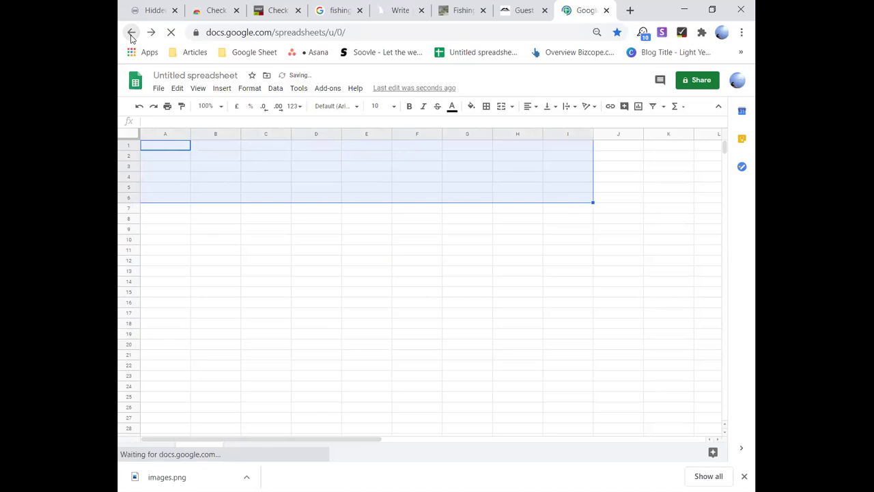